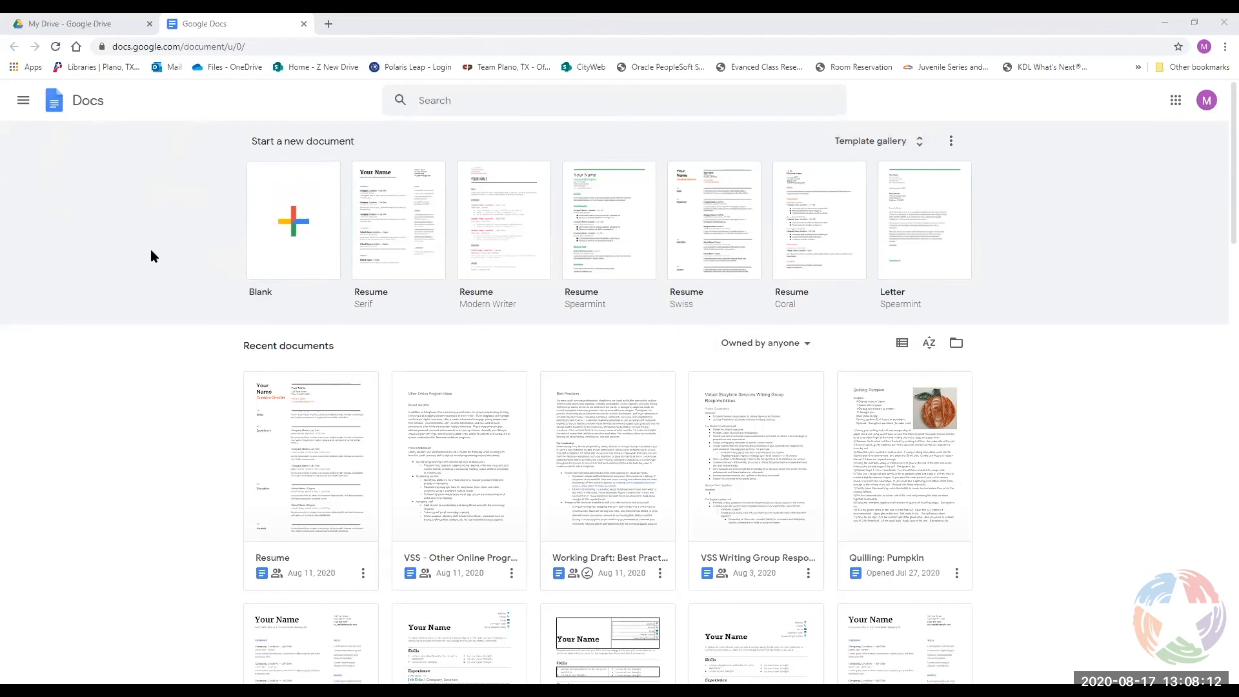
Open a new Chrome tab showing the Google search homepage.
left_click(328, 24)
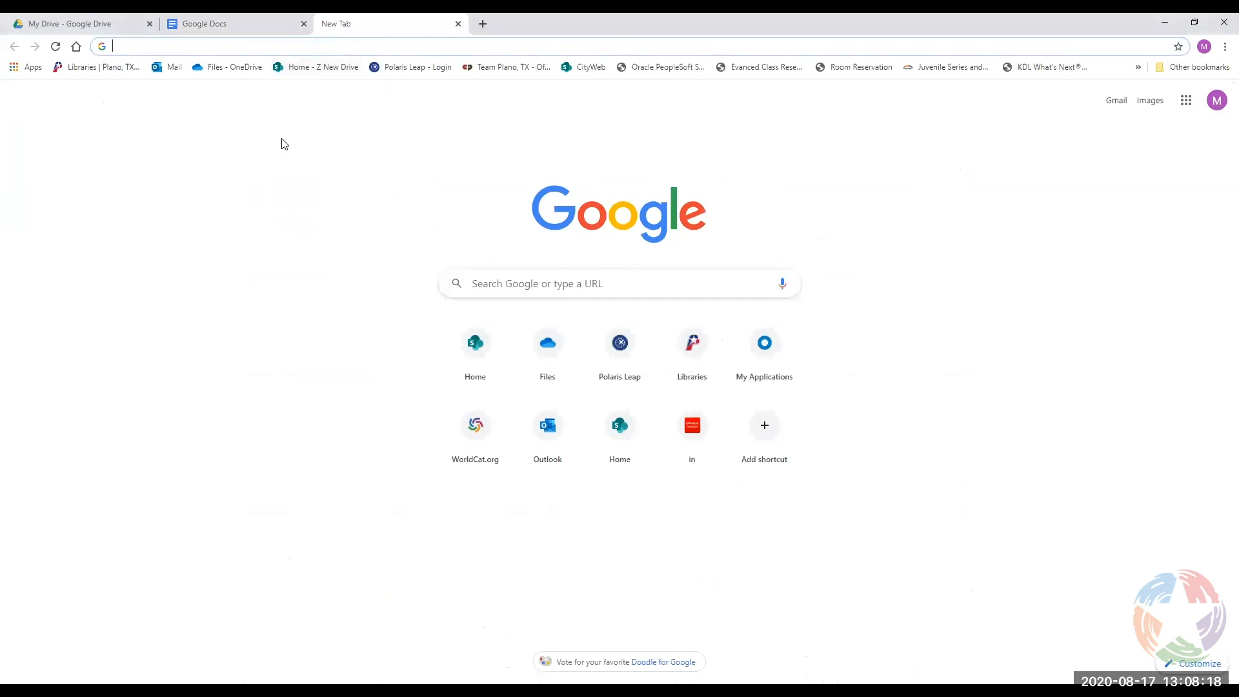
Load Google Drive in the new tab from the Google apps launcher.
left_click(1187, 106)
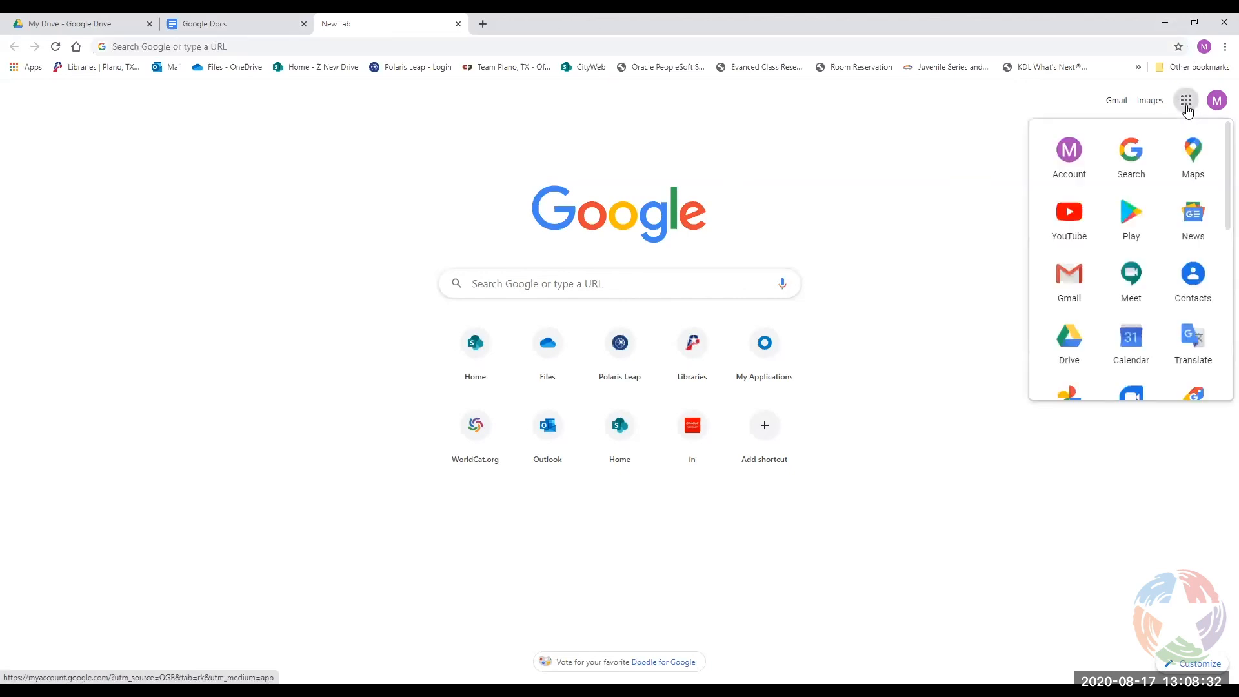
scroll(1120, 183, "down", 4)
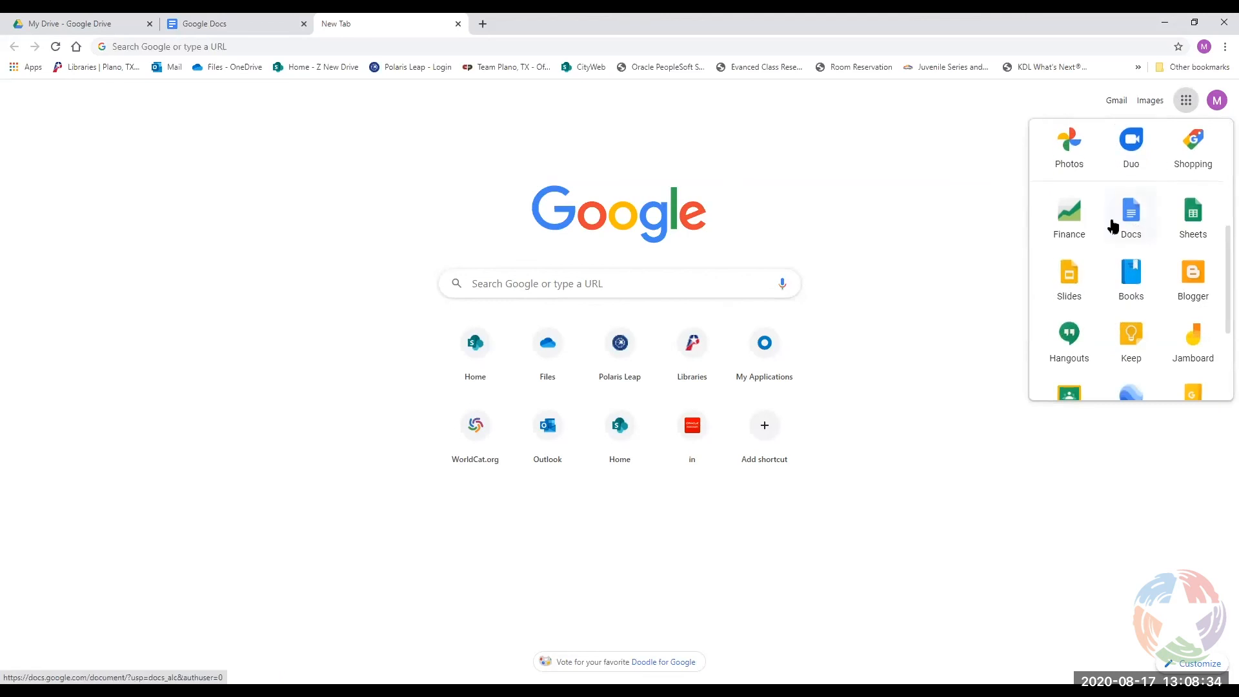
scroll(1137, 223, "up", 4)
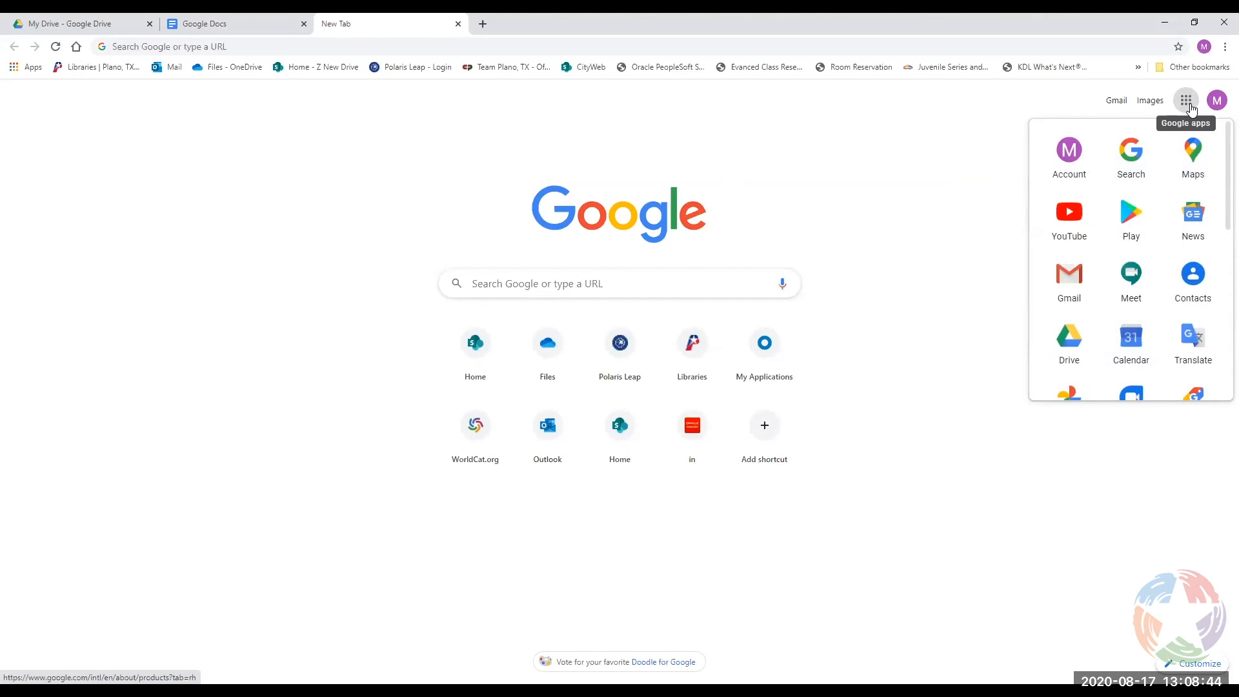
left_click(1068, 349)
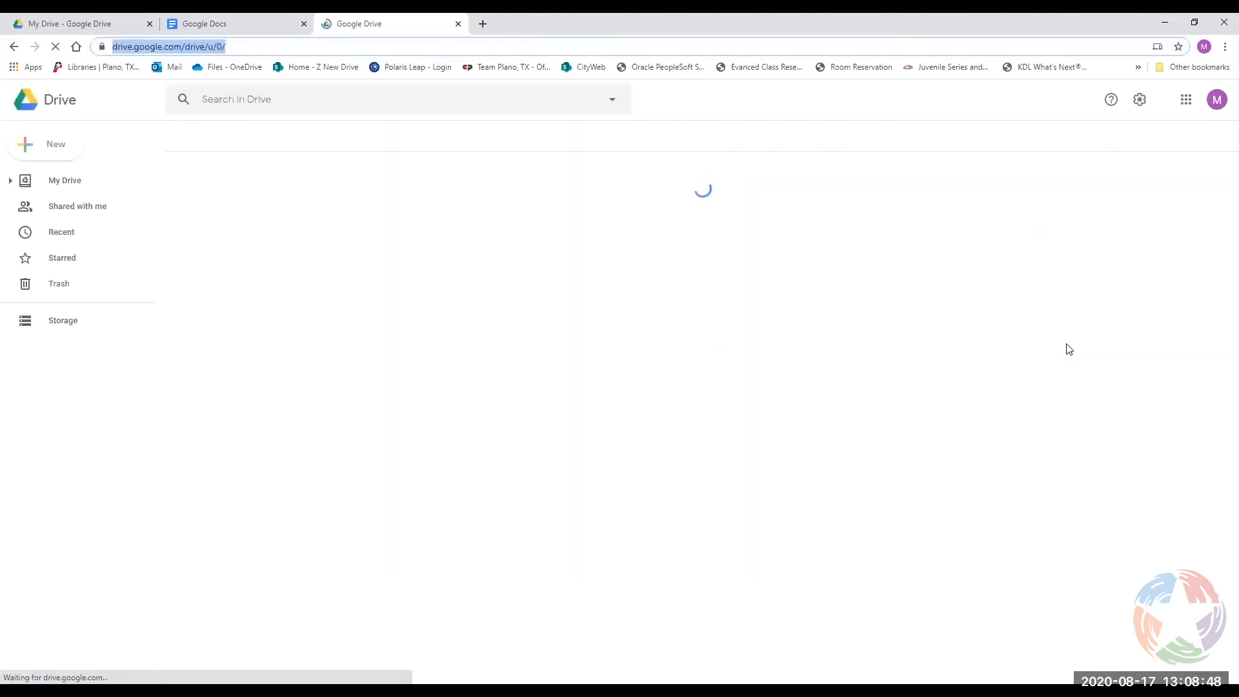
Check the Docs site address and the My Drive tab, ending back on the Docs start page.
left_click(215, 24)
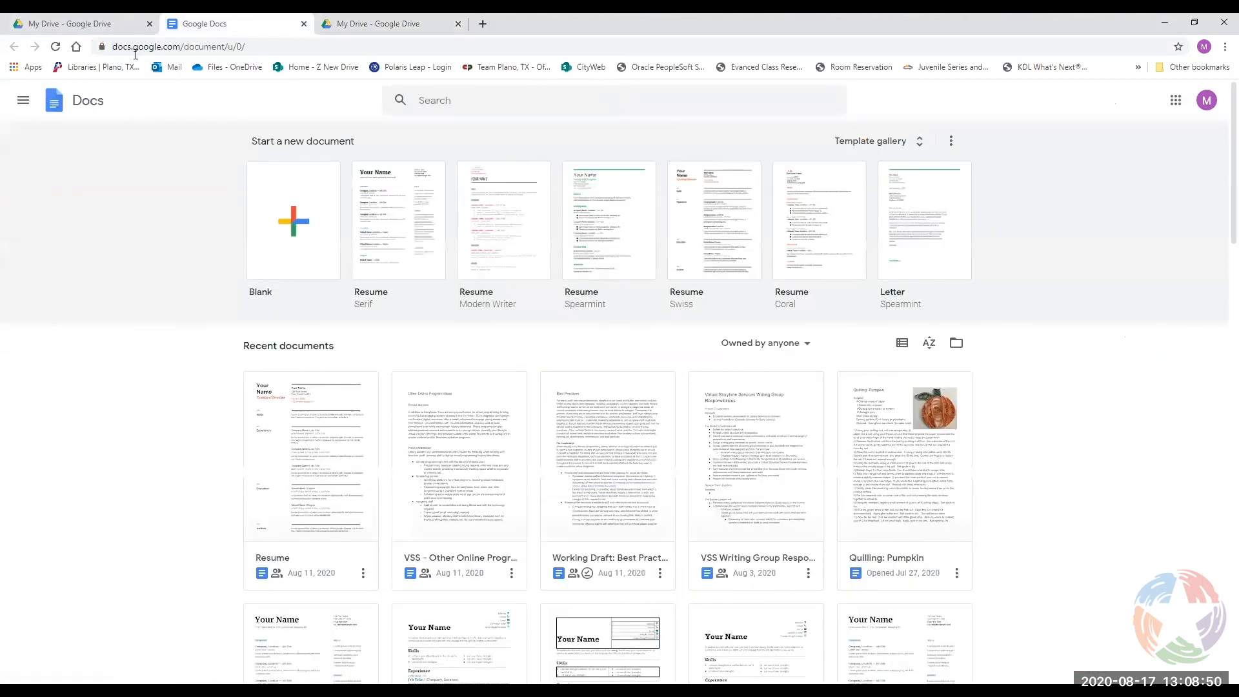
left_click_drag(177, 46, 112, 46)
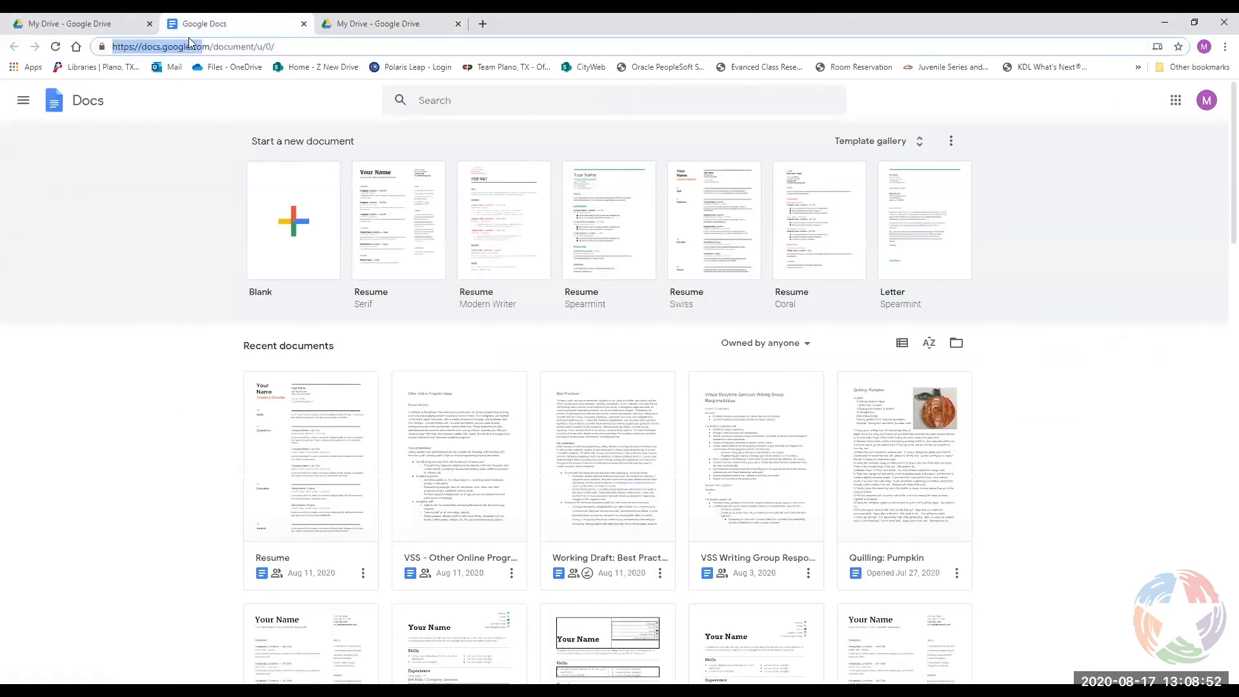
left_click(349, 25)
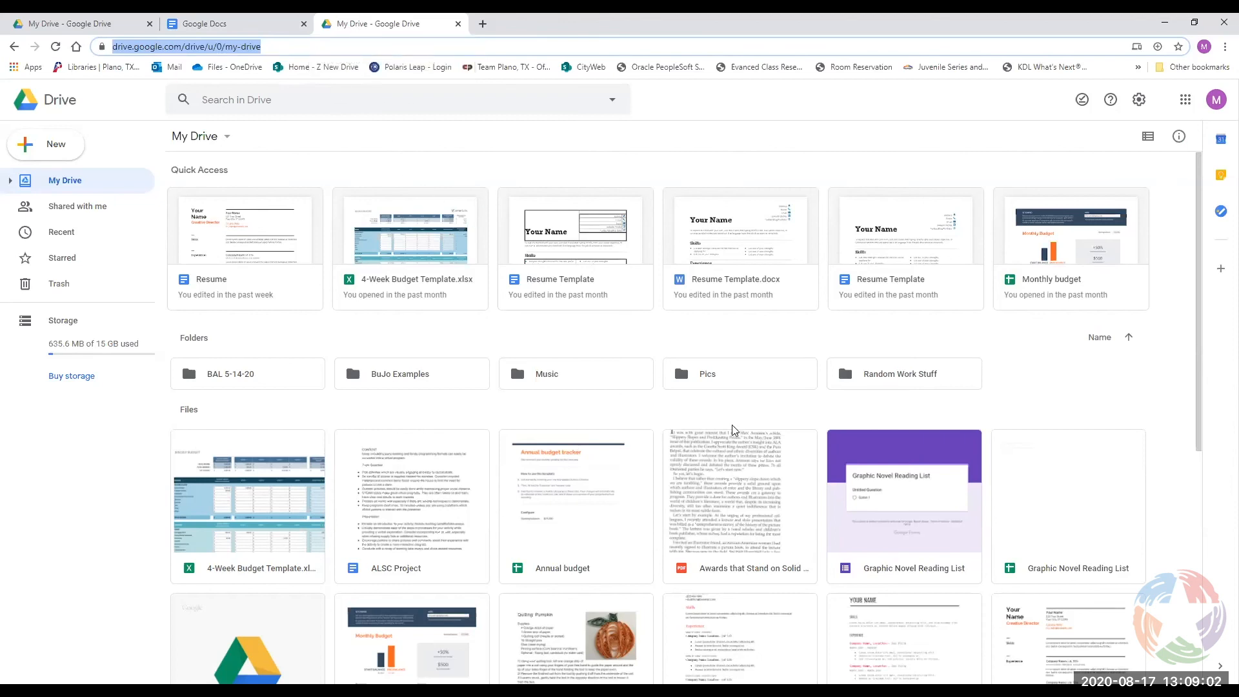
left_click(201, 23)
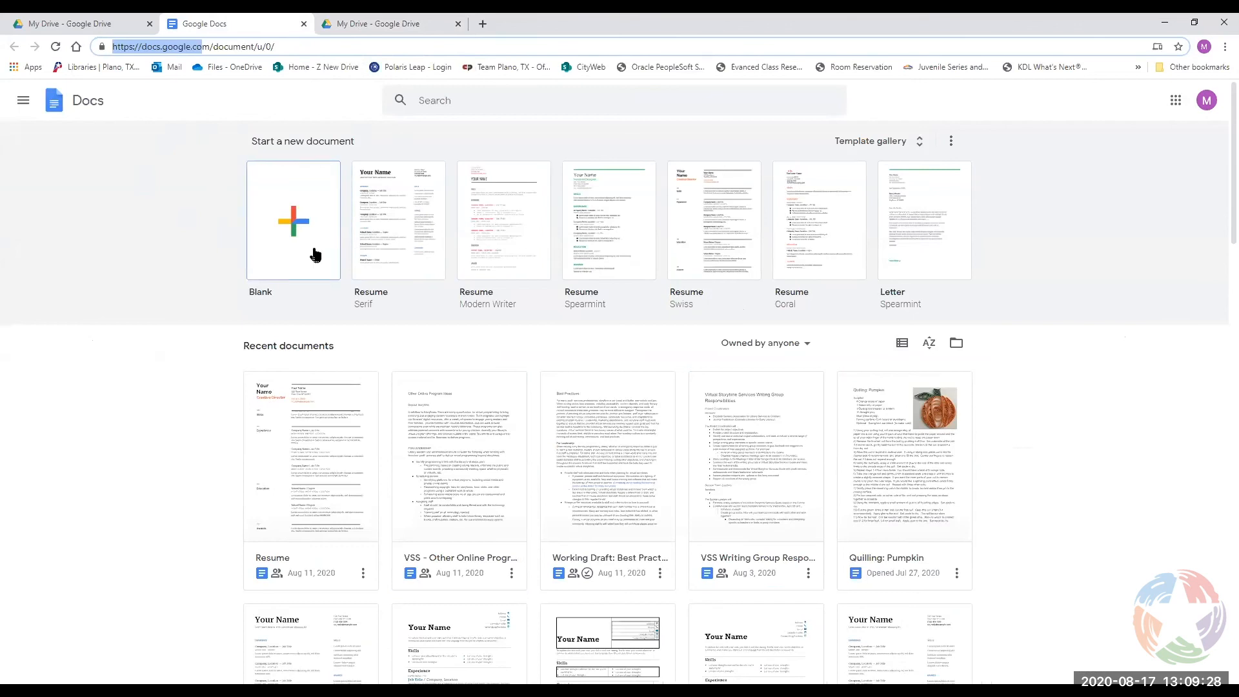
left_click(70, 246)
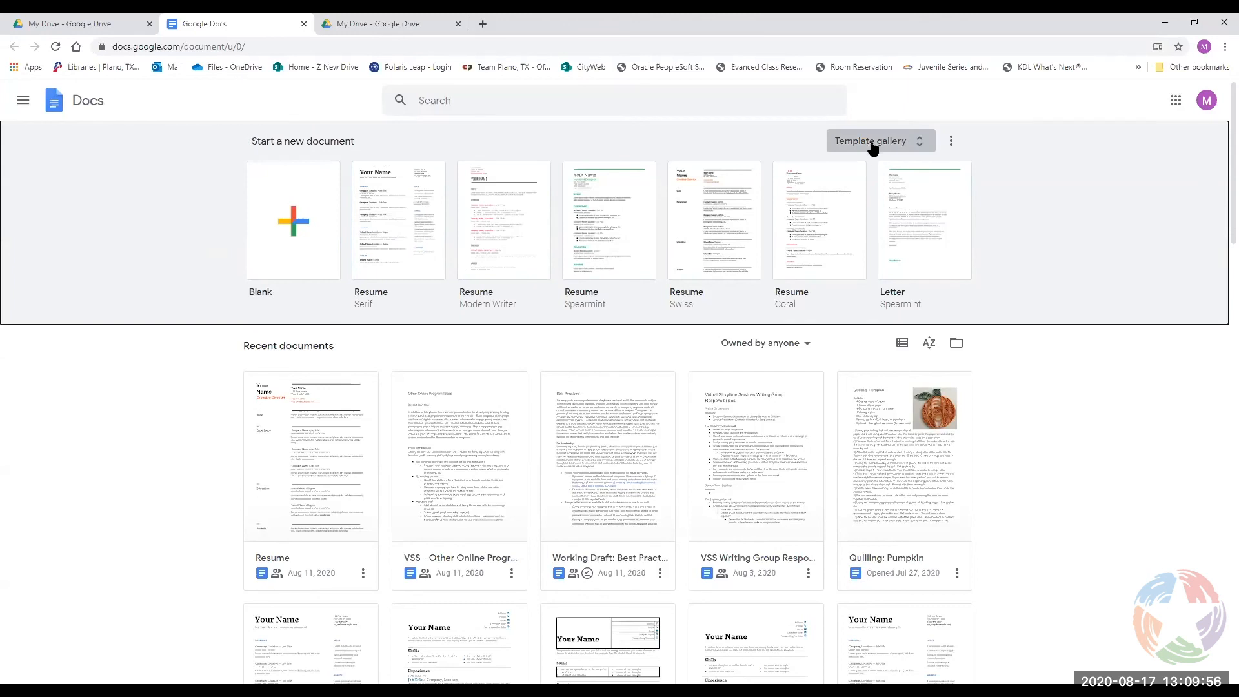
left_click(921, 143)
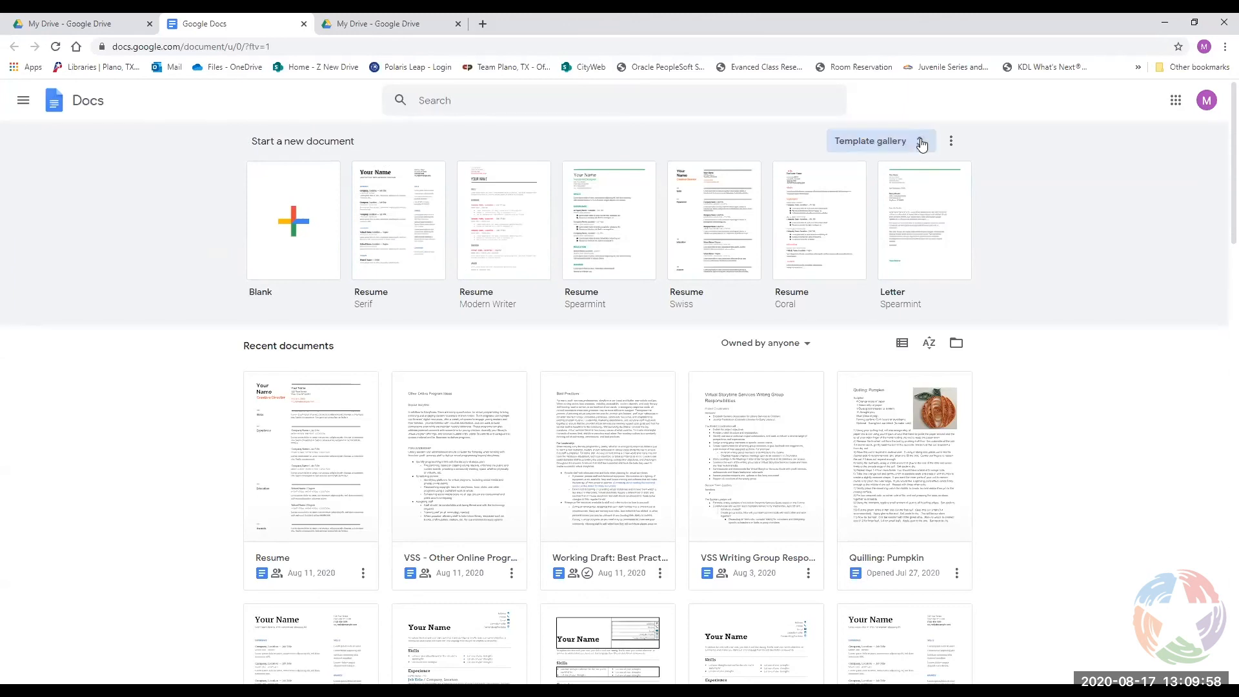
scroll(539, 187, "down", 10)
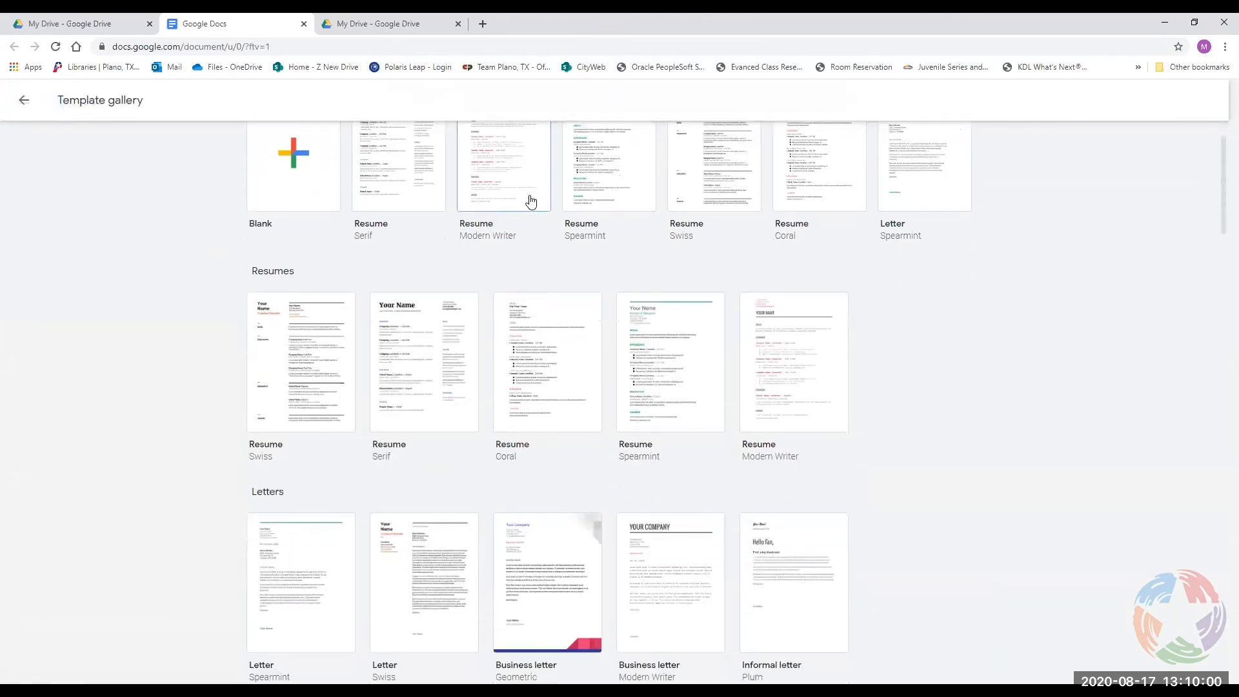
scroll(775, 280, "down", 3)
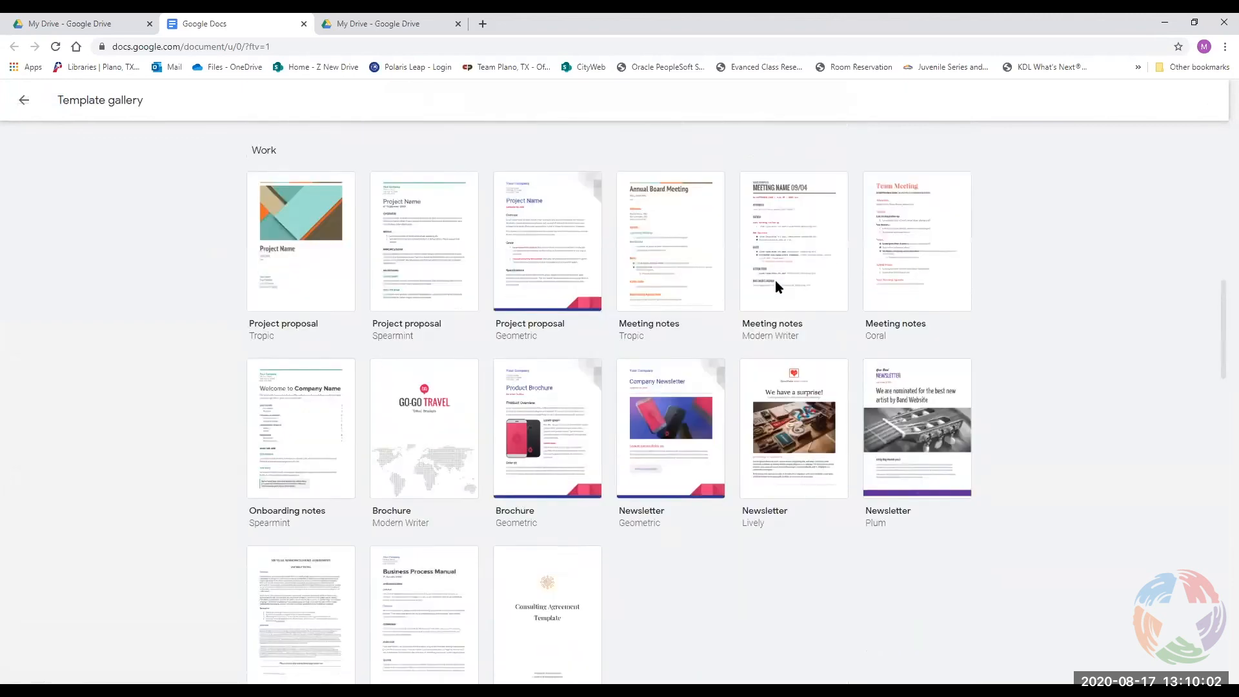
scroll(901, 260, "up", 4)
scroll(900, 259, "up", 10)
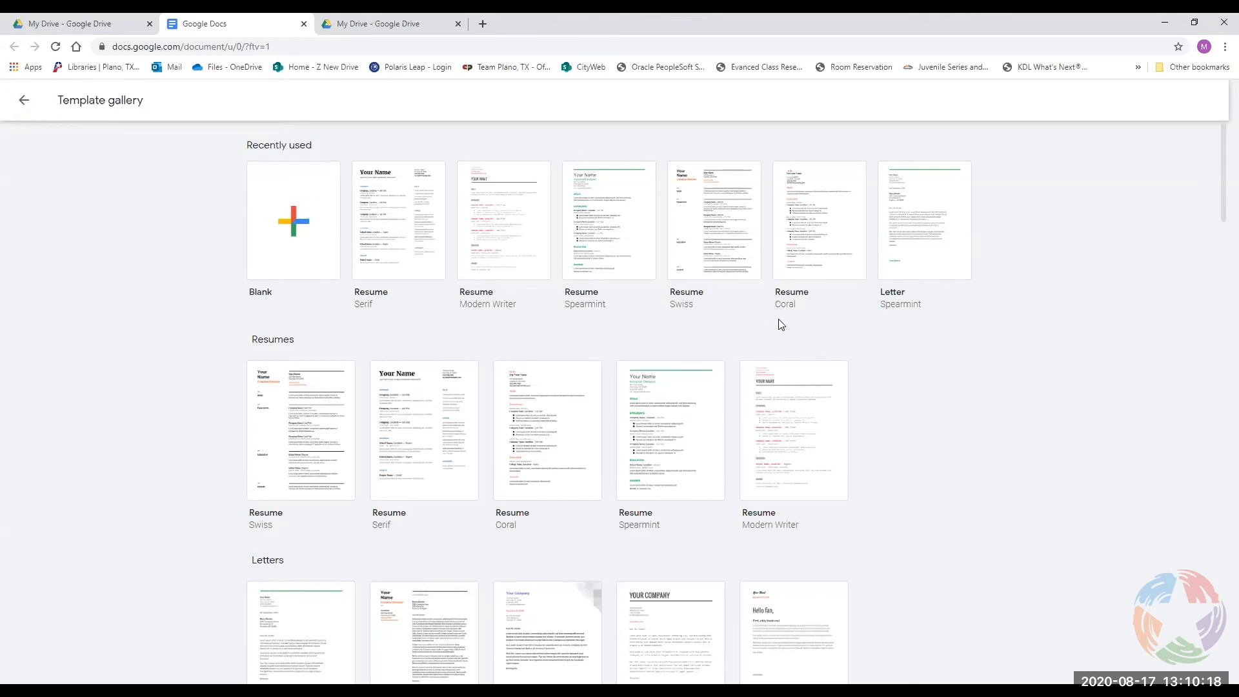
scroll(800, 326, "down", 7)
scroll(809, 326, "down", 6)
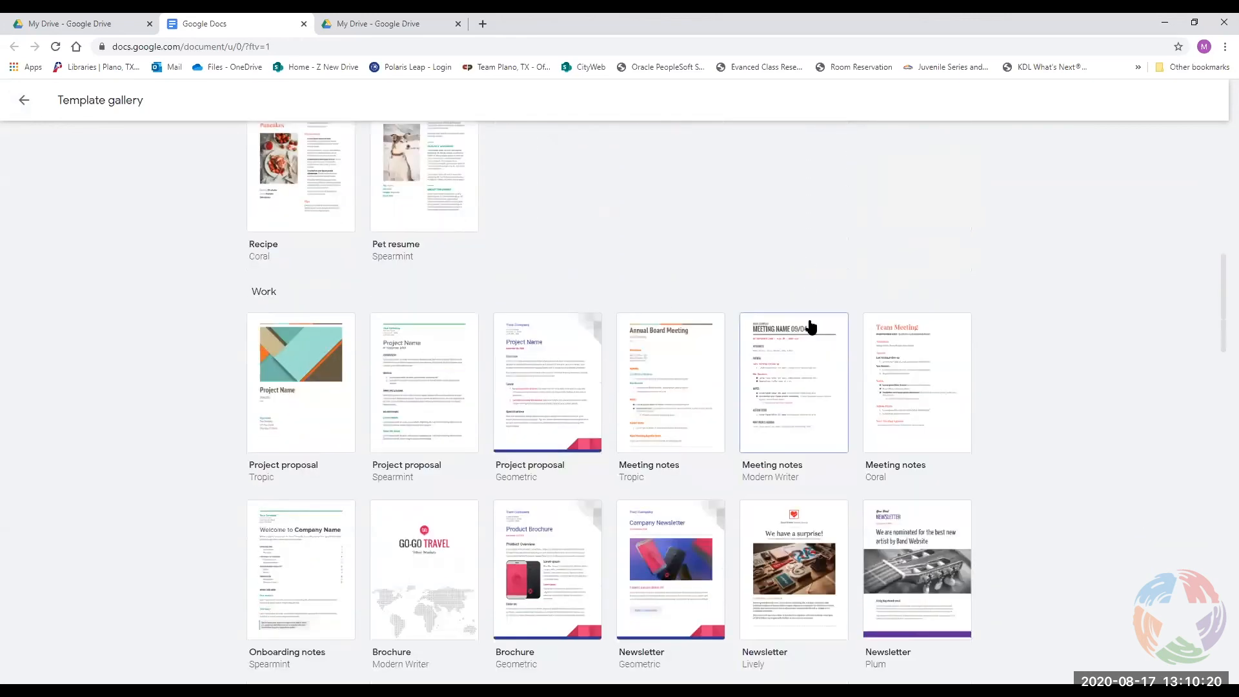
scroll(808, 325, "up", 2)
scroll(807, 324, "up", 6)
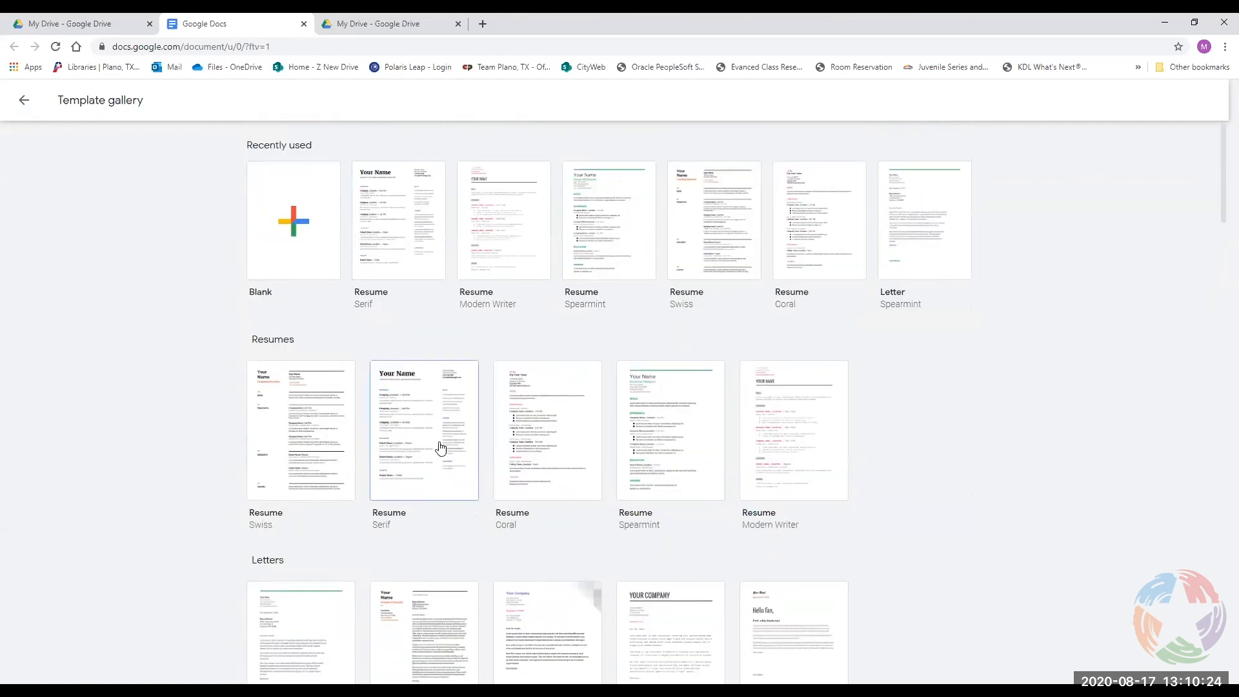
scroll(645, 452, "down", 4)
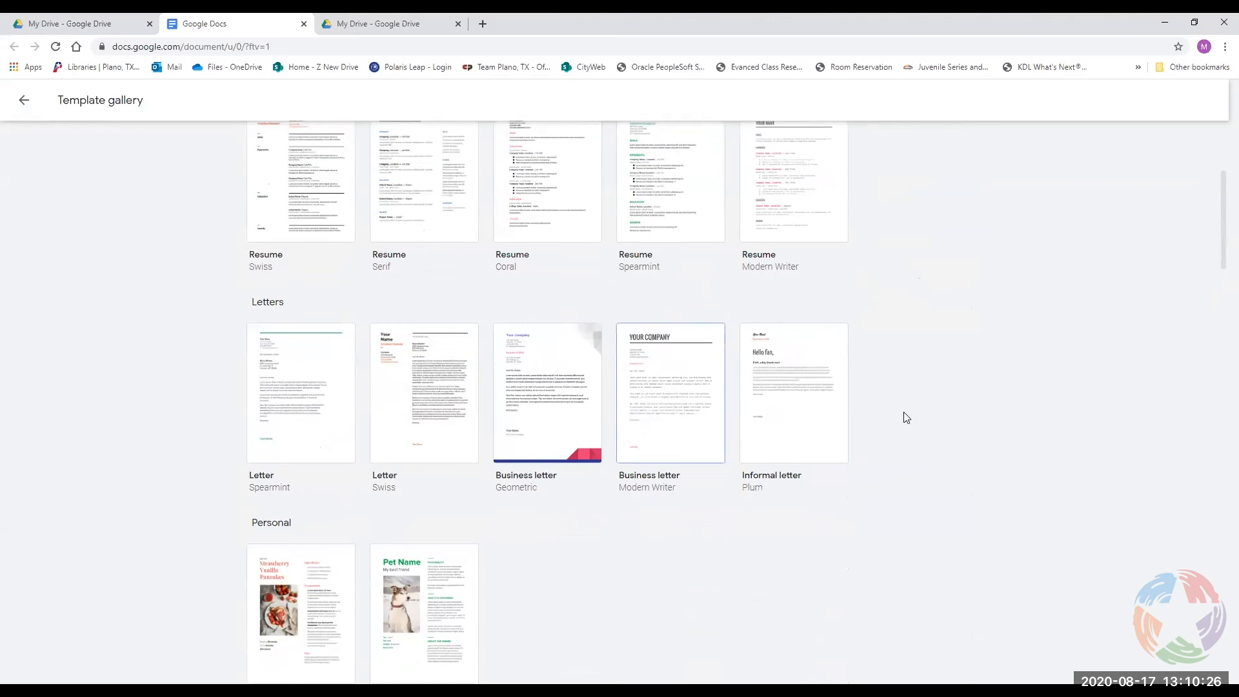
scroll(835, 424, "down", 4)
scroll(343, 349, "down", 14)
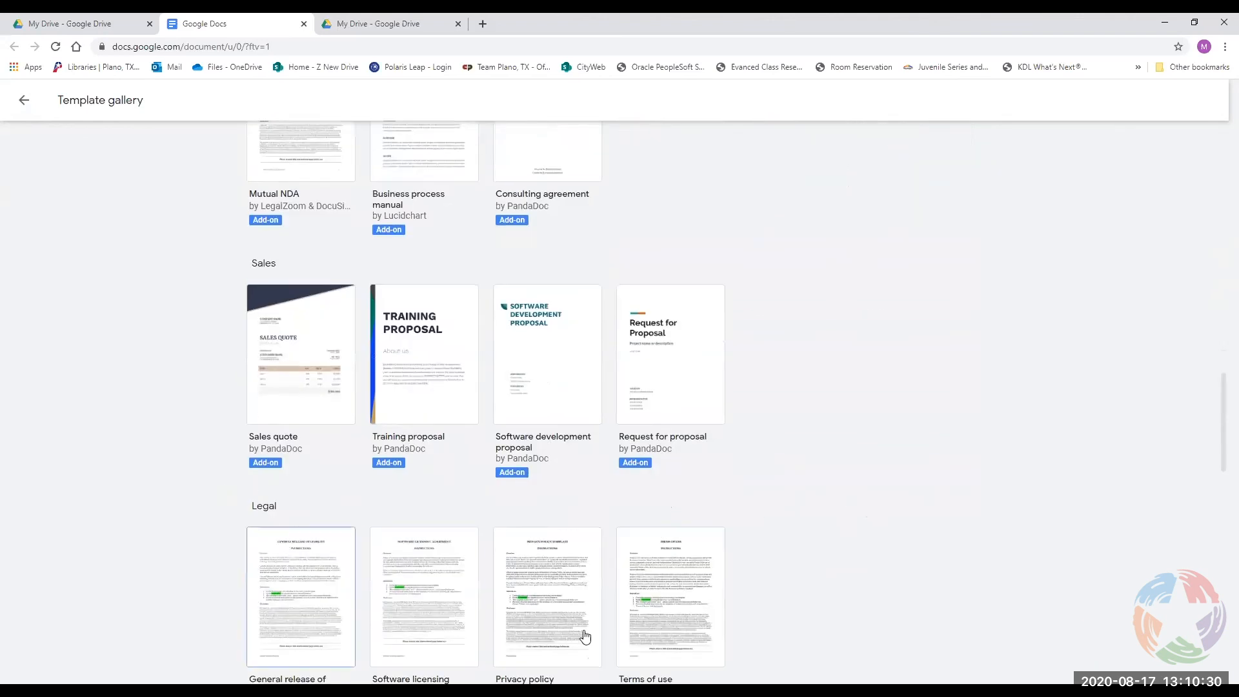
scroll(671, 574, "down", 3)
scroll(304, 337, "down", 4)
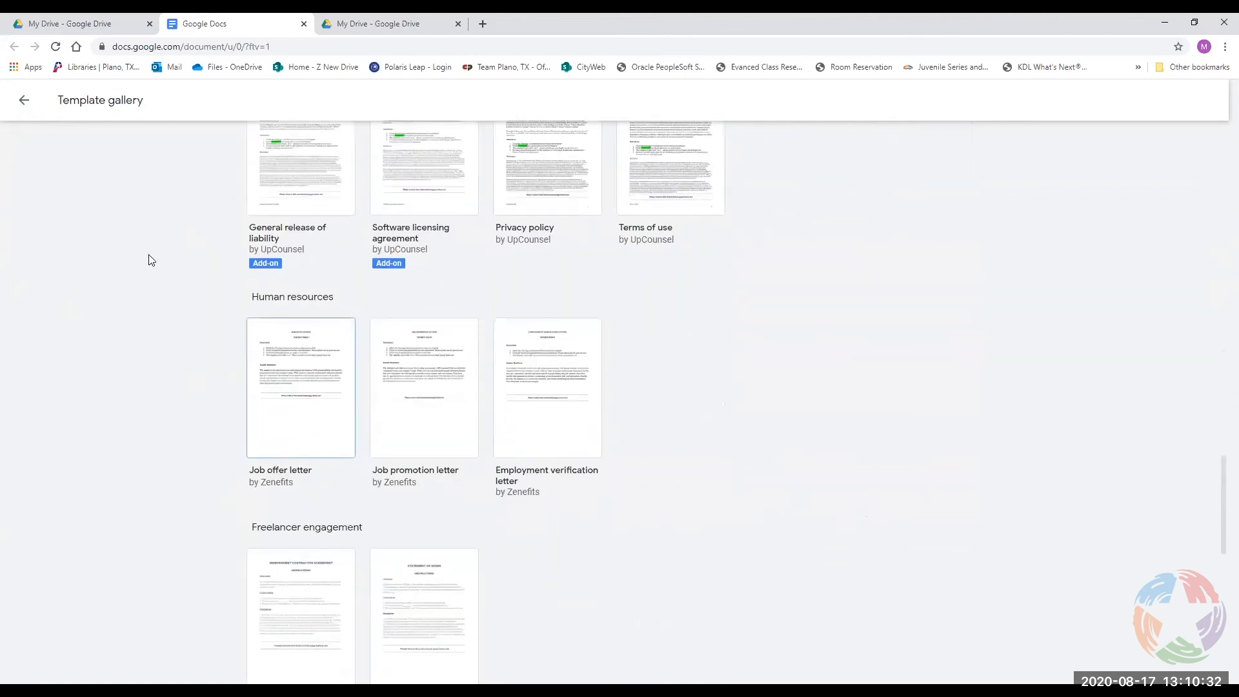
left_click(24, 100)
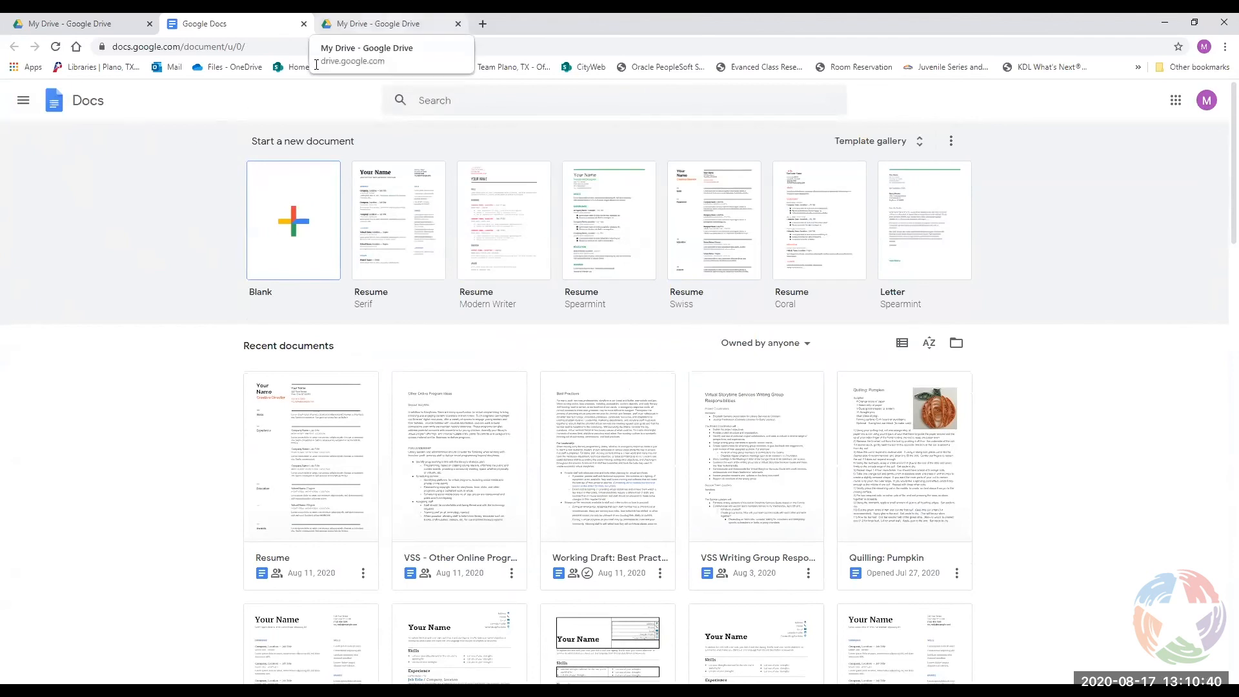
From My Drive, choose New > Google Docs > From a template to open the Template gallery.
left_click(361, 24)
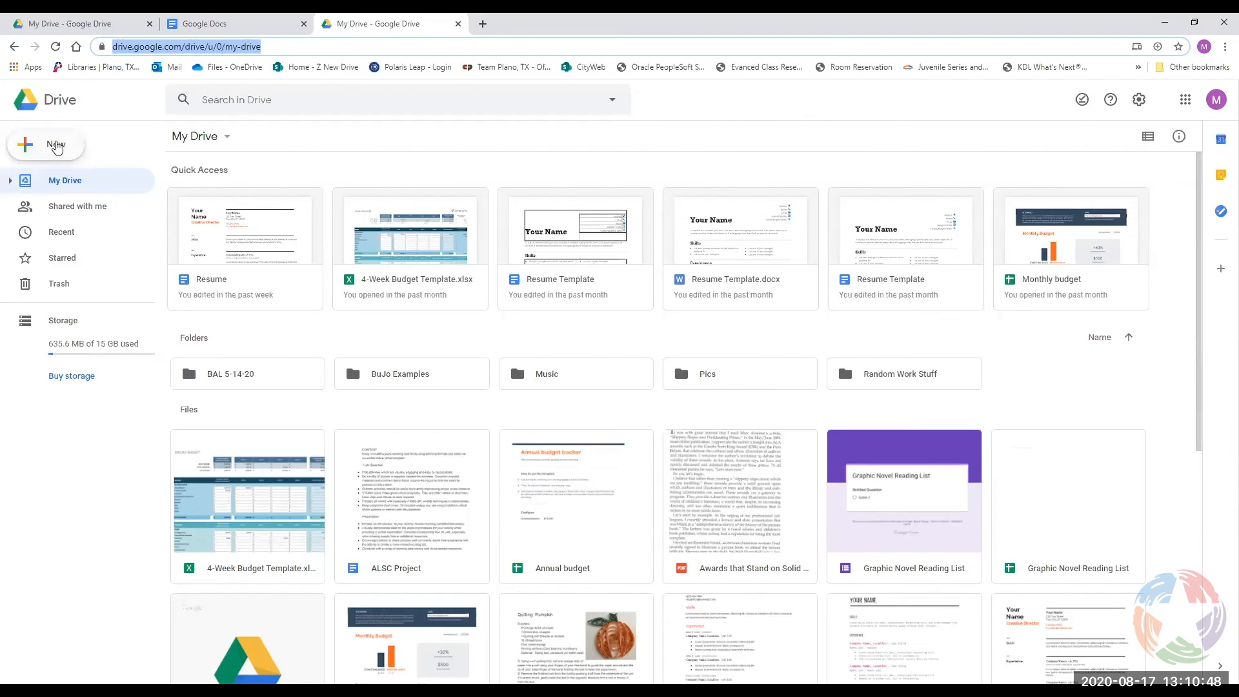
left_click(57, 153)
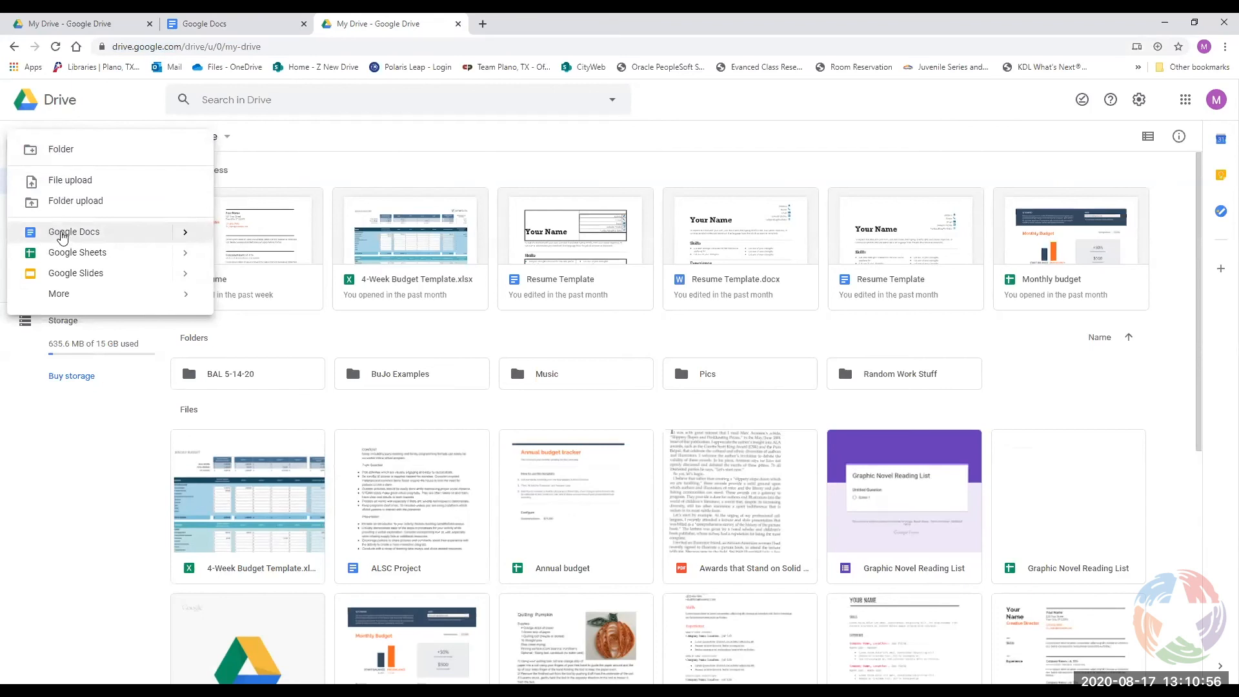
mouse_move(184, 234)
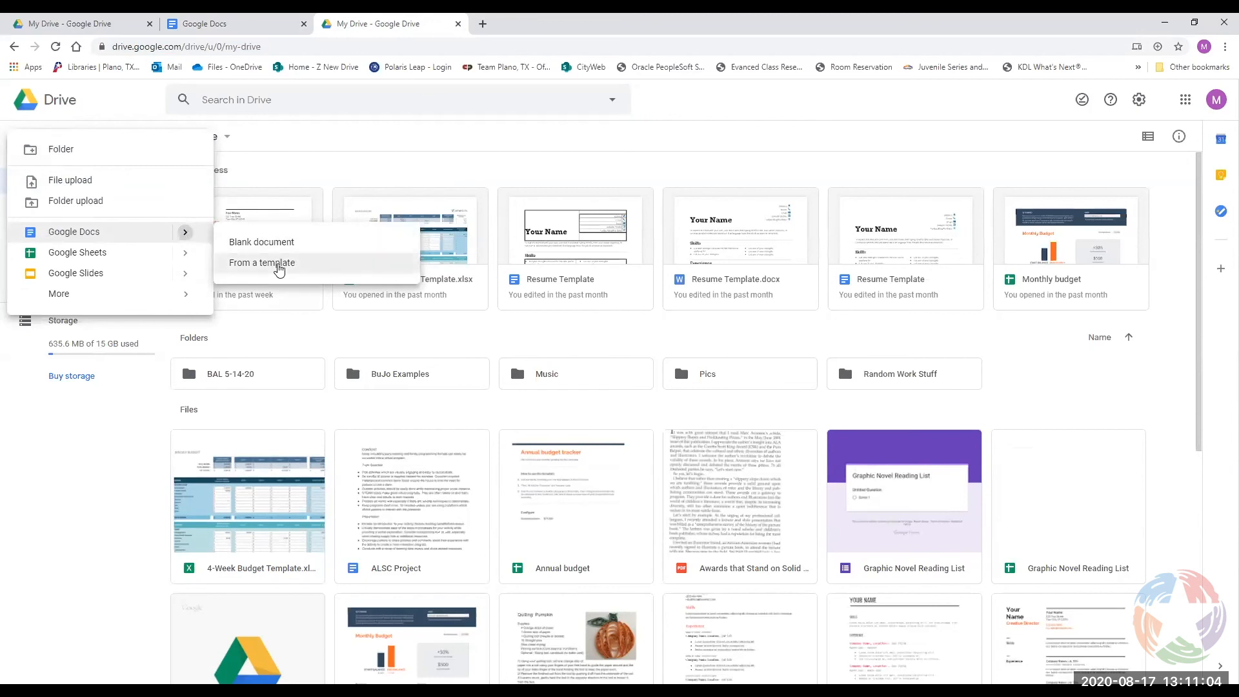
left_click(278, 265)
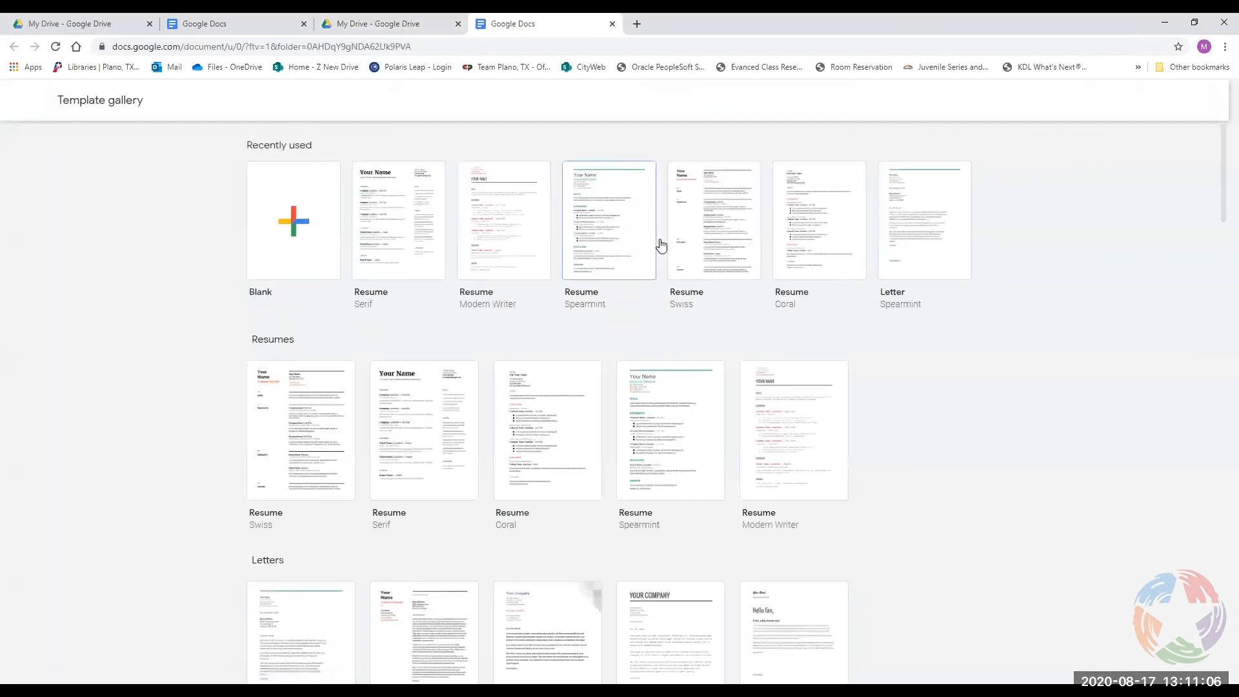
Browse the Template gallery, then go back to the My Drive tab.
scroll(649, 463, "down", 10)
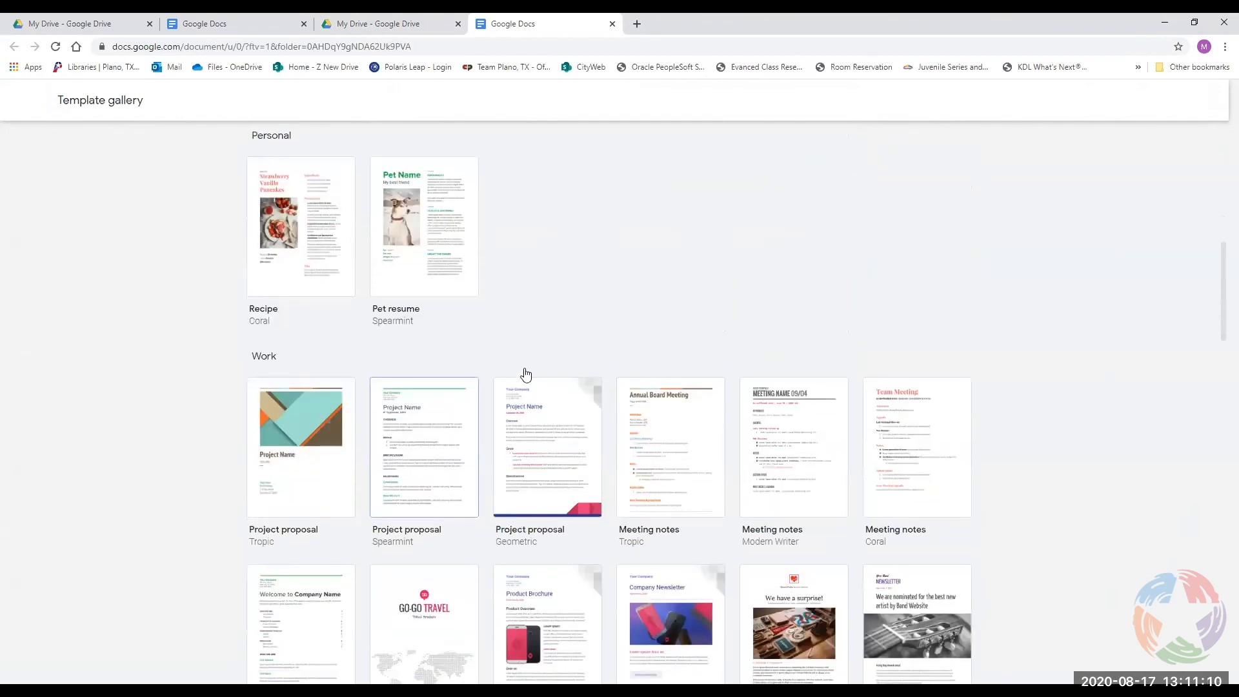
scroll(647, 371, "up", 8)
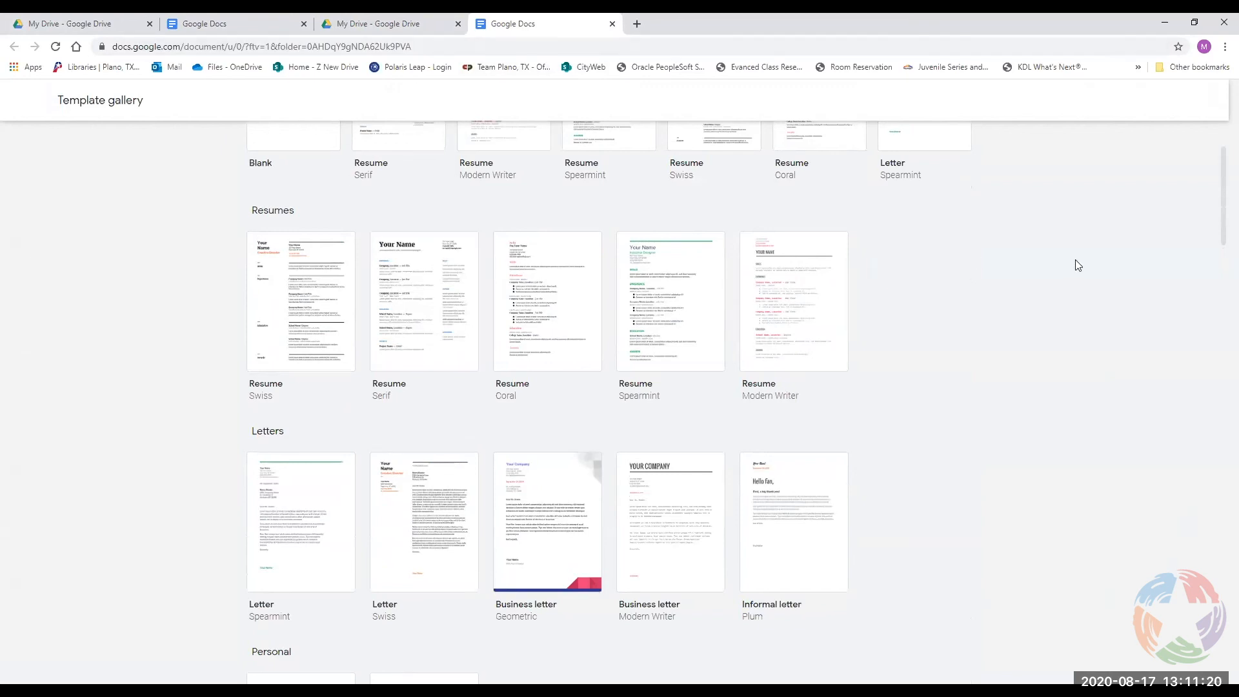
left_click(378, 24)
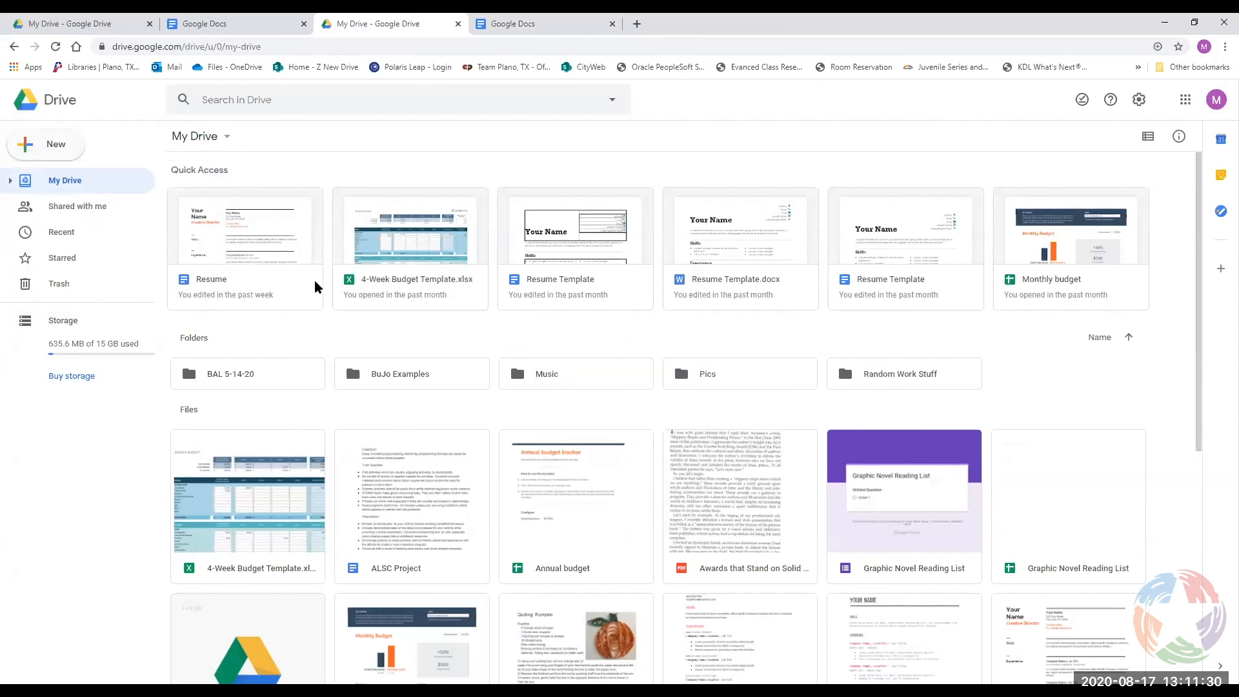
Change the Docs home page's recent documents filter from 'Owned by anyone' to 'Owned by me'.
left_click(255, 23)
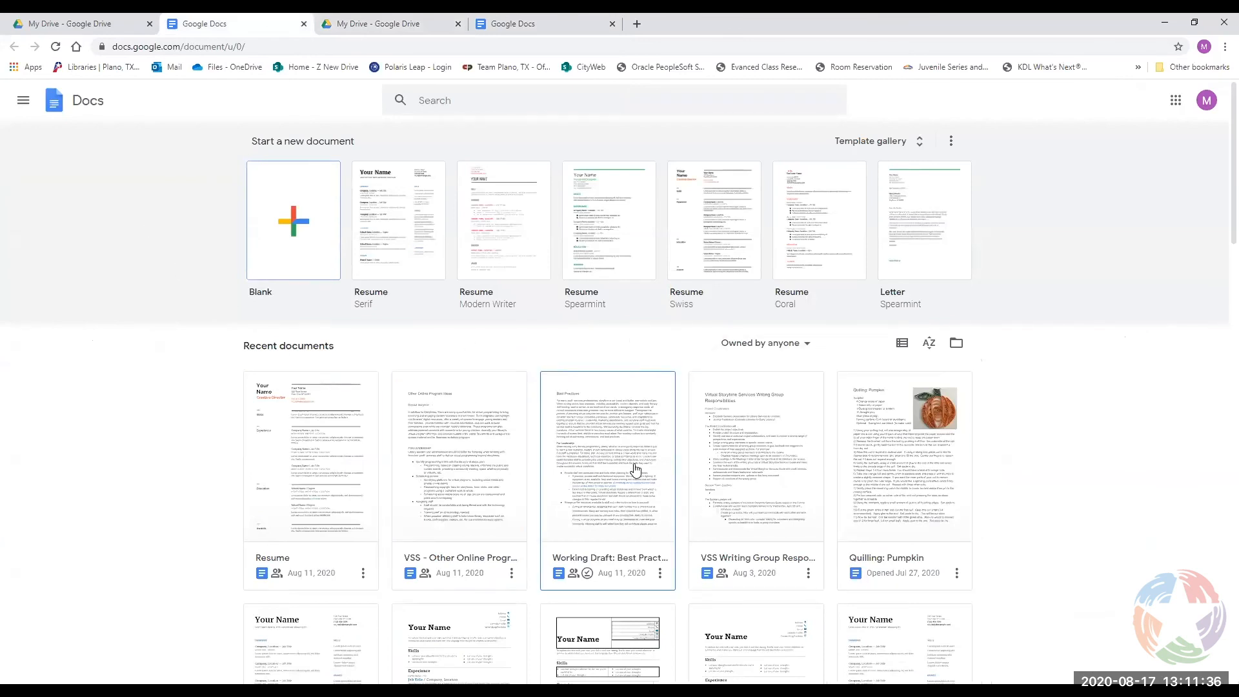
scroll(1041, 472, "down", 2)
scroll(1042, 474, "down", 7)
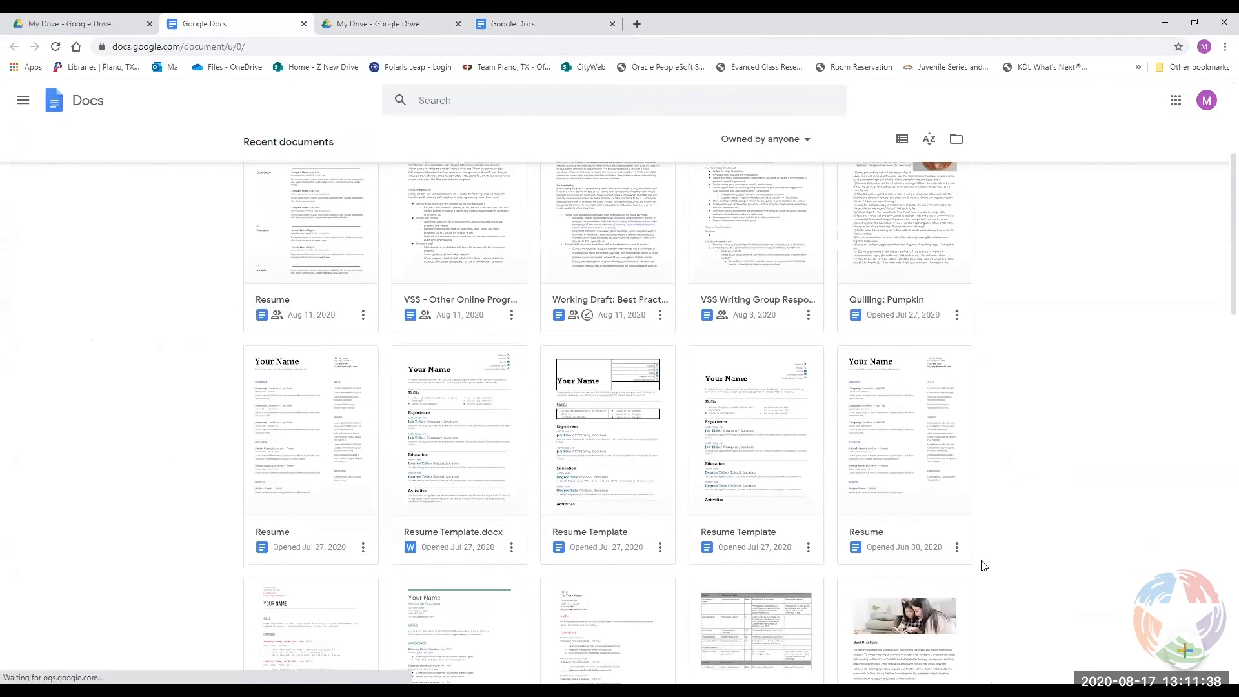
scroll(1109, 453, "down", 9)
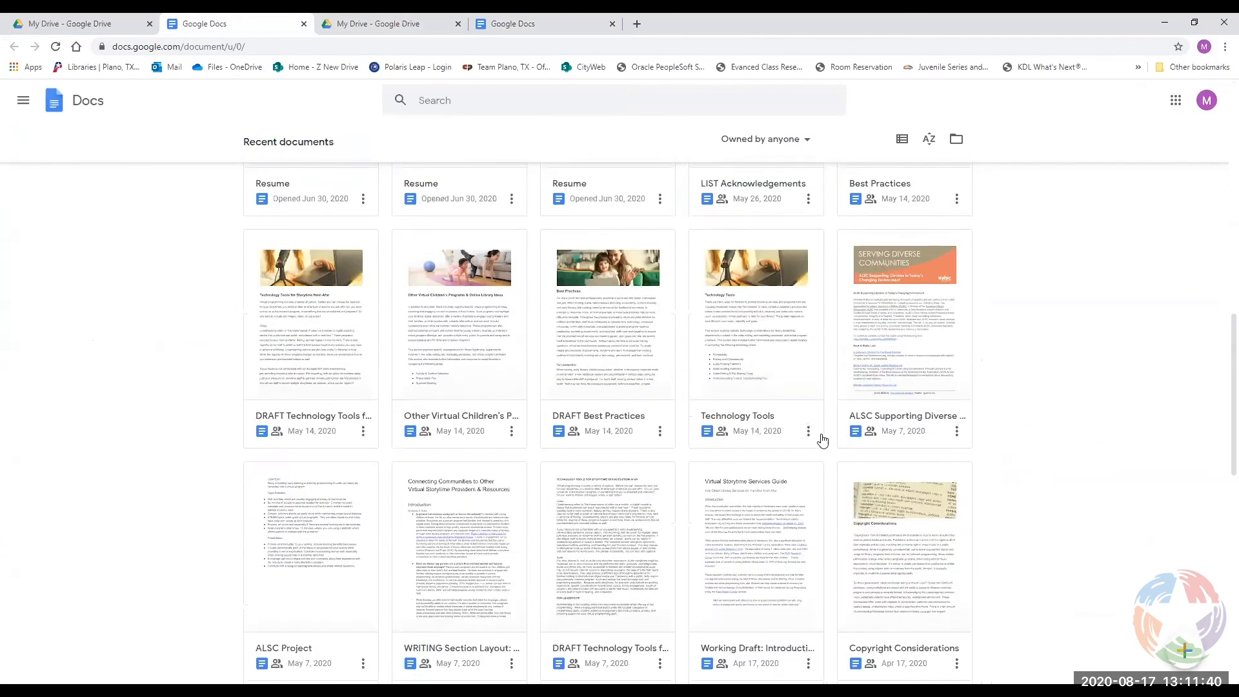
scroll(1089, 474, "up", 18)
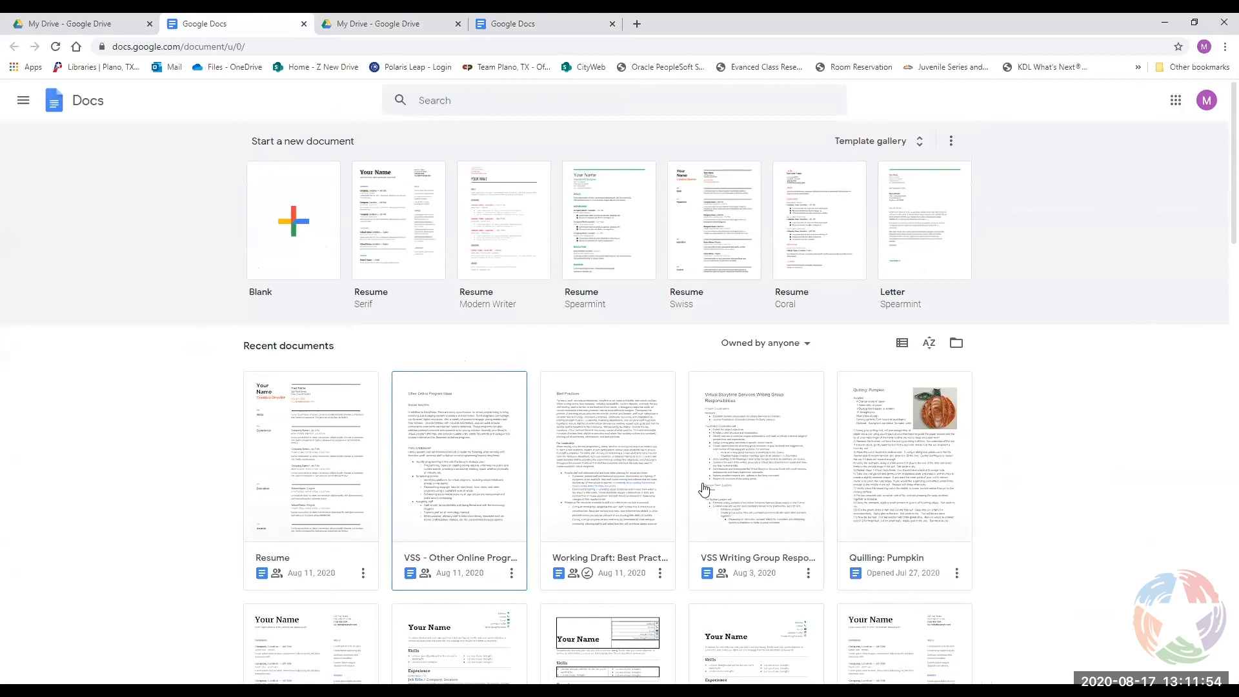
left_click(805, 345)
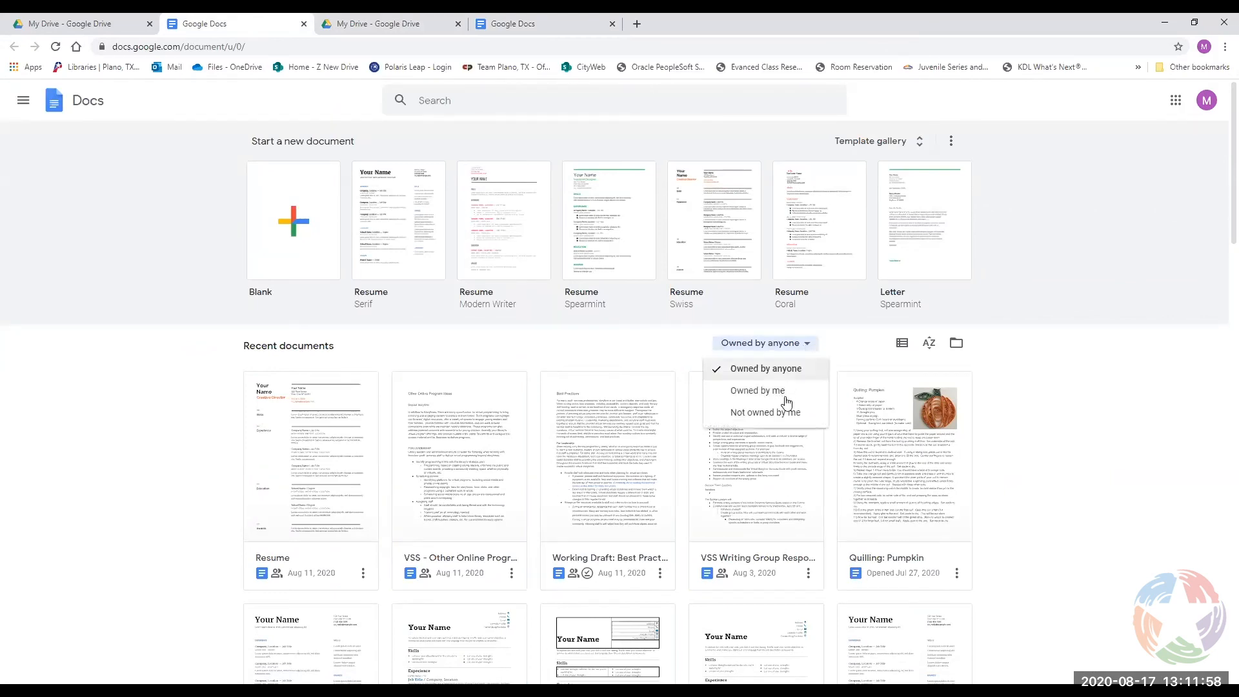
left_click(773, 396)
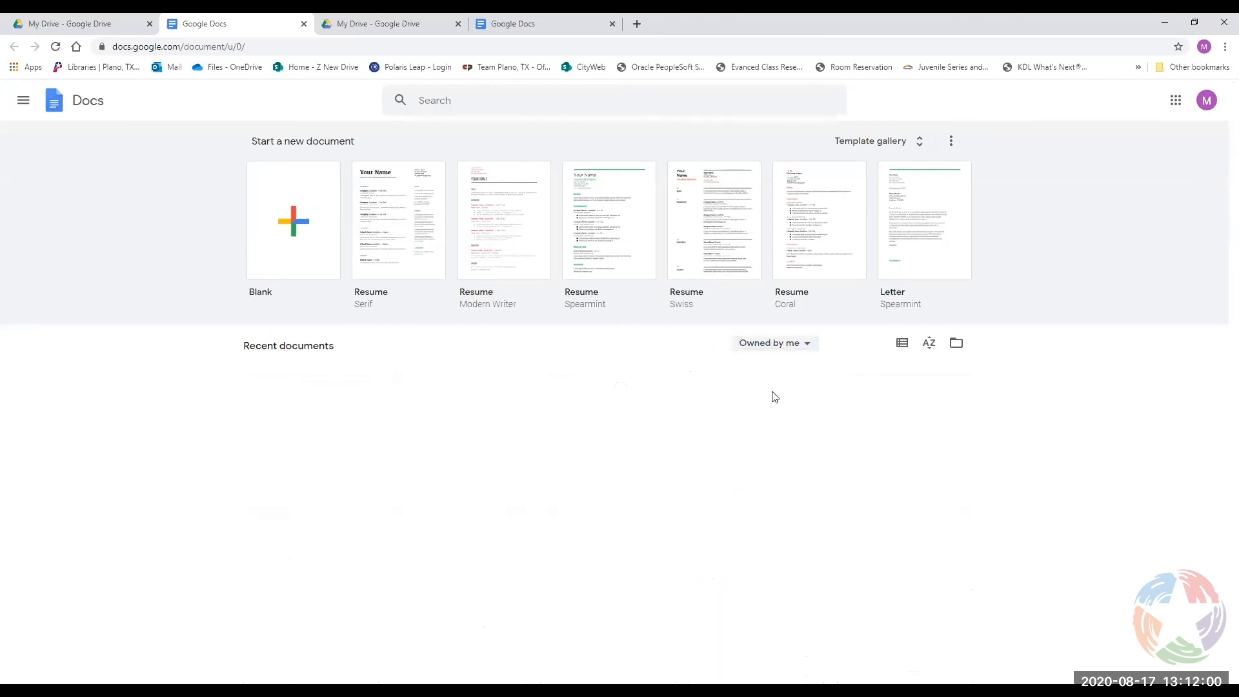
scroll(663, 465, "down", 5)
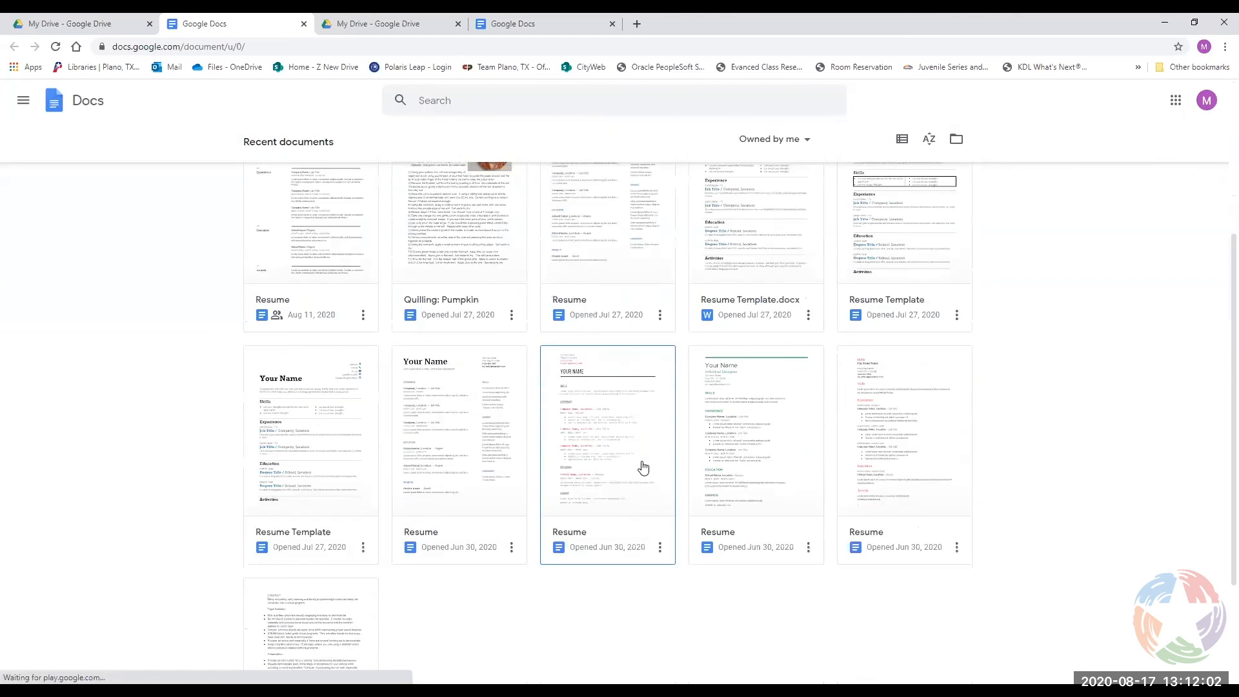
scroll(689, 579, "up", 5)
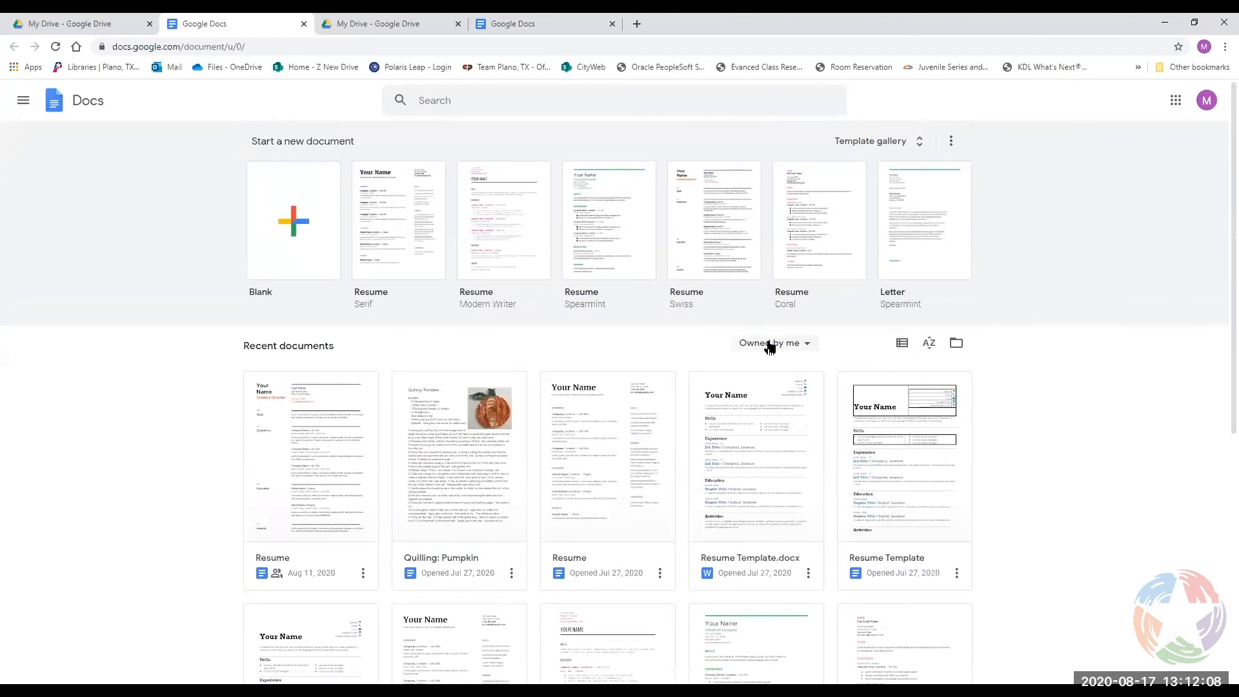
left_click(957, 347)
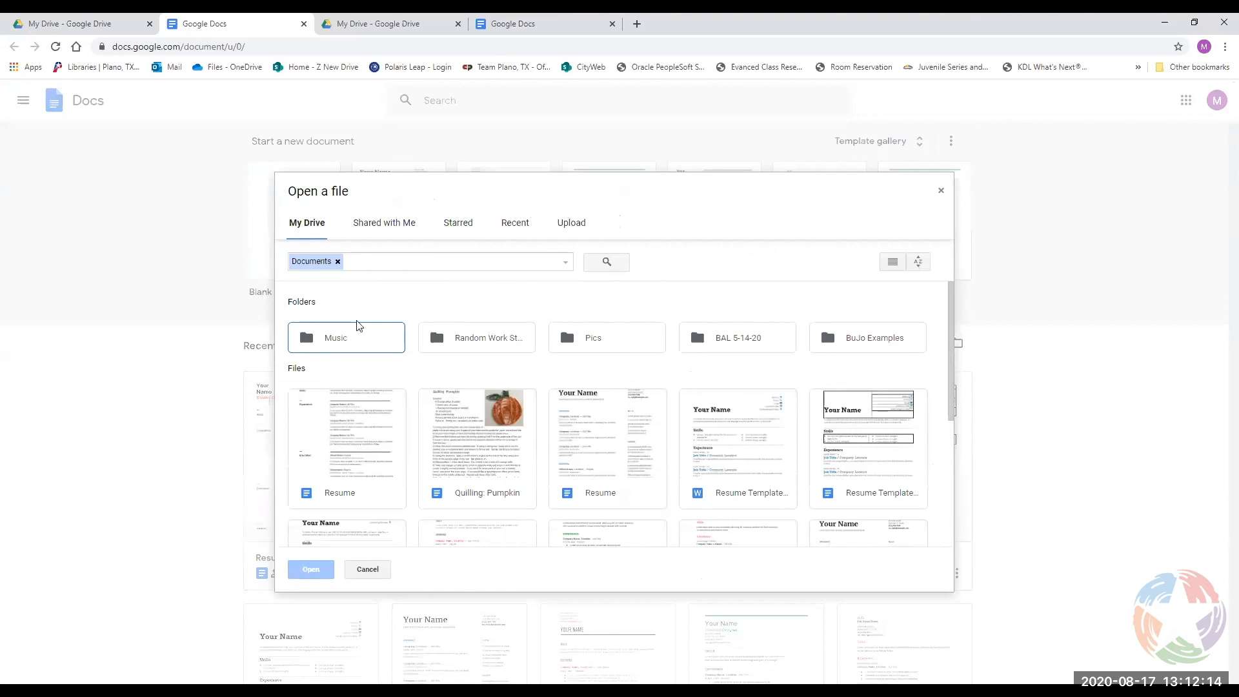
scroll(589, 332, "down", 2)
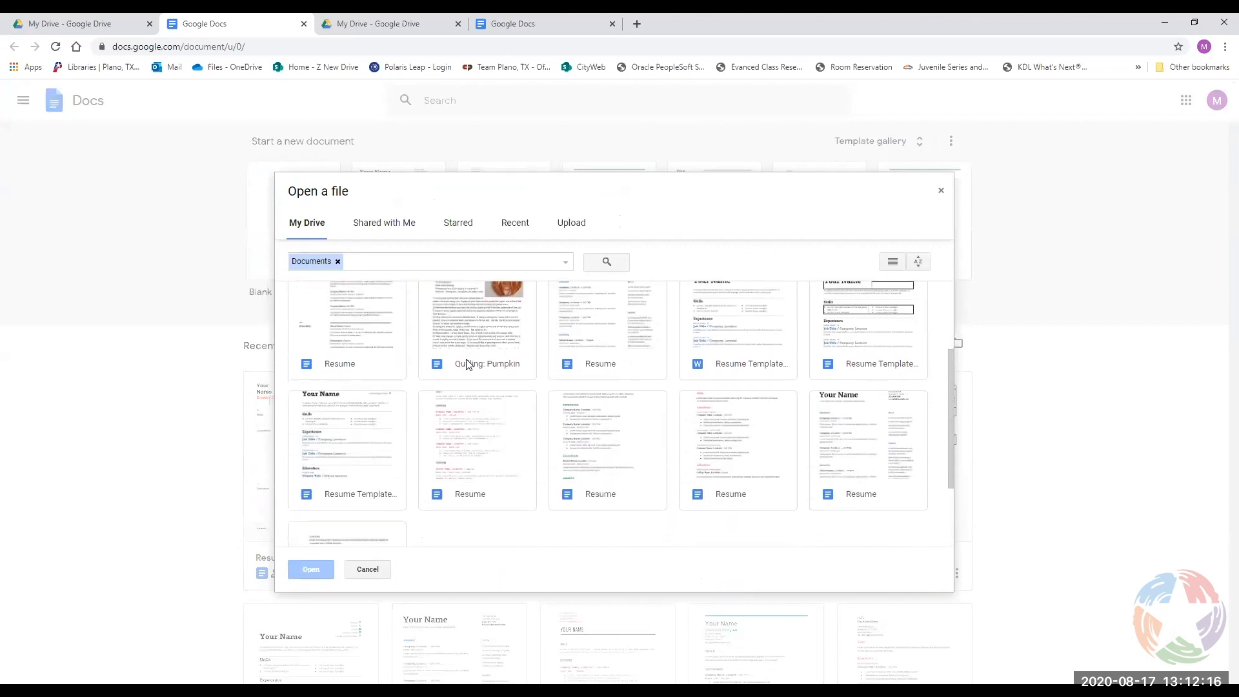
scroll(465, 359, "up", 2)
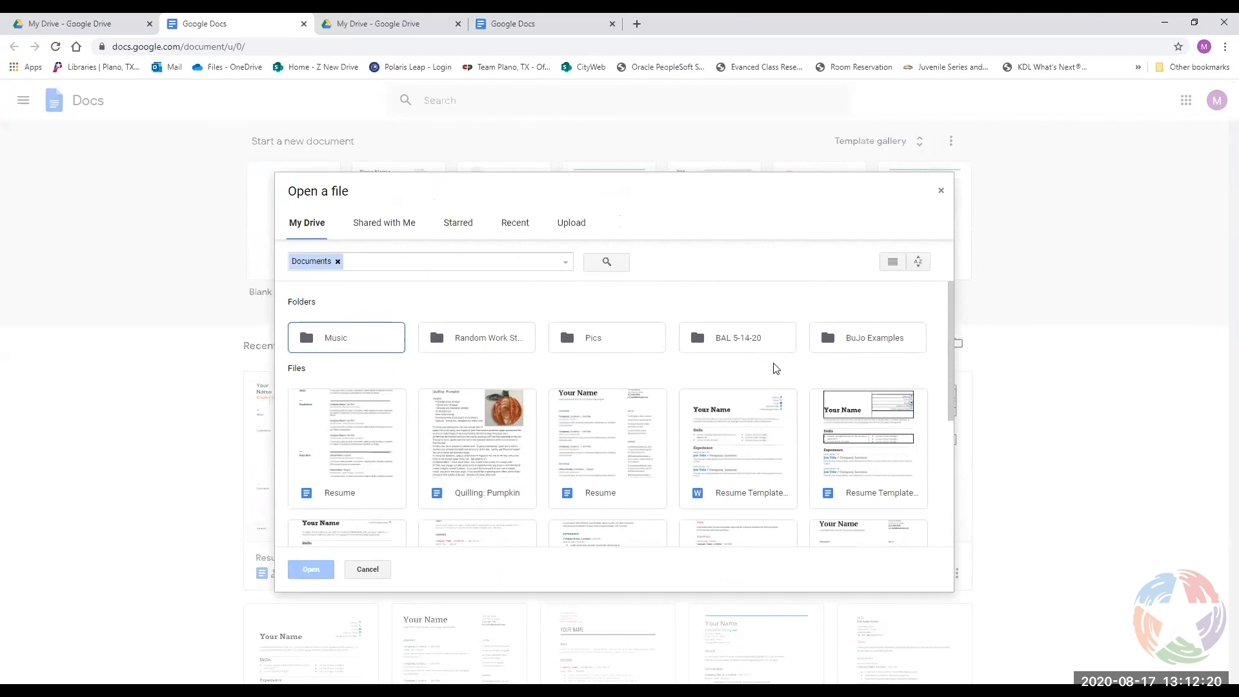
scroll(478, 391, "down", 1)
scroll(346, 326, "up", 1)
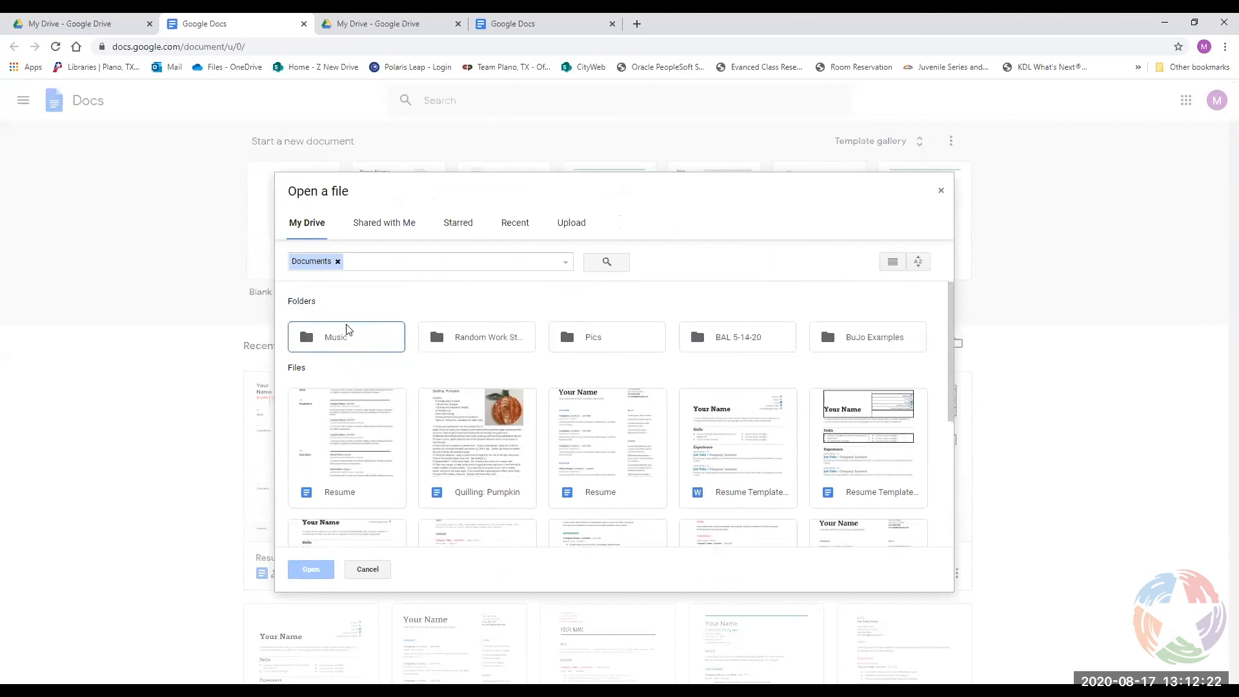
scroll(447, 357, "down", 2)
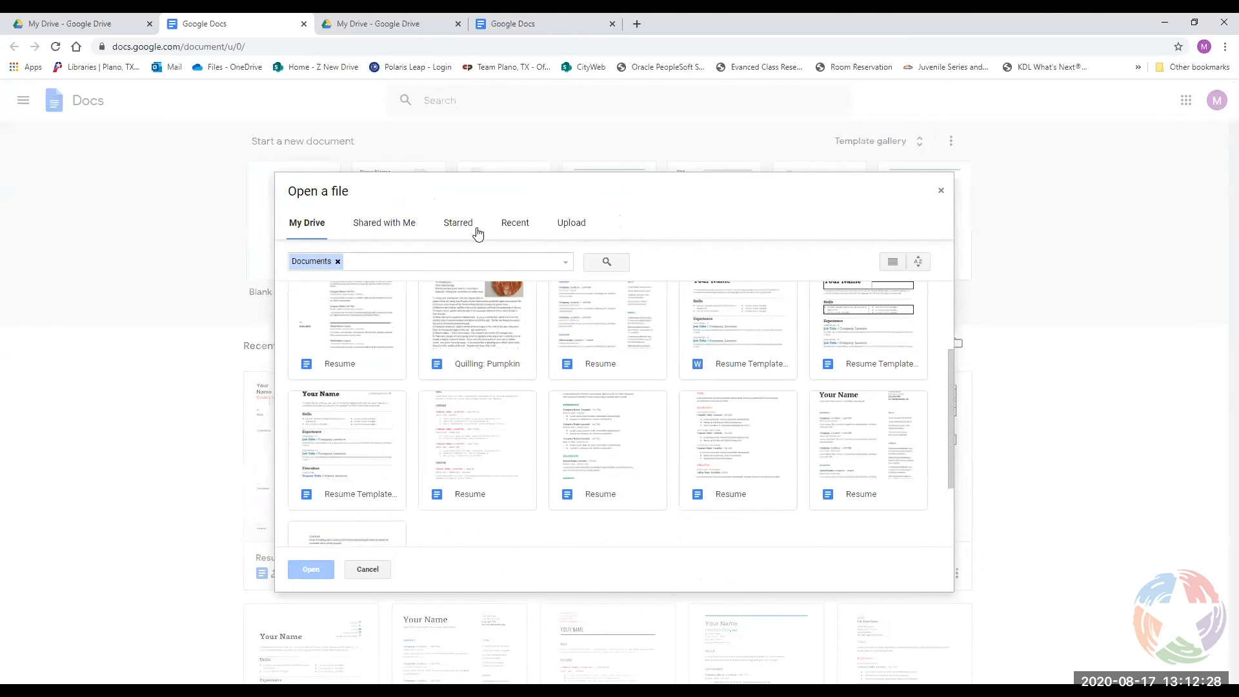
left_click(939, 193)
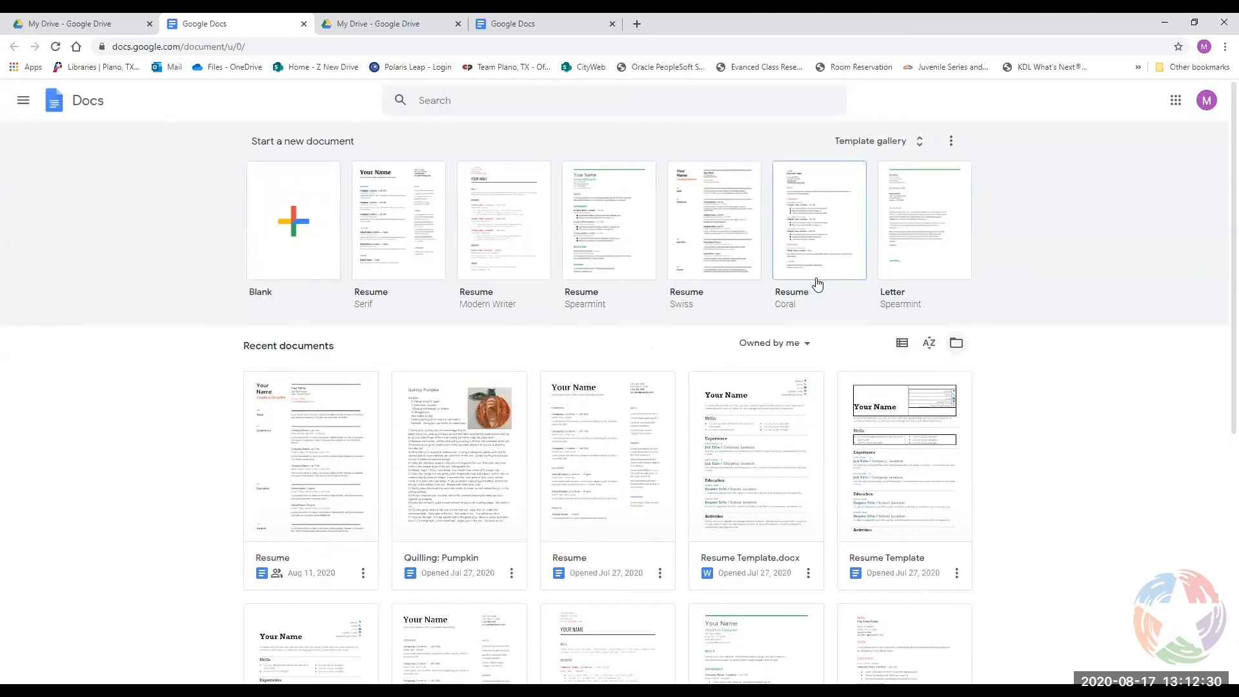
Look inside the BAL 5-14-20 budget spreadsheet folder in Drive, then go back to My Drive.
scroll(1048, 395, "down", 1)
scroll(642, 264, "up", 1)
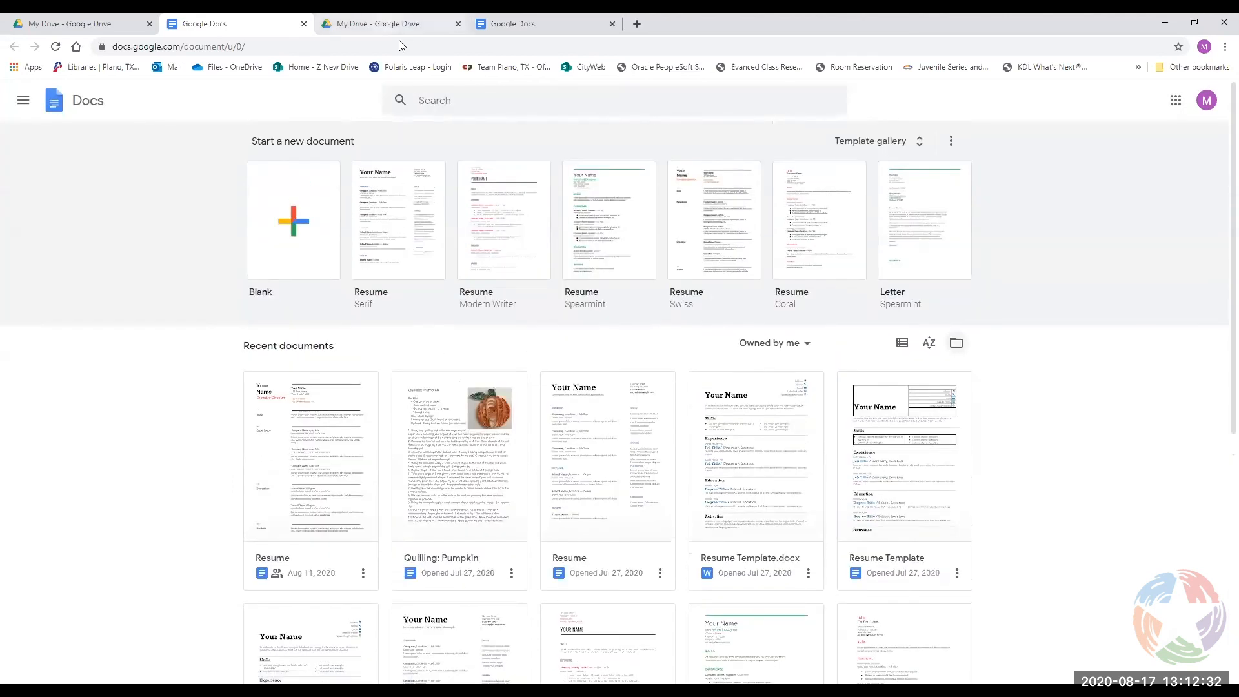
left_click(395, 25)
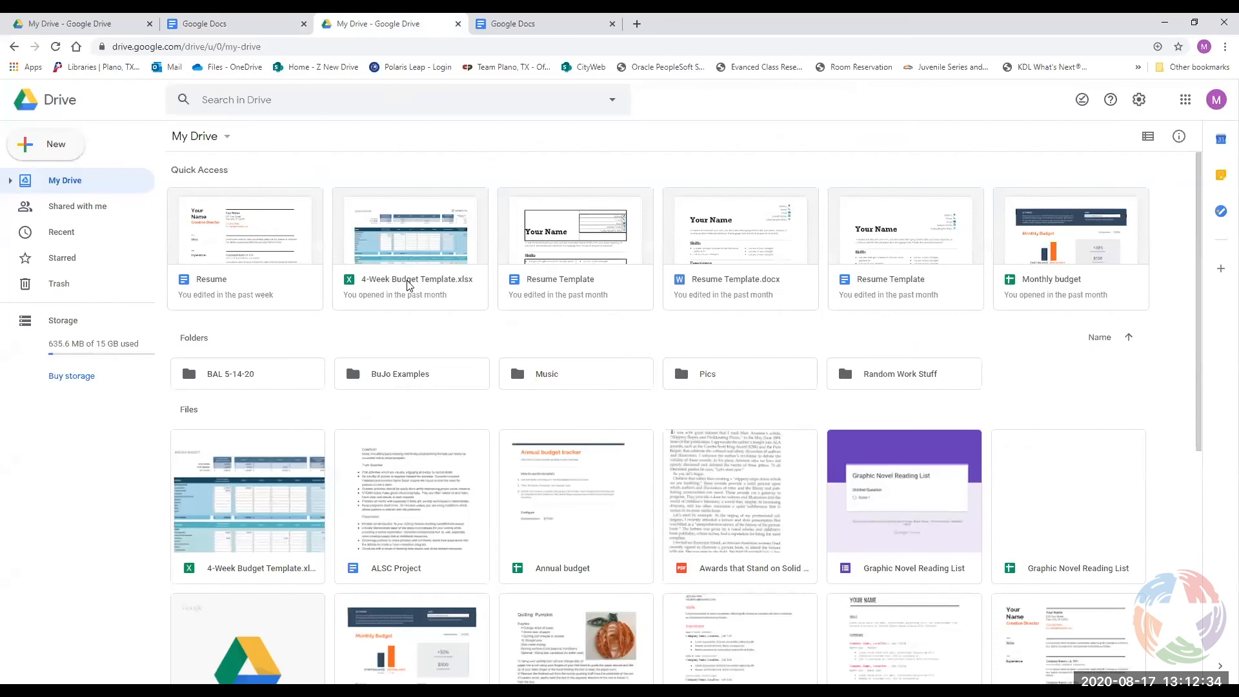
scroll(408, 283, "down", 2)
scroll(574, 310, "up", 2)
double_click(285, 376)
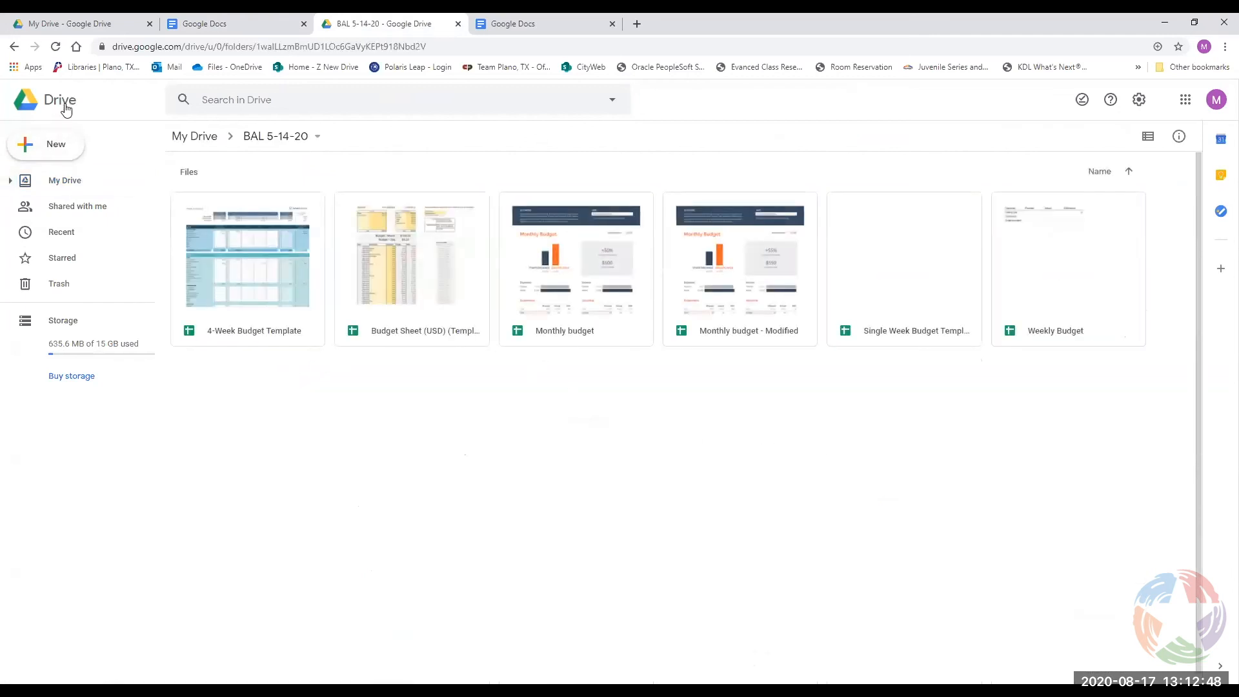
left_click(181, 136)
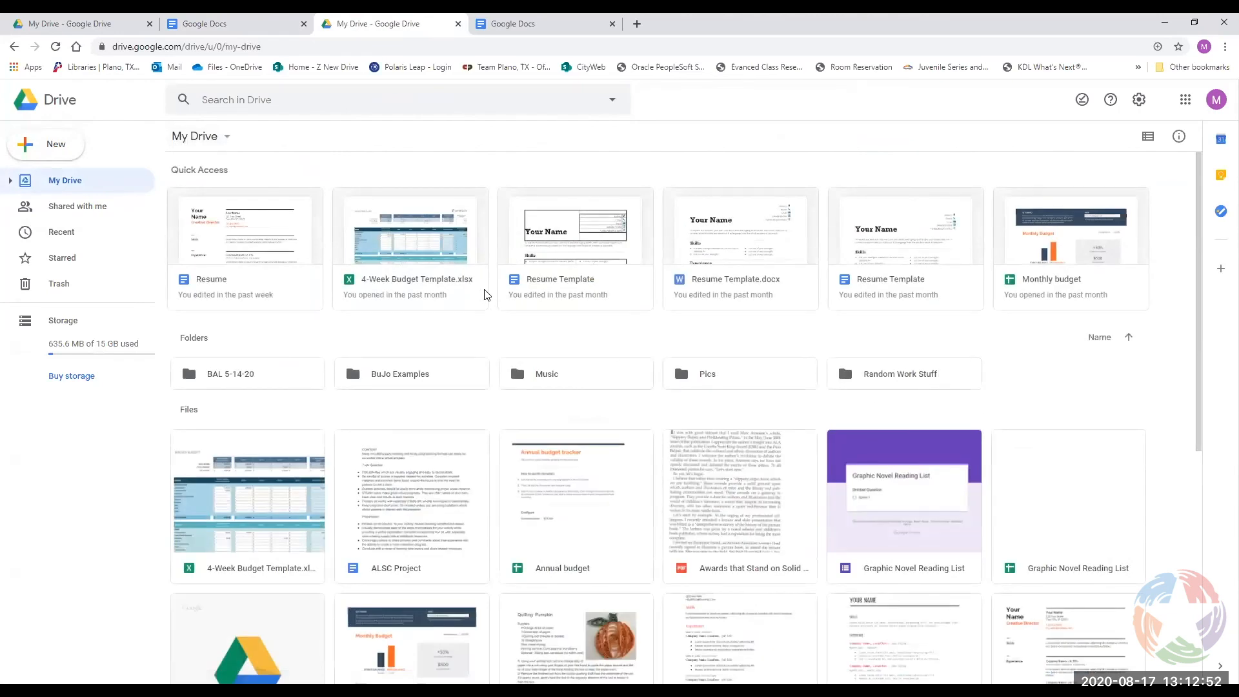
Search Drive for Documents only, then switch back to the Google Docs home tab.
left_click(360, 99)
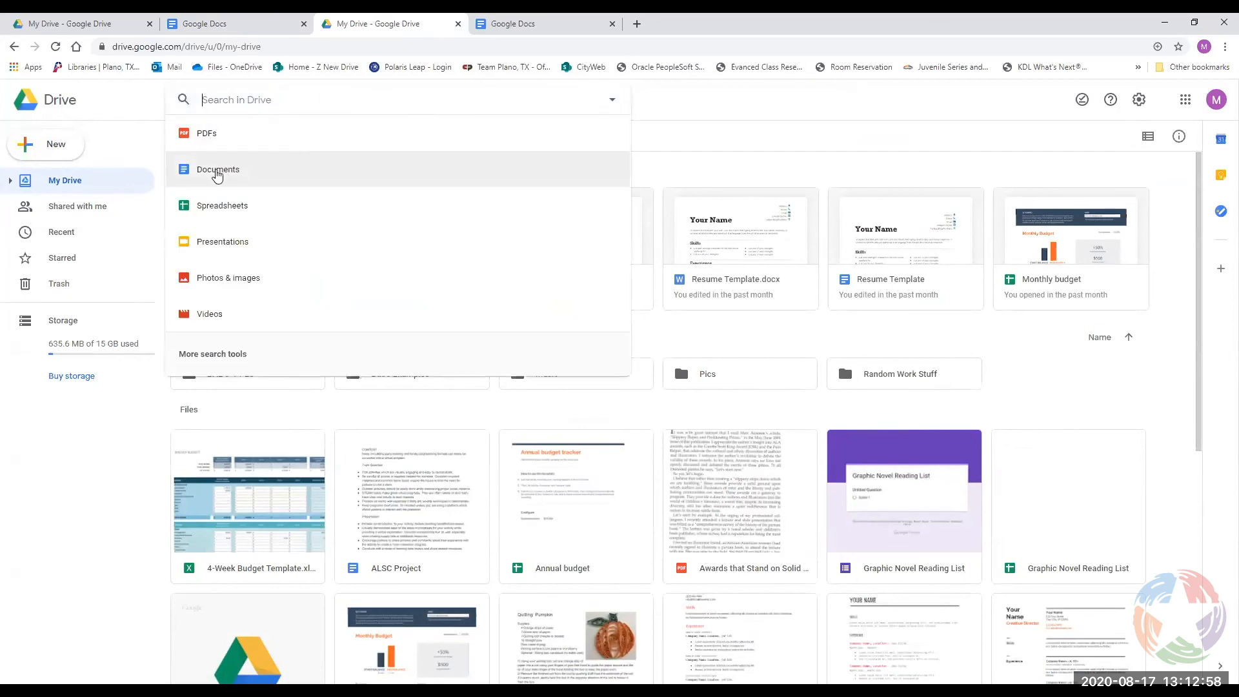
left_click(254, 171)
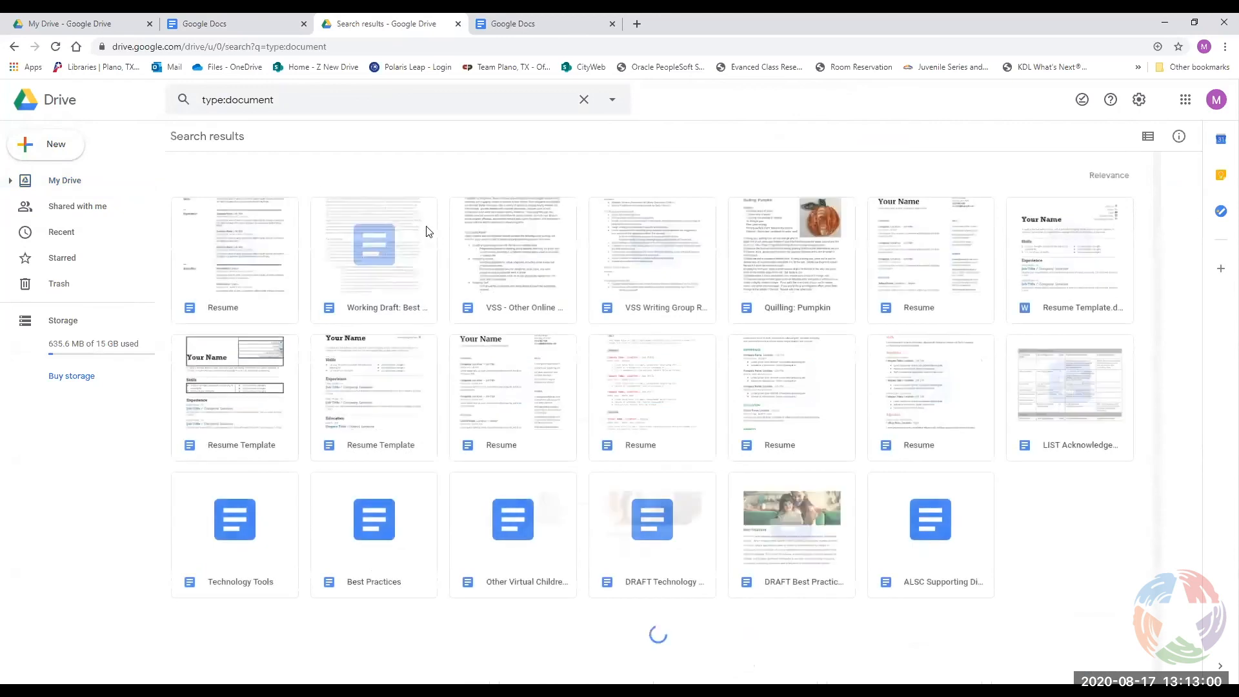
scroll(561, 411, "down", 1)
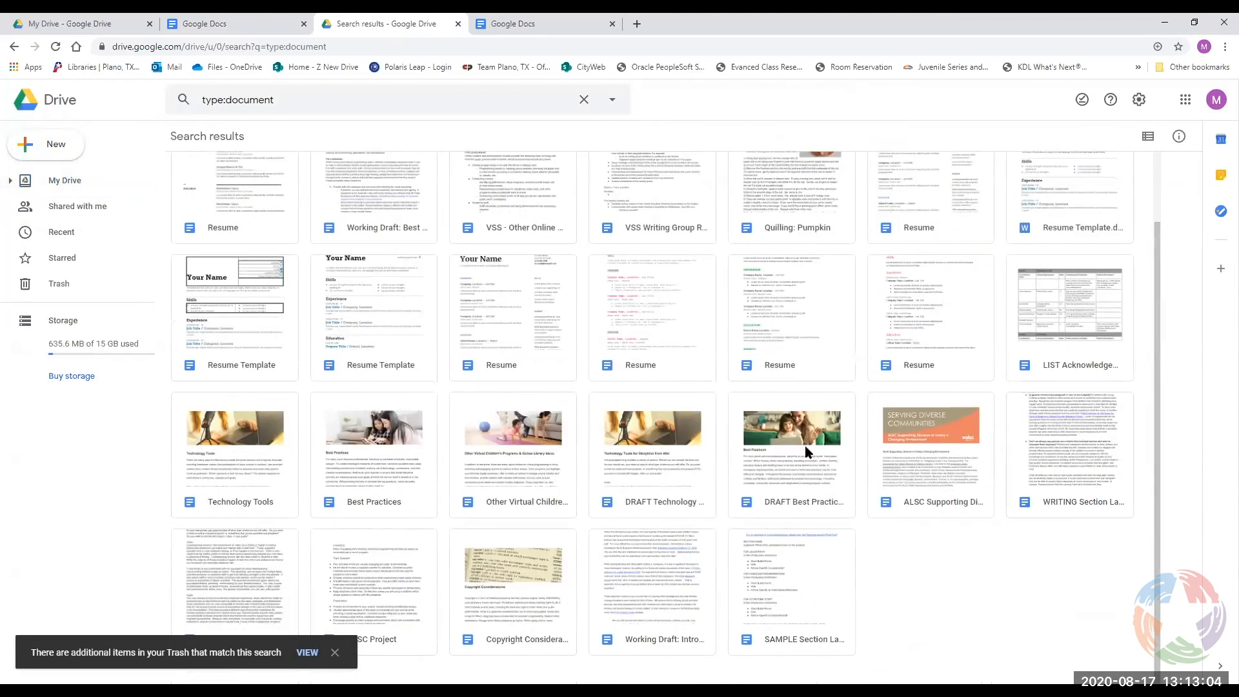
scroll(793, 435, "up", 1)
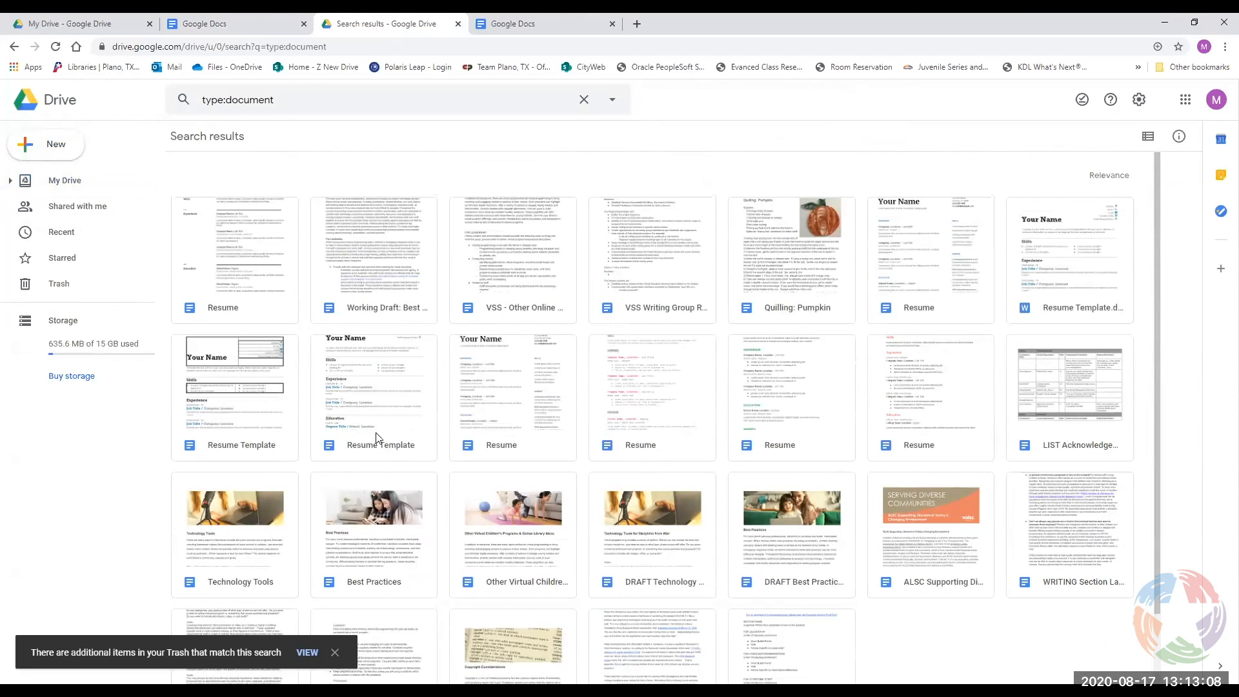
left_click(223, 26)
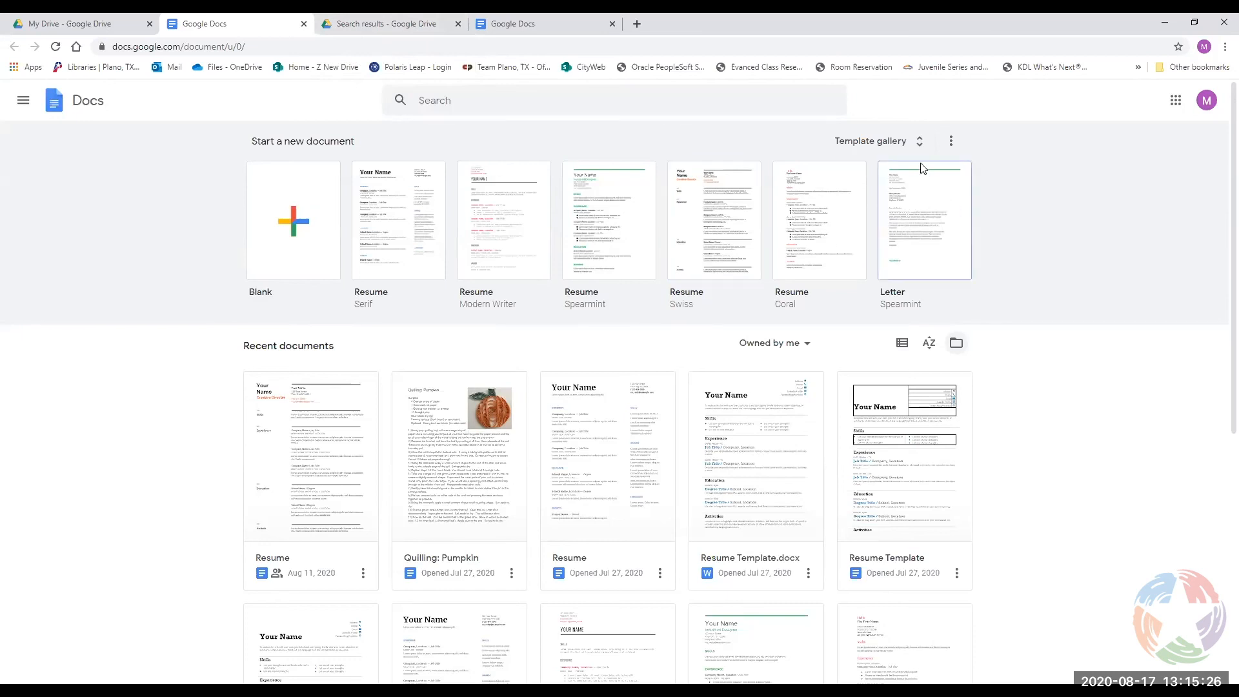
On the Drive search results tab, clear the Documents filter and go back to My Drive.
left_click(403, 34)
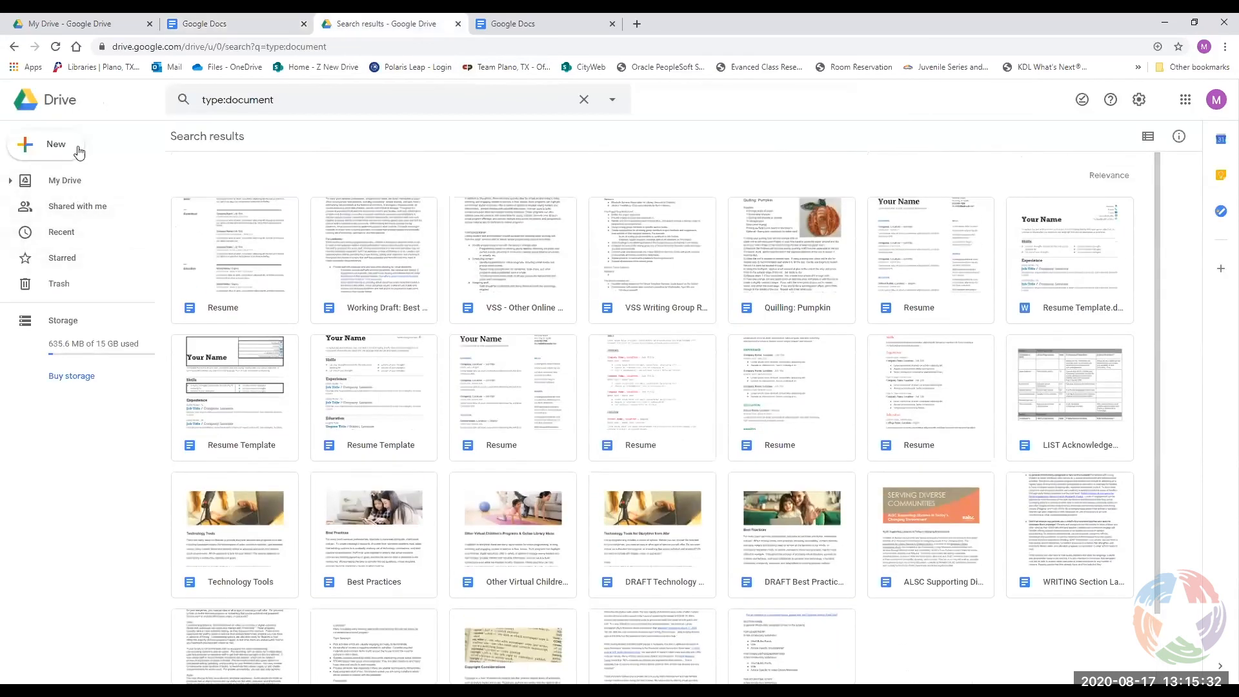
left_click(584, 100)
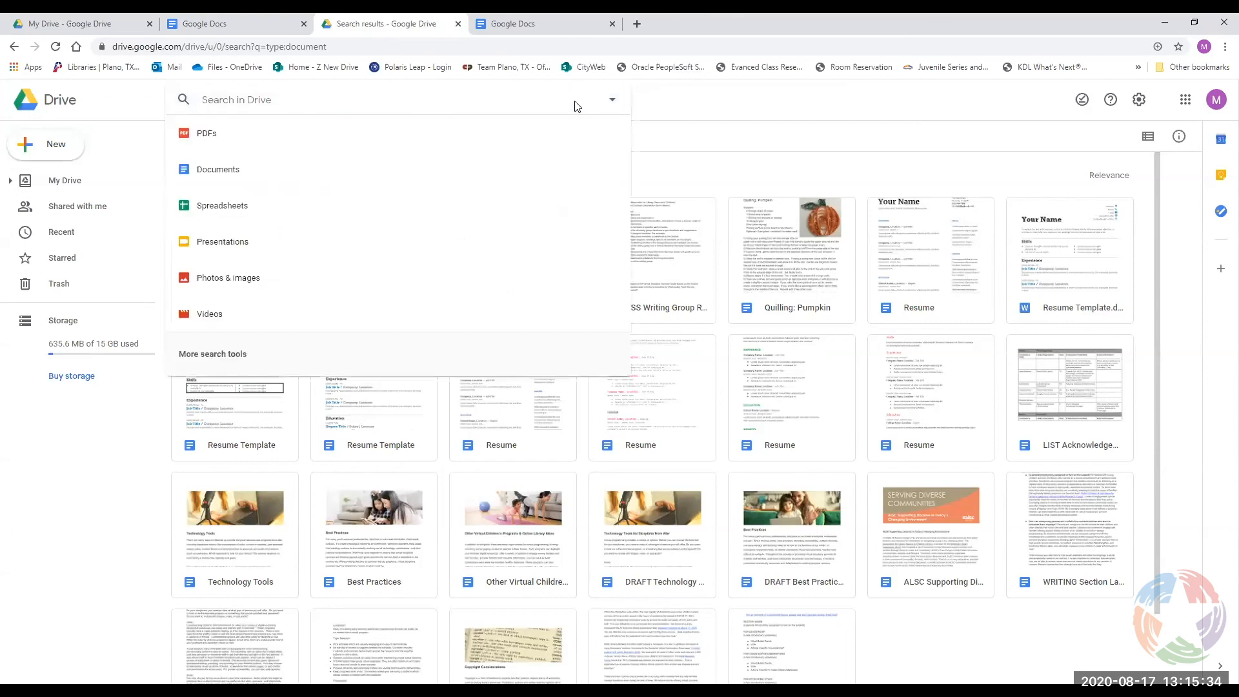
left_click(647, 97)
left_click(61, 105)
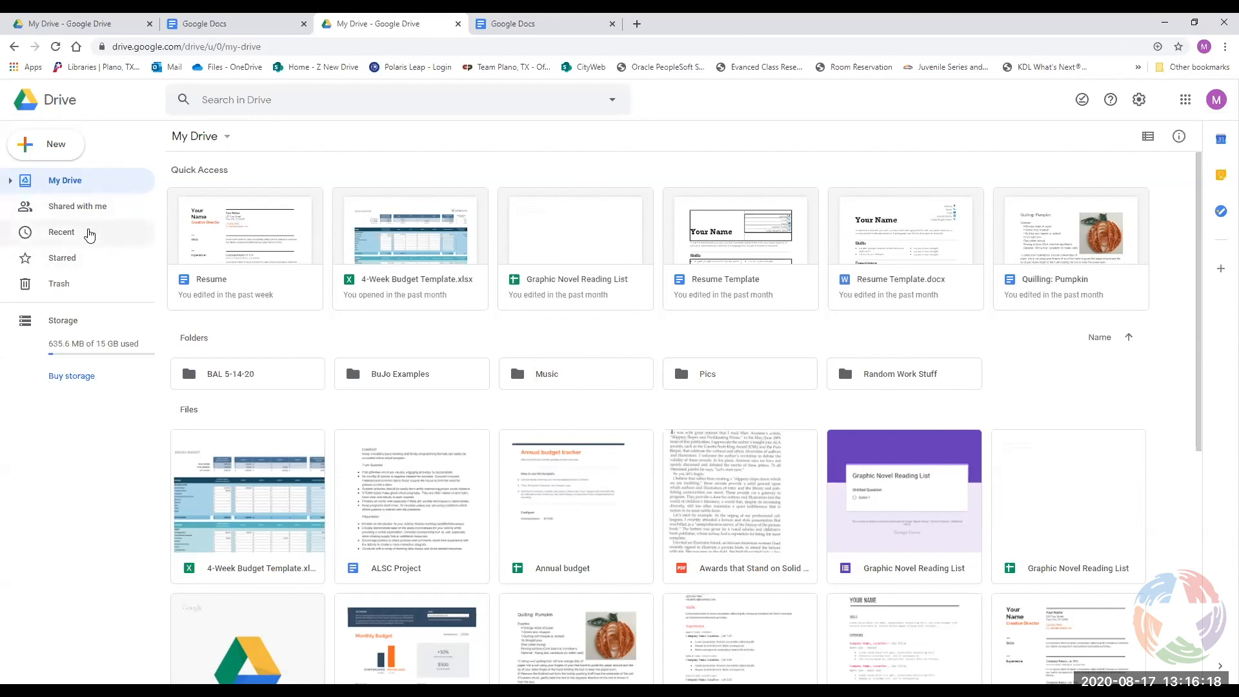
Scroll through Drive's Recent files, grouped by week and month, then return to the Docs tab.
left_click(59, 235)
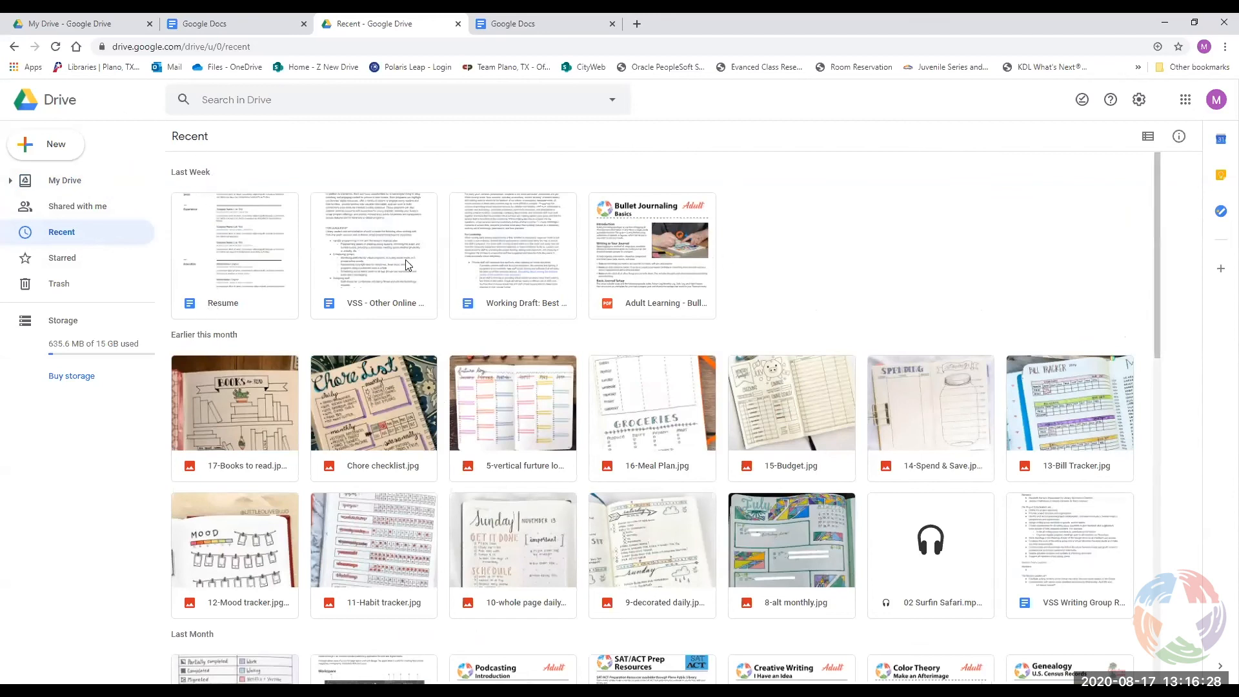
scroll(668, 559, "down", 6)
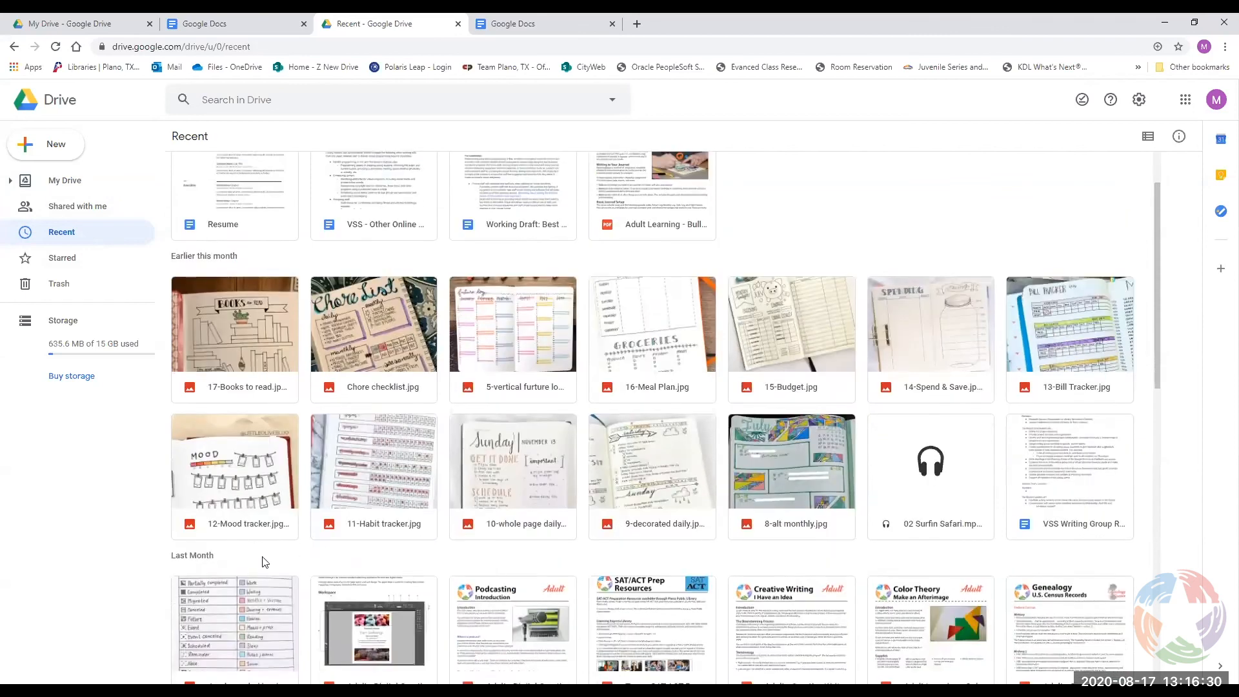
scroll(501, 493, "down", 3)
scroll(500, 492, "up", 9)
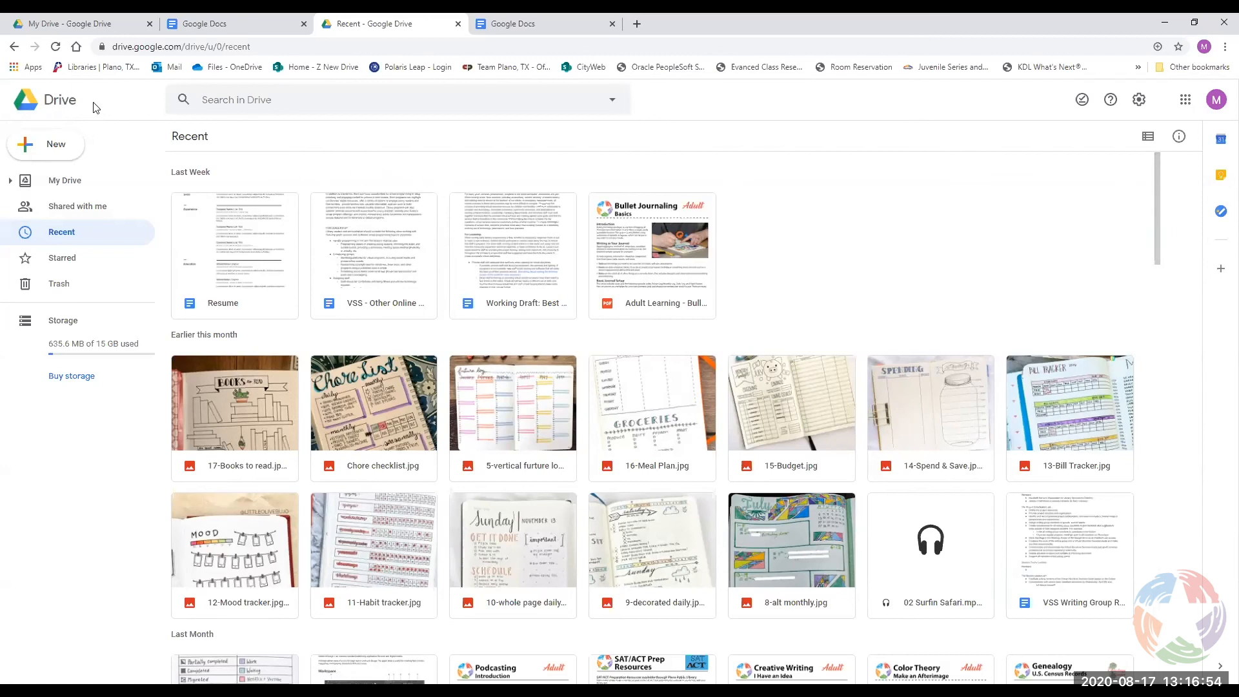
left_click(233, 26)
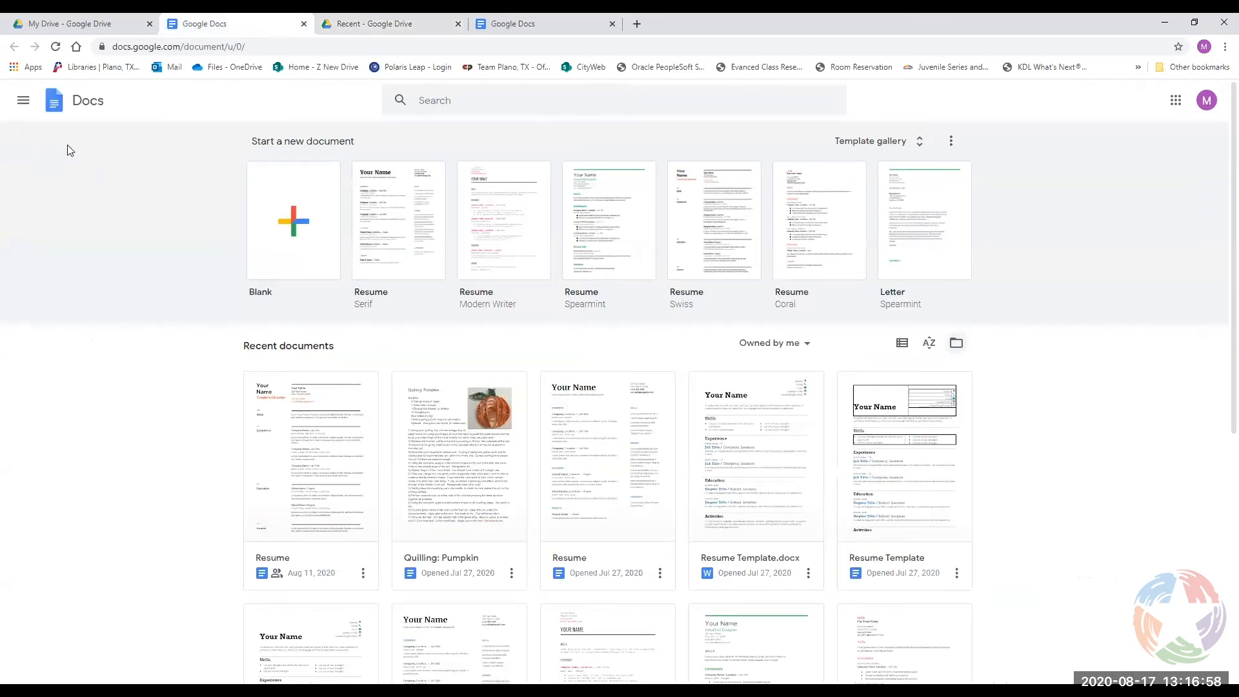
Glance at the Docs side panel and template options, then return to the Google Drive Recent tab.
left_click(24, 108)
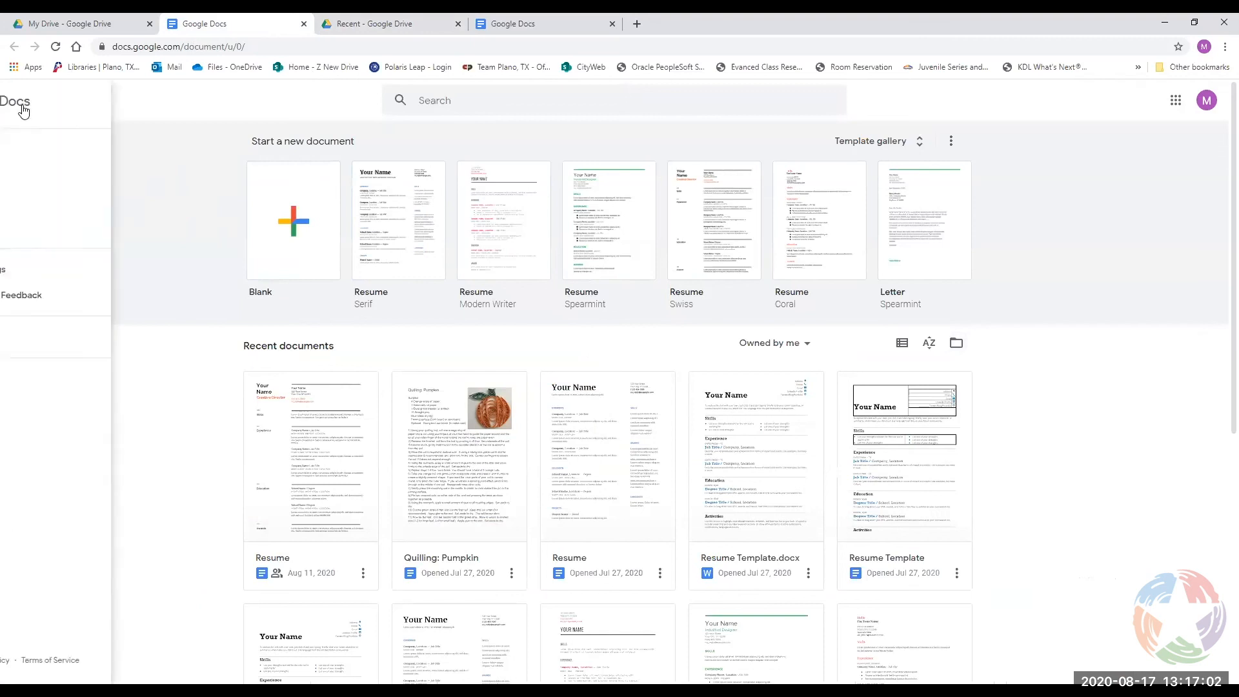
left_click(226, 158)
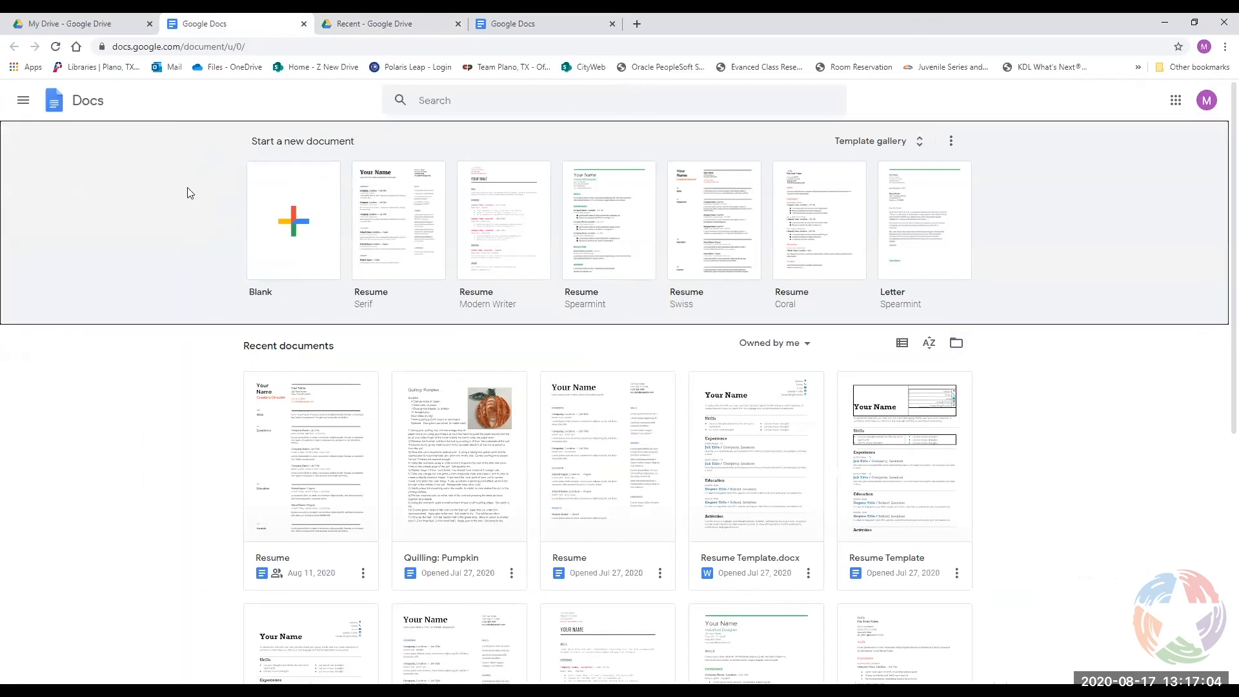
left_click(952, 142)
left_click(954, 145)
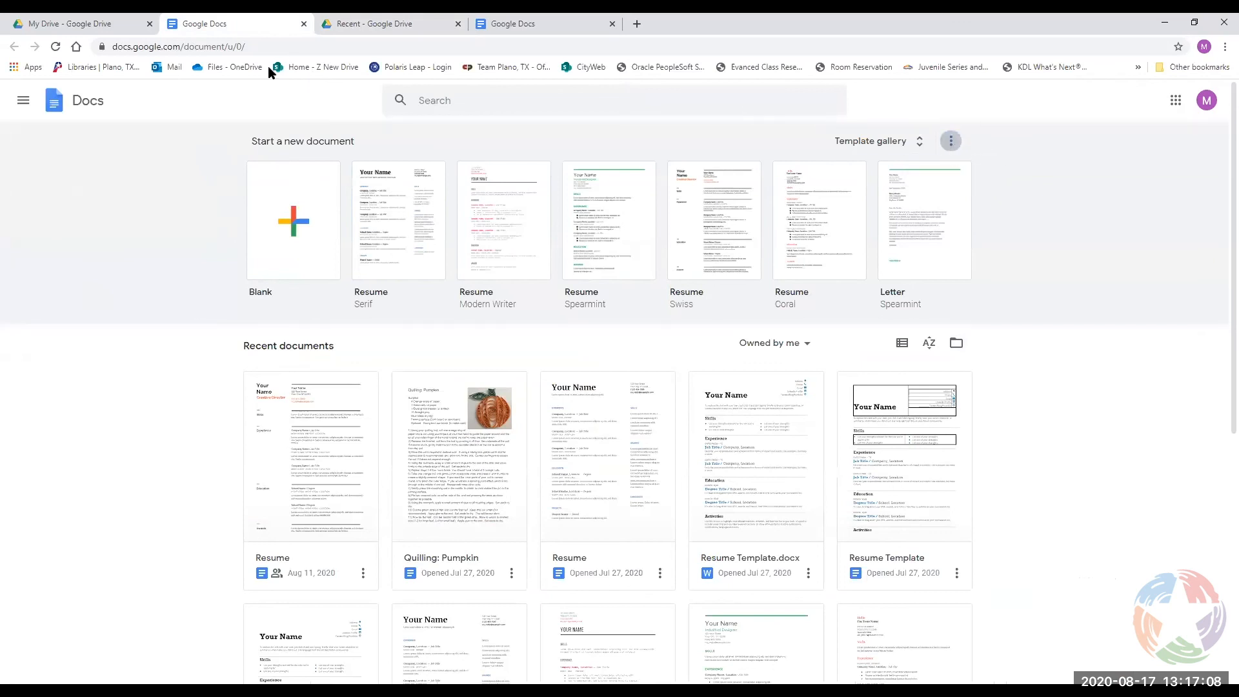
left_click(412, 29)
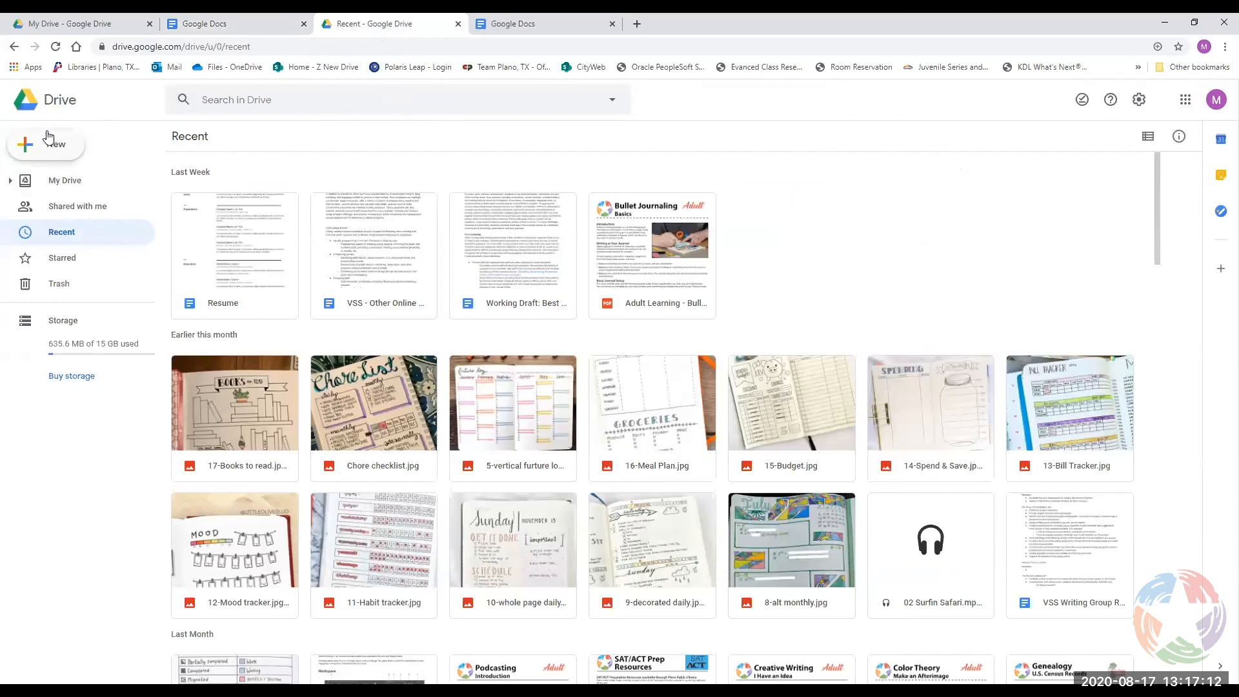
Upload Infobase for Staff.docx from the Downloads folder to Google Drive.
left_click(47, 151)
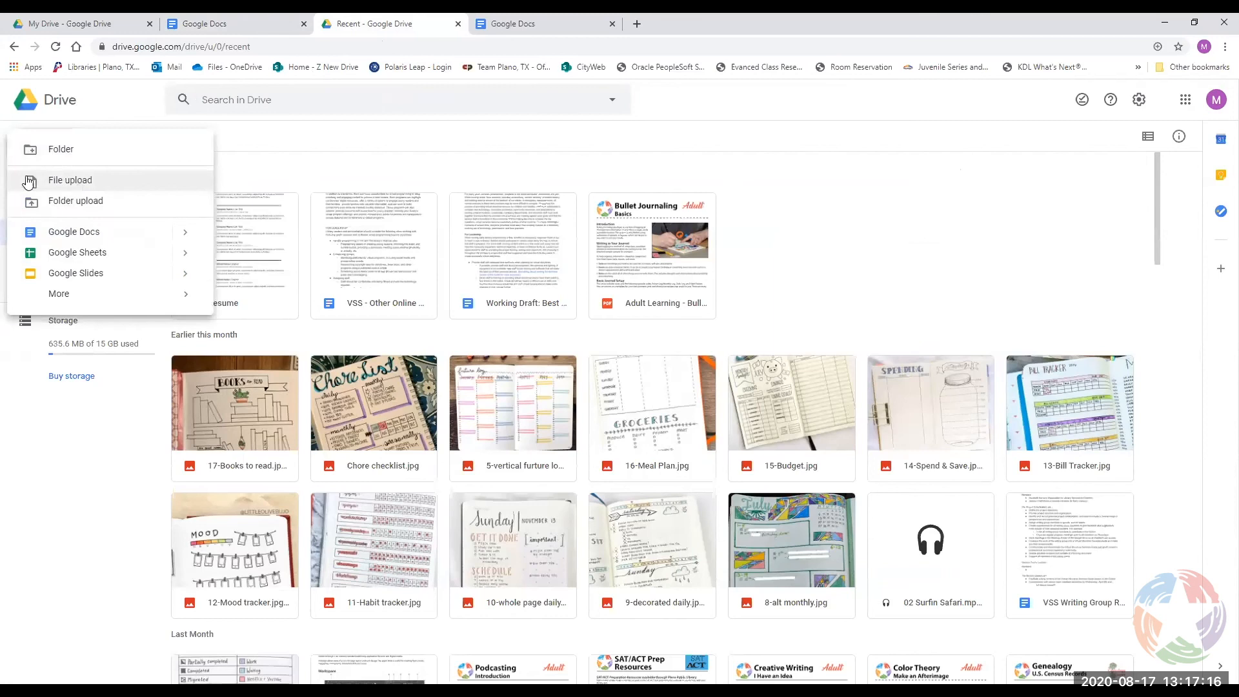
left_click(88, 186)
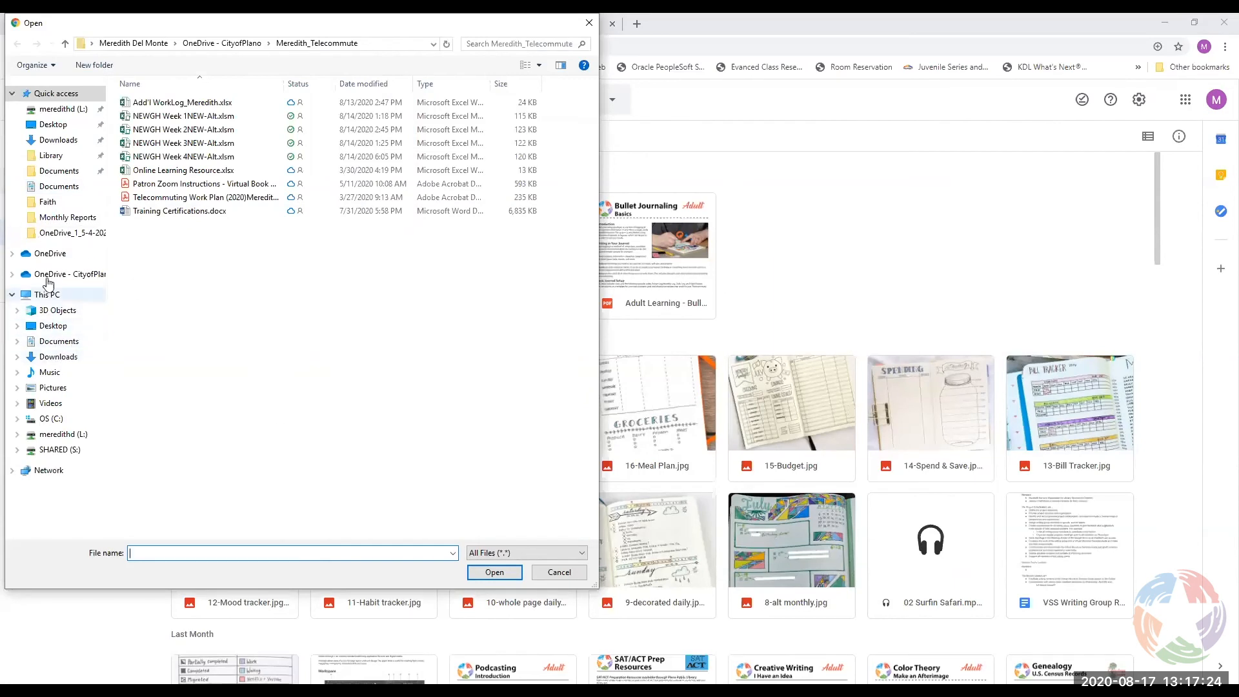
left_click(57, 141)
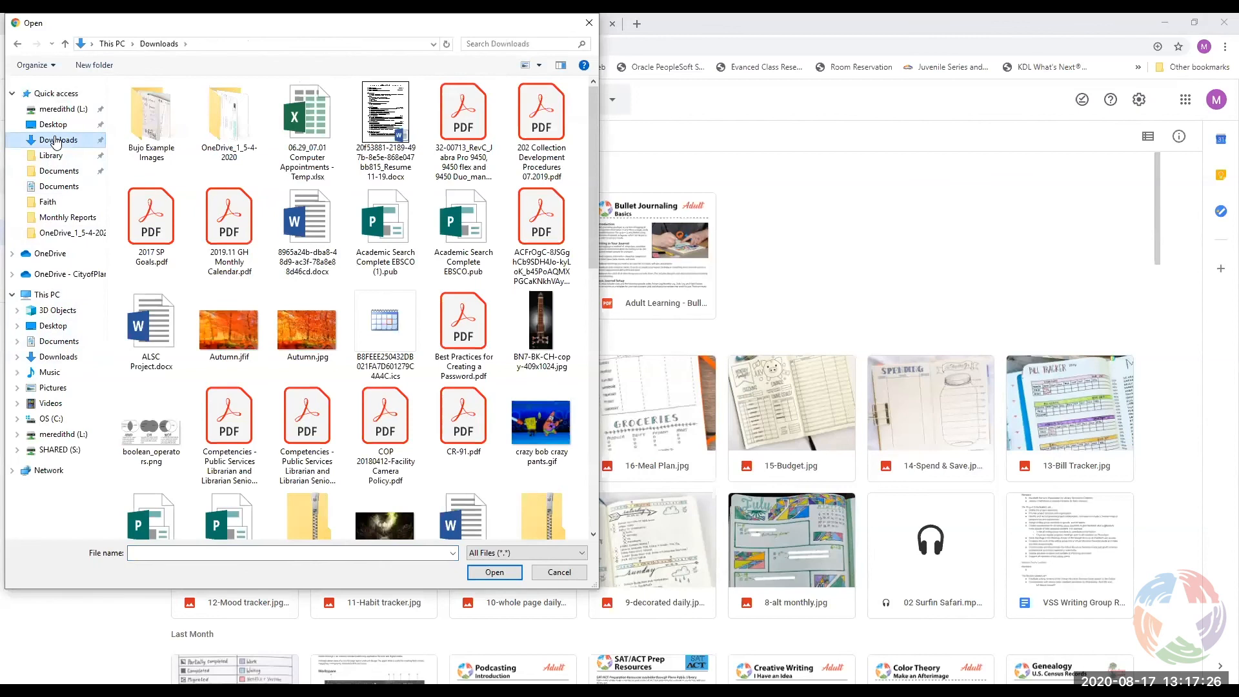
scroll(213, 284, "down", 3)
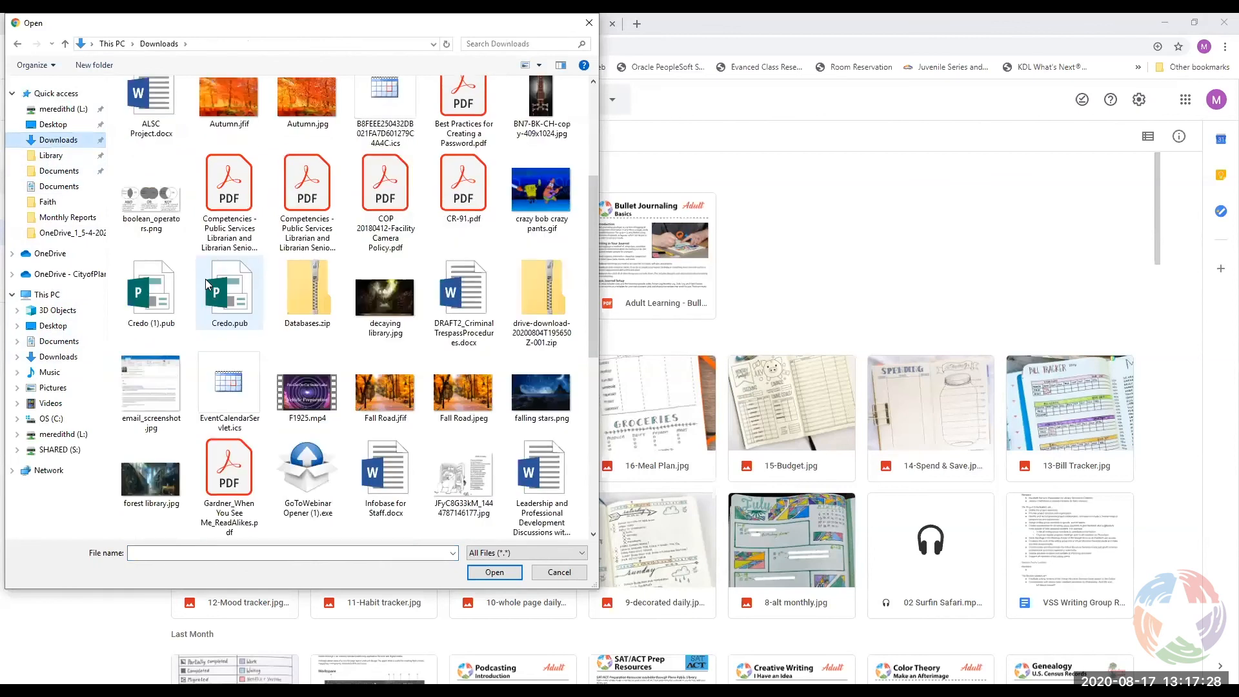
left_click(379, 493)
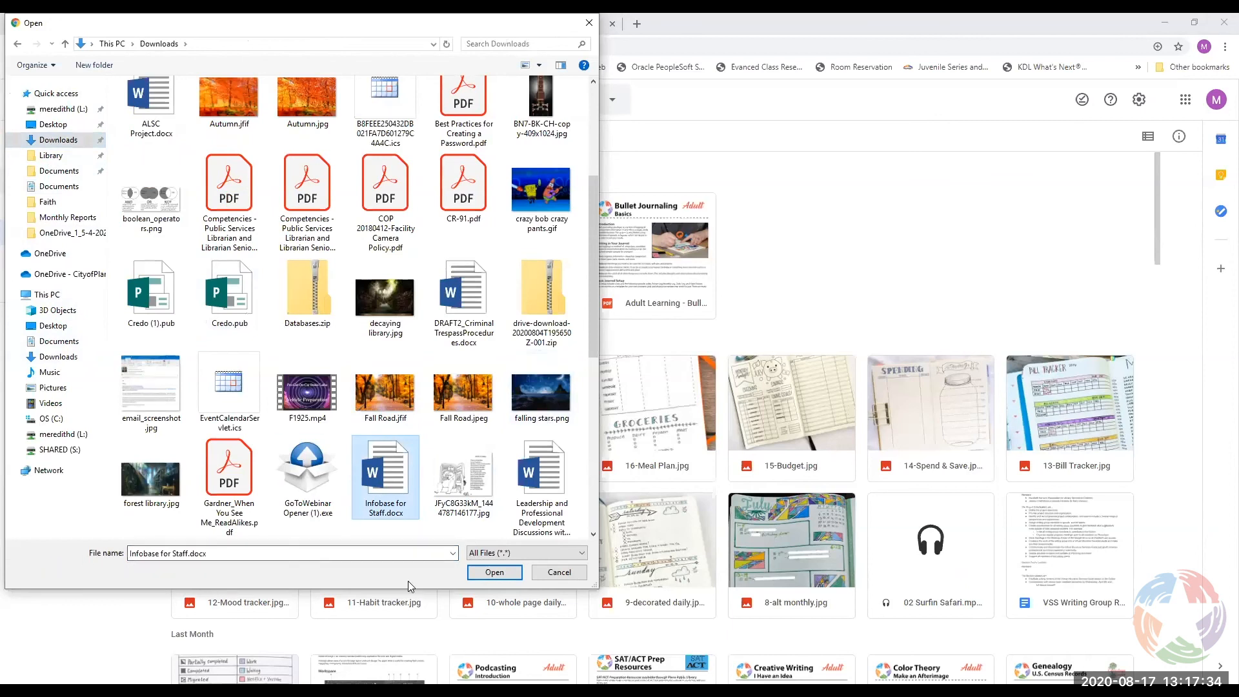
left_click(494, 572)
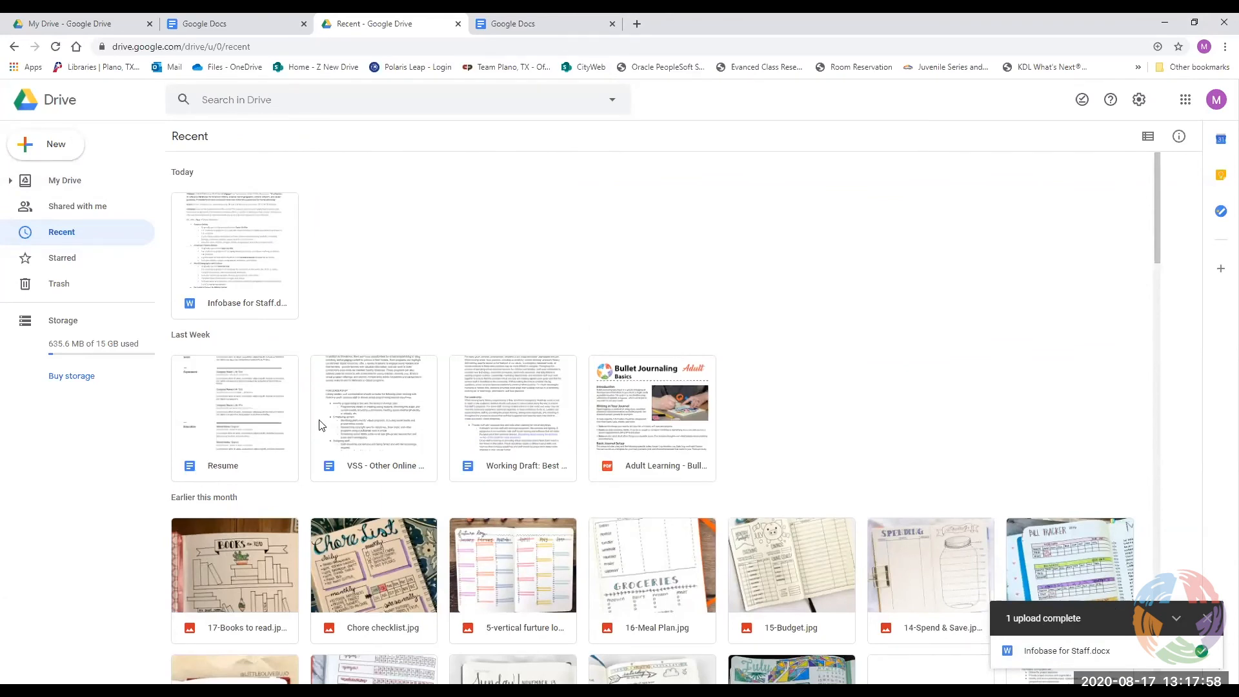
left_click(214, 258)
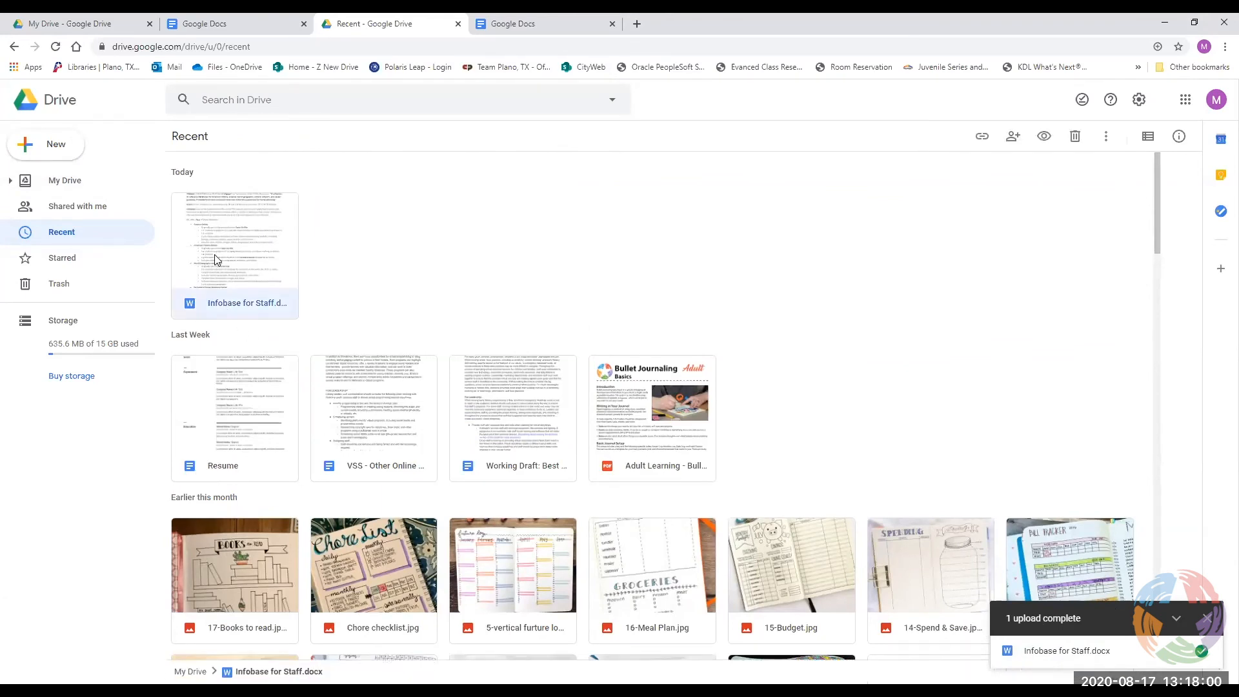
double_click(235, 292)
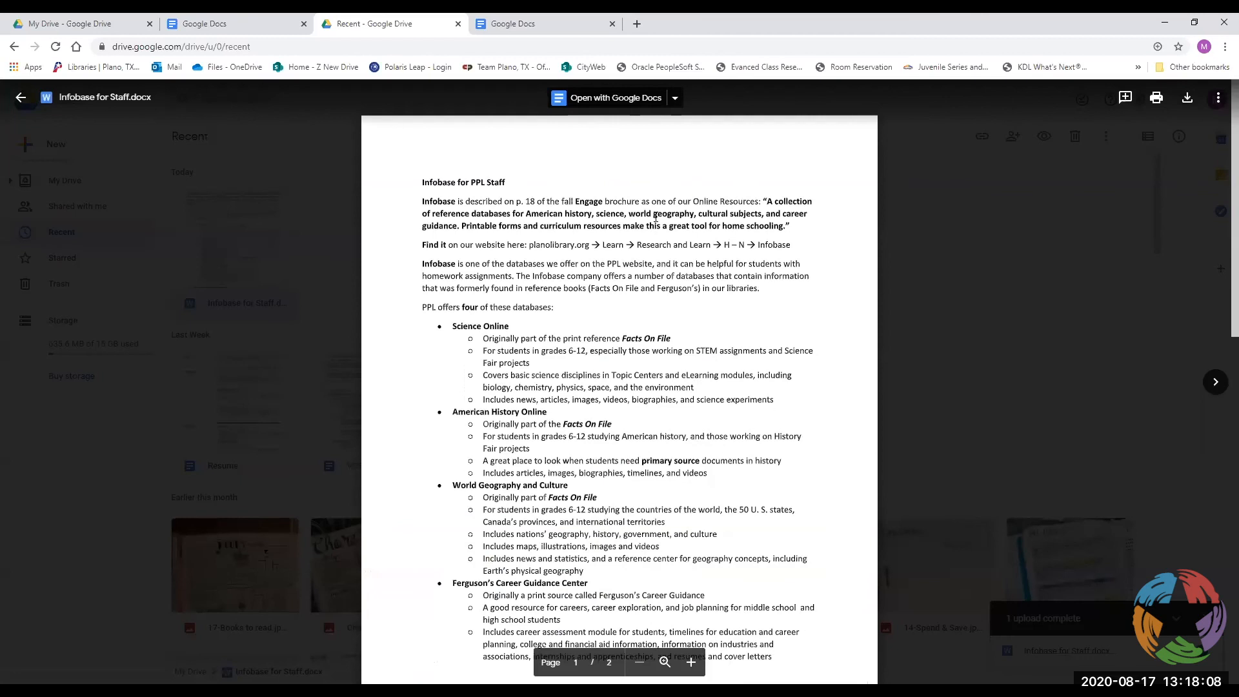
left_click_drag(628, 418, 698, 403)
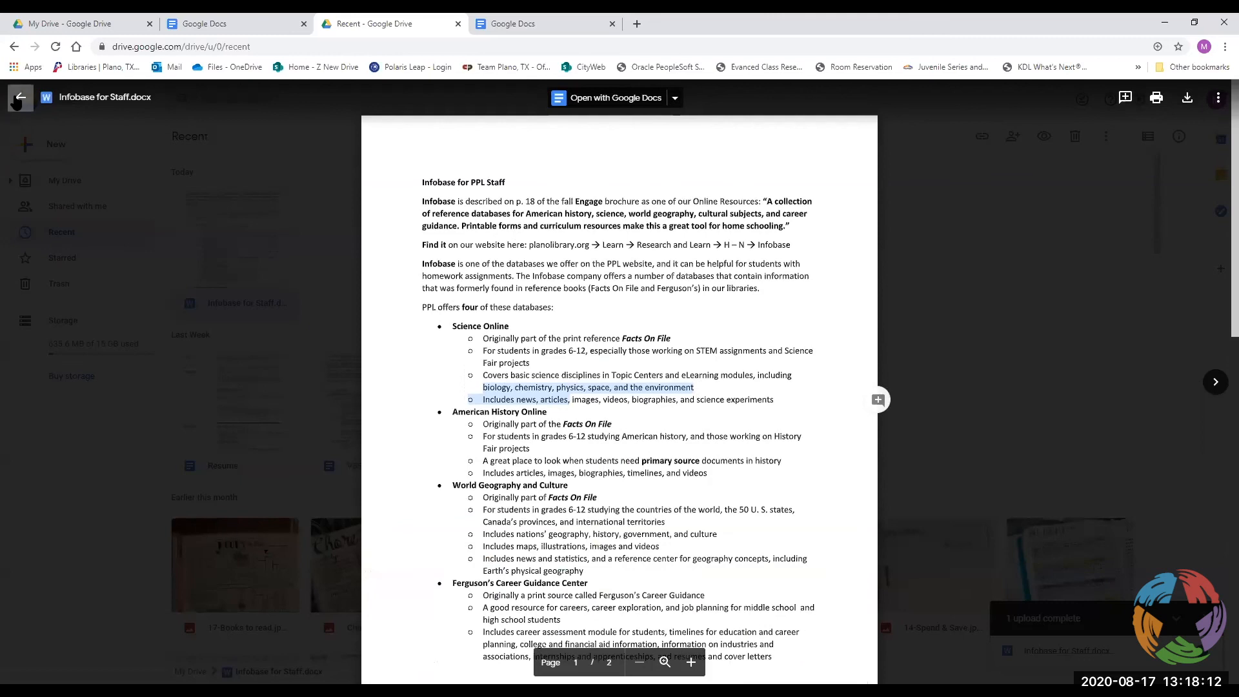
left_click(21, 97)
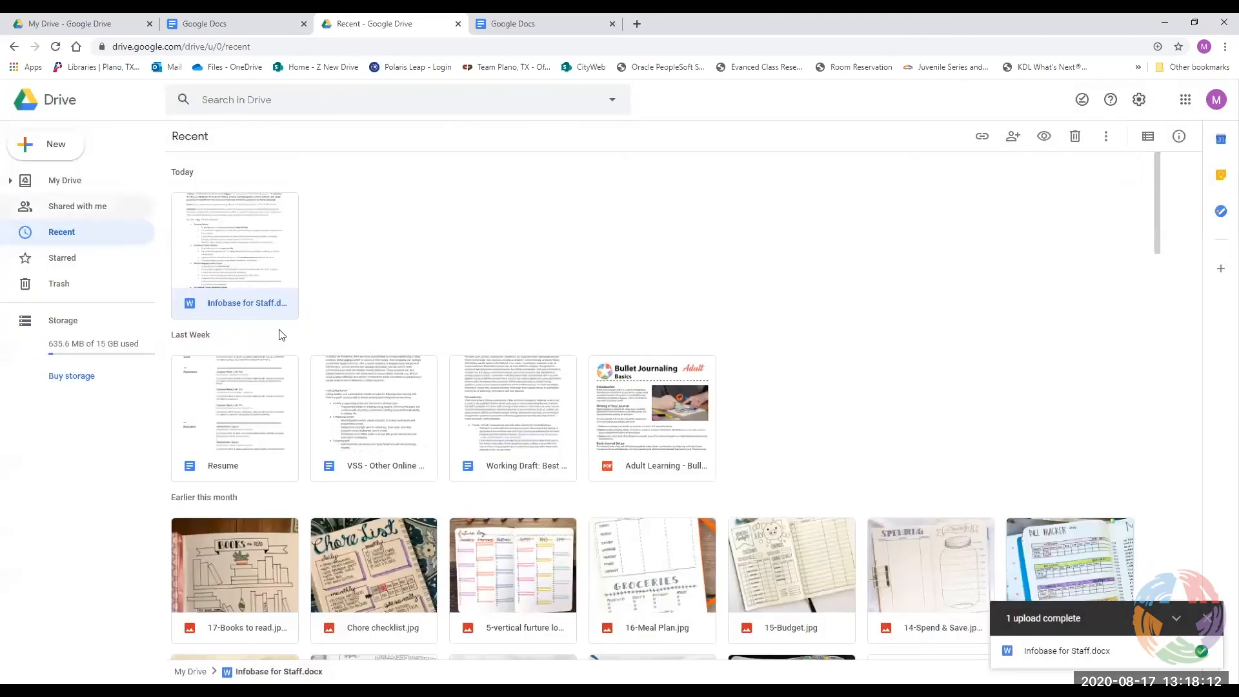
Open Infobase for Staff.docx with Google Docs from its Open with menu.
right_click(244, 302)
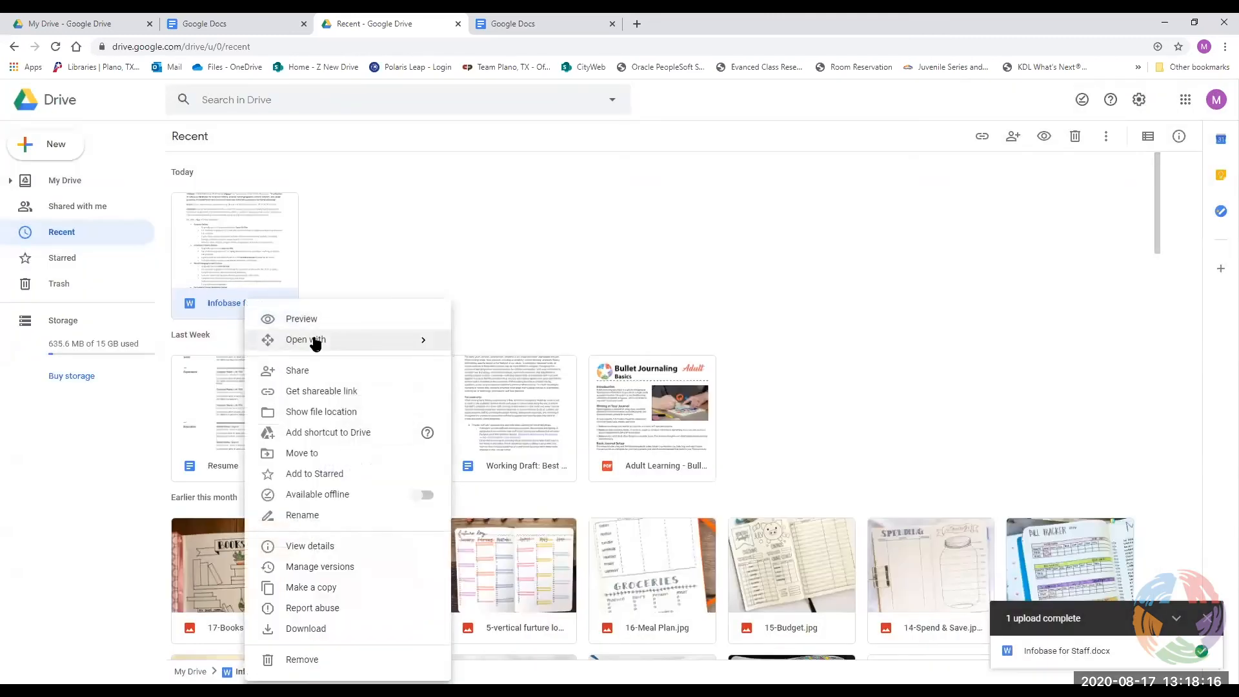
mouse_move(315, 343)
left_click(491, 352)
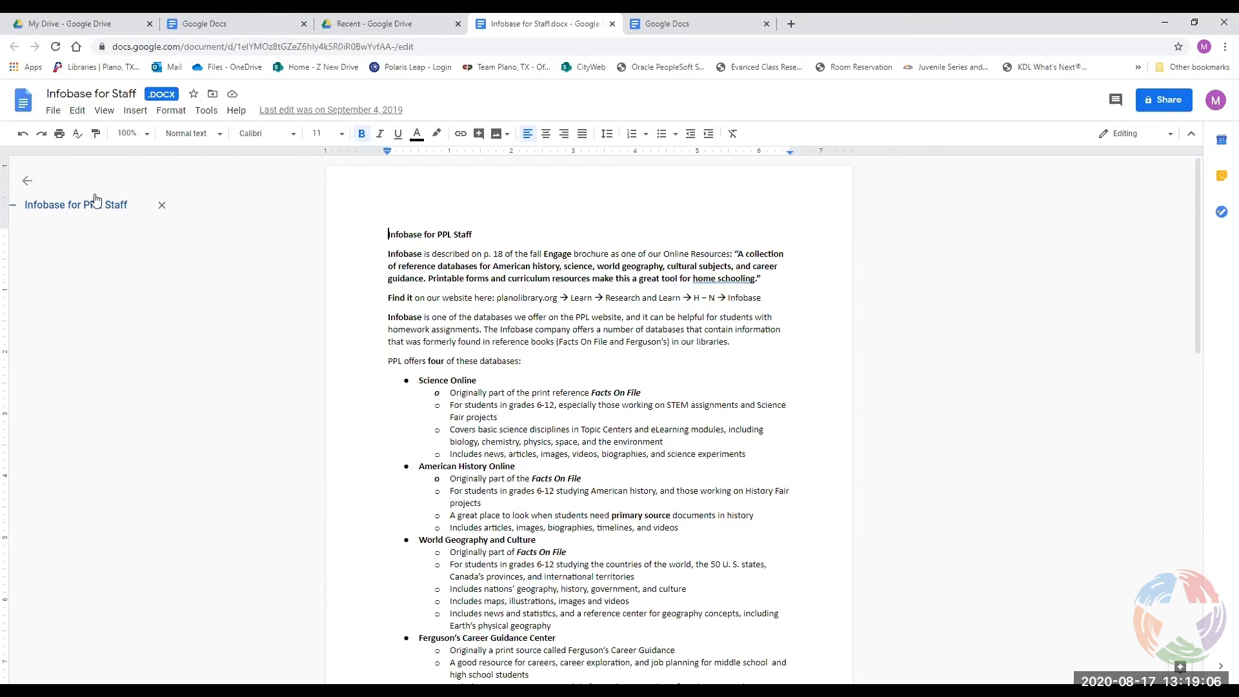
Look over the document's File menu, then go back to the Google Drive Recent tab.
left_click(54, 113)
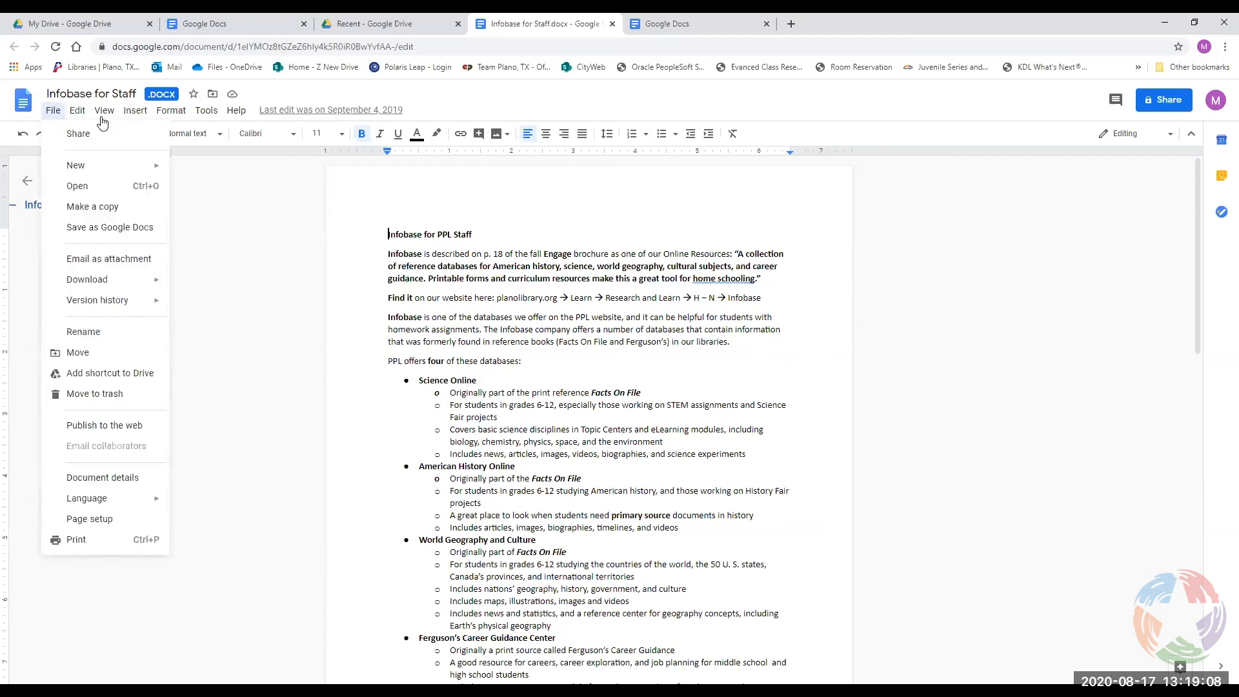
mouse_move(104, 112)
left_click(574, 284)
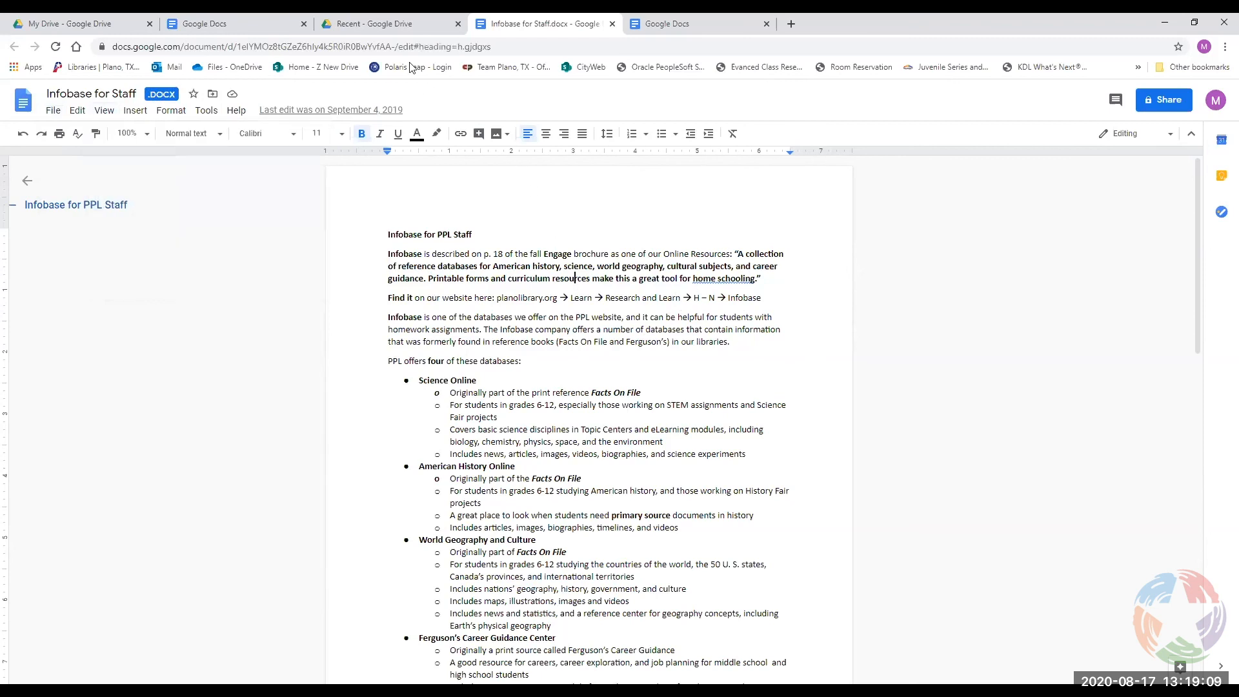
left_click(384, 25)
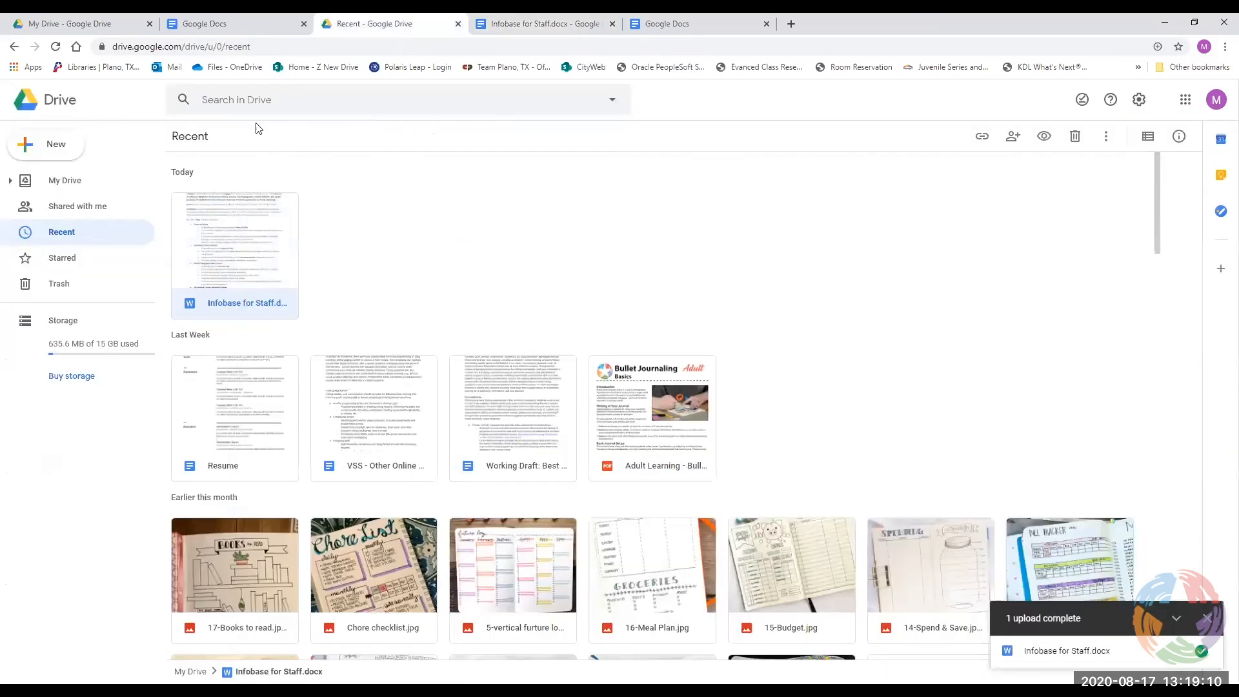
Make a copy of Infobase for Staff.docx in Google Drive.
right_click(239, 295)
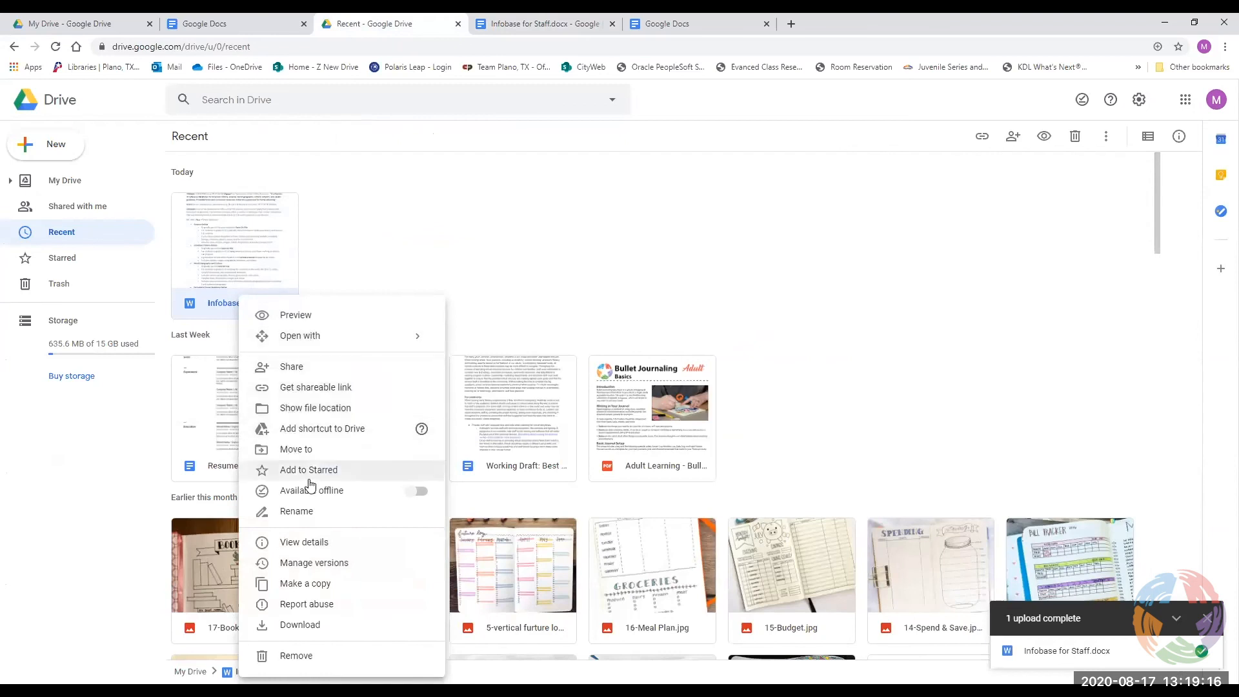
mouse_move(320, 338)
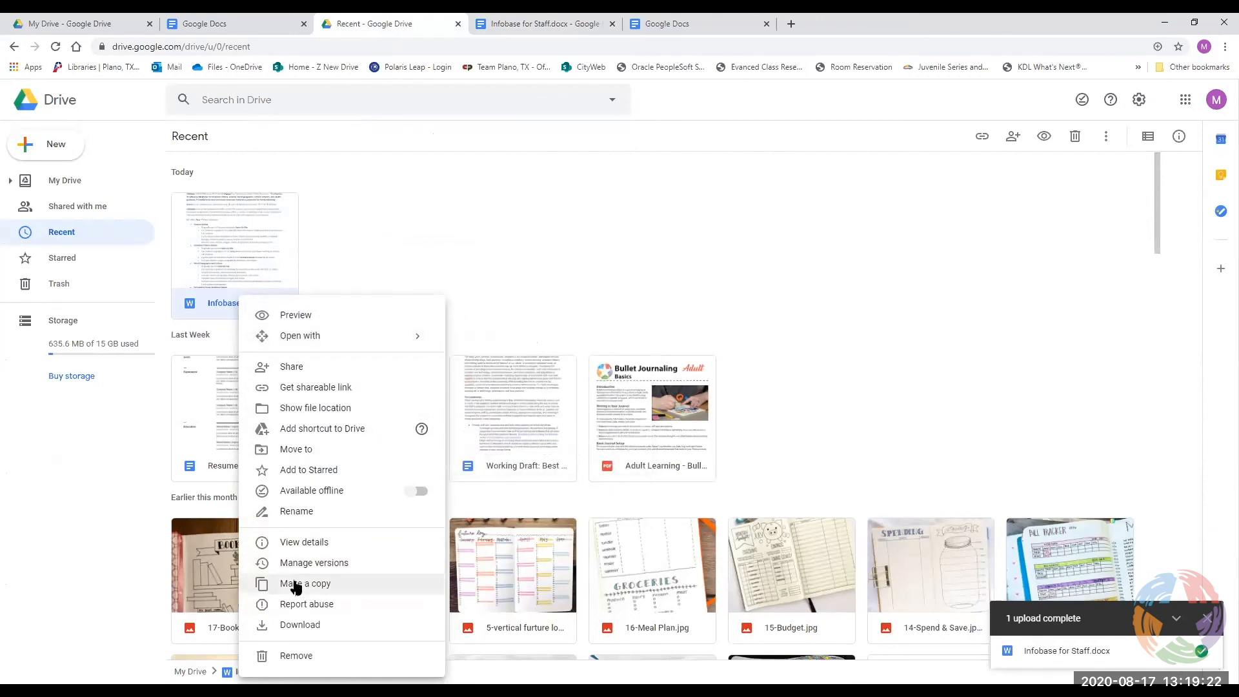
left_click(294, 584)
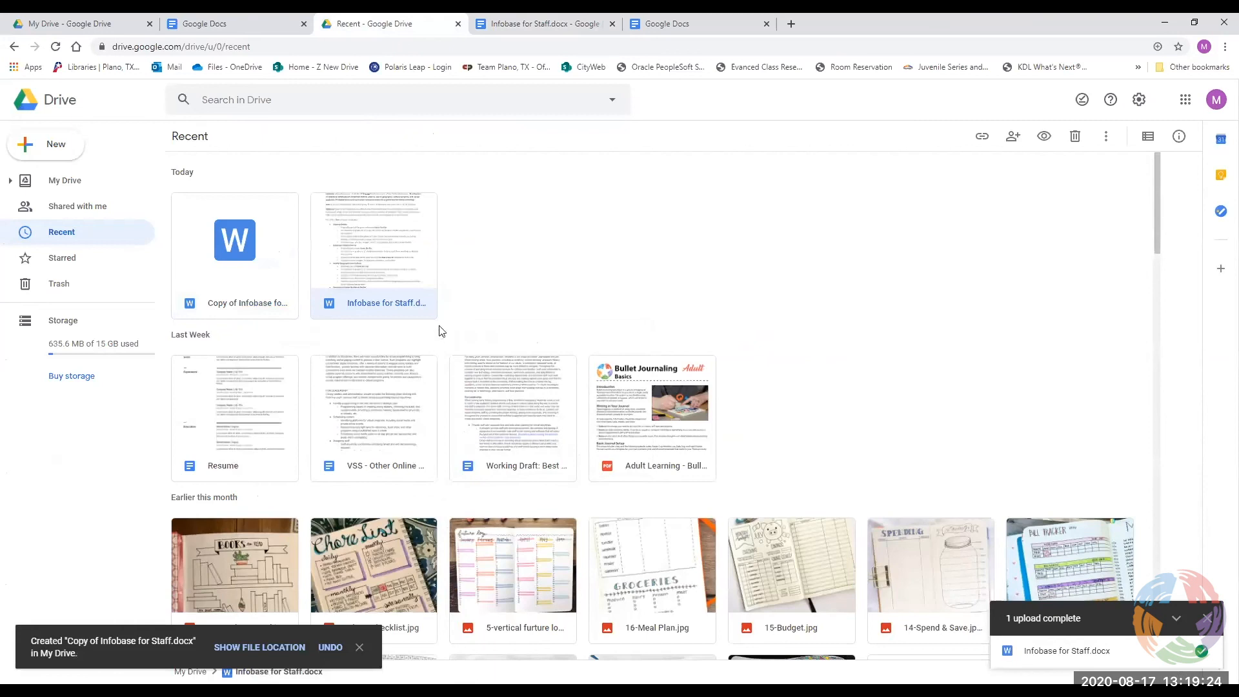
Return to the original Infobase for Staff document in Docs and bring up its File menu.
right_click(262, 299)
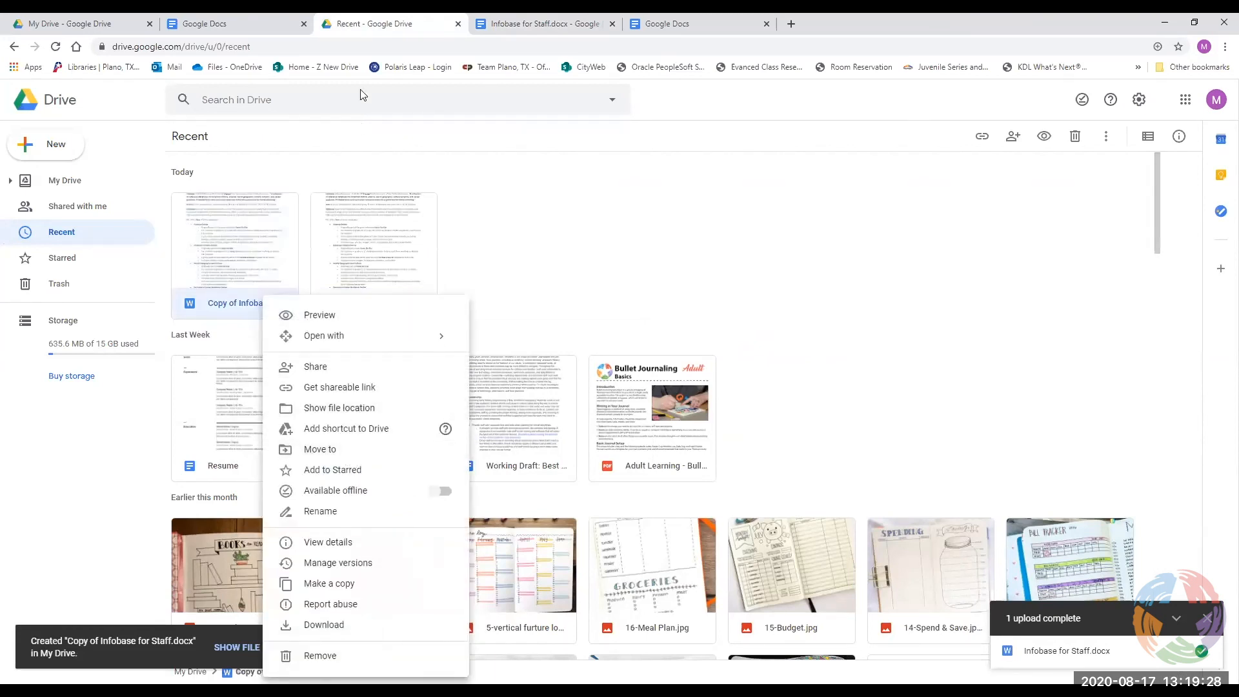
left_click(489, 24)
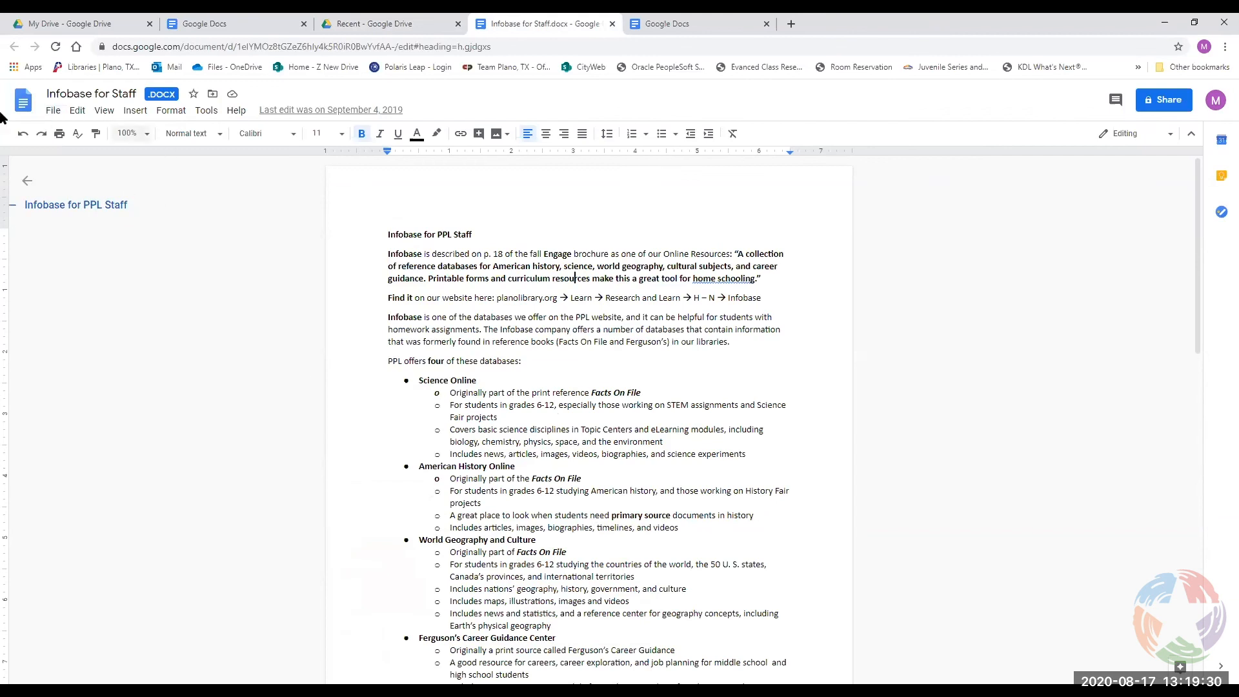
left_click(53, 111)
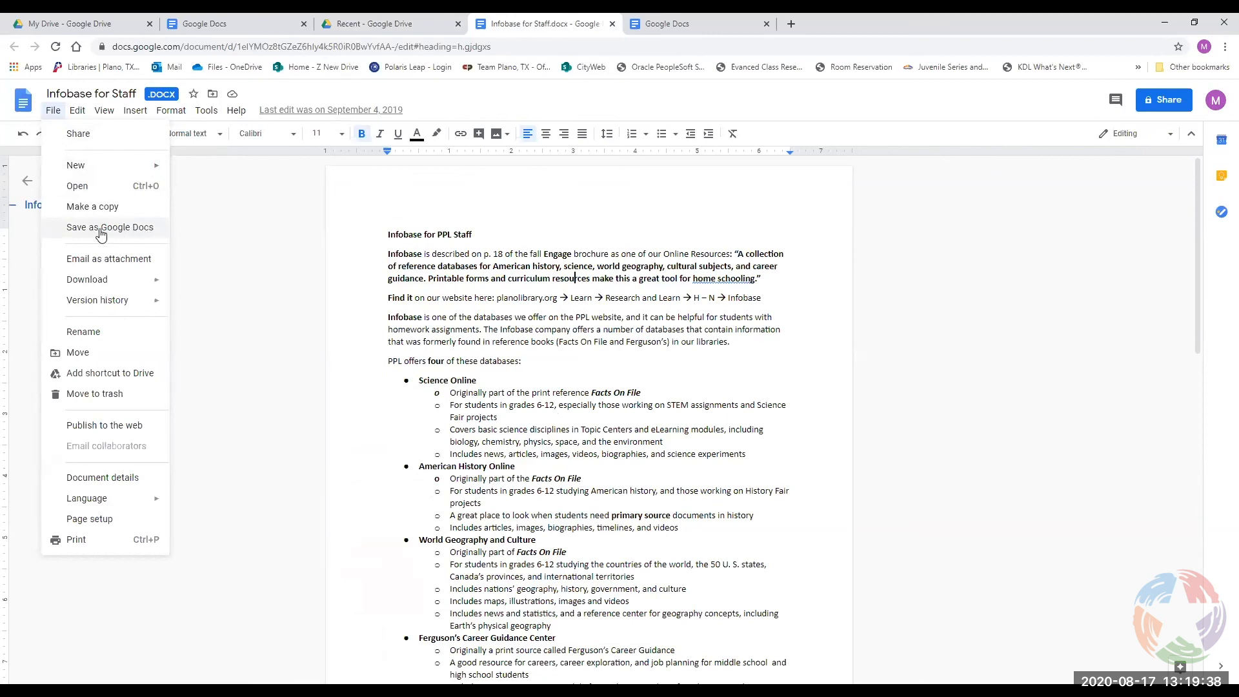
Save Infobase for Staff as Google Docs and compare the converted copy with the .docx tab.
left_click(151, 232)
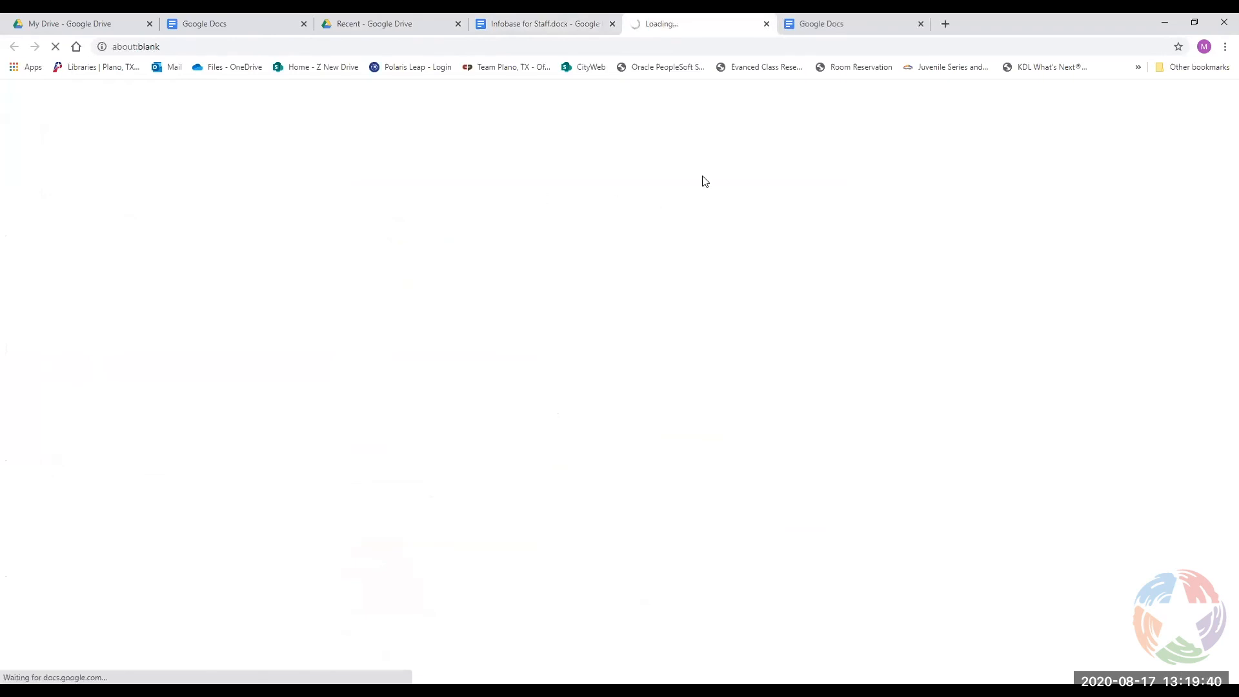
left_click(480, 31)
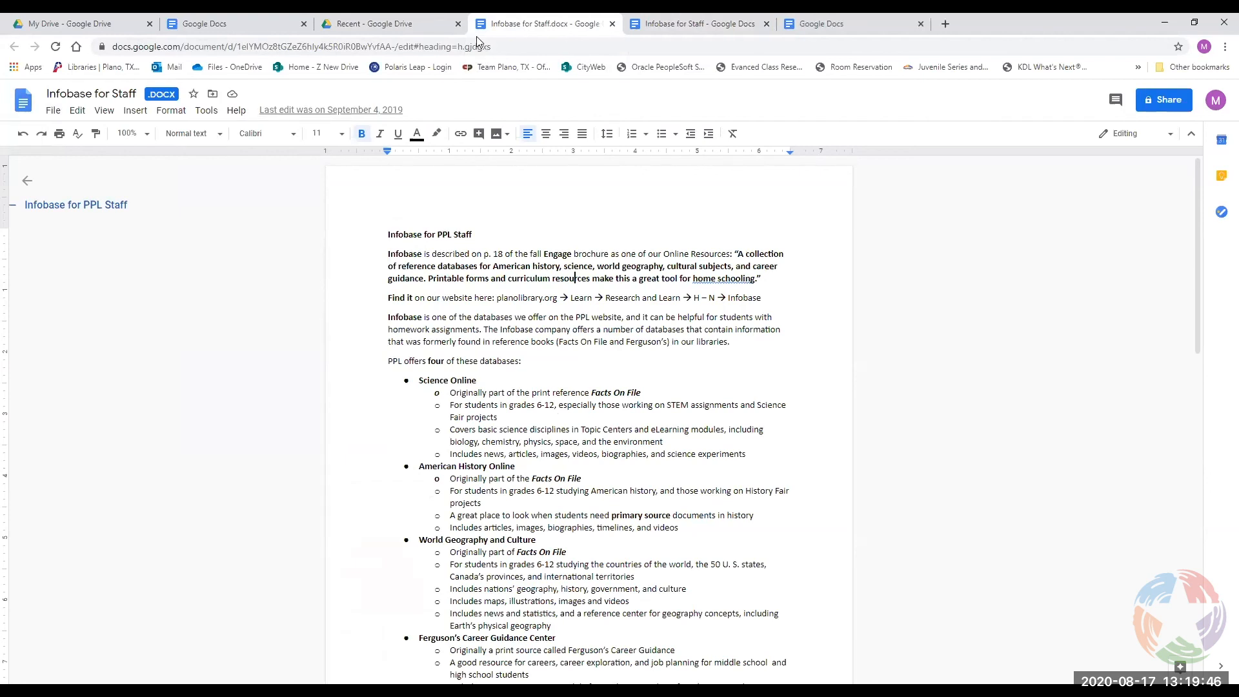
left_click(653, 36)
left_click(620, 32)
left_click(202, 27)
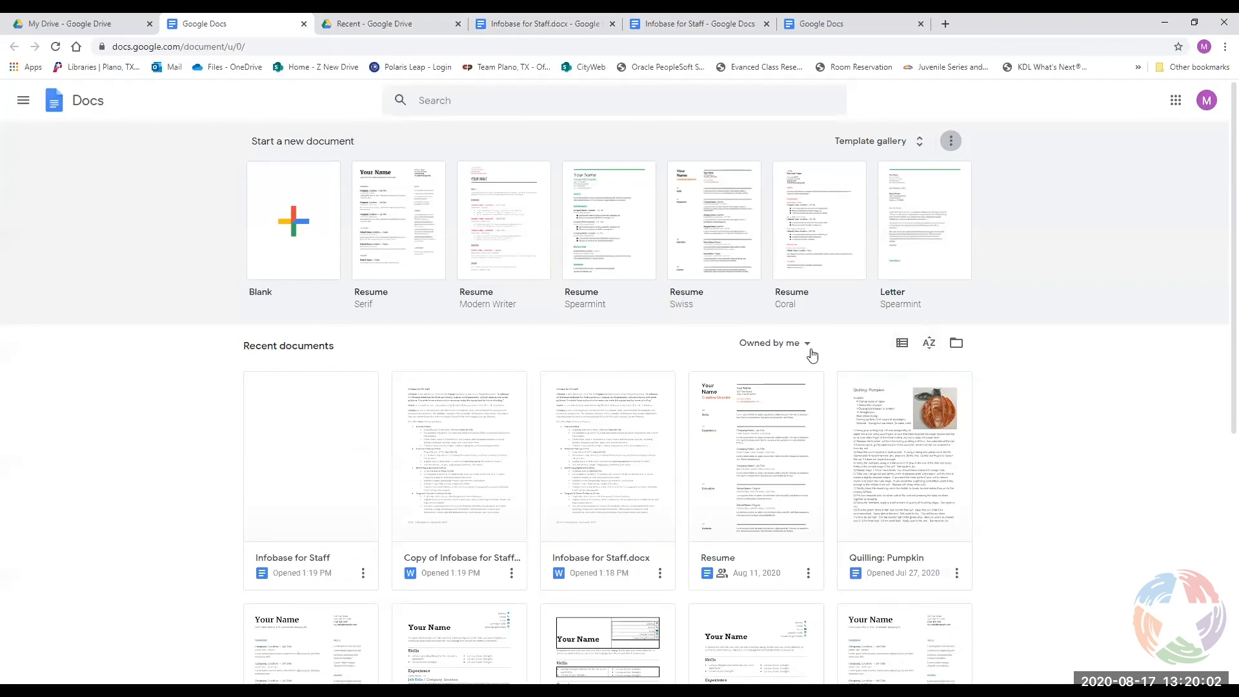
left_click(902, 344)
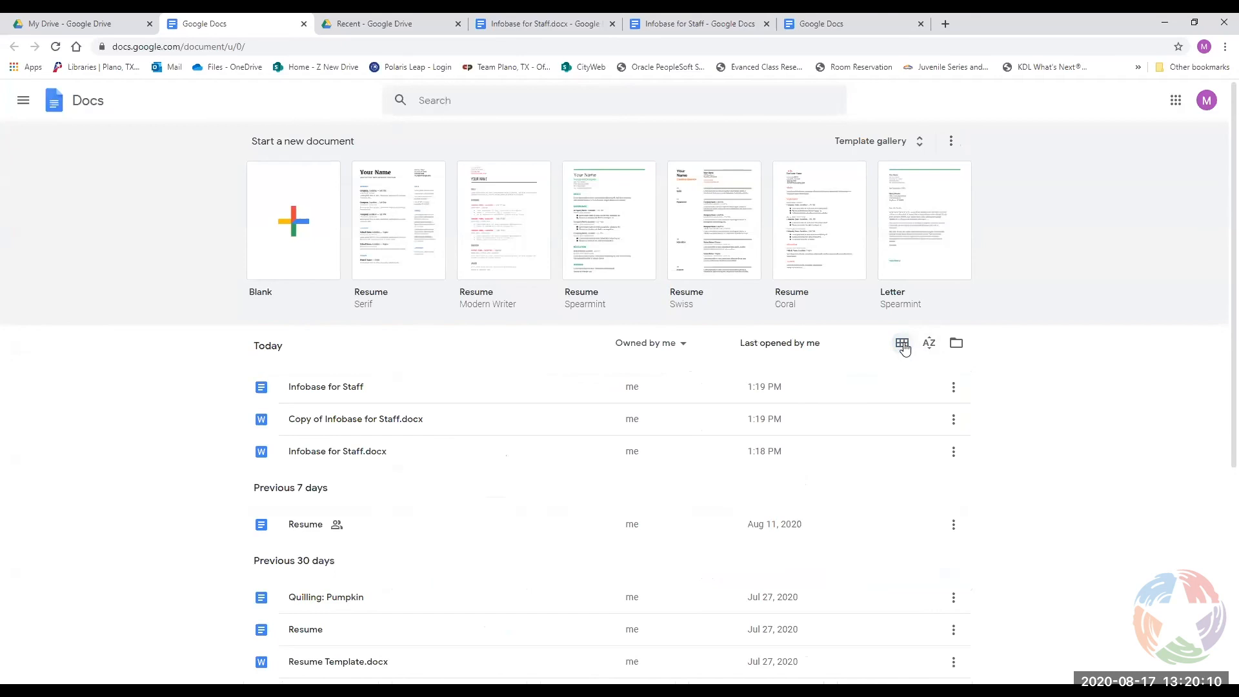
left_click(902, 344)
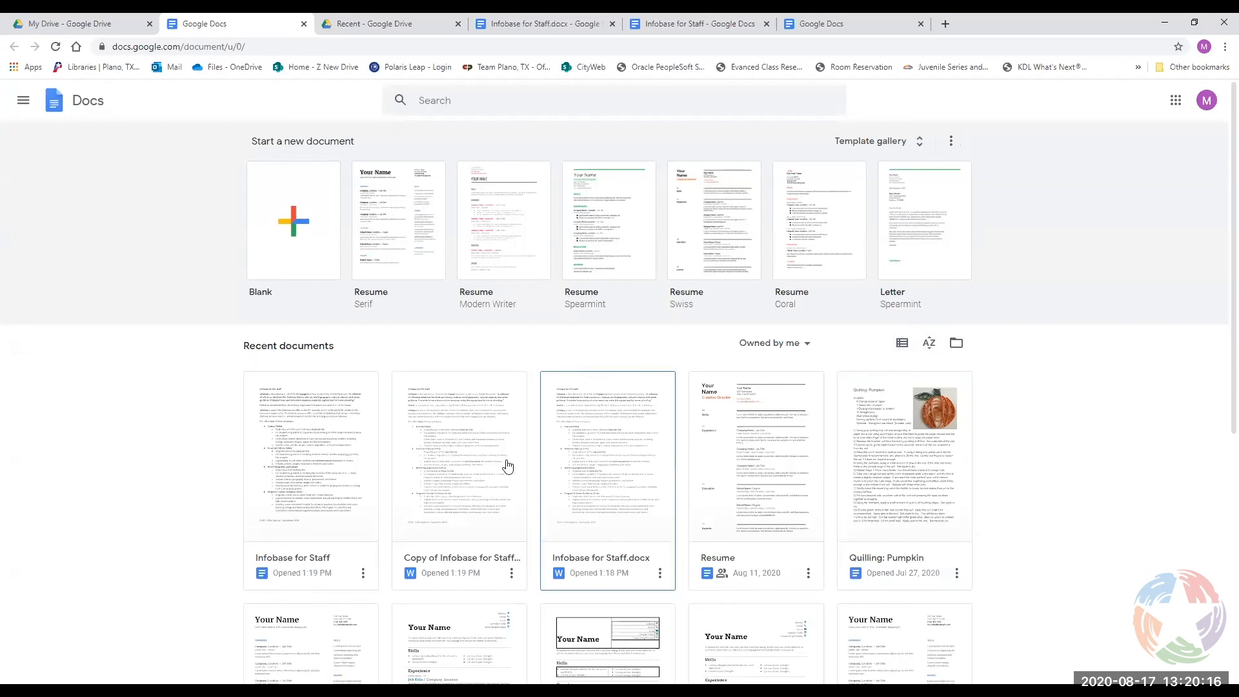
left_click(902, 350)
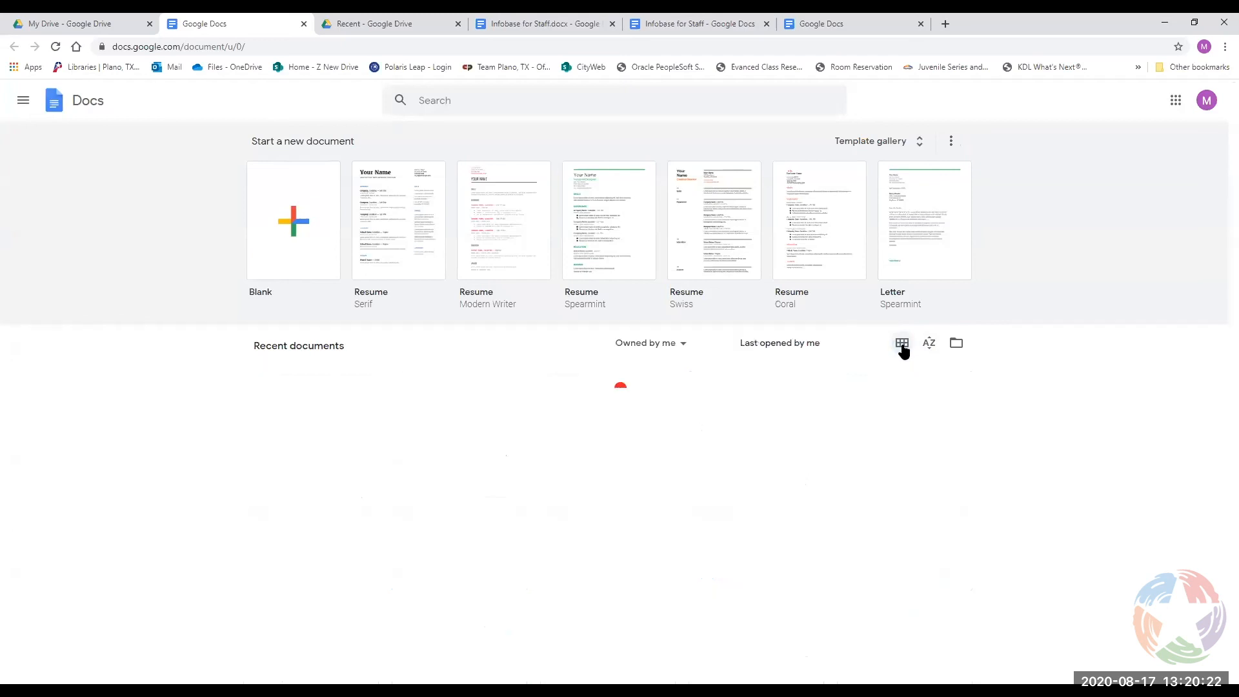
scroll(411, 407, "down", 1)
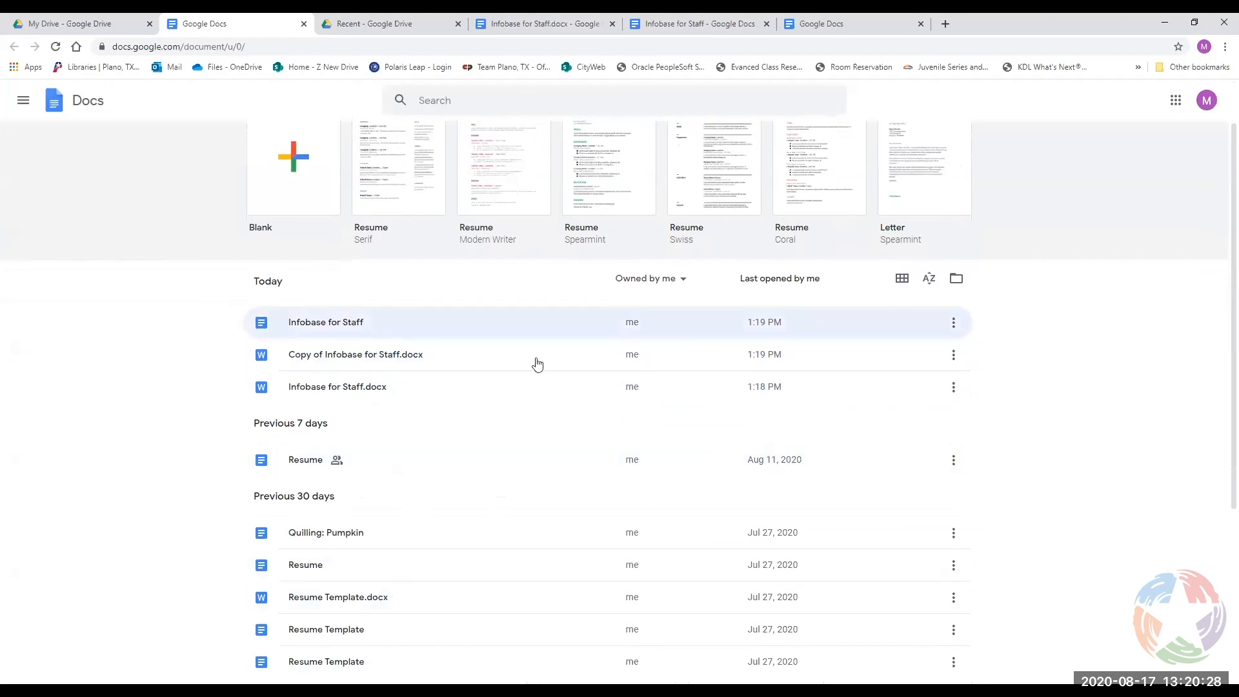
scroll(748, 390, "down", 3)
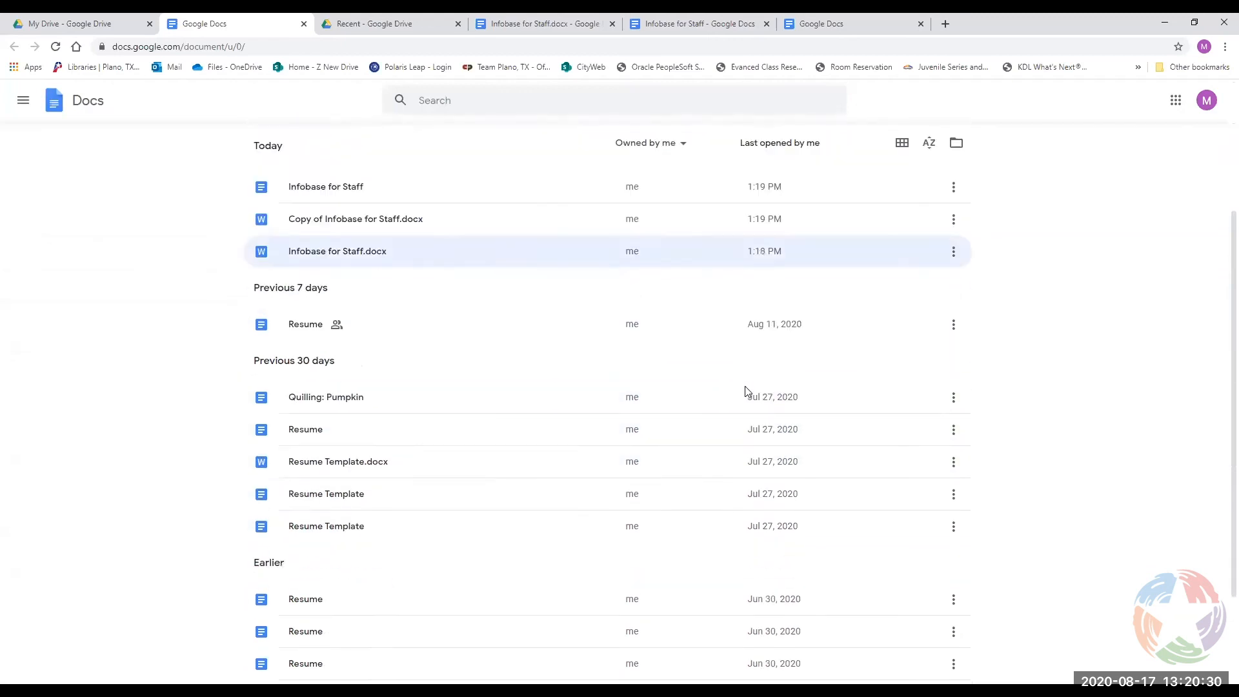
scroll(967, 329, "up", 3)
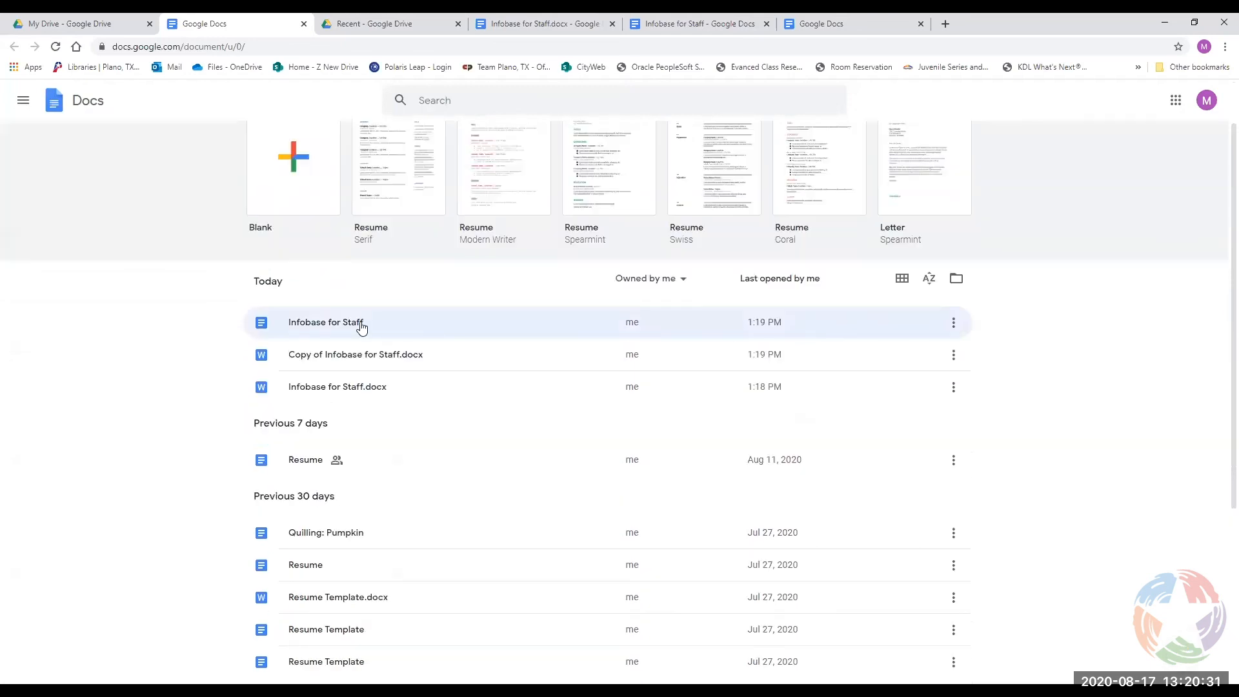
left_click(661, 287)
left_click(651, 306)
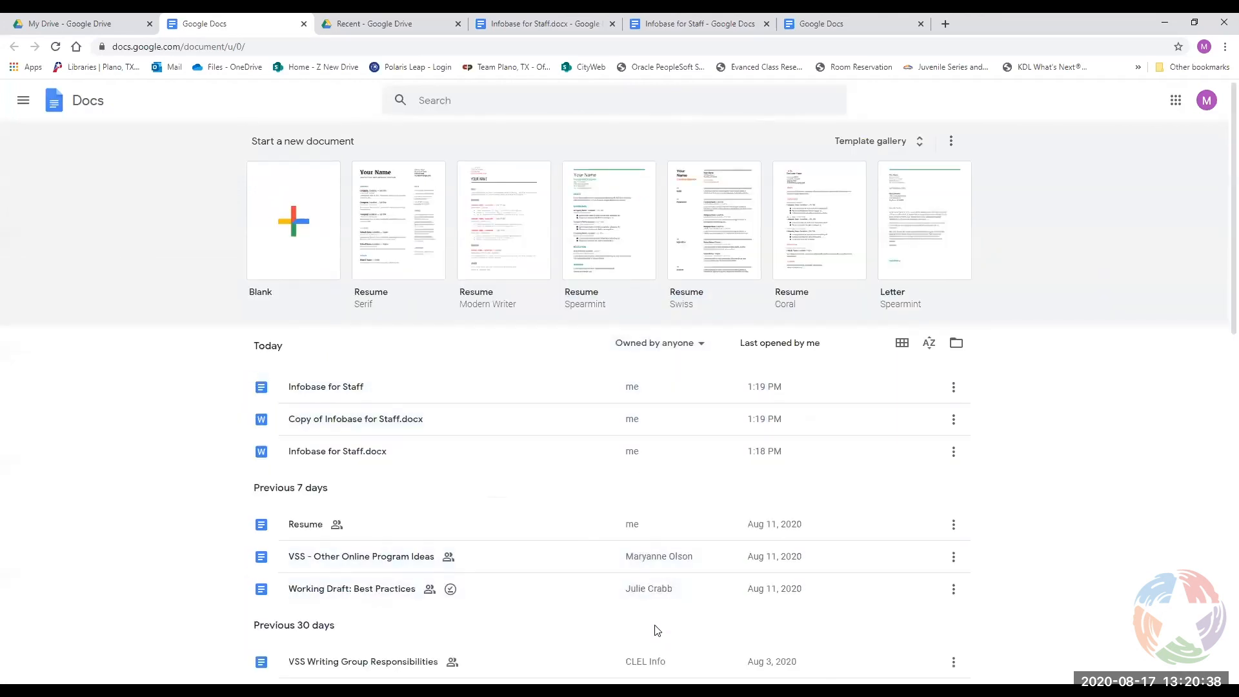
scroll(652, 613, "down", 3)
scroll(658, 448, "up", 3)
left_click(660, 343)
left_click(648, 391)
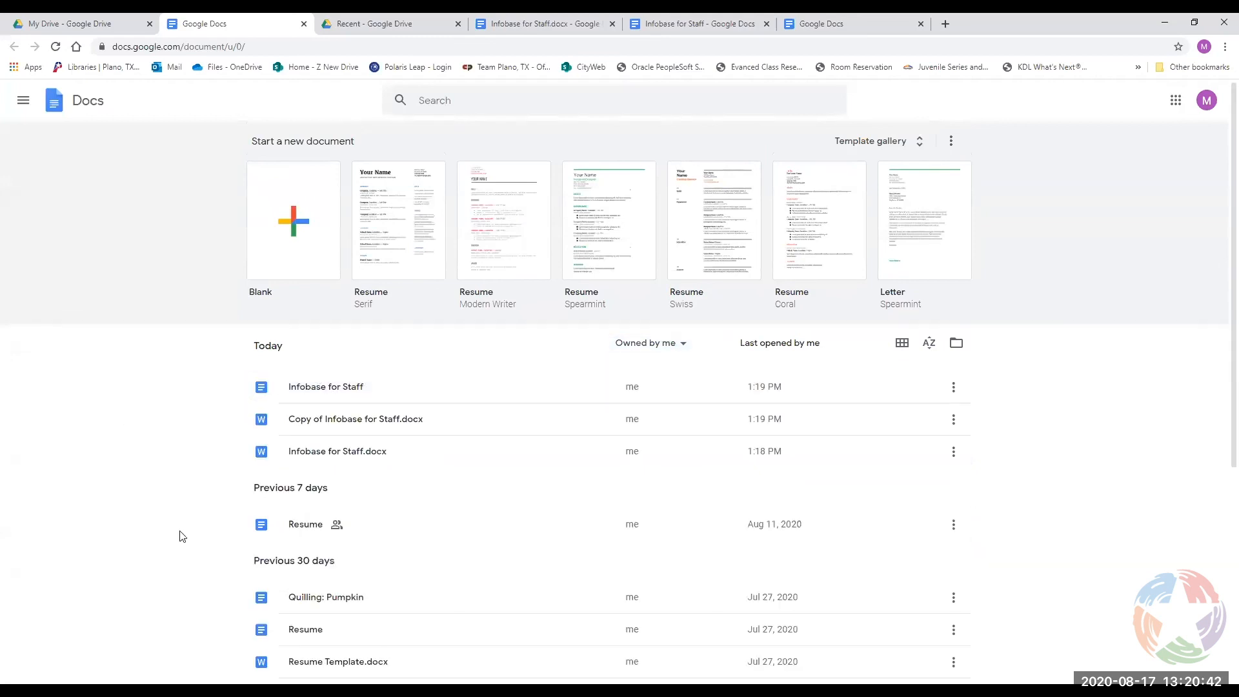
scroll(707, 420, "down", 5)
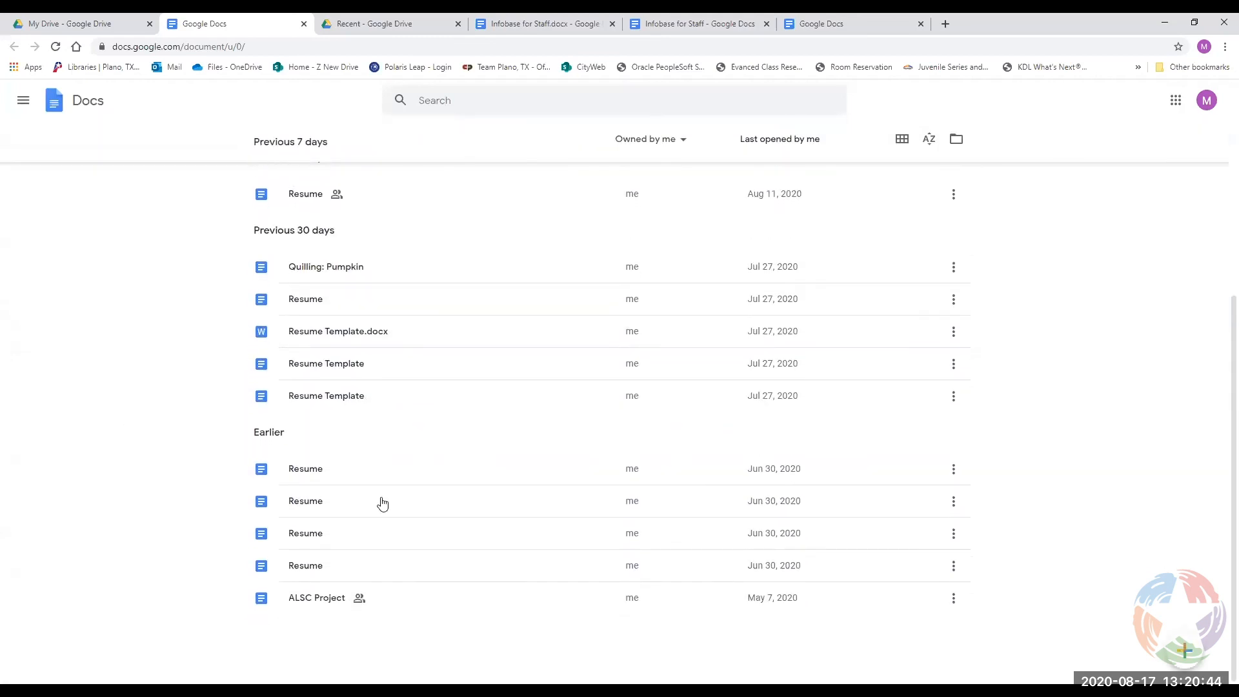
scroll(507, 561, "up", 5)
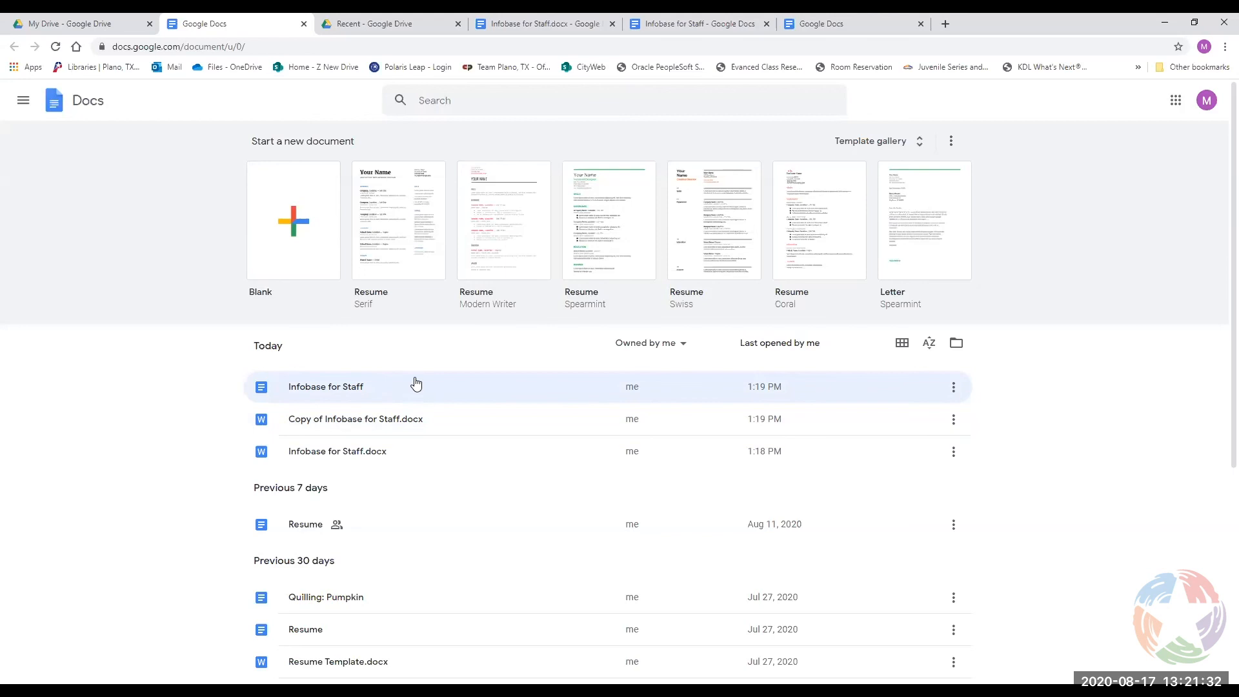
left_click(509, 104)
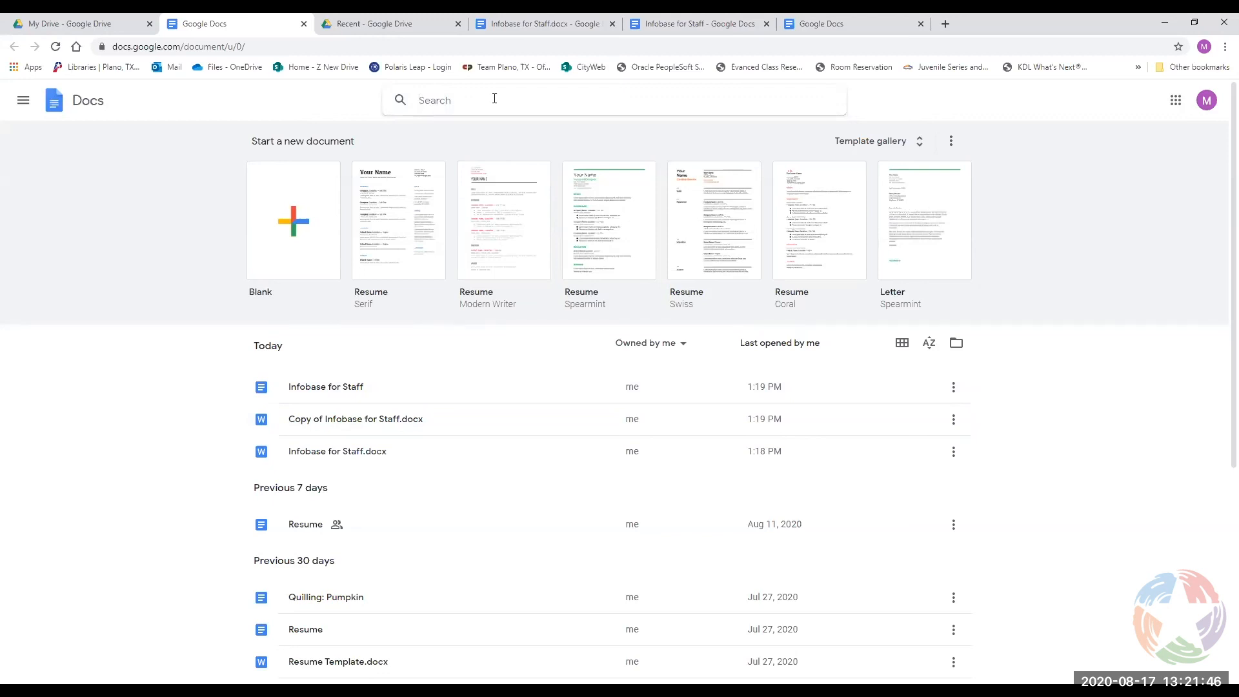
Search Docs for 'resume' and scroll through the Top results and Recent documents.
type("resume")
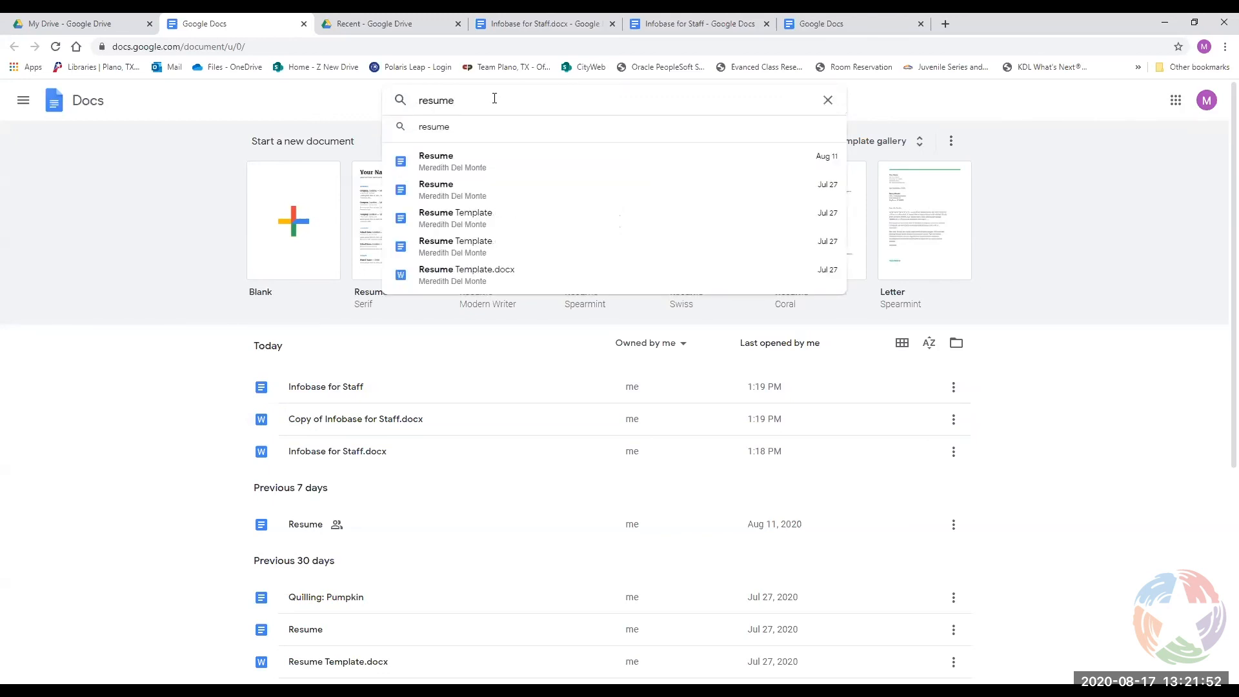
key("Return")
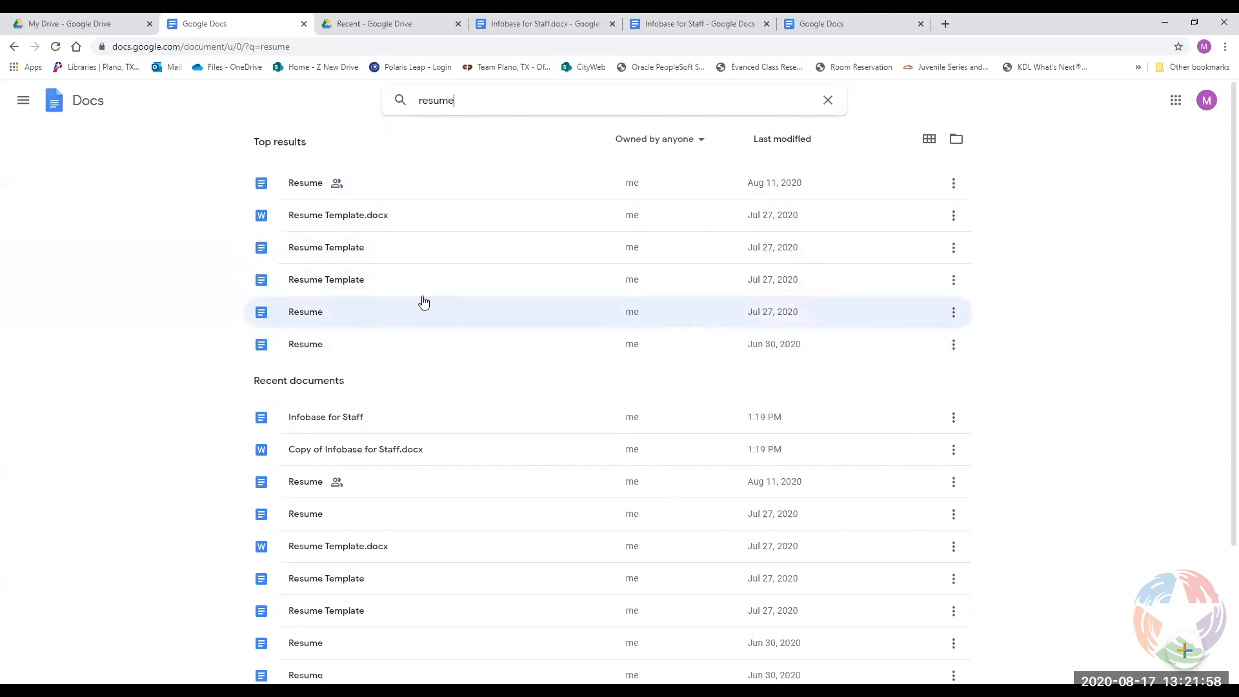
scroll(326, 355, "down", 3)
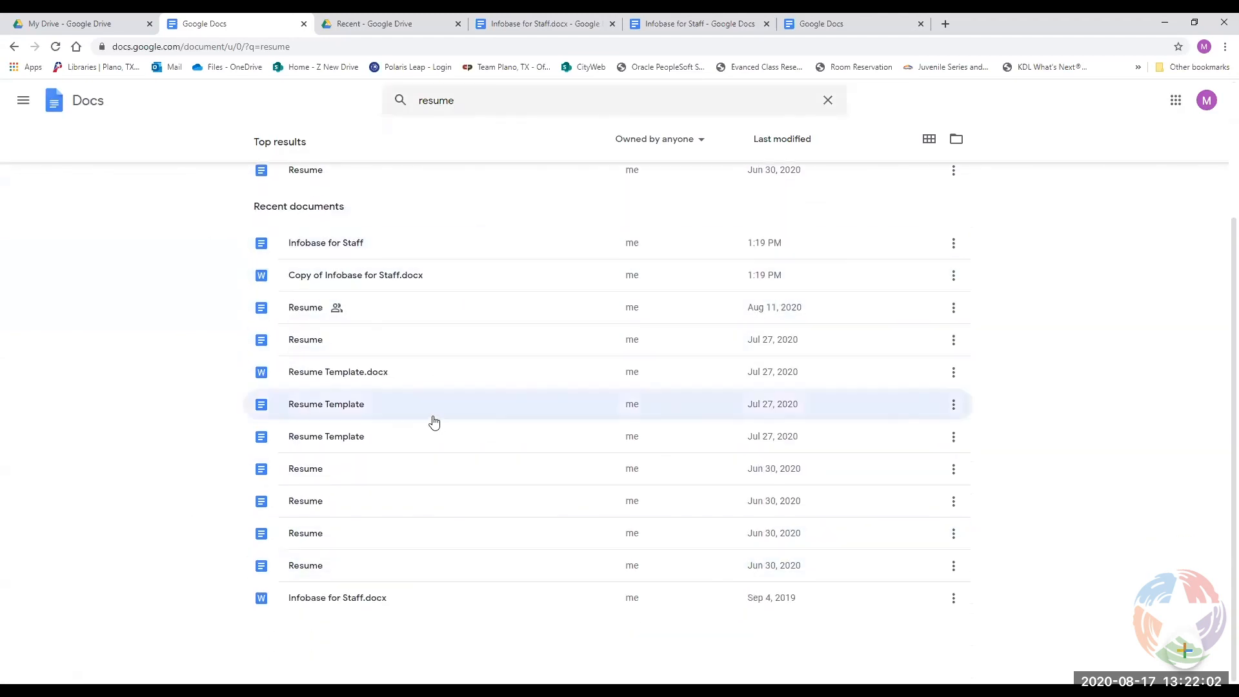
scroll(388, 374, "up", 2)
scroll(377, 355, "up", 1)
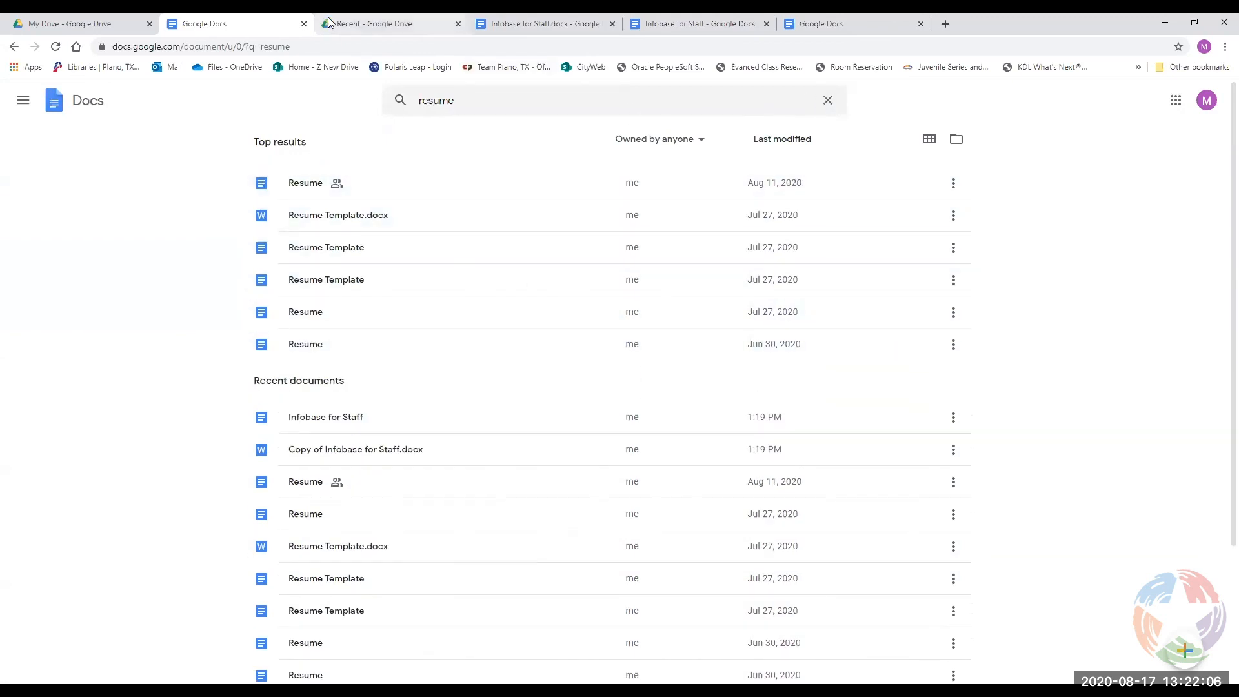
Search Drive for 'type:document resume', review the results, then close that search tab.
left_click(359, 22)
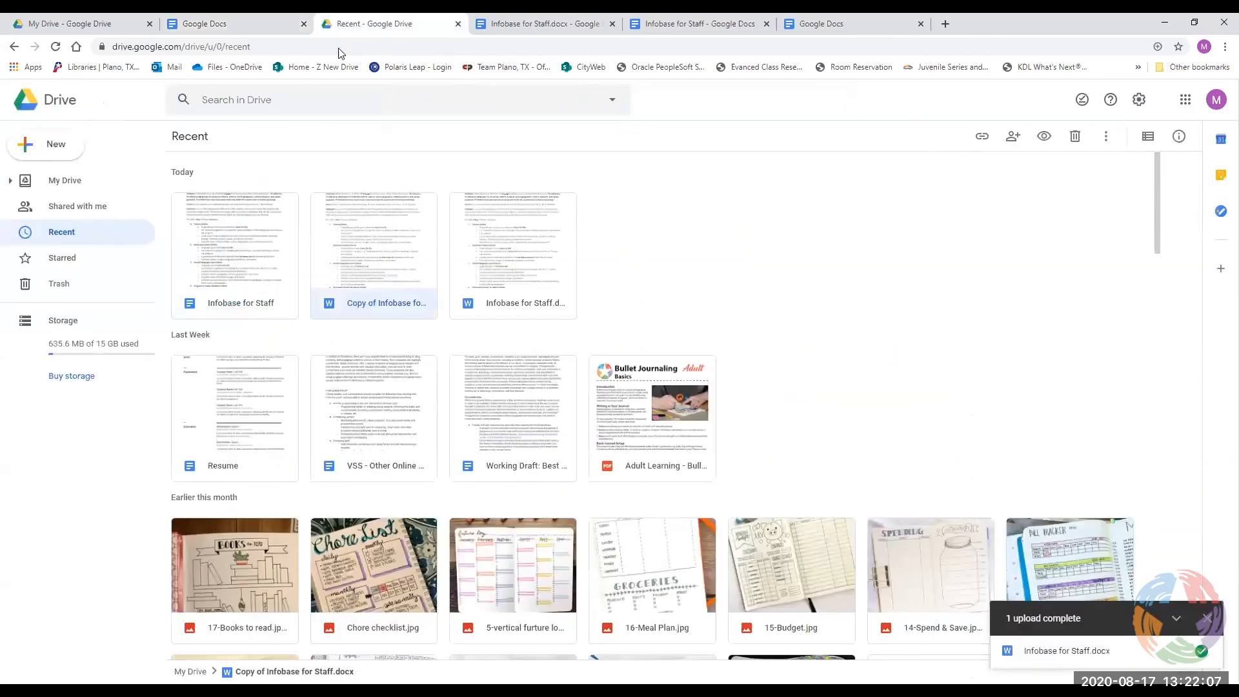
left_click(310, 98)
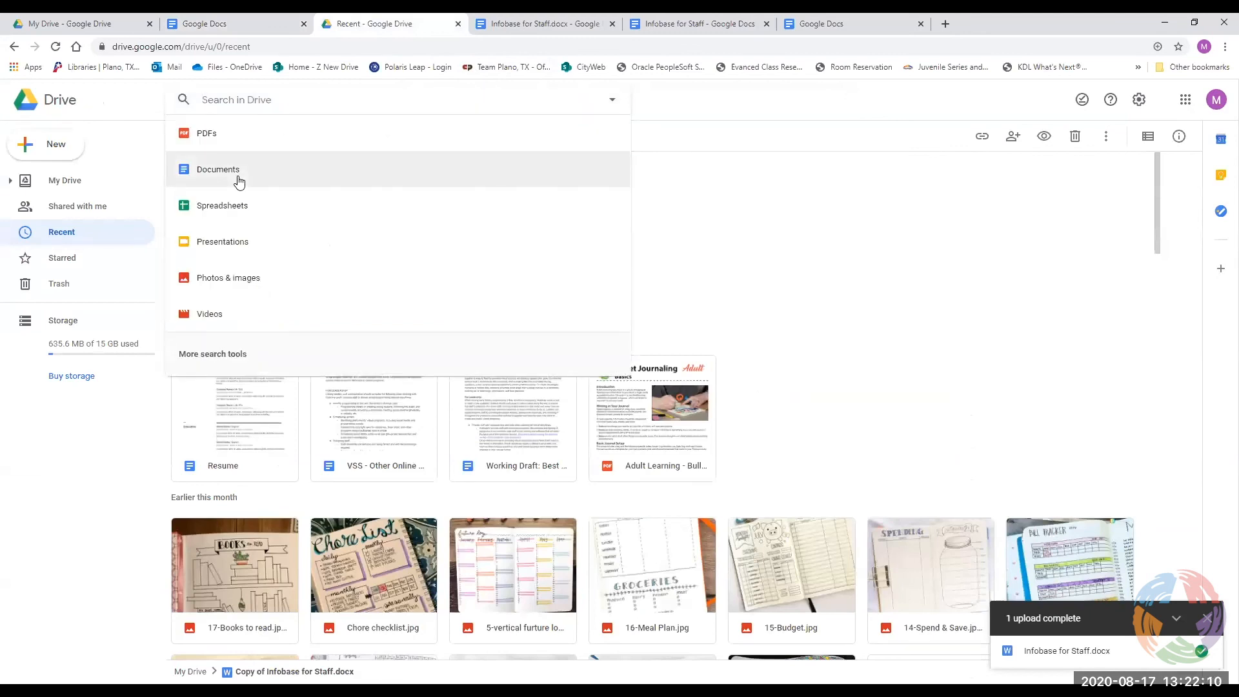
left_click(238, 176)
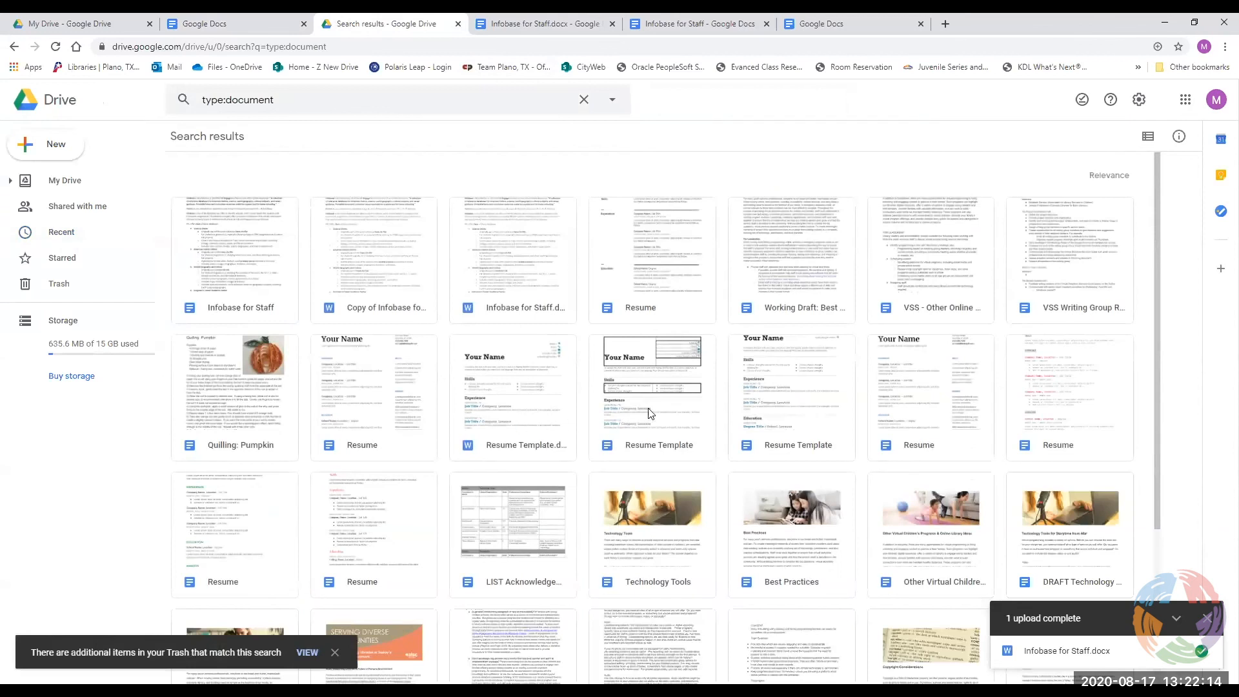
left_click(347, 102)
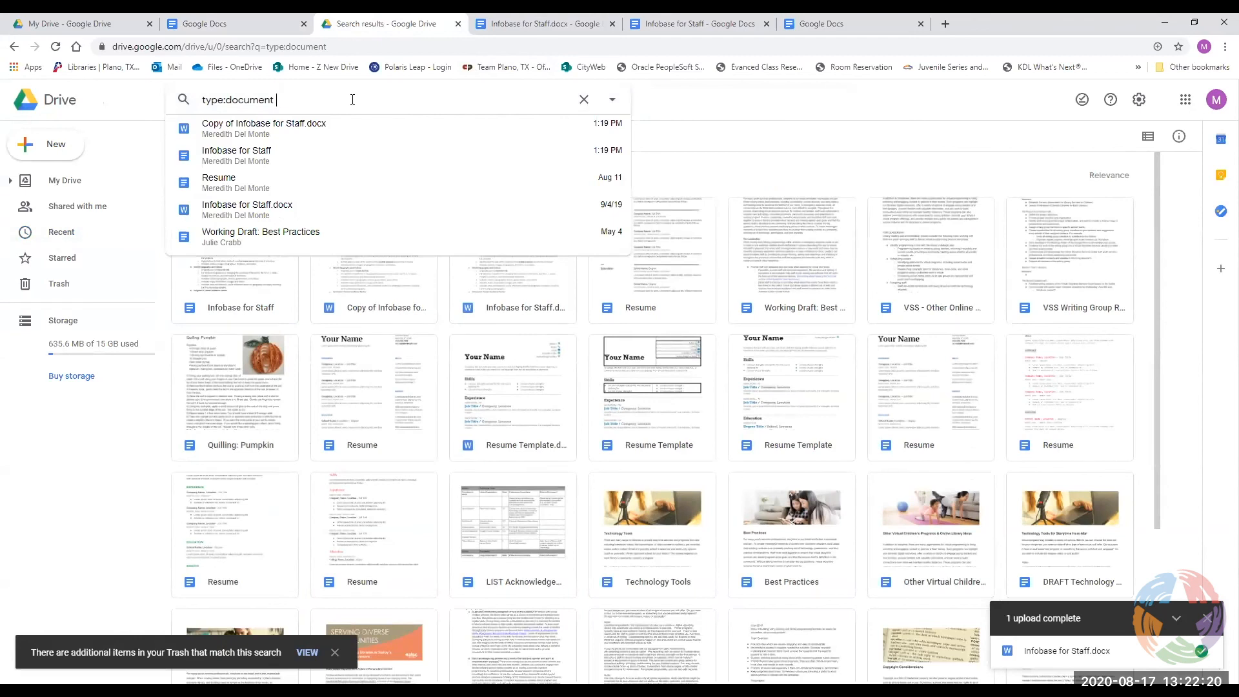
type("resume")
key("Return")
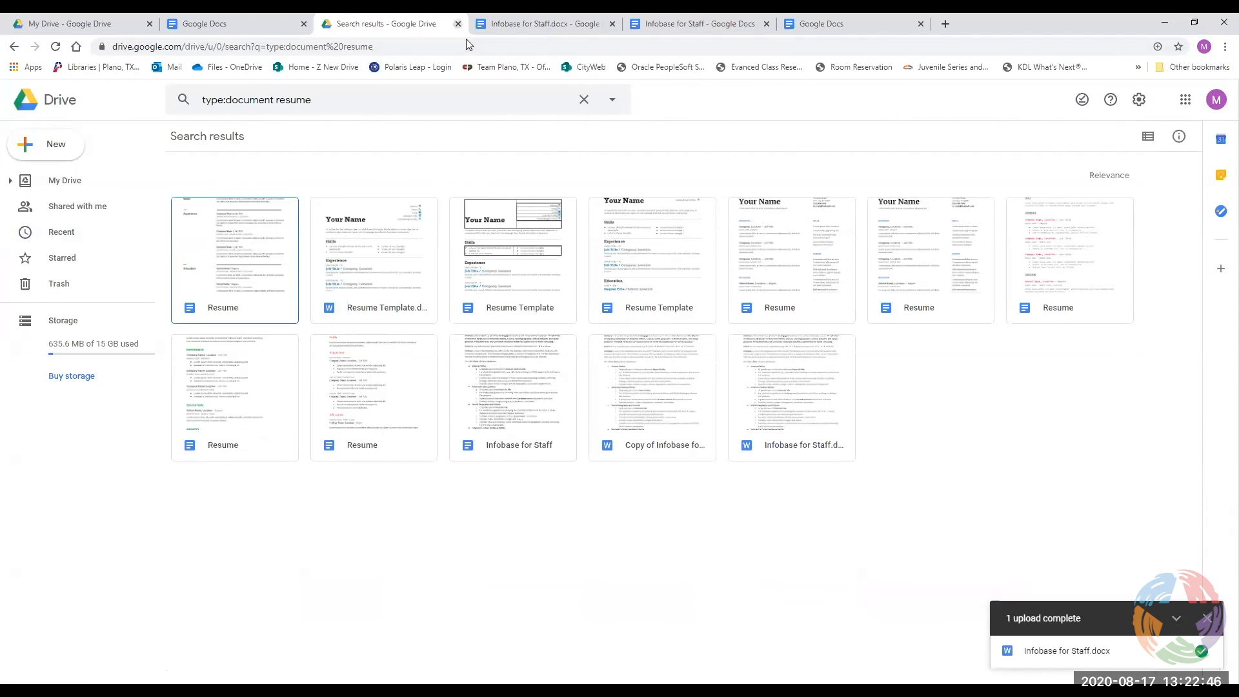
key("ctrl+w")
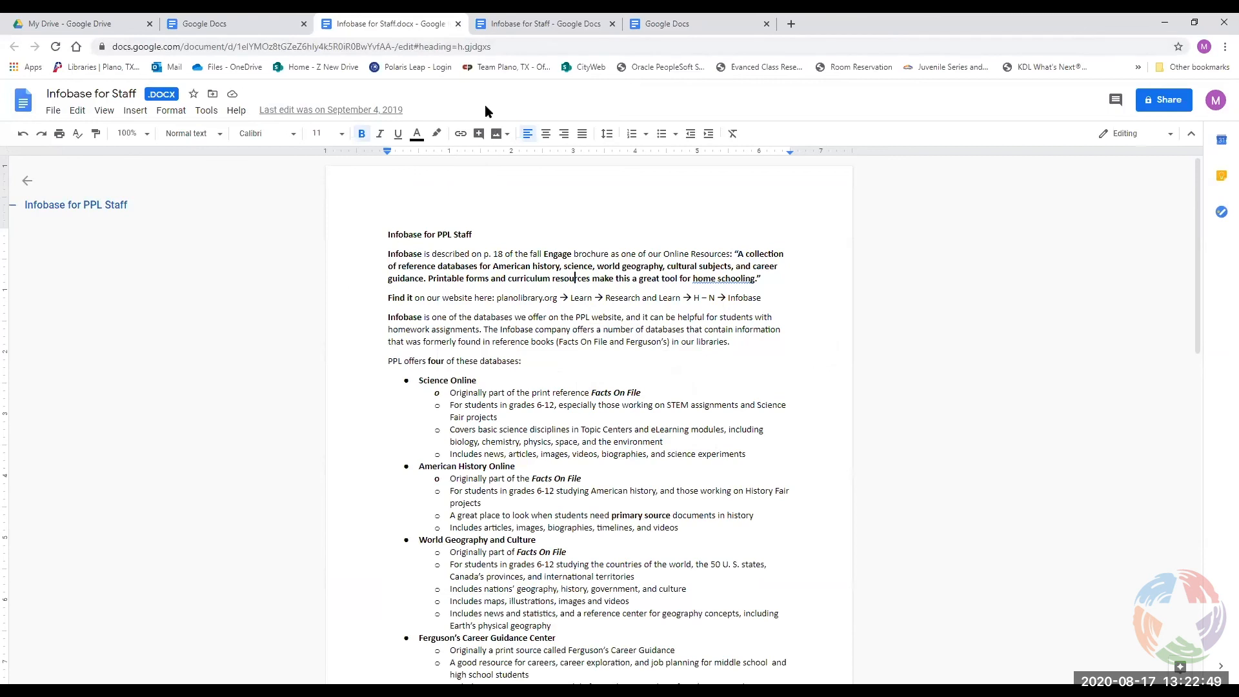
Close both Infobase for Staff tabs and the template gallery, then clear the resume search.
left_click(458, 23)
left_click(458, 24)
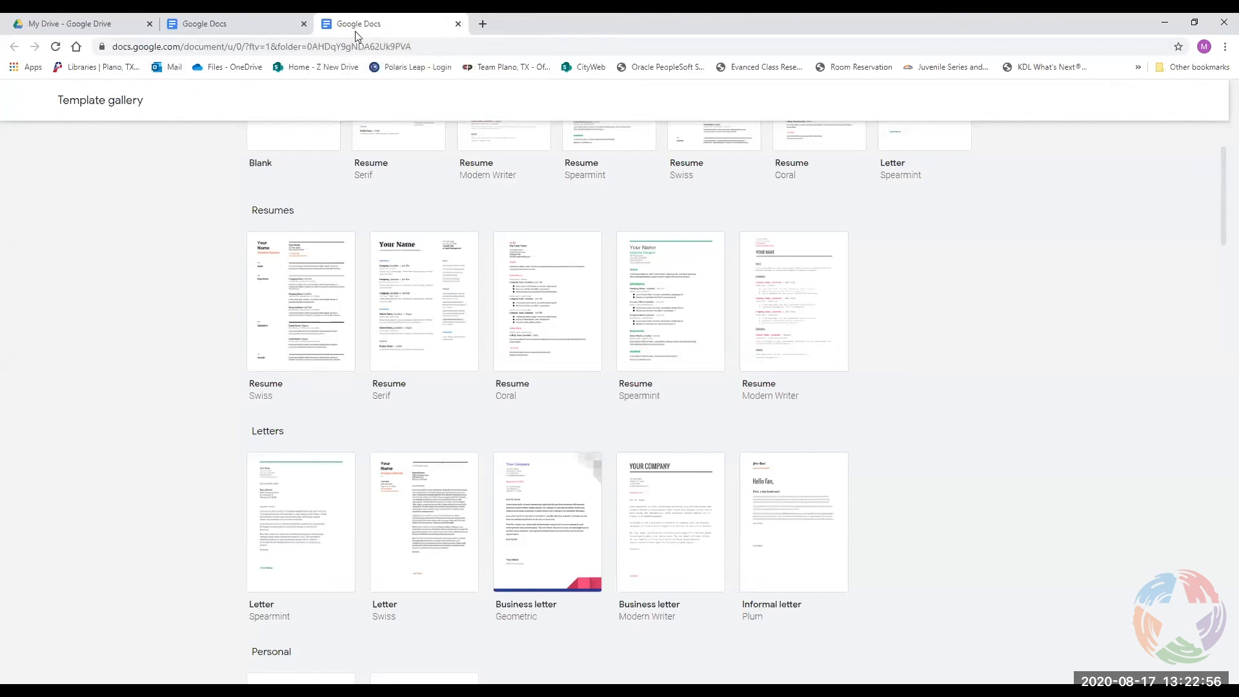
left_click(458, 24)
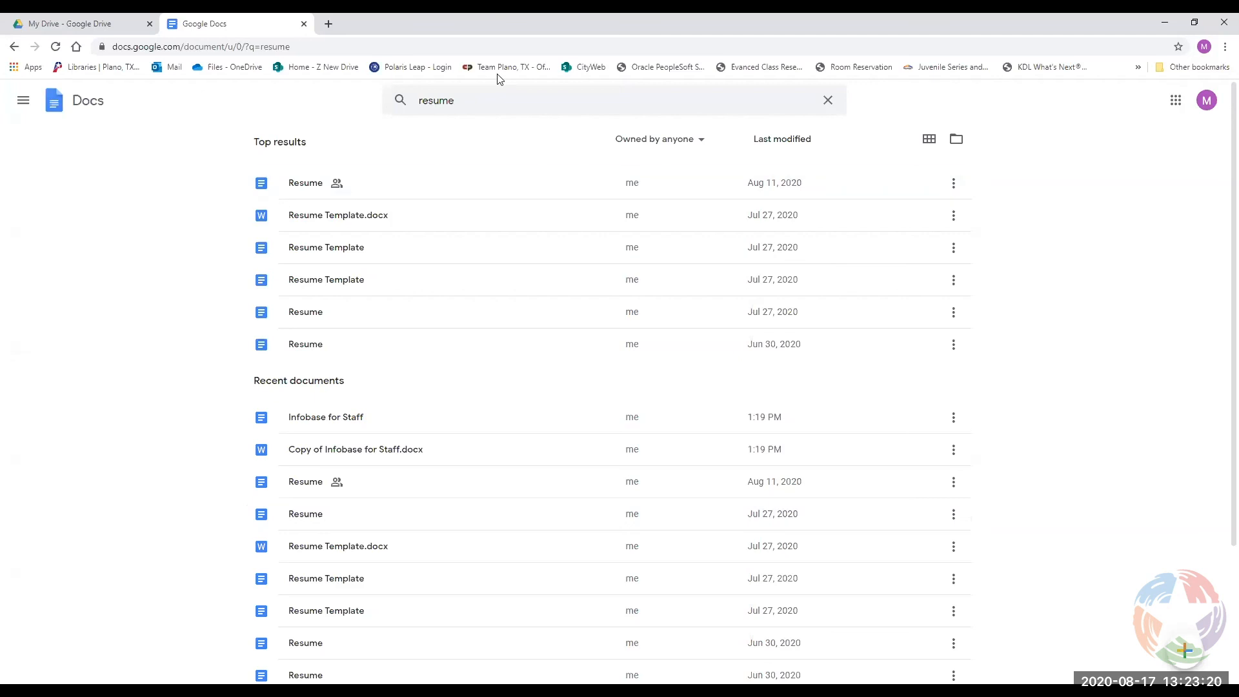
left_click(828, 100)
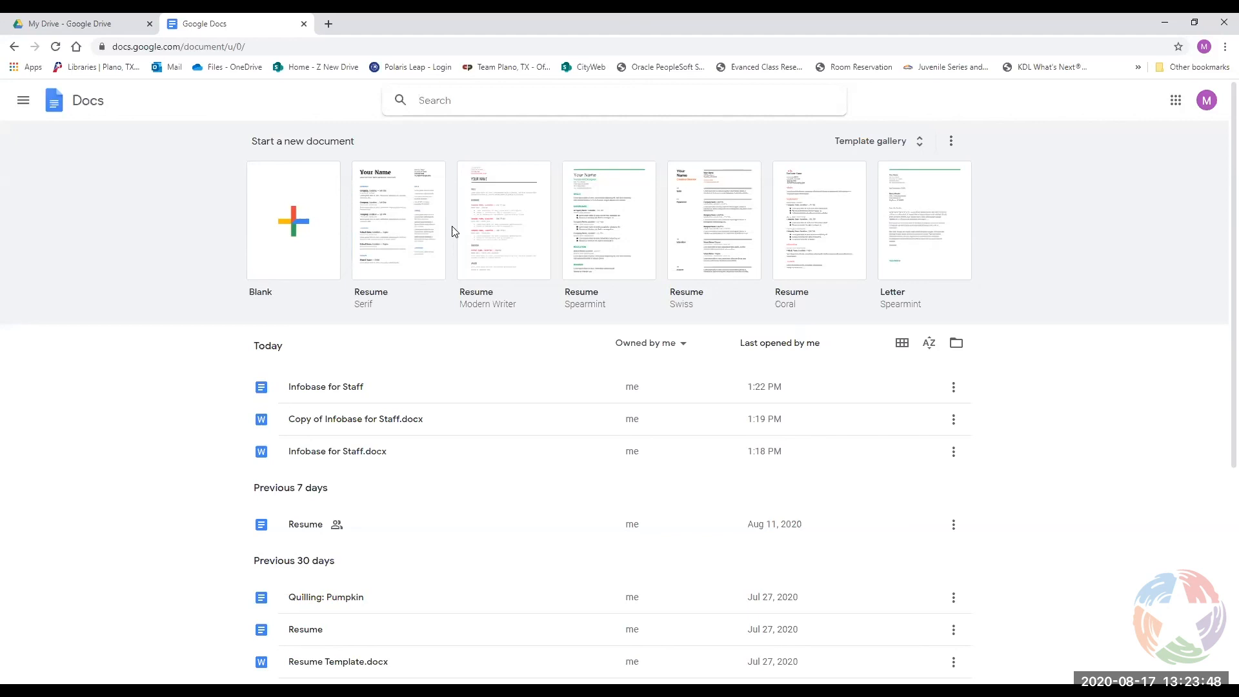
Create a Resume document from the Creative Director template and test-select its Skills paragraph.
left_click(707, 250)
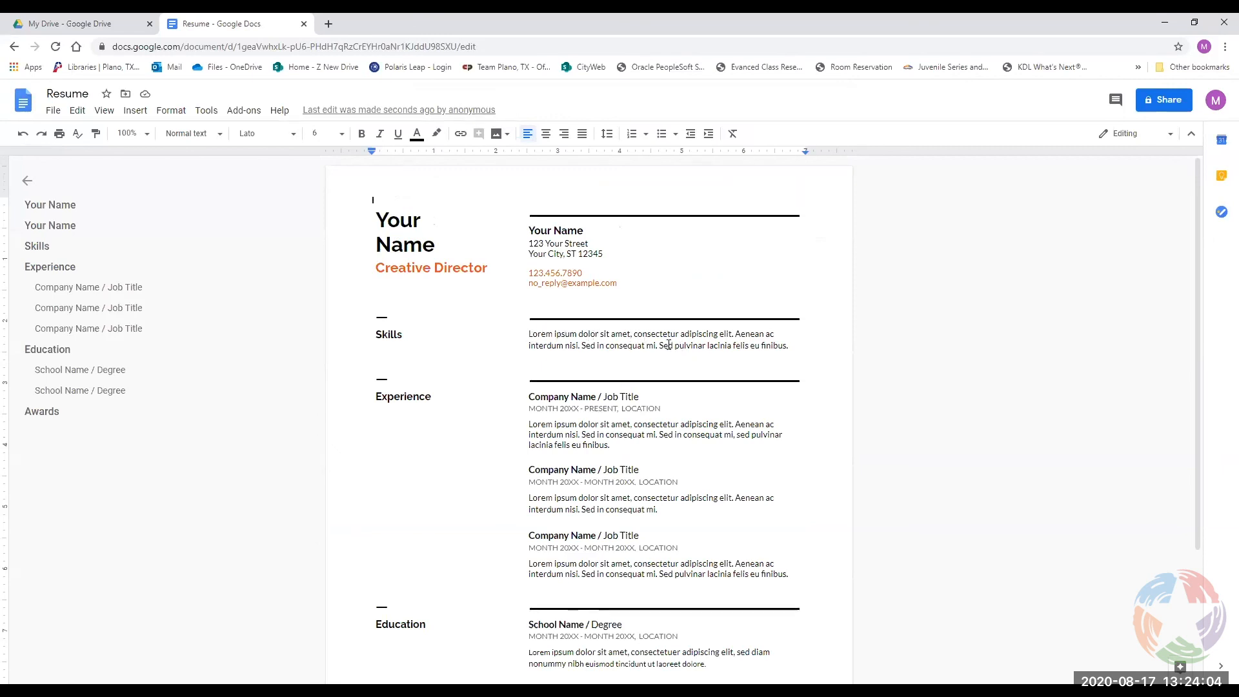
left_click_drag(788, 347, 528, 334)
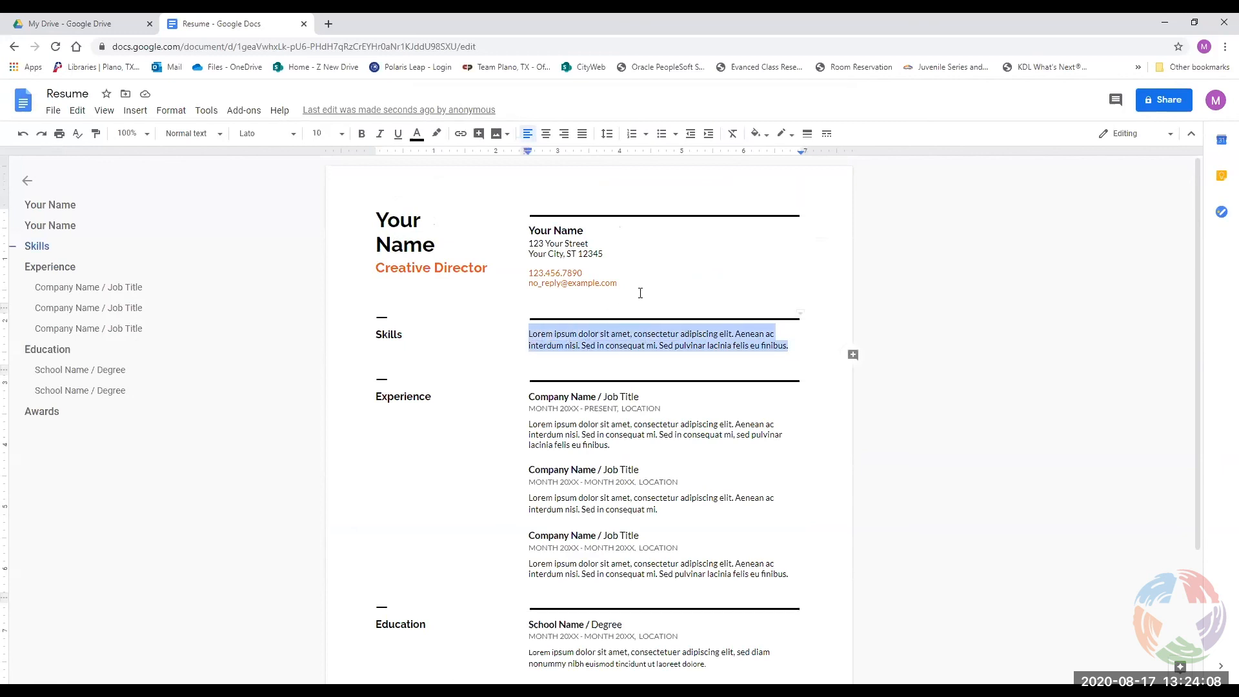
left_click(628, 342)
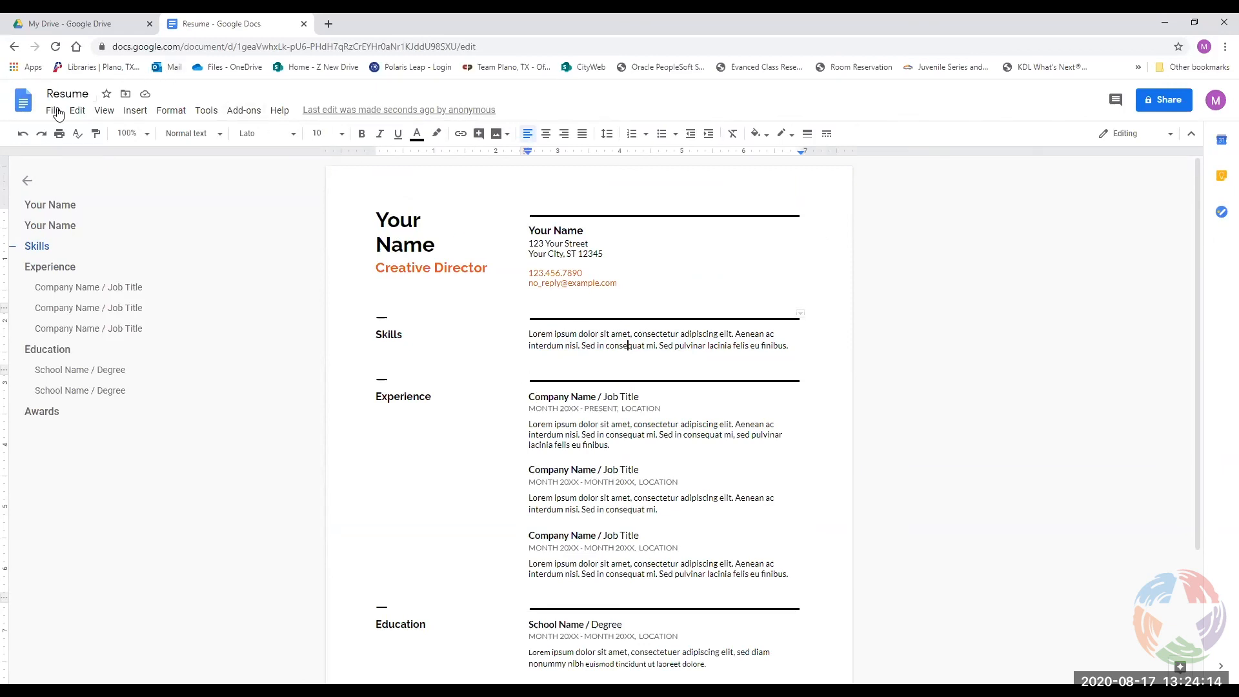
Rename the résumé document to 'Career Resume 8-17-2020'.
left_click(88, 93)
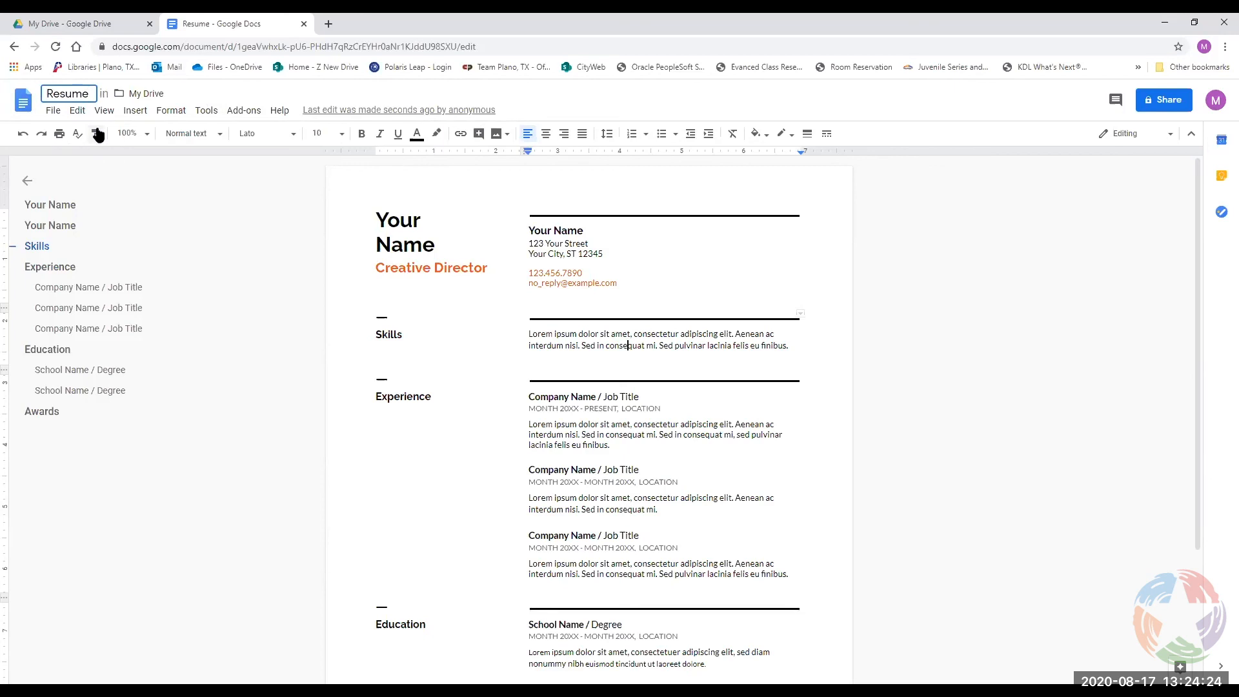
type("Career")
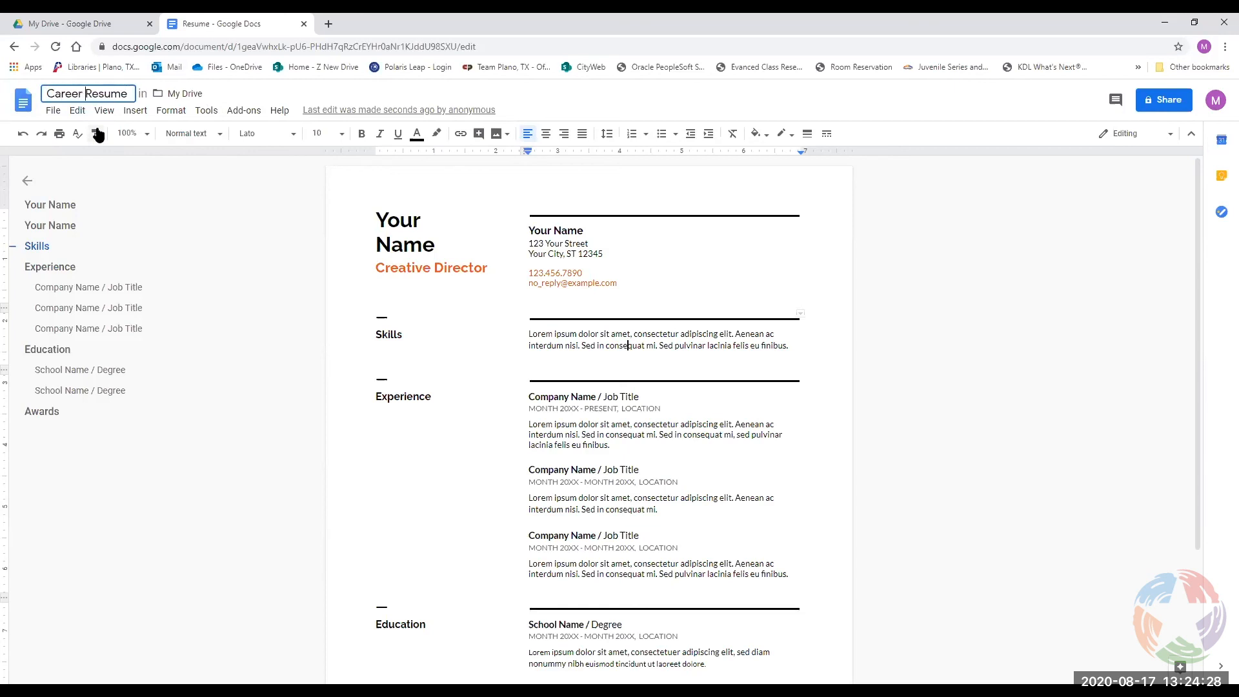
left_click(131, 94)
type("8-1")
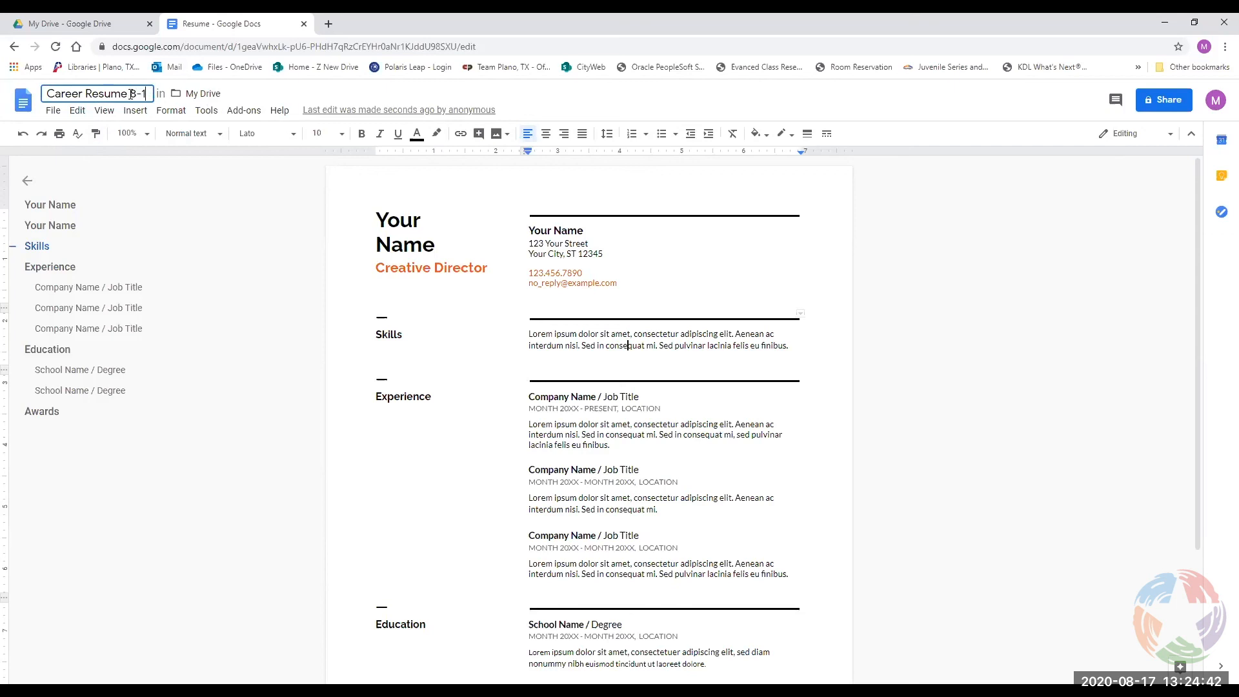
type("7-2020")
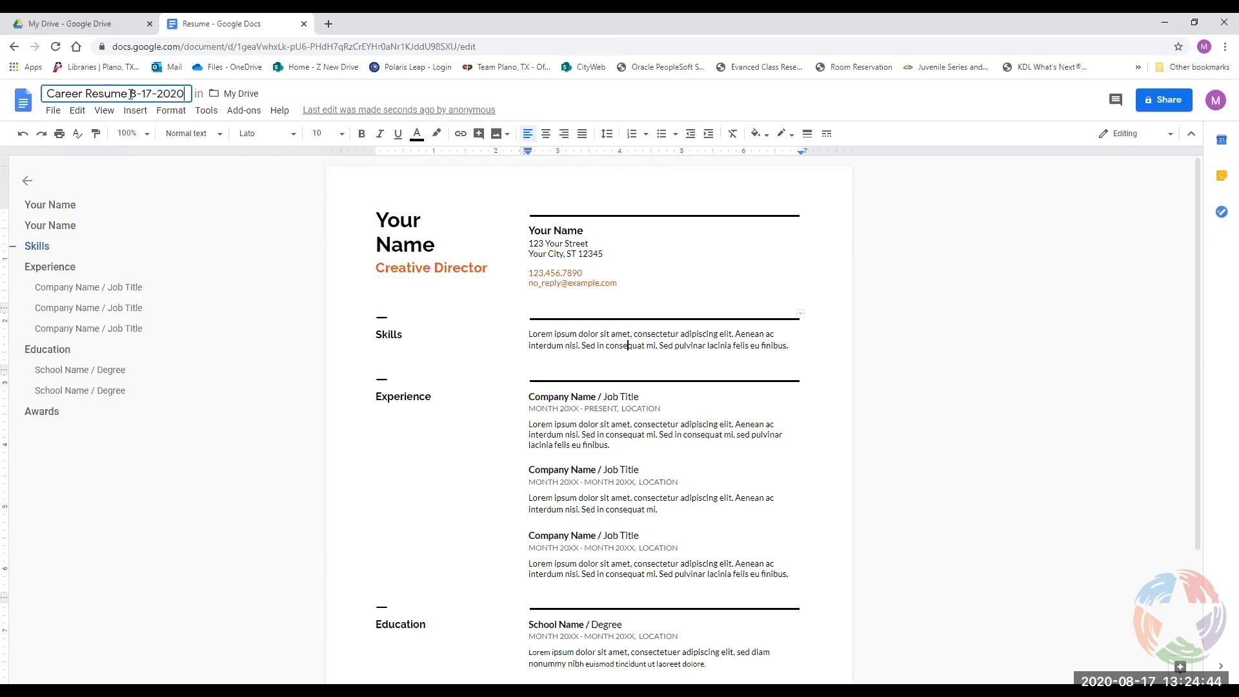
key("Return")
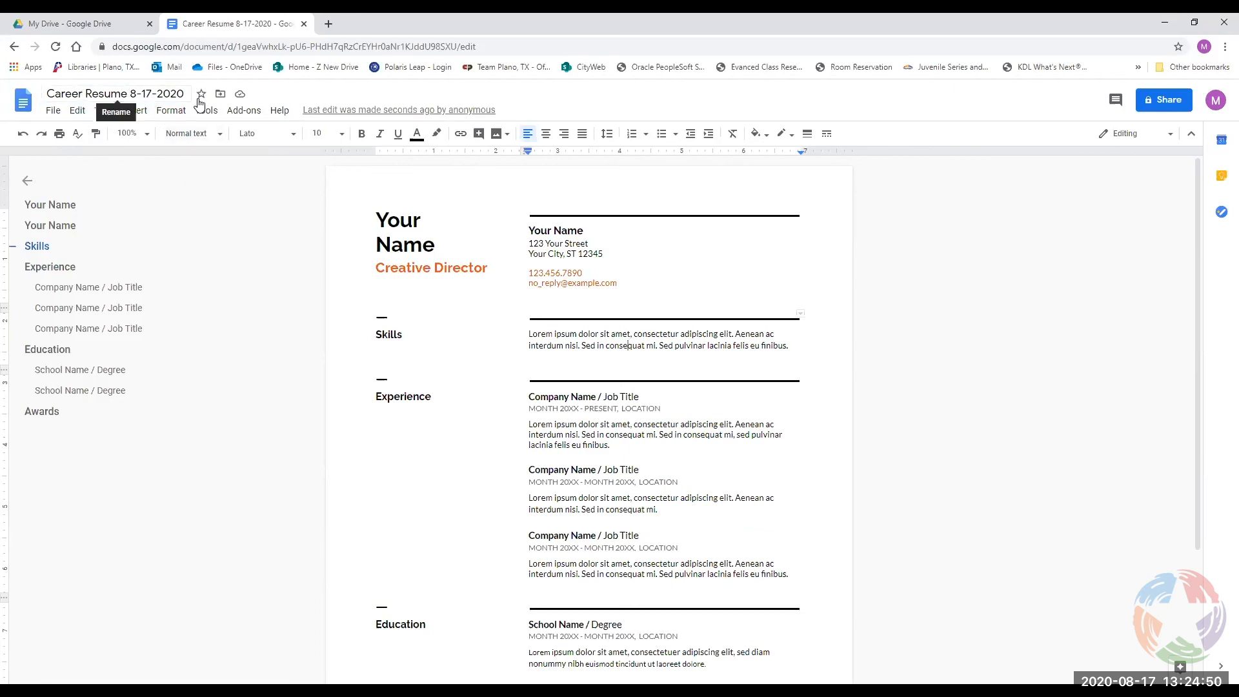
left_click(172, 94)
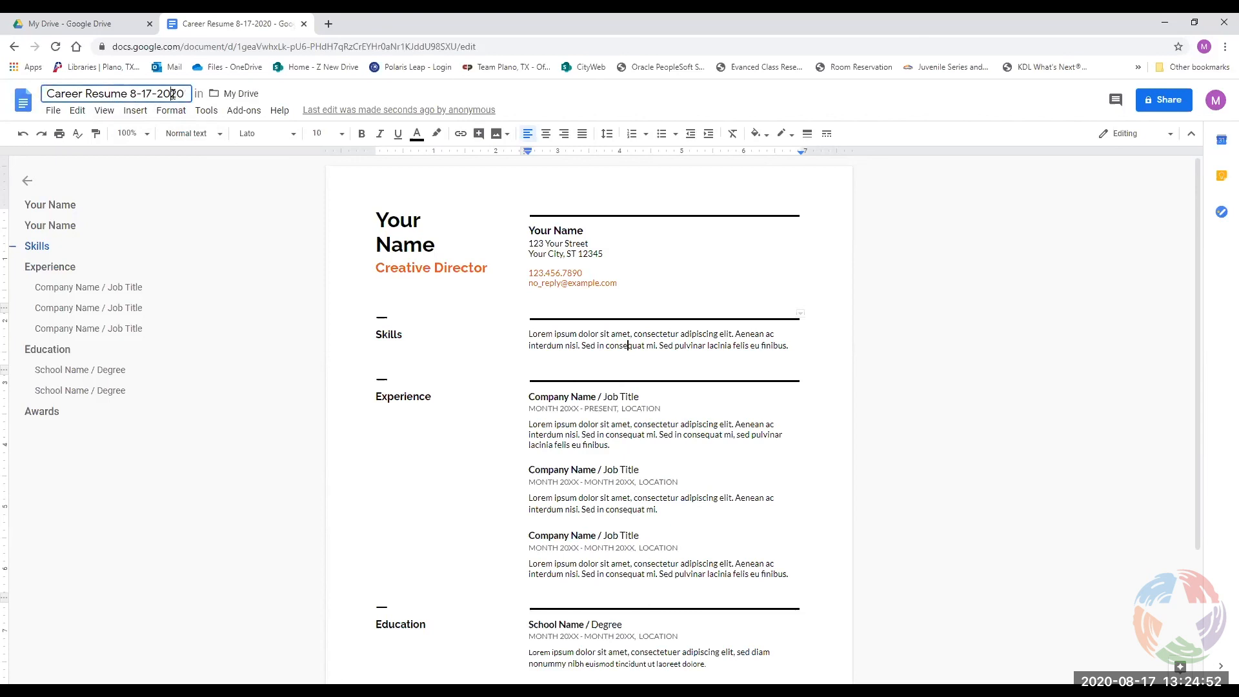
left_click(241, 224)
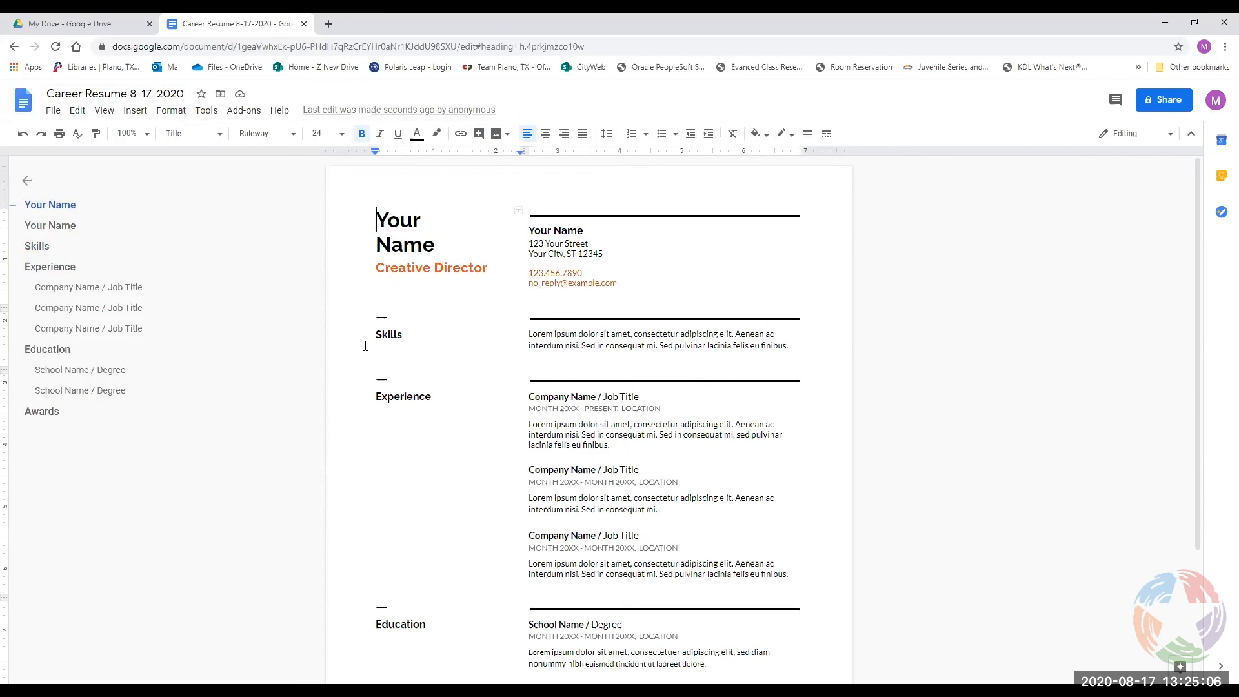
Replace the 'Your Name' placeholder heading with the applicant's full name.
left_click(415, 220)
triple_click(436, 244)
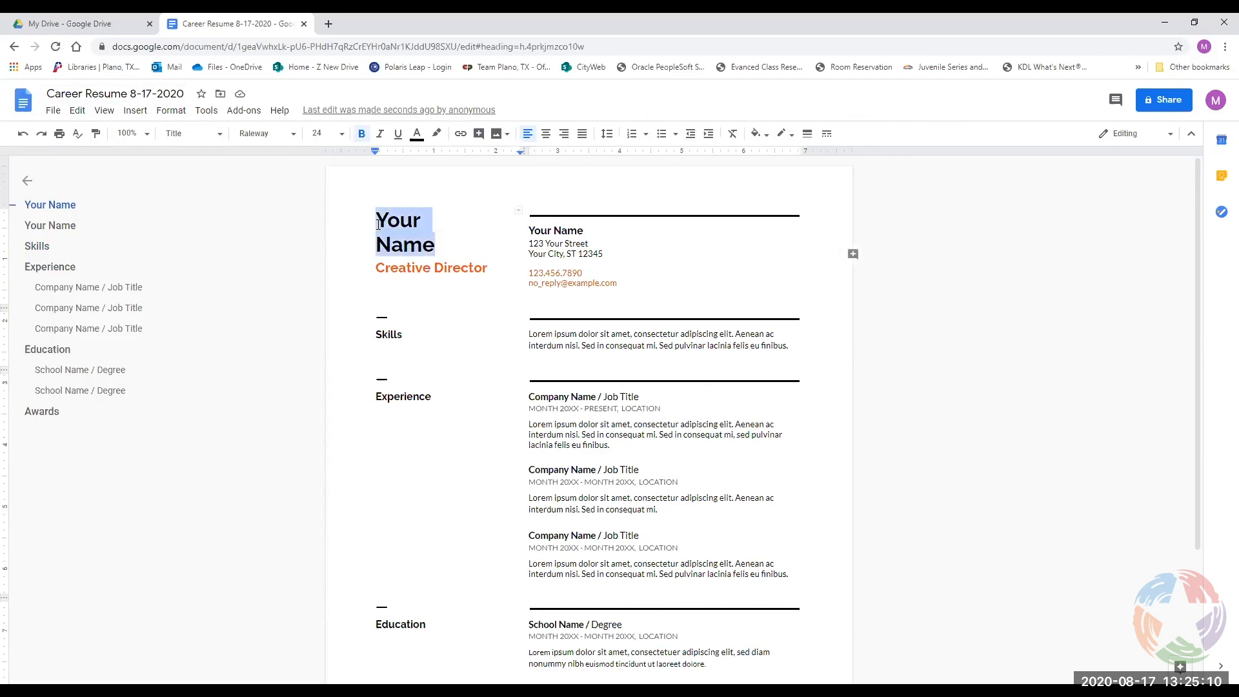
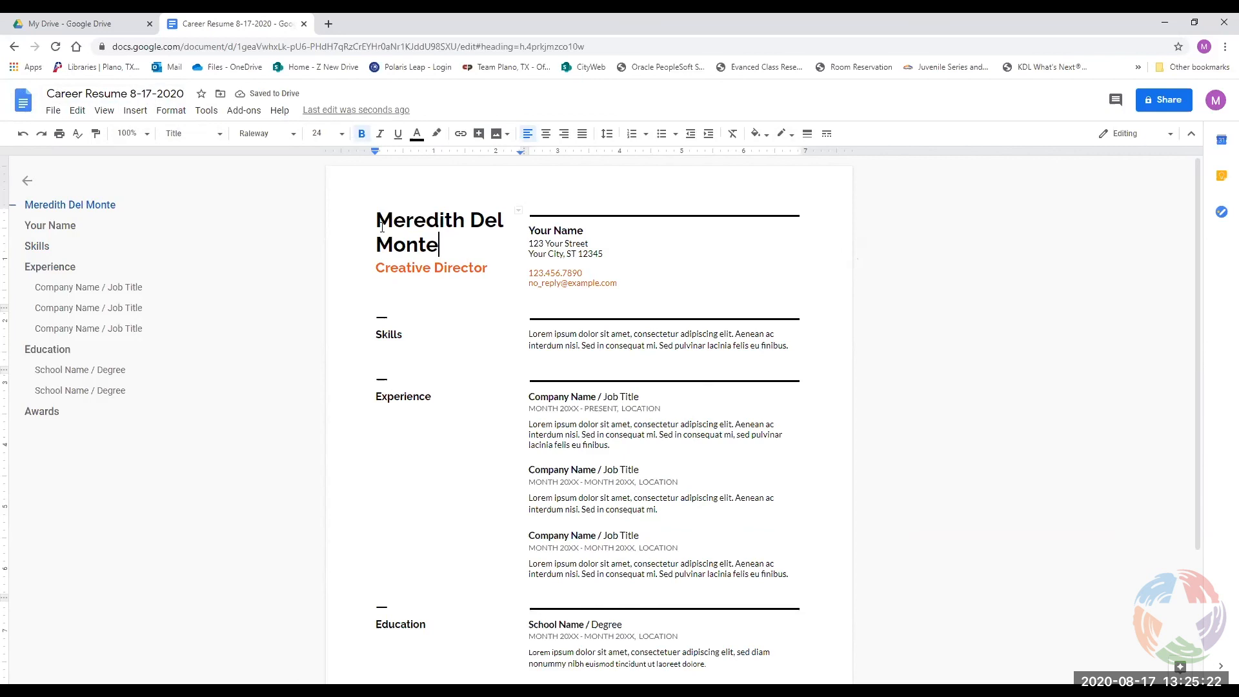
Look over the Skills heading, subtitle and name heading and their right-click editing options.
left_click(567, 230)
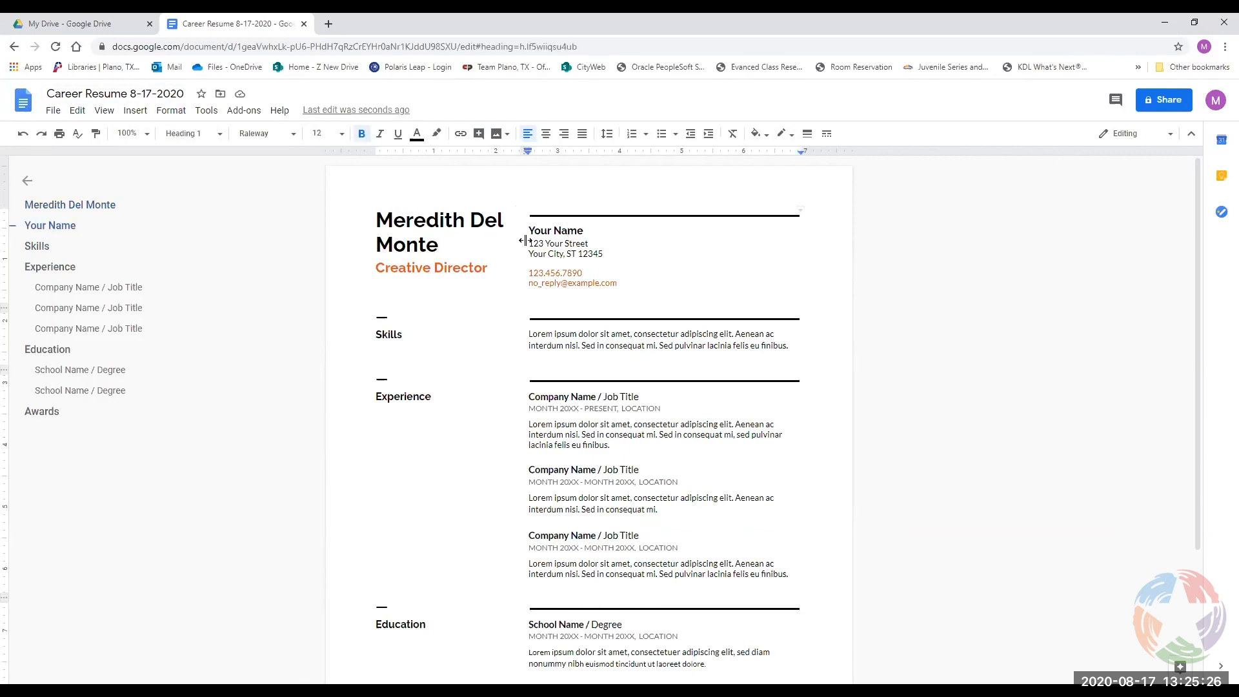
left_click(382, 334)
left_click(650, 342)
left_click_drag(405, 336, 377, 340)
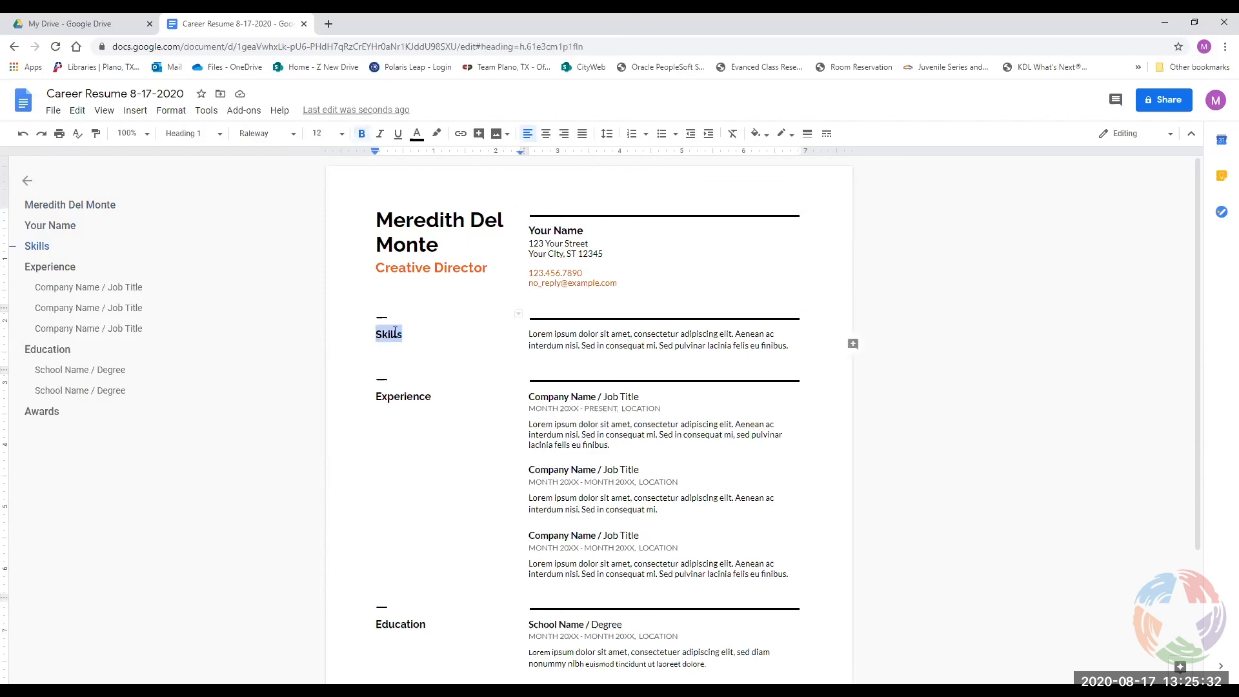
left_click(481, 267)
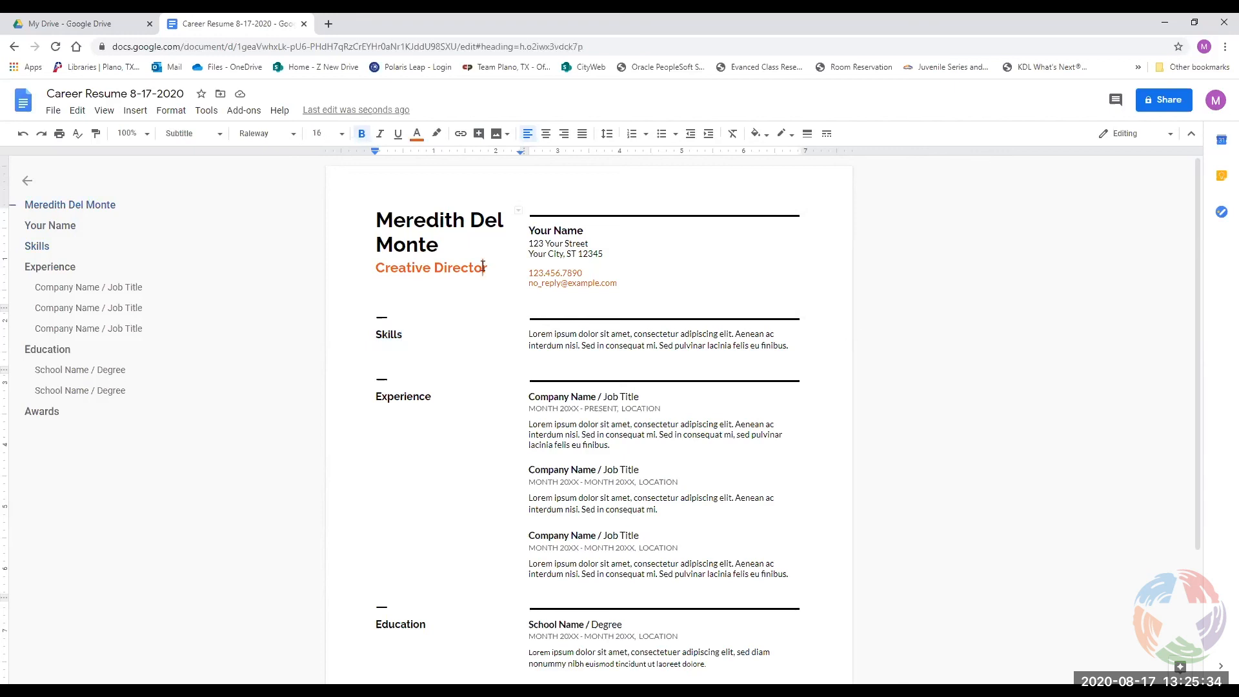
right_click(477, 268)
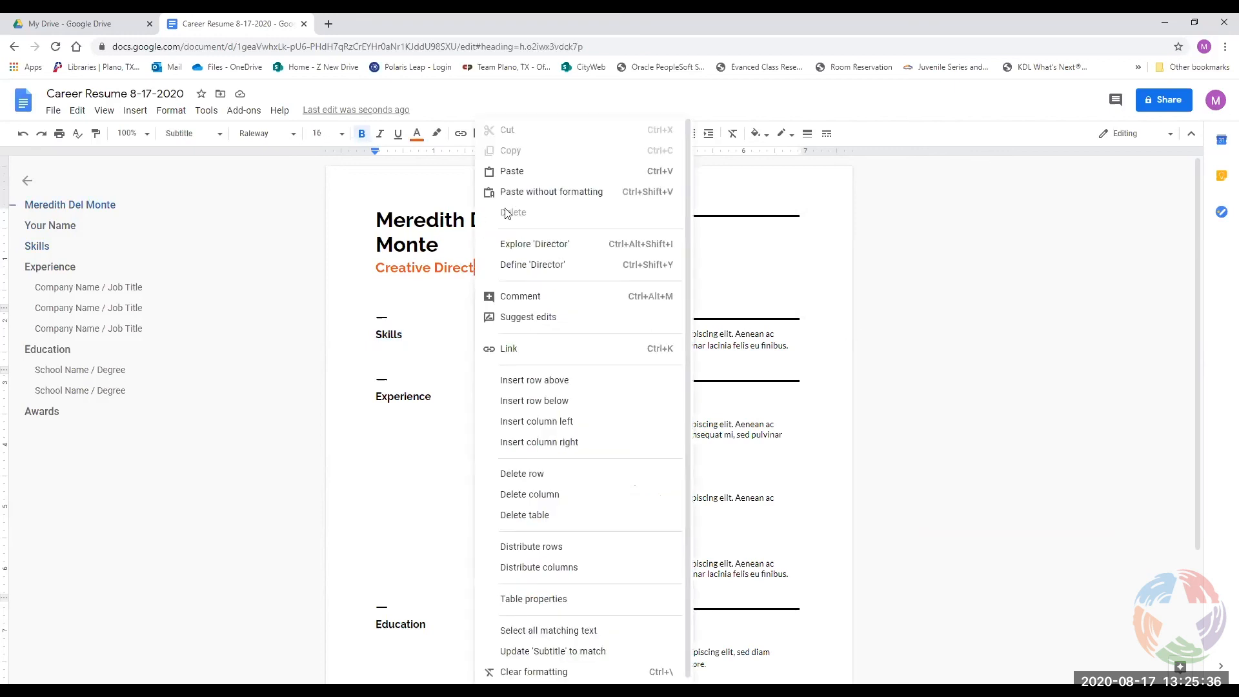
left_click(413, 256)
right_click(415, 255)
left_click(672, 304)
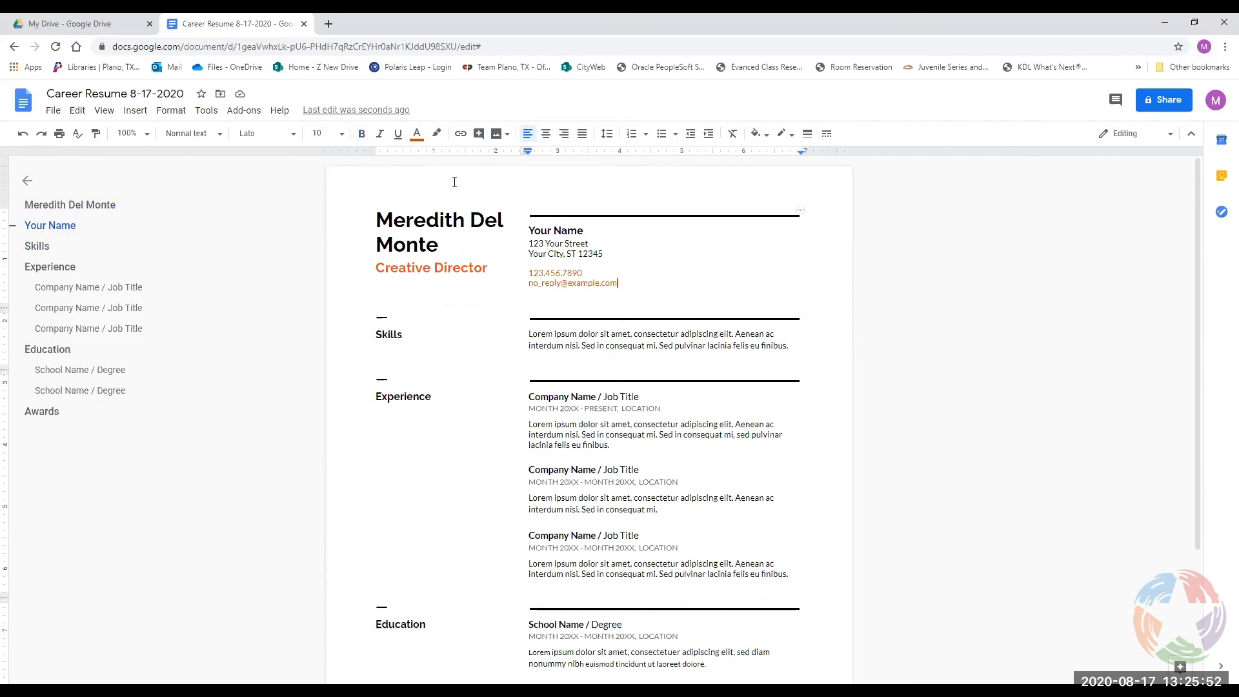
Add an empty footer at the bottom of the page via Insert > Headers & footers.
scroll(460, 185, "down", 3)
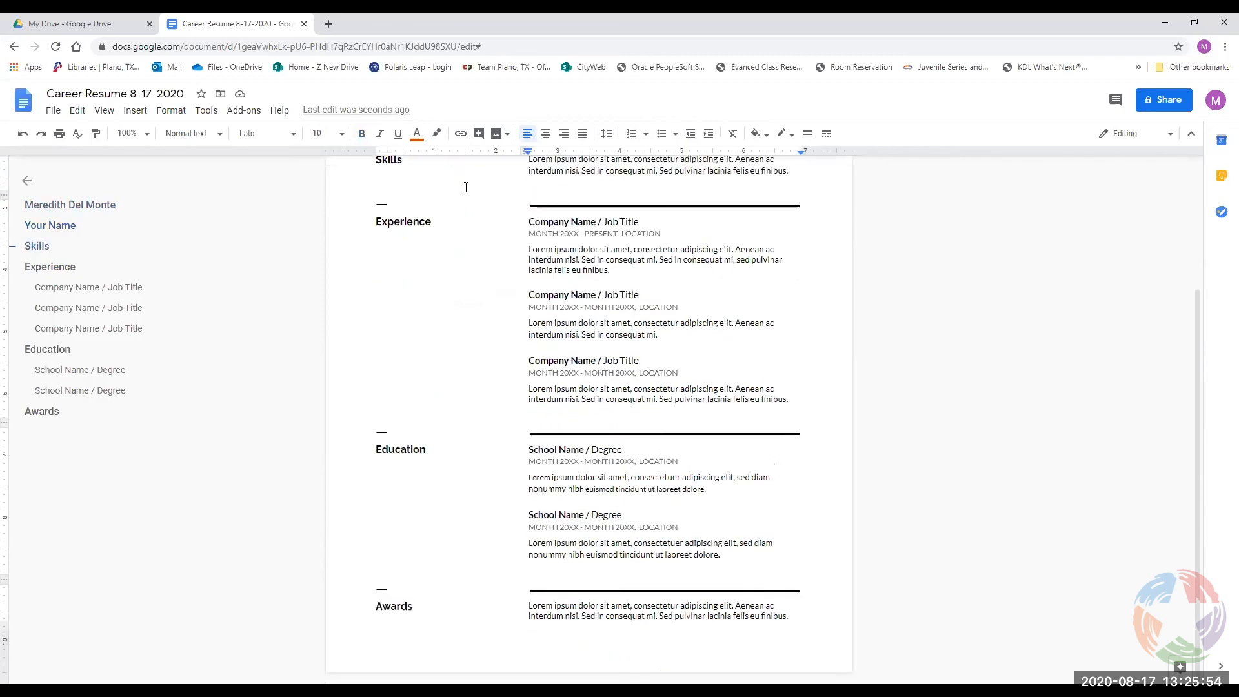
left_click(545, 640)
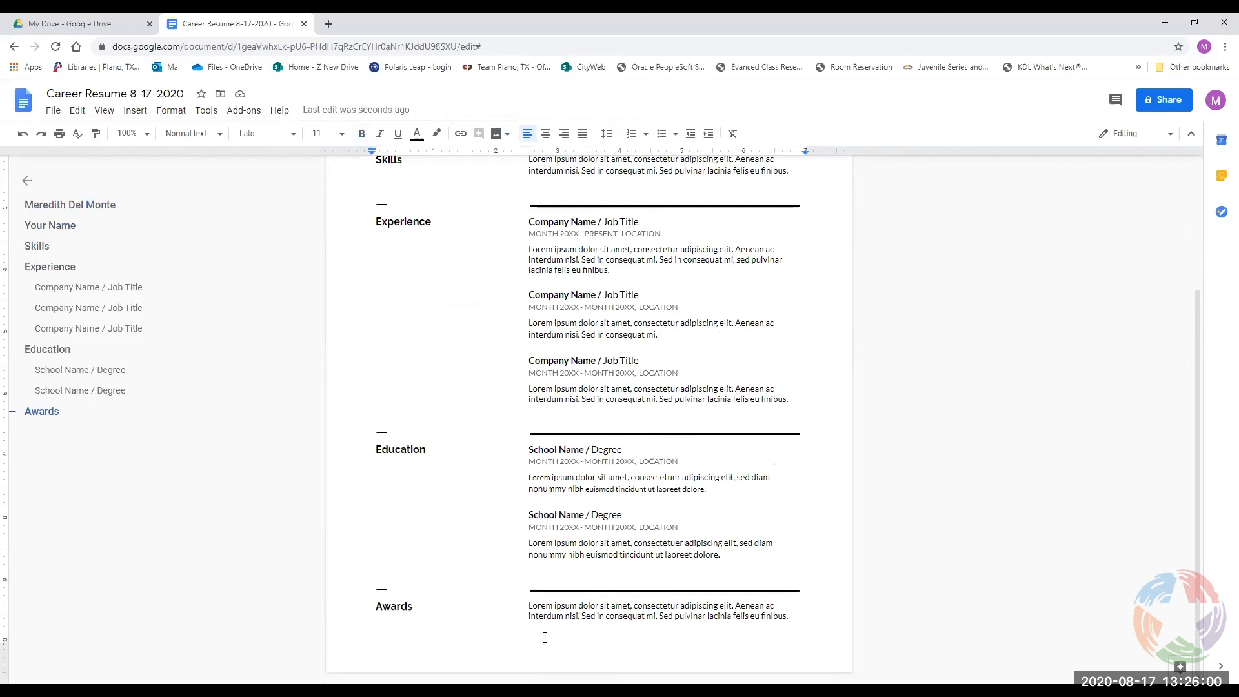
double_click(472, 642)
left_click(437, 640)
left_click(139, 112)
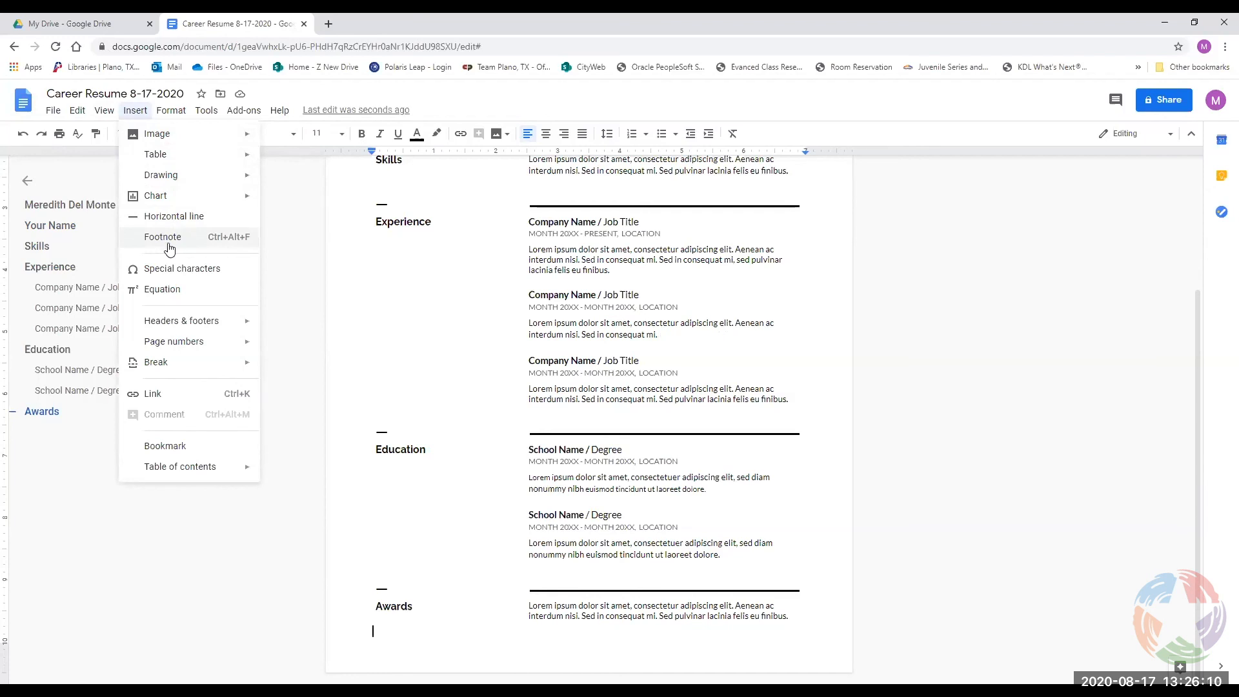
mouse_move(185, 324)
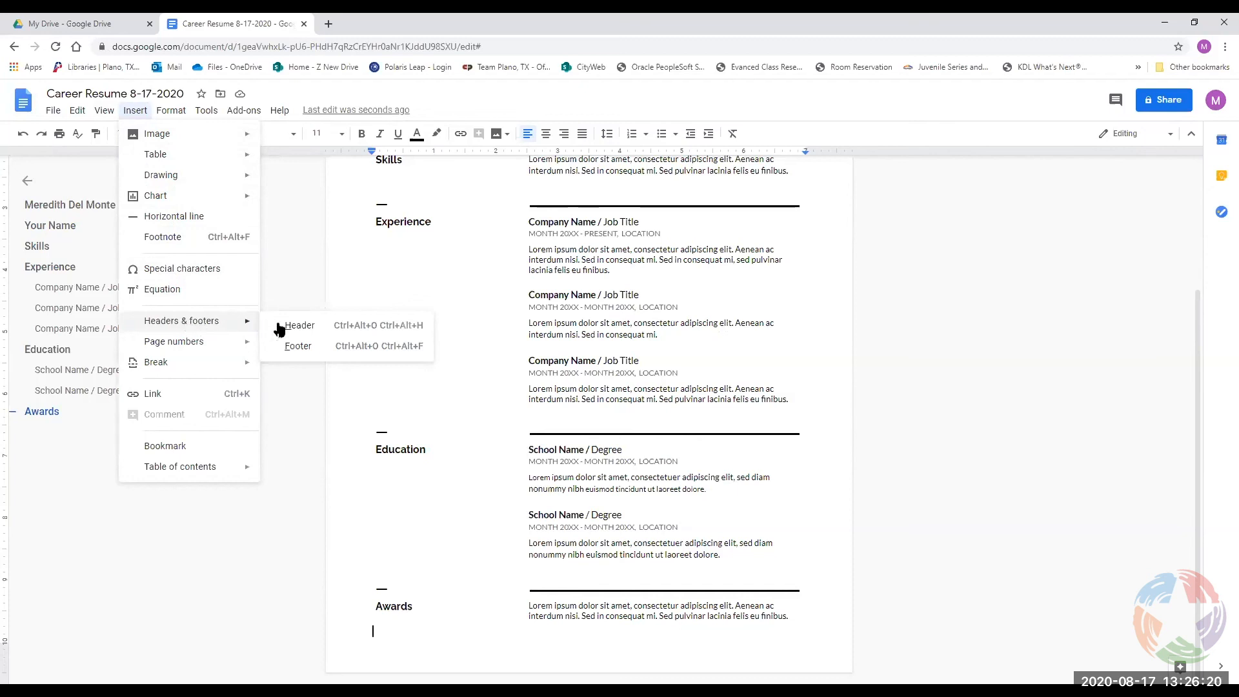
left_click(294, 346)
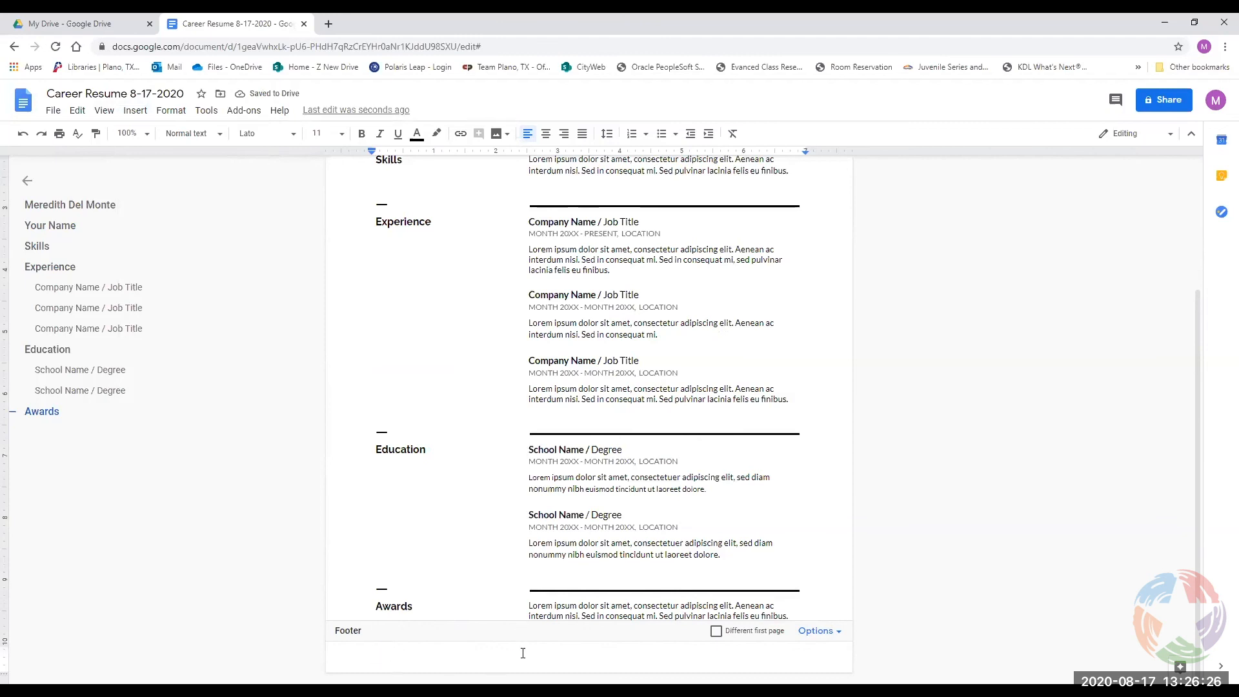
Add page numbers to the footer starting at 1, then close footer editing.
left_click(831, 632)
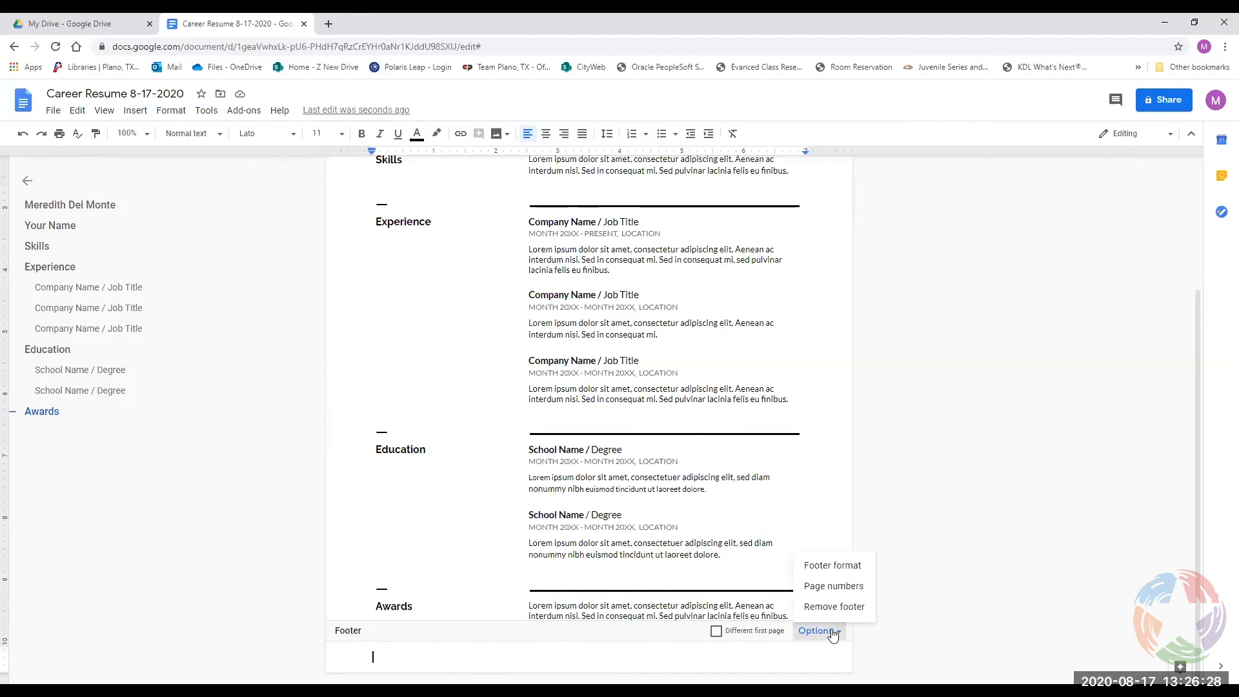
left_click(833, 586)
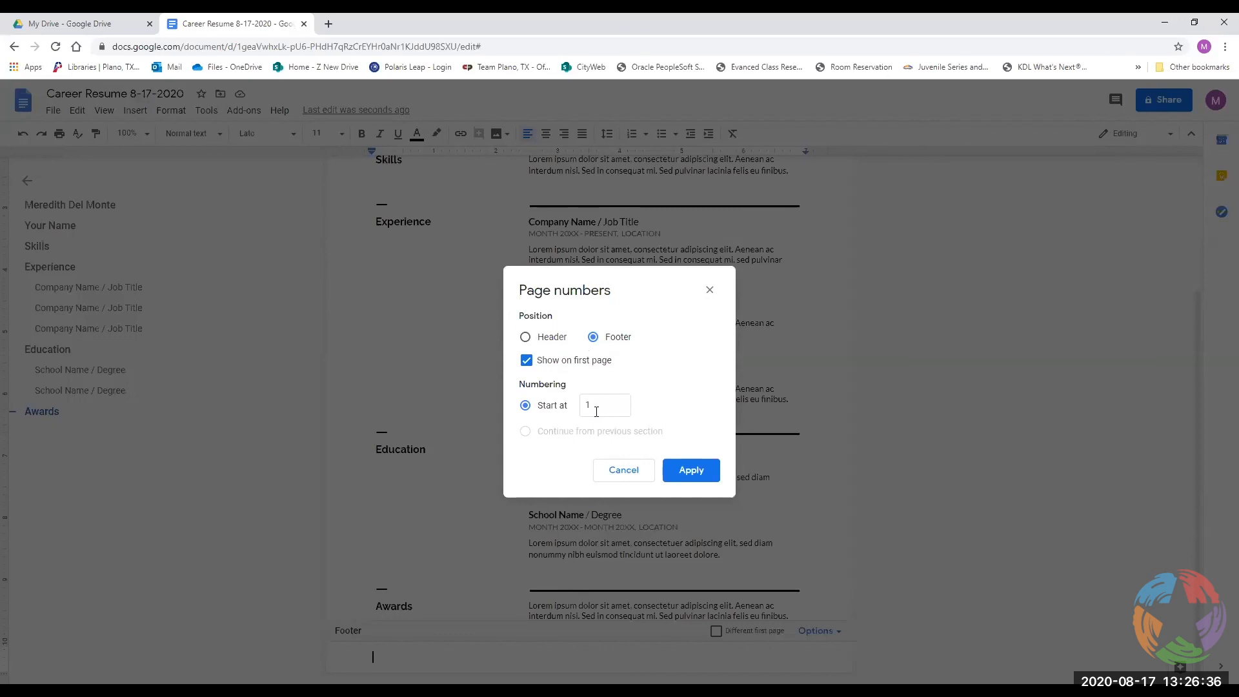
left_click(709, 471)
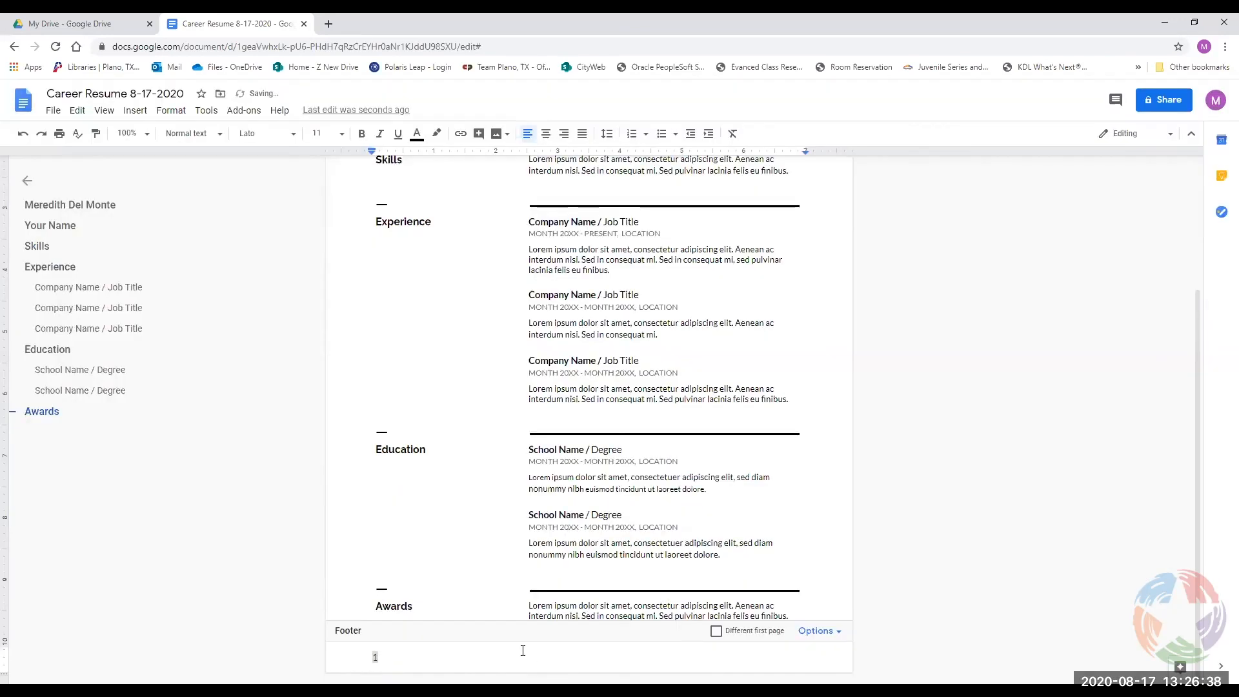
double_click(525, 652)
left_click(476, 551)
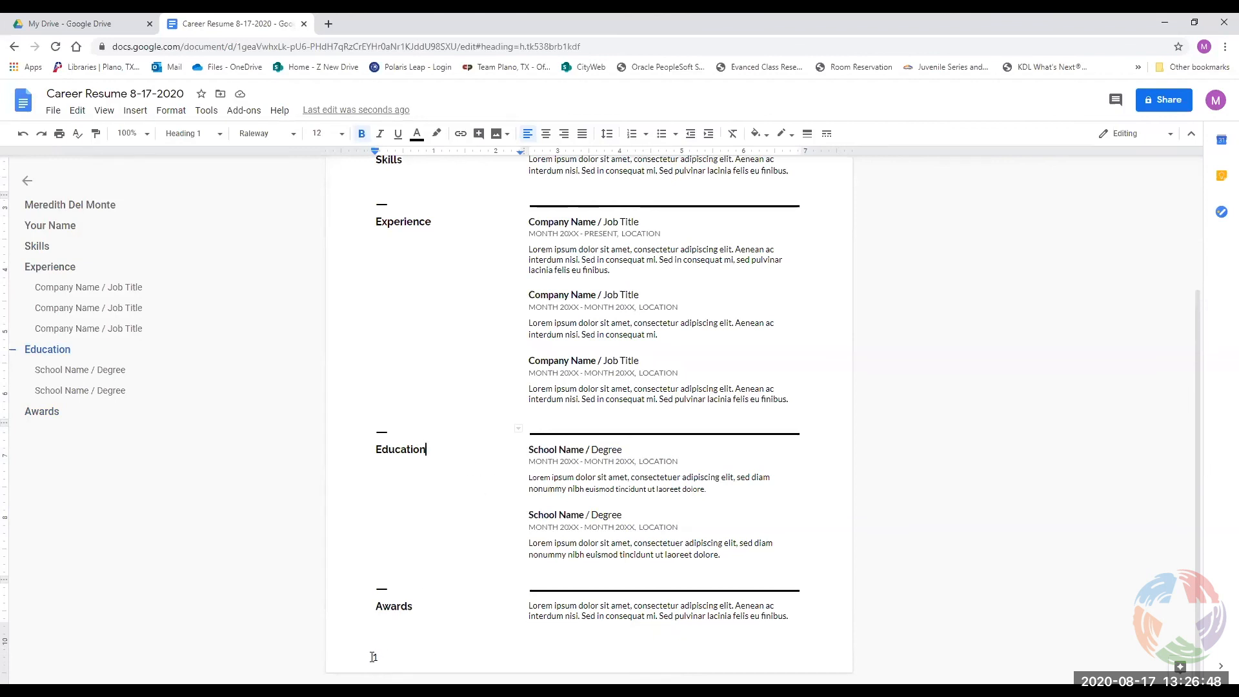
left_click(478, 658)
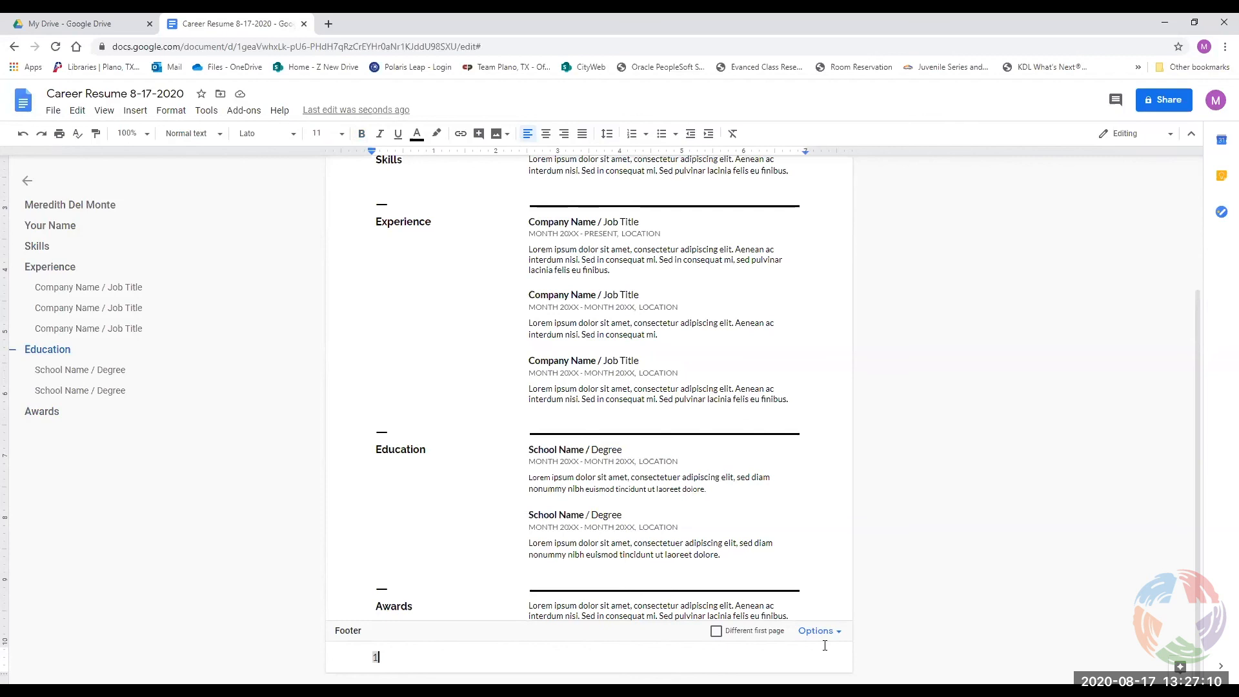
left_click(816, 583)
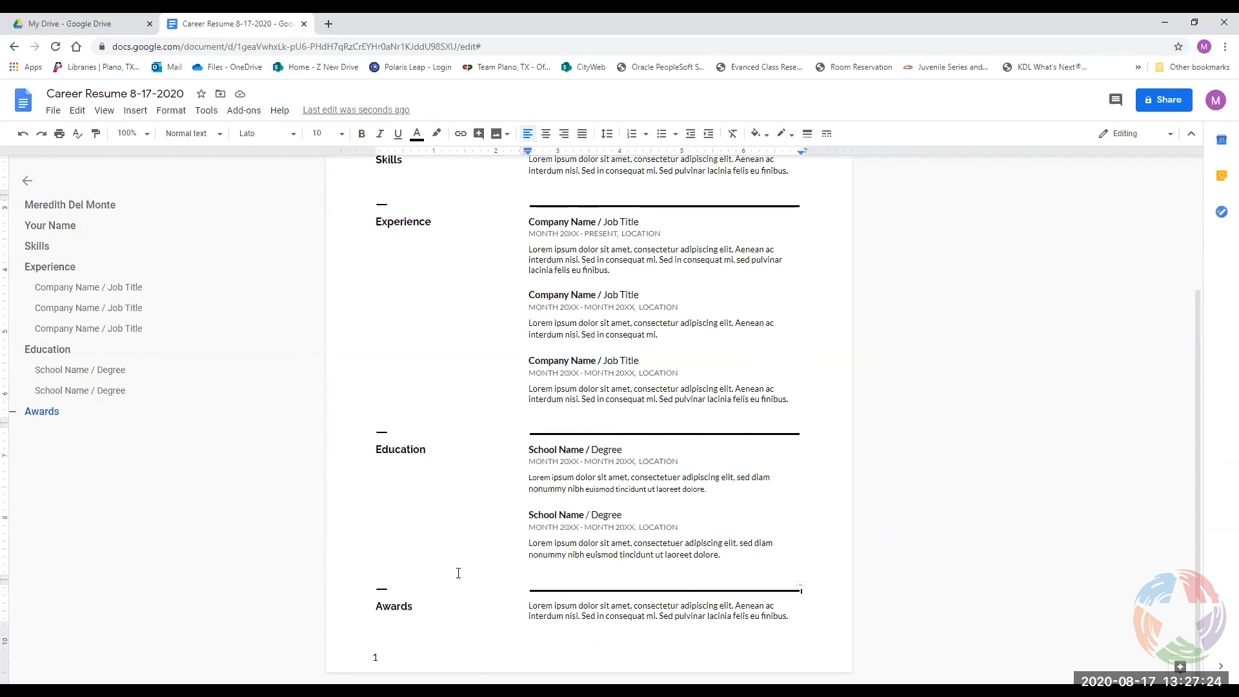
Cut the Lorem ipsum placeholder paragraph out of the Skills section.
scroll(488, 506, "up", 3)
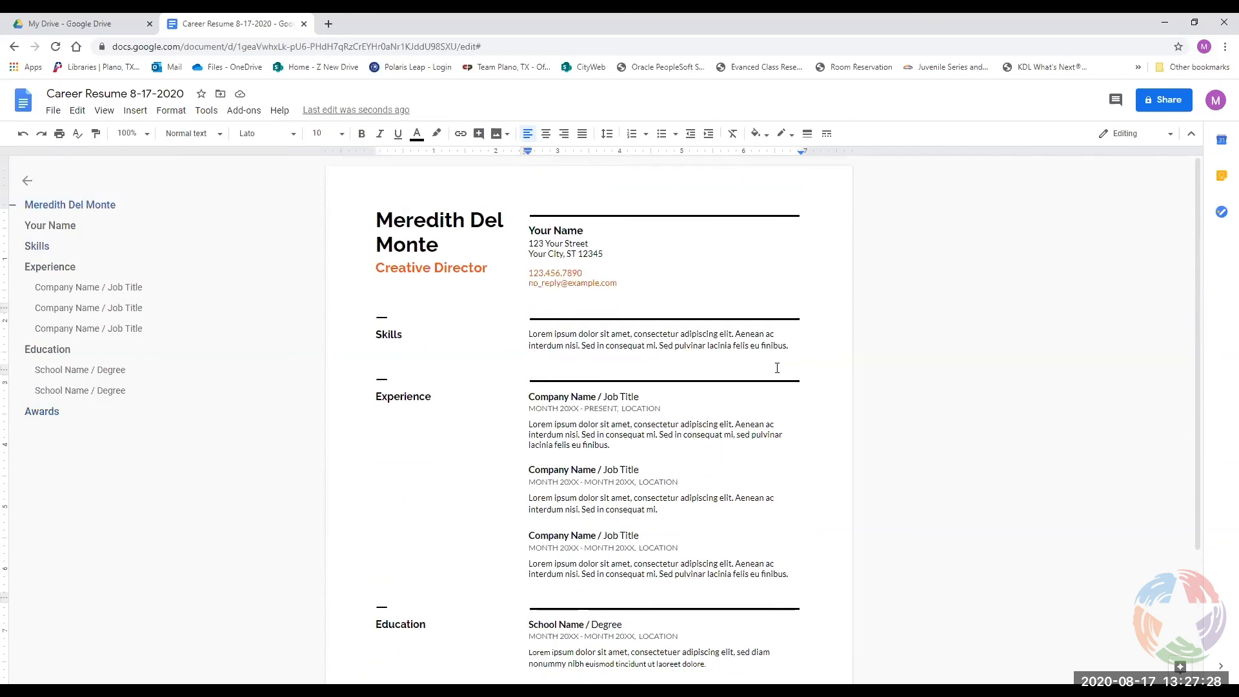
left_click_drag(788, 345, 529, 335)
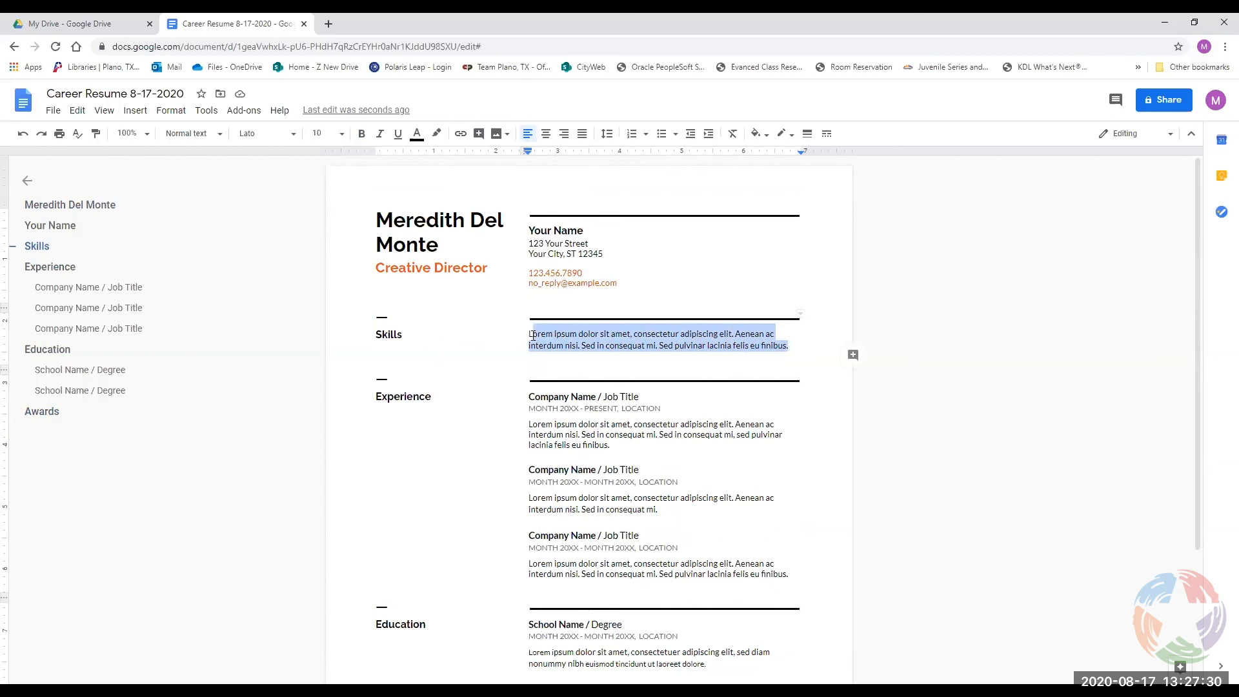
right_click(550, 339)
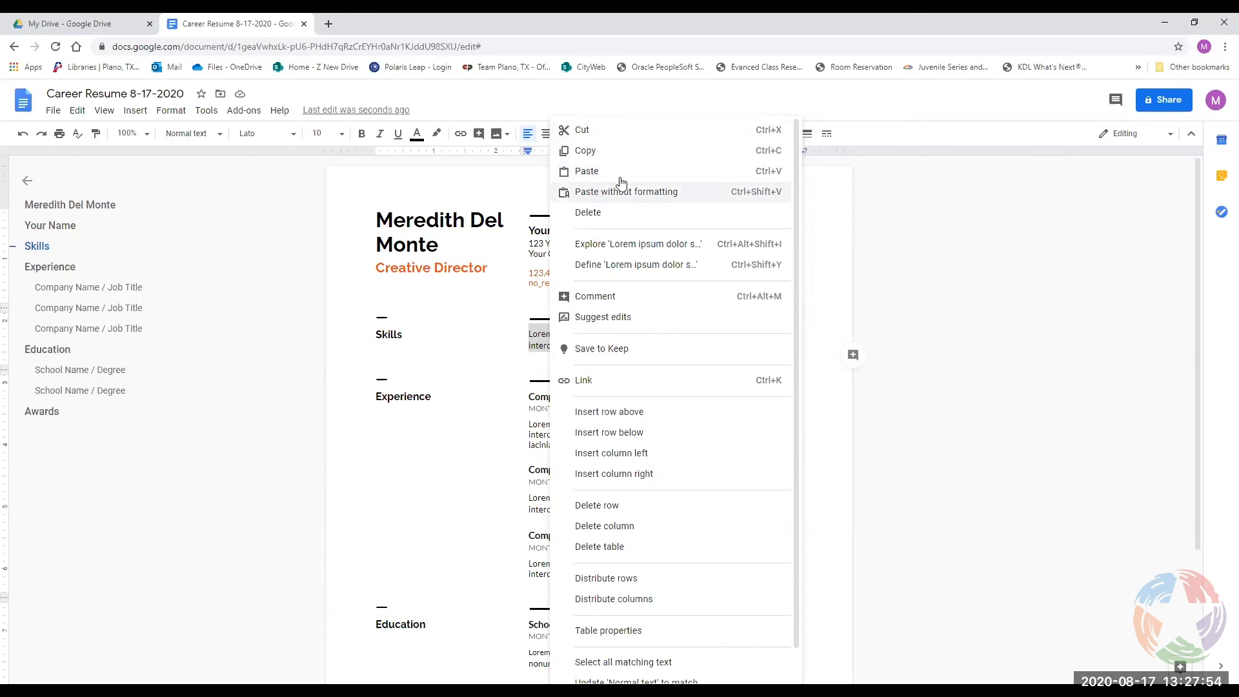
left_click(602, 133)
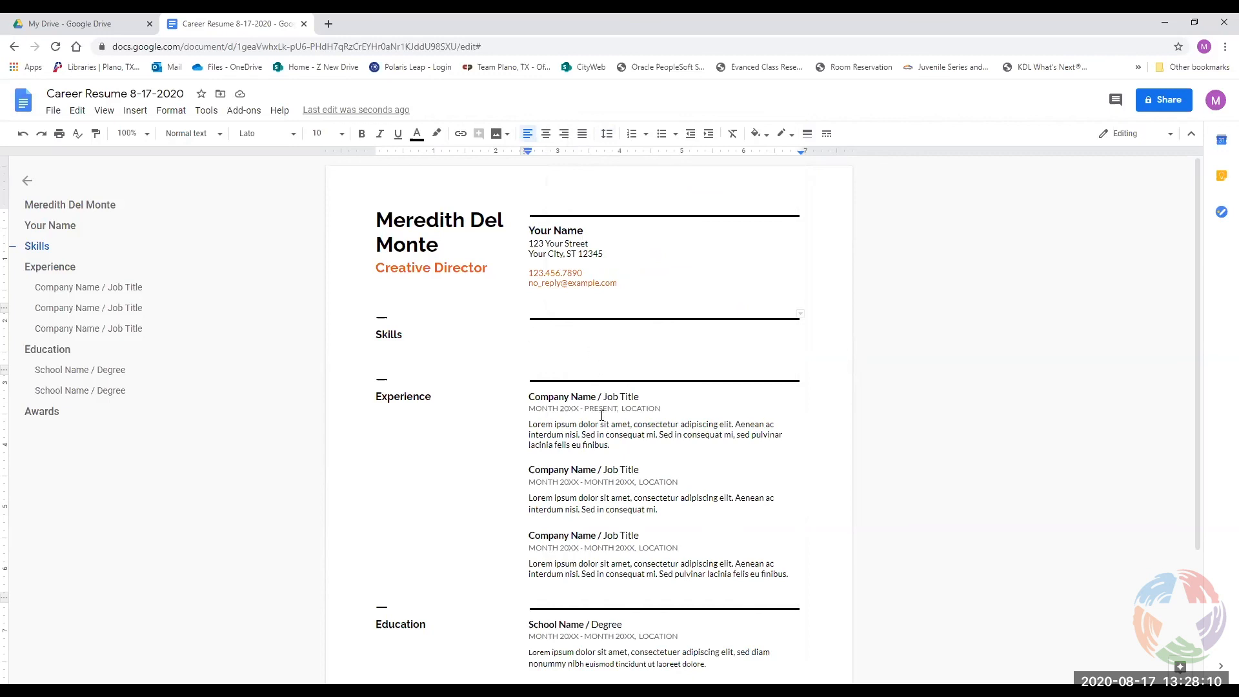
Move the first job's Lorem ipsum paragraph onto a new line after the third job's 'finibus.'.
left_click_drag(611, 445, 528, 428)
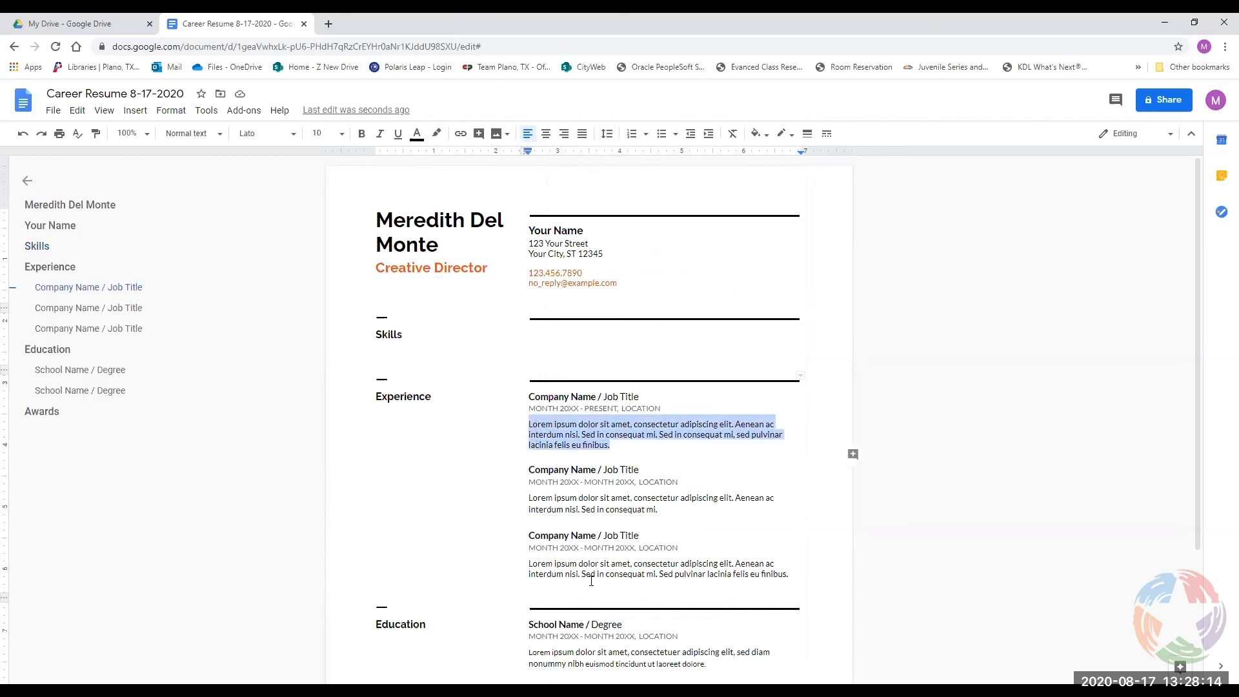
right_click(582, 442)
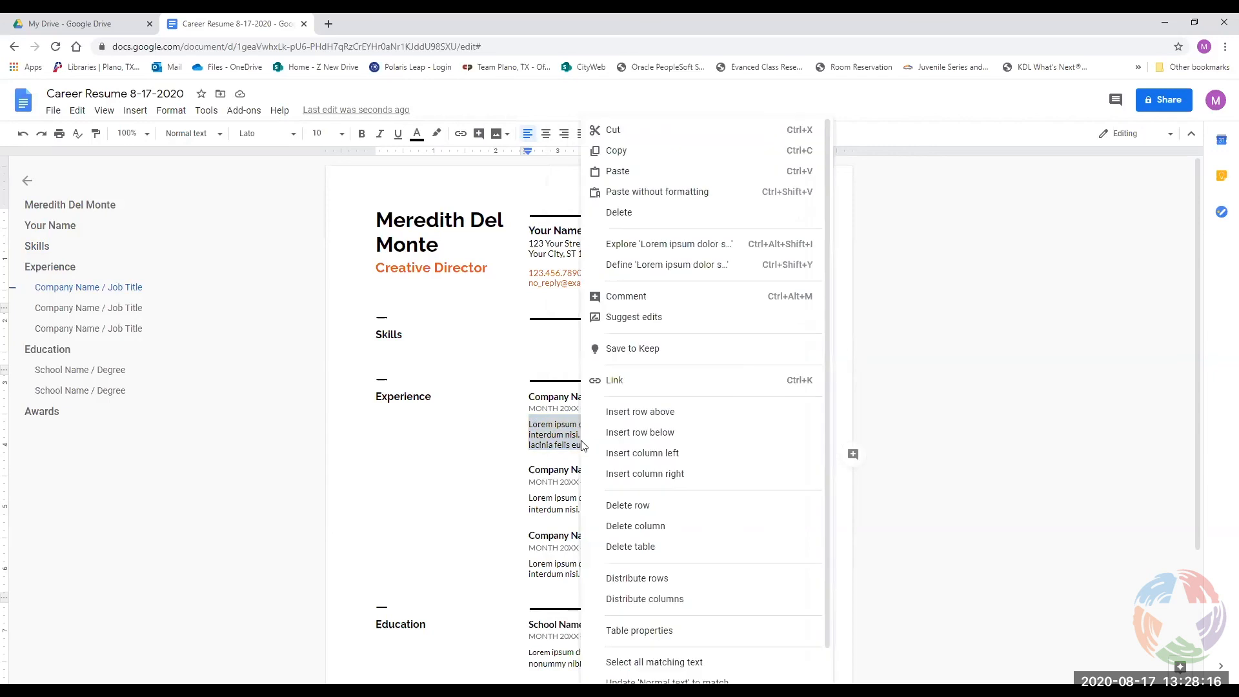
left_click(656, 133)
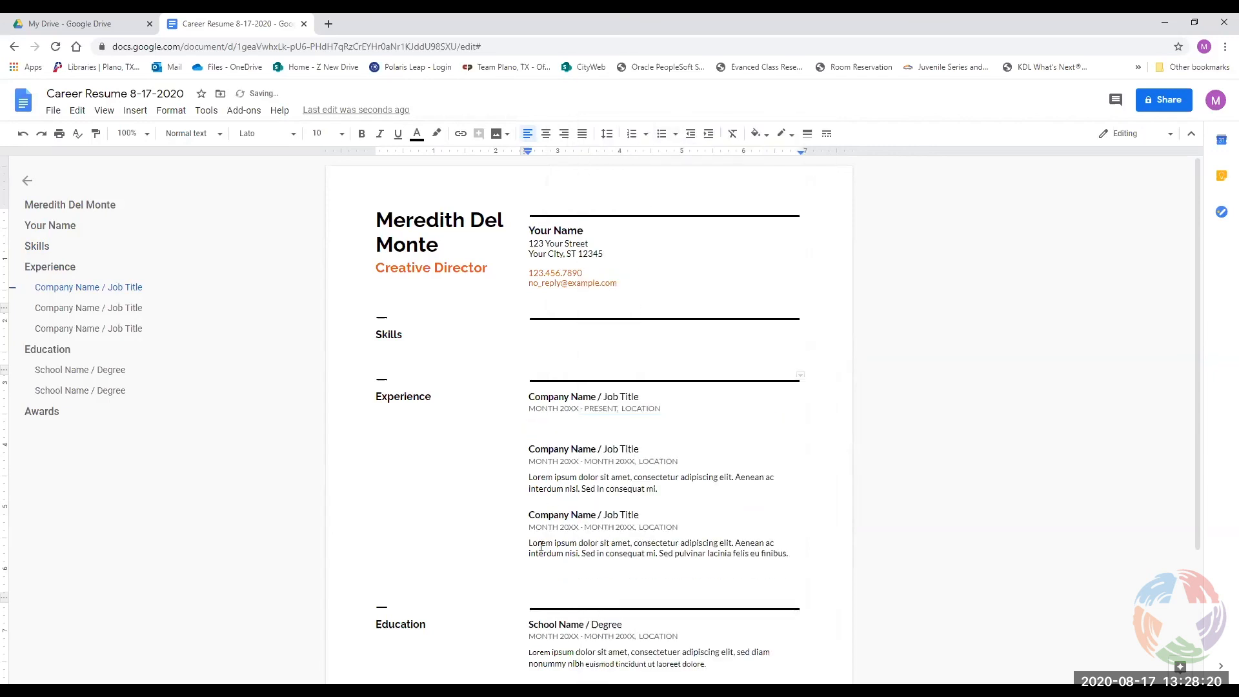
left_click(803, 553)
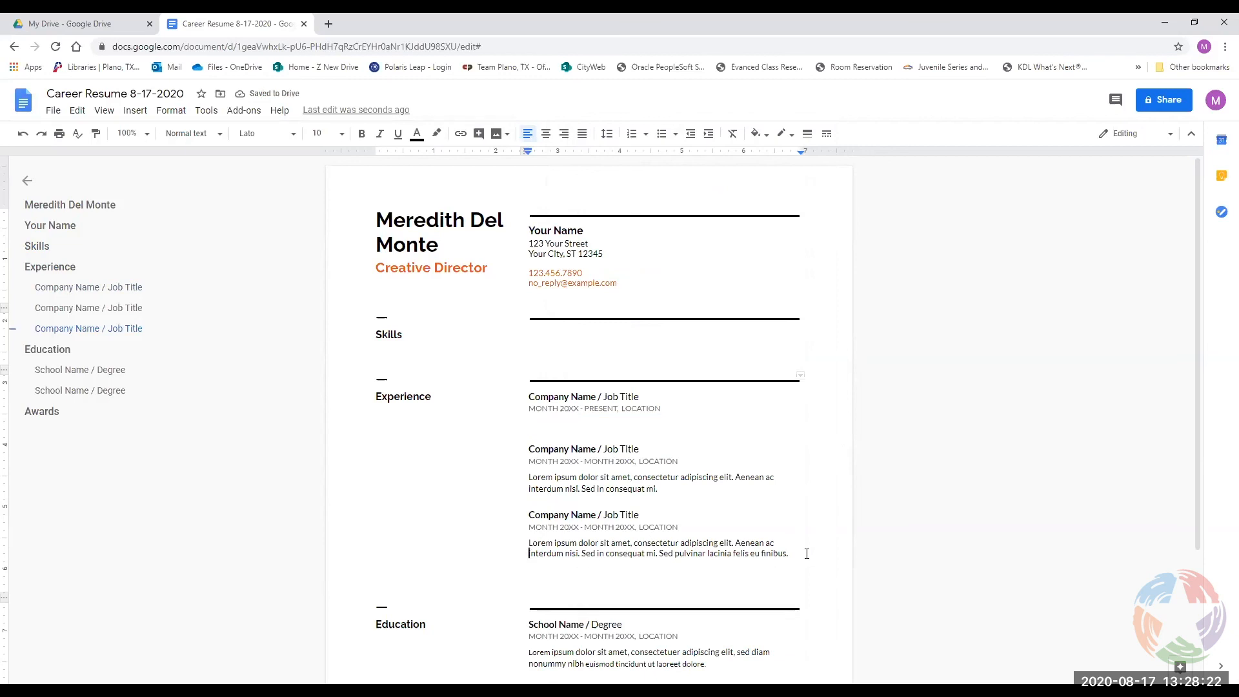
key("Return")
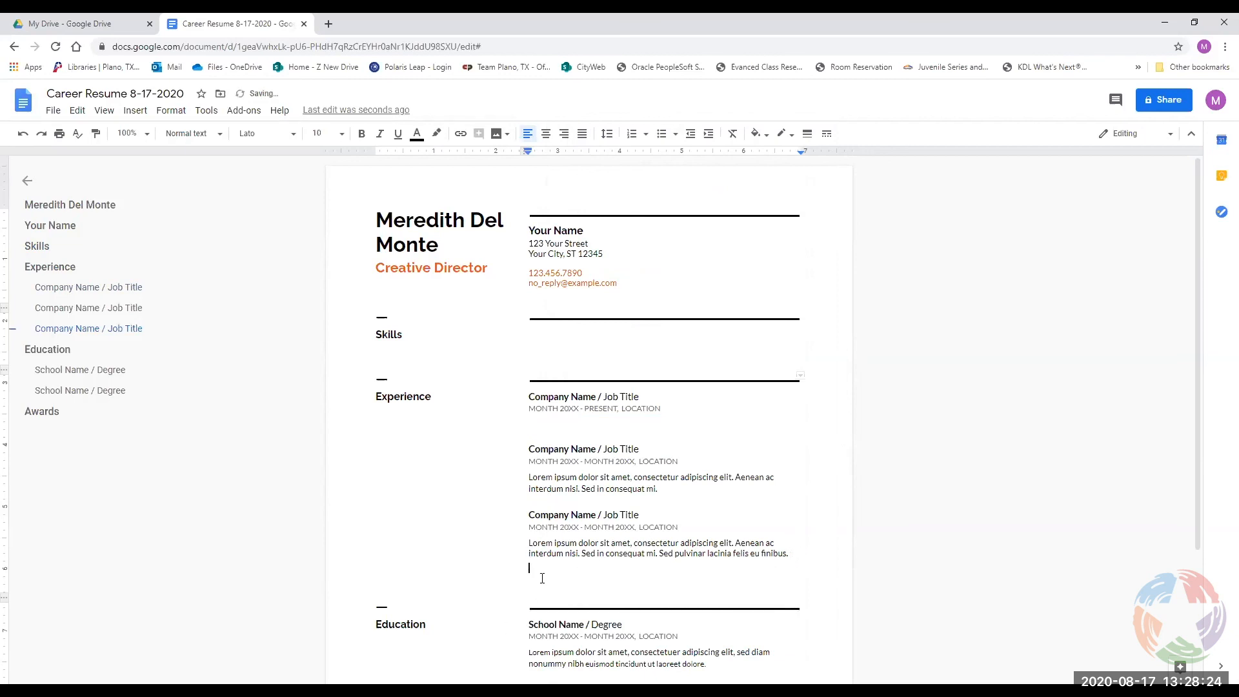
right_click(539, 574)
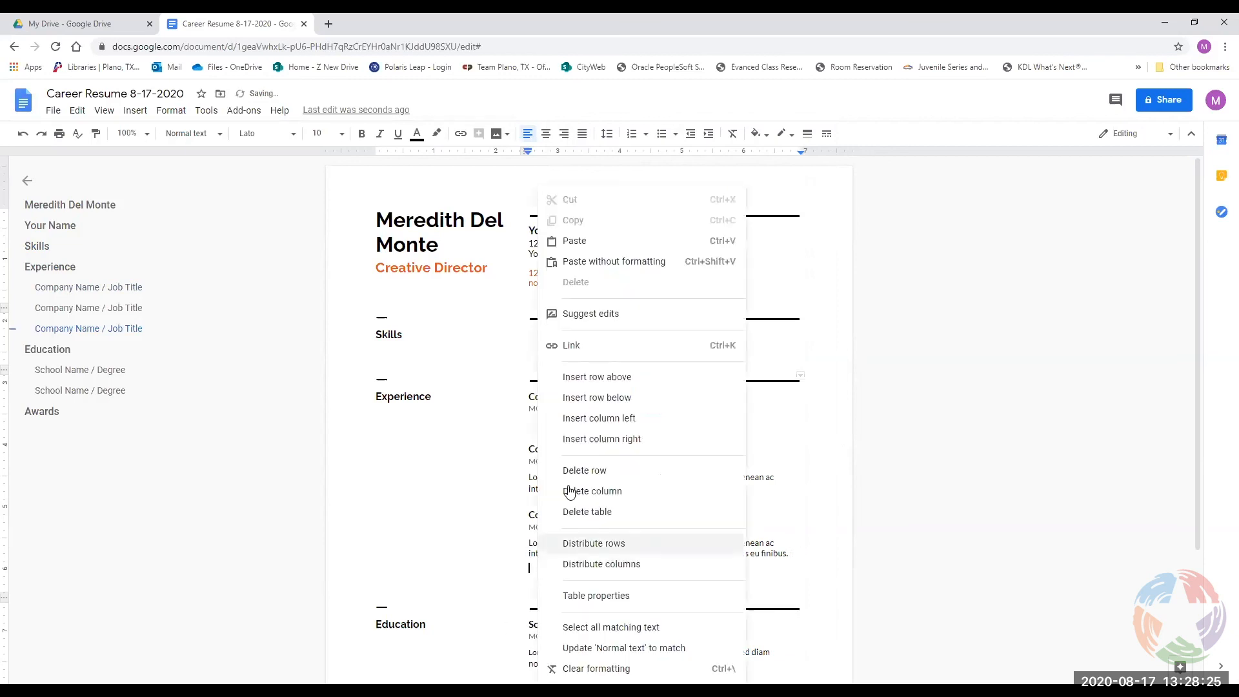
left_click(575, 240)
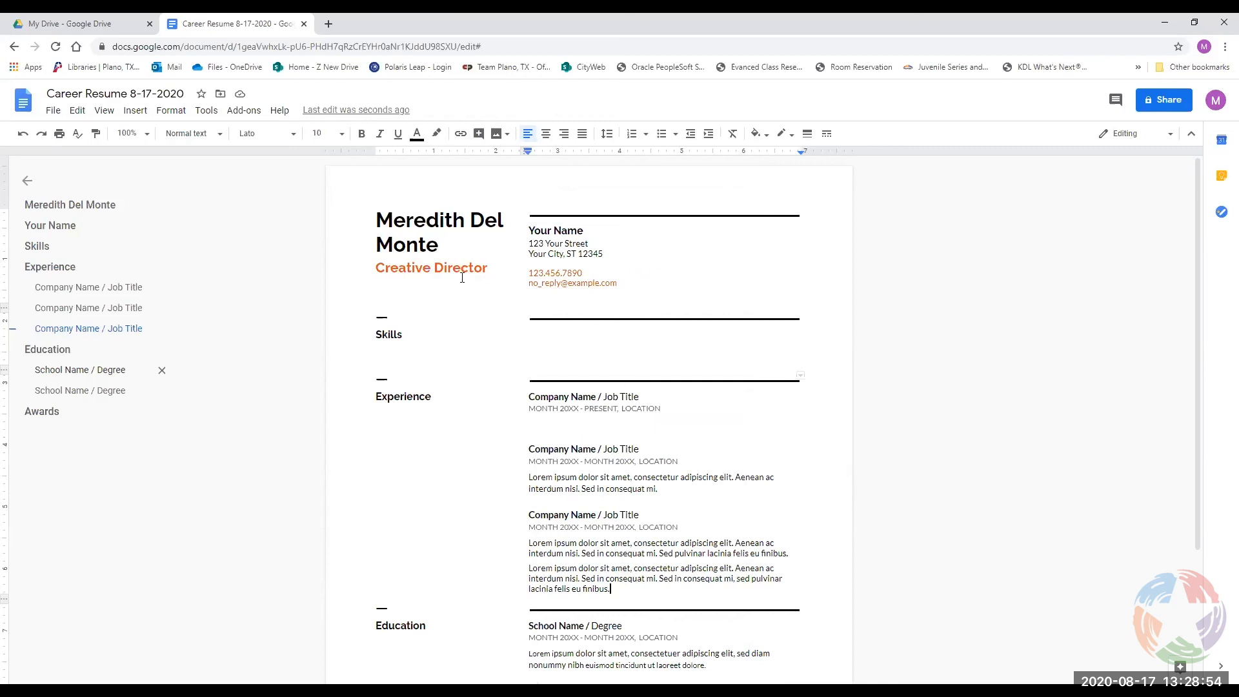
left_click(451, 254)
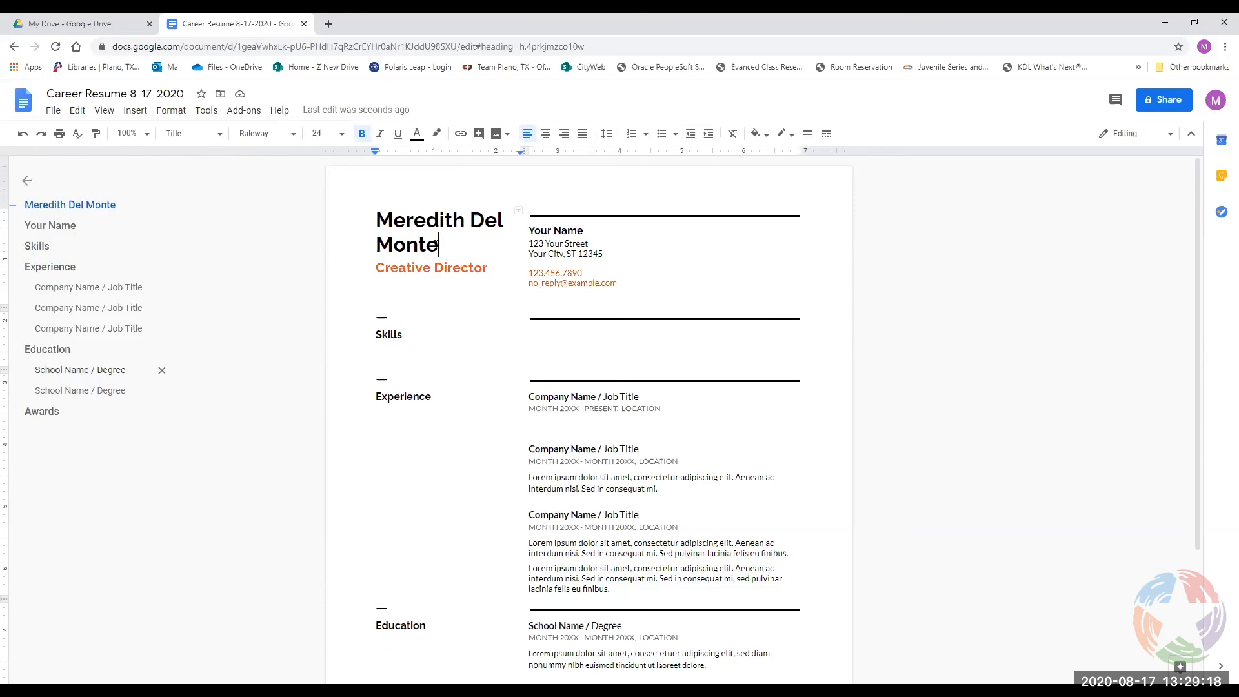
left_click(536, 271)
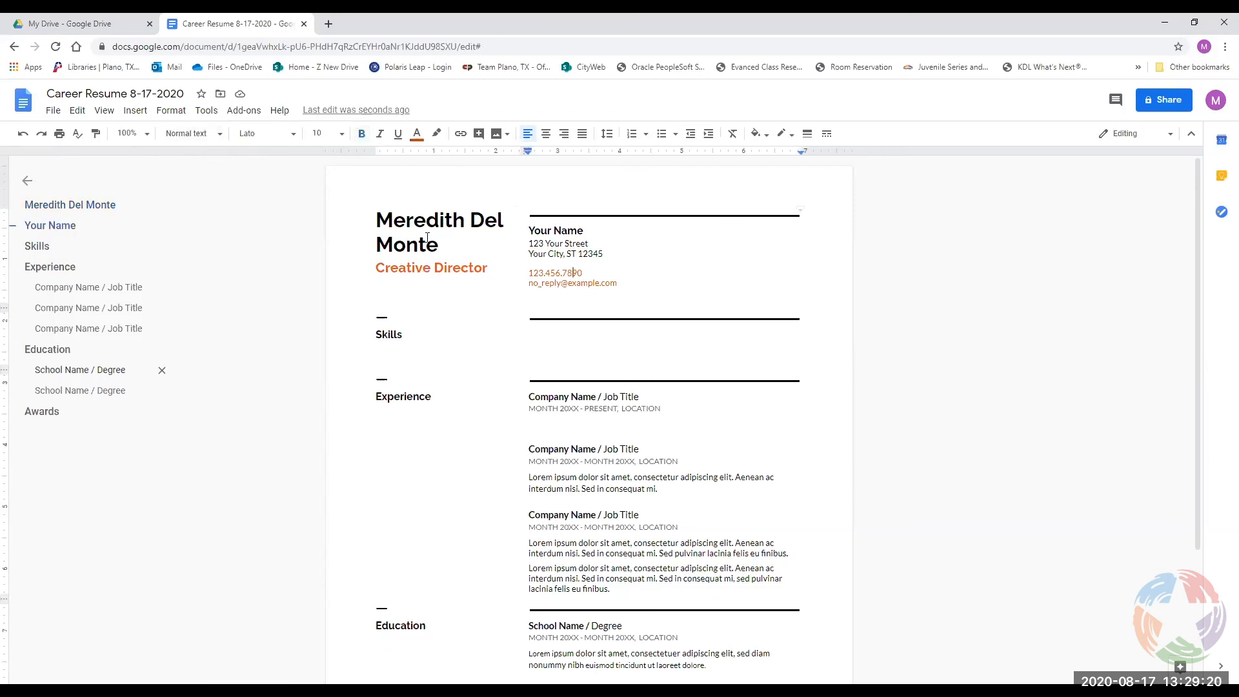
From My Drive, create a new blank Google Docs document.
left_click(78, 26)
left_click(37, 148)
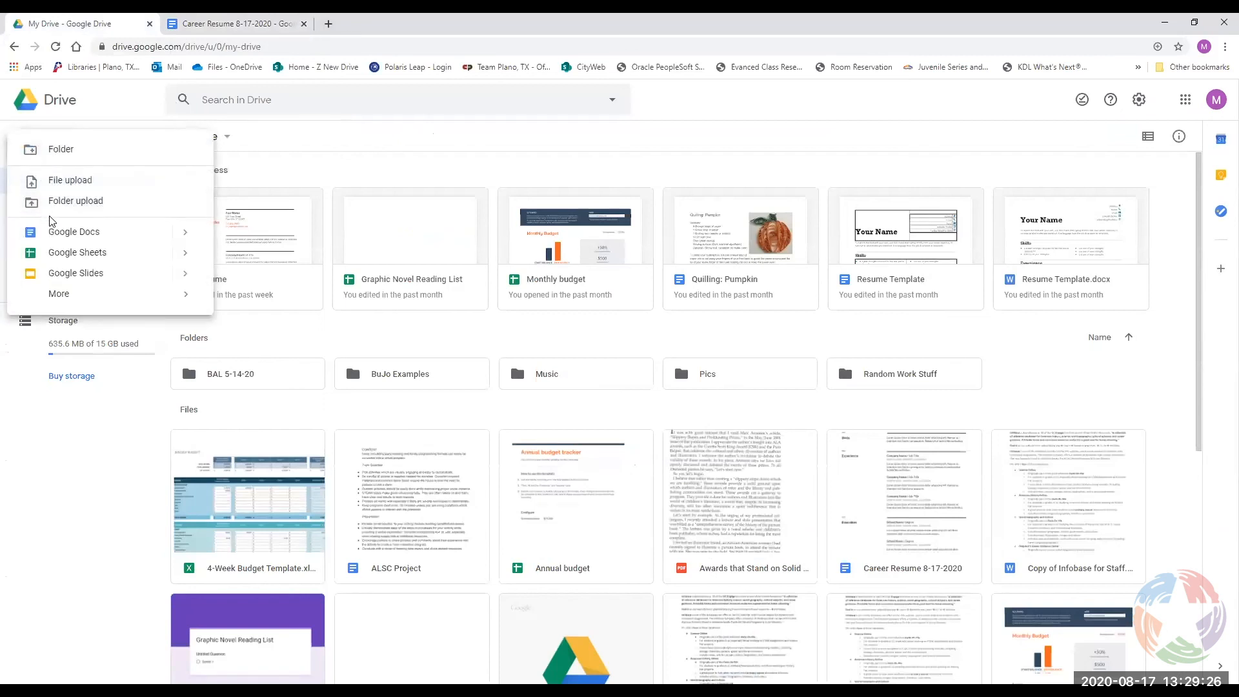
left_click(64, 234)
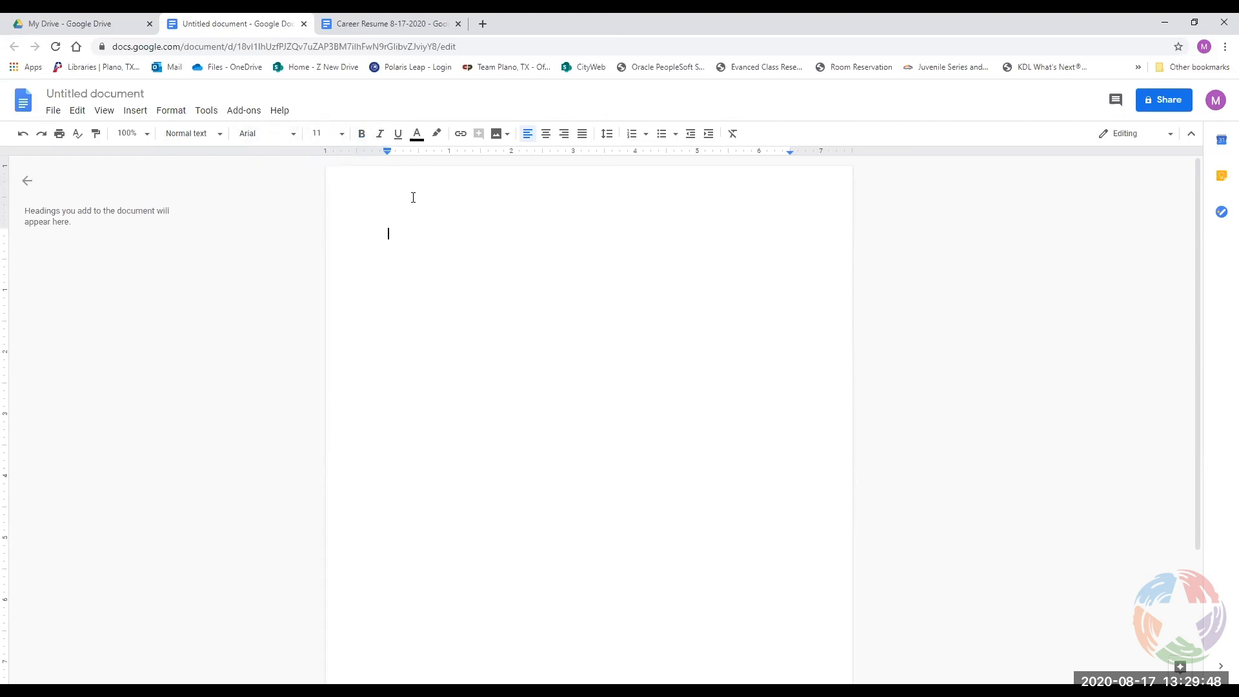
Scroll through the font list and close it with Arial still selected.
left_click(294, 138)
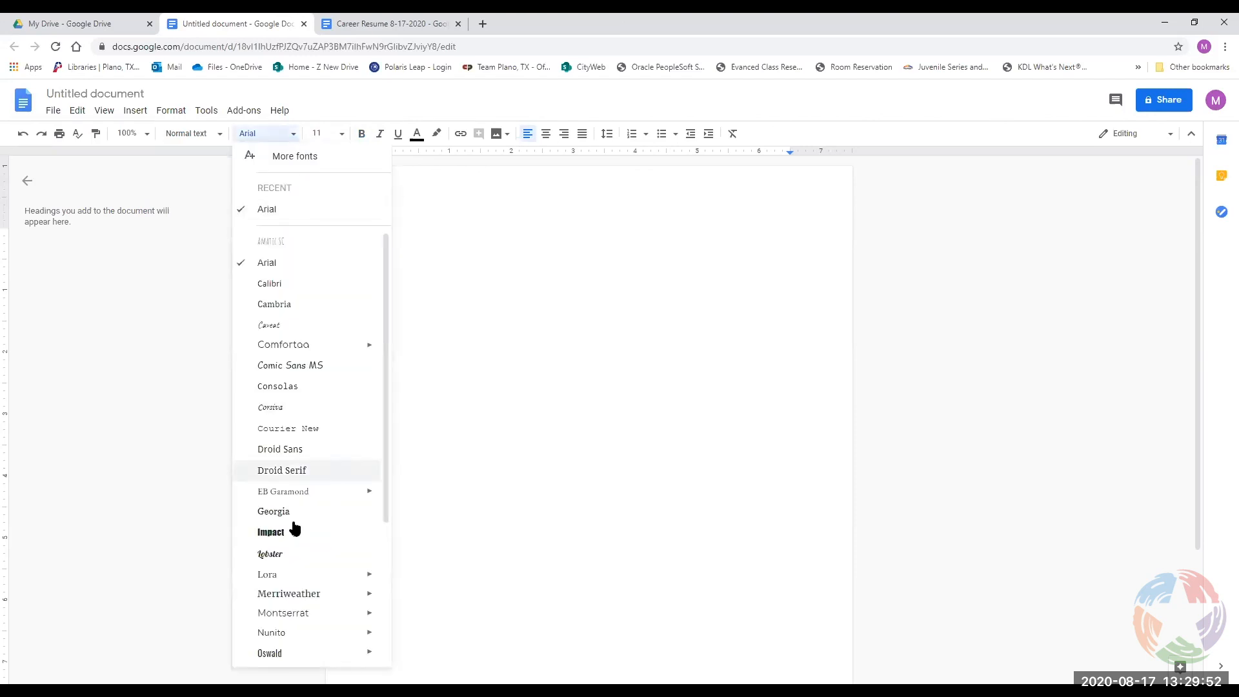
scroll(293, 461, "down", 2)
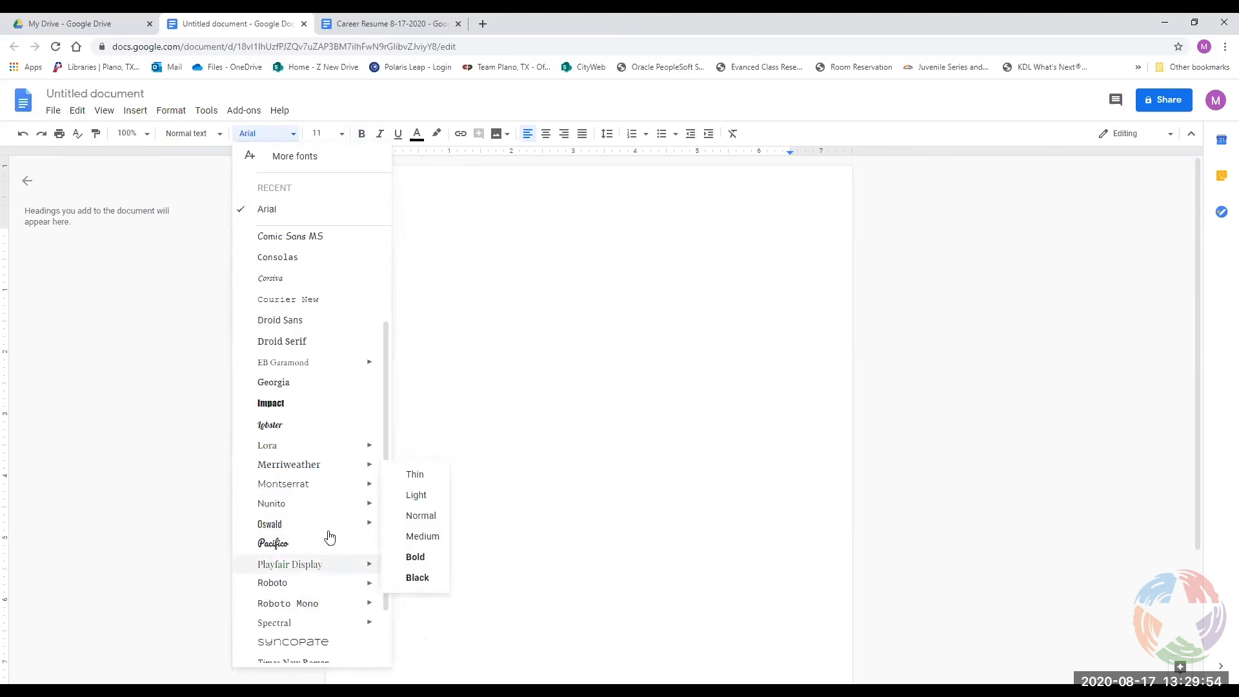
scroll(322, 490, "up", 1)
mouse_move(324, 395)
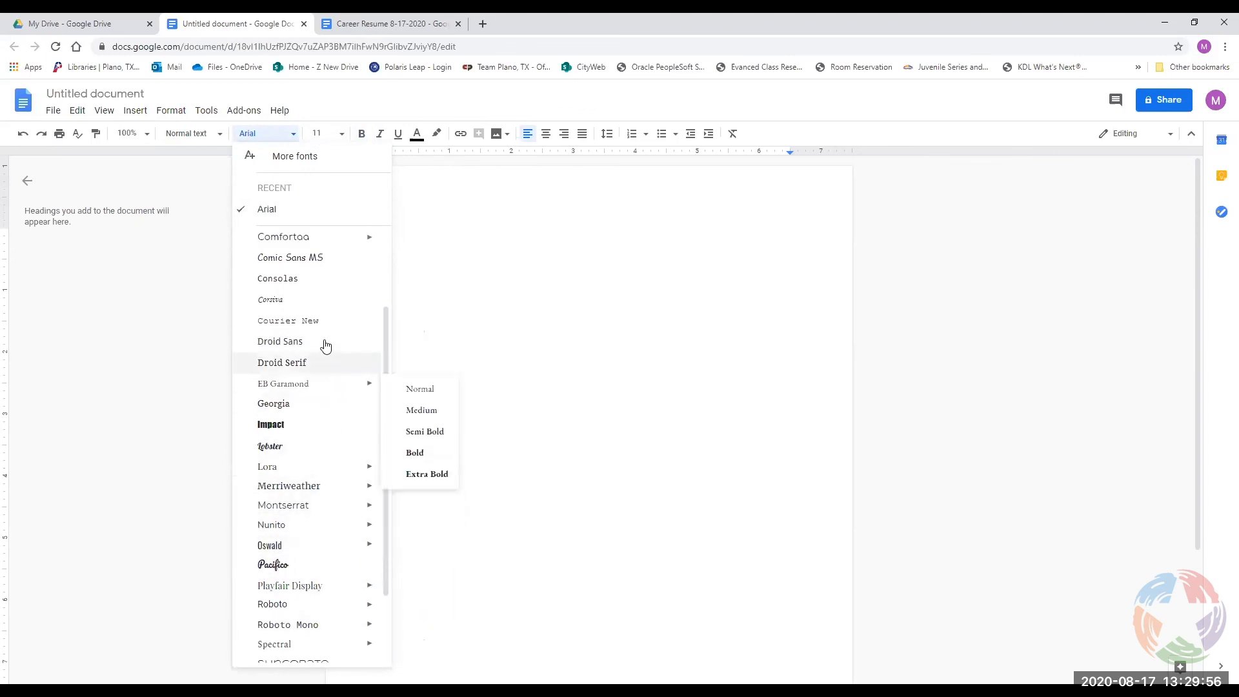
scroll(312, 258, "up", 1)
mouse_move(312, 240)
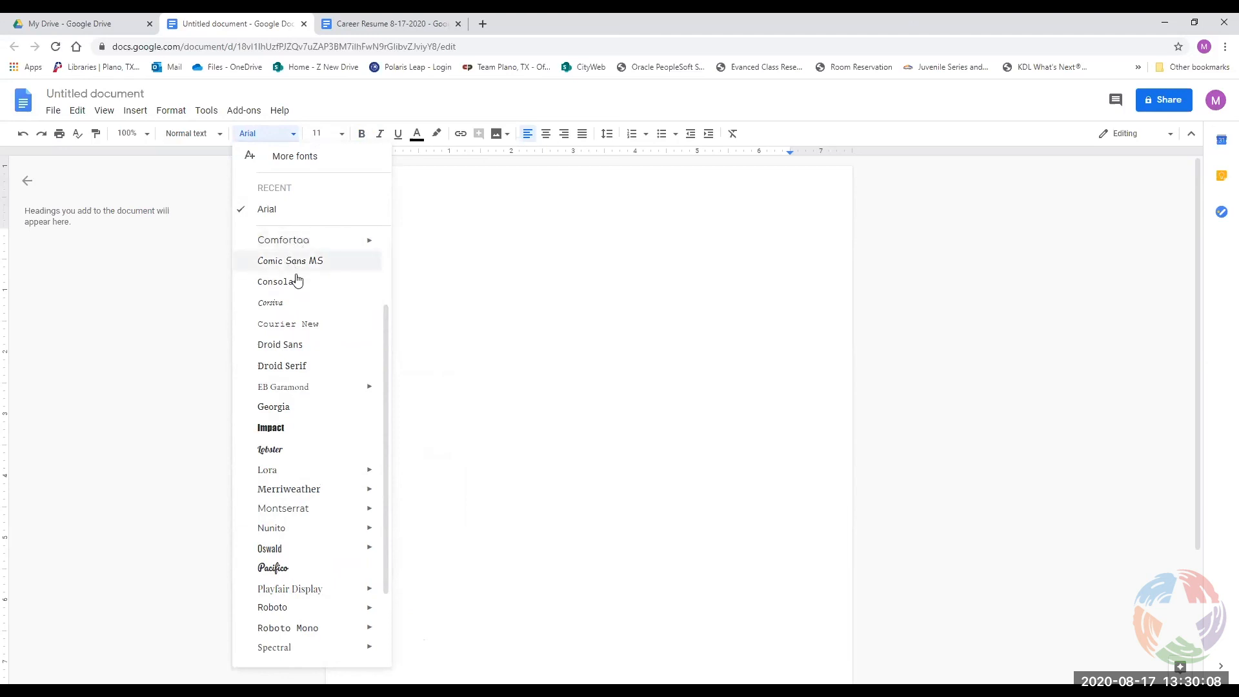
mouse_move(316, 466)
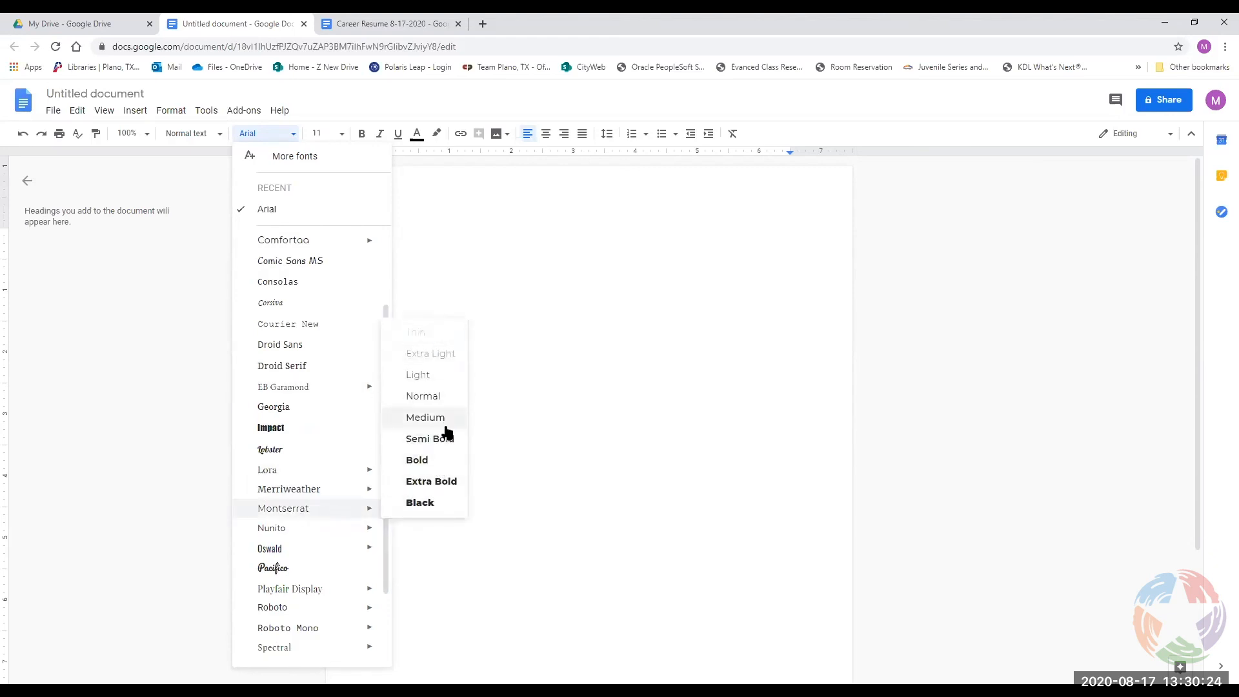
mouse_move(325, 629)
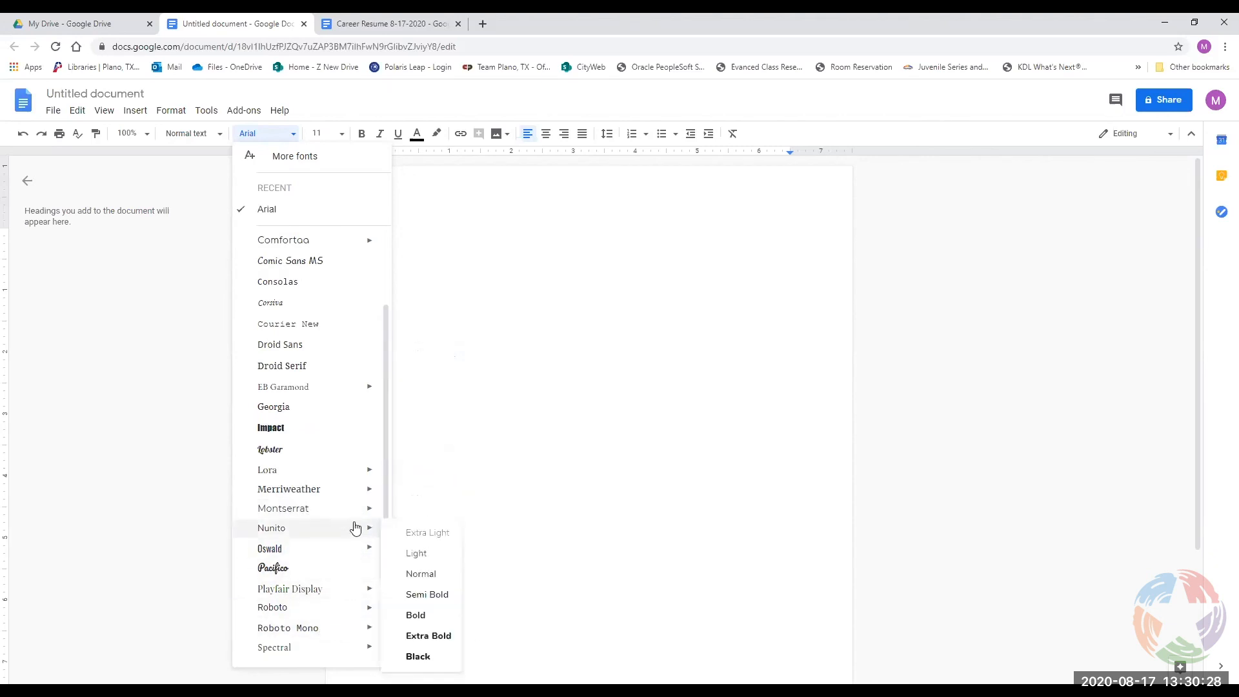
mouse_move(349, 494)
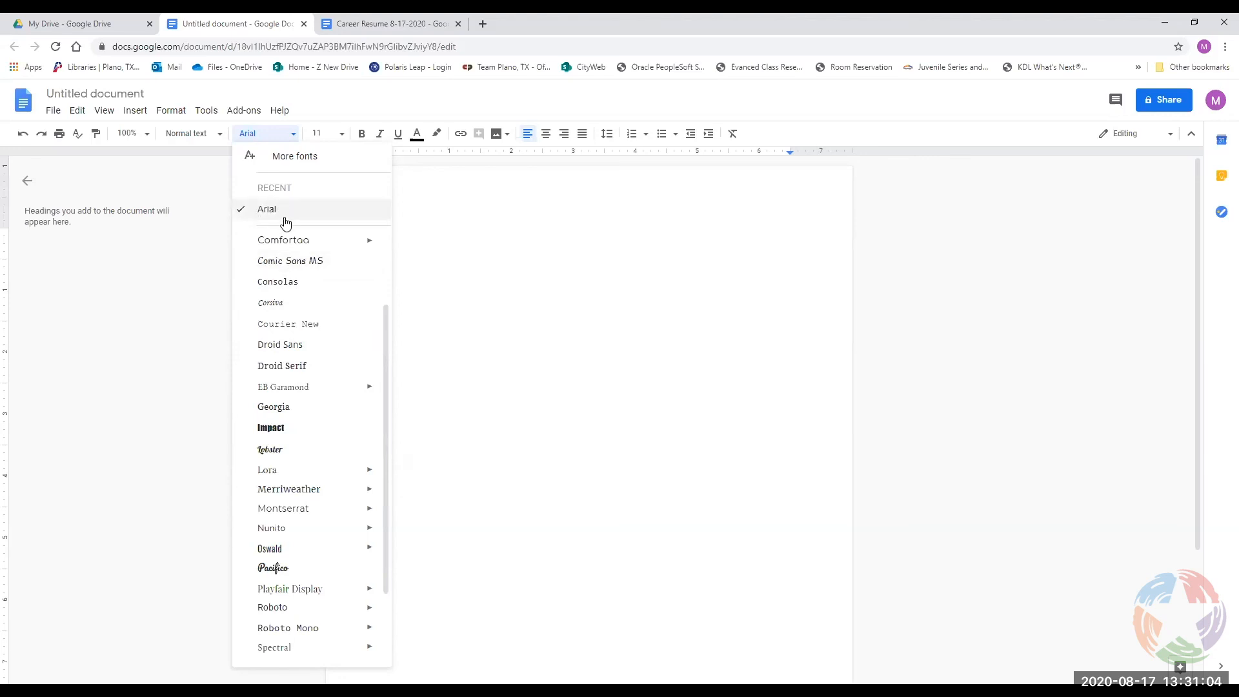
left_click(575, 393)
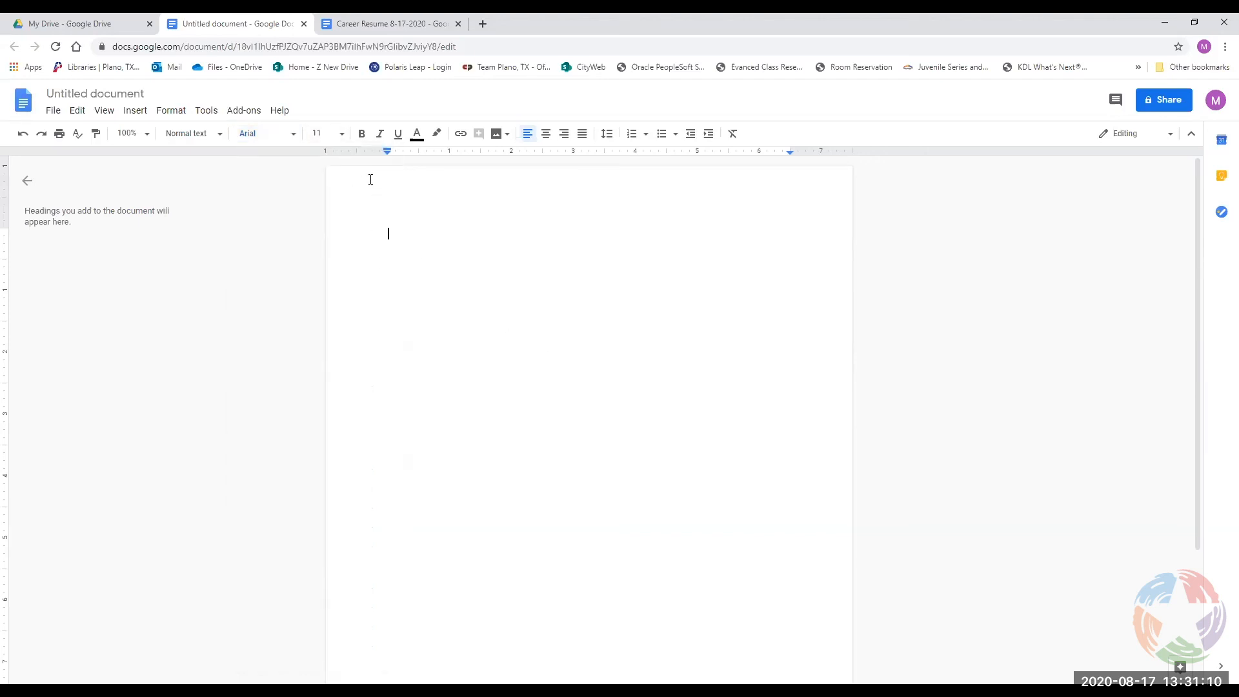
Open the font size dropdown list.
left_click(343, 136)
left_click(343, 137)
left_click(343, 137)
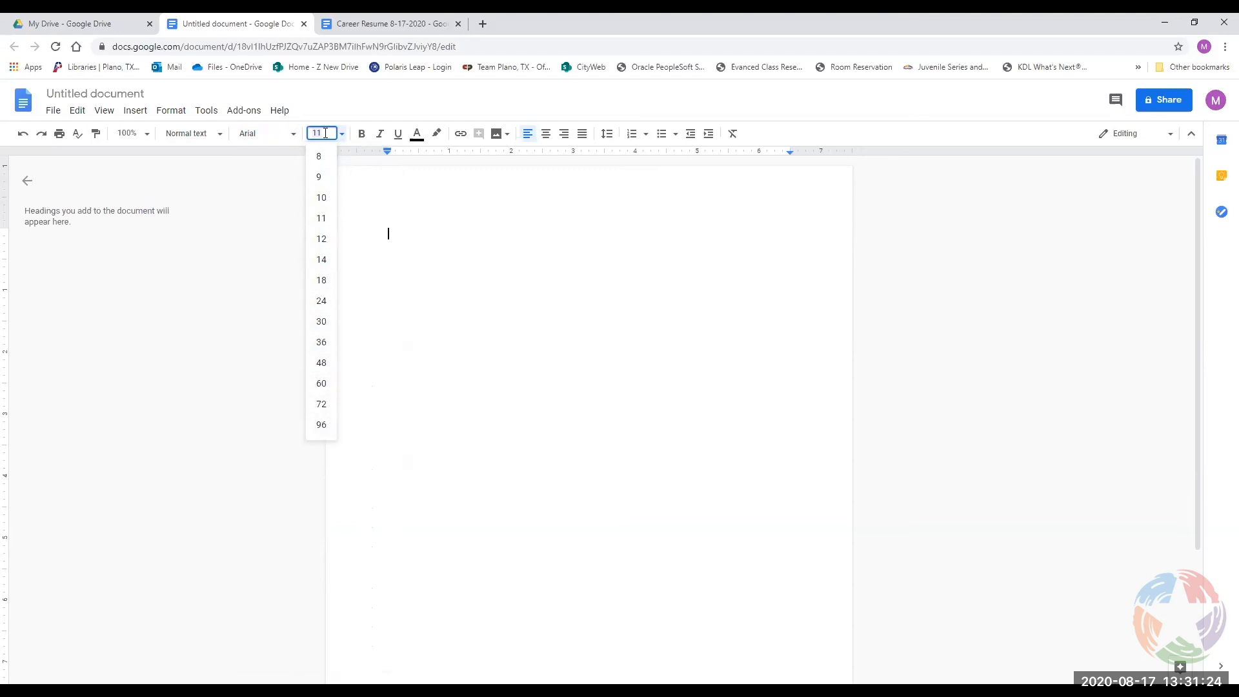
Delete the 11 from the font size box.
key("BackSpace")
key("BackSpace")
Set the font size to 15 and type 'Hello world' on the page.
type("15")
key("Return")
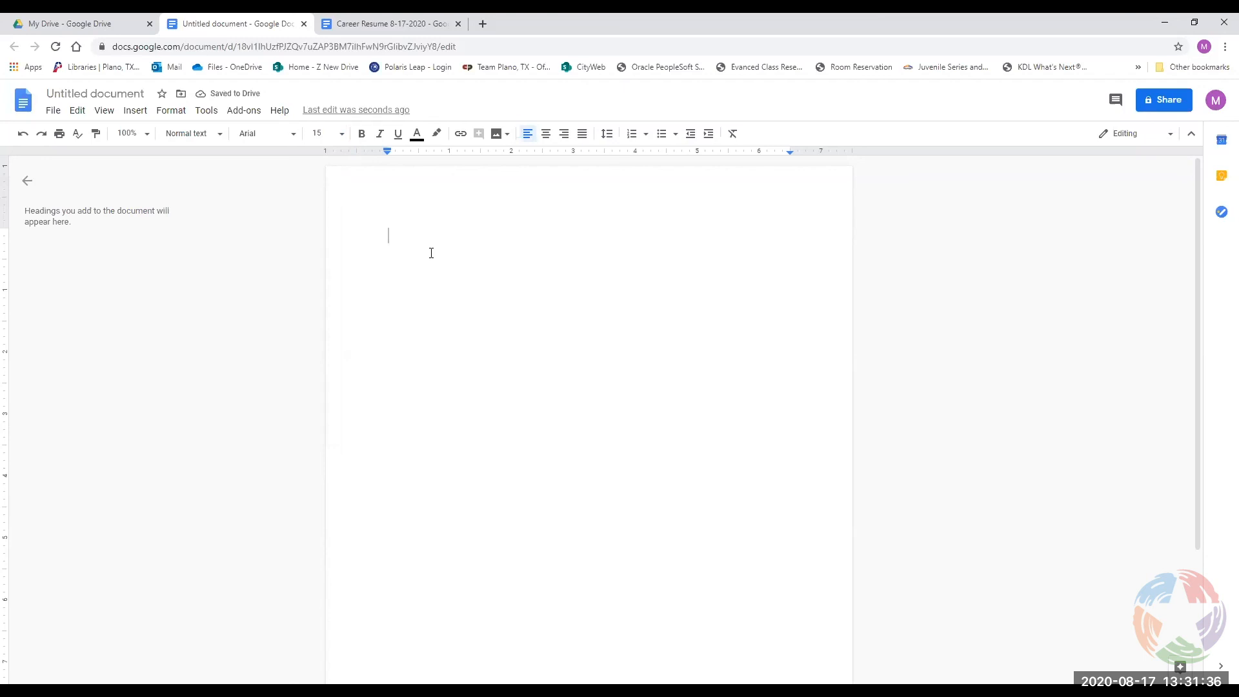
type("Hello world")
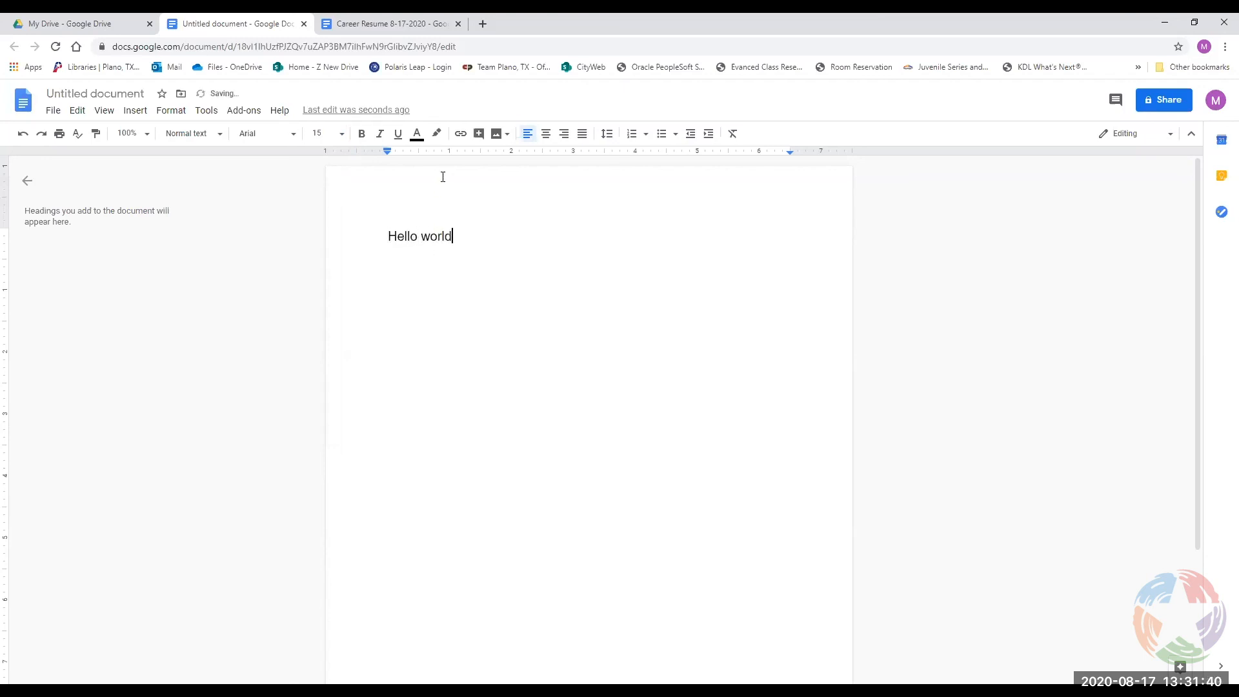
Select the 'Hello world' text and bring up the text formatting options.
left_click_drag(466, 250, 387, 235)
right_click(392, 234)
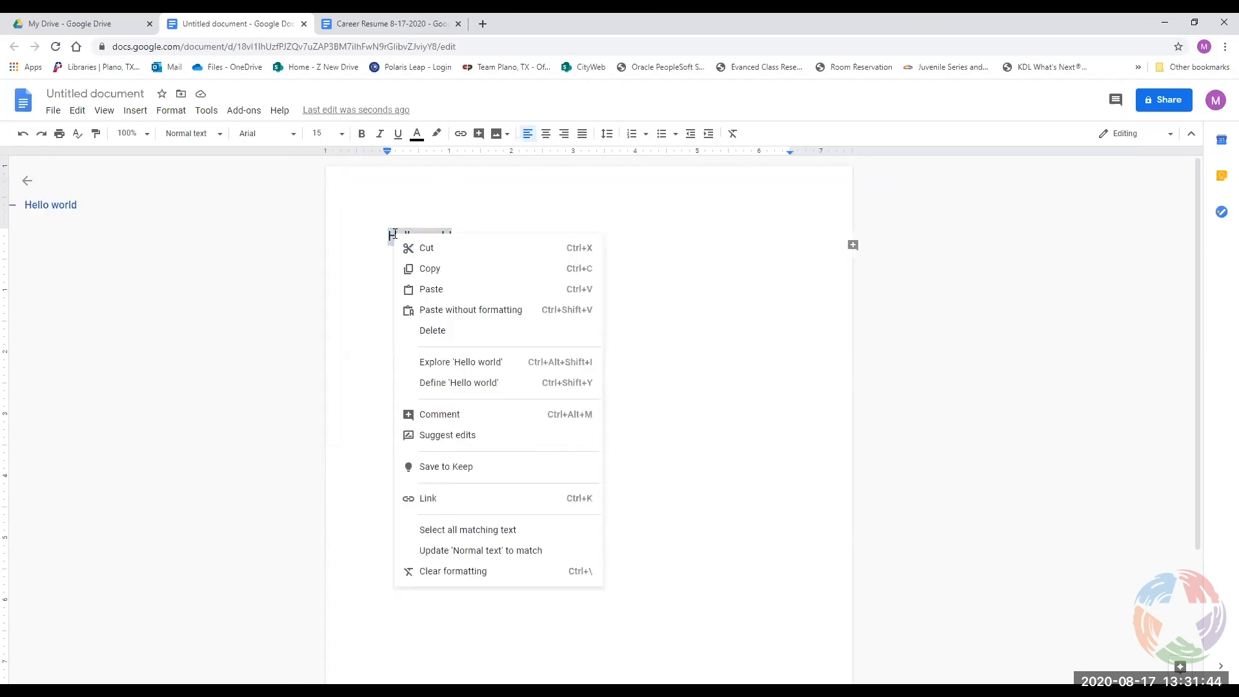
left_click_drag(646, 243, 351, 223)
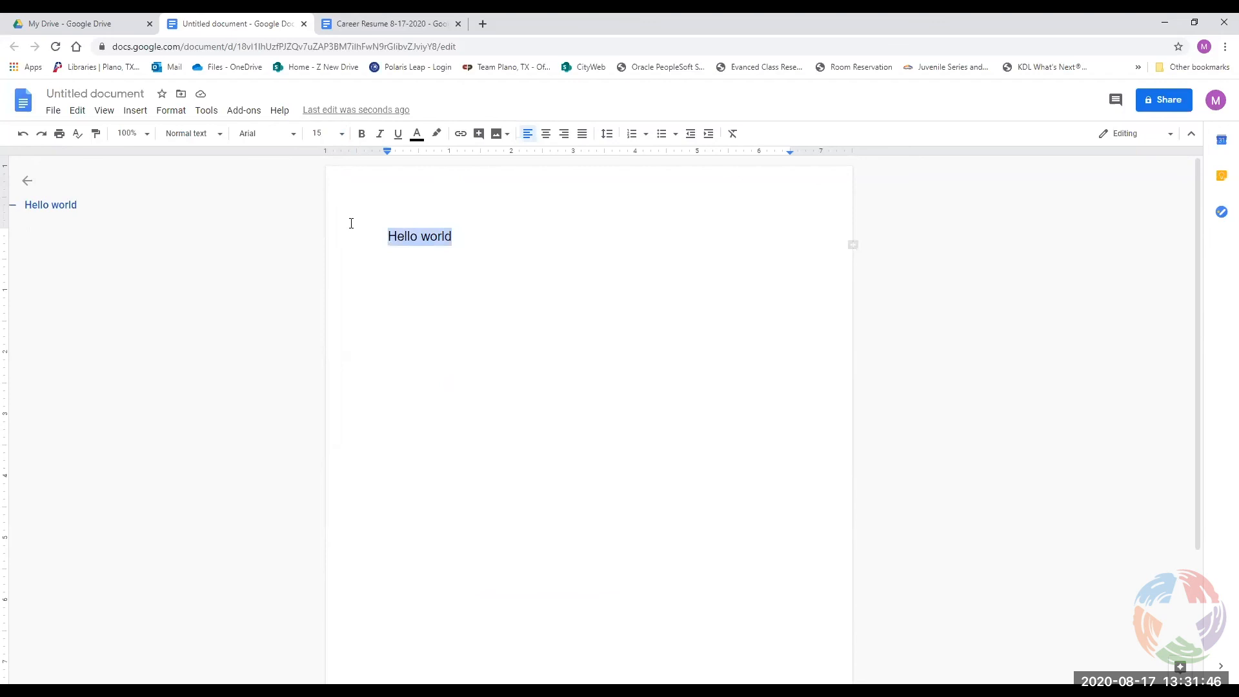
left_click(167, 116)
mouse_move(172, 153)
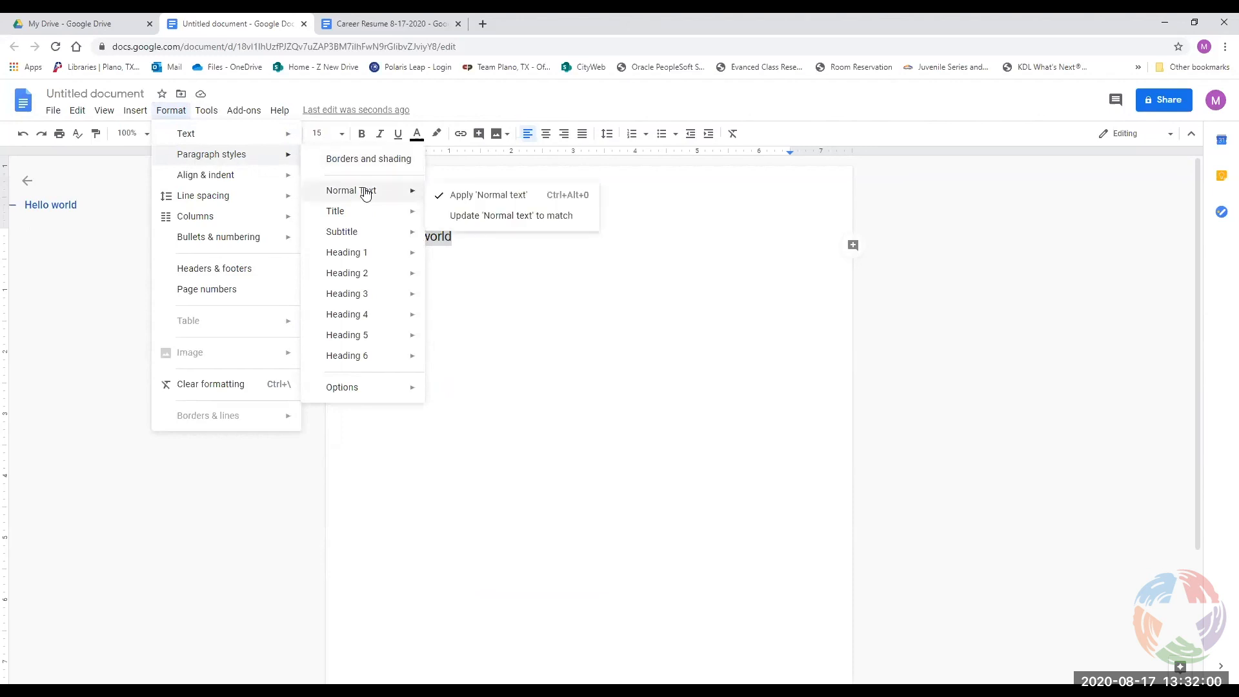
mouse_move(361, 260)
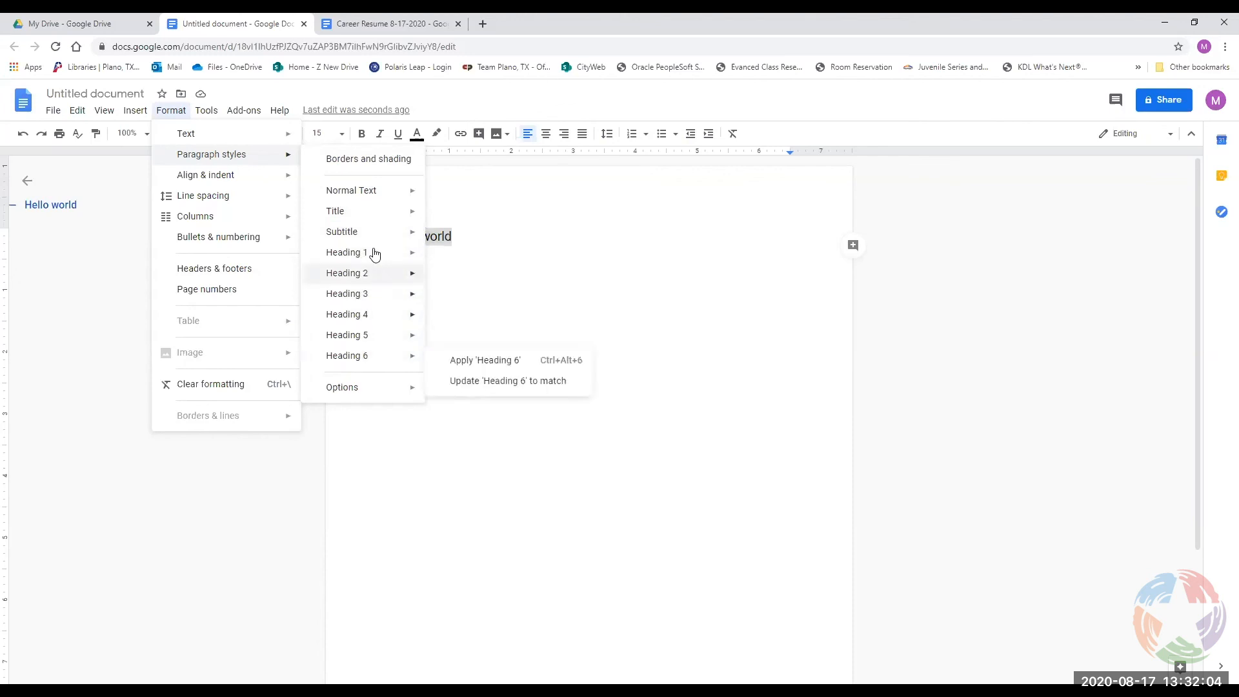
mouse_move(375, 211)
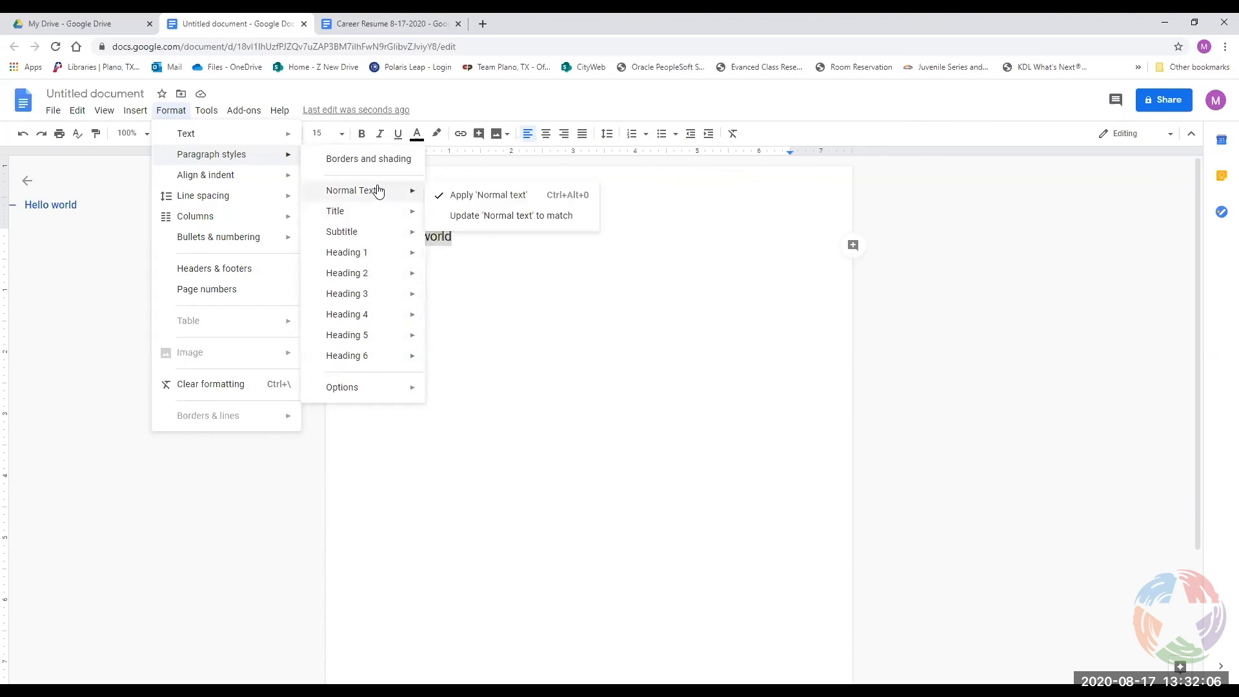
mouse_move(370, 398)
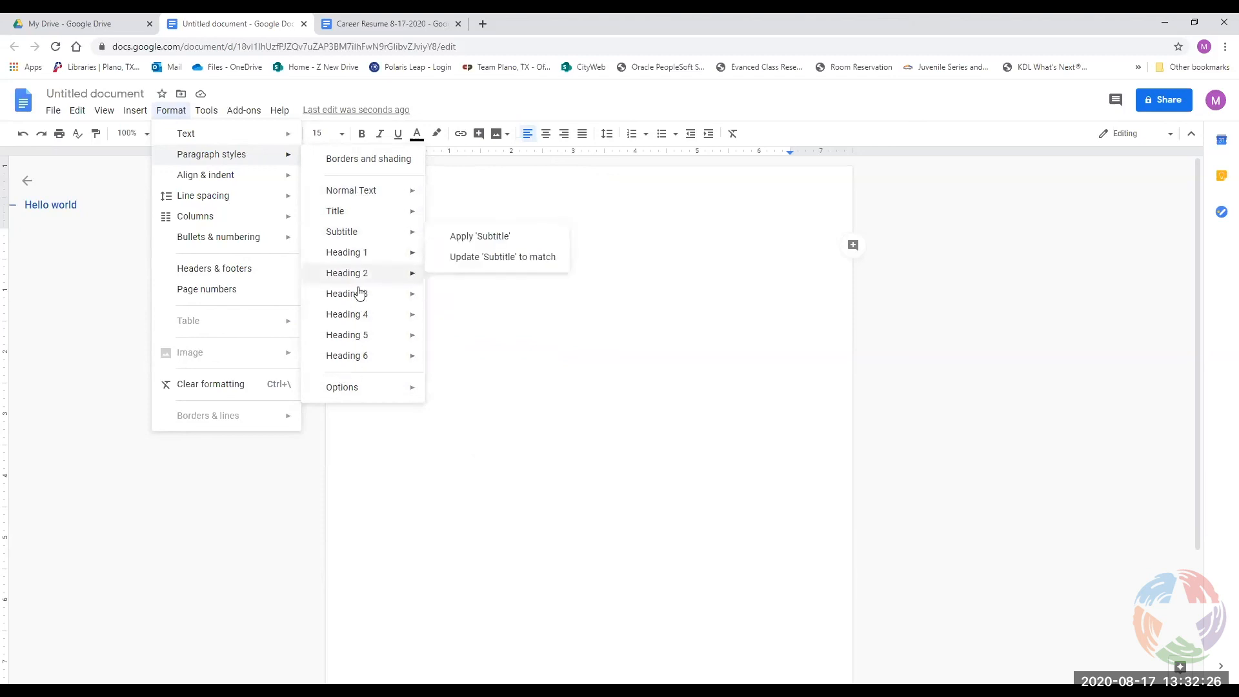
mouse_move(359, 294)
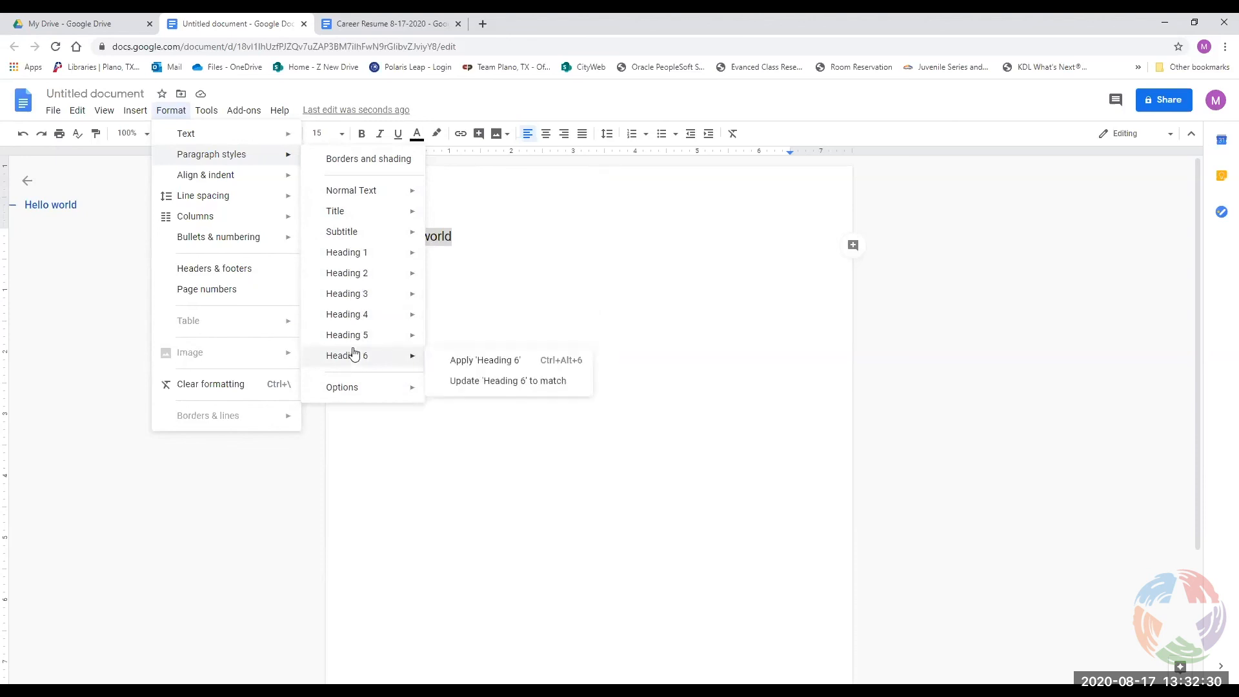
left_click(174, 115)
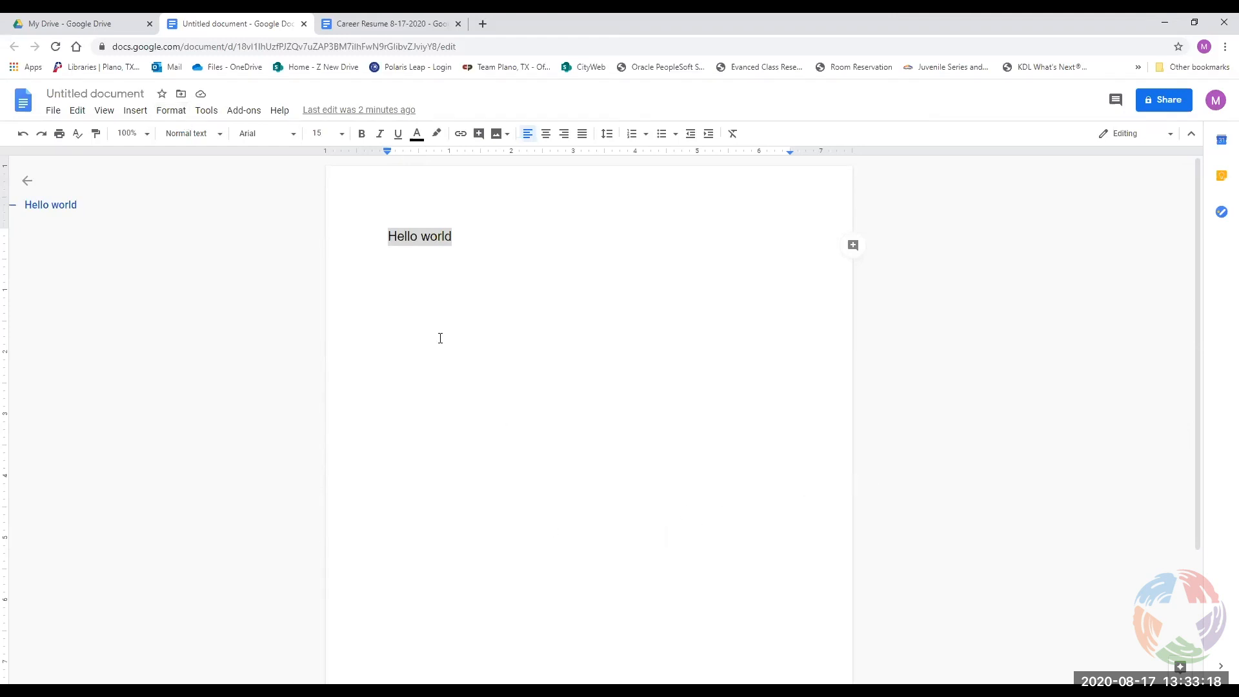
Delete the 'Hello world' line to blank the page, then show the Format > Columns submenu.
left_click(521, 287)
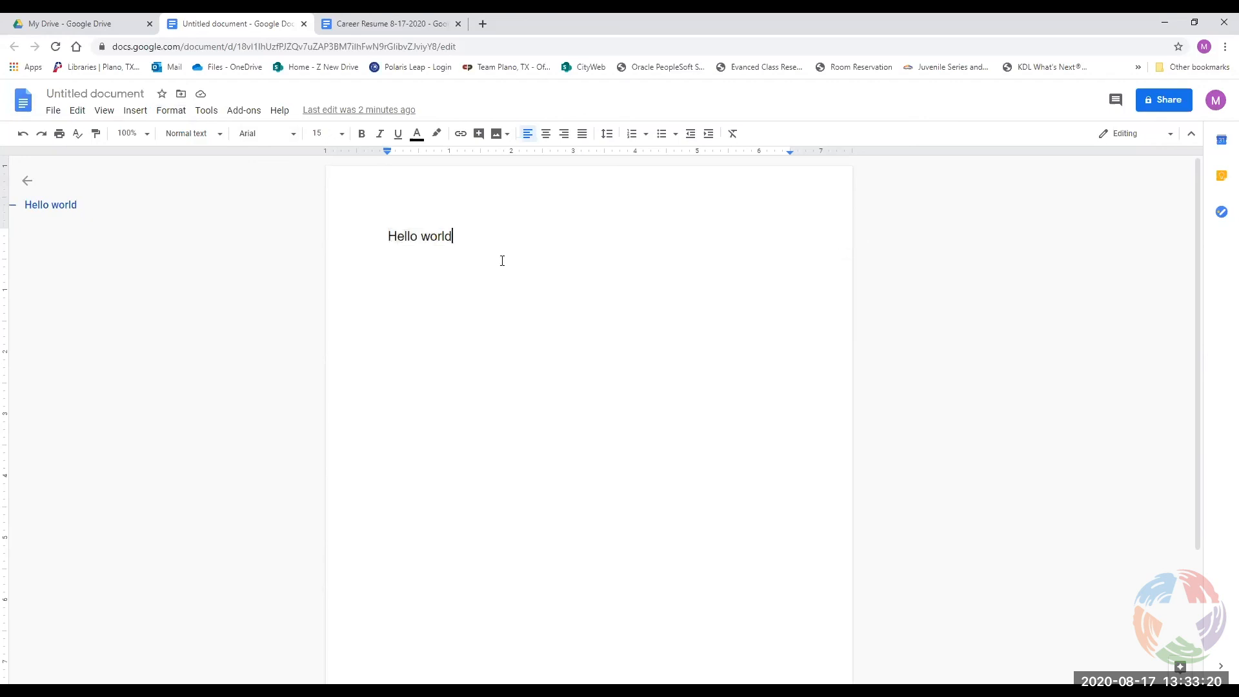
key("BackSpace")
key("BackSpace")
key("BackSpace")
key("BackSpace")
key("BackSpace")
key("BackSpace")
key("BackSpace")
key("BackSpace")
key("BackSpace")
key("BackSpace")
key("BackSpace")
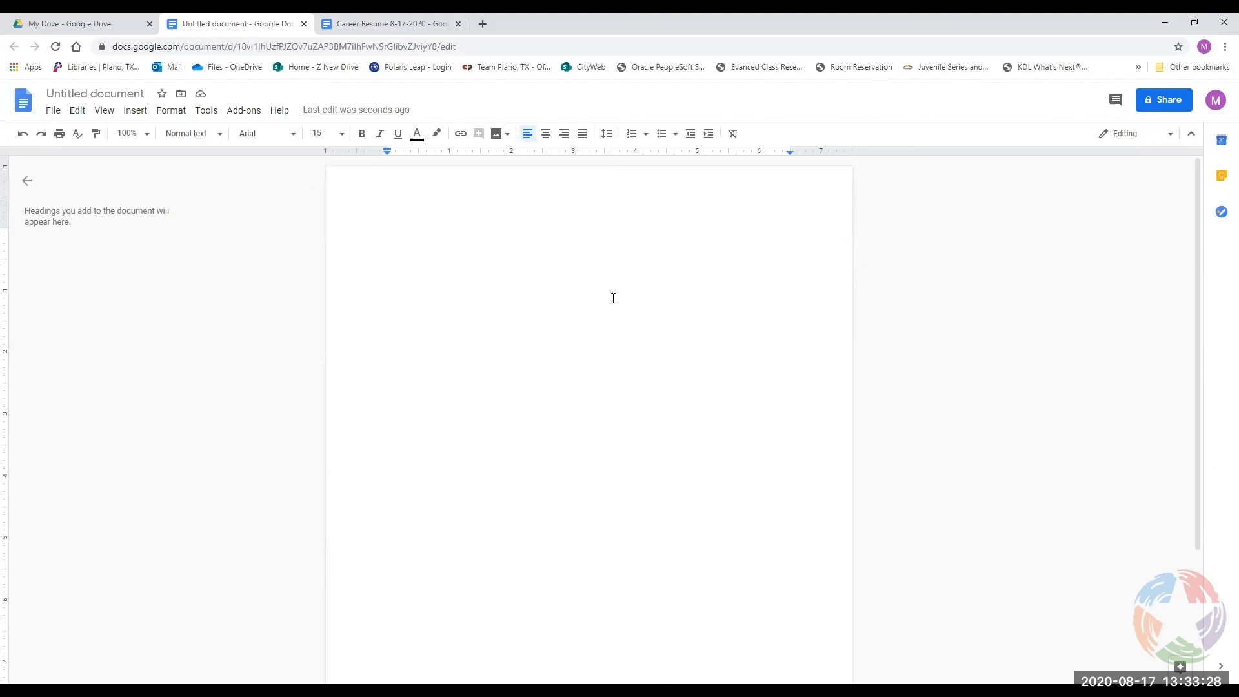
left_click(149, 119)
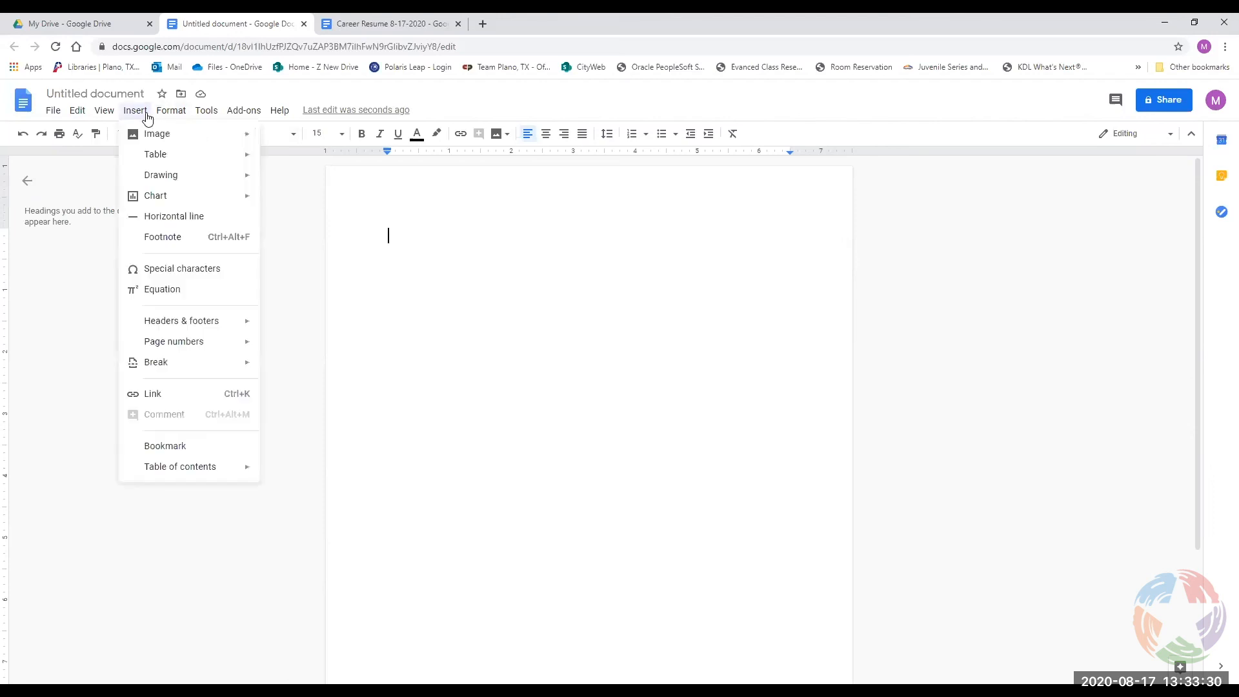
mouse_move(171, 113)
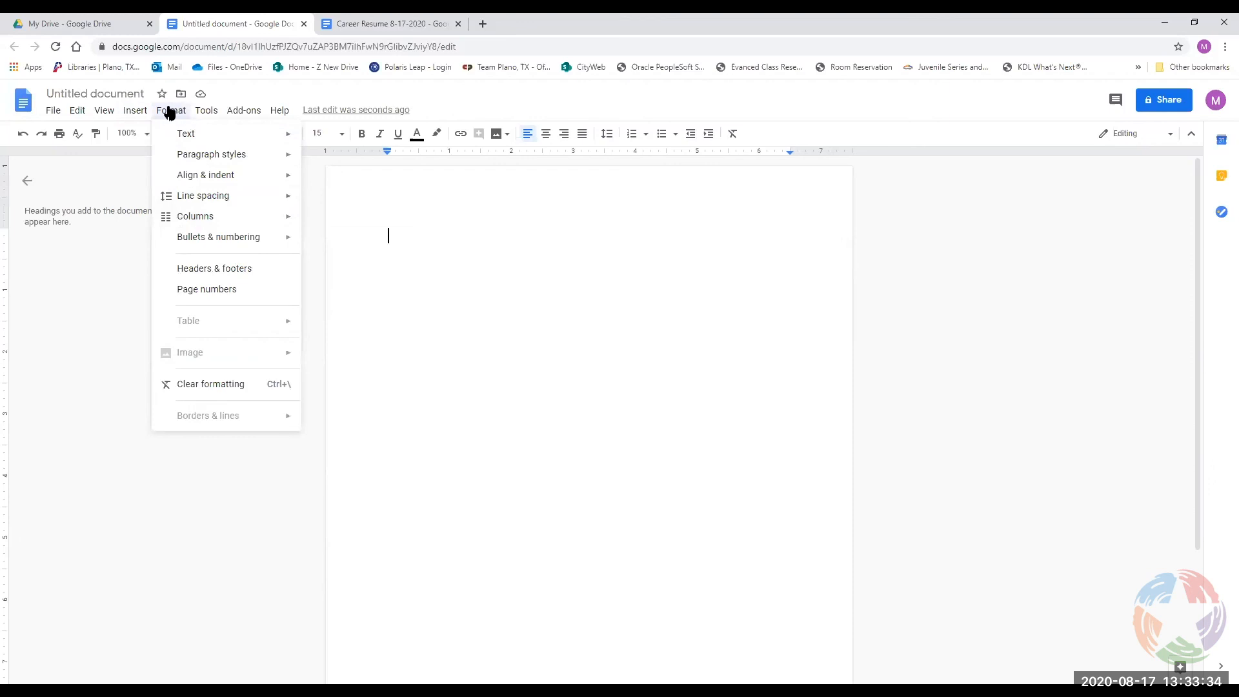
mouse_move(194, 215)
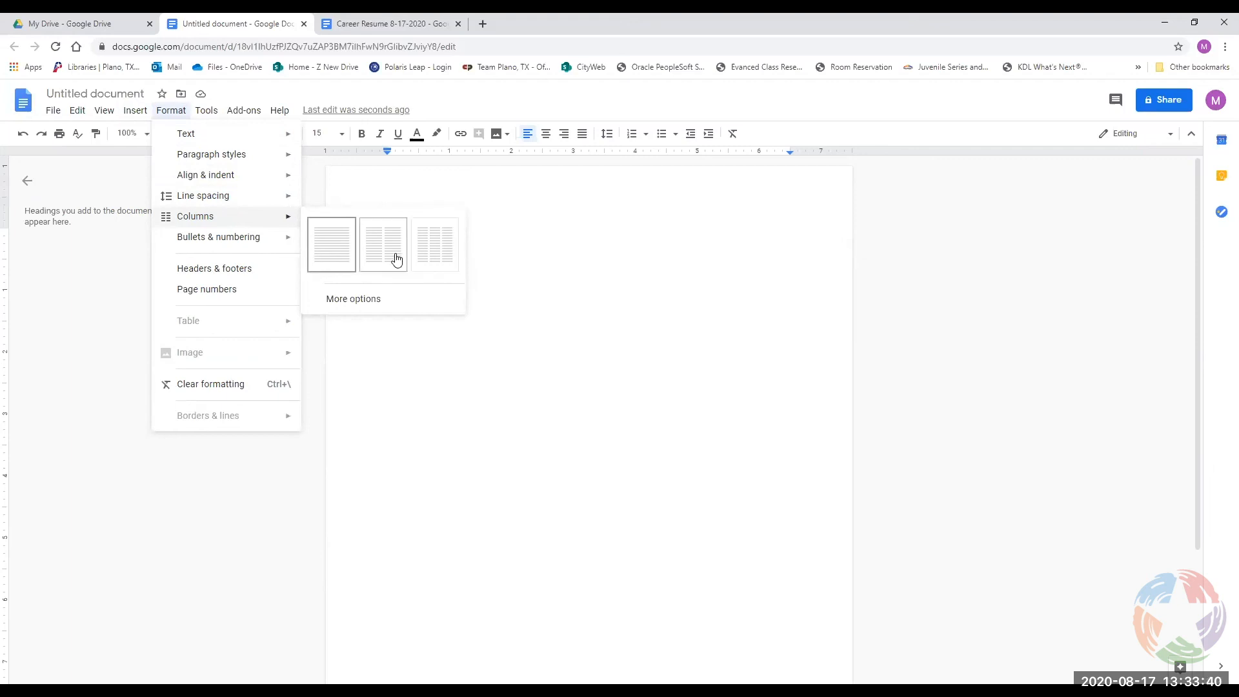
Apply a 2-column layout with 0.5-inch spacing and a line between columns.
left_click(368, 301)
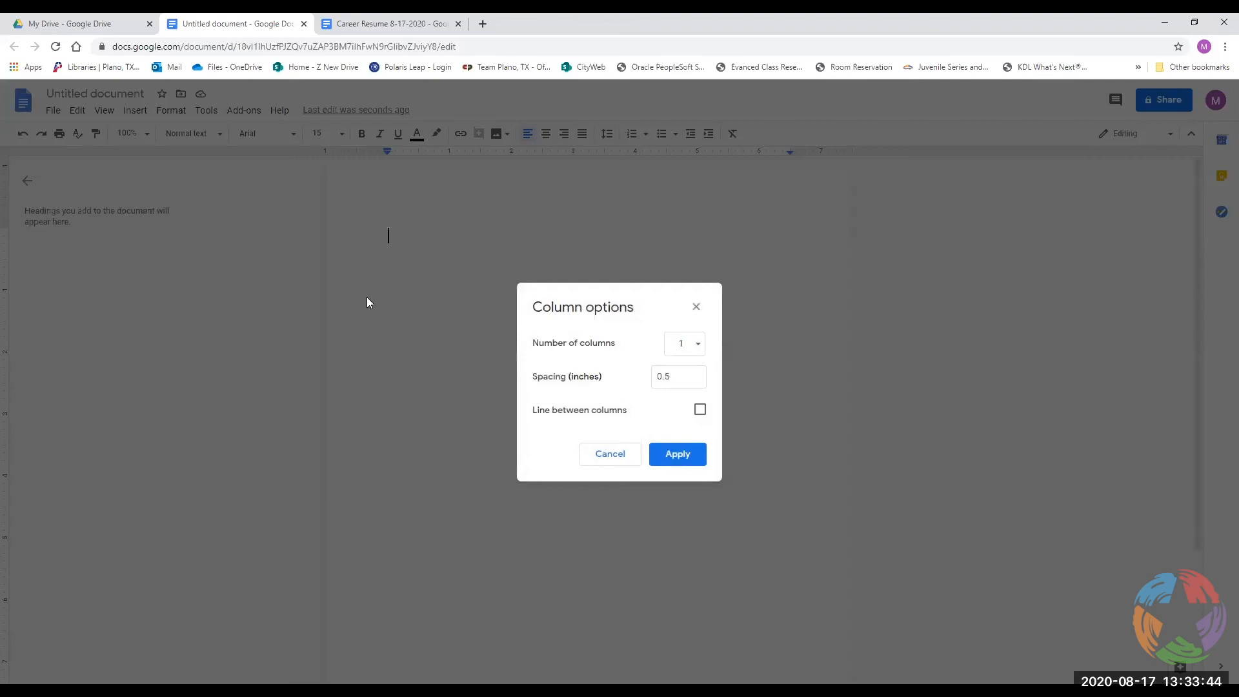
left_click(698, 352)
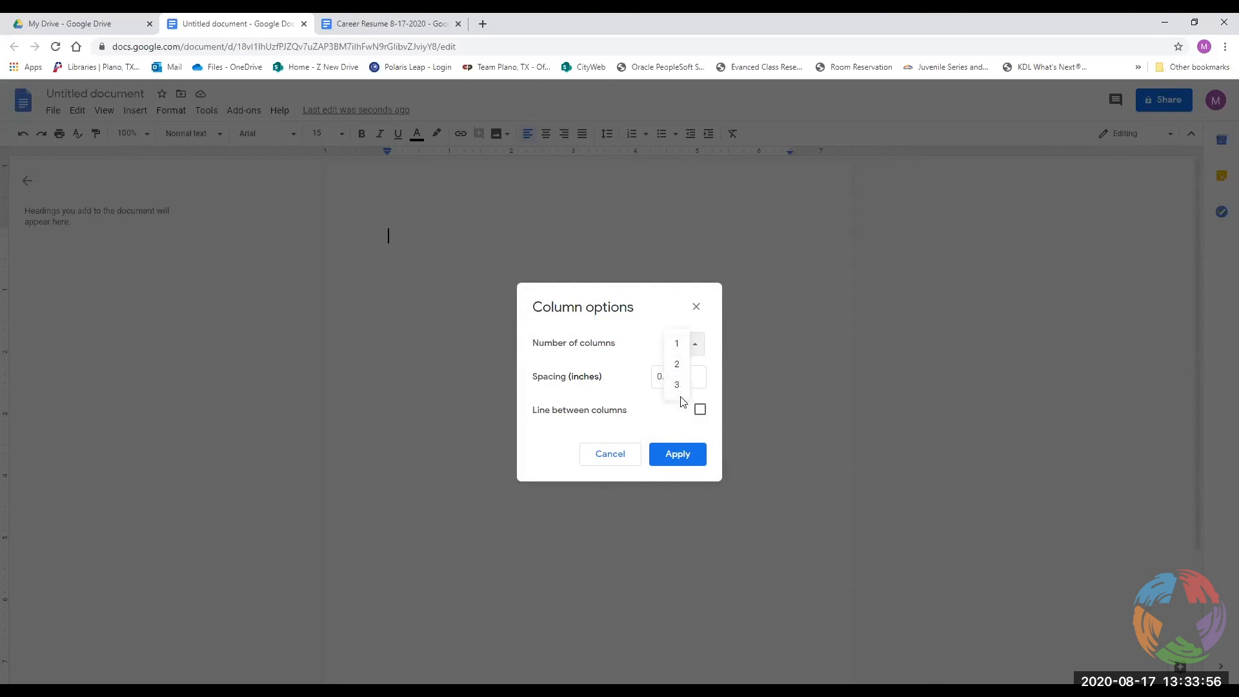
left_click(682, 345)
left_click(682, 345)
left_click(693, 345)
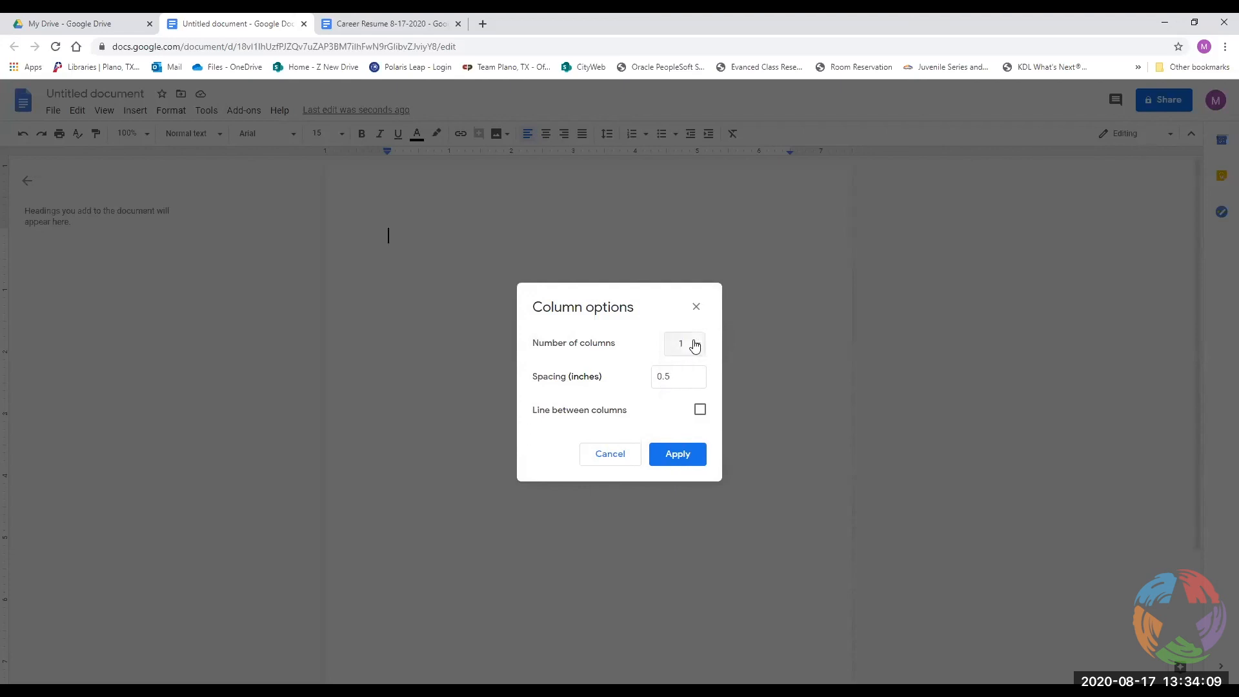
left_click(669, 378)
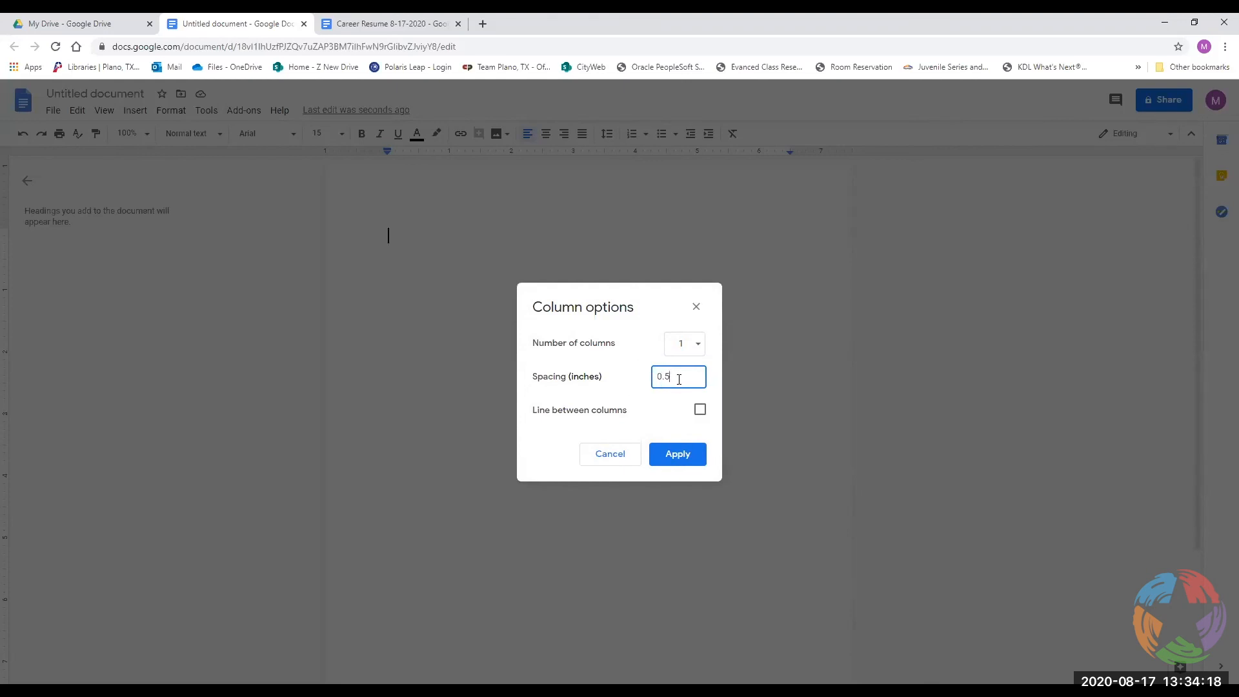
left_click(695, 348)
left_click(679, 366)
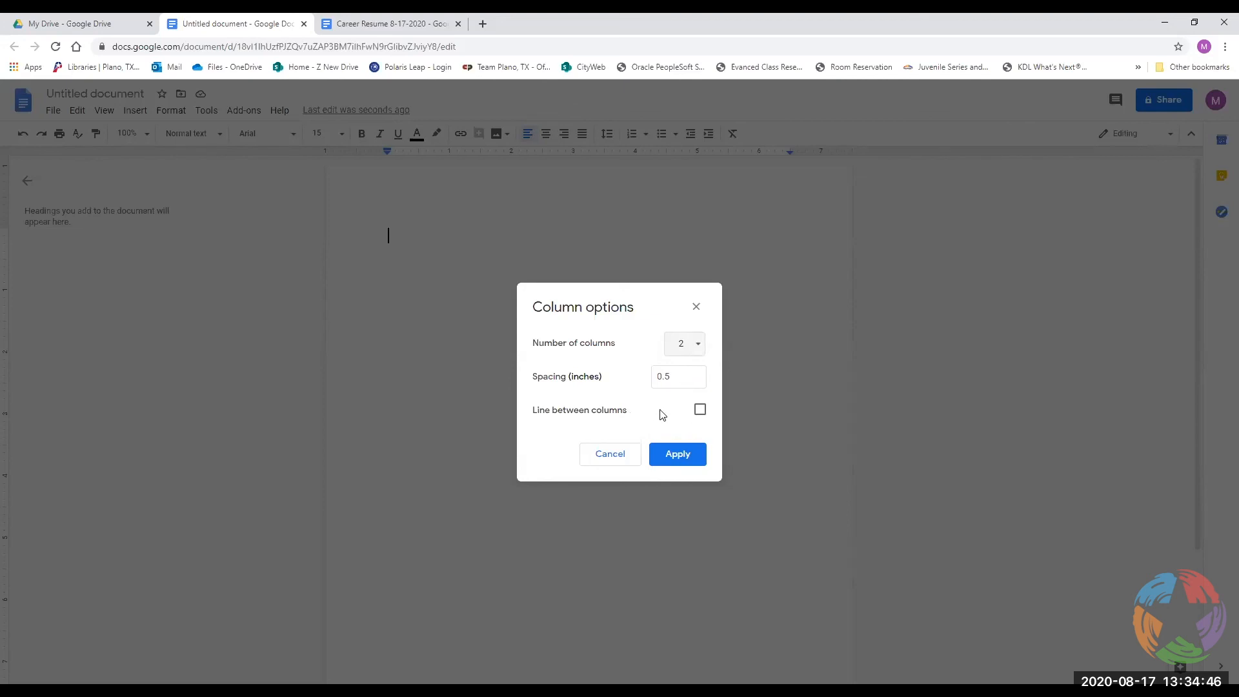
left_click(700, 410)
left_click(675, 459)
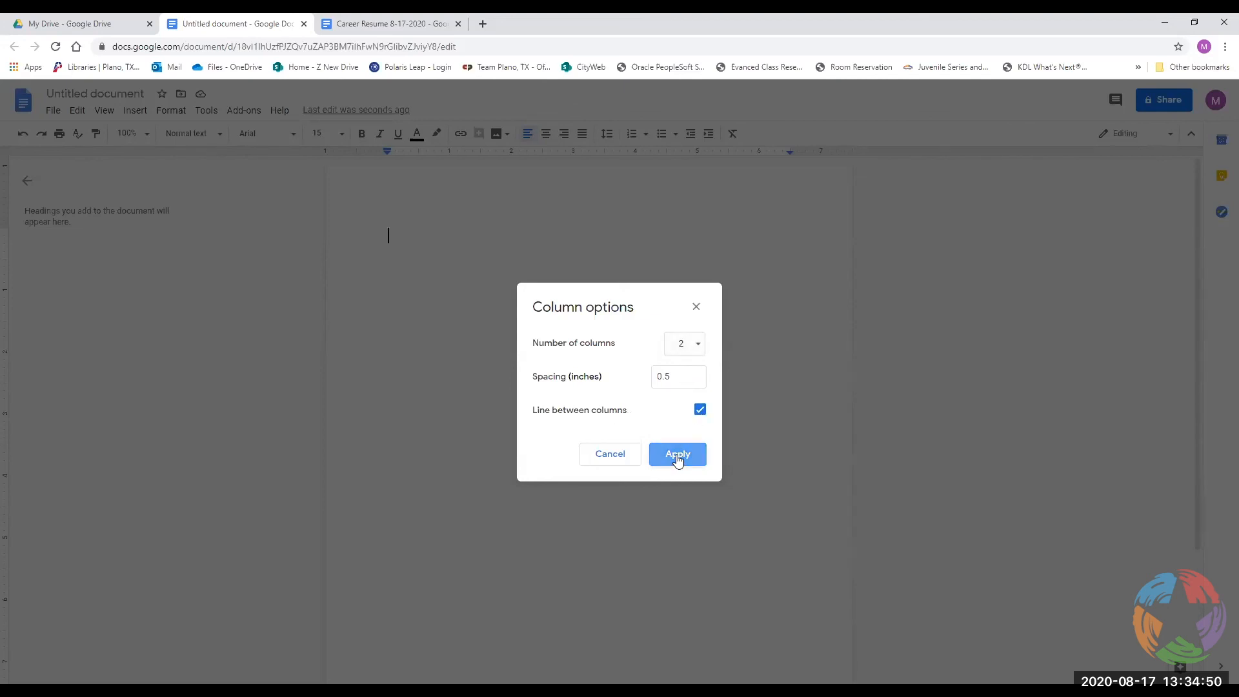
Add blank lines down the page and nudge the column-gap marker on the ruler.
key("Return")
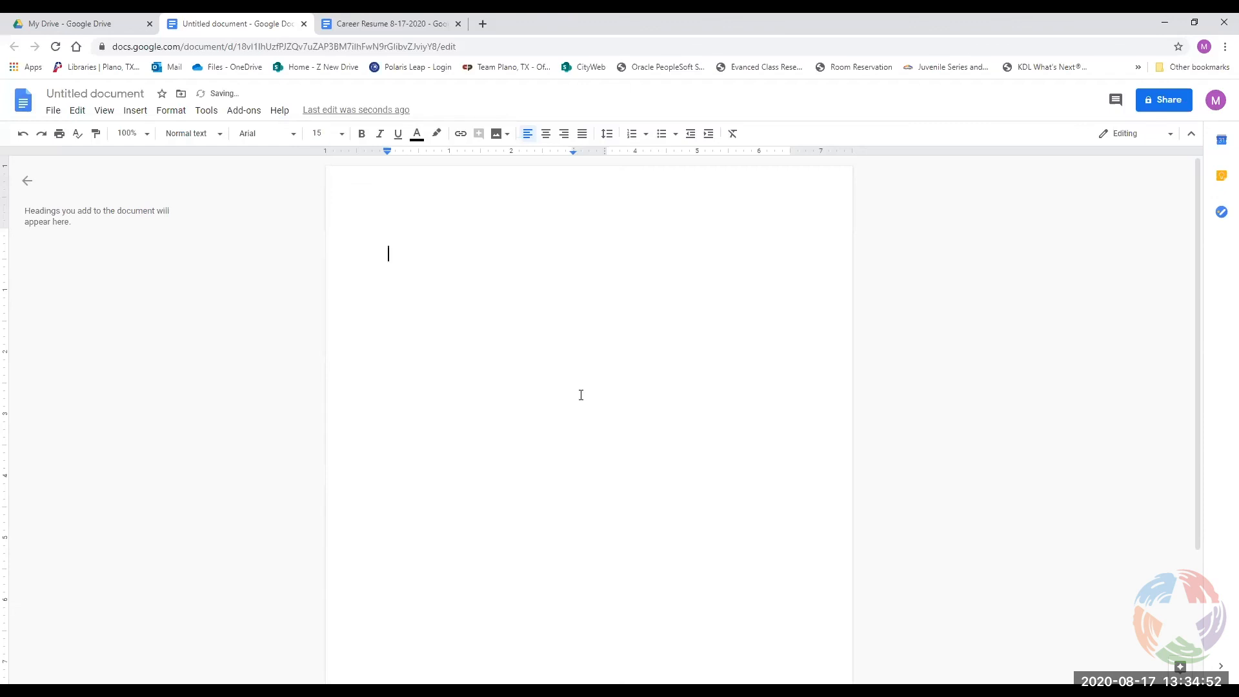
key("Return")
key("Return")
key("Return")
key("Return")
key("Return")
key("Return")
key("Return")
key("Return")
key("Return")
key("Return")
key("Return")
key("Return")
key("Return")
key("Return")
key("Return")
key("Return")
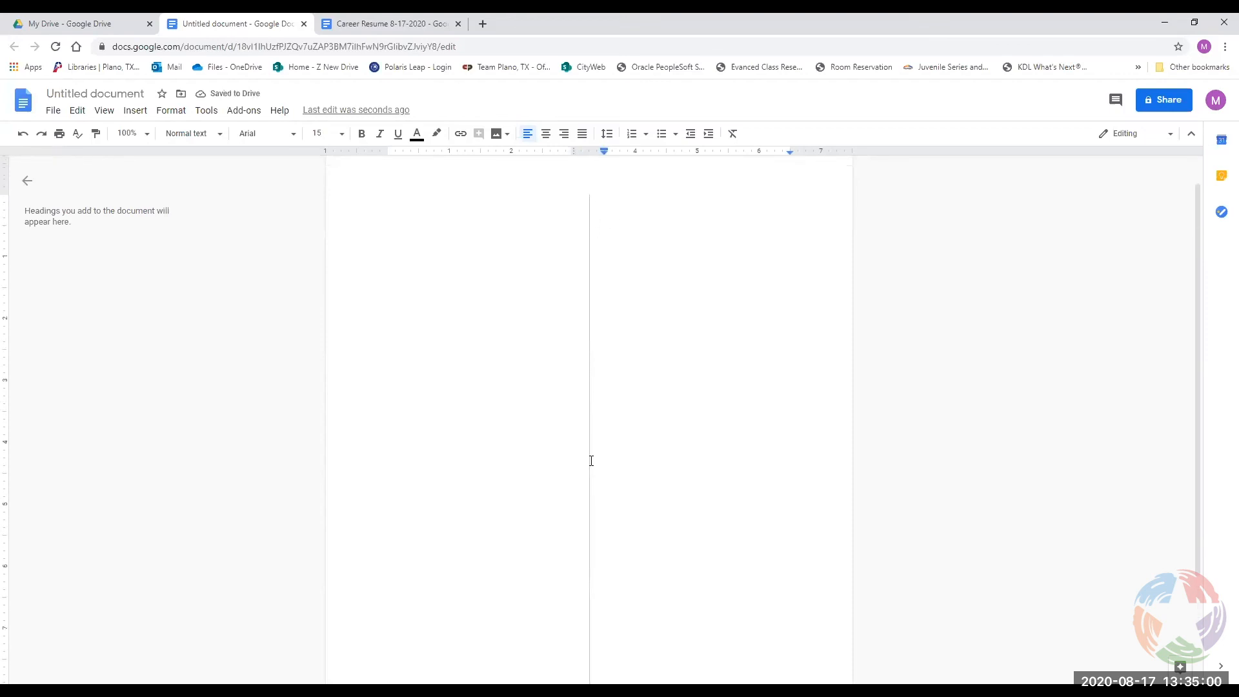
scroll(645, 271, "up", 1)
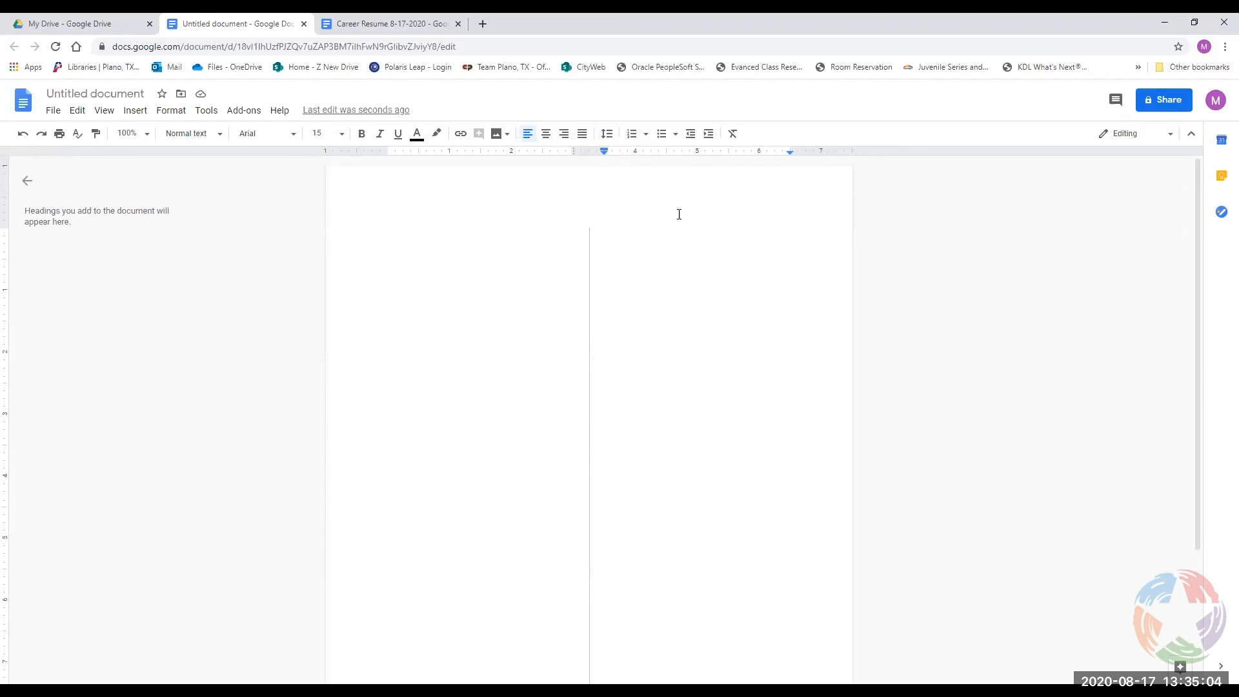
left_click(572, 149)
mouse_move(573, 150)
left_mouse_down()
mouse_move(585, 149)
mouse_move(573, 150)
left_mouse_up()
Review the Column options again without changes and adjust the ruler's column gap.
left_click(171, 109)
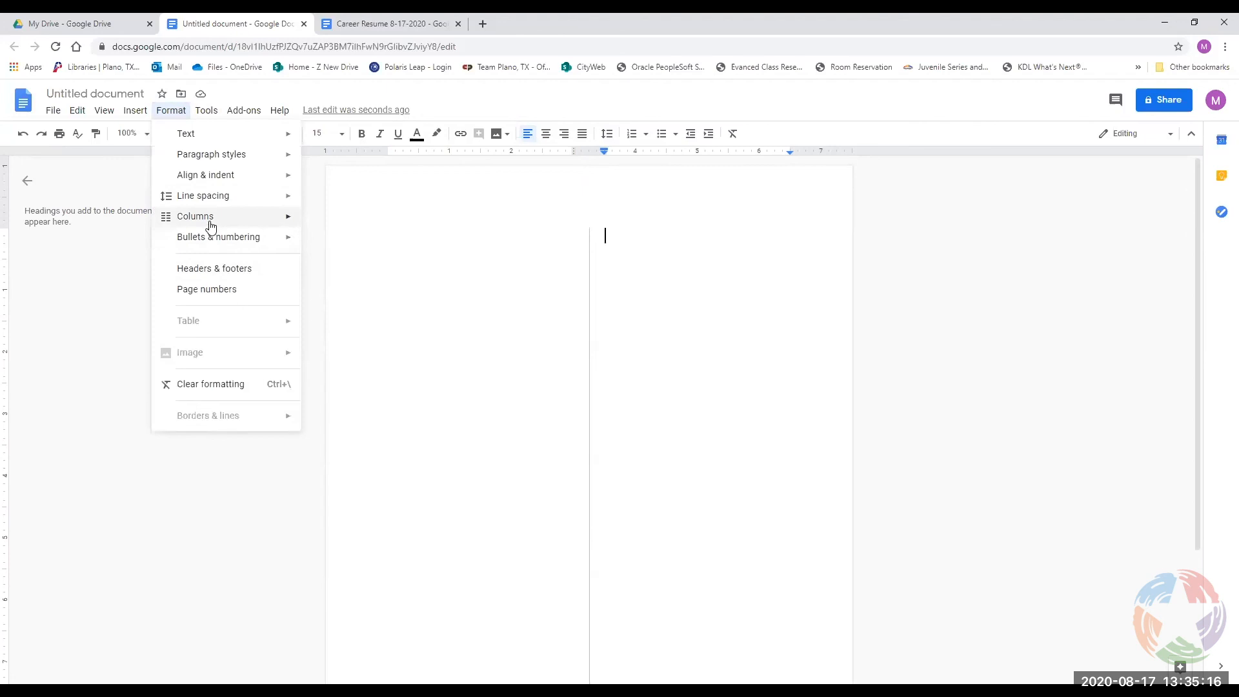
mouse_move(207, 218)
left_click(385, 303)
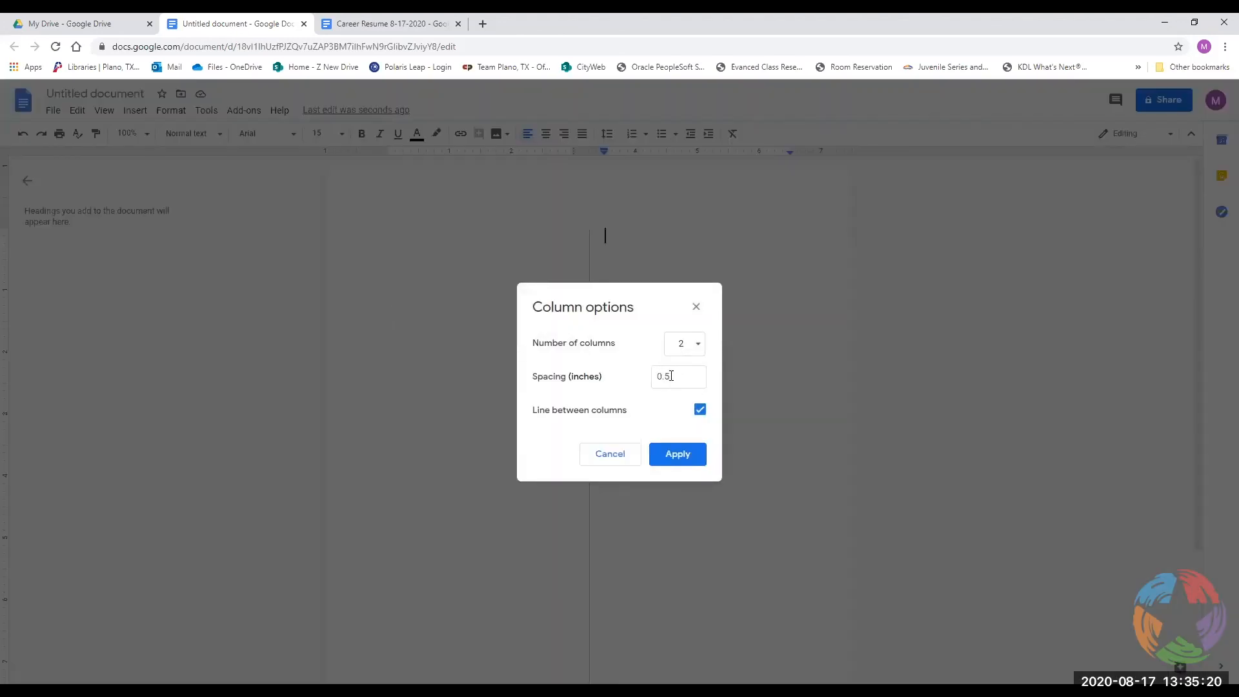
left_click(611, 453)
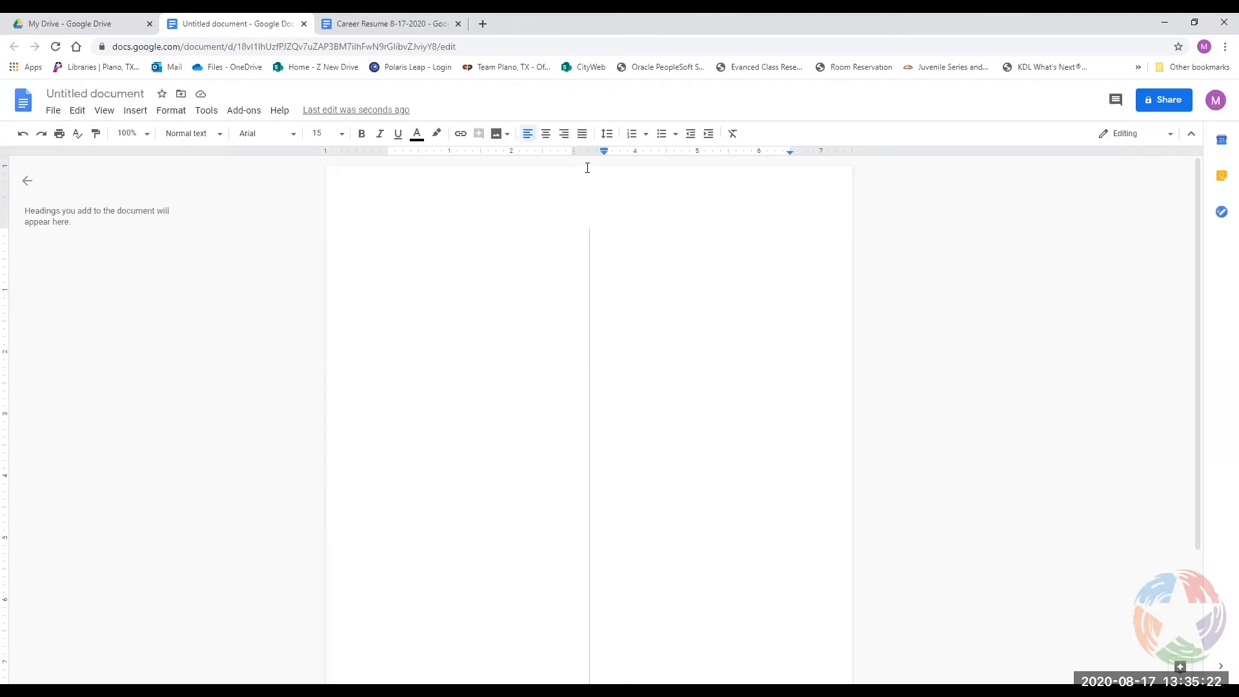
mouse_move(574, 152)
left_mouse_down()
mouse_move(589, 152)
mouse_move(574, 152)
left_mouse_up()
Browse the Format menu and try moving the left margin marker on the ruler.
left_click(171, 114)
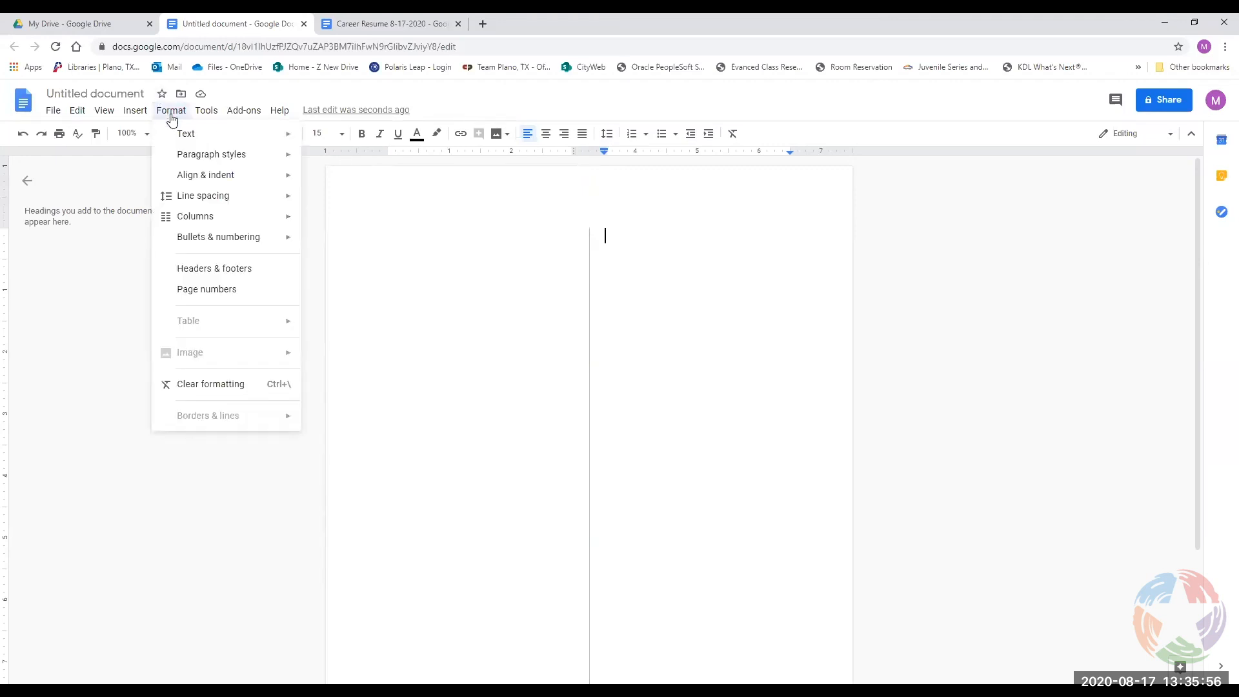
mouse_move(186, 180)
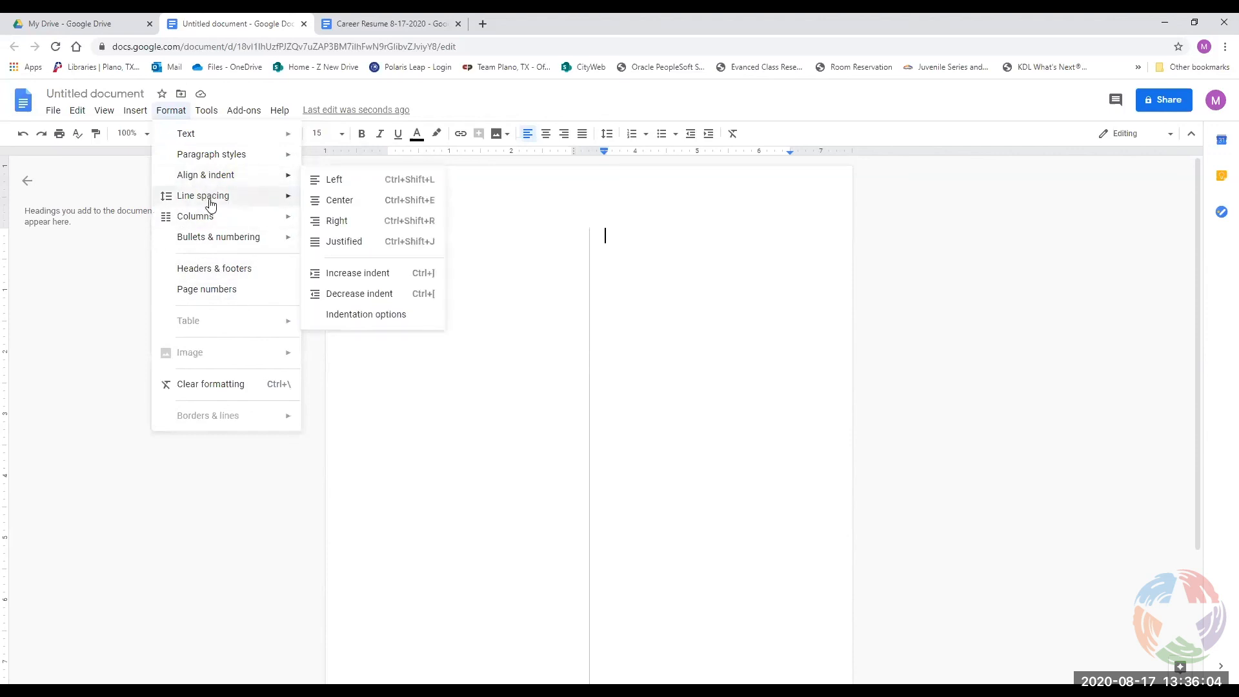
mouse_move(226, 160)
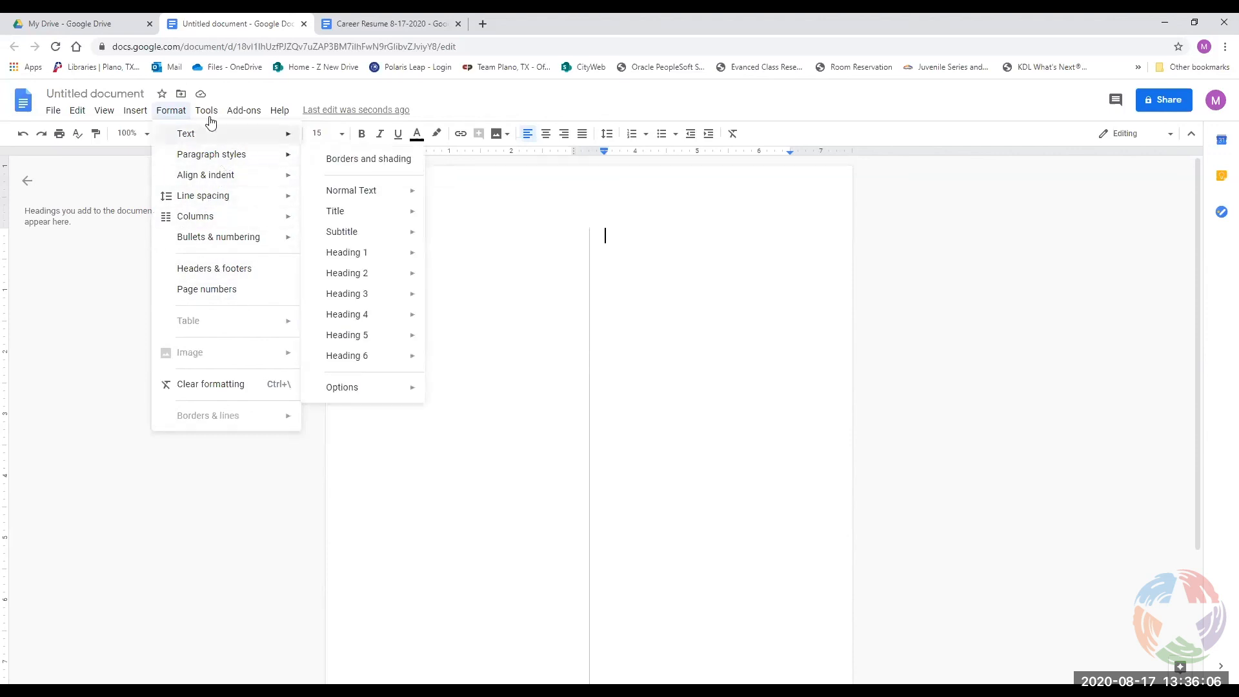
left_click(171, 111)
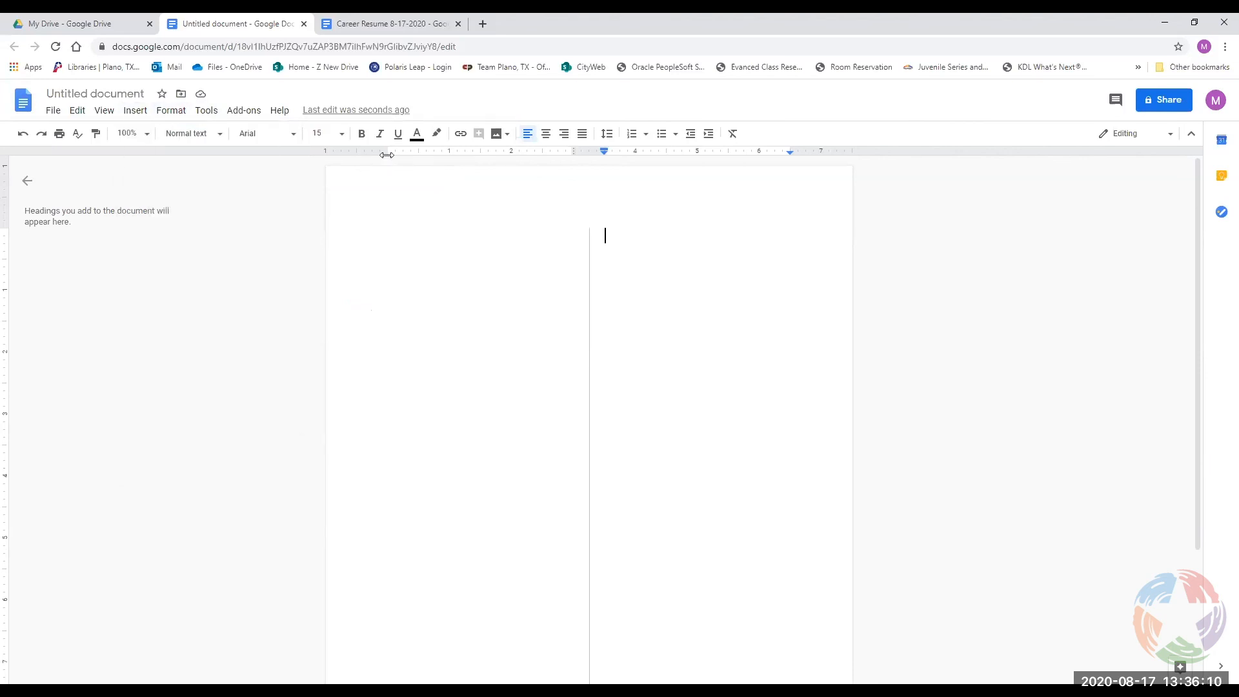
mouse_move(387, 155)
left_mouse_down()
mouse_move(354, 153)
mouse_move(388, 159)
left_mouse_up()
Look through the View and Insert menus, then bring up the File menu.
left_click(104, 111)
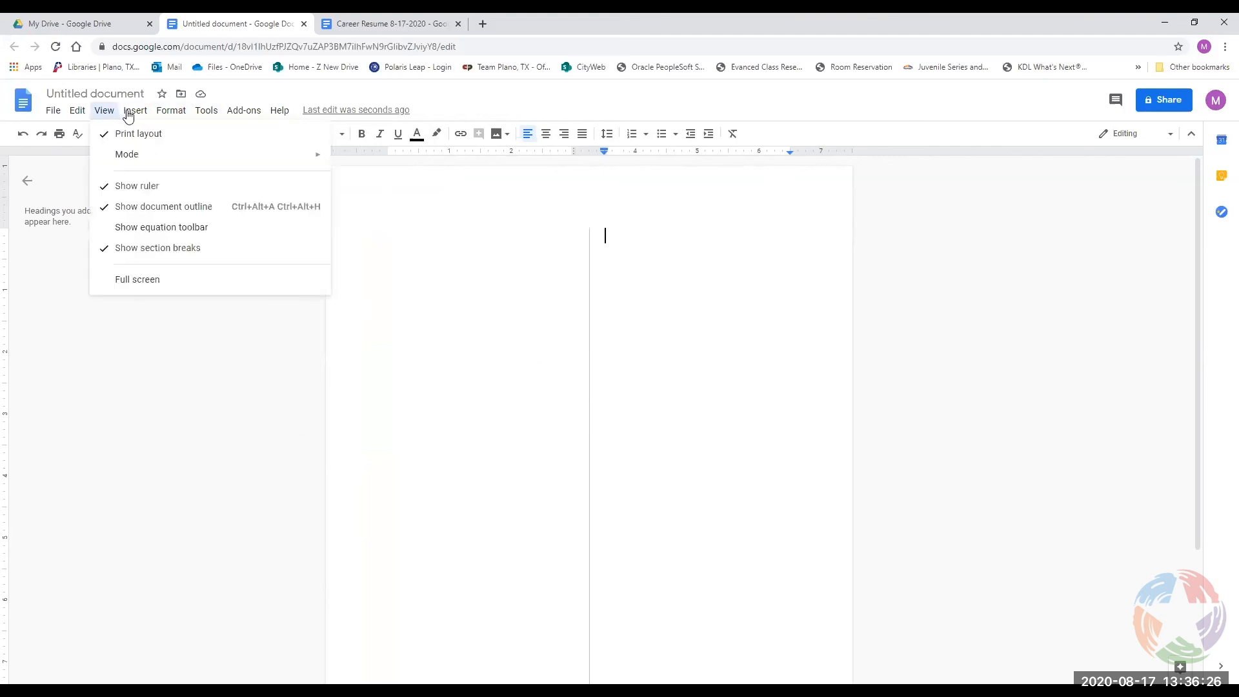
mouse_move(129, 114)
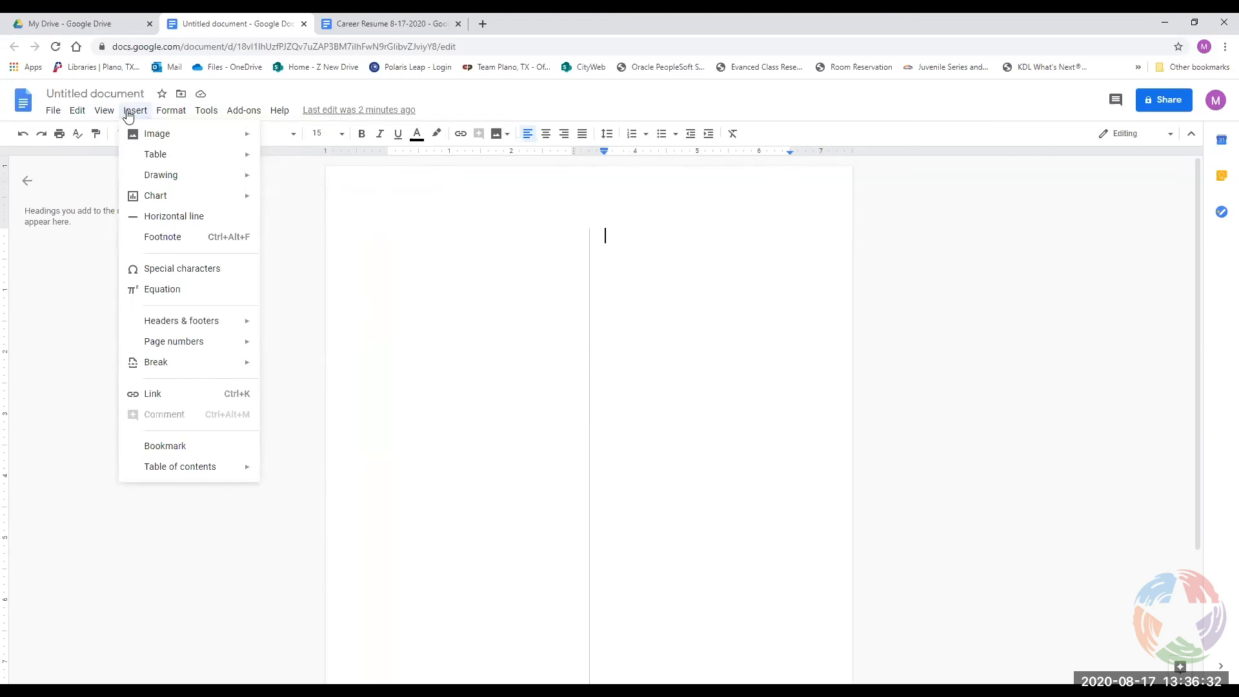
left_click(128, 113)
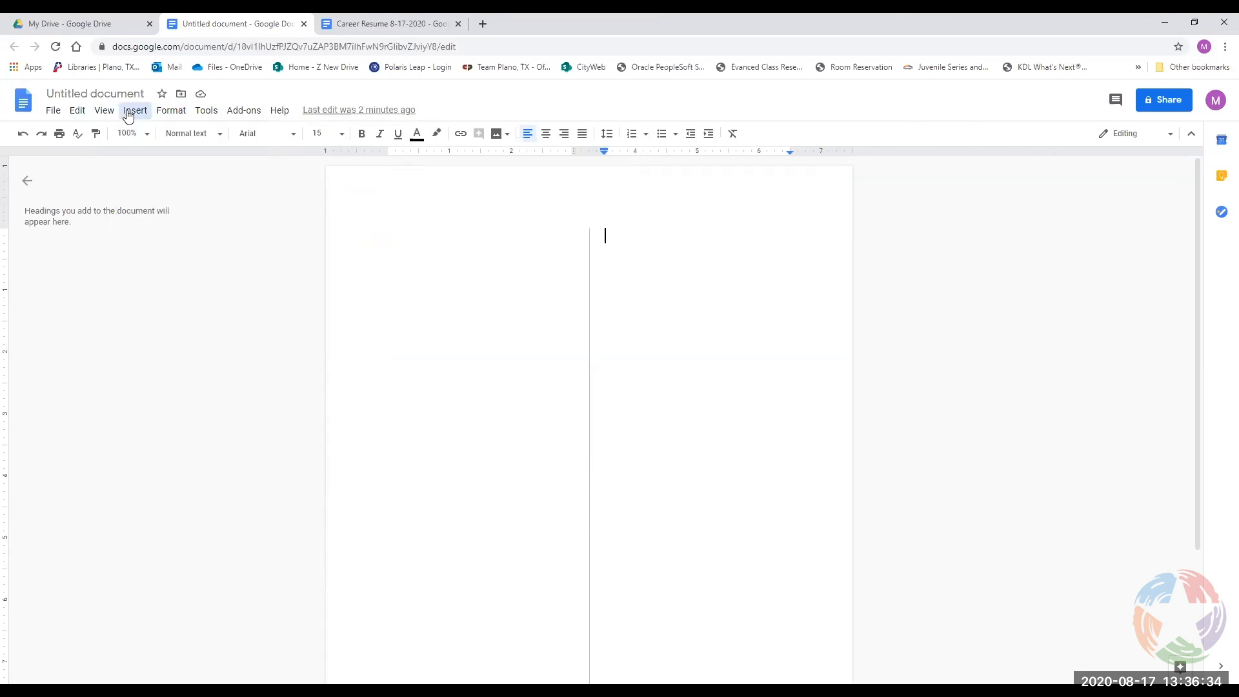
left_click(106, 113)
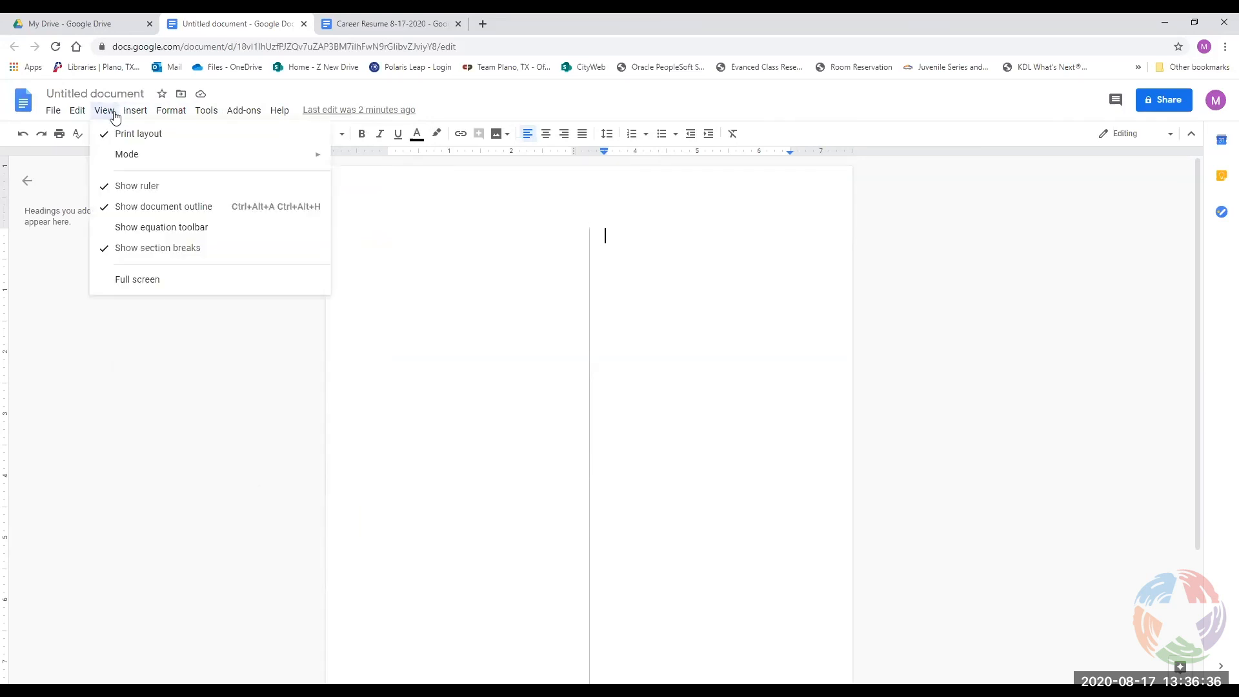
mouse_move(134, 169)
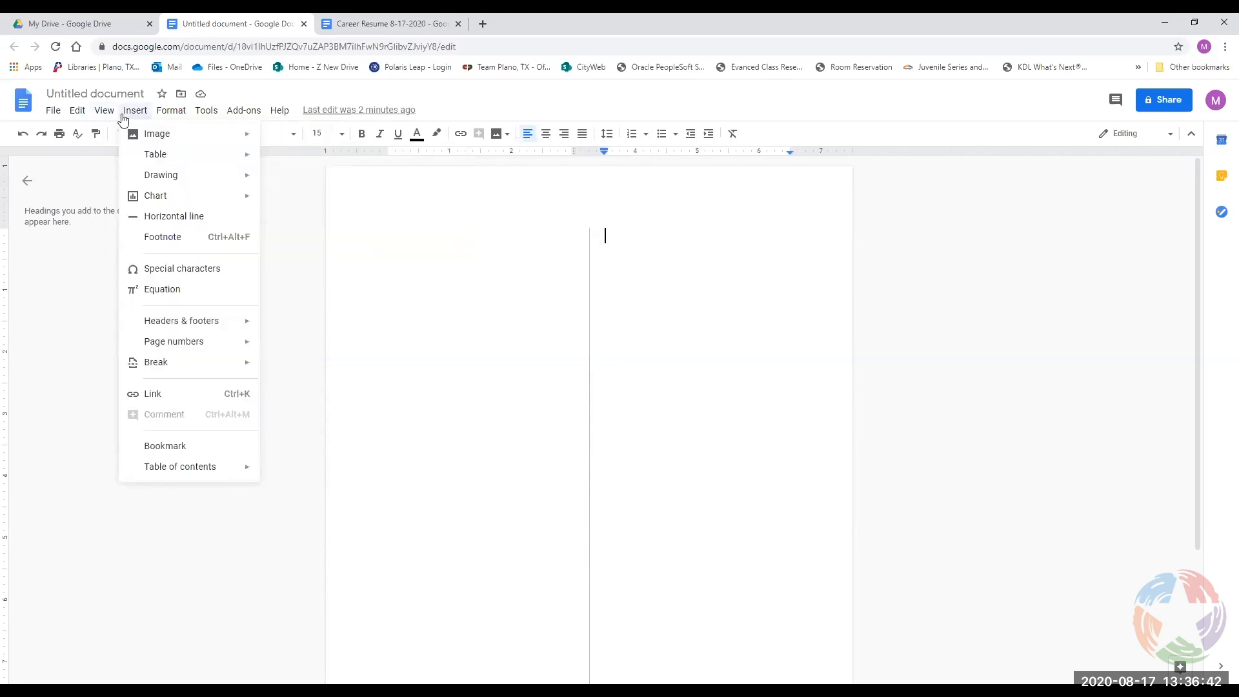
mouse_move(58, 119)
mouse_move(90, 303)
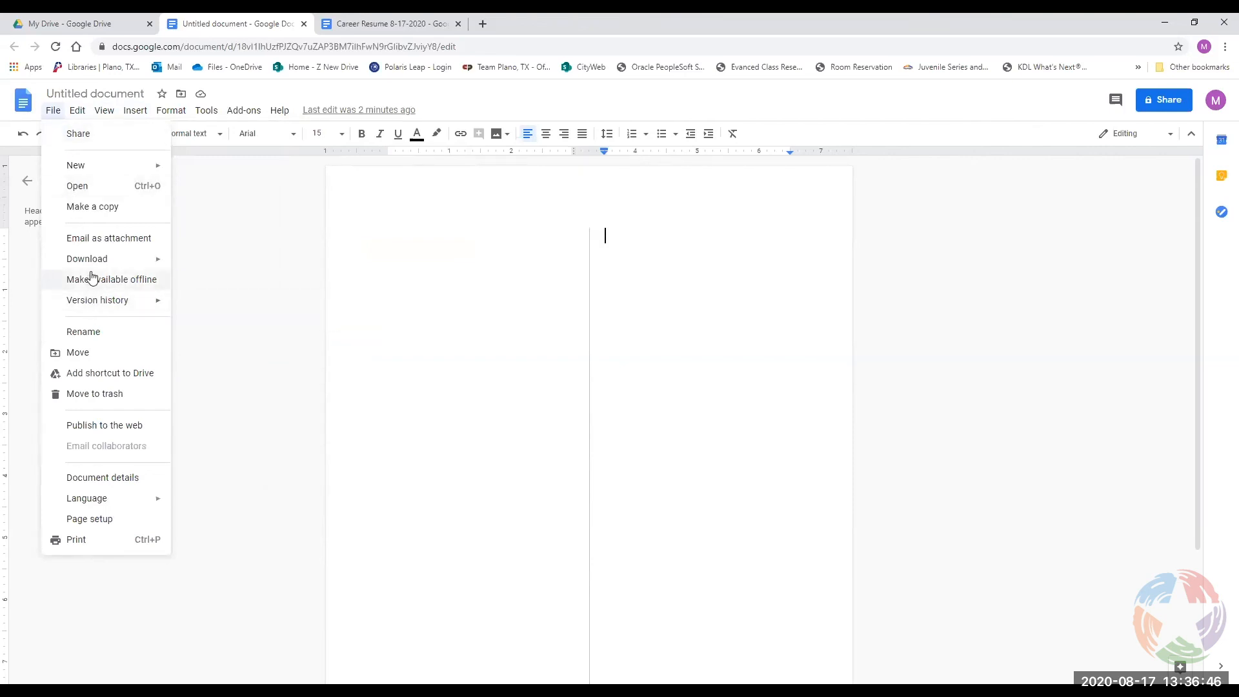
Open Page setup and check the Portrait, Letter size, 1-inch margins on every side.
left_click(97, 524)
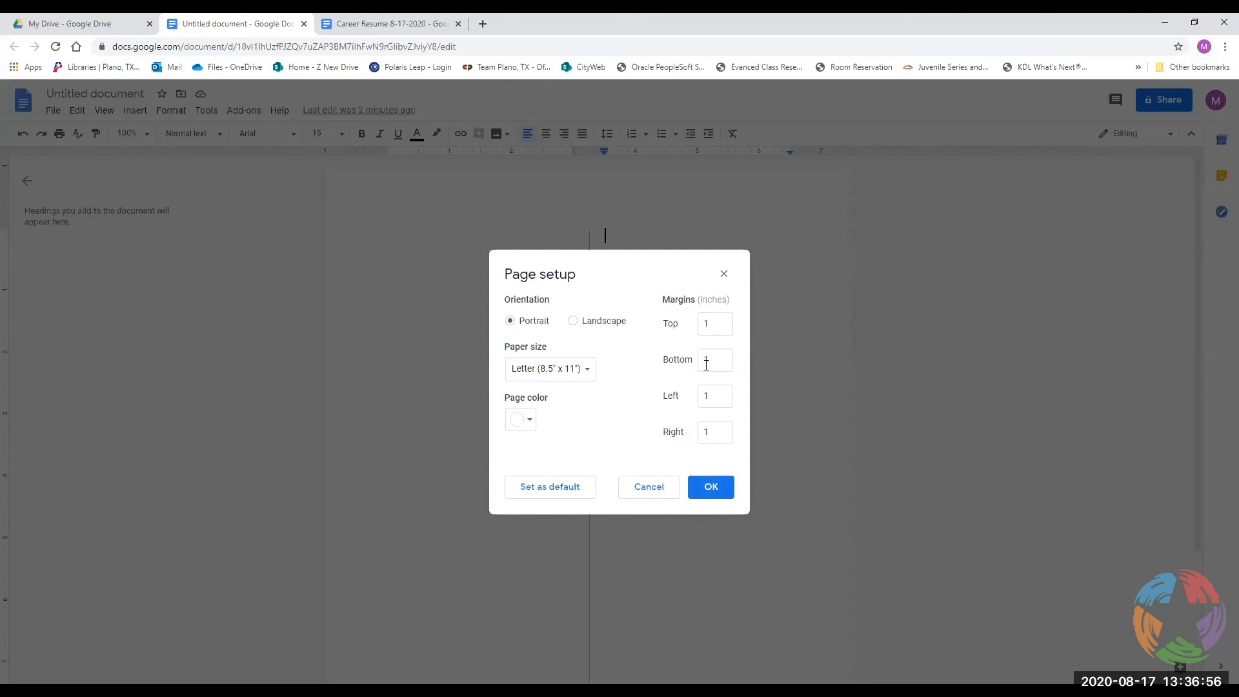
left_click(709, 325)
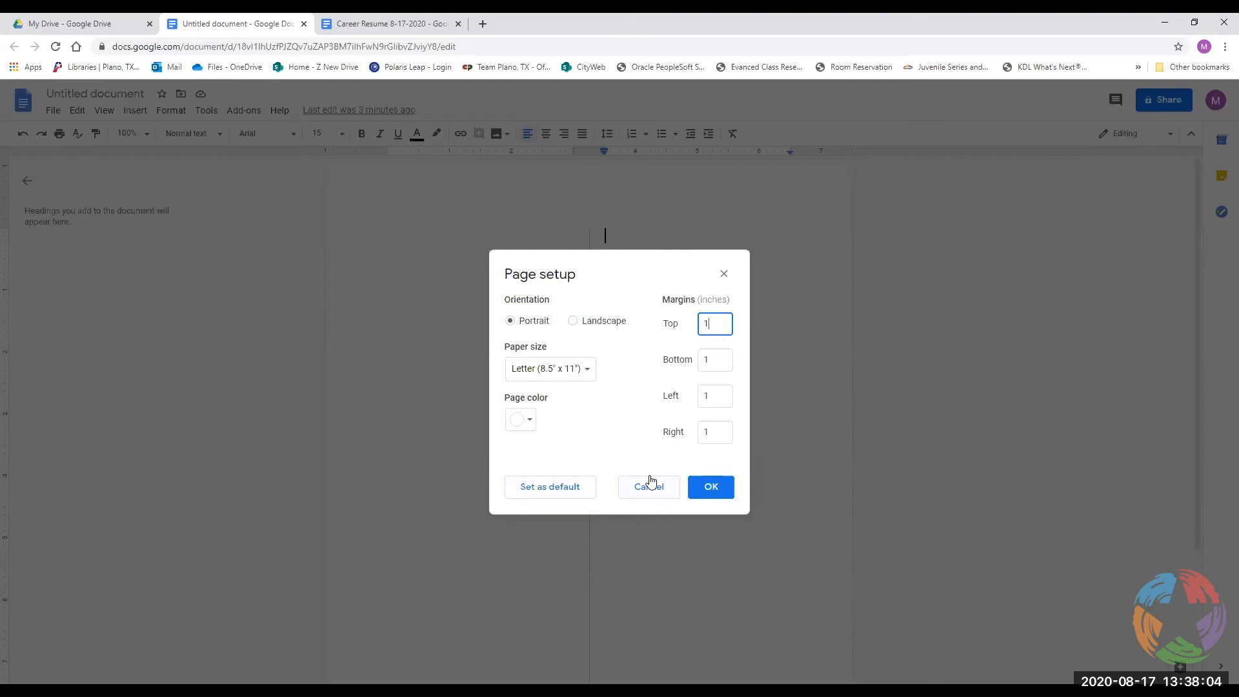
Confirm Page setup so the untitled page gets 1-inch margins on all four sides.
left_click(710, 487)
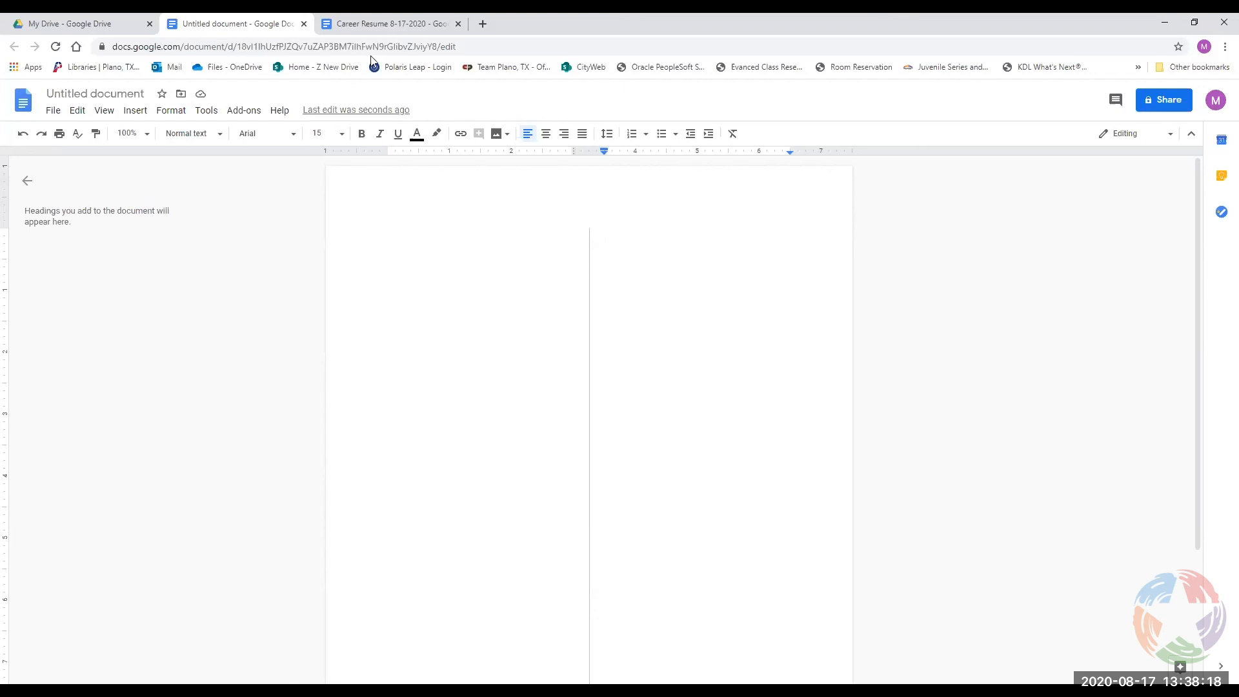
Glance at the Career Resume tab, then return to the untitled document's first line and open Insert.
left_click(395, 36)
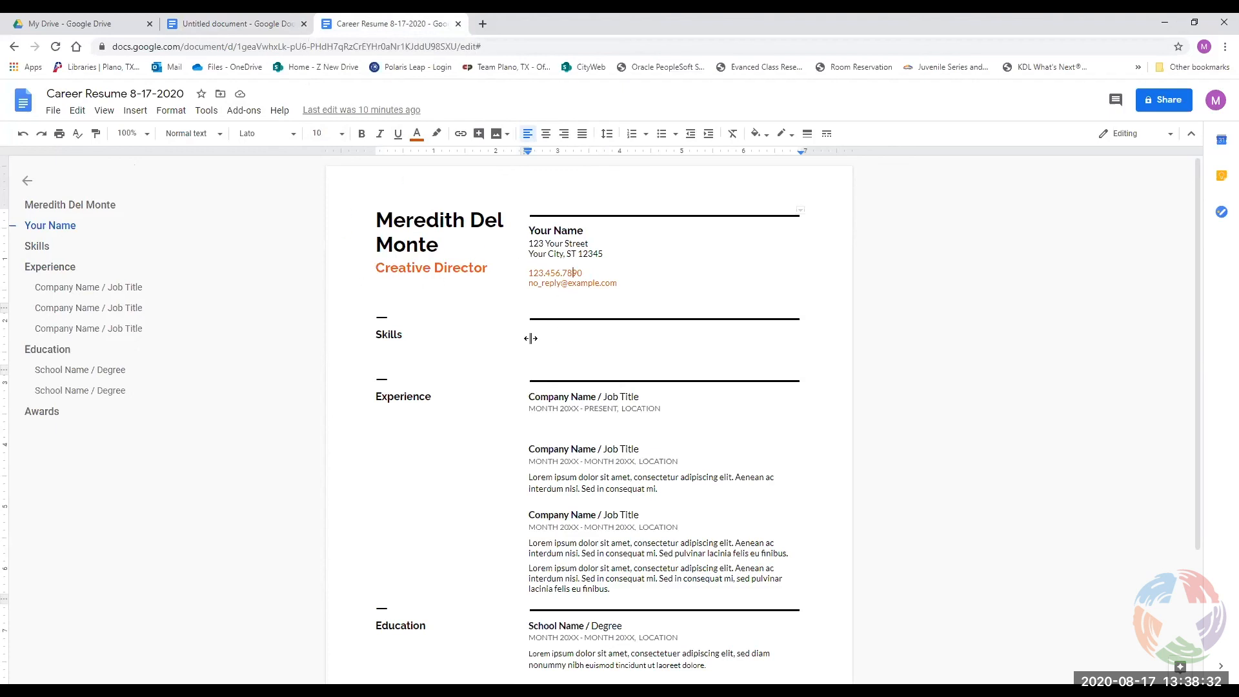
left_click(261, 24)
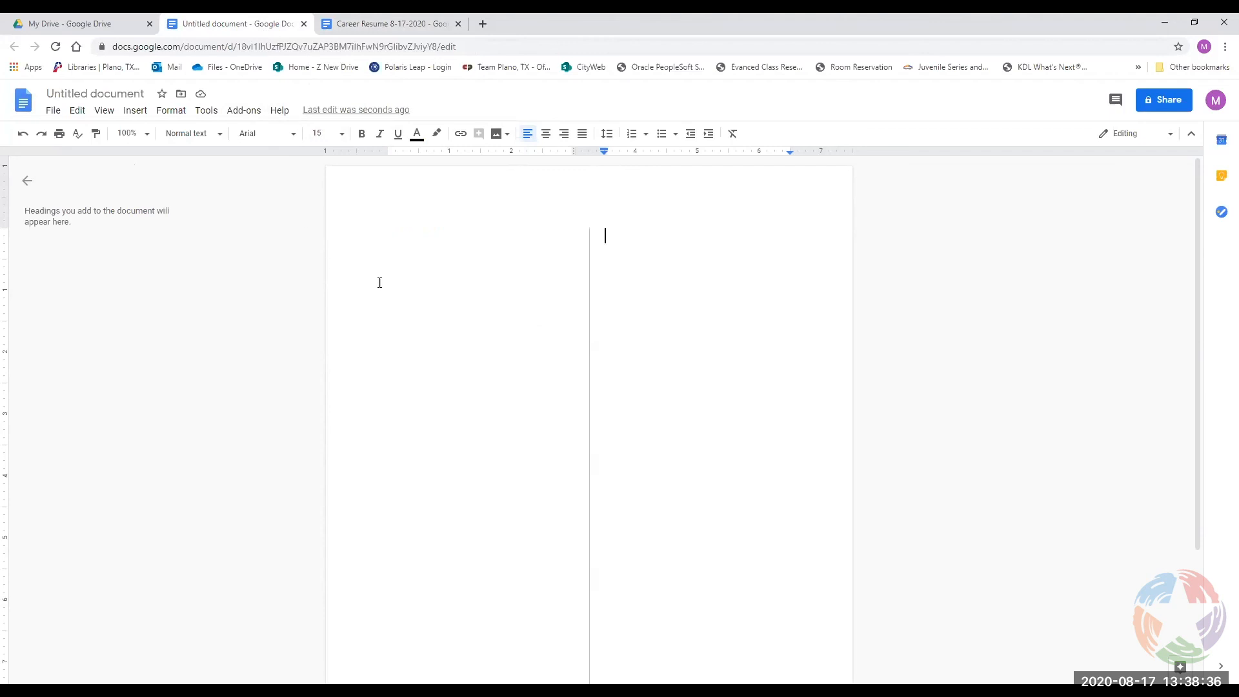
left_click(425, 243)
left_click(136, 113)
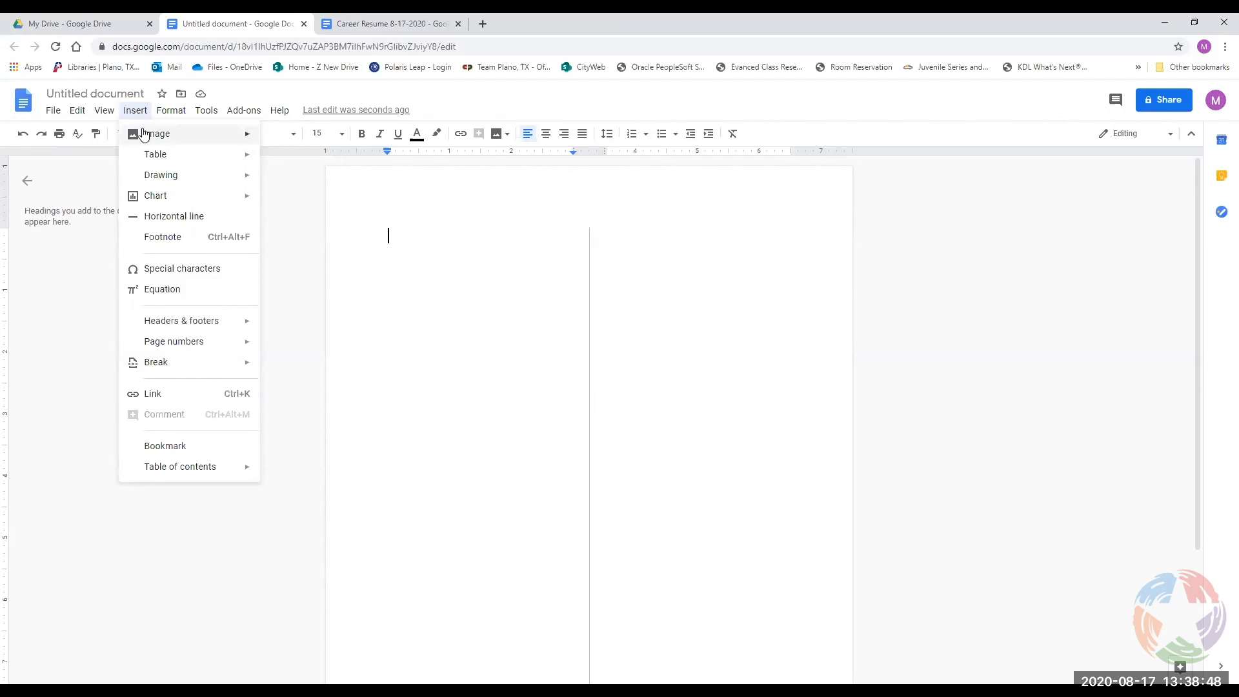
Upload Autumn.jfif from the computer and insert it at the top of the left column.
mouse_move(144, 134)
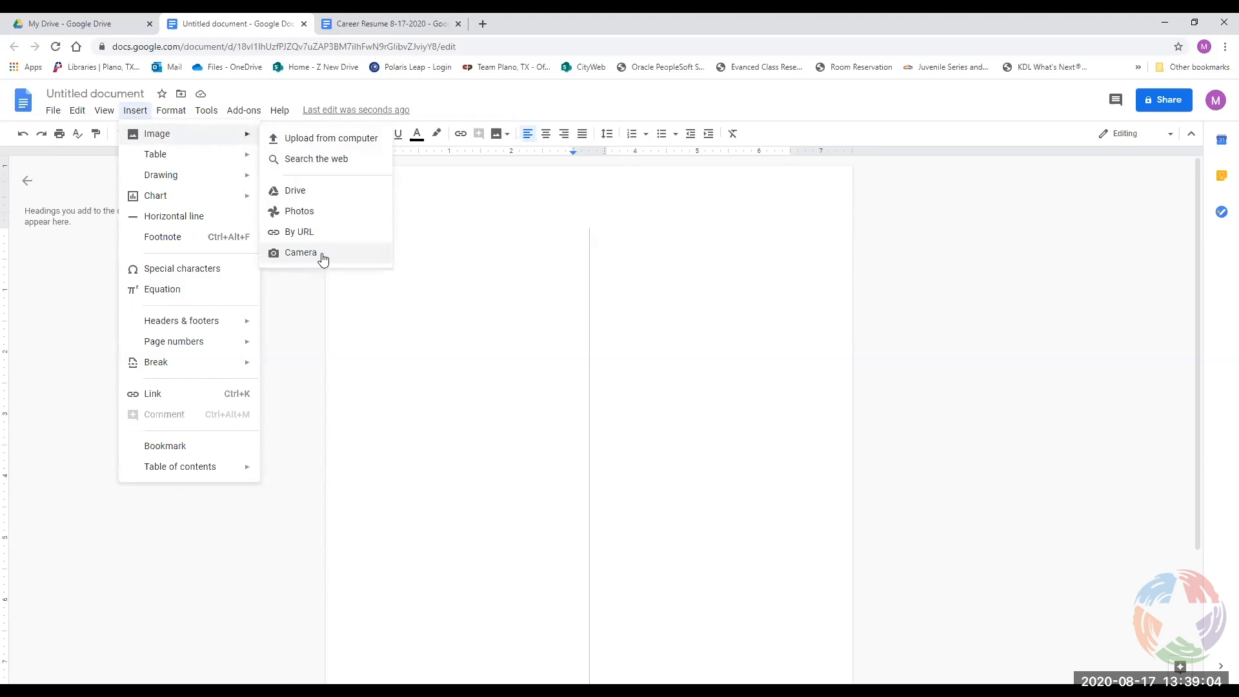
left_click(342, 143)
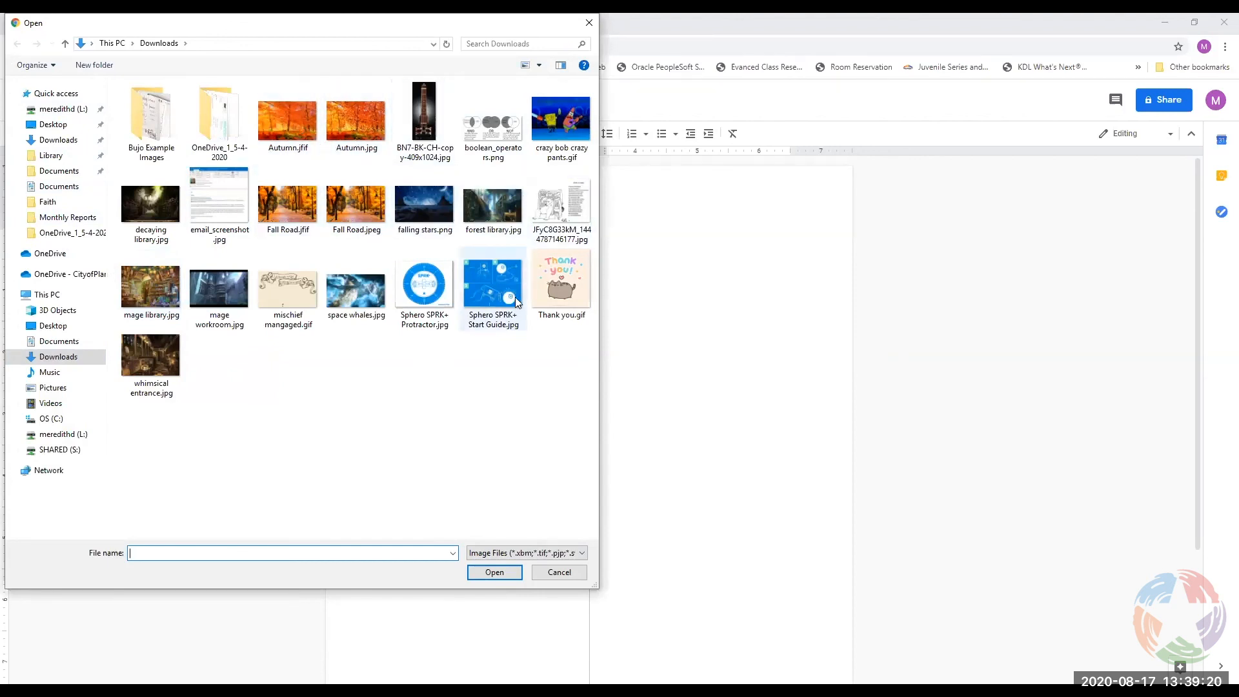
left_click(301, 144)
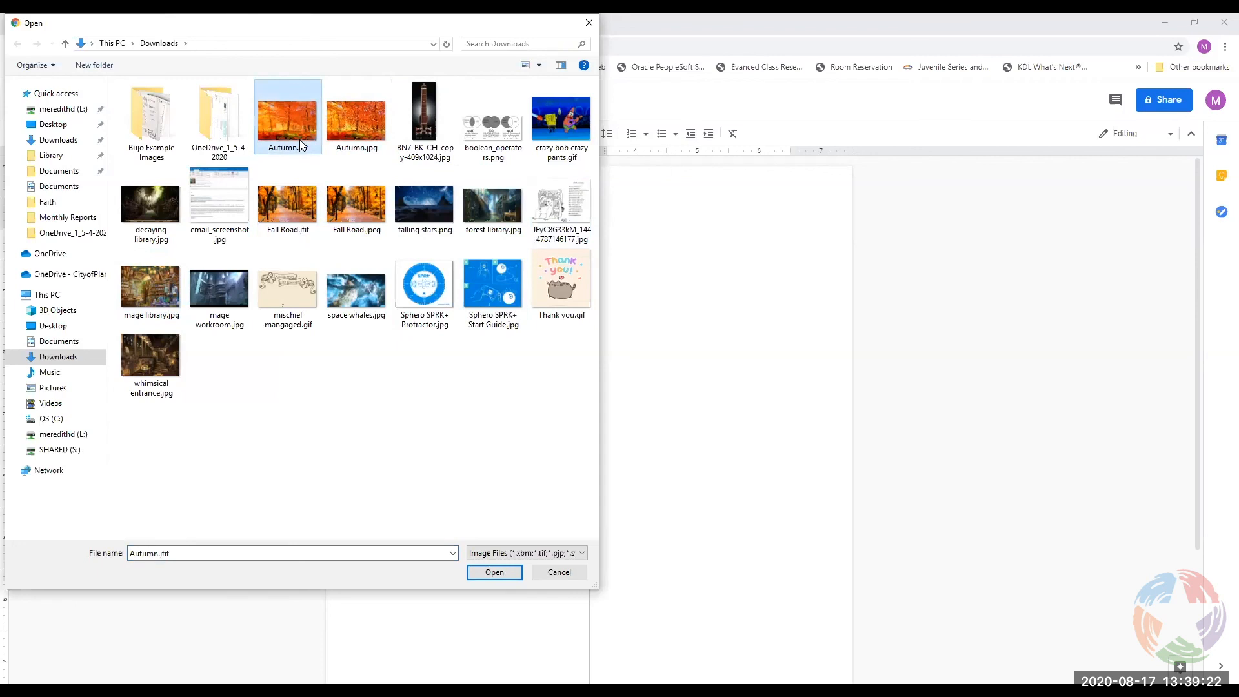
left_click(503, 573)
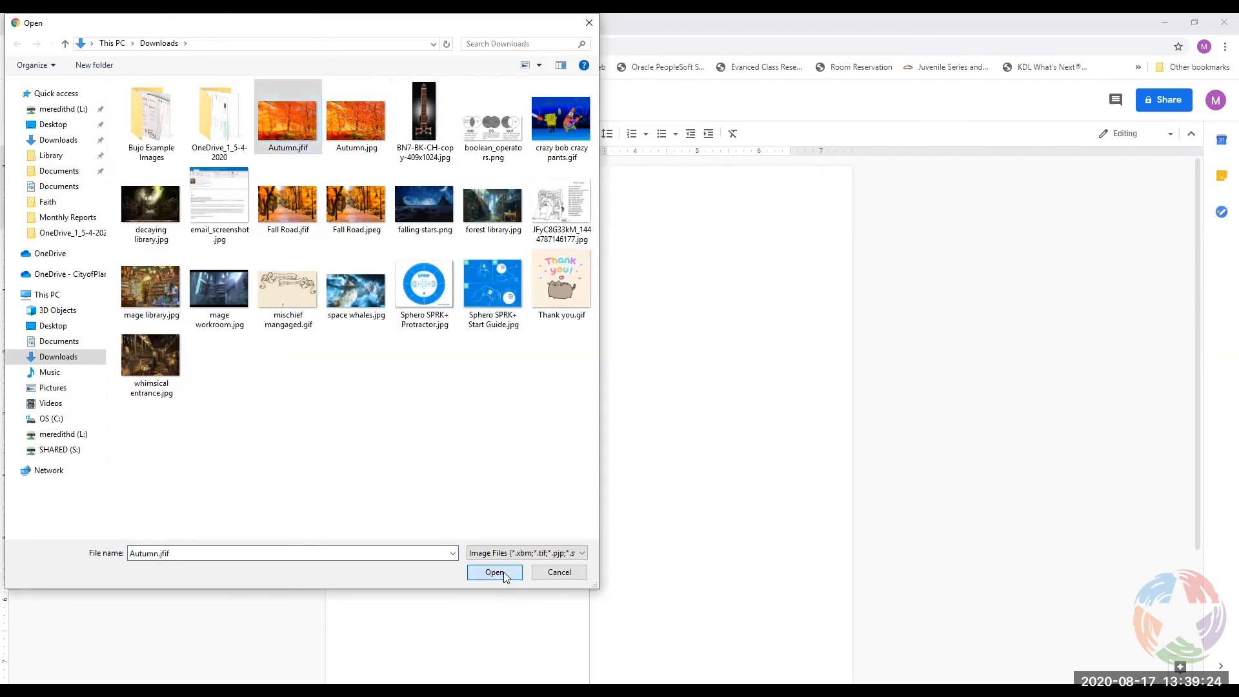
left_click(441, 283)
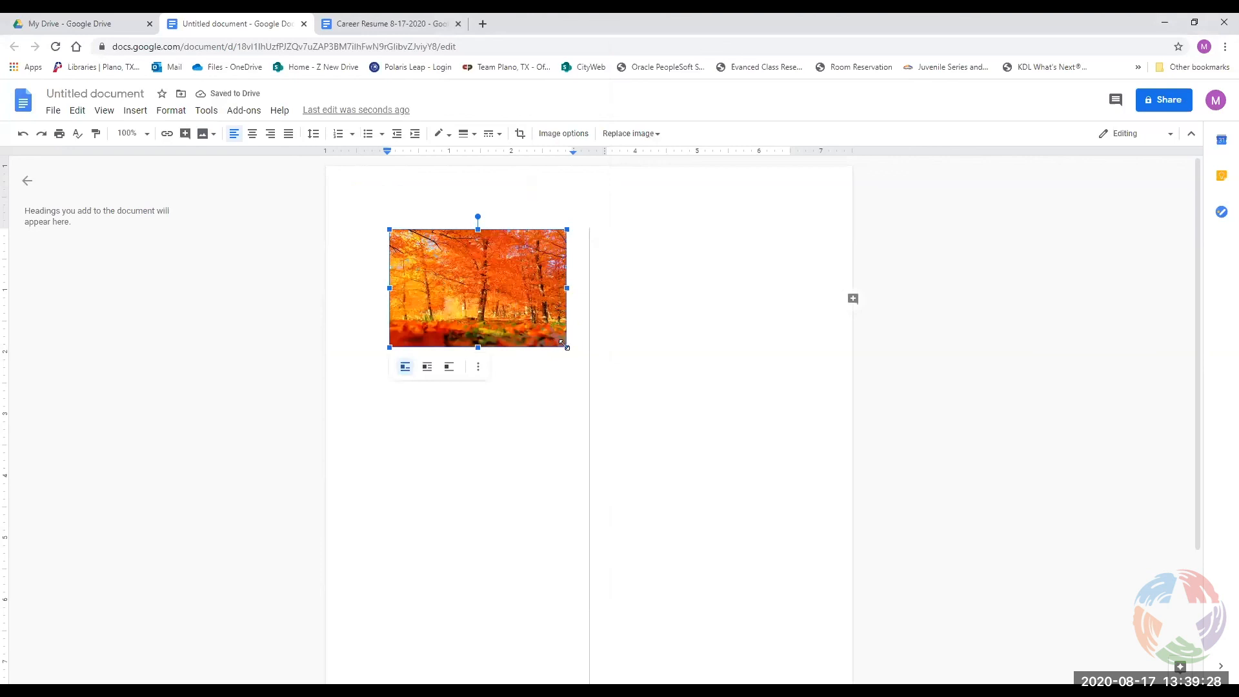
Try a corner resize and a one-column layout on the photo, then undo the column change.
mouse_move(564, 347)
left_mouse_down()
mouse_move(575, 351)
mouse_move(565, 346)
left_mouse_up()
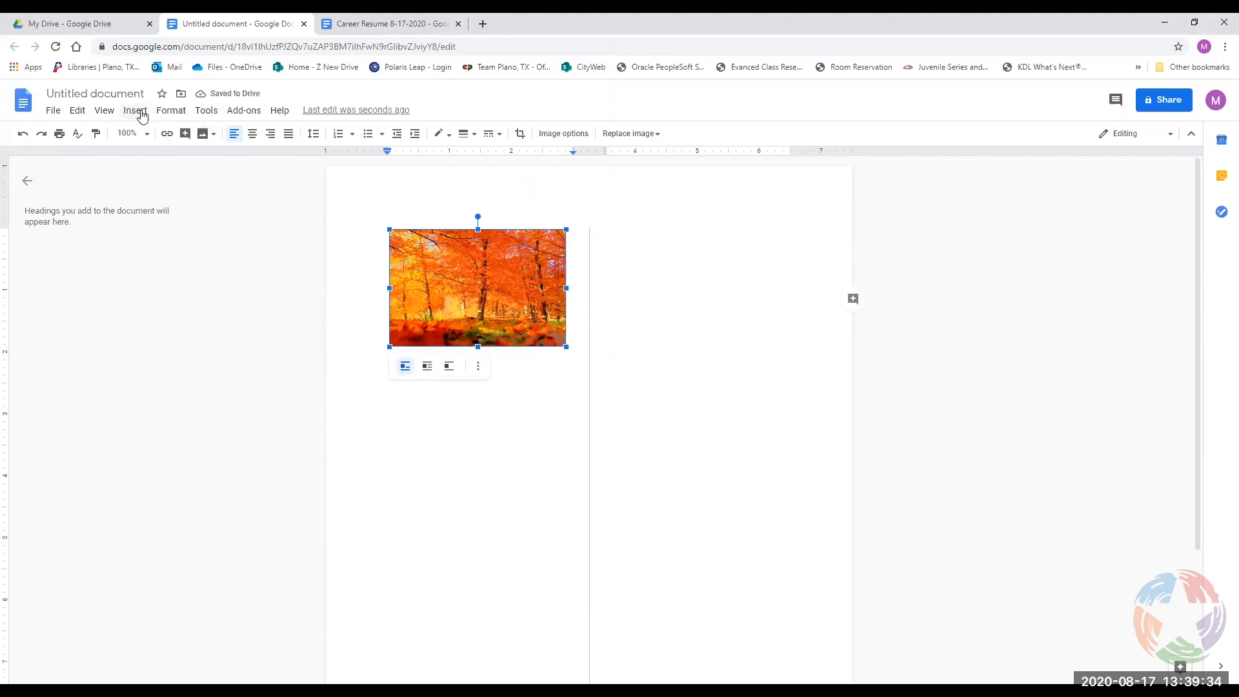
left_click(163, 114)
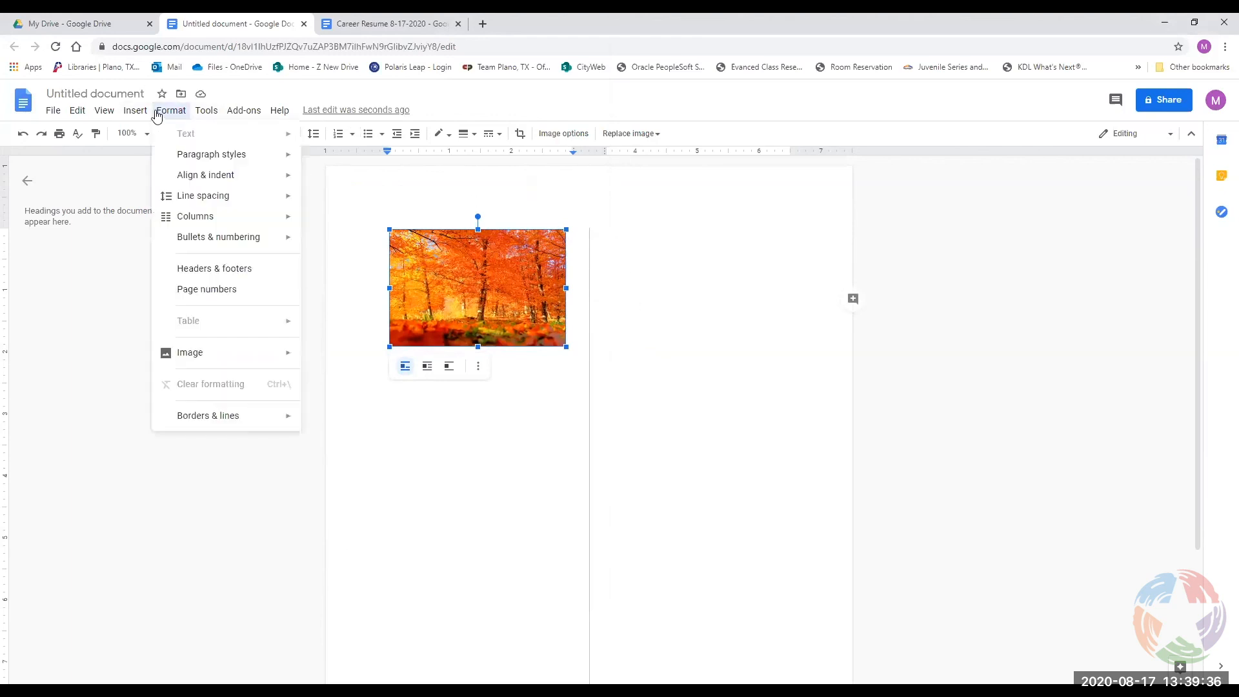
mouse_move(197, 217)
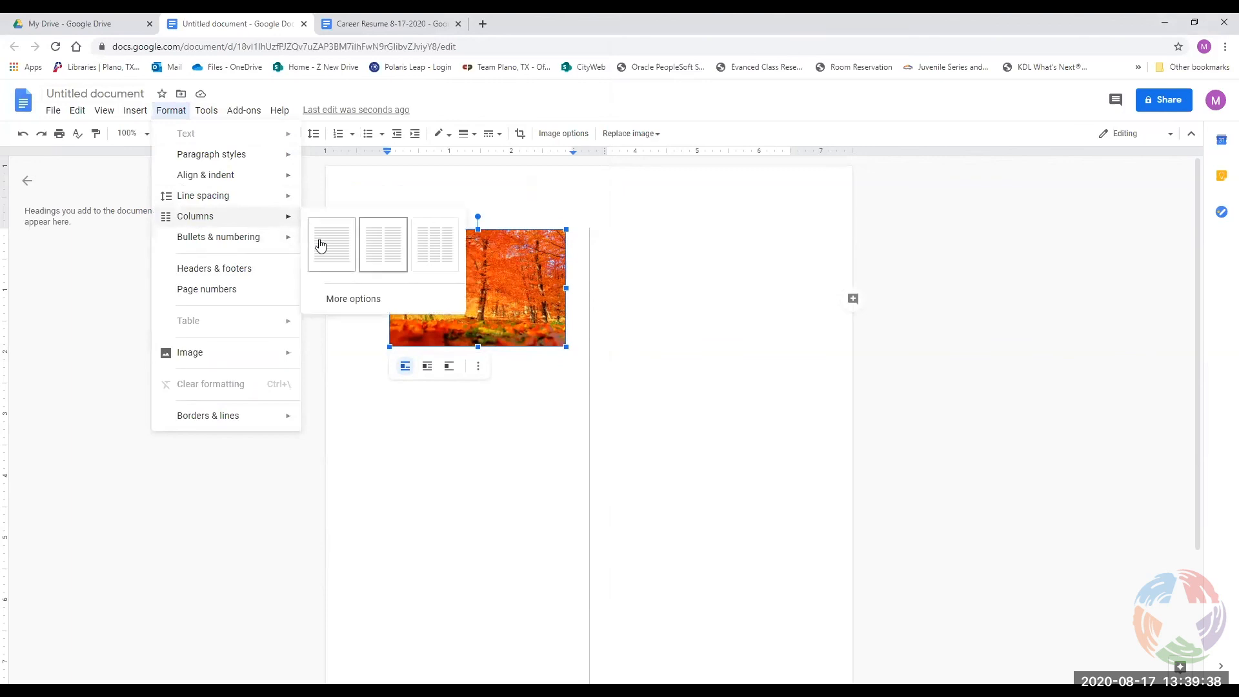
left_click(320, 244)
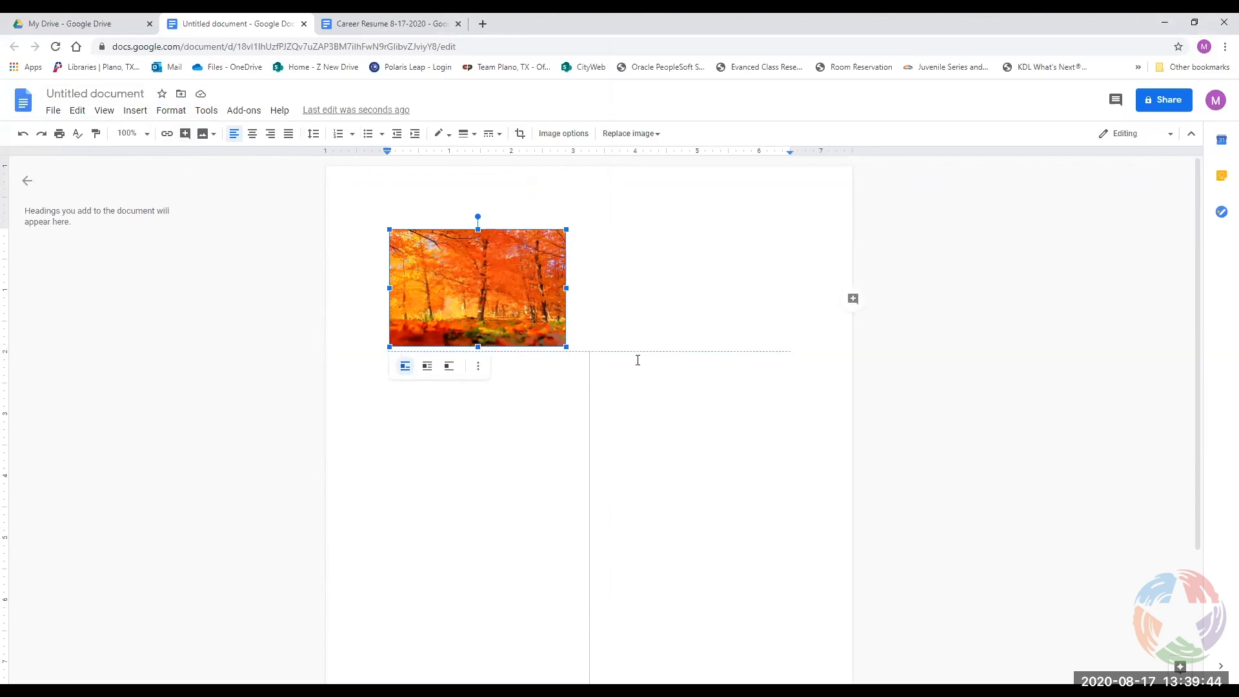
left_click(592, 327)
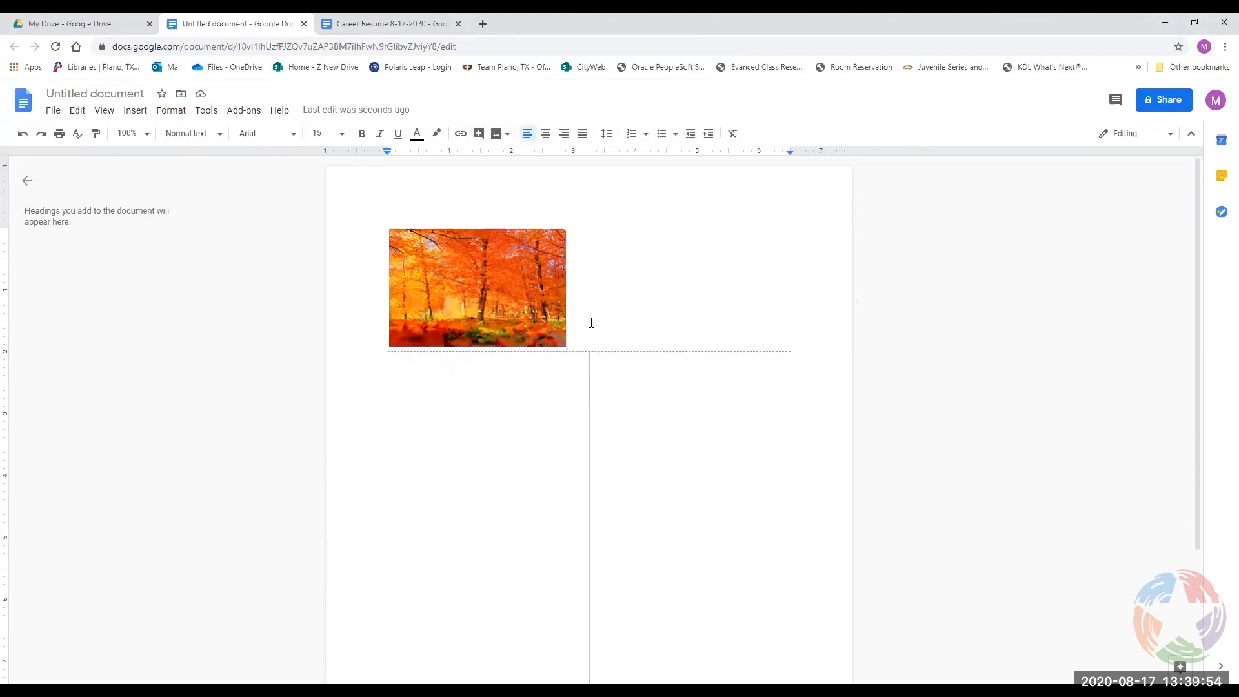
key("ctrl+z")
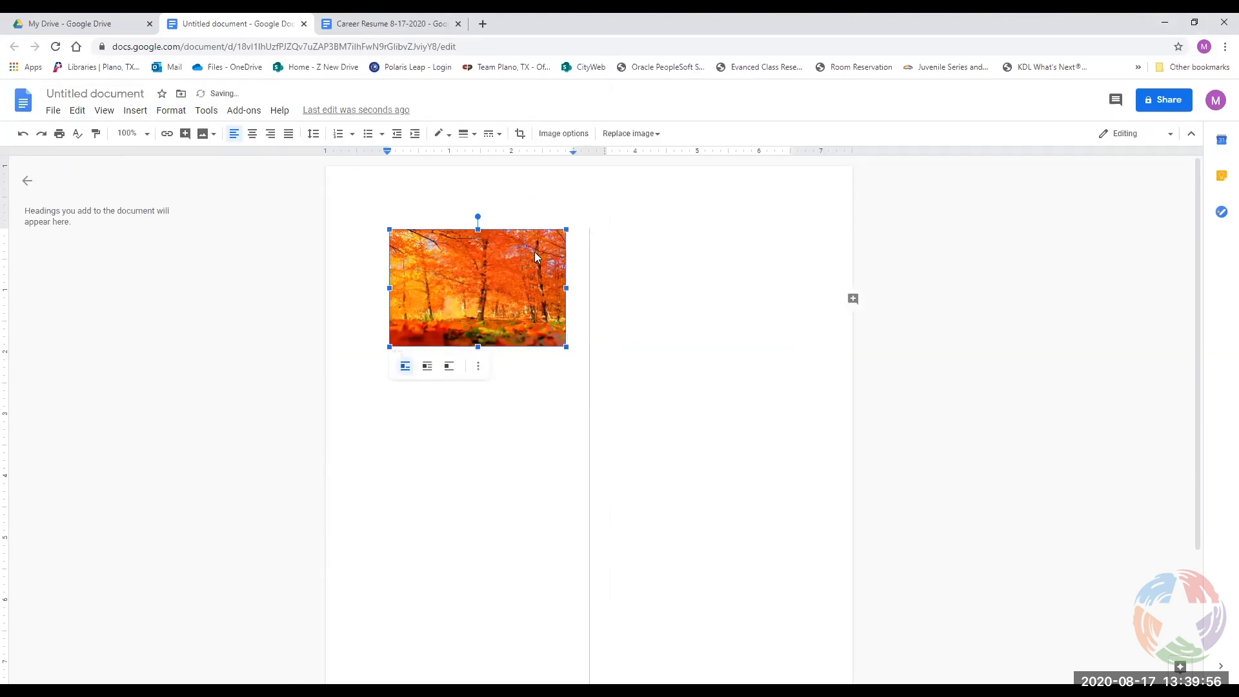
Select all and switch the whole document to one column, then reselect the autumn photo.
key("ctrl+a")
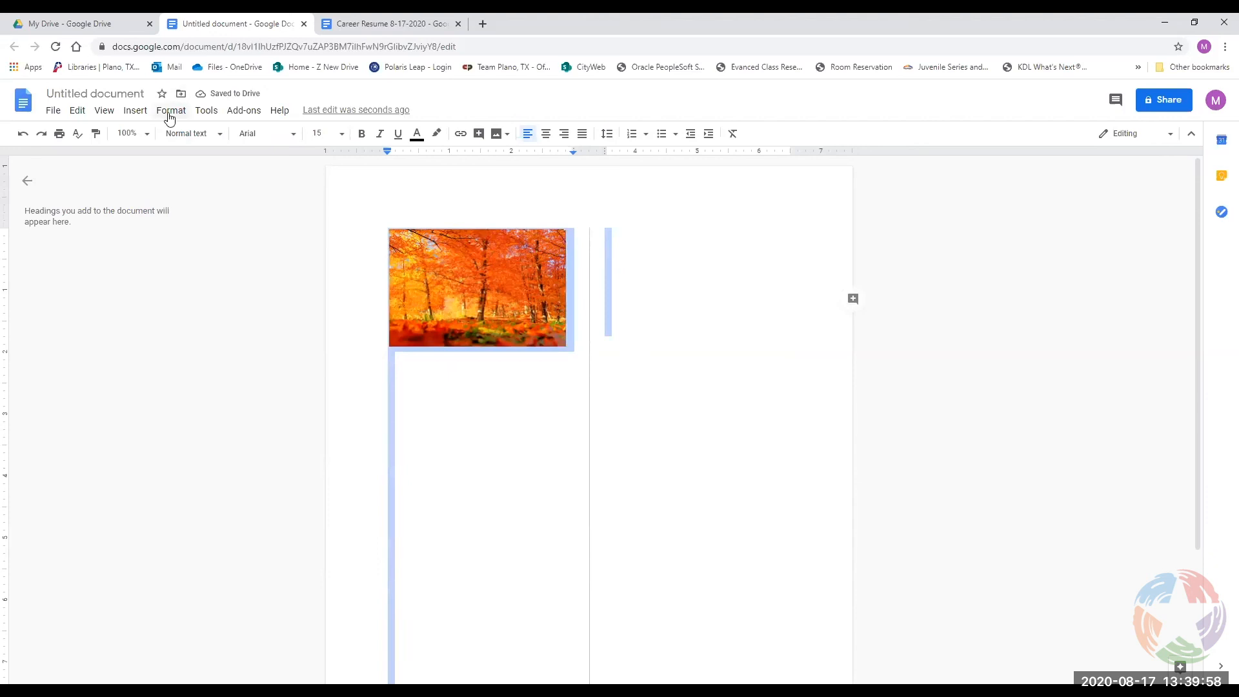
left_click(170, 112)
mouse_move(290, 219)
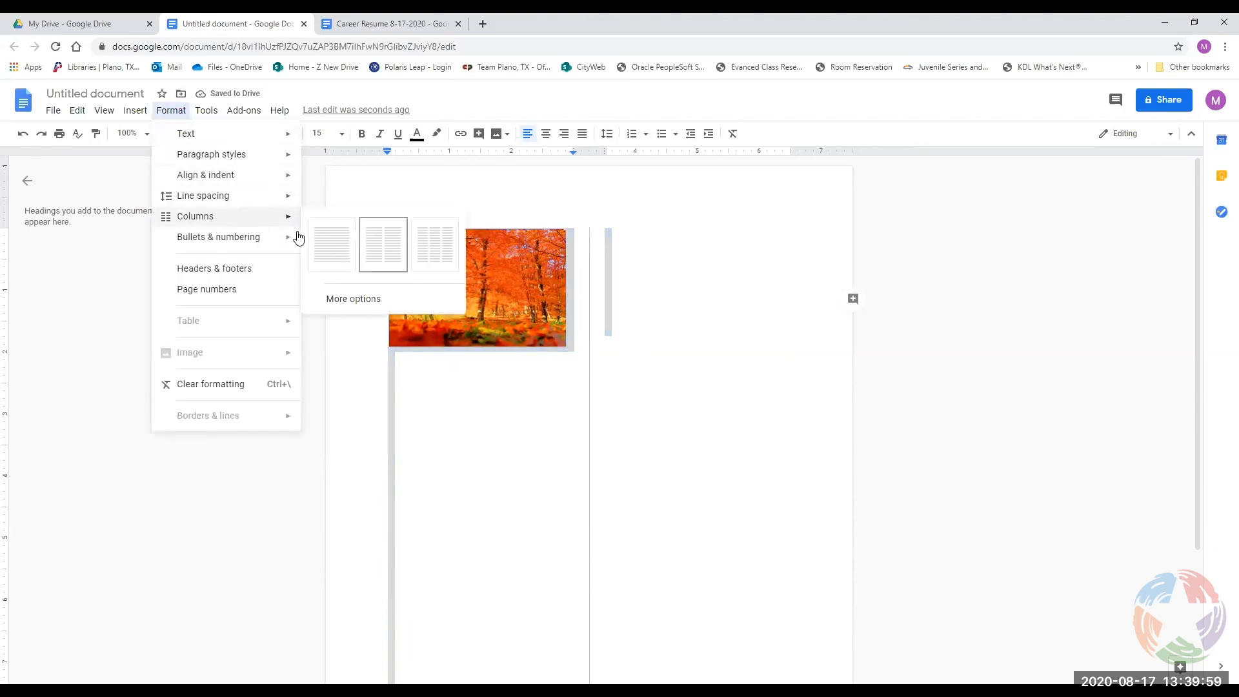
left_click(335, 258)
scroll(516, 328, "down", 2)
scroll(516, 328, "down", 2)
scroll(515, 327, "up", 4)
left_click(512, 336)
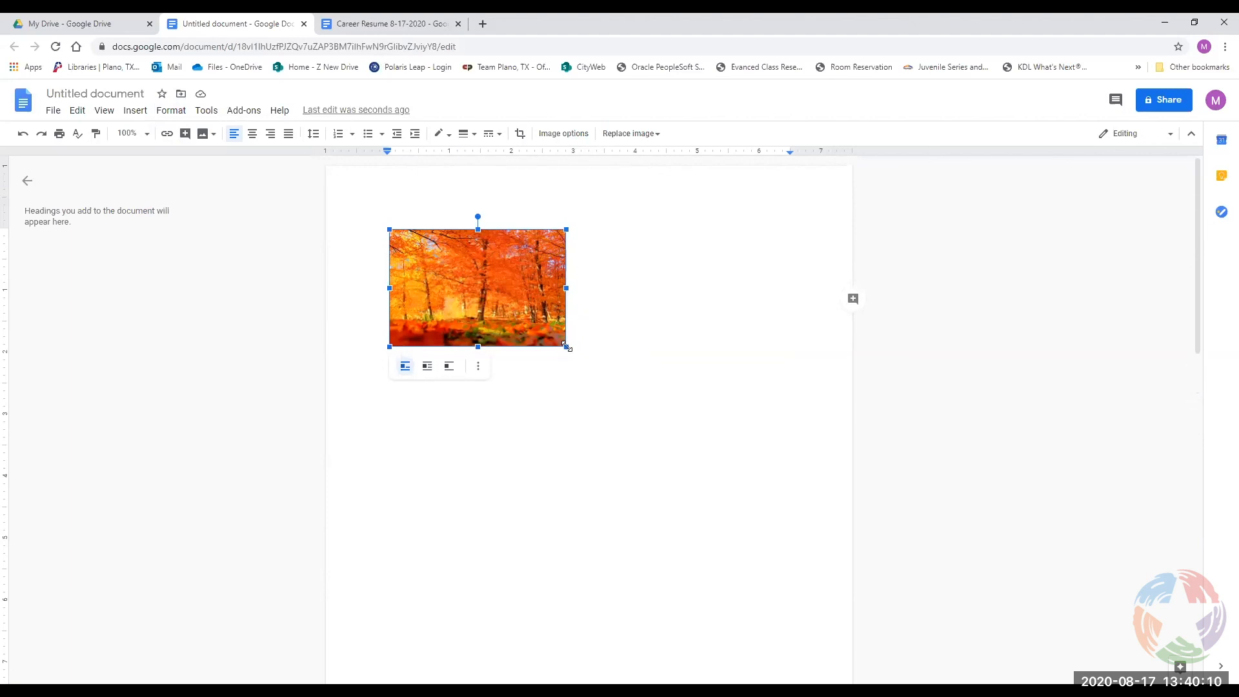
Enlarge the autumn photo to about double size and type 'hi how are you' after it.
left_click_drag(566, 346, 743, 465)
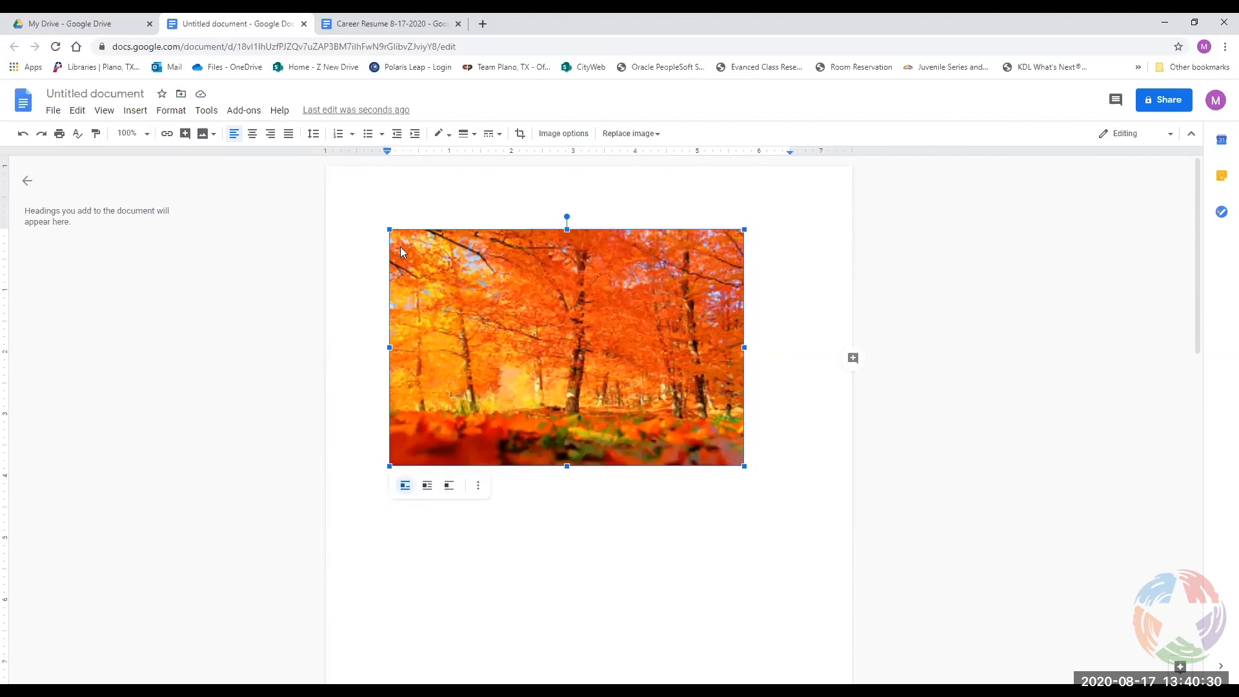
left_click(754, 432)
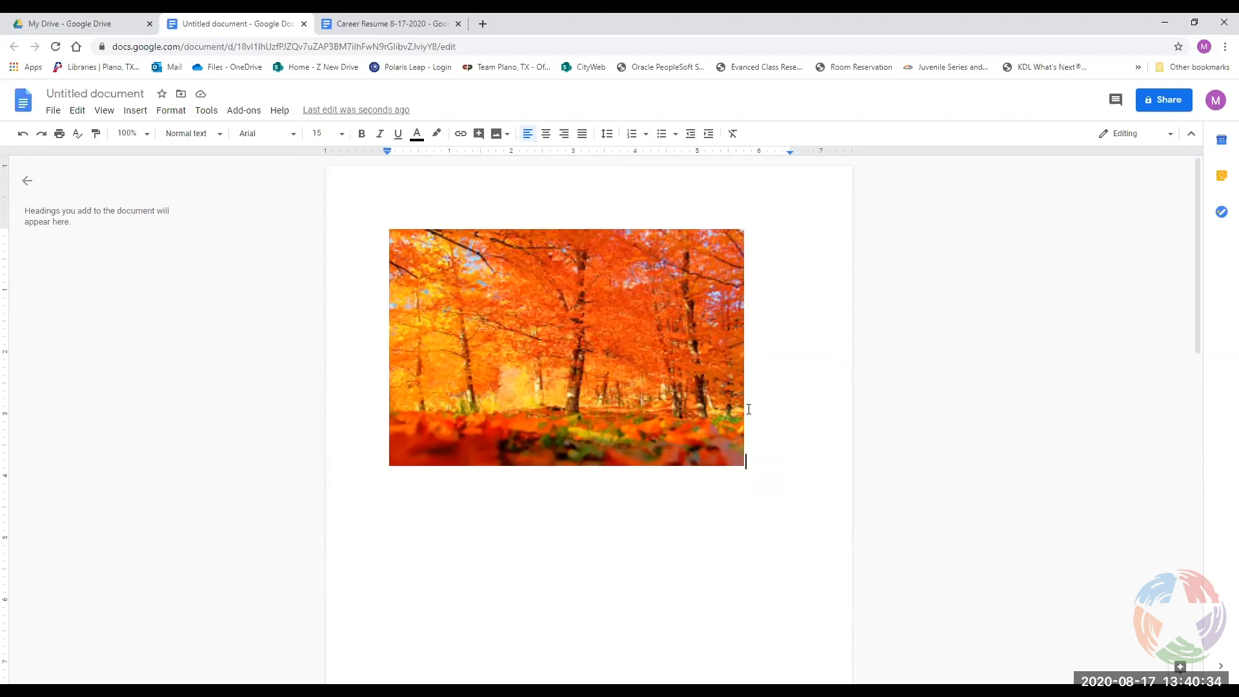
type("hi how are you")
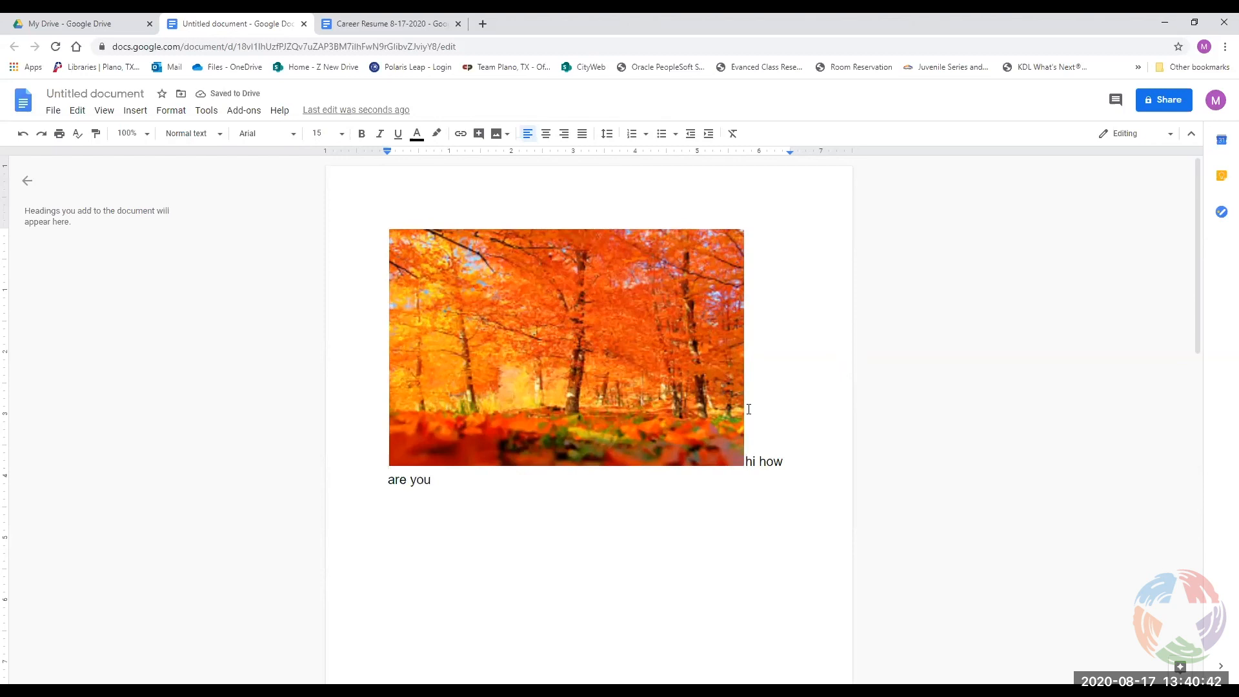
Add a 'Cdfsdf' line above the photo, then reselect the image.
key("Return")
type("cjd")
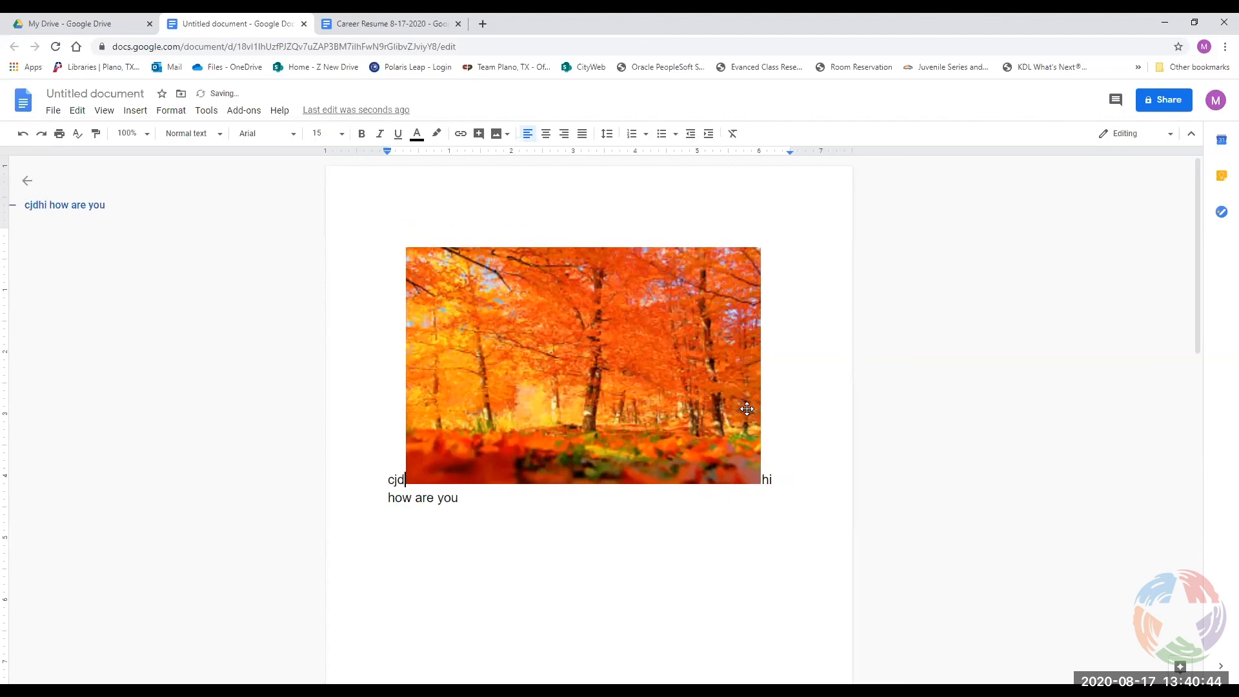
key("BackSpace")
key("BackSpace")
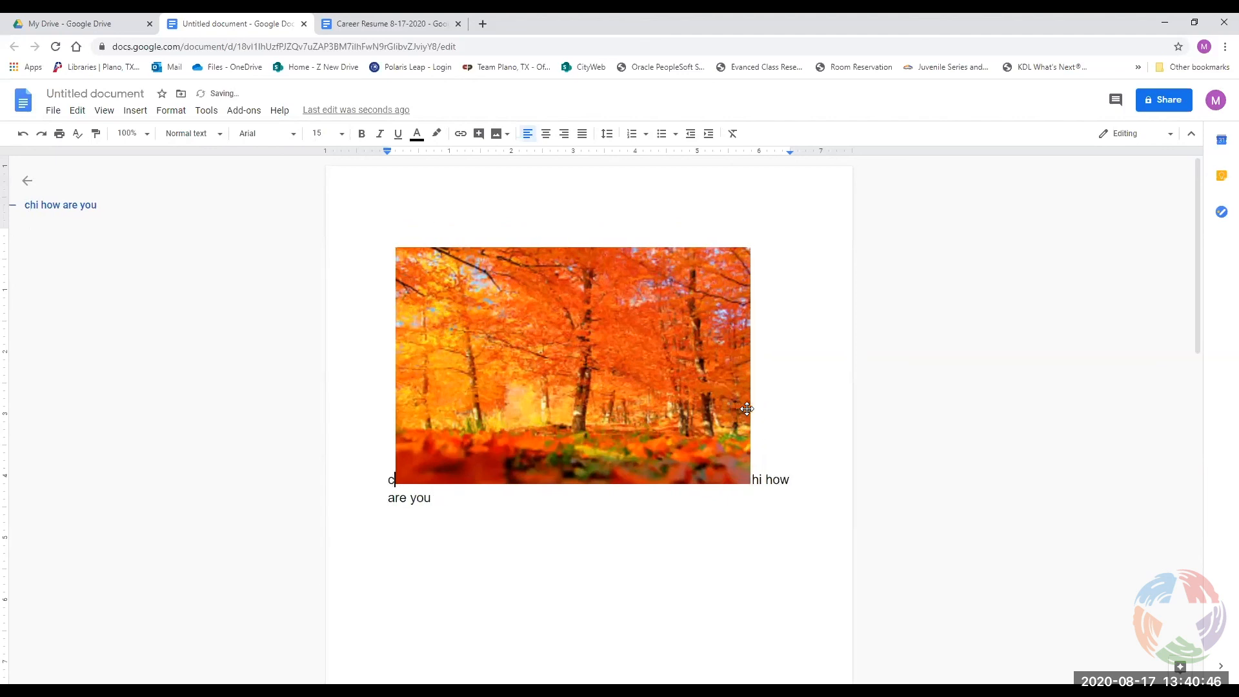
type("dfsdf")
key("Return")
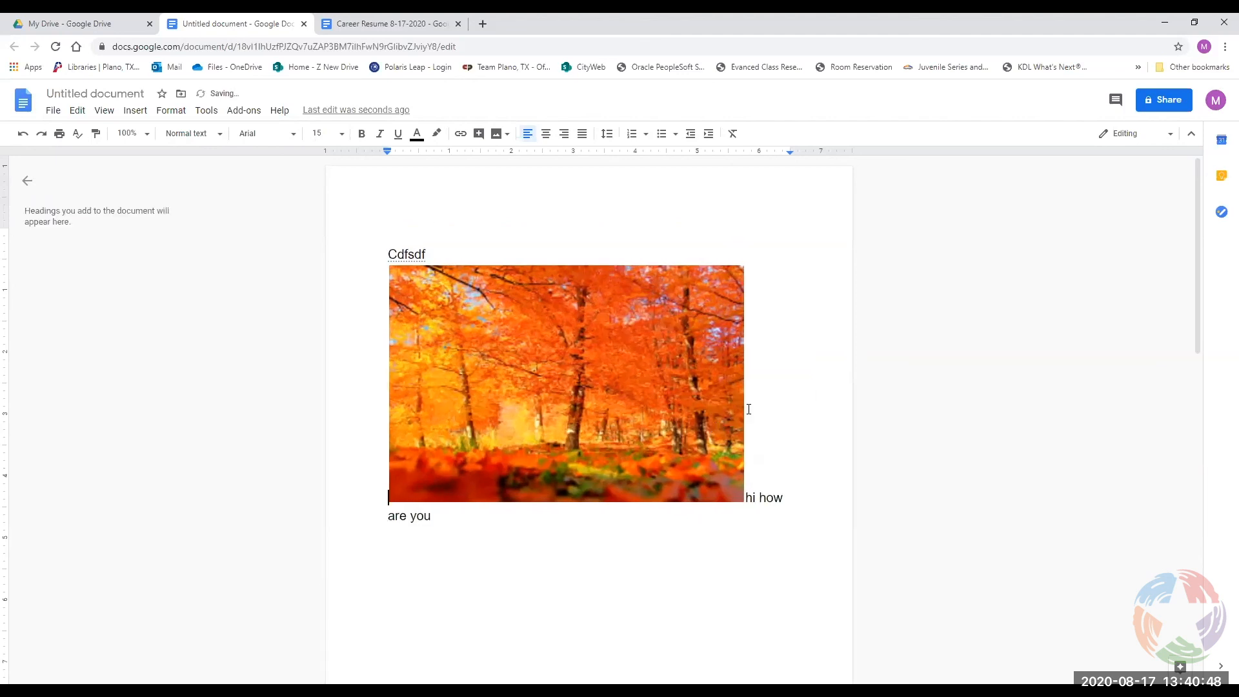
left_click(683, 413)
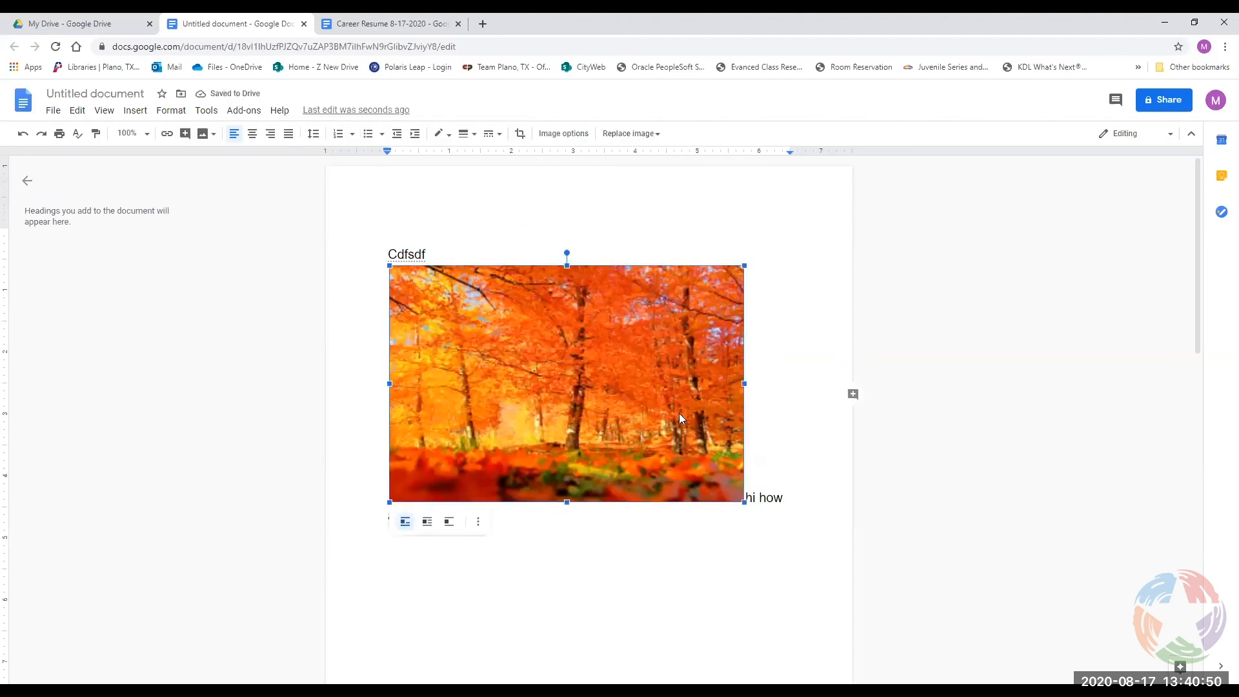
Try Wrap text and Break text on the photo, moving it below the text lines.
left_click(428, 527)
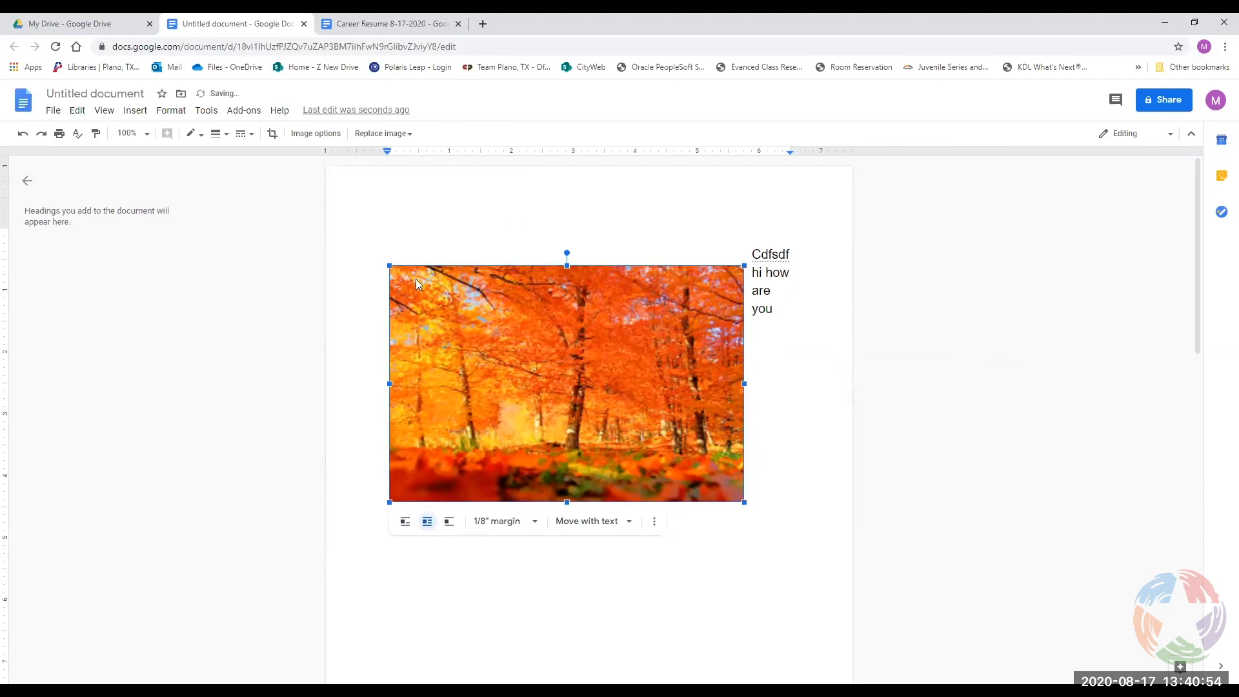
left_click_drag(494, 371, 497, 414)
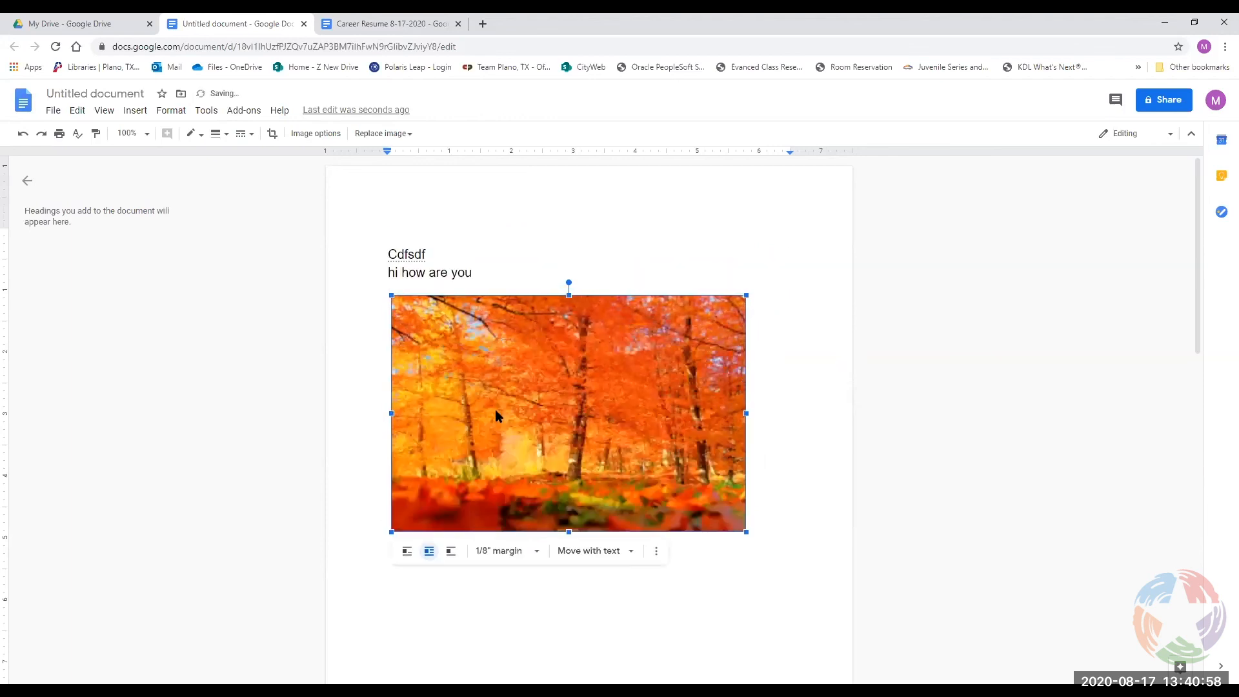
left_click_drag(475, 358, 471, 335)
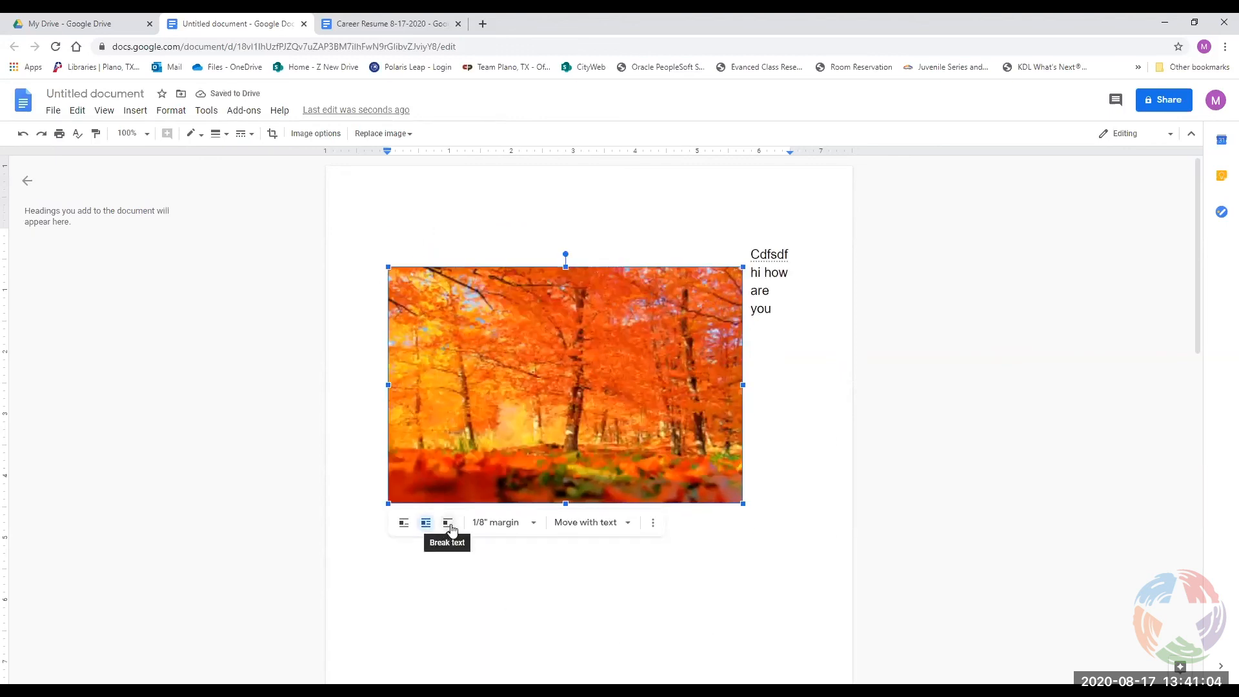
left_click(450, 526)
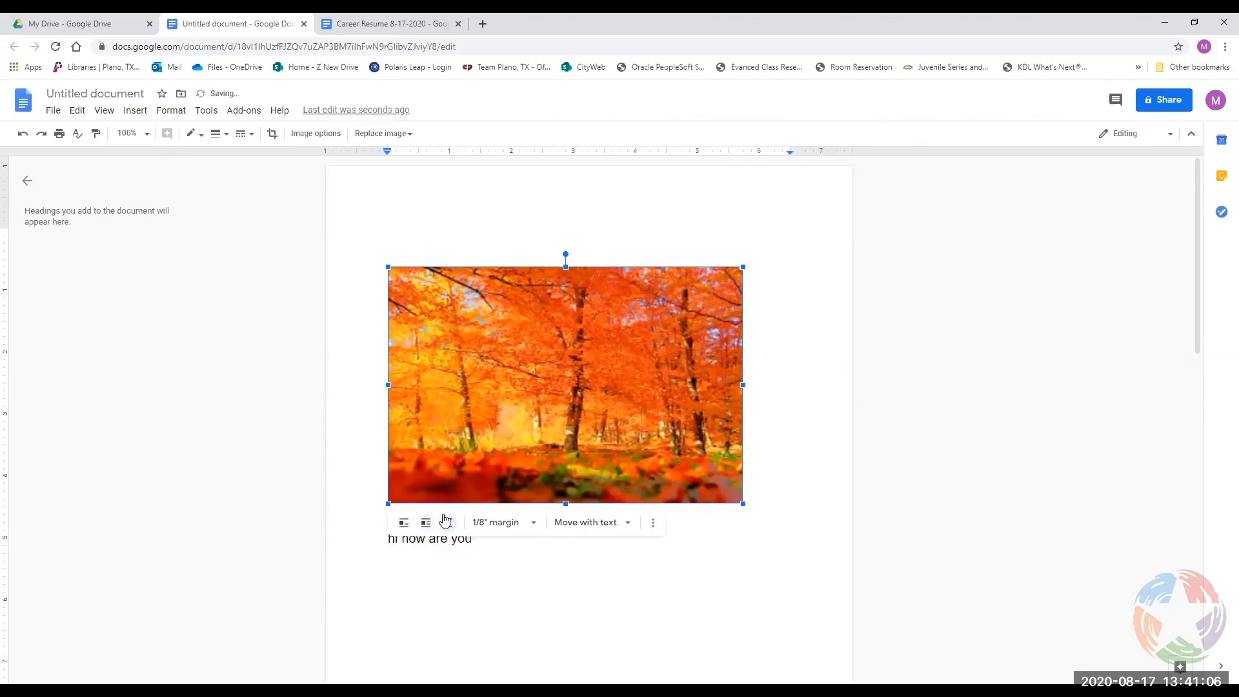
left_click_drag(514, 373, 502, 350)
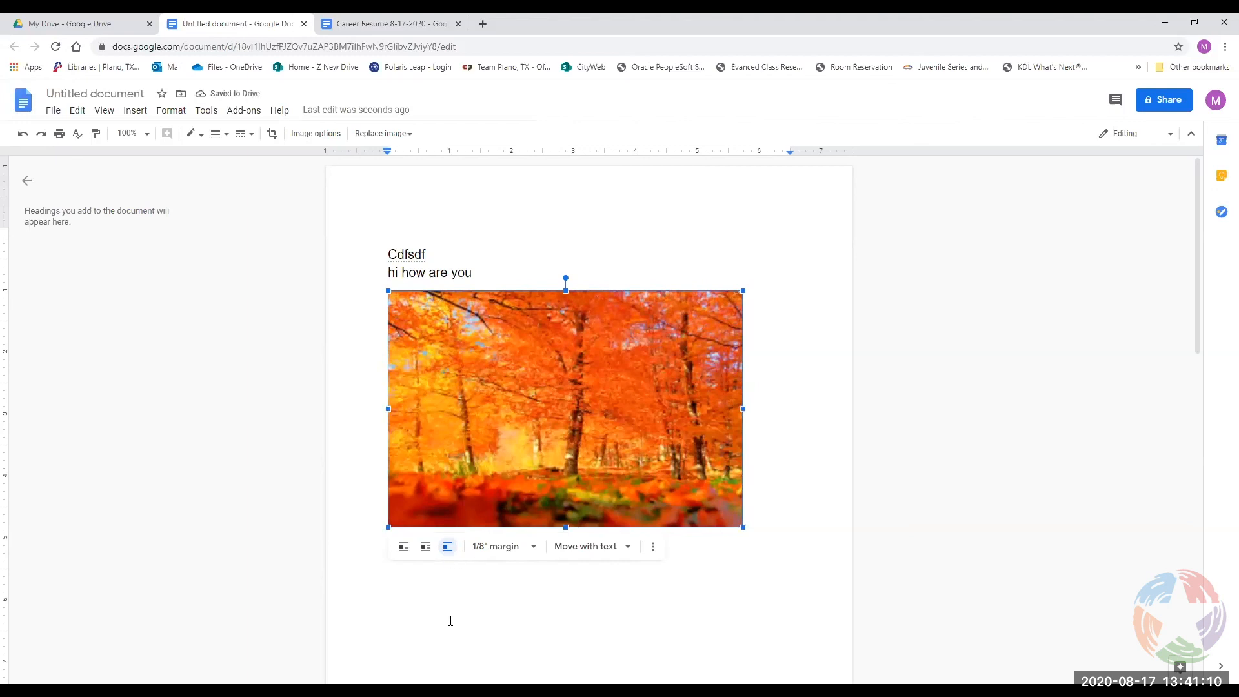
Set the photo's text margin to 0 inches, then 1 inch, and open full image options.
left_click(528, 546)
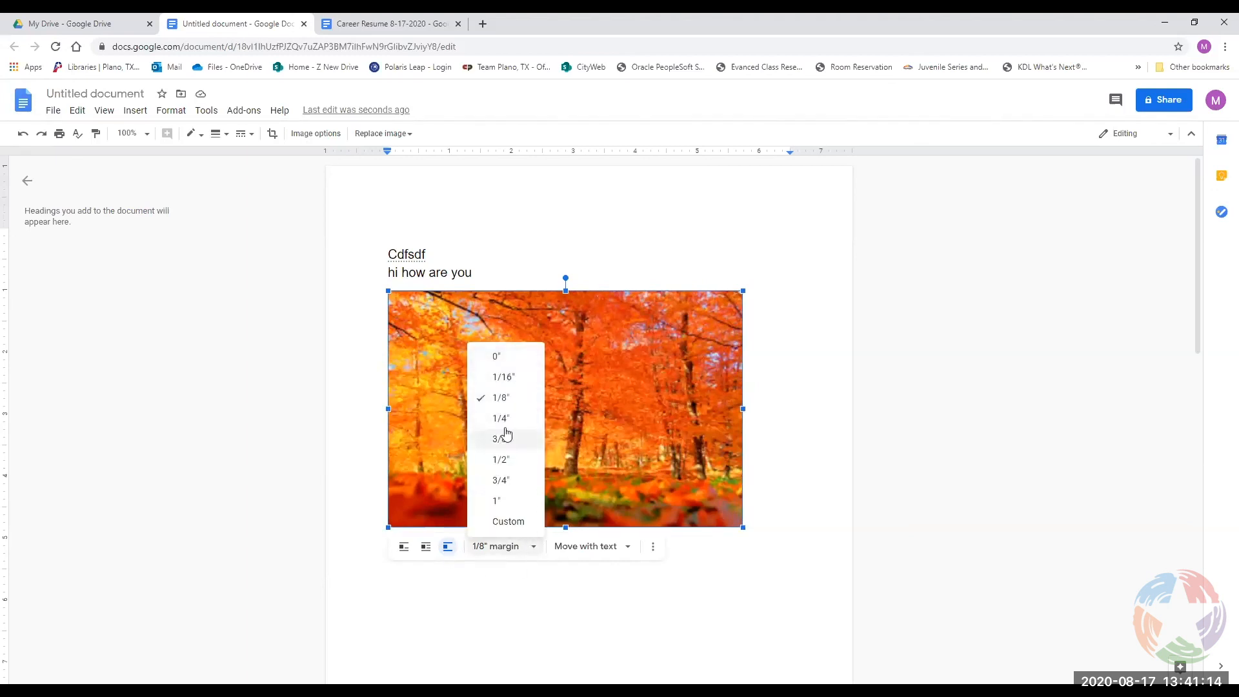
left_click(507, 357)
left_click_drag(463, 386, 464, 368)
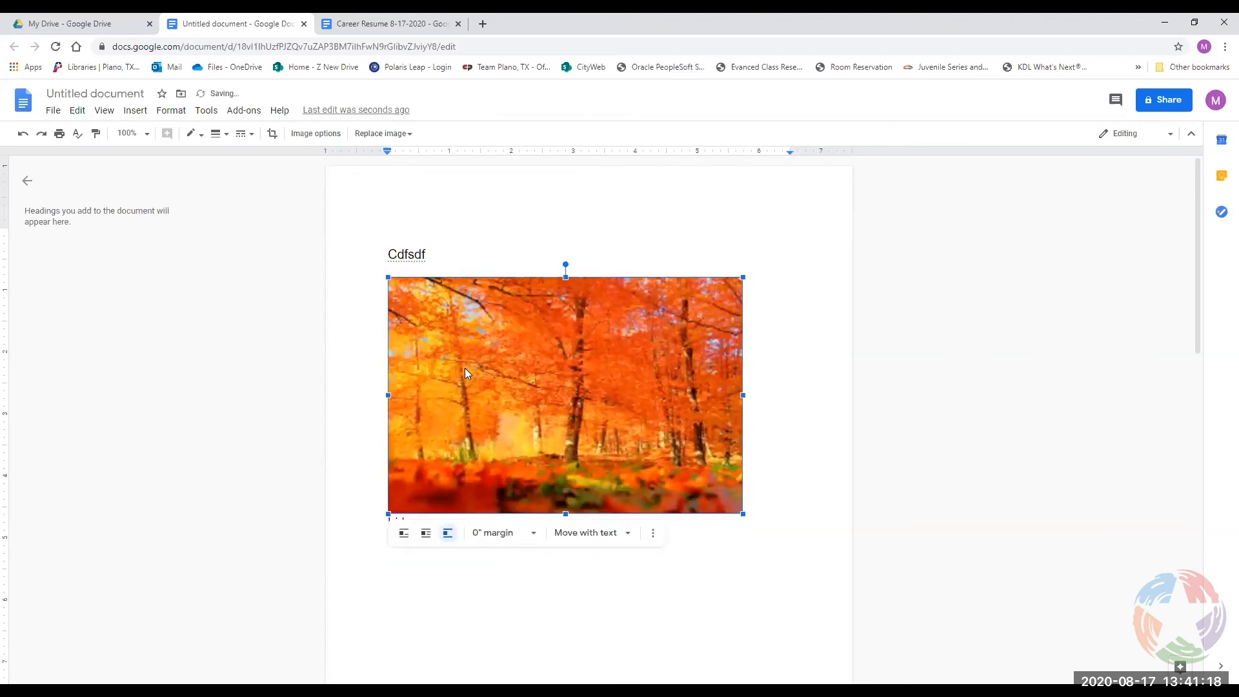
left_click(513, 534)
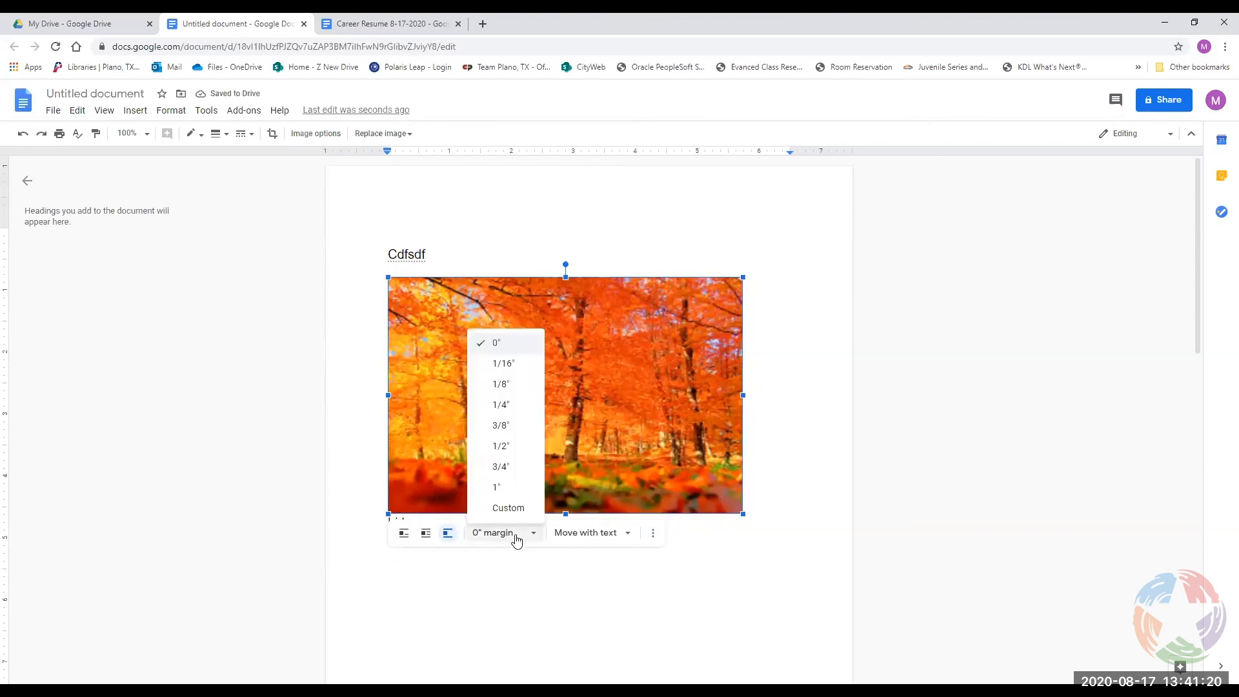
left_click(507, 494)
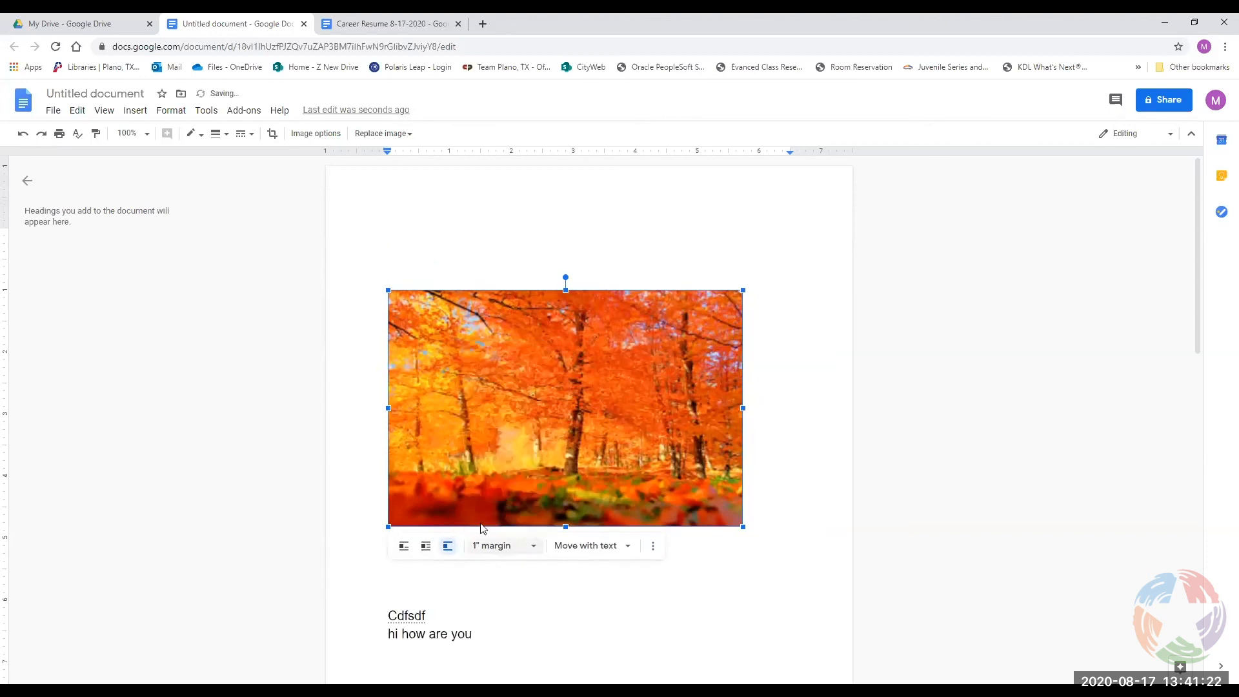
left_click(531, 549)
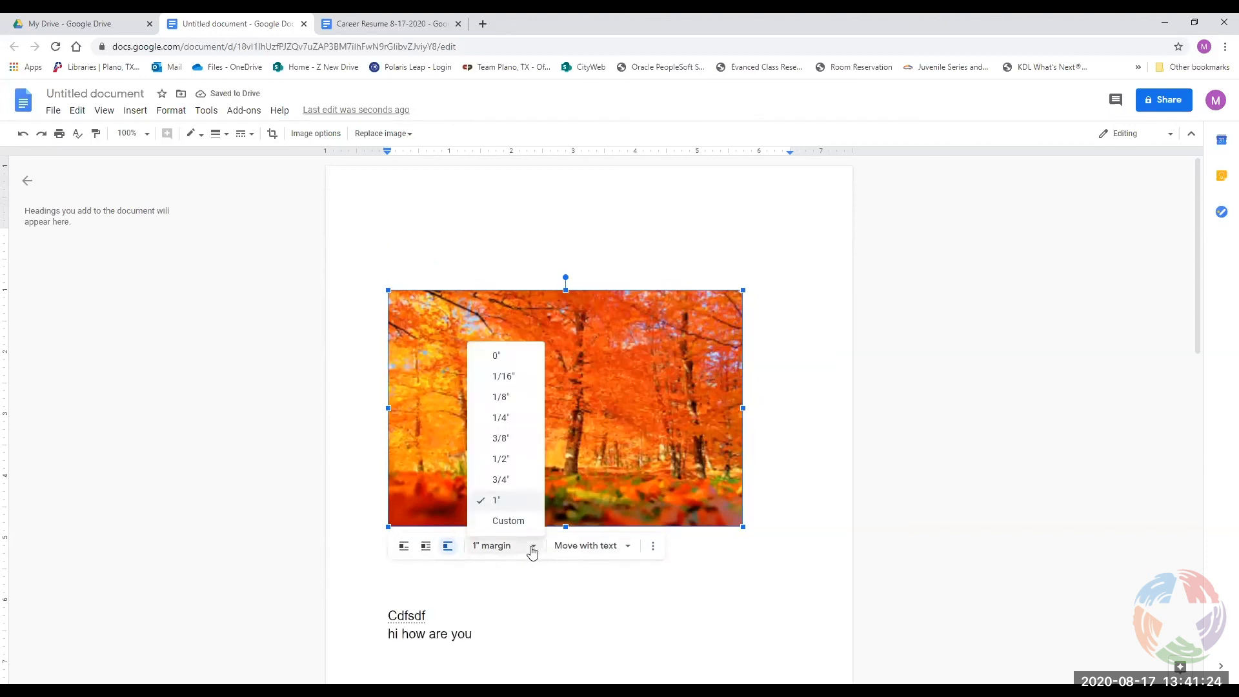
left_click(507, 521)
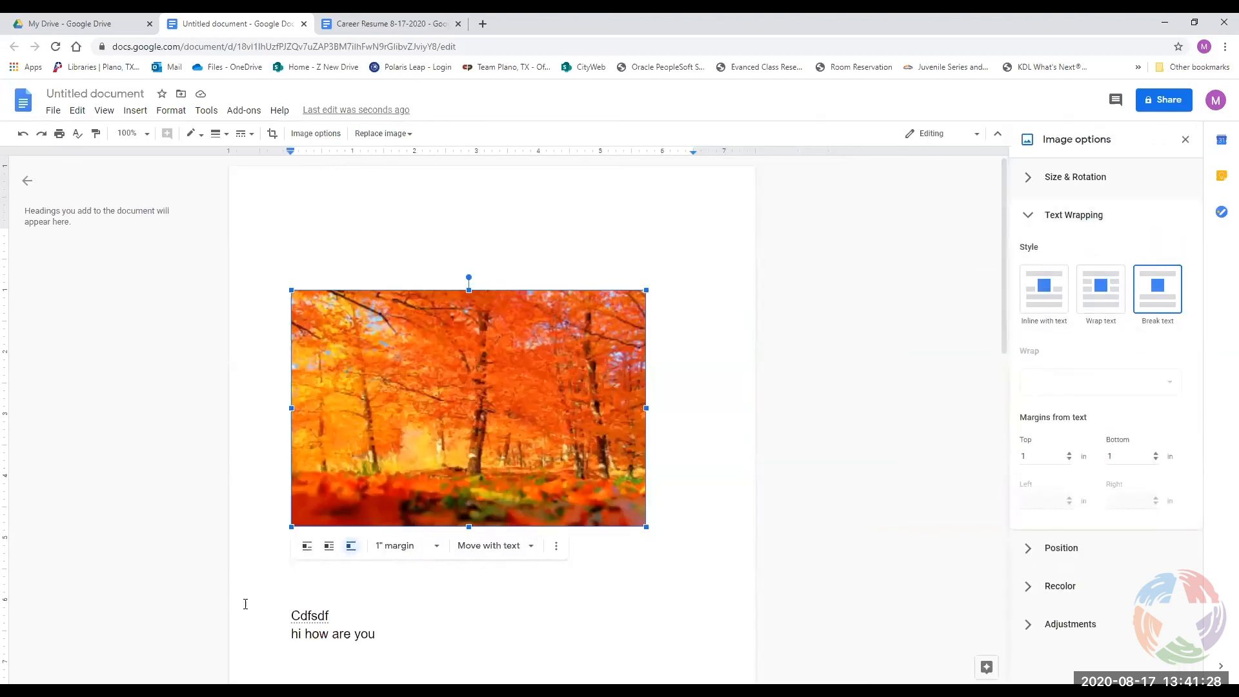
In Image options, try In line and Wrap text, settling on Break text for the photo.
left_click(554, 547)
left_click(923, 347)
left_click(1040, 456)
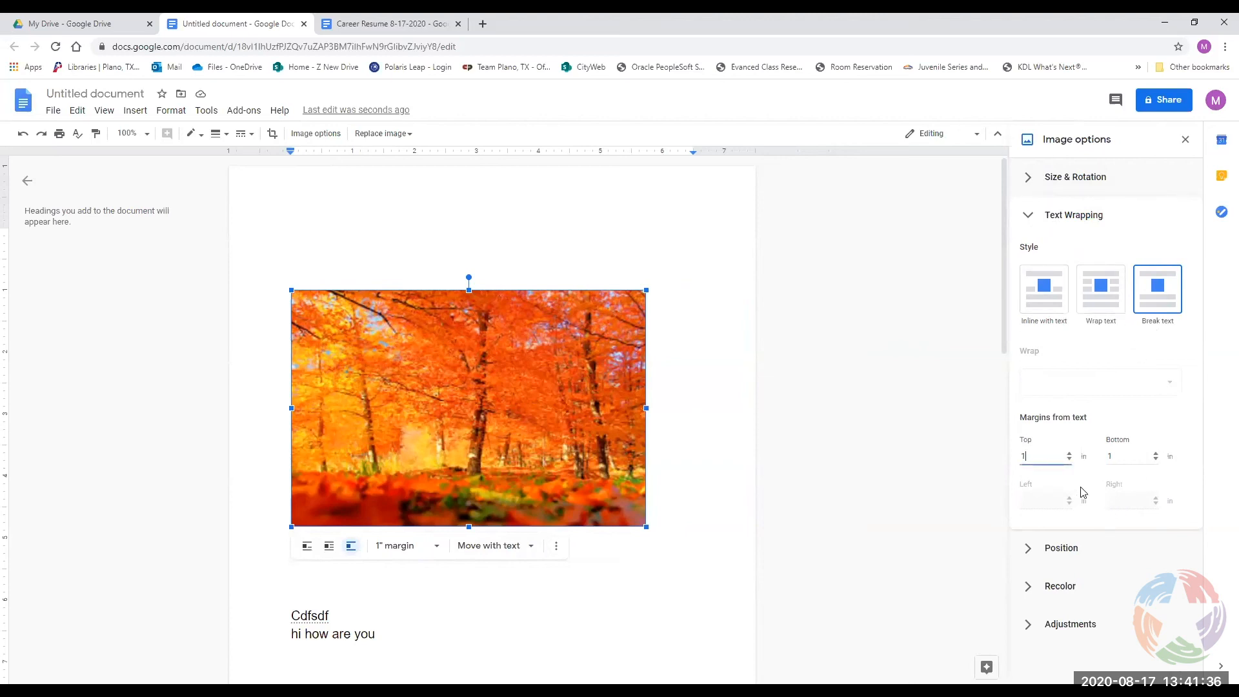
left_click(1046, 549)
scroll(1058, 554, "down", 2)
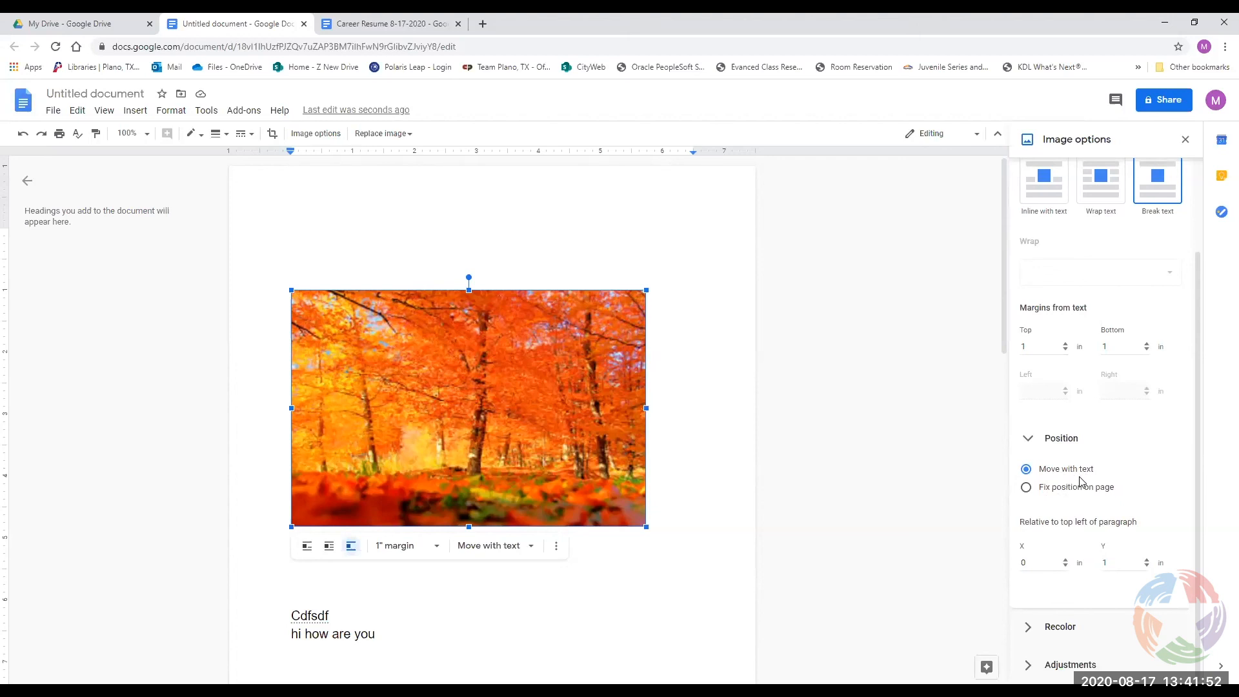
scroll(1082, 480, "up", 2)
left_click(1051, 262)
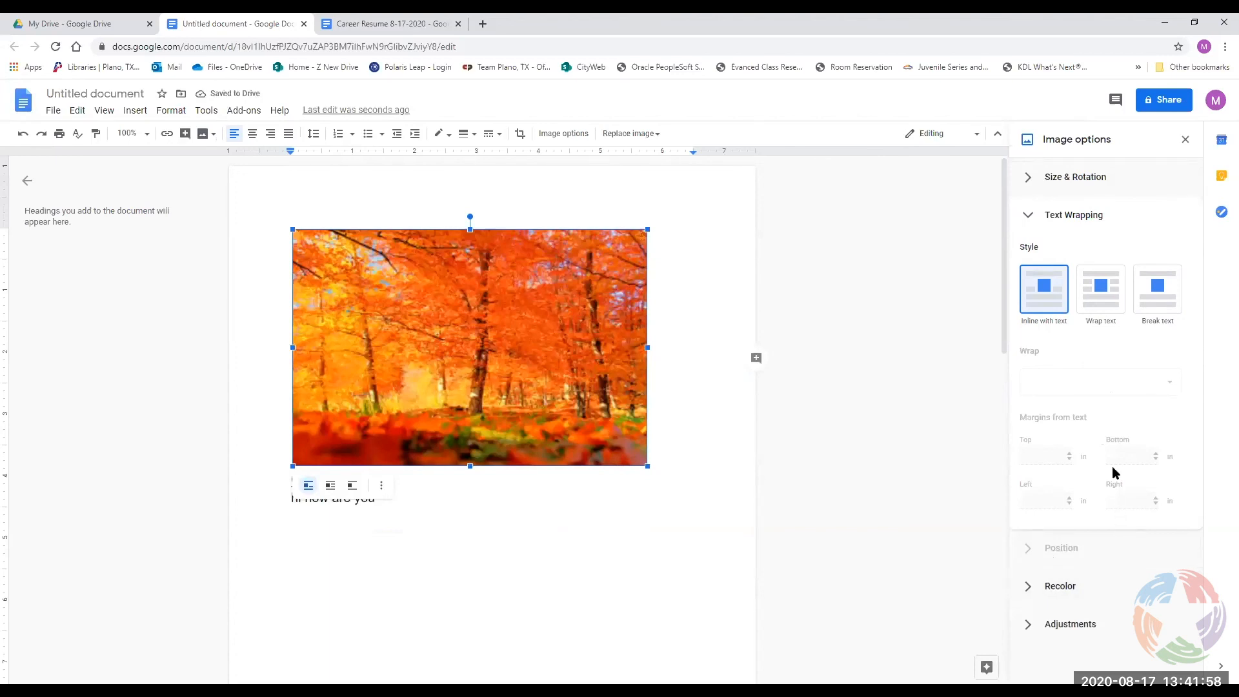
left_click(1103, 296)
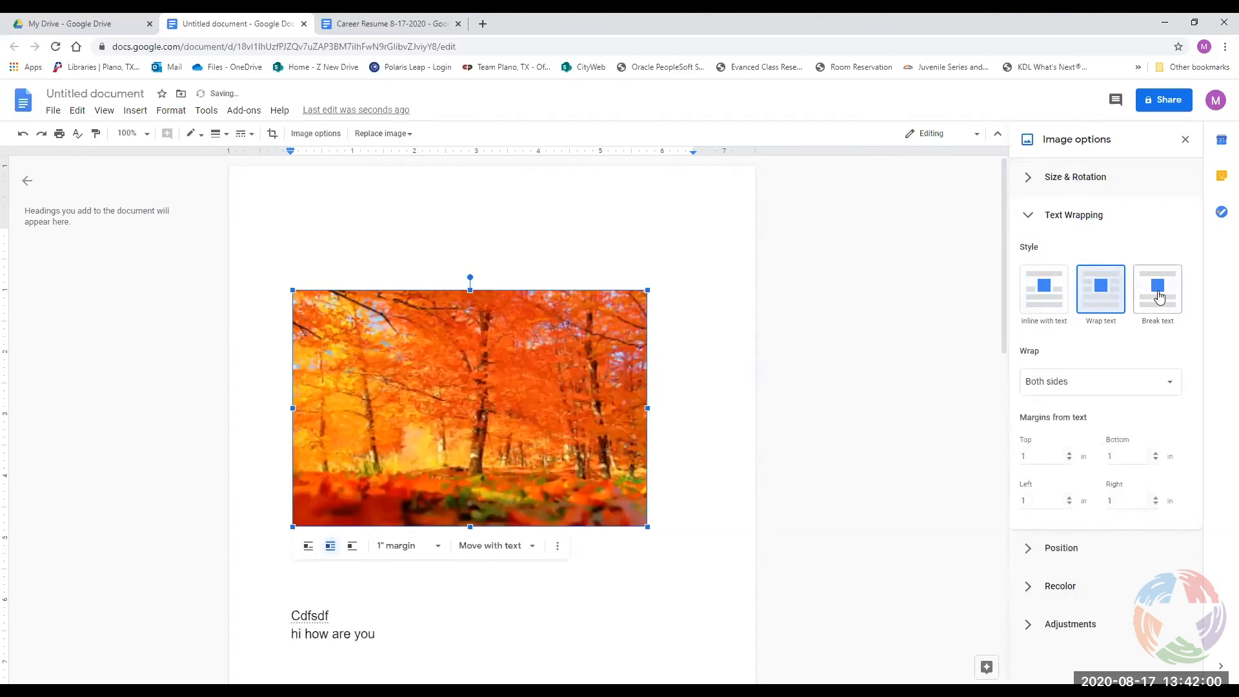
left_click(1159, 296)
Adjust the photo's Brightness and Transparency sliders for a lighter, faded look.
left_click(1058, 552)
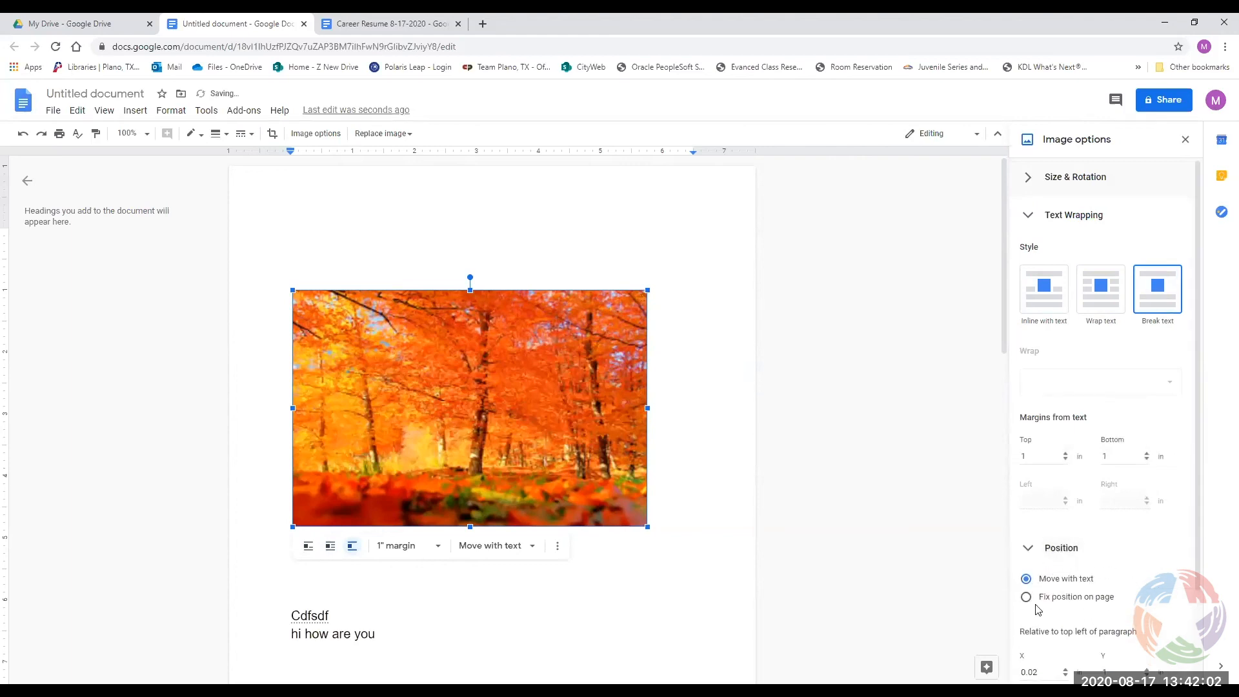
scroll(1037, 609, "down", 2)
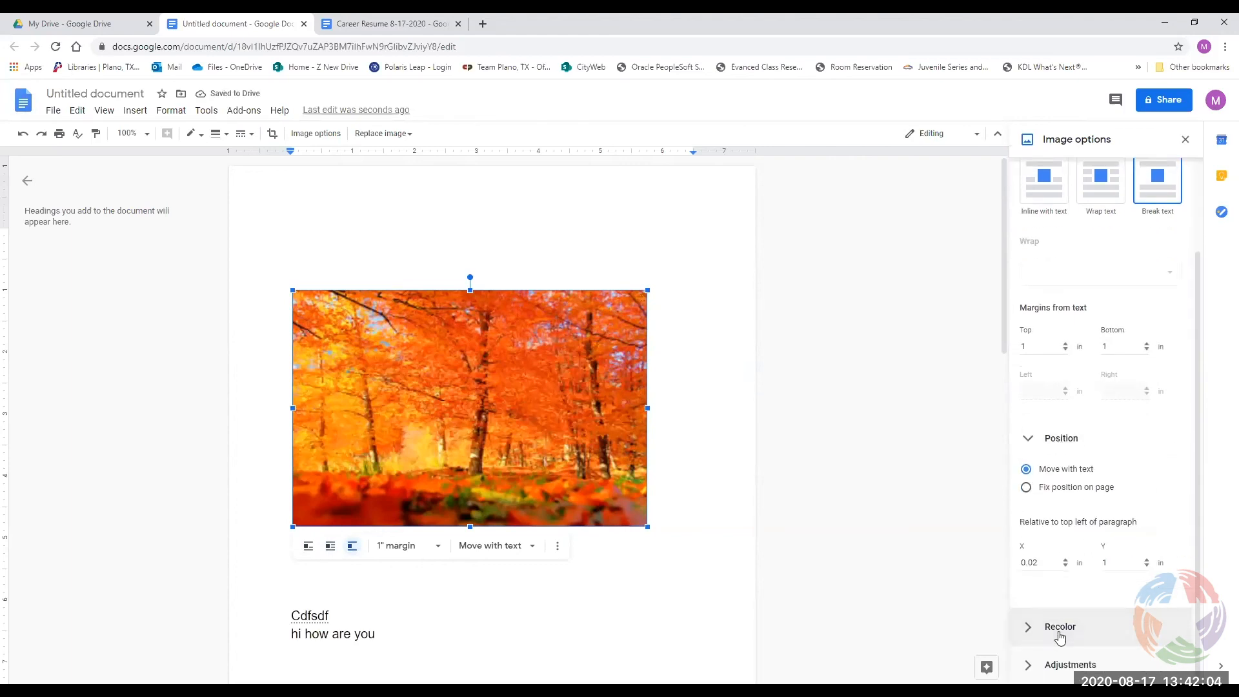
left_click(1060, 632)
left_click(1052, 587)
left_click(1066, 662)
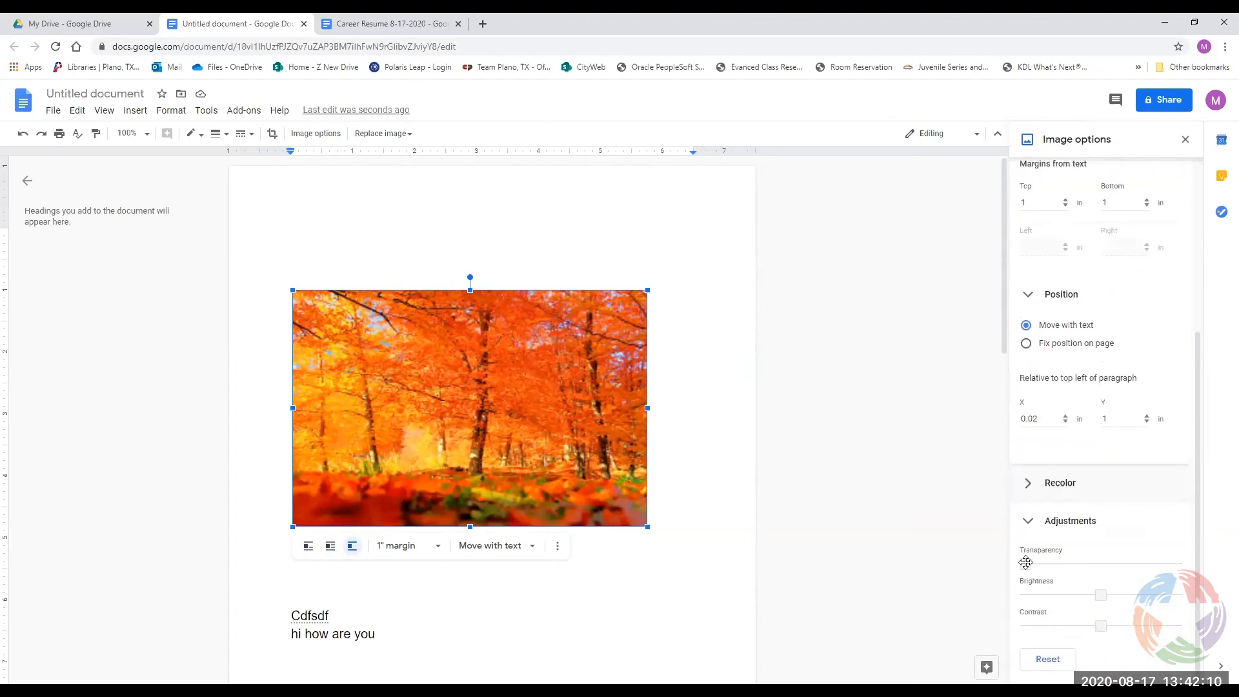
mouse_move(1100, 595)
left_mouse_down()
mouse_move(1083, 594)
mouse_move(1107, 594)
left_mouse_up()
mouse_move(1025, 564)
left_mouse_down()
mouse_move(1056, 565)
mouse_move(1041, 565)
left_mouse_up()
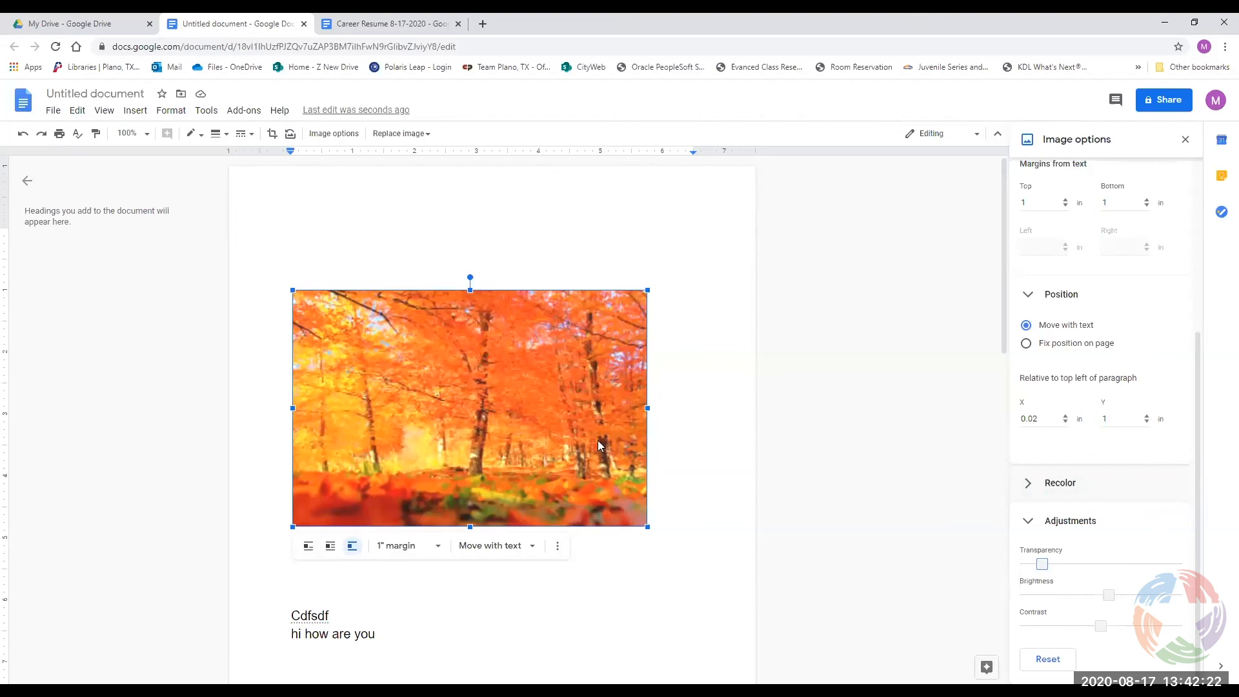
left_click(1031, 528)
left_click(1034, 548)
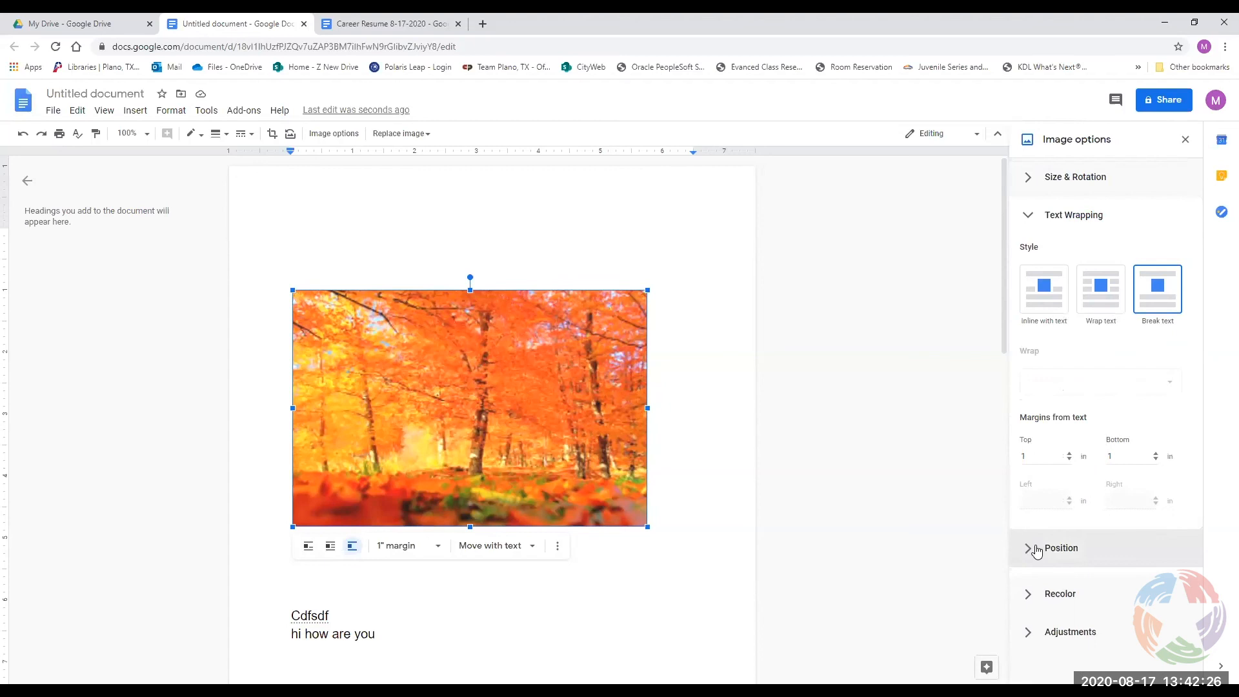
Unlock the aspect ratio, resize the photo to about 6.21 by 4.15 inches, and close Image options.
left_click(1028, 215)
left_click(1026, 180)
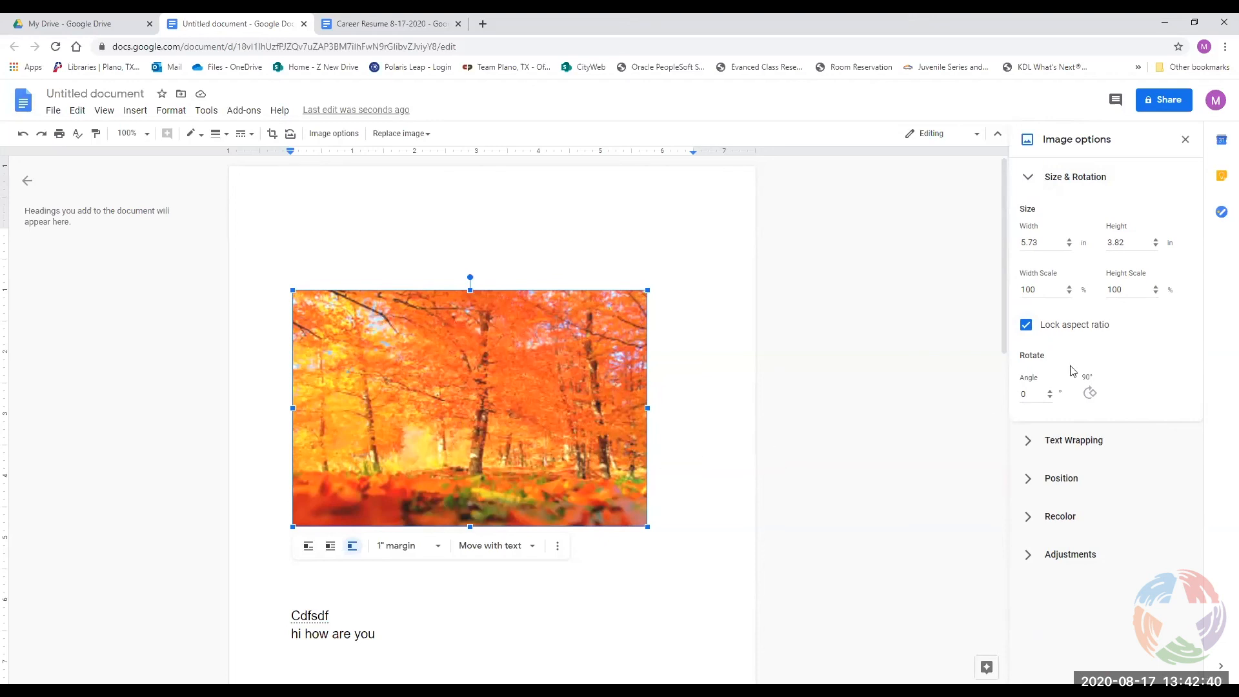
left_click(1026, 324)
left_click(1025, 325)
left_click_drag(652, 529, 676, 546)
left_click(1025, 327)
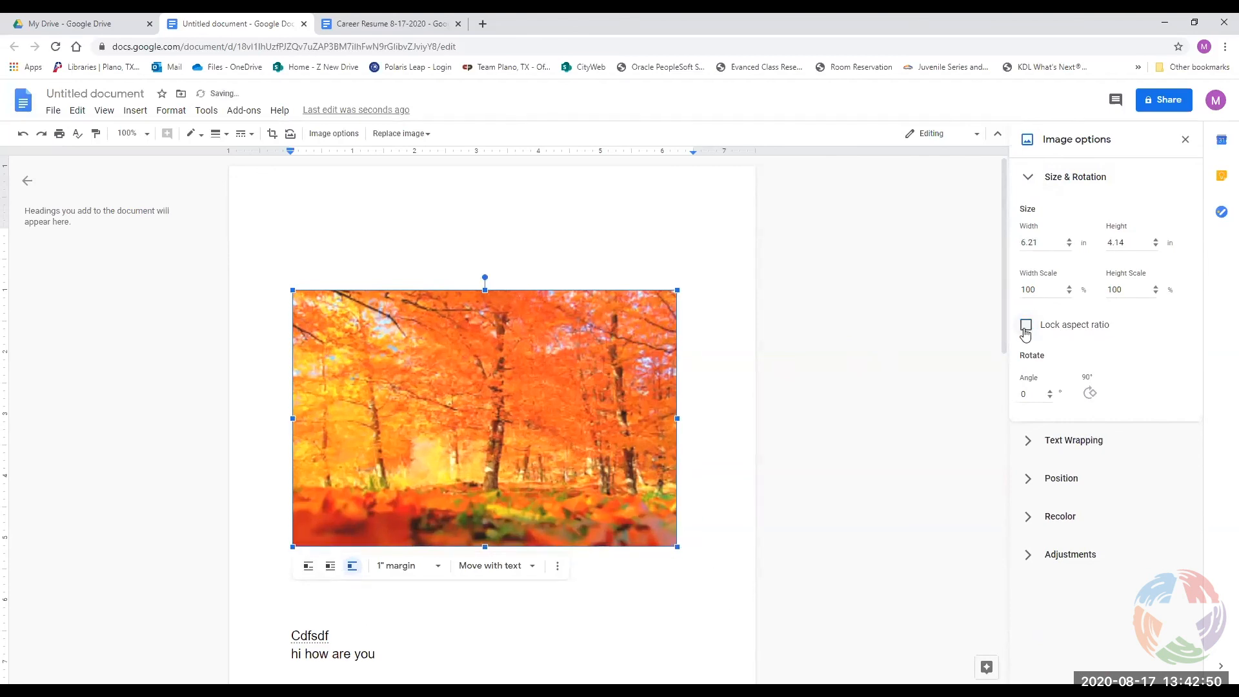
mouse_move(675, 289)
left_mouse_down()
mouse_move(621, 337)
mouse_move(682, 294)
mouse_move(672, 303)
left_mouse_up()
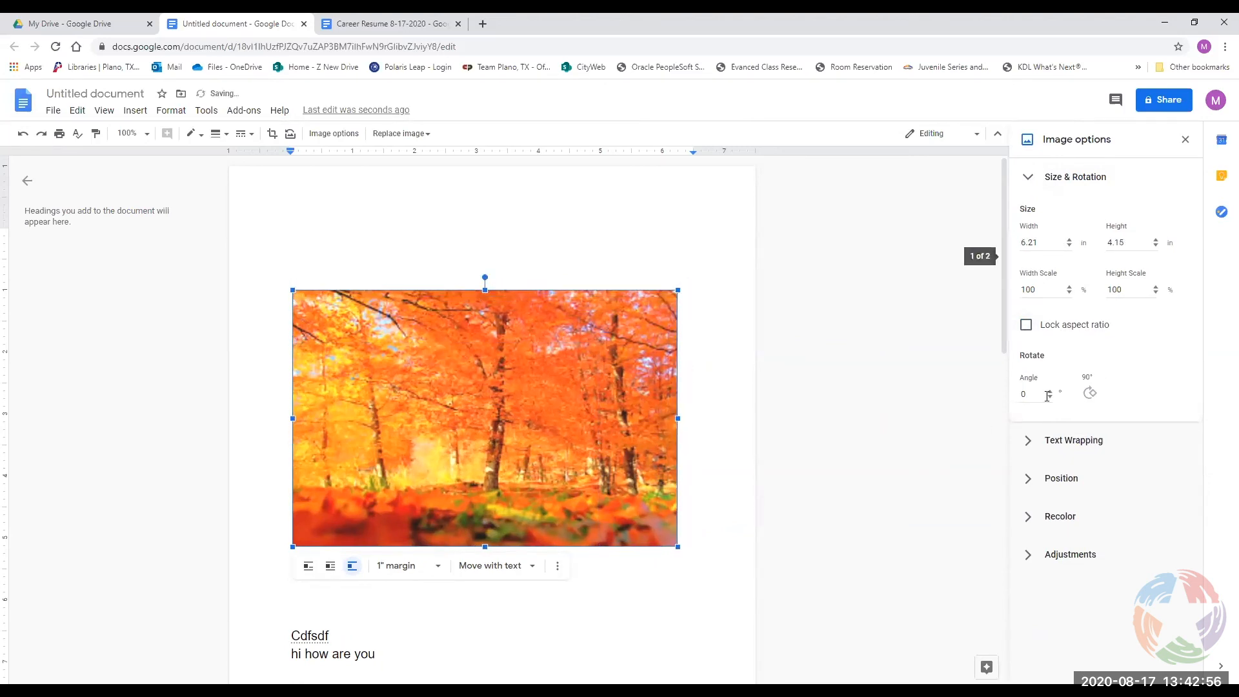
left_click(1185, 140)
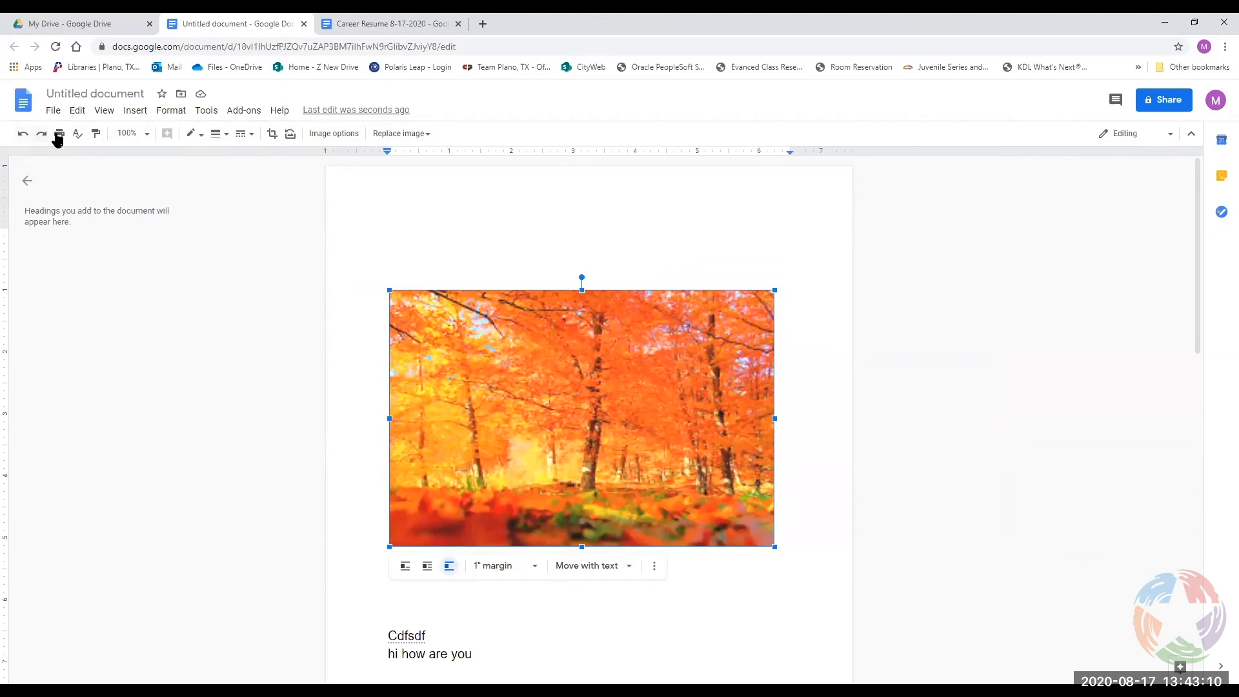
Reset the photo's colours, look at the Replace image choices, then delete the photo.
left_click(290, 134)
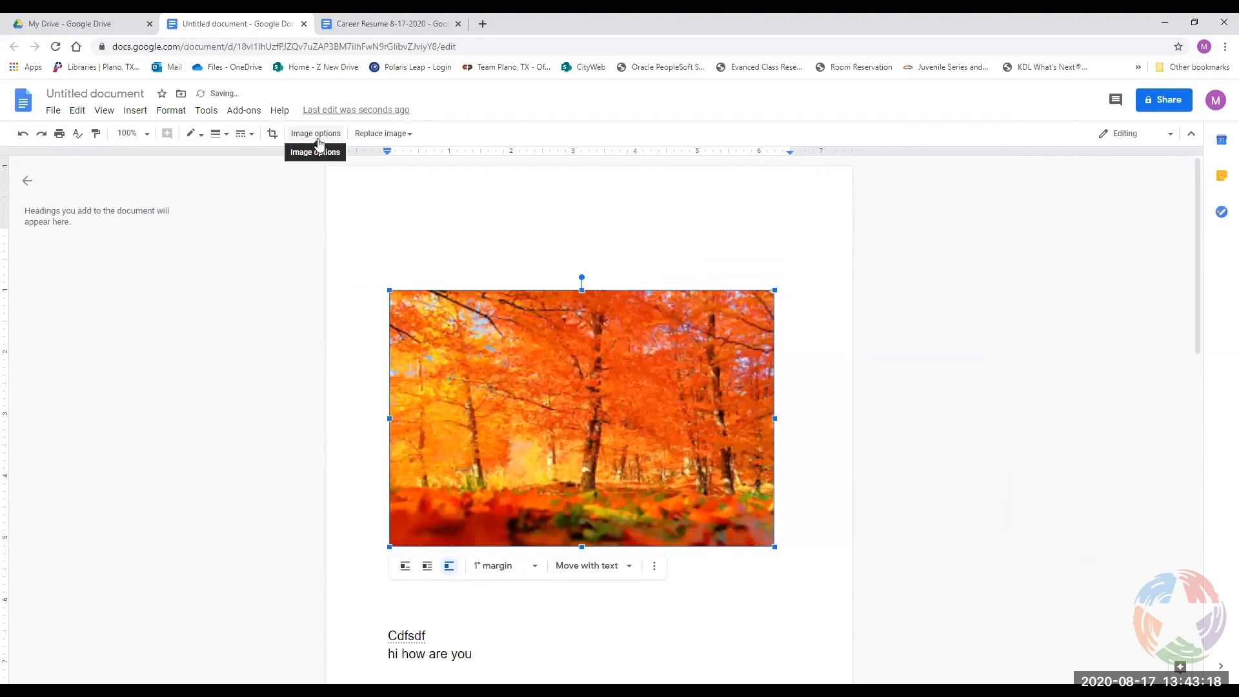
left_click(367, 133)
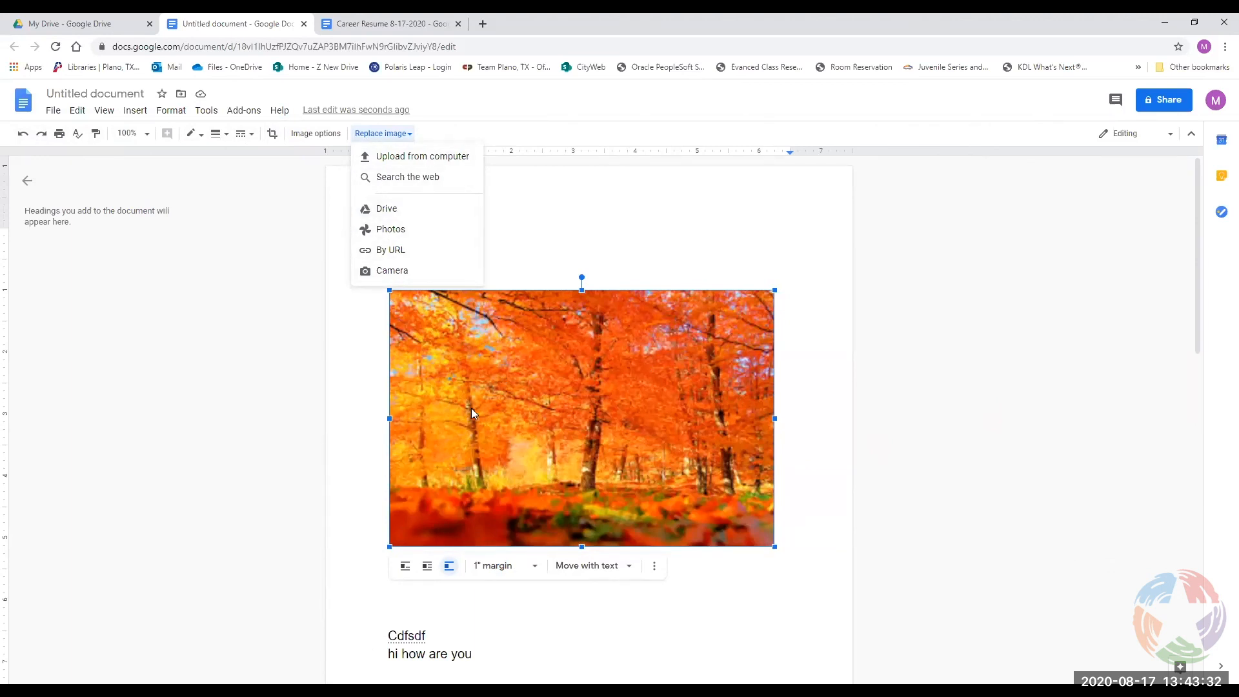
left_click(382, 136)
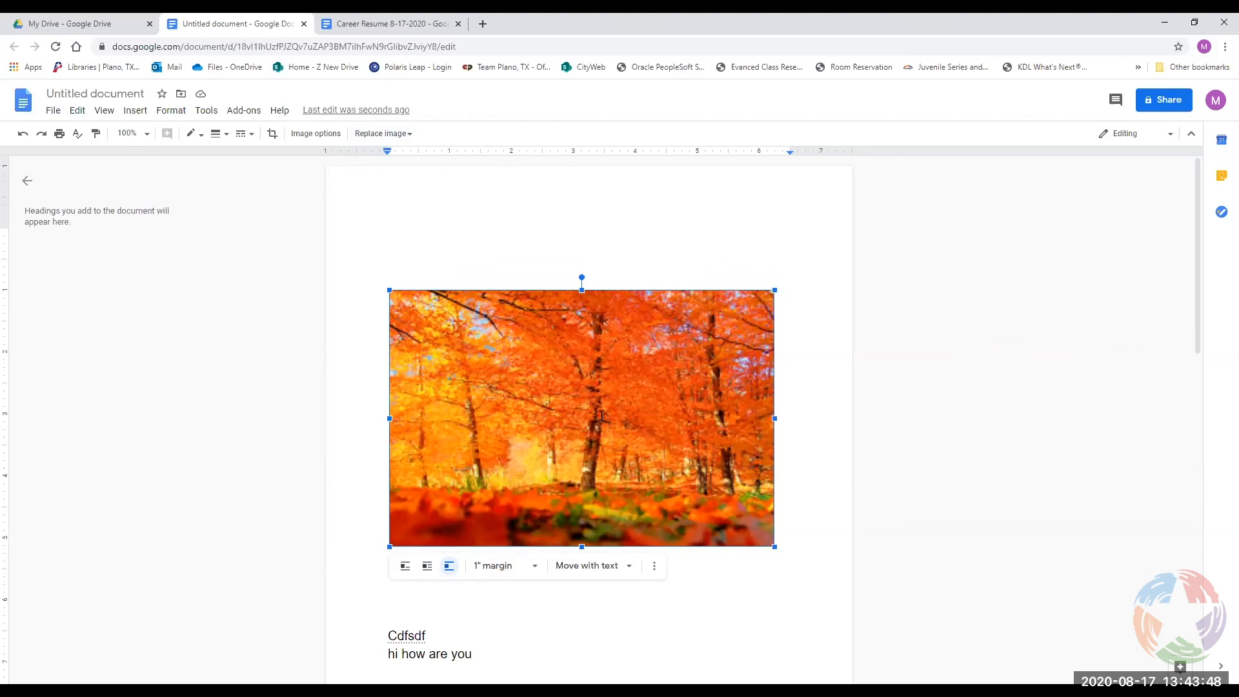
key("Delete")
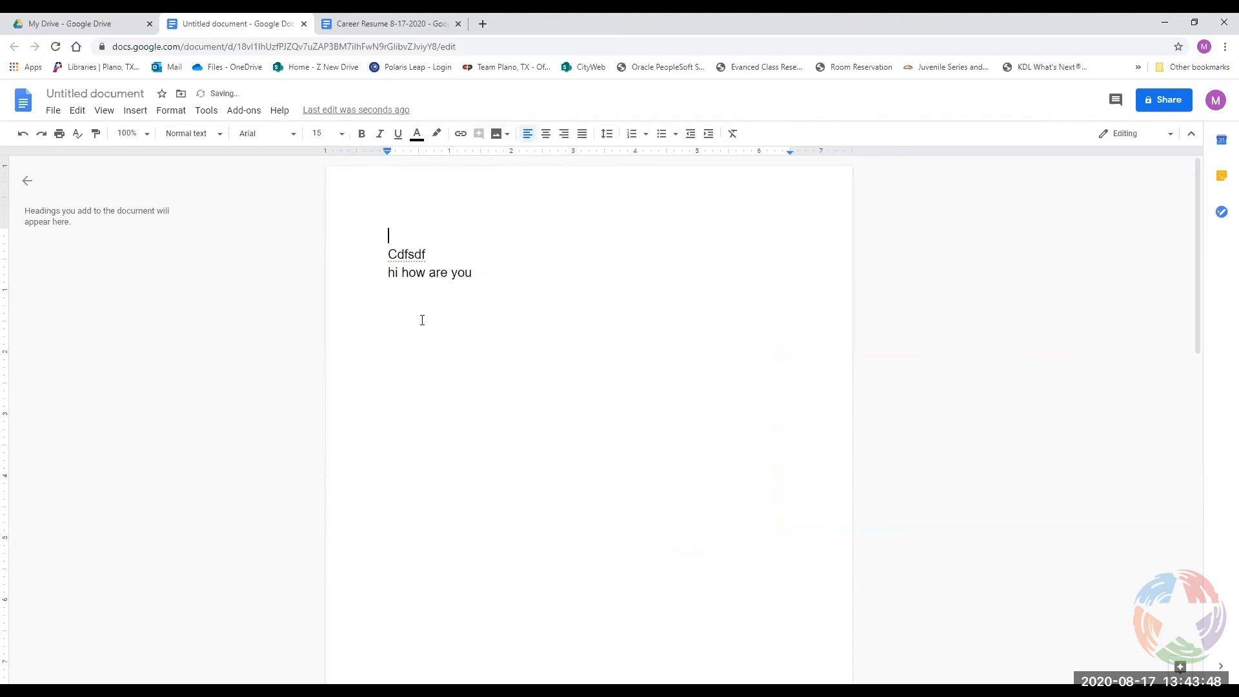
left_click(135, 111)
mouse_move(142, 158)
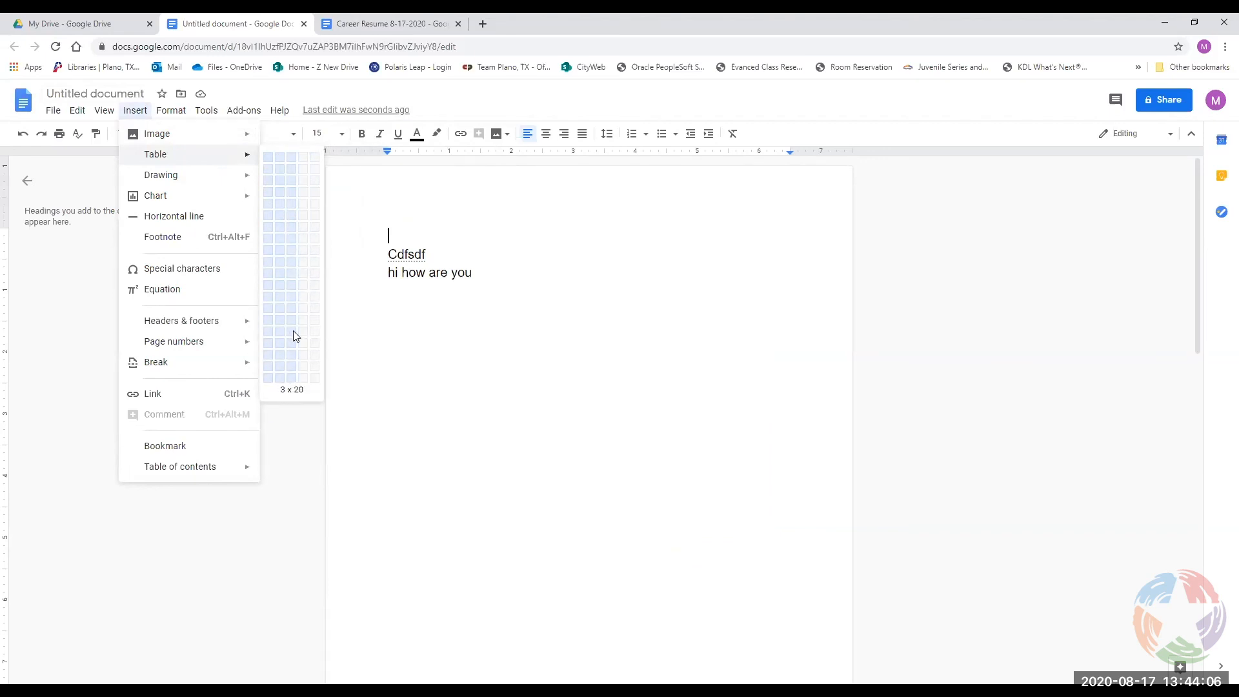
left_click(293, 185)
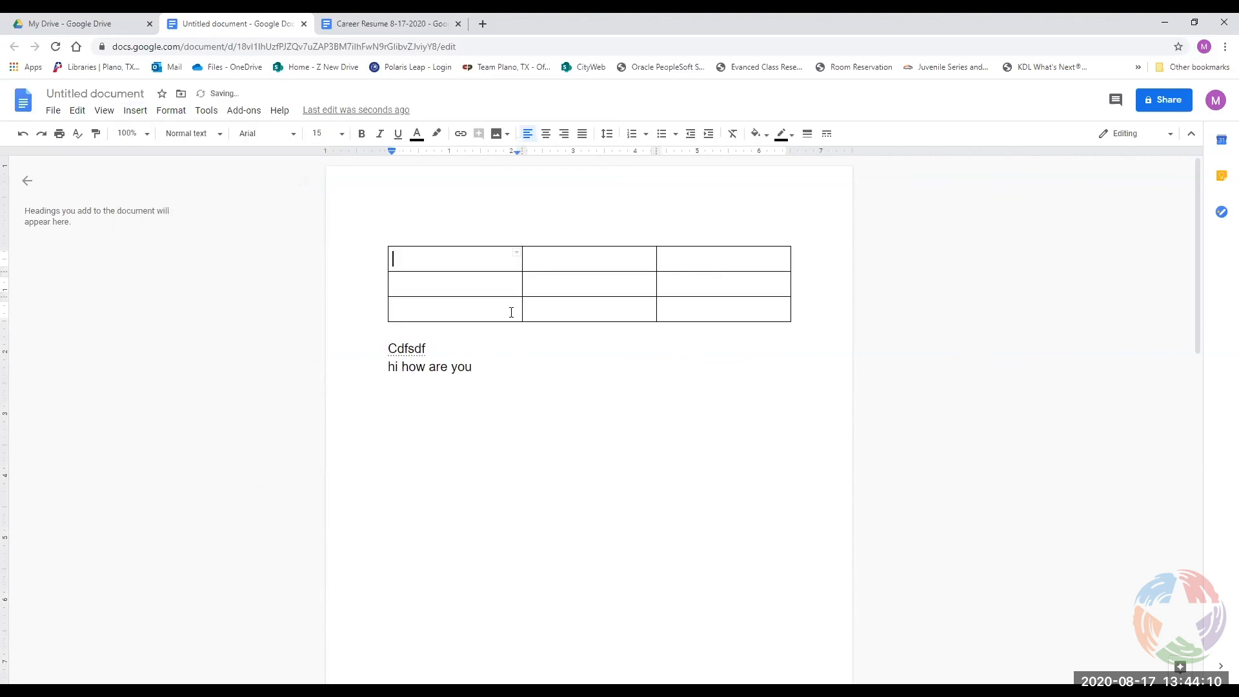
left_click(469, 313)
right_click(469, 314)
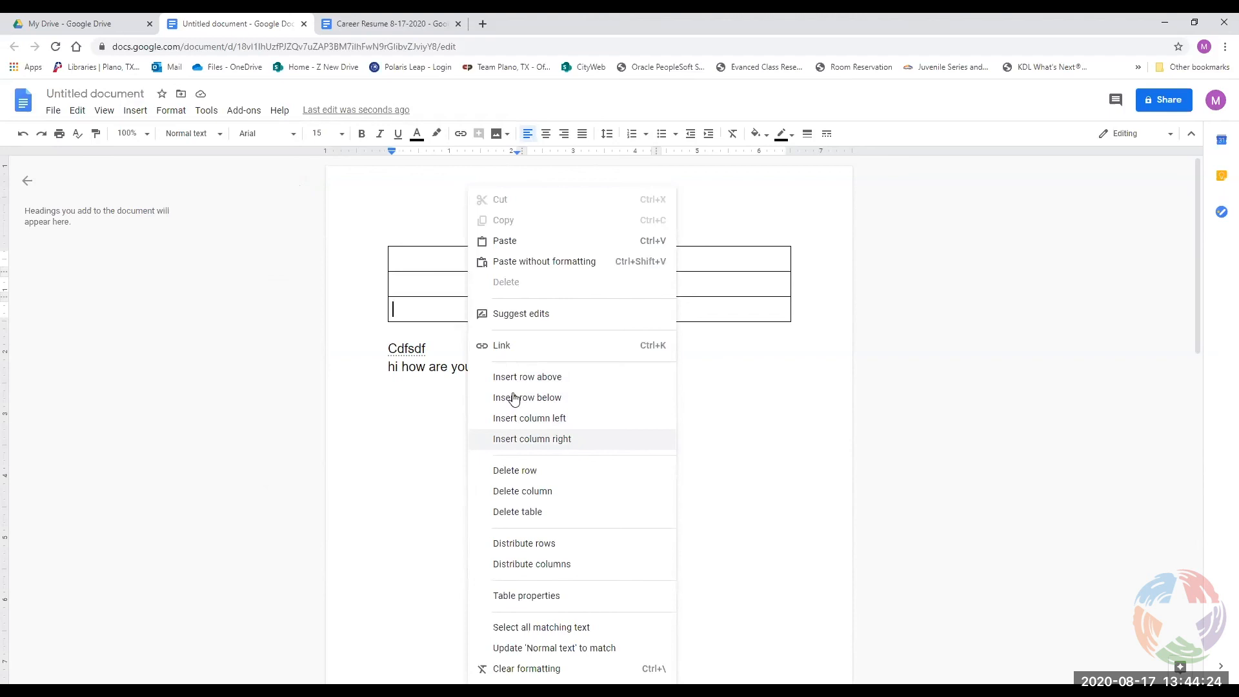
left_click(409, 277)
left_click(409, 260)
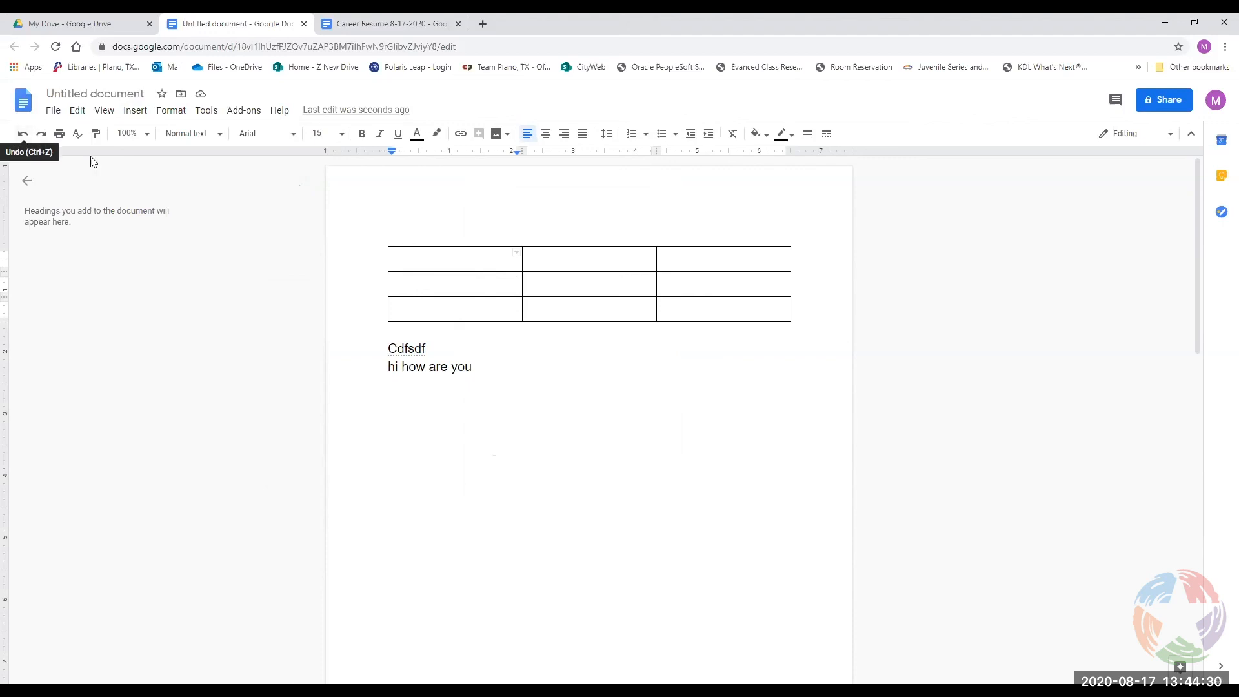
key("ctrl+z")
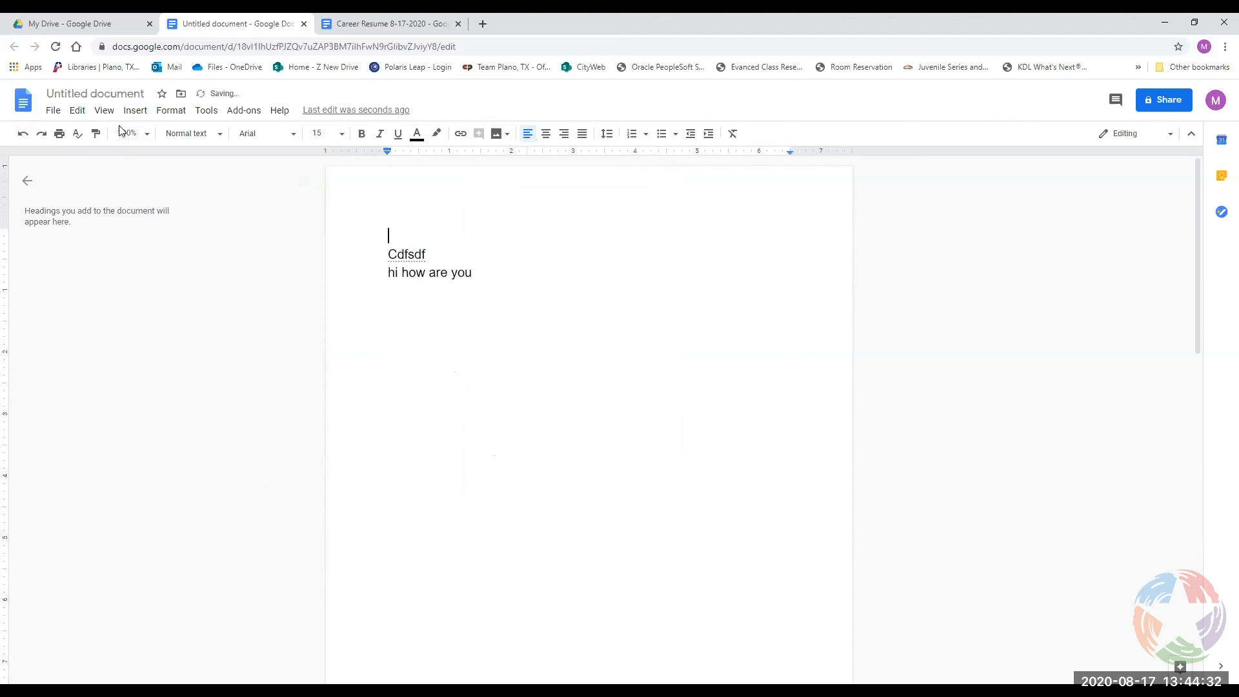
Start a new drawing and sketch a square and a straight line beside it.
left_click(134, 110)
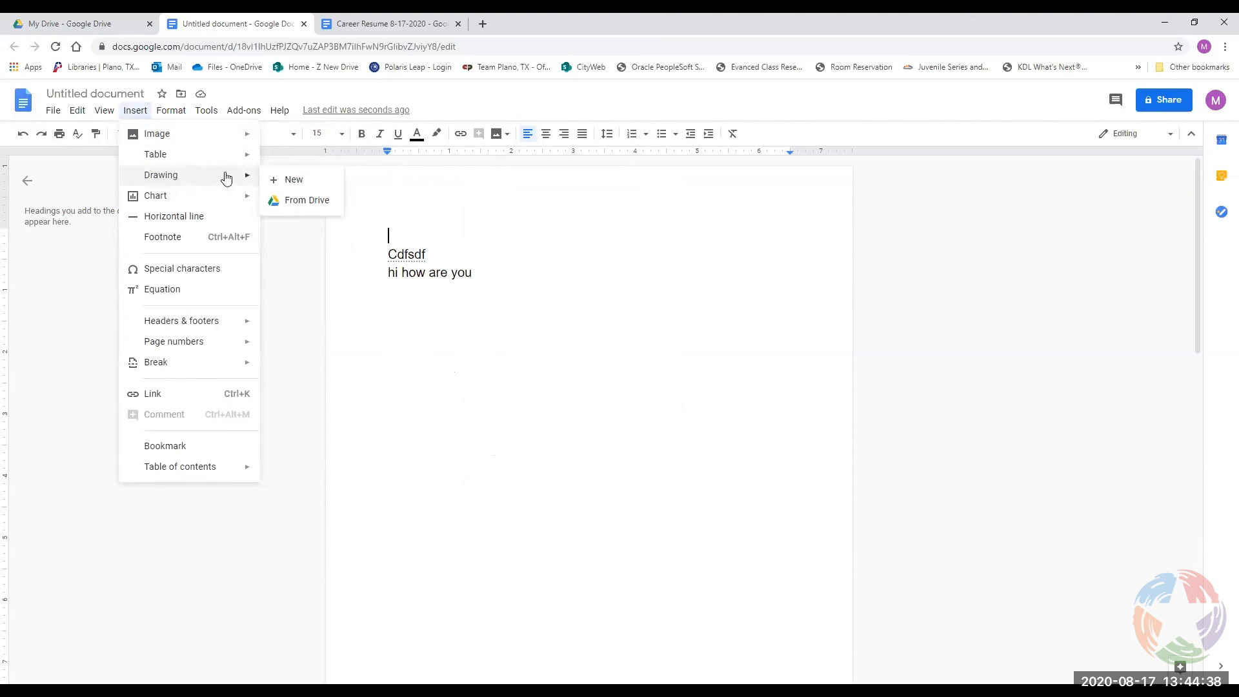
left_click(287, 179)
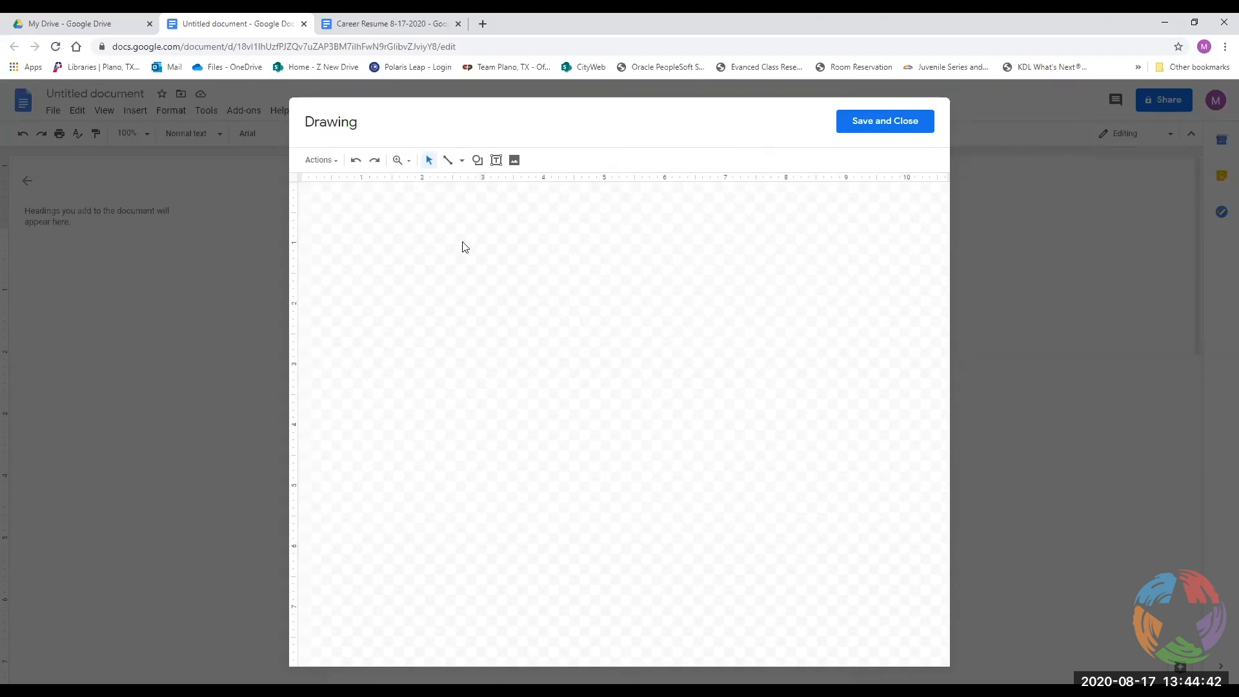
left_click(478, 161)
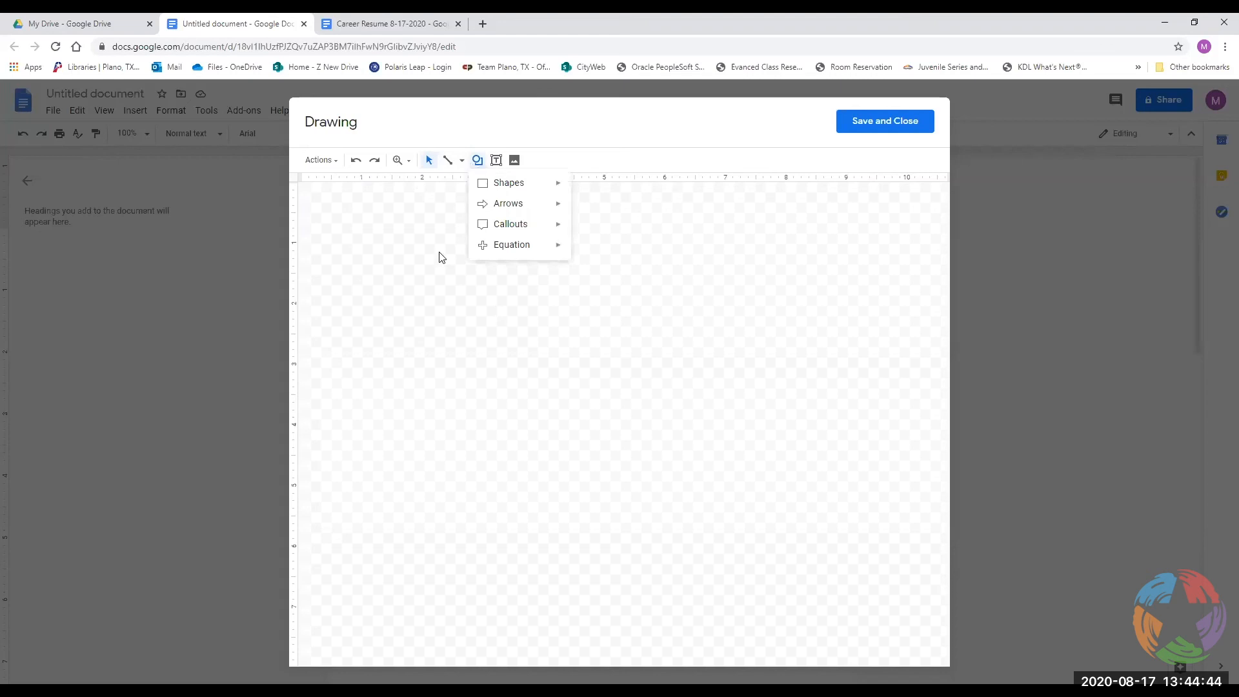
left_click(577, 189)
left_click_drag(423, 306, 559, 438)
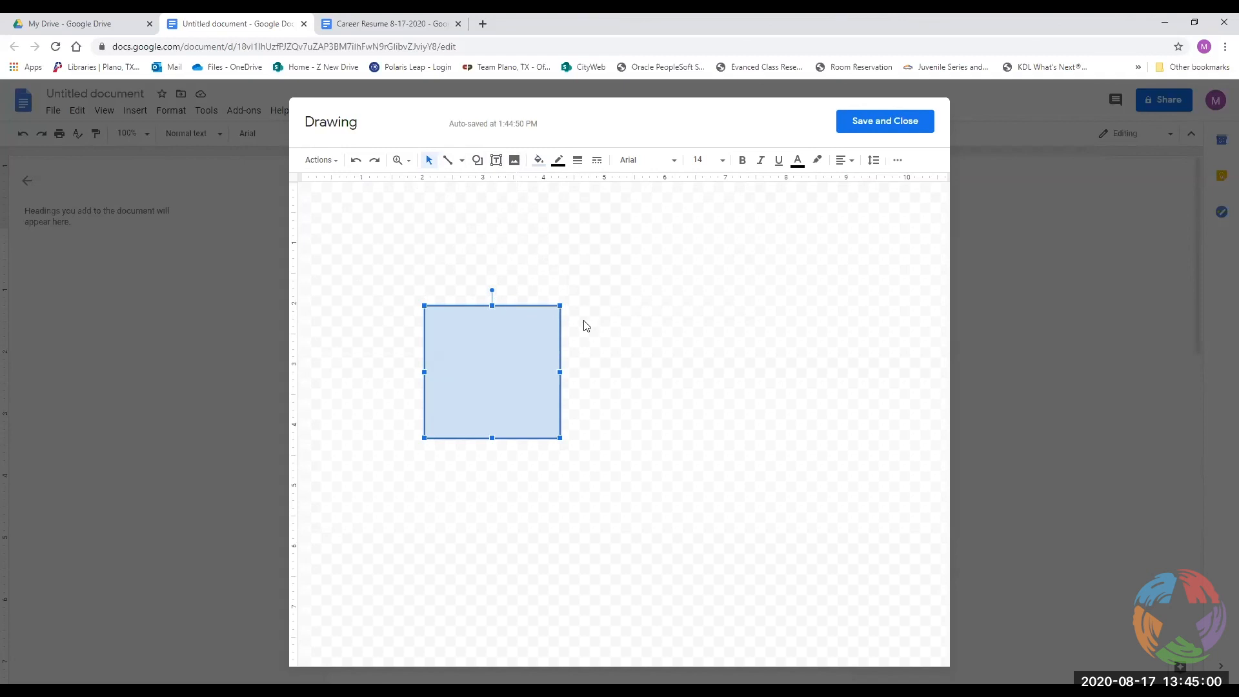
left_click(430, 161)
left_click(445, 161)
left_click_drag(589, 272, 702, 292)
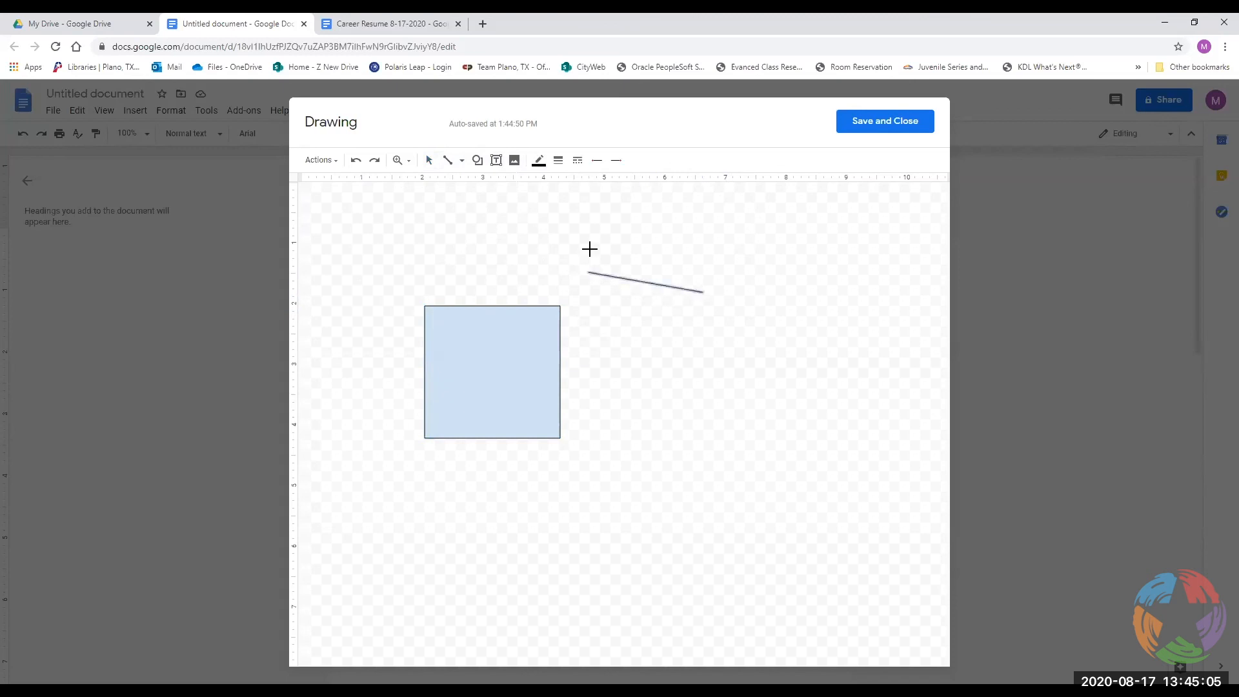
Draw an arrow below the line, then undo the arrow, line and square.
left_click(461, 161)
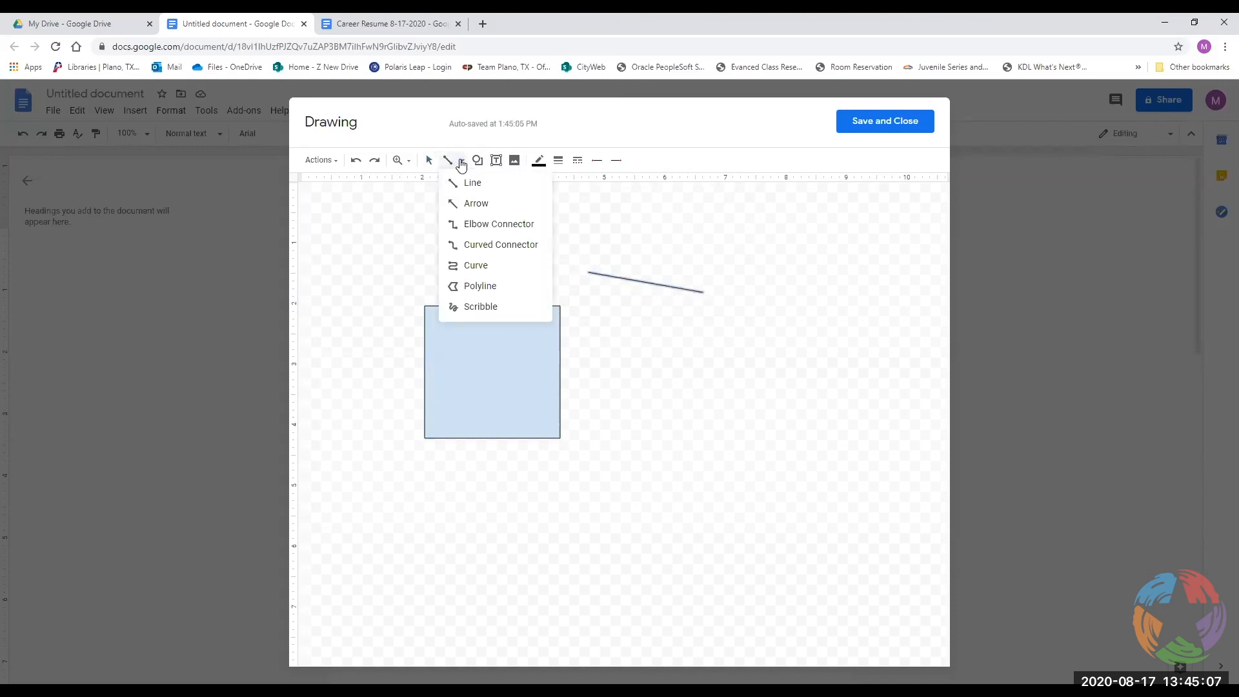
left_click(459, 203)
left_click(462, 160)
left_click_drag(629, 339, 727, 365)
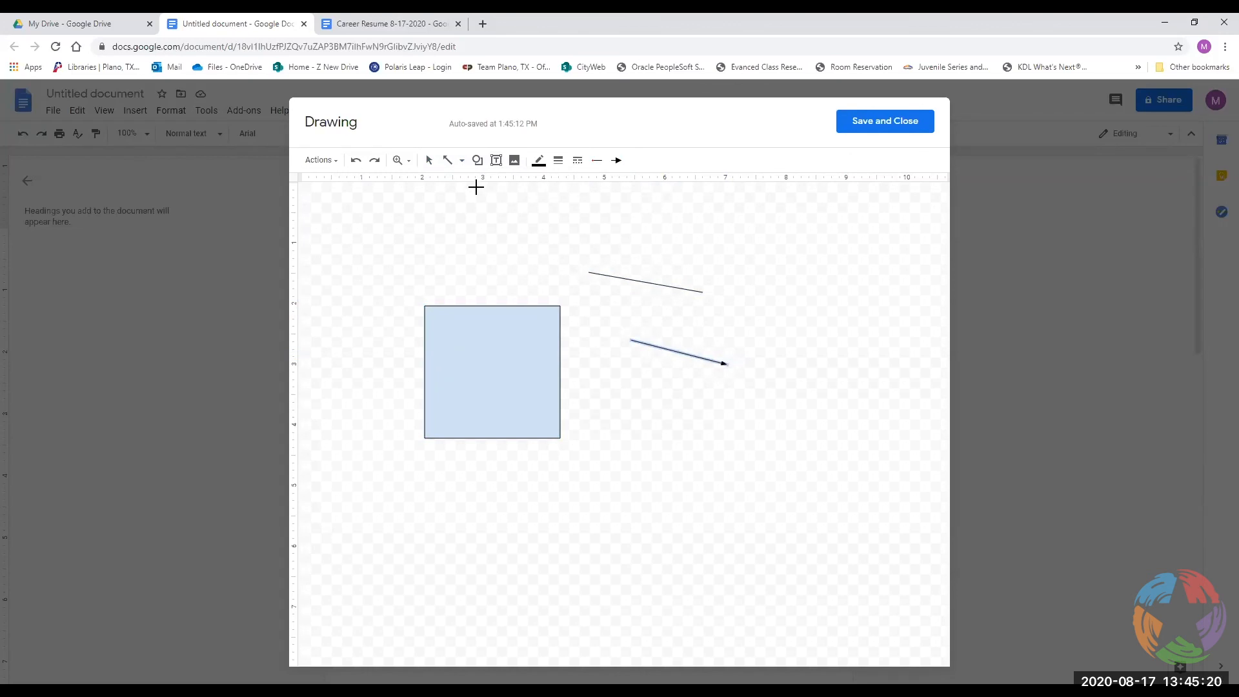
left_click(356, 162)
left_click(355, 162)
left_click(356, 161)
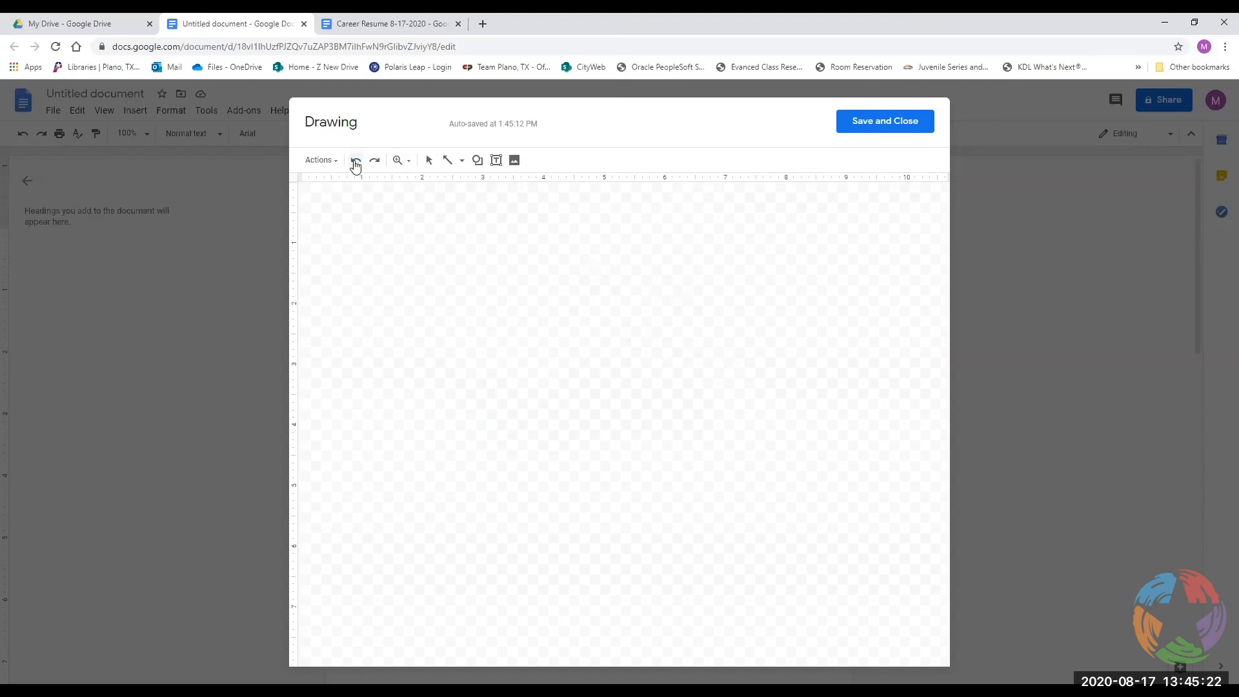
Draw one thicker arrow, save it into the document, and place it by the Cdfsdf line.
left_click(450, 161)
mouse_move(691, 314)
left_mouse_down()
mouse_move(575, 319)
mouse_move(683, 315)
left_mouse_up()
left_click_drag(512, 308, 620, 320)
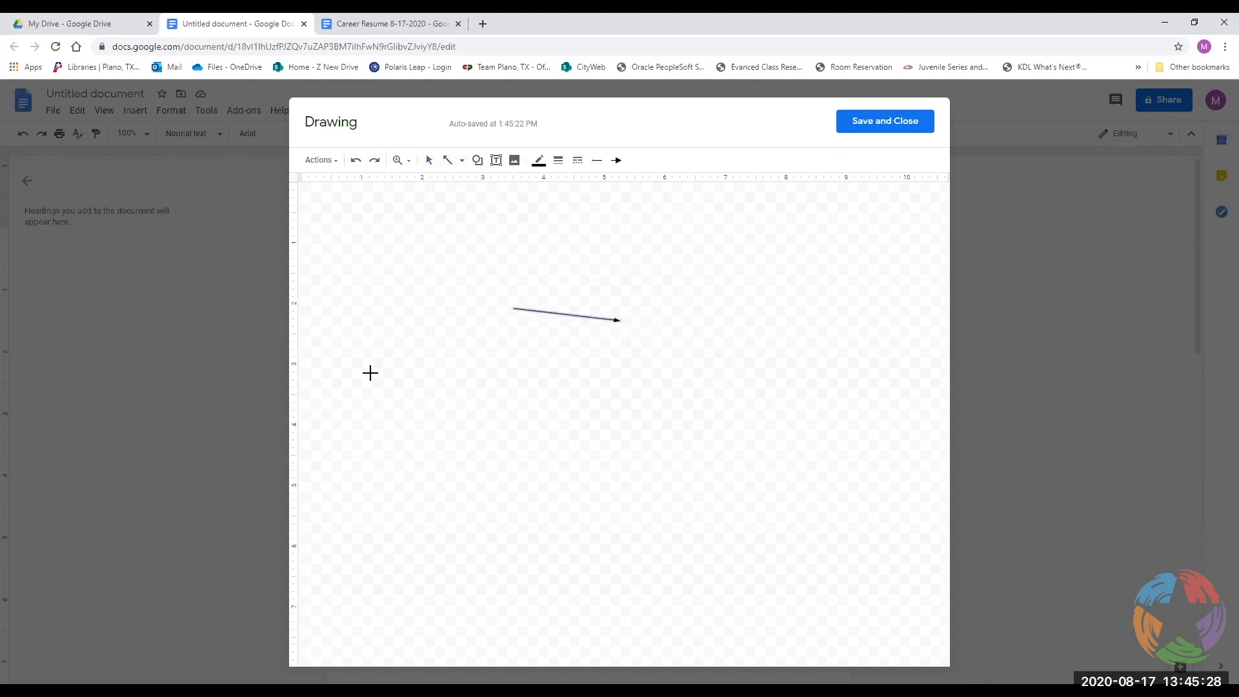
left_click(558, 161)
left_click(580, 249)
left_click(860, 129)
left_click_drag(472, 240, 473, 250)
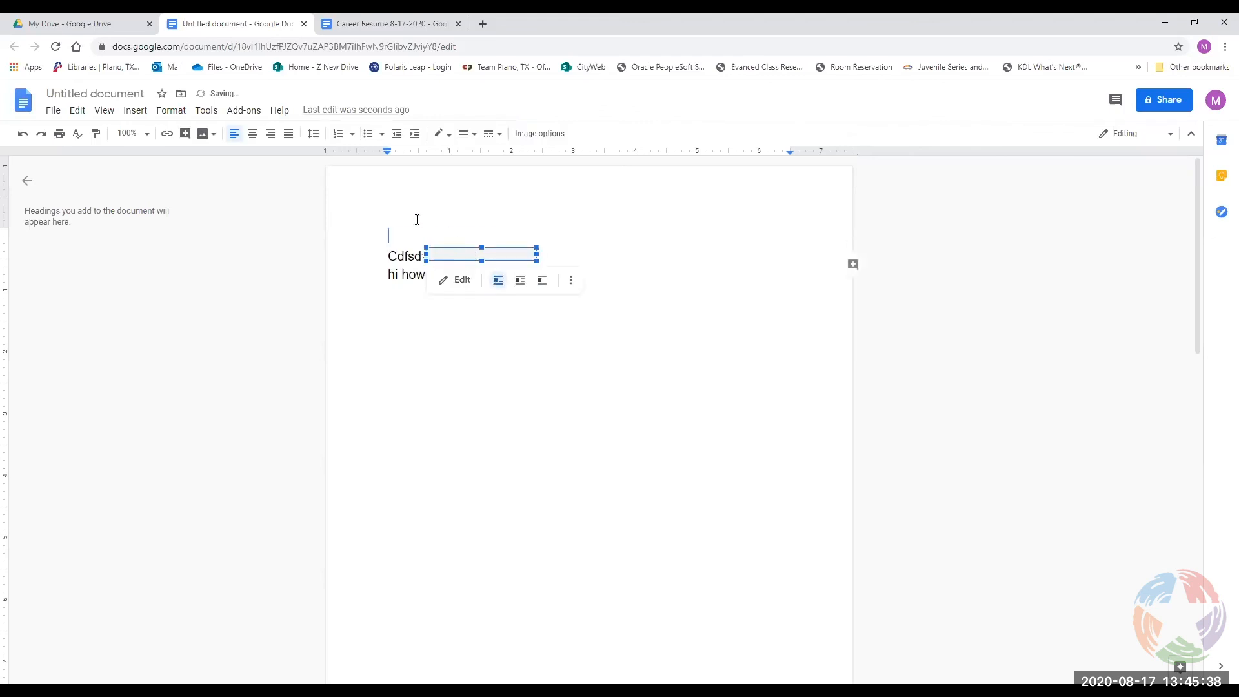
Move the arrow drawing back to the top line, then select it and delete it.
left_click_drag(417, 219, 418, 220)
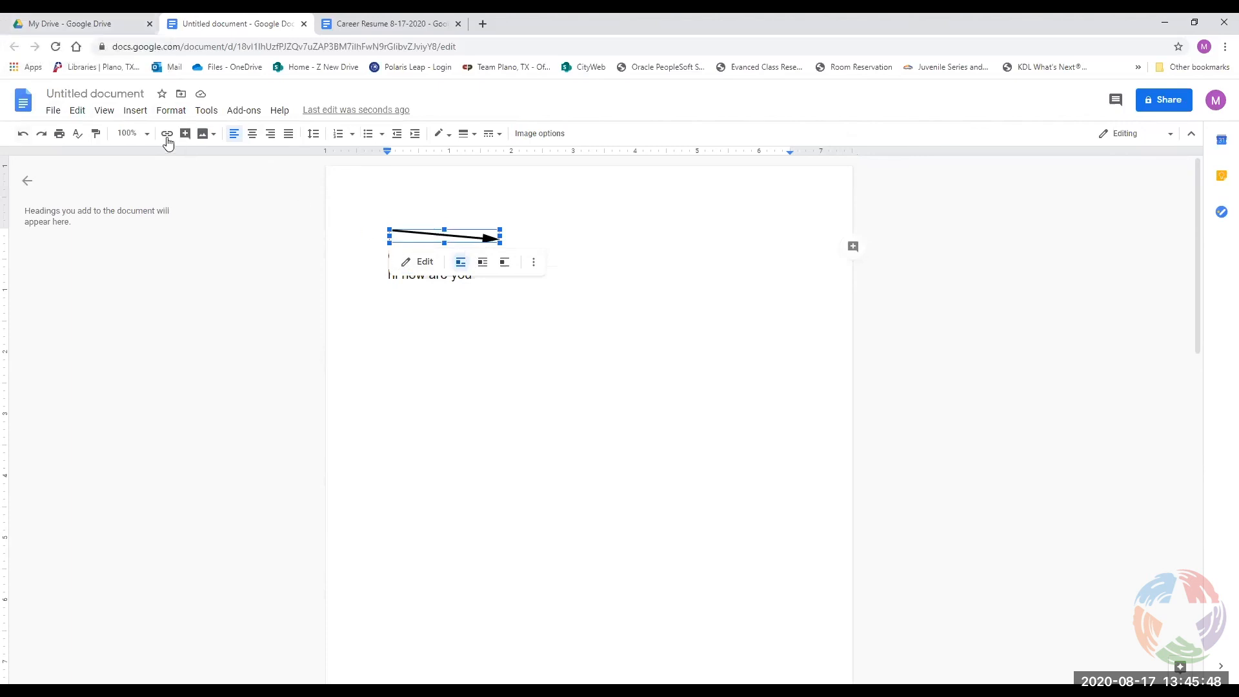
left_click(144, 116)
left_click(144, 115)
left_click(489, 296)
left_click(485, 235)
key("Delete")
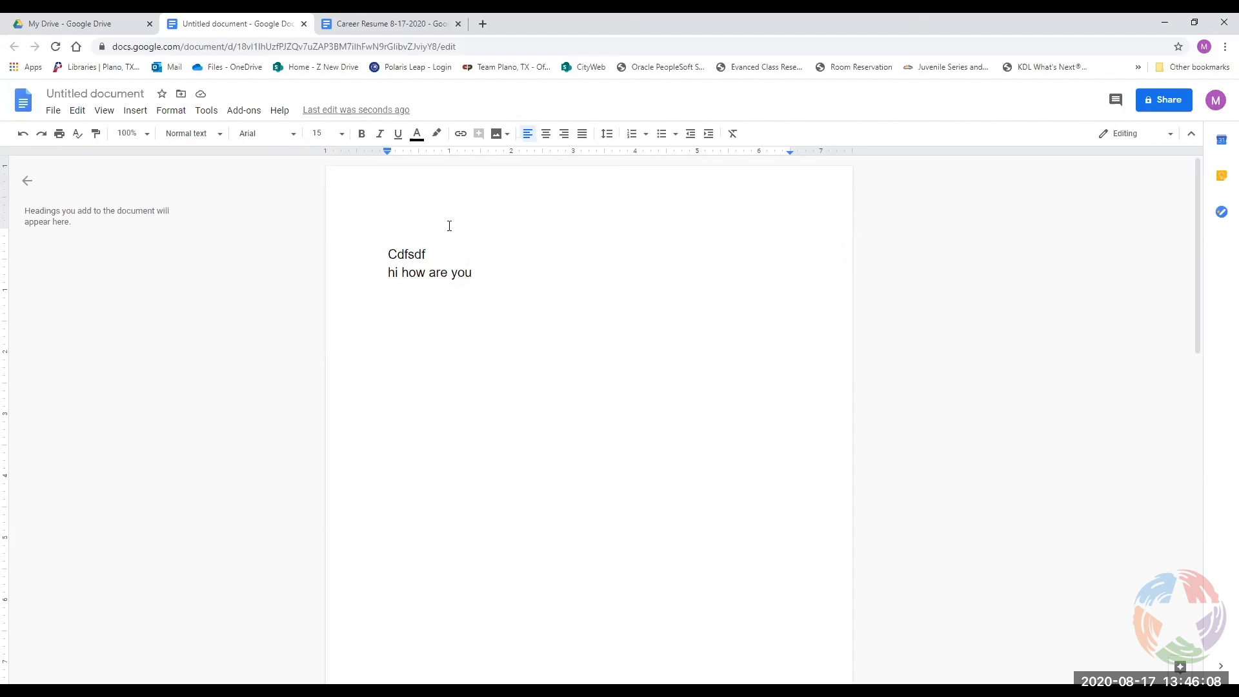
Insert an empty 4 x 4 table at the top of the page, above 'Cdfsdf'.
left_click(131, 115)
mouse_move(153, 154)
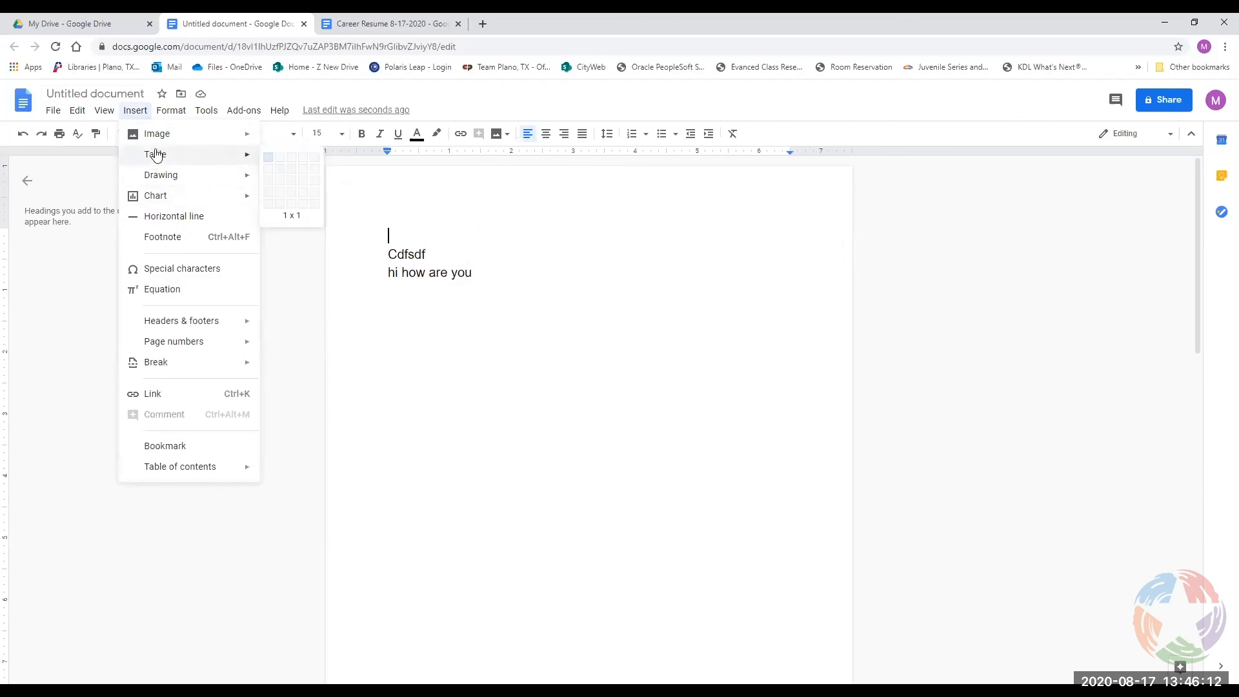
left_click(301, 188)
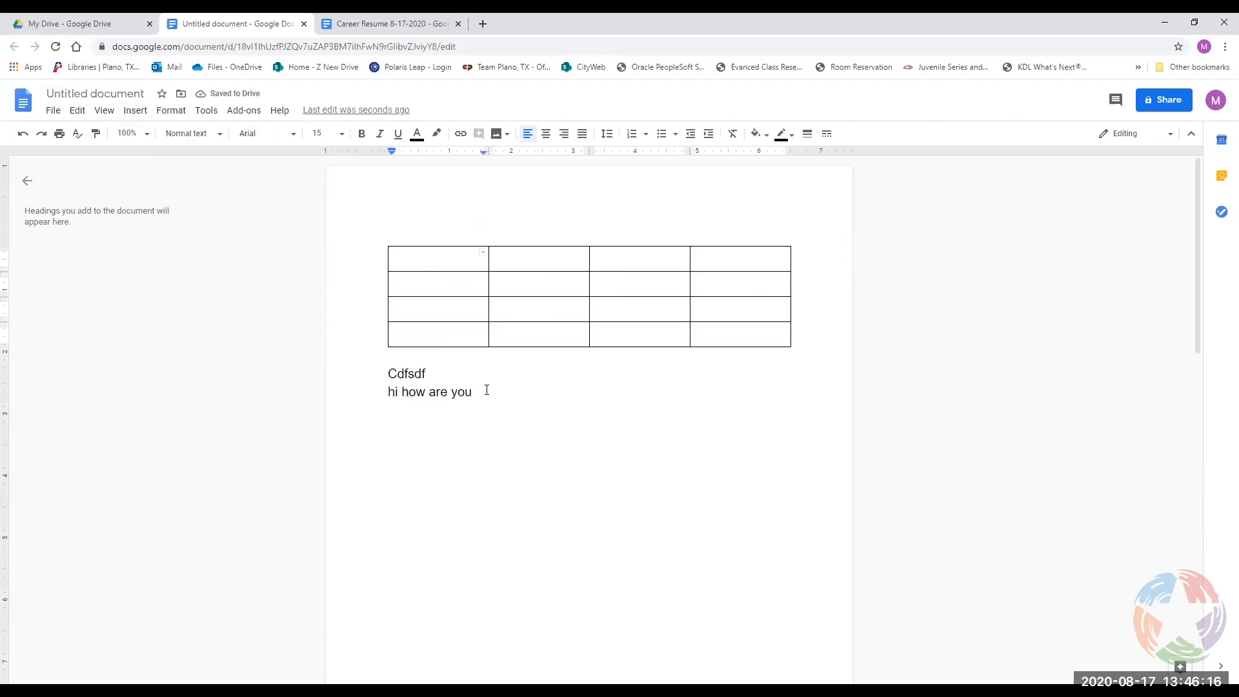
scroll(545, 497, "down", 7)
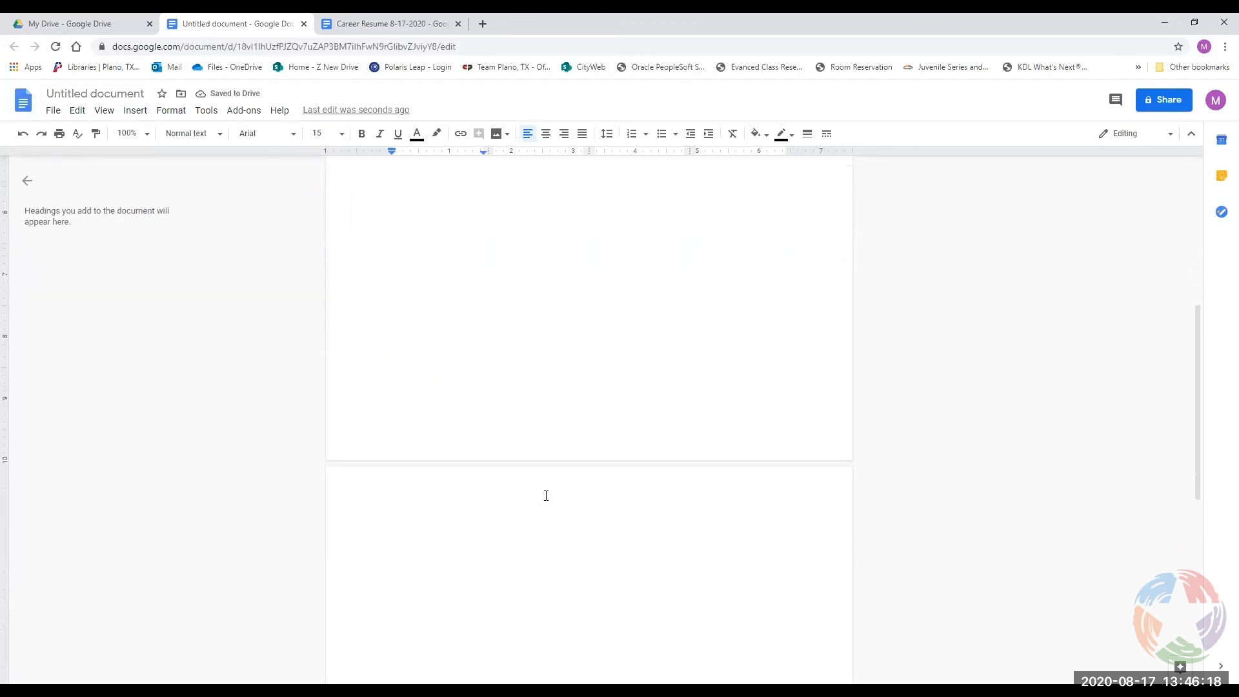
scroll(546, 494, "up", 7)
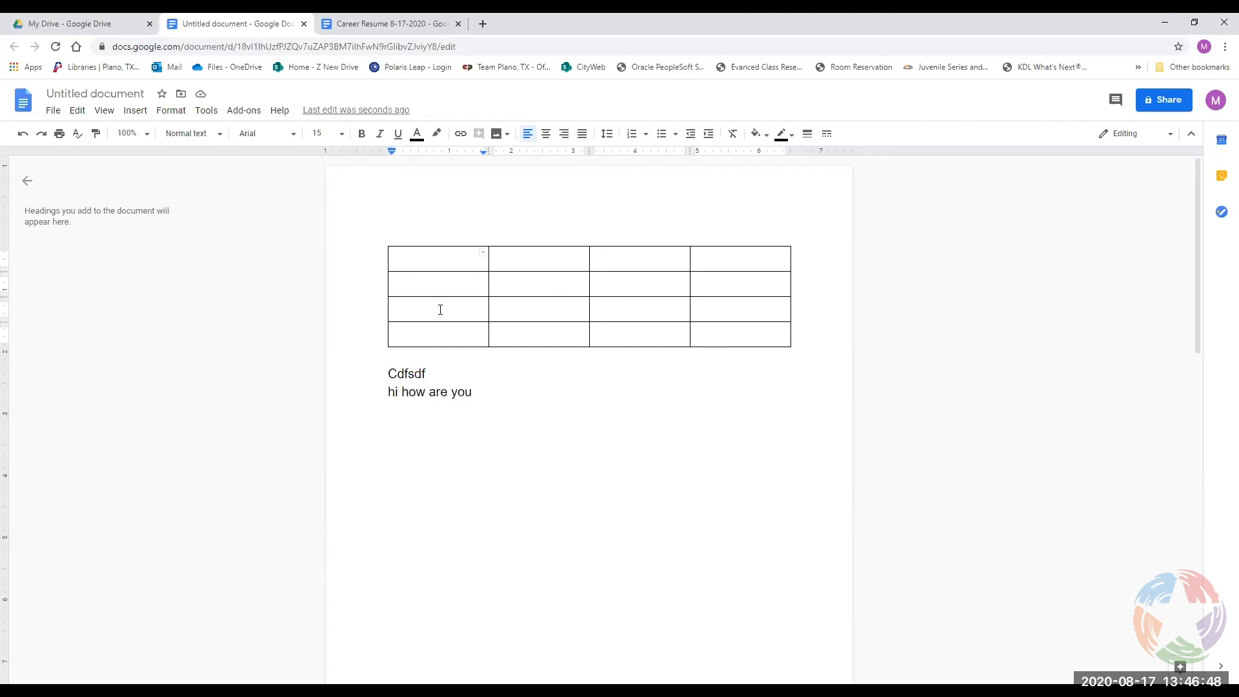
scroll(440, 310, "down", 3)
scroll(440, 310, "up", 3)
Set the table's first-cell top border width to 0pt.
left_click(482, 255)
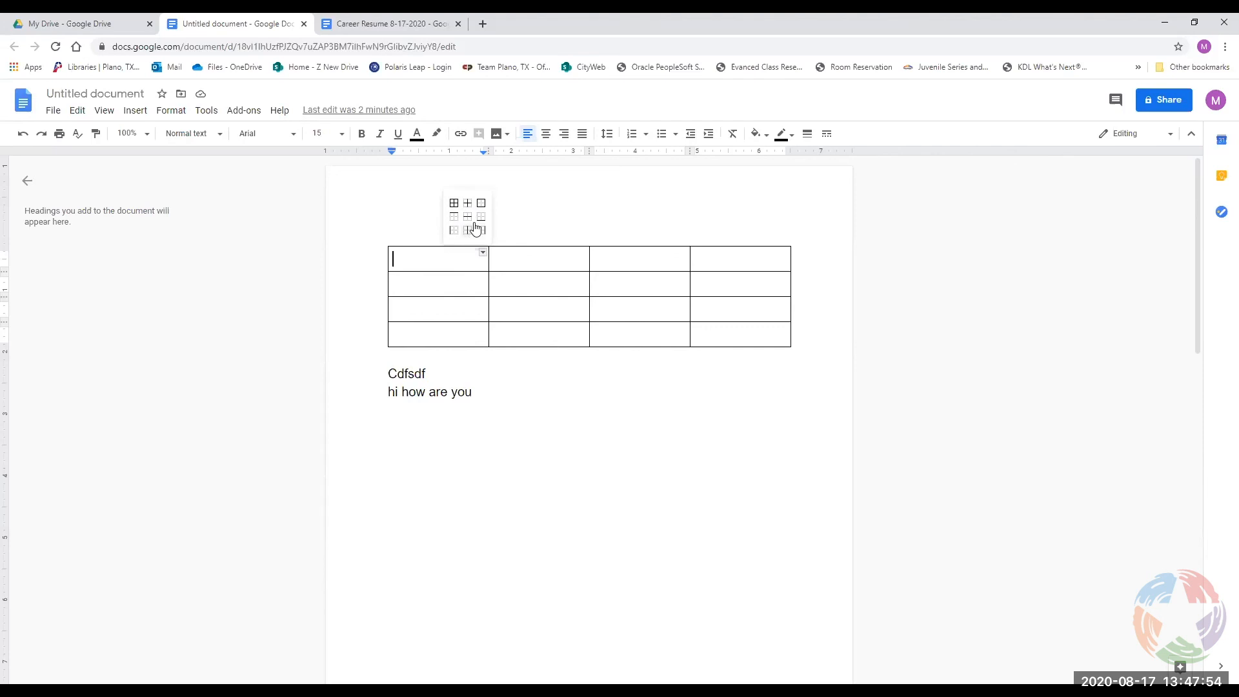
left_click(409, 253)
left_click(406, 246)
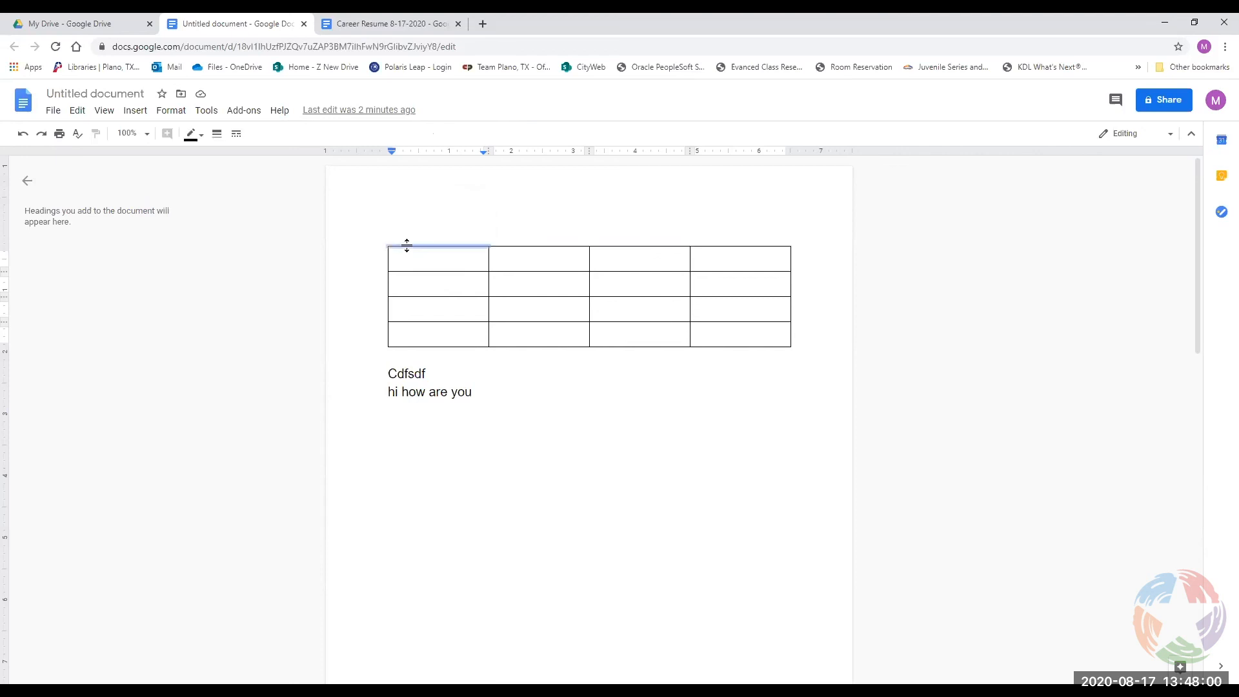
left_click(236, 137)
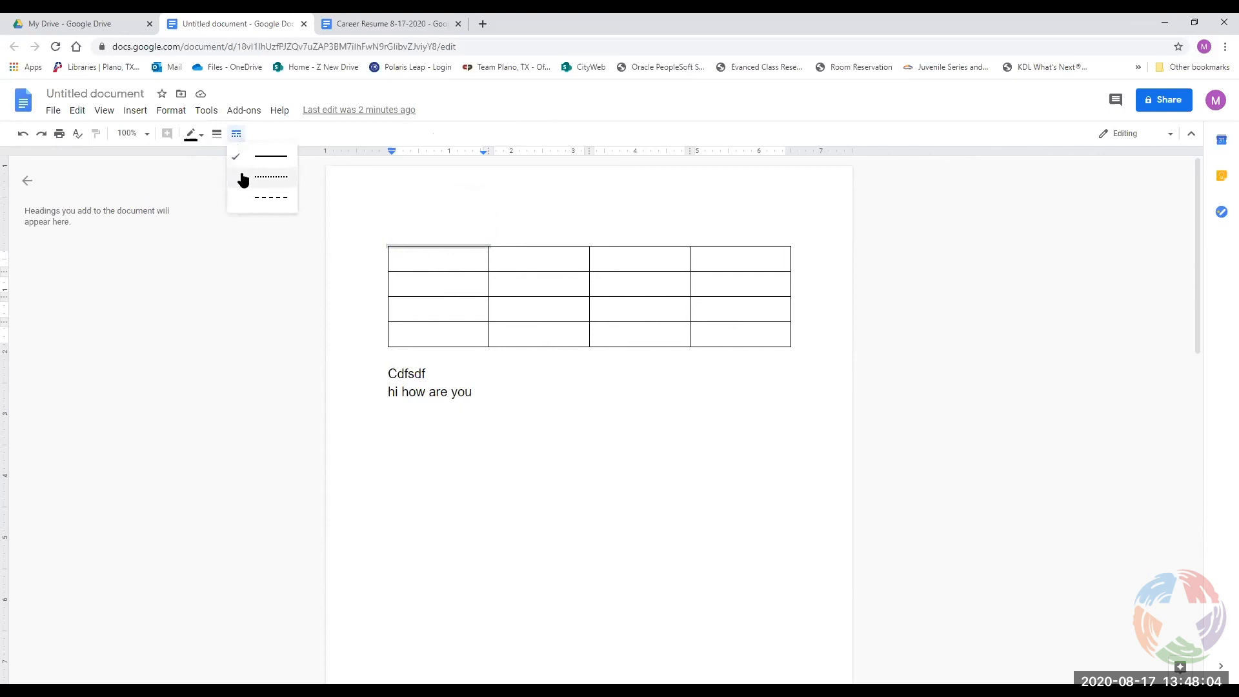
left_click(236, 137)
left_click(218, 137)
left_click(223, 158)
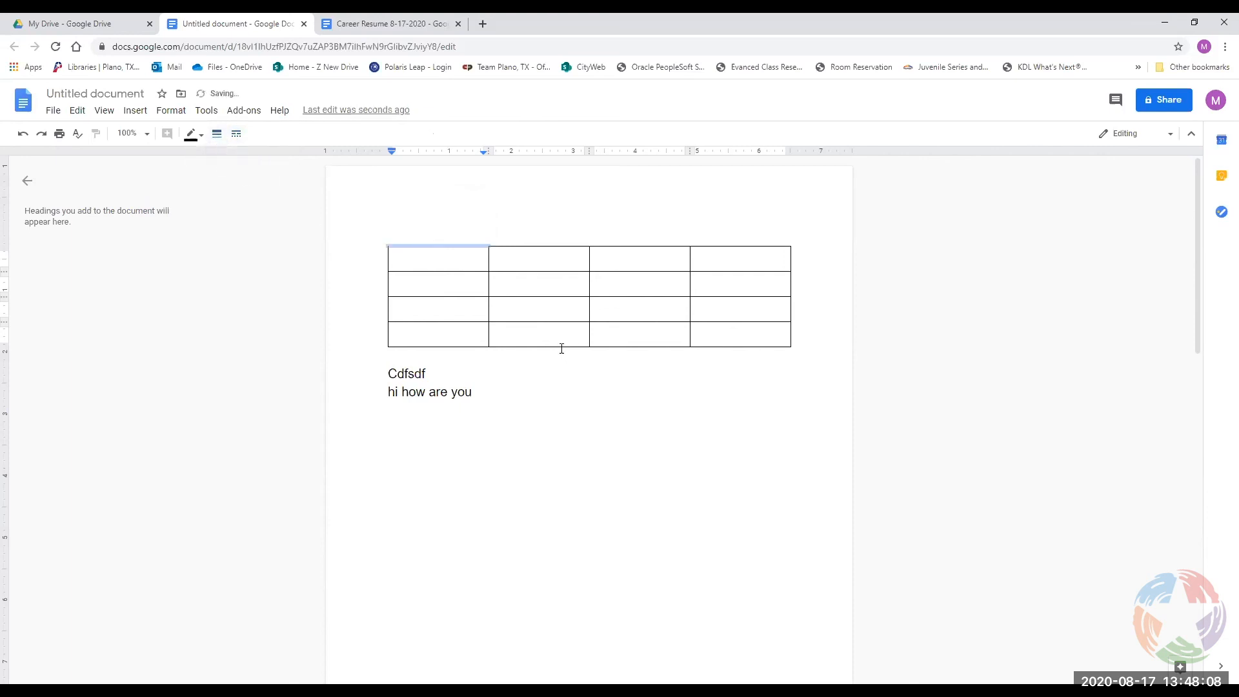
left_click(495, 308)
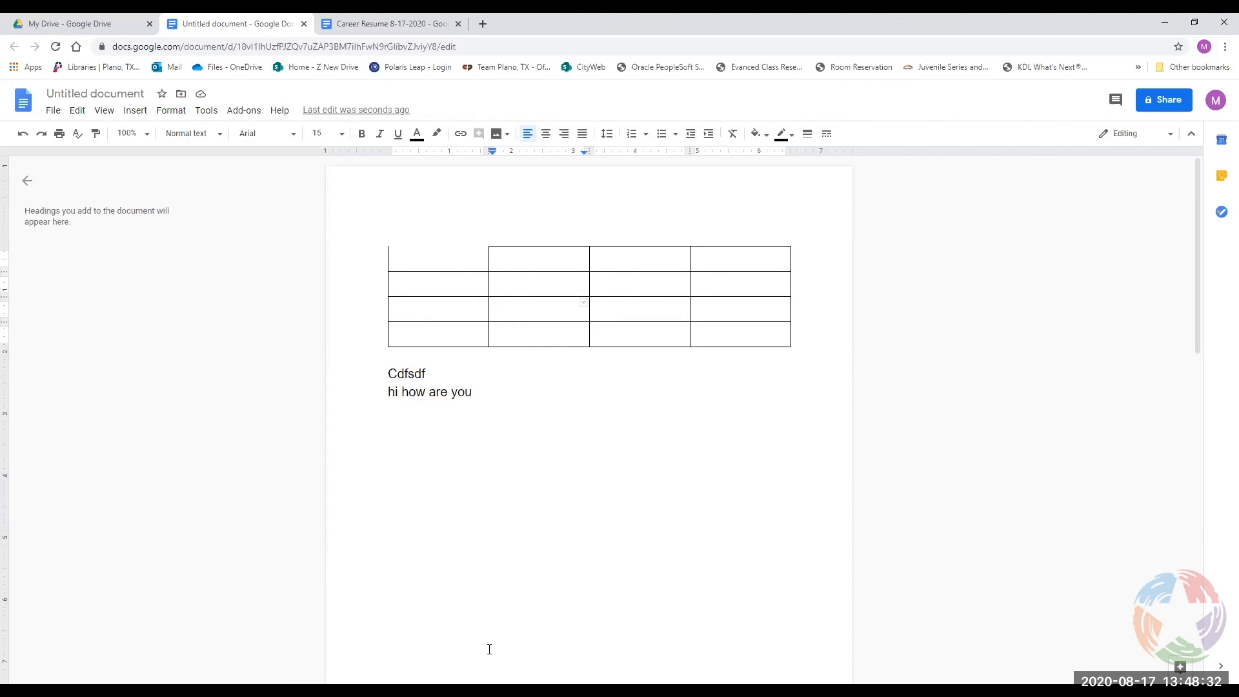
Add a new empty line after 'hi how are you'.
left_click(567, 398)
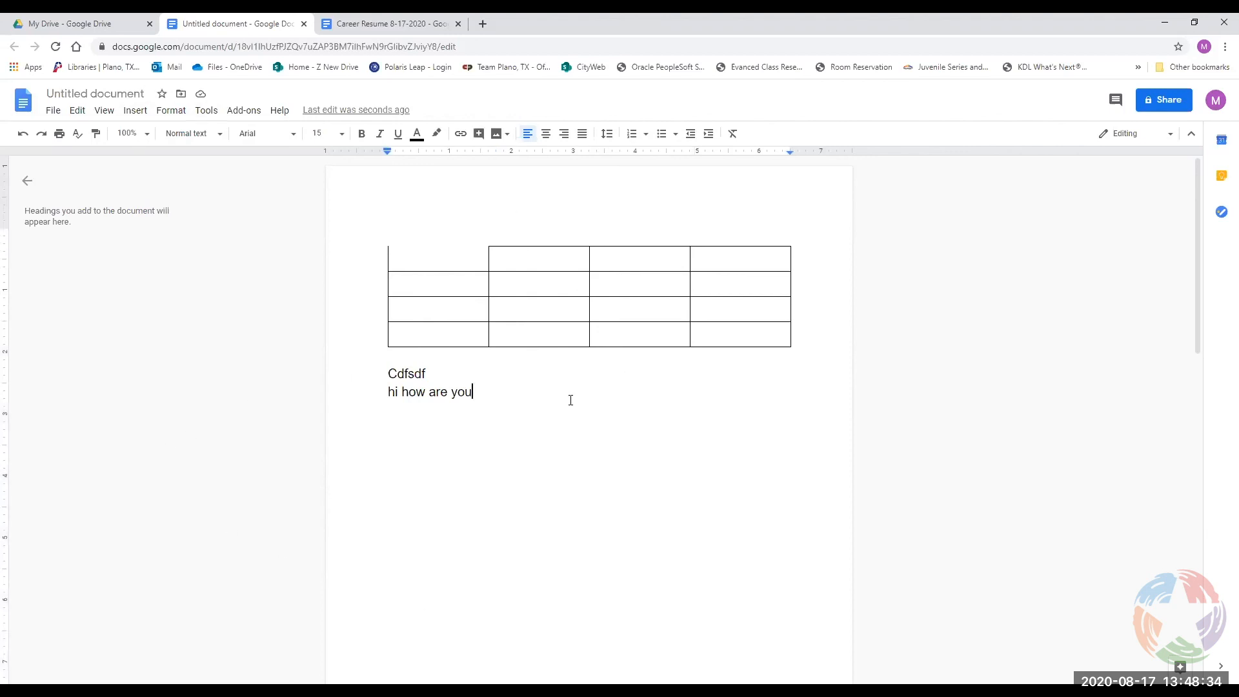
type("\\")
key("BackSpace")
key("Return")
Switch the document layout to two columns.
left_click(134, 111)
mouse_move(150, 118)
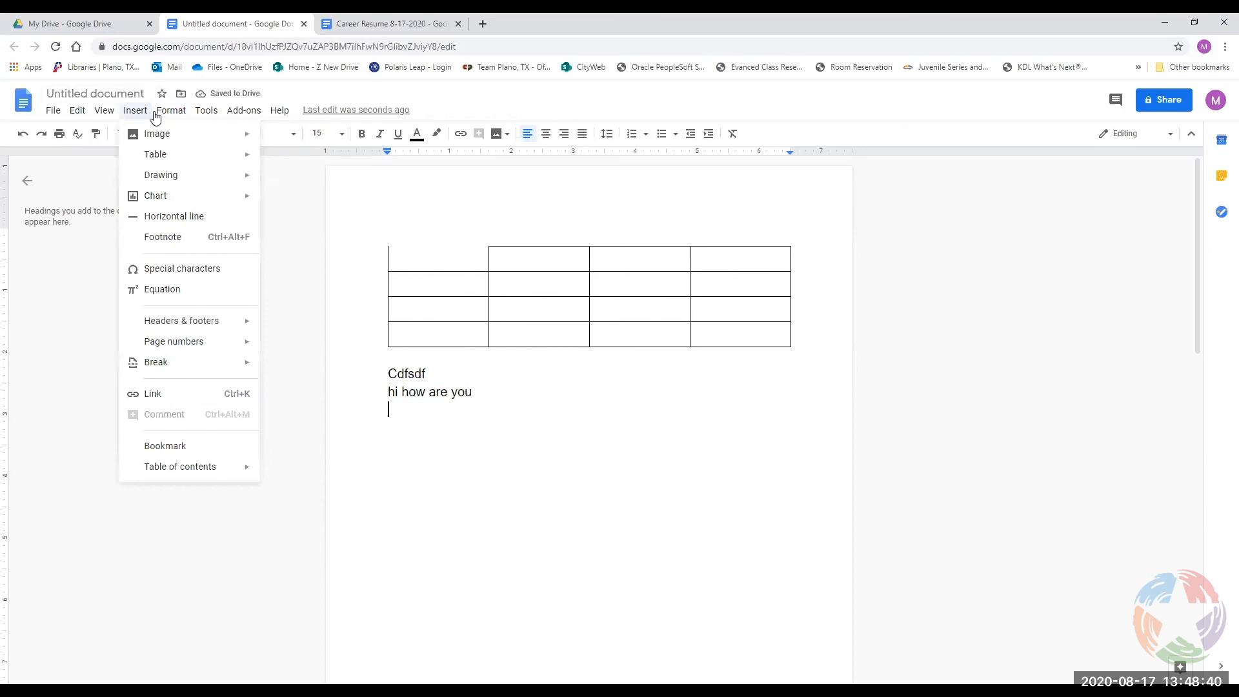
mouse_move(201, 226)
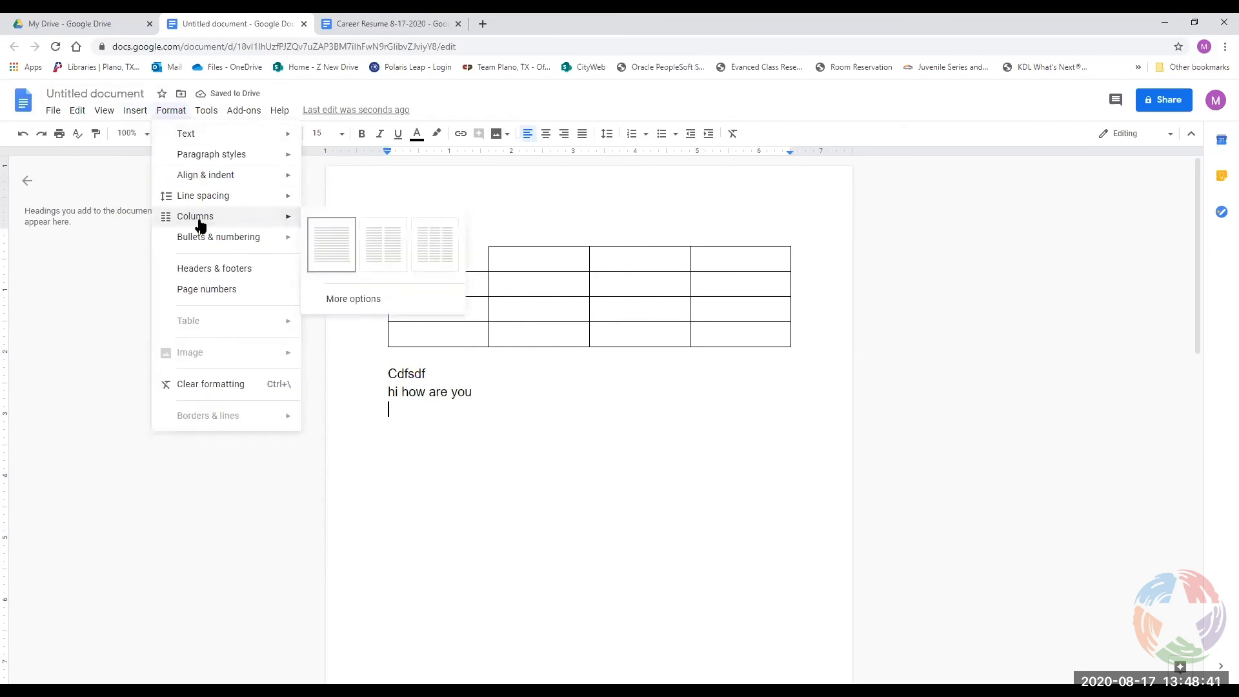
left_click(369, 251)
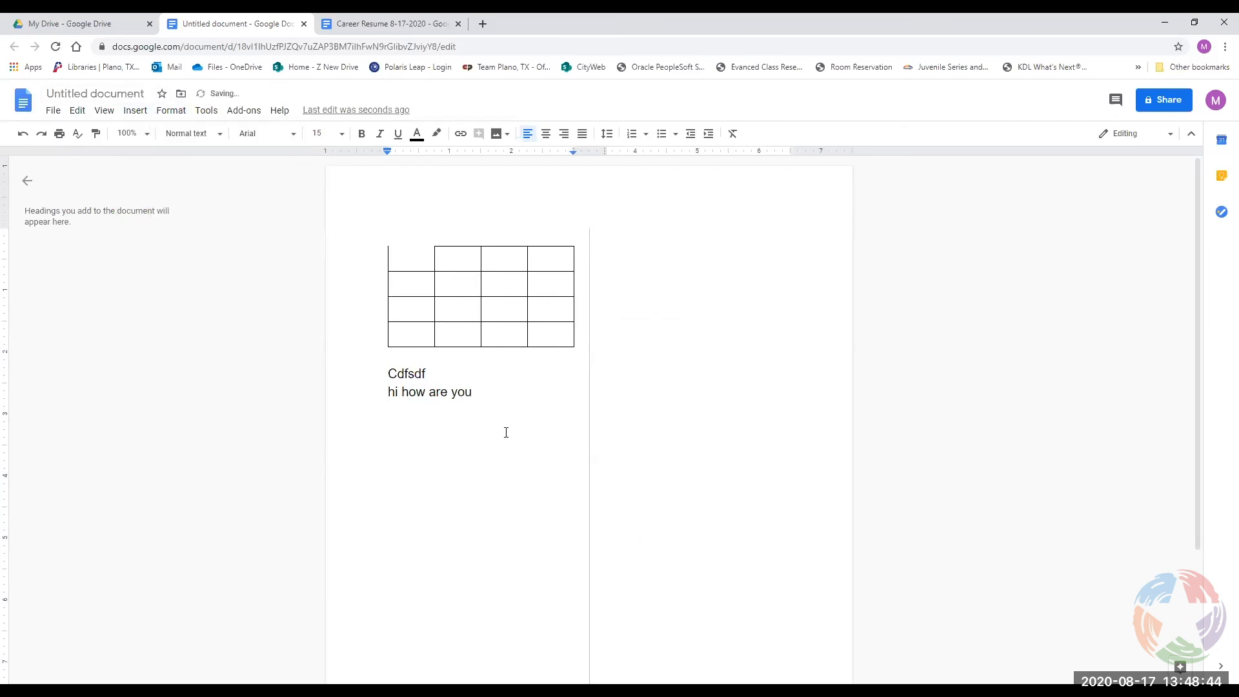
Select and delete all document content, then add two empty lines.
key("ctrl+a")
key("BackSpace")
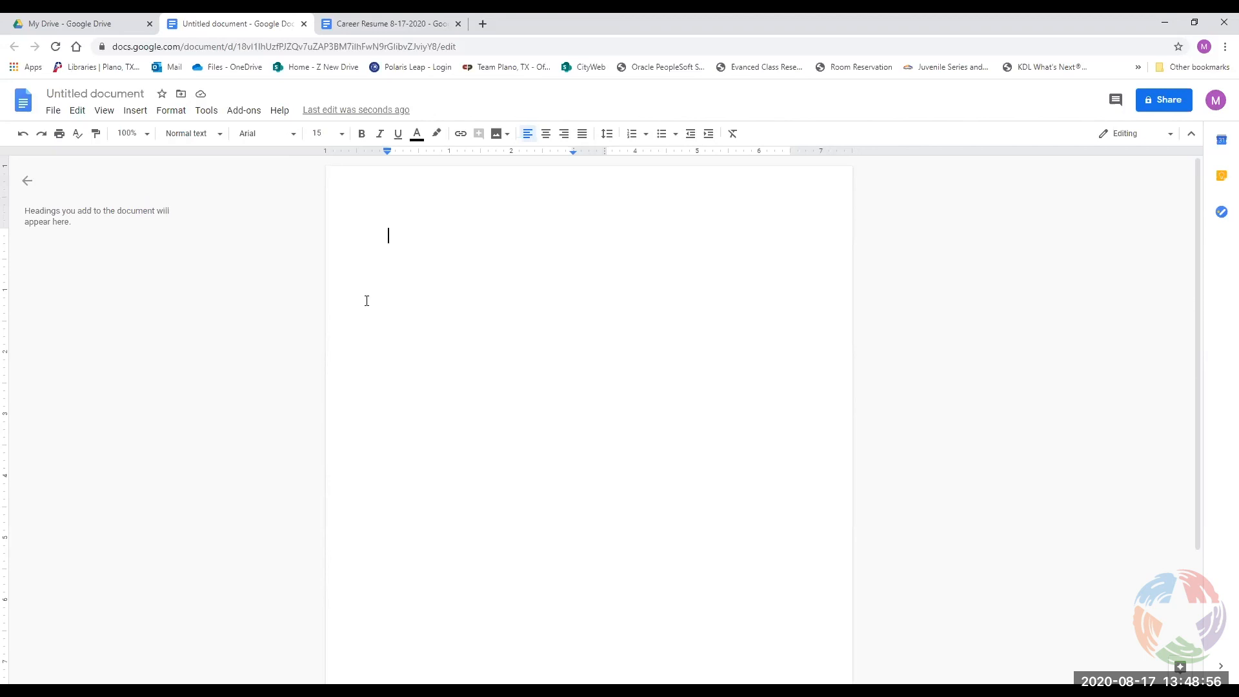
key("Return")
key("Return")
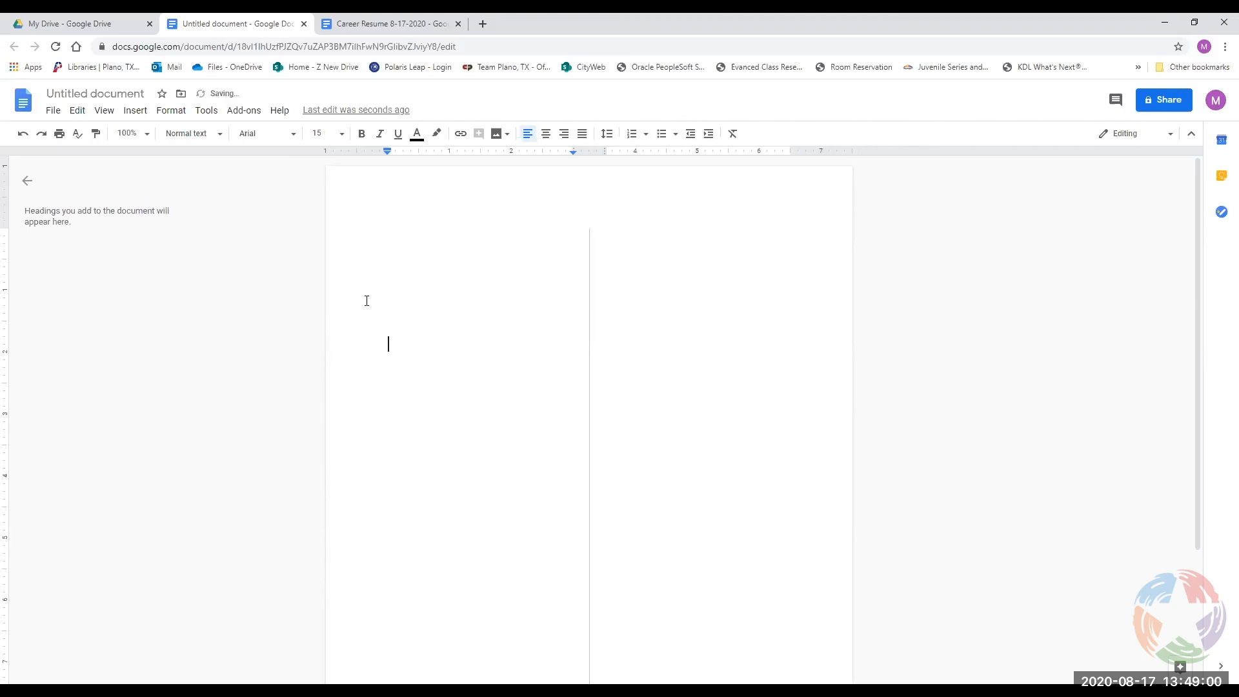
key("Return")
key("Return")
key("Return")
key("Return")
key("Return")
key("Return")
key("Return")
key("Return")
key("Return")
key("Return")
key("Return")
key("Return")
key("Return")
key("Return")
key("Return")
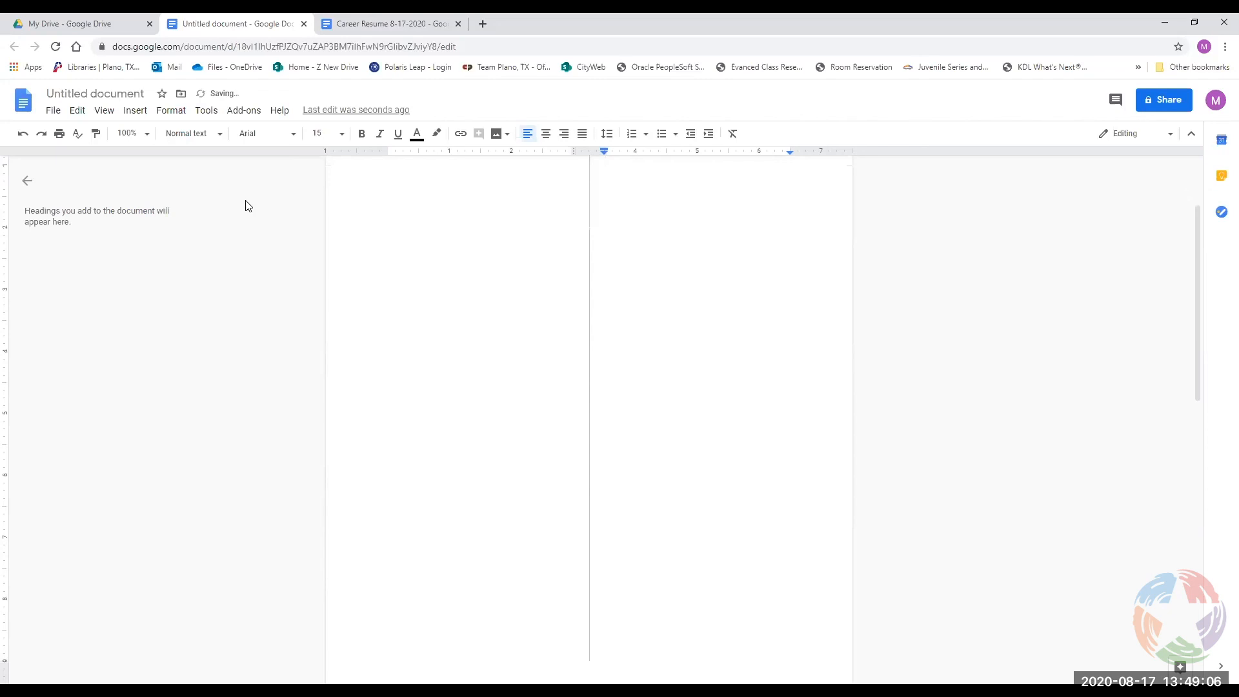
Insert a page break, type test text 'dggh', then delete the text and the break.
left_click(137, 111)
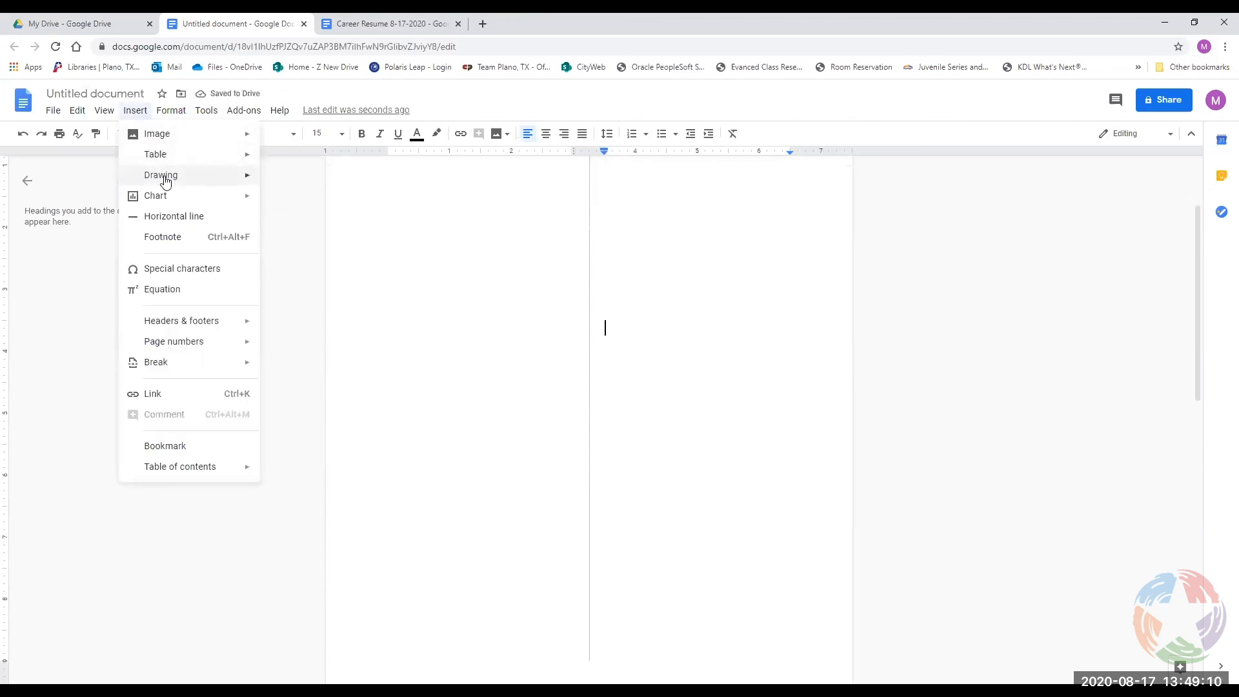
mouse_move(192, 373)
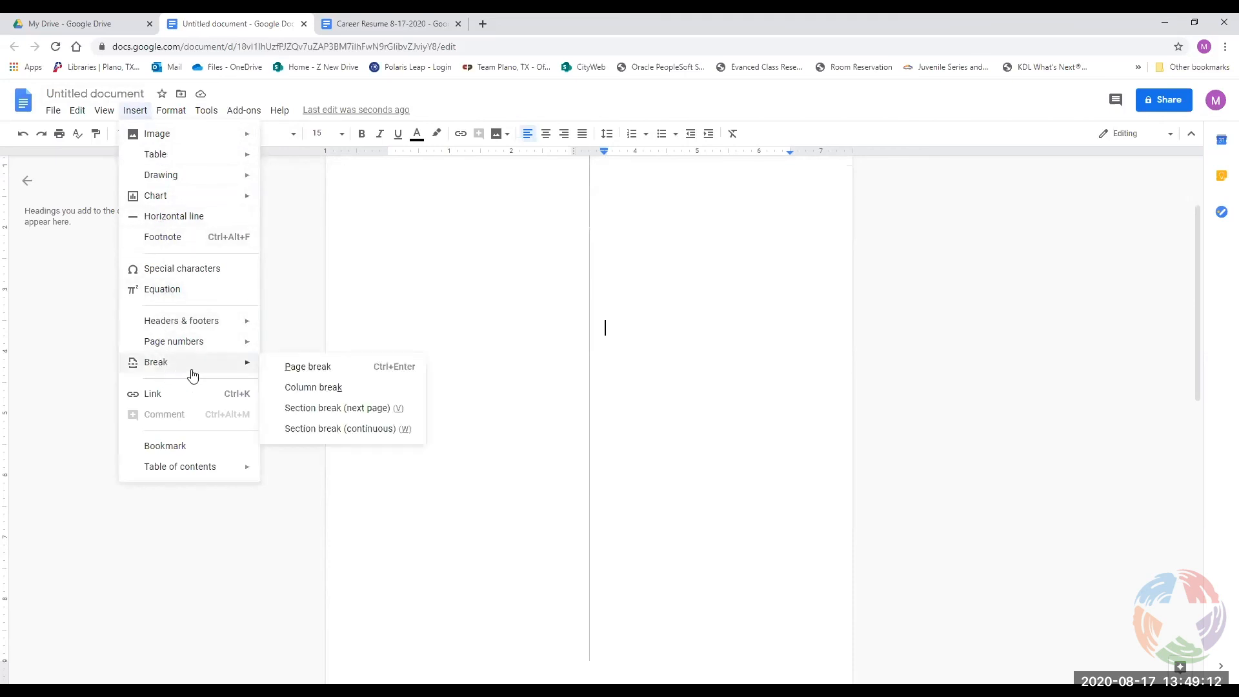
left_click(282, 368)
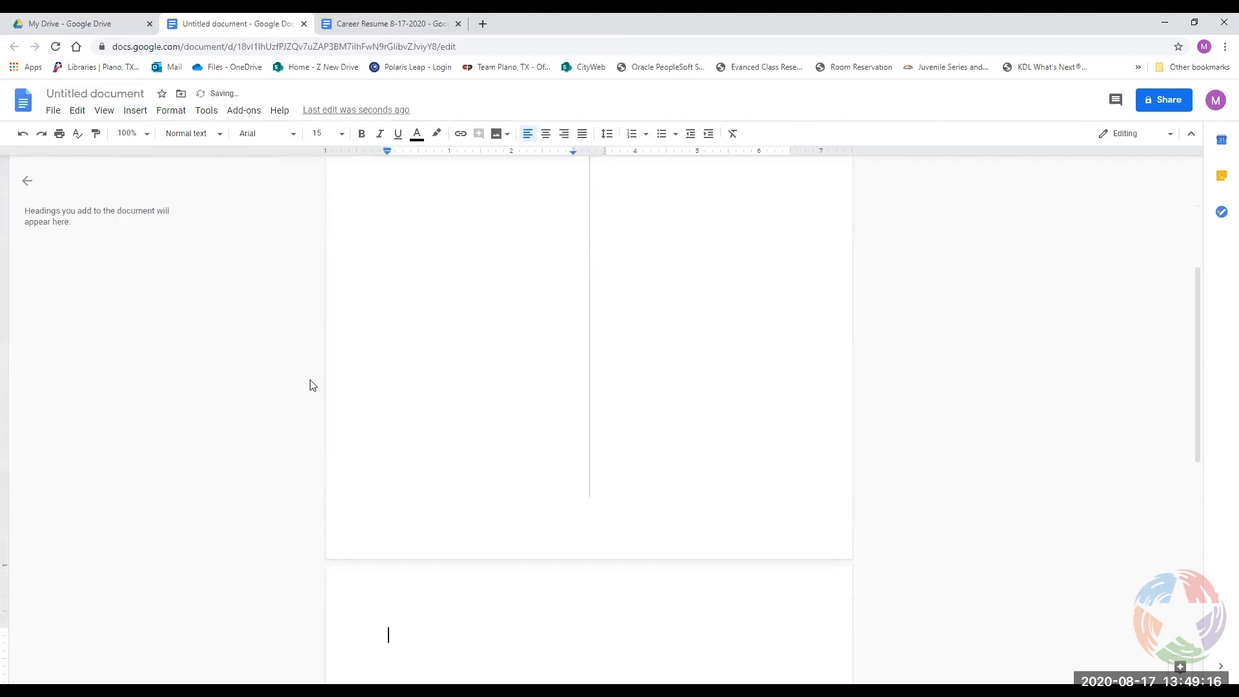
scroll(670, 614, "down", 3)
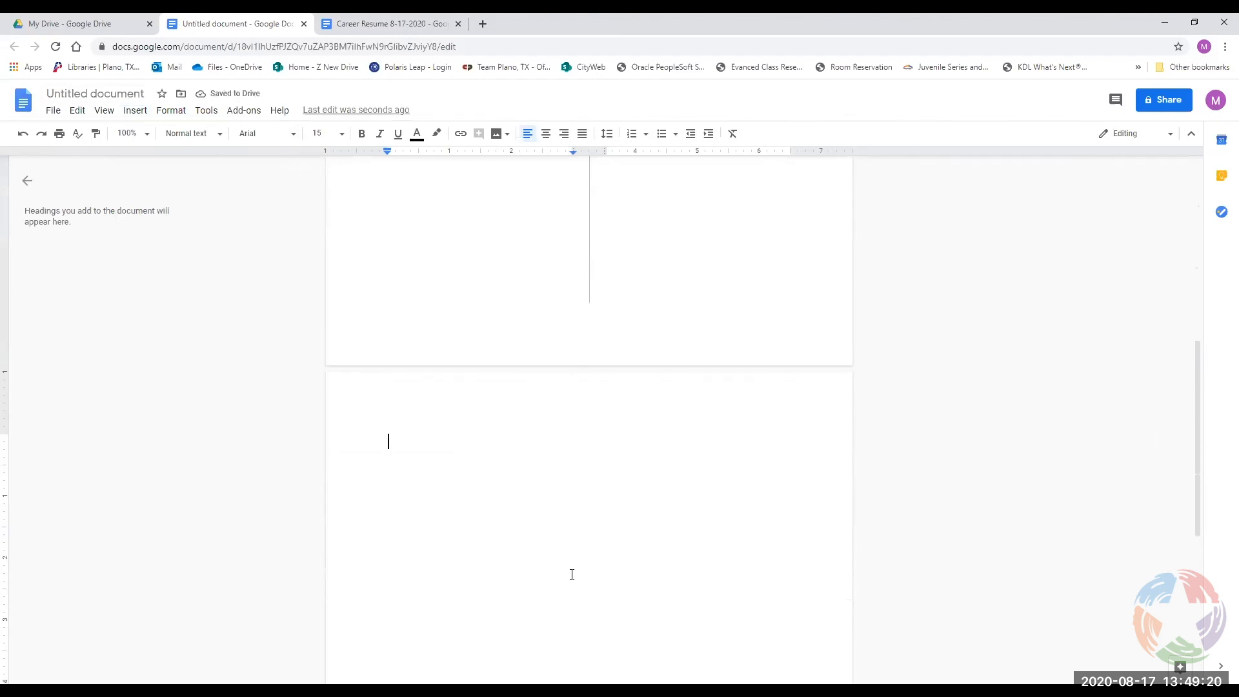
type("dggh")
key("Return")
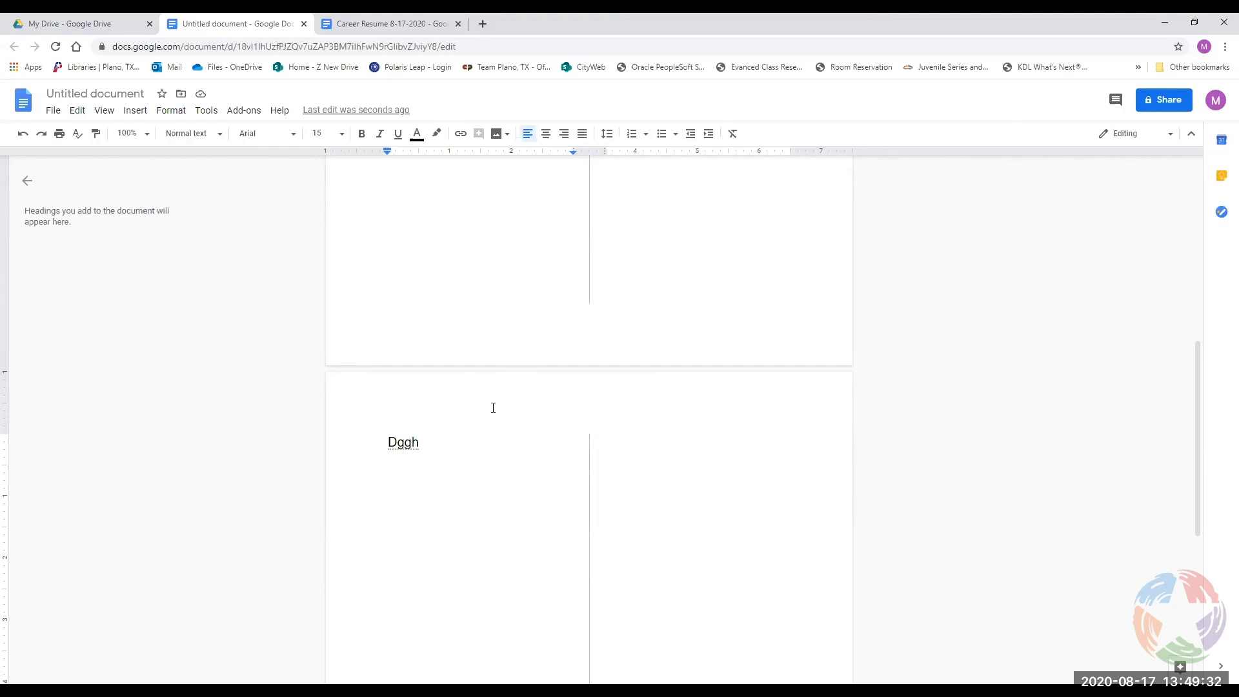
key("BackSpace")
key("BackSpace")
key("BackSpace")
key("BackSpace")
key("BackSpace")
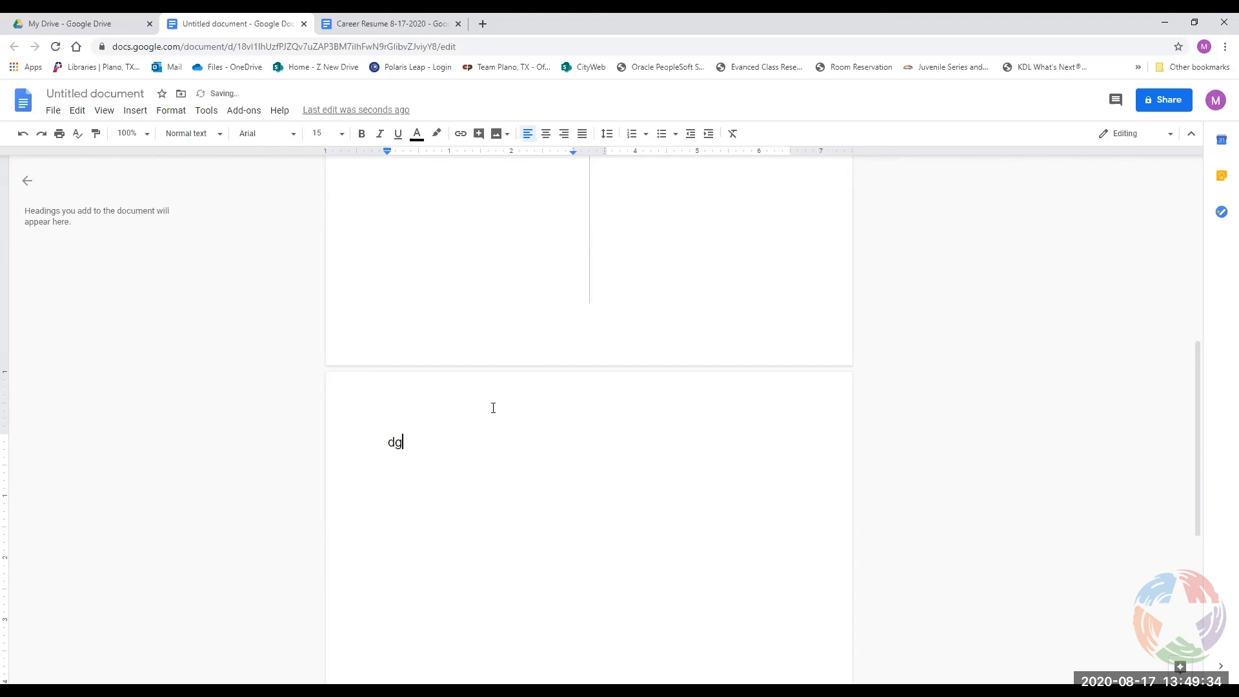
key("BackSpace")
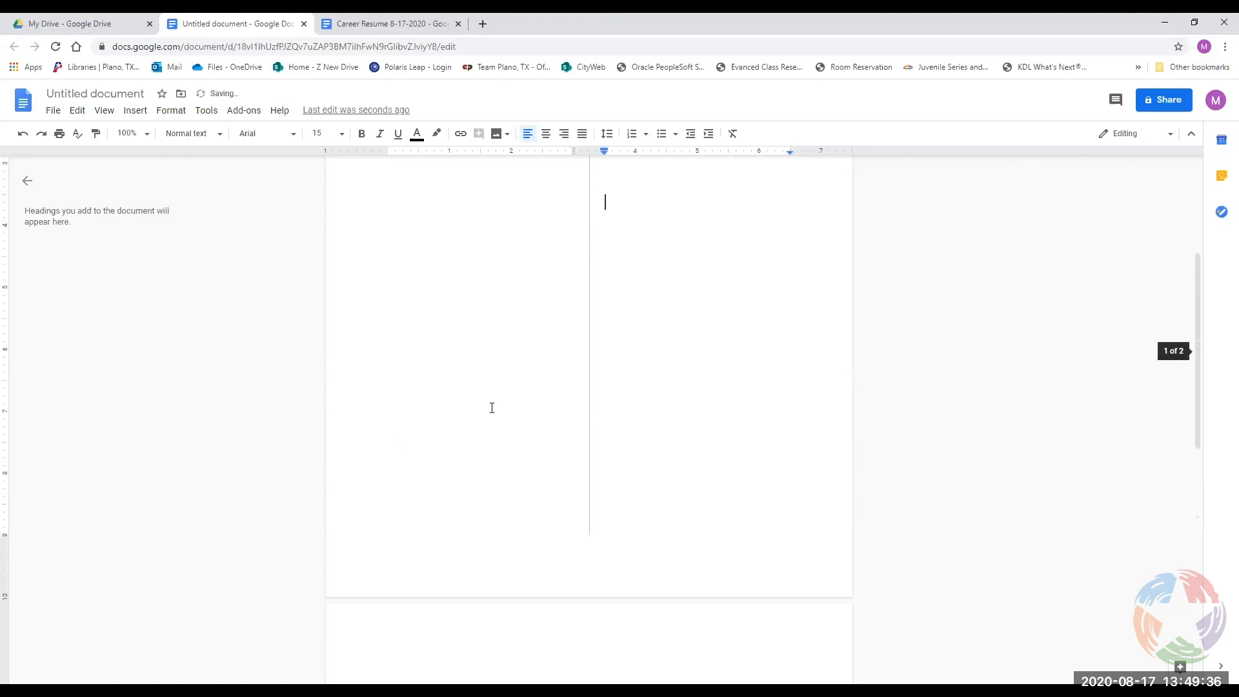
Insert a next-page section break and type 'fh' on the new page.
left_click(136, 111)
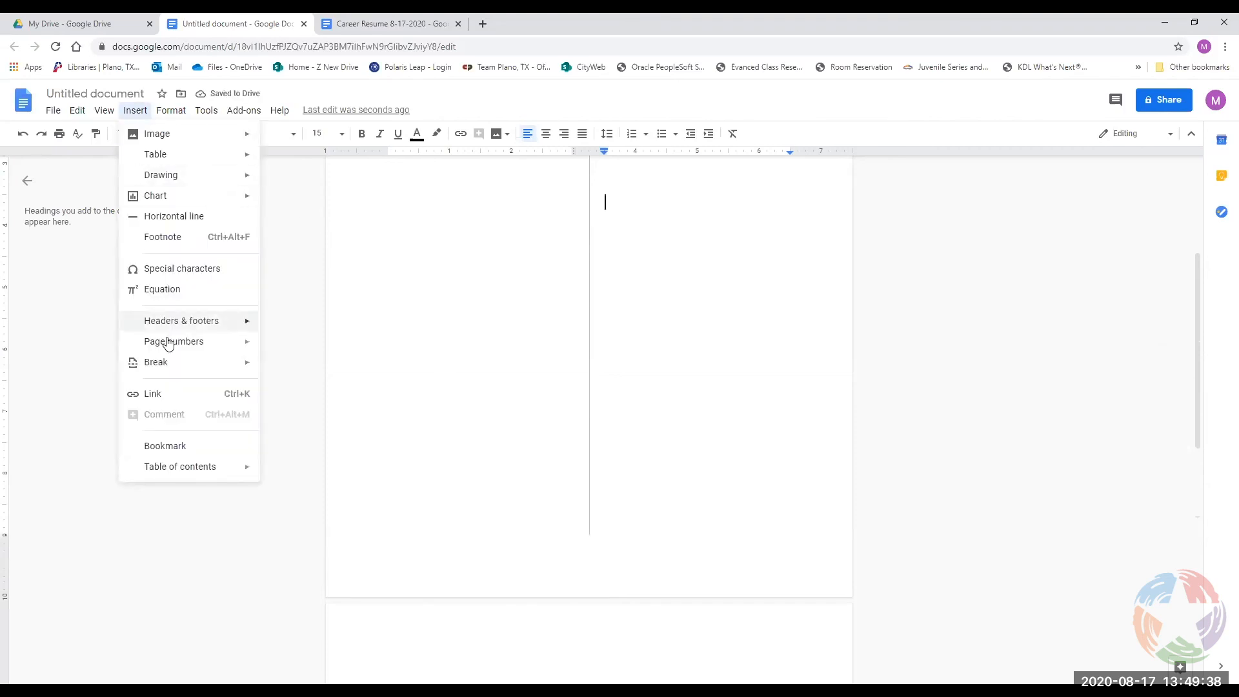
mouse_move(171, 369)
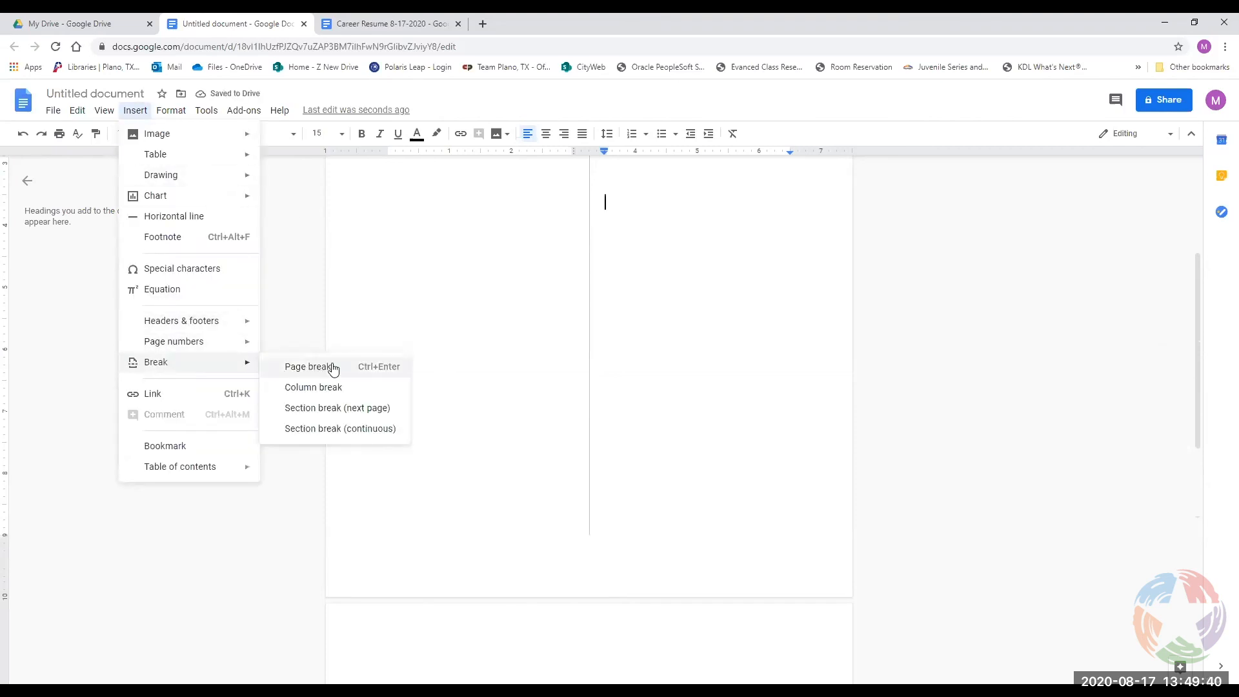
left_click(342, 411)
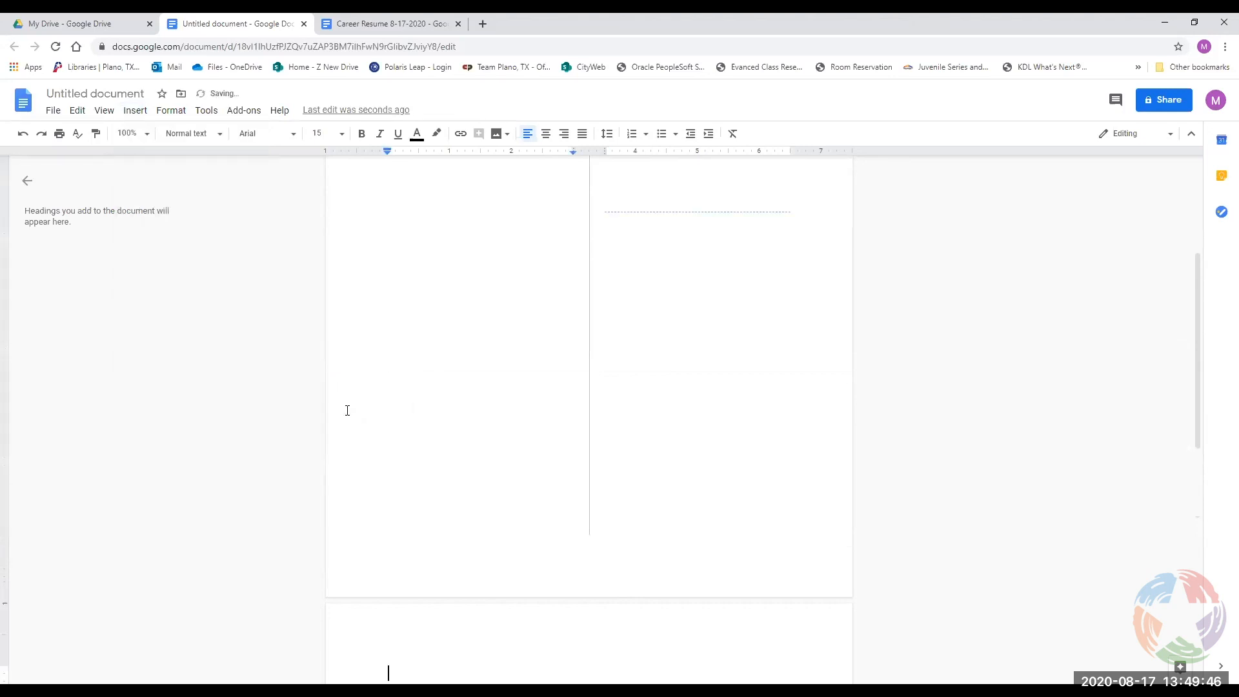
scroll(642, 538, "down", 3)
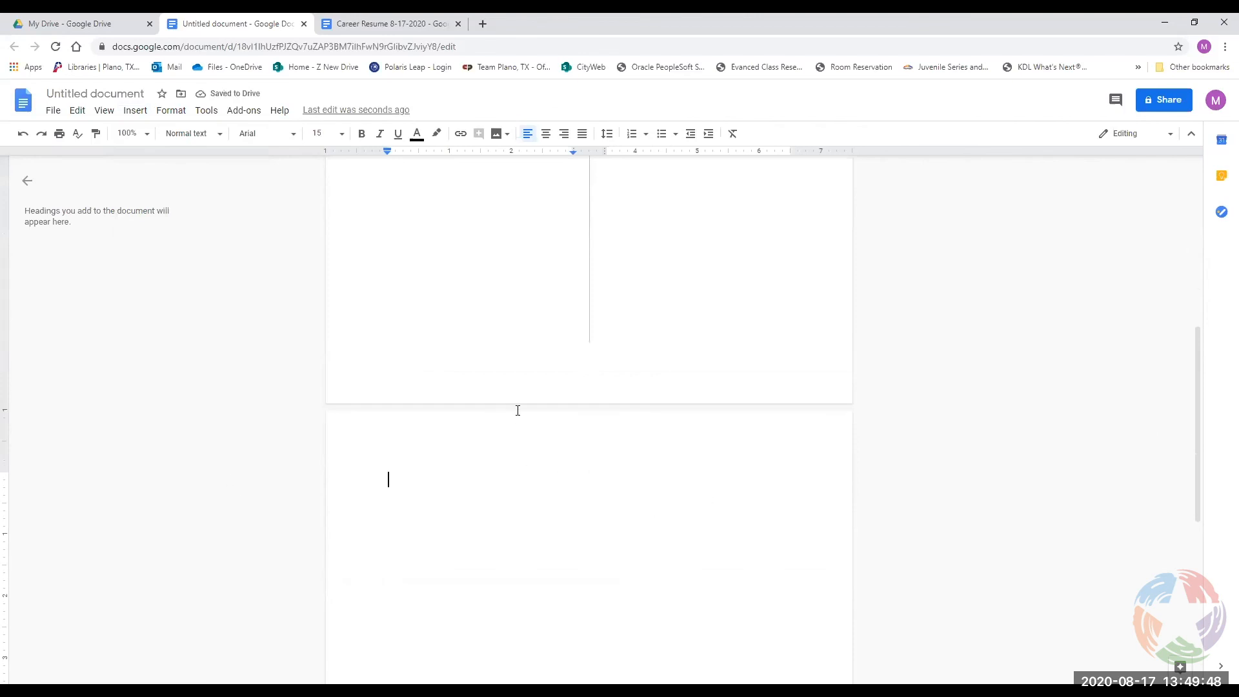
scroll(567, 498, "up", 7)
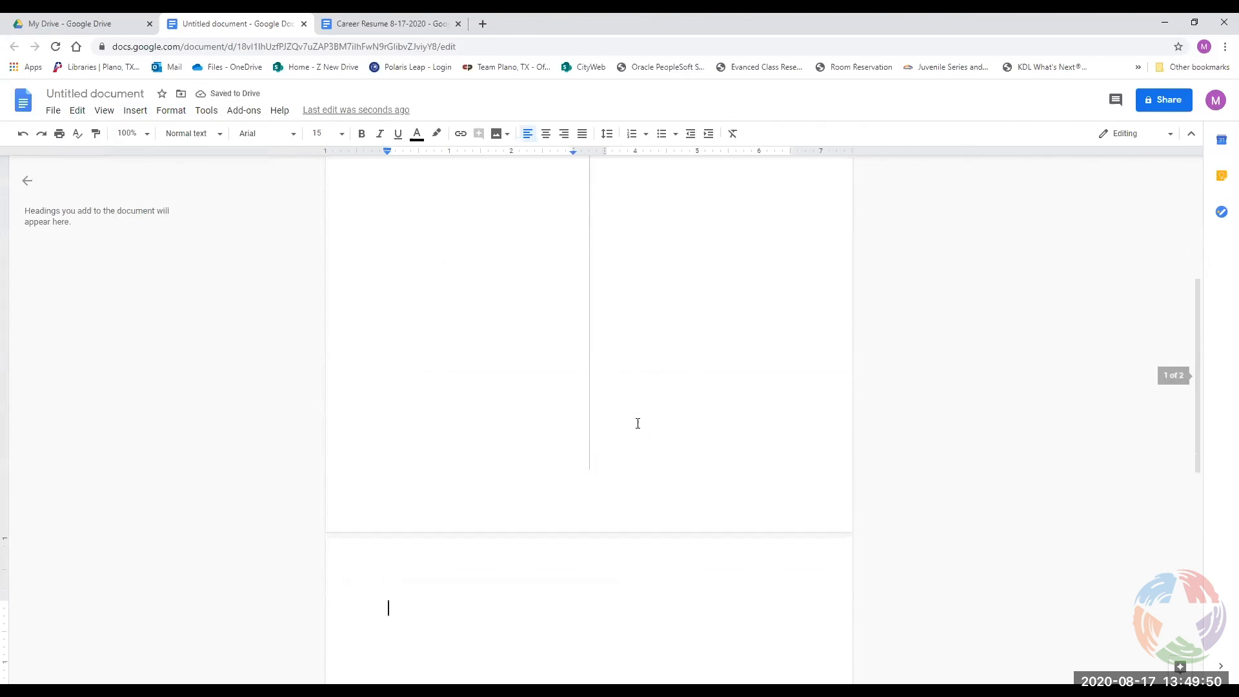
scroll(648, 384, "down", 5)
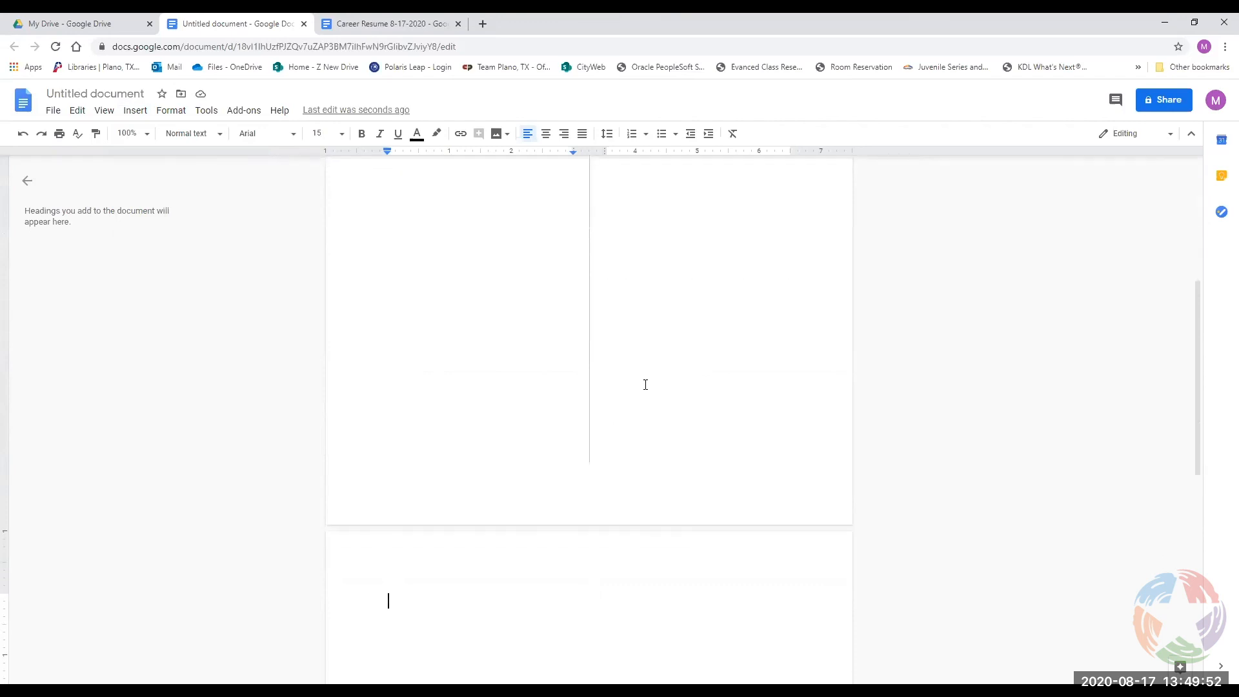
type("fh")
scroll(677, 357, "up", 5)
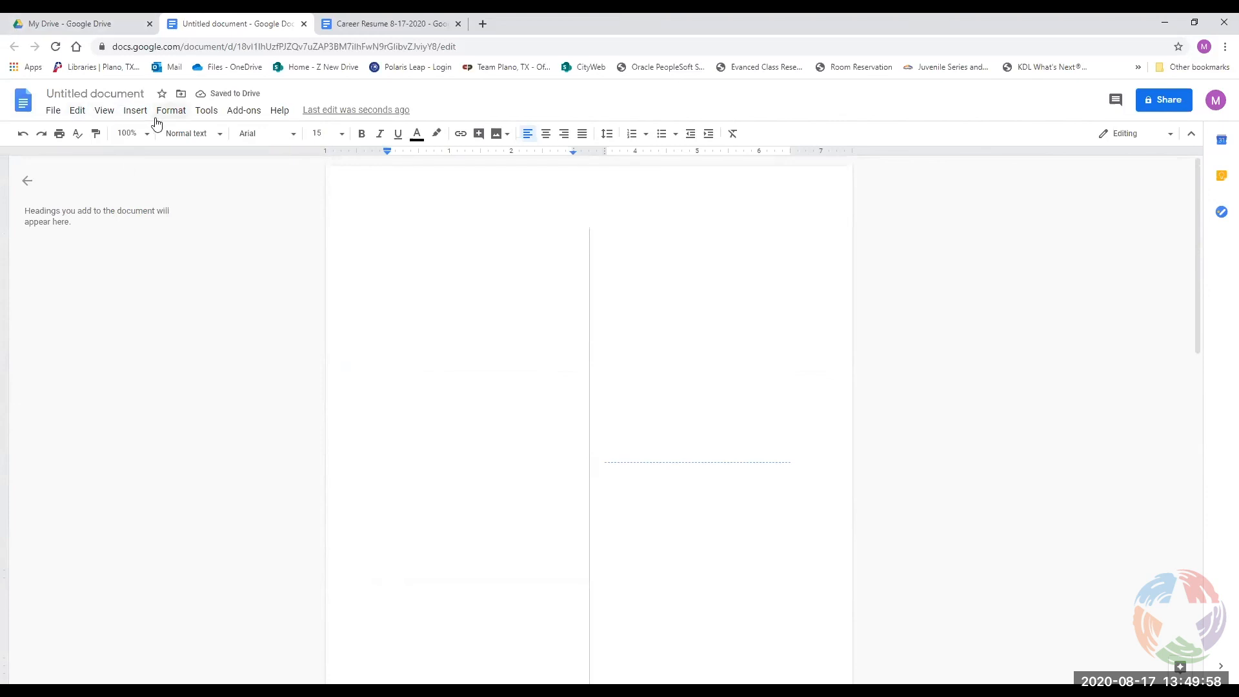
left_click(135, 114)
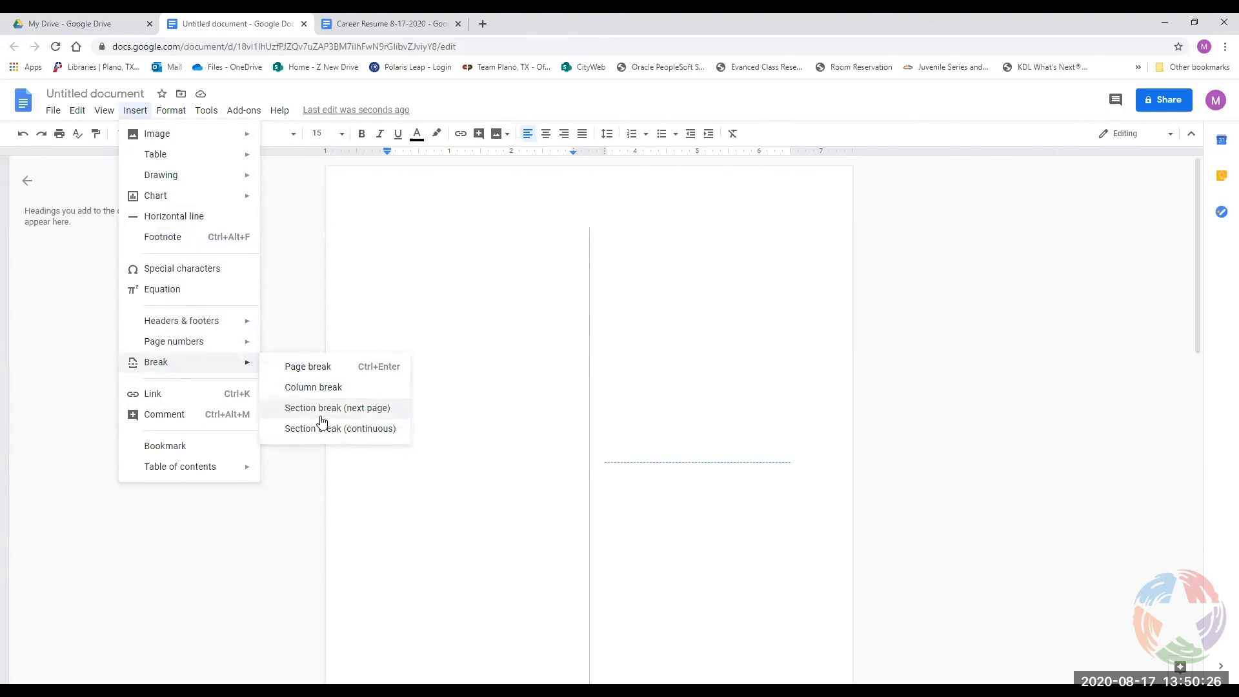
left_click(135, 113)
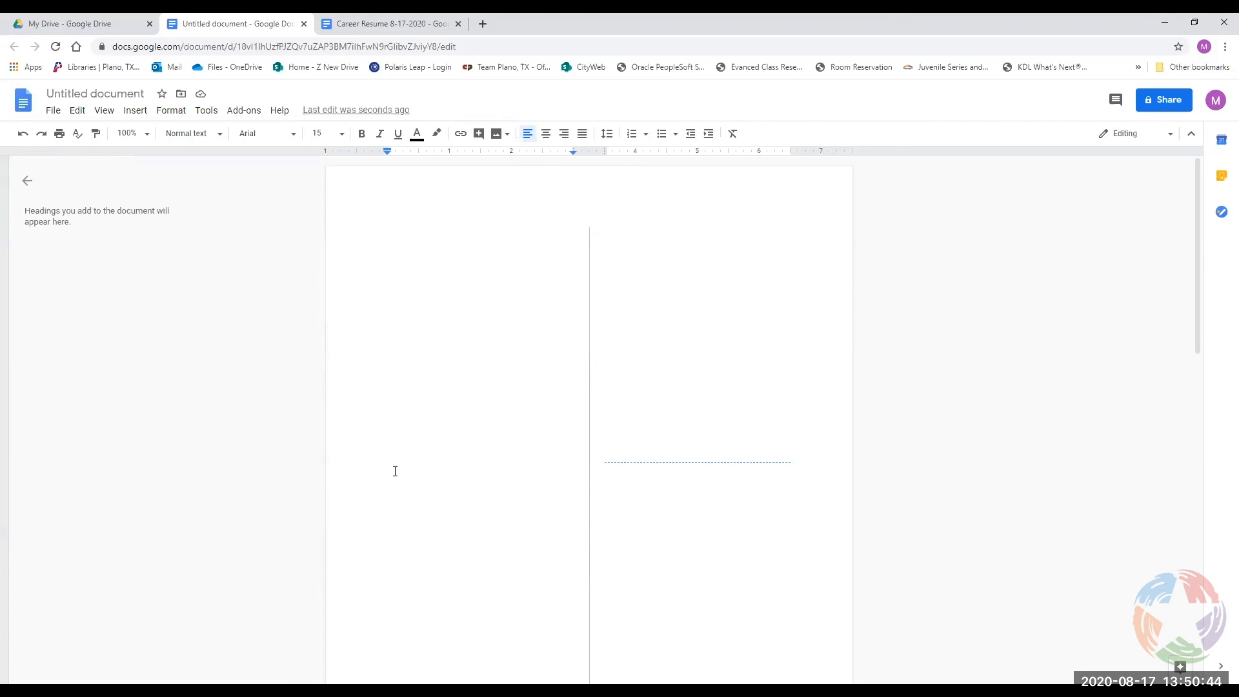
left_click(552, 403)
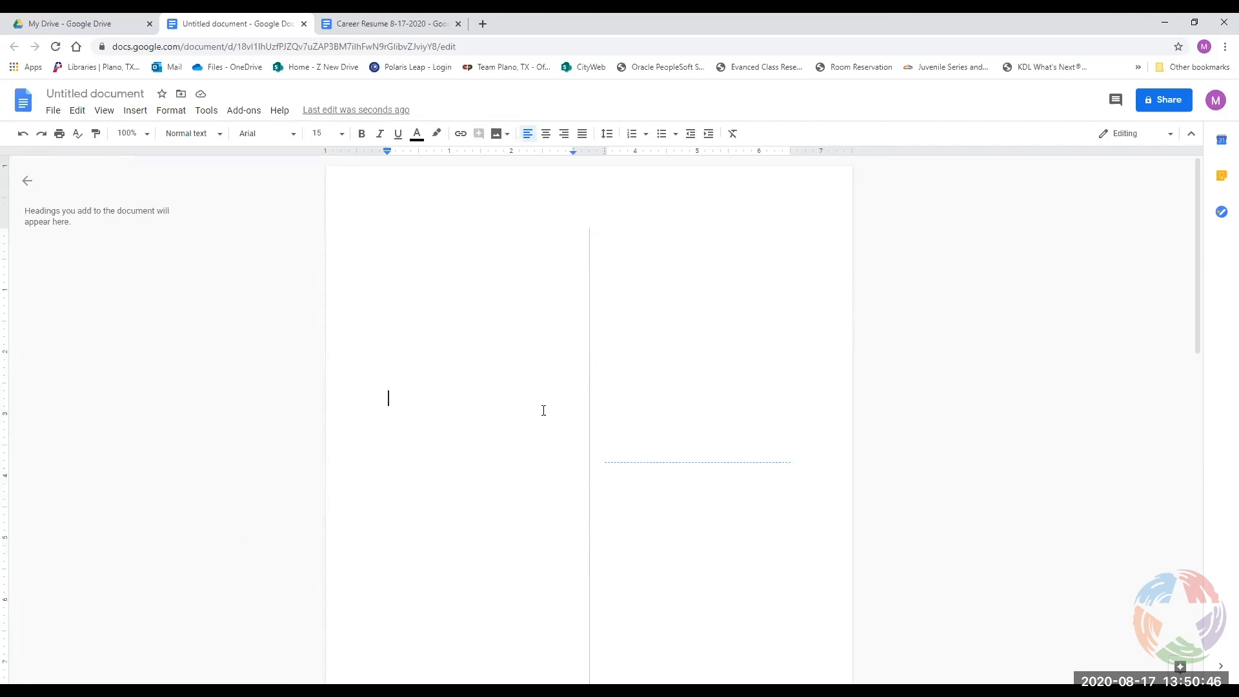
left_click(431, 234)
Delete the stray letters 'fh' and the leftover indent on page 2's line.
scroll(451, 258, "down", 8)
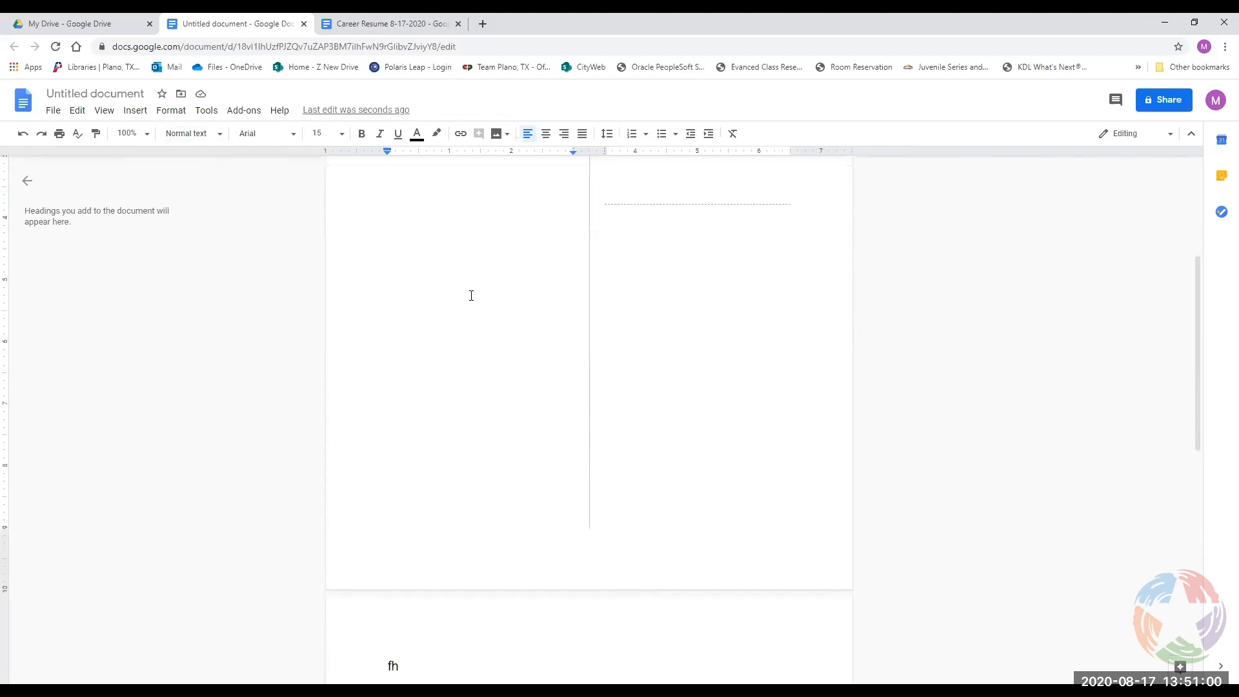
left_click(415, 360)
key("BackSpace")
key("BackSpace")
key("BackSpace")
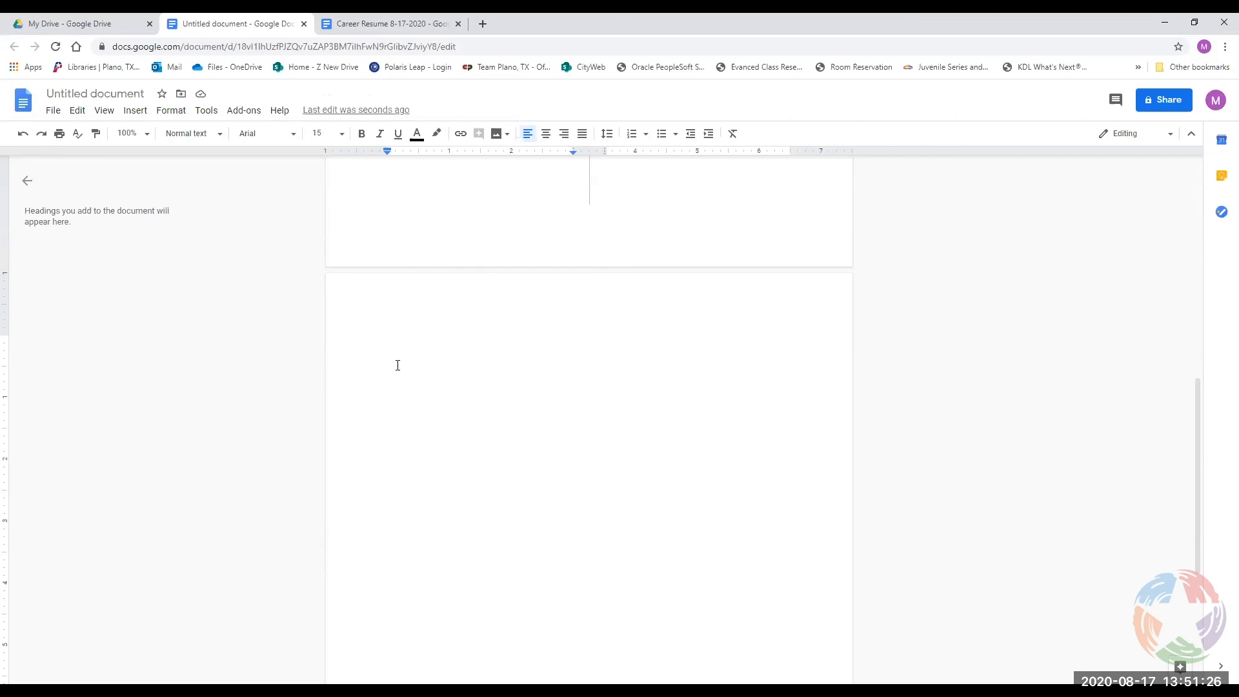
key("BackSpace")
Set the ruler indent to 0.50 inch, type a practice paragraph, and indent only its first line.
left_click_drag(387, 156, 417, 159)
left_click_drag(419, 158, 386, 152)
type("ddsfhskdfklsdjfklsdfjiowerjmknsdklgsdkgdkldgj")
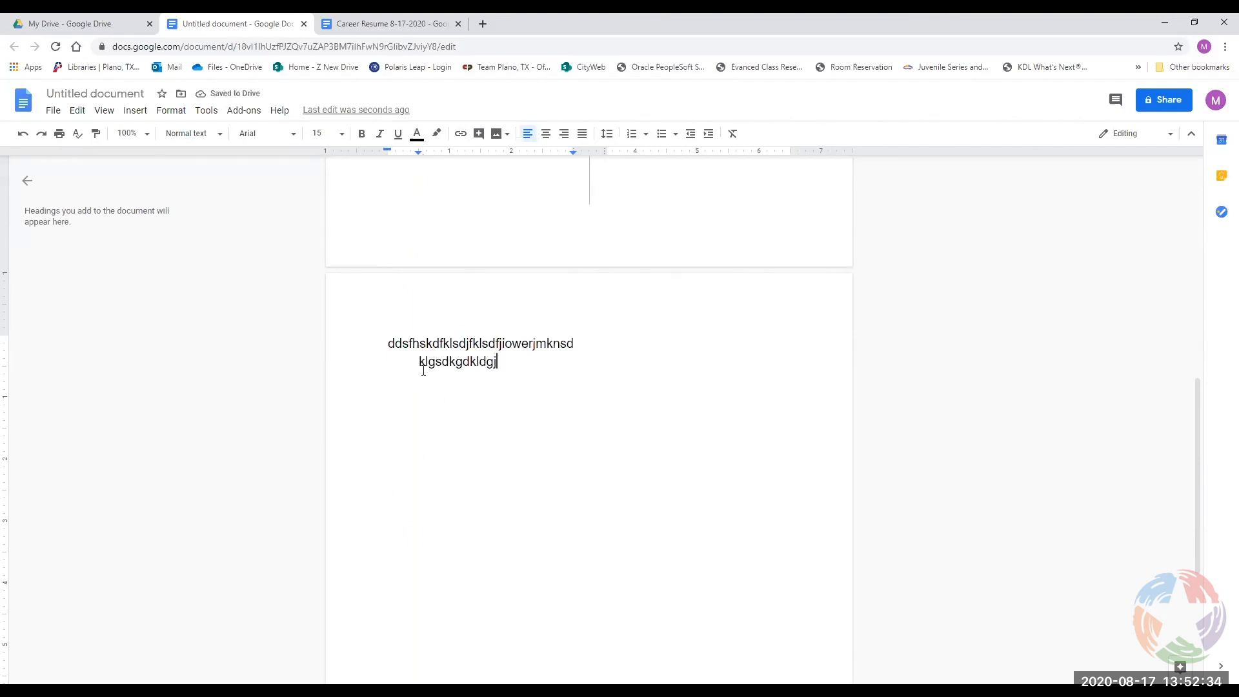
mouse_move(418, 153)
left_mouse_down()
mouse_move(387, 154)
mouse_move(419, 155)
left_mouse_up()
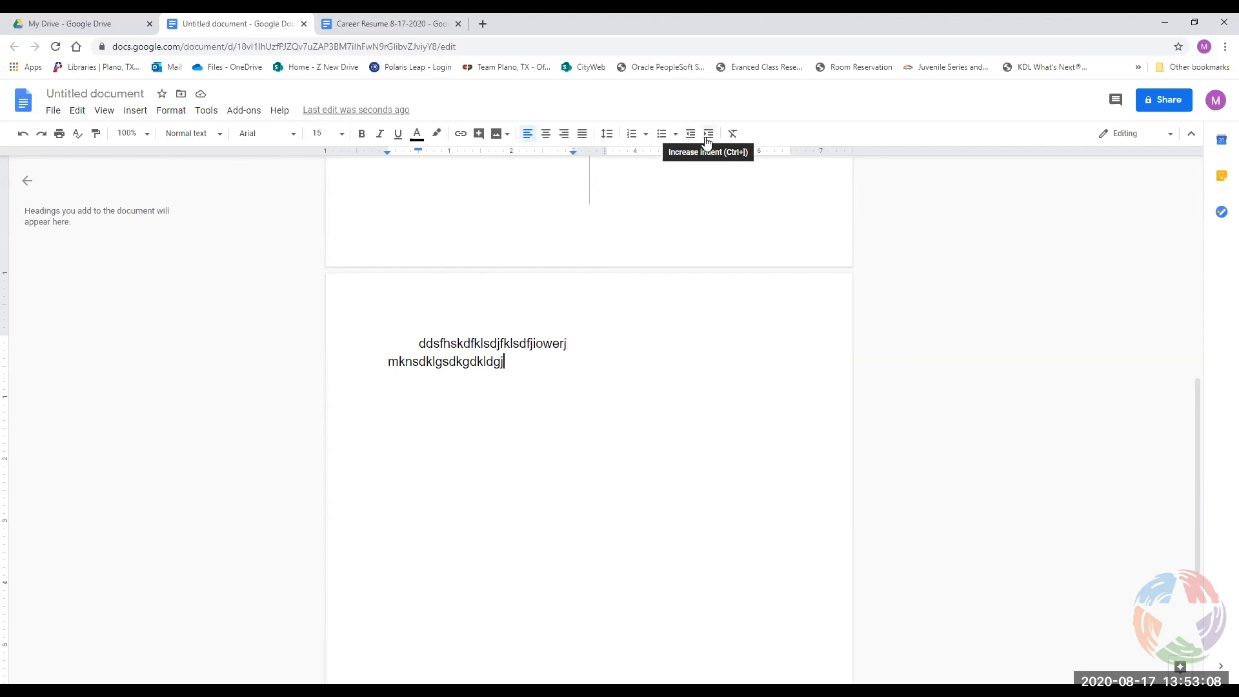
left_click_drag(519, 377, 417, 340)
Delete the paragraph, then start a round-bullet list with 'Dgdggfh' and a nested sub-bullet.
key("BackSpace")
key("BackSpace")
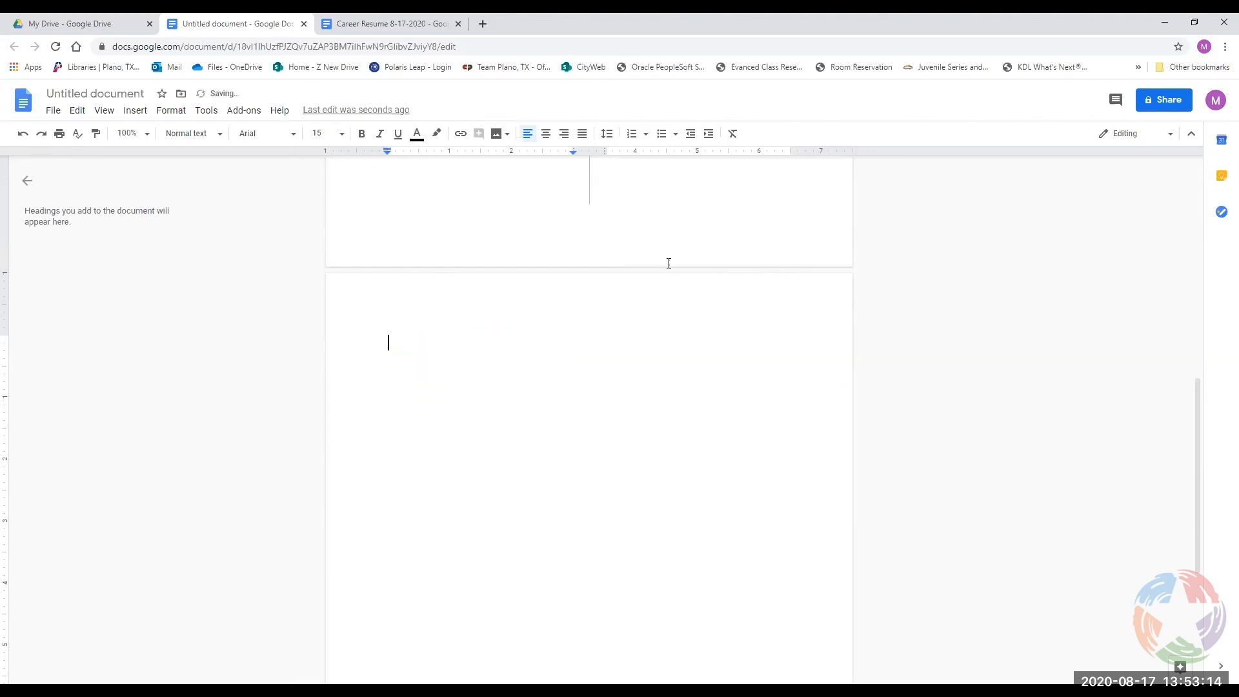
left_click(674, 137)
left_click(683, 186)
type("Dgdggfh")
key("Return")
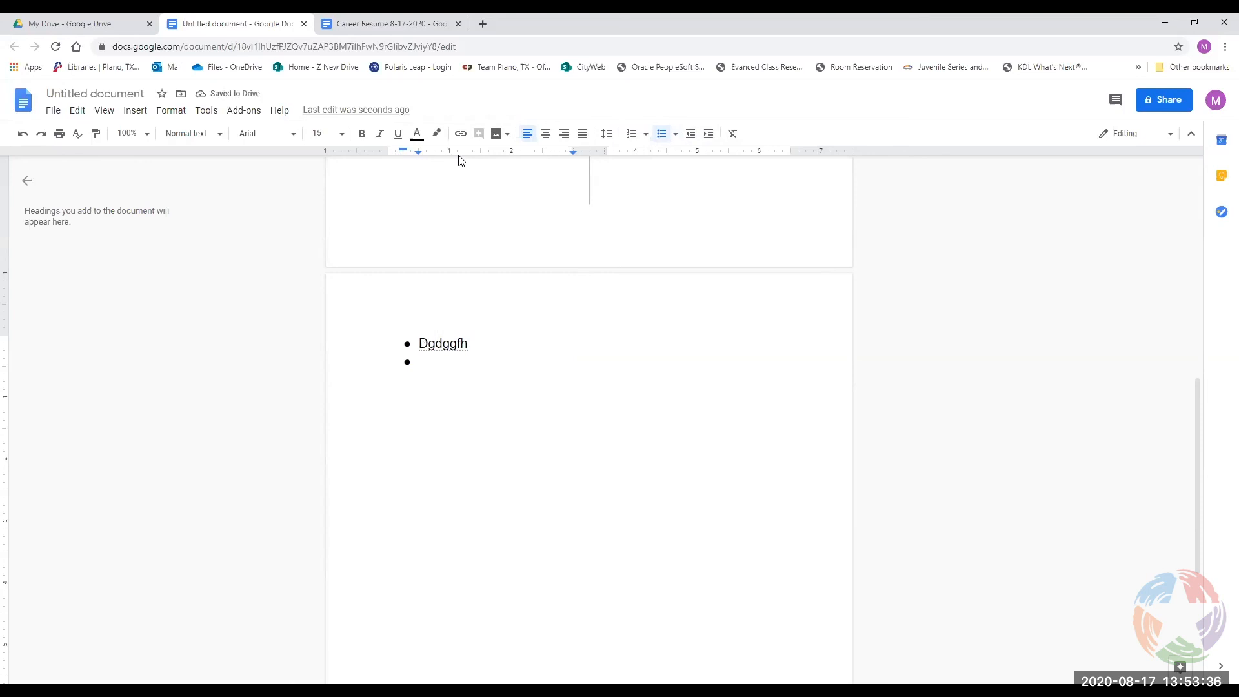
key("Tab")
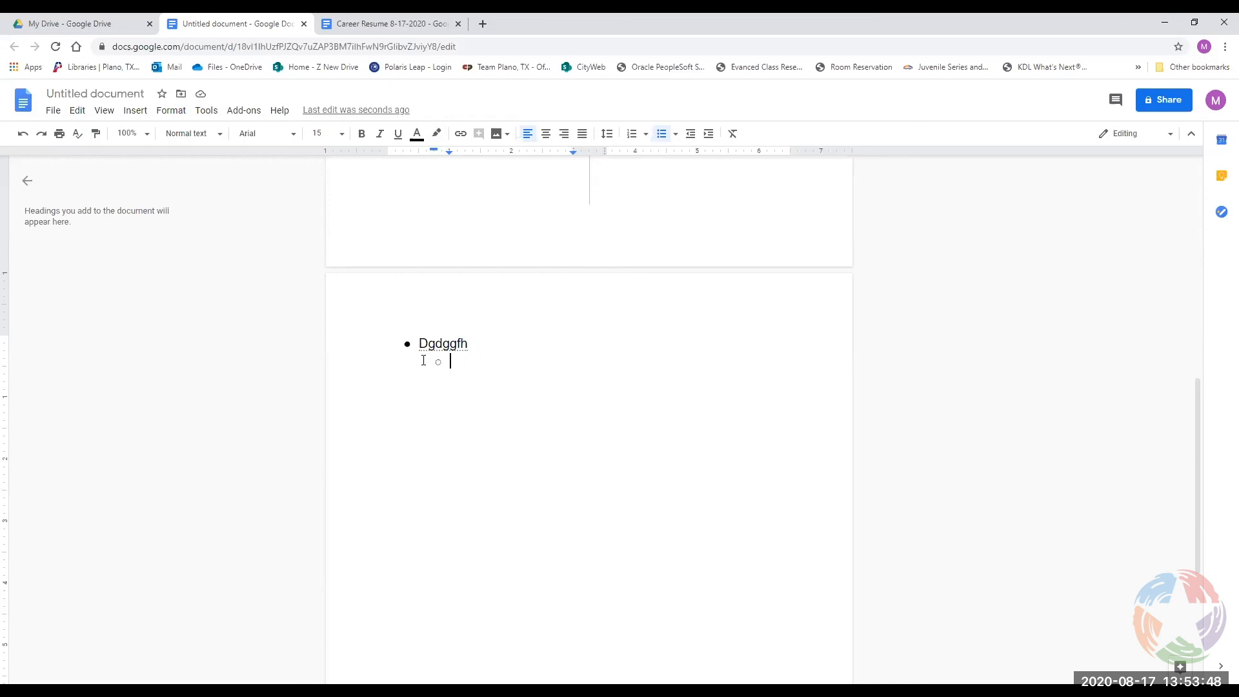
Toggle the sub-bullet's indent level a few times, then erase the whole list.
left_click(694, 138)
left_click(708, 137)
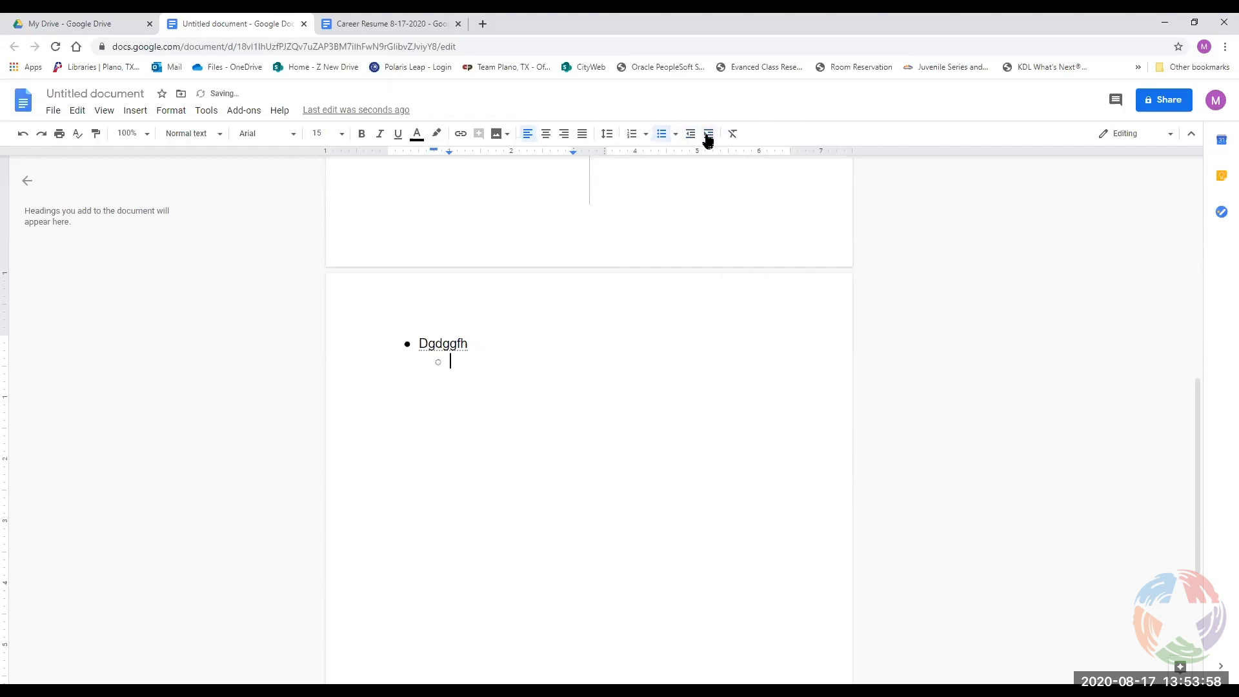
left_click(691, 138)
left_click(707, 138)
left_click_drag(467, 362, 429, 349)
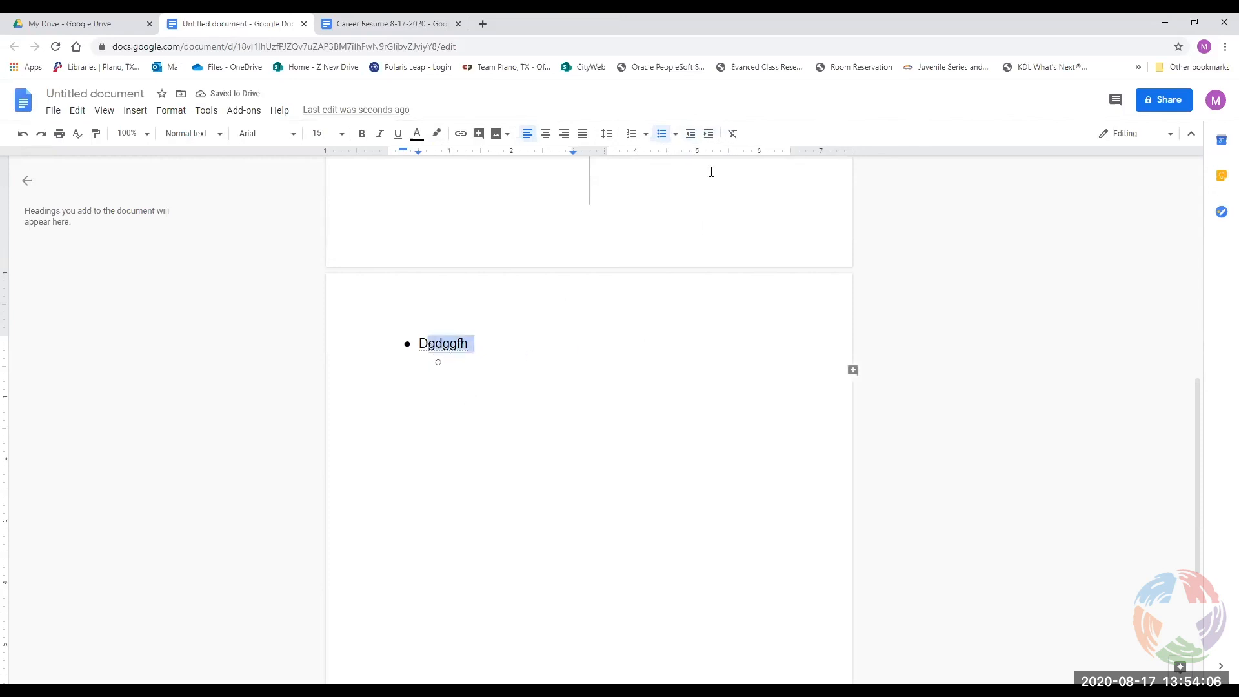
left_click(469, 366)
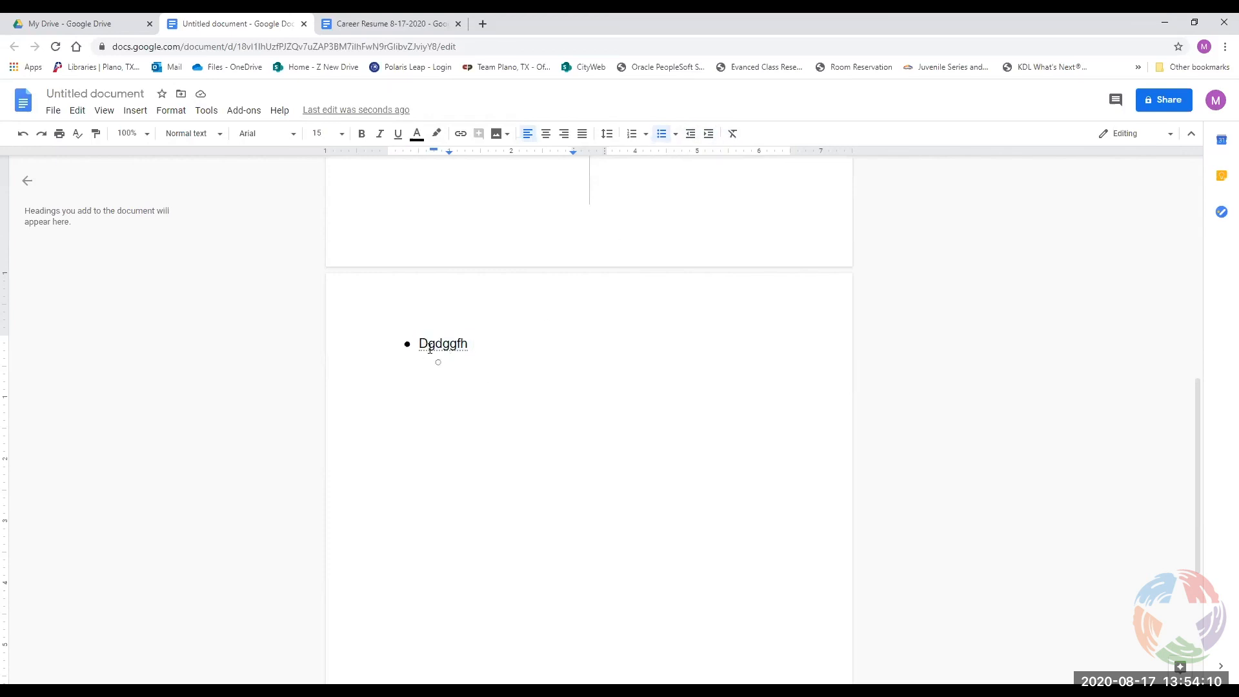
double_click(458, 365)
key("BackSpace")
key("BackSpace")
key("BackSpace")
key("BackSpace")
key("BackSpace")
key("BackSpace")
key("BackSpace")
key("BackSpace")
key("BackSpace")
key("BackSpace")
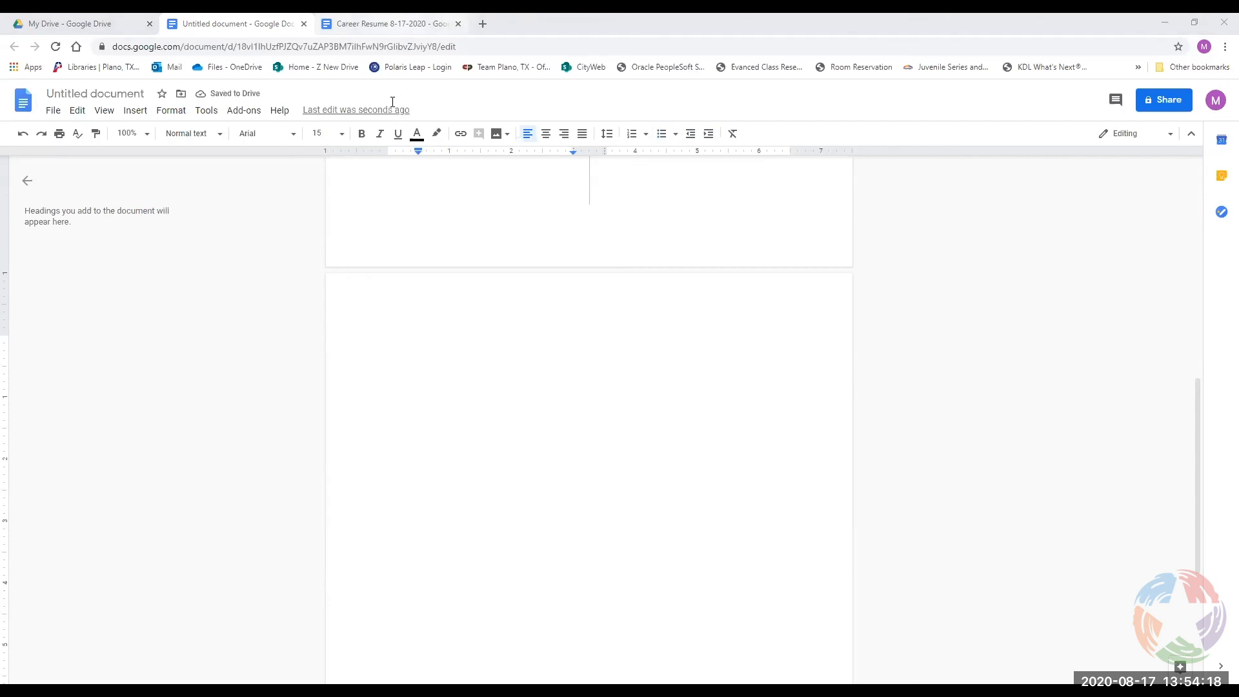
In the Career Resume, bullet the second job's description and split it at 'Aenean' and 'Sed'.
left_click(391, 24)
left_click(532, 479)
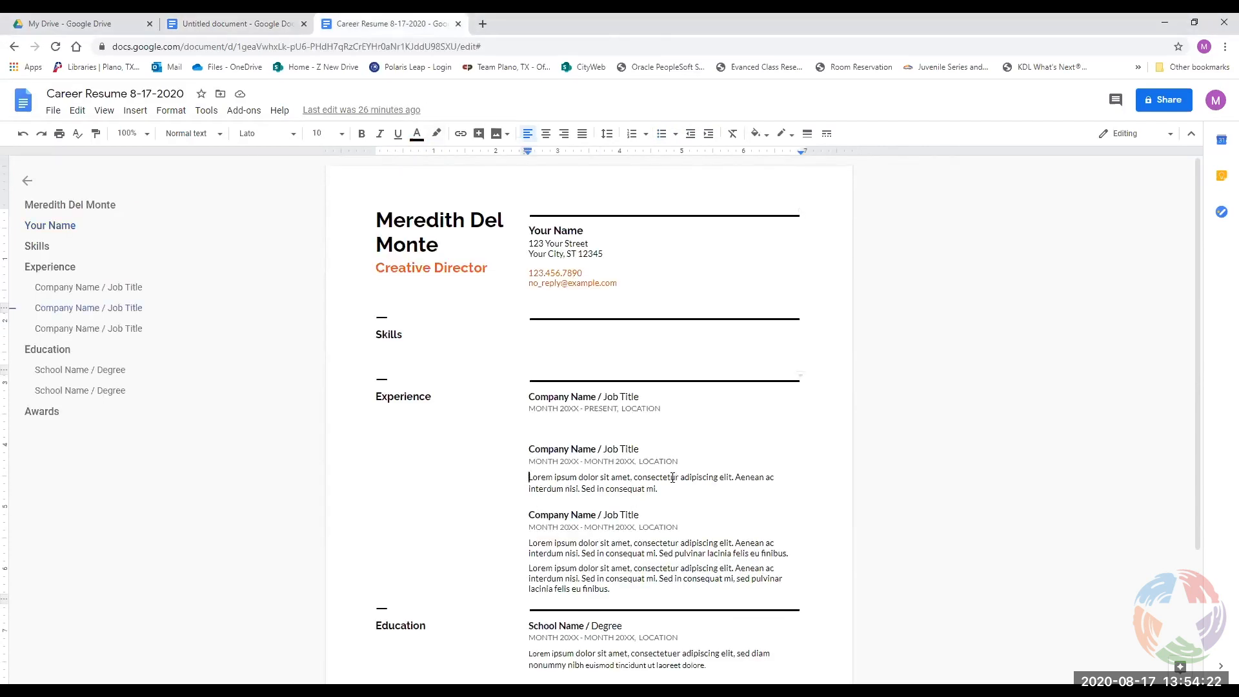
left_click(665, 137)
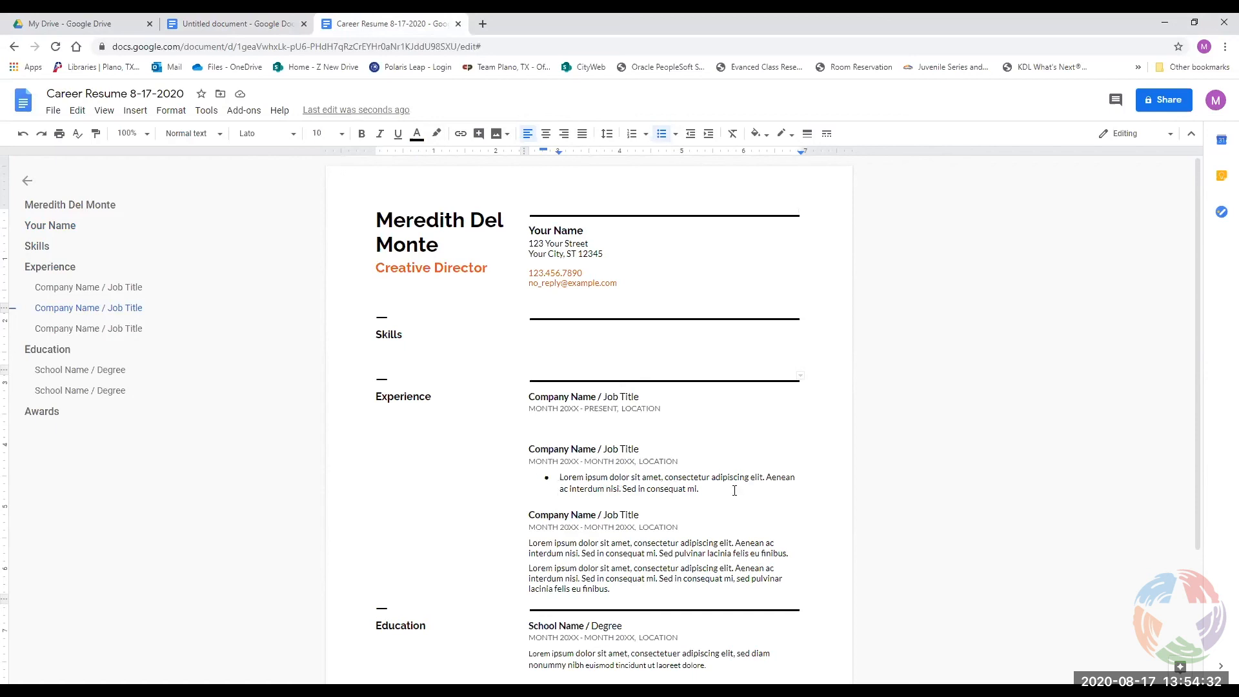
key("Return")
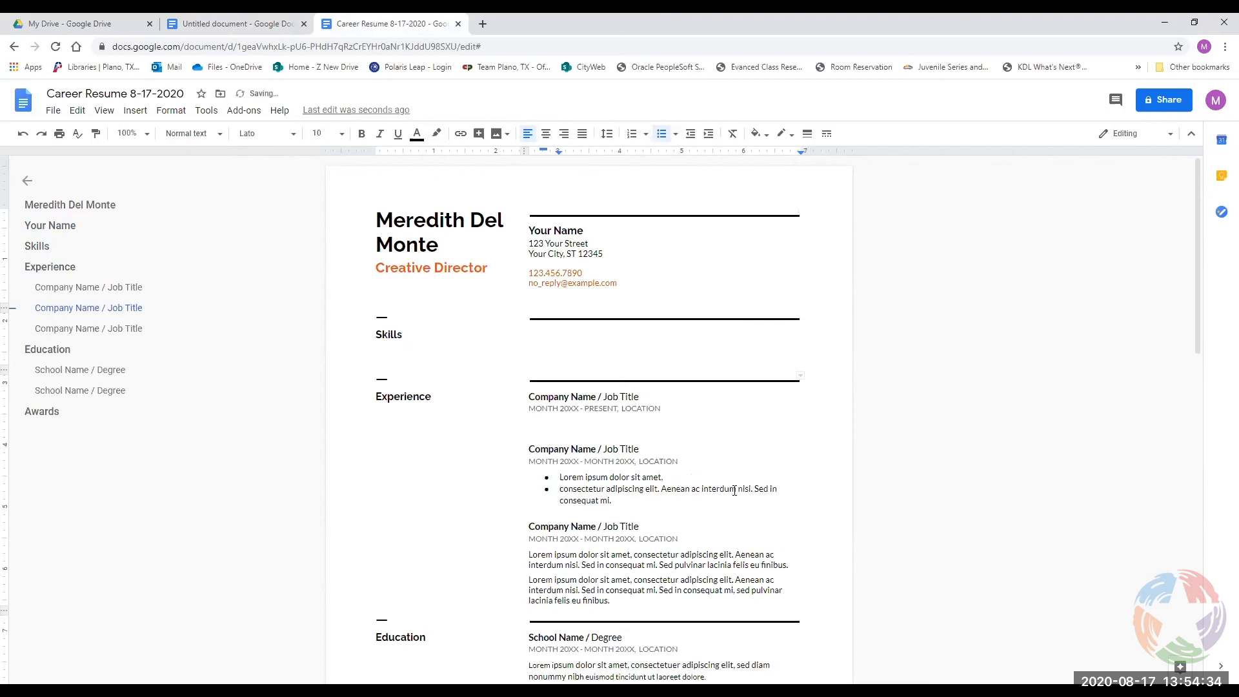
left_click(660, 489)
key("Return")
left_click(651, 501)
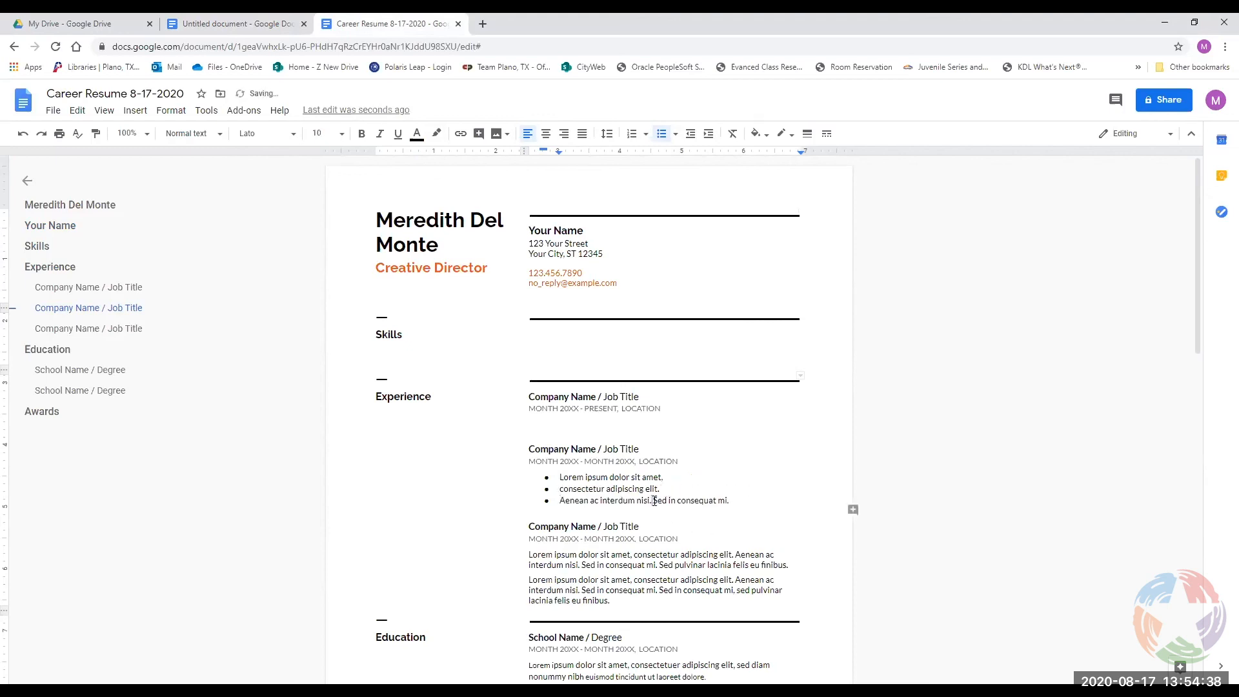
key("Return")
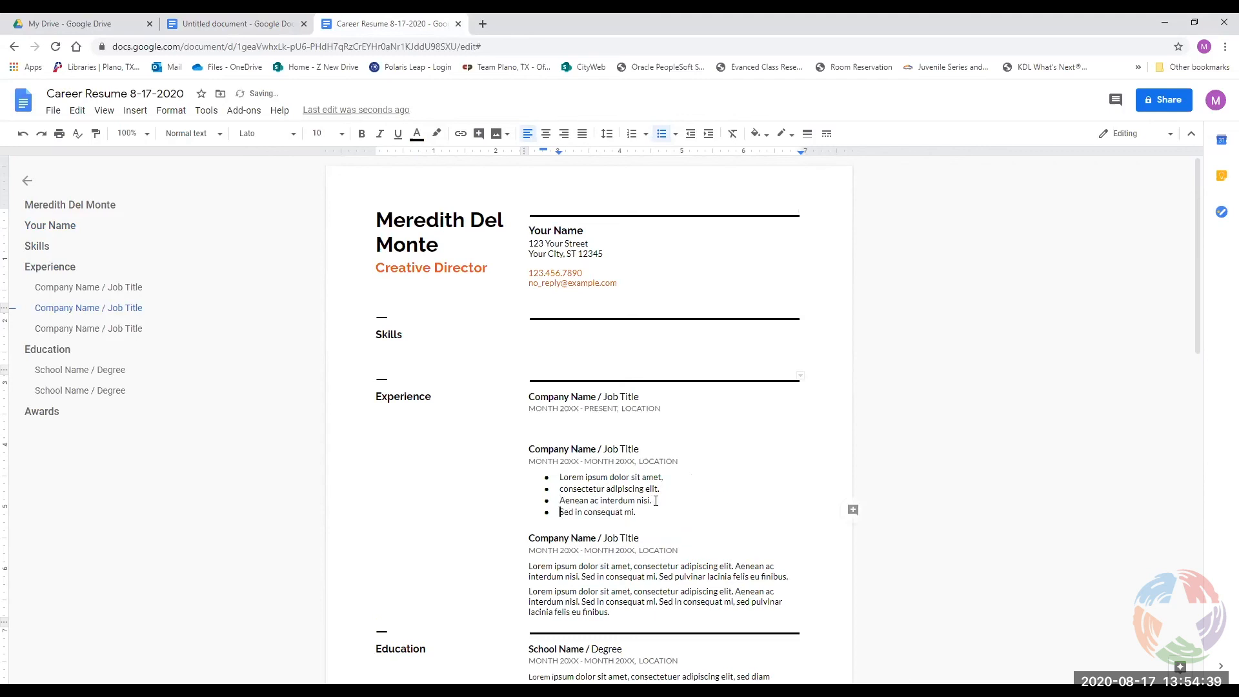
Demote the consectetur and Sed bullets, undo back to one paragraph, then increase its indent.
left_click(562, 488)
key("Tab")
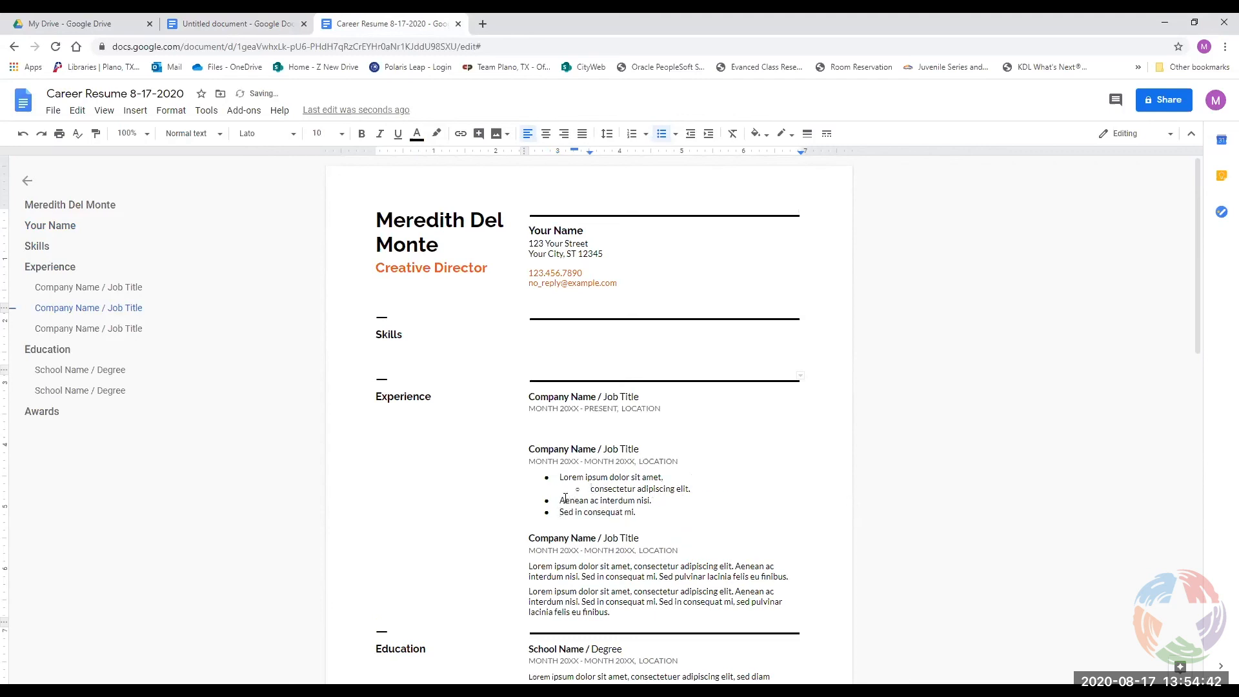
left_click(560, 513)
key("Tab")
key("ctrl+z")
key("ctrl+z")
key("ctrl+z")
key("ctrl+z")
key("ctrl+z")
key("ctrl+z")
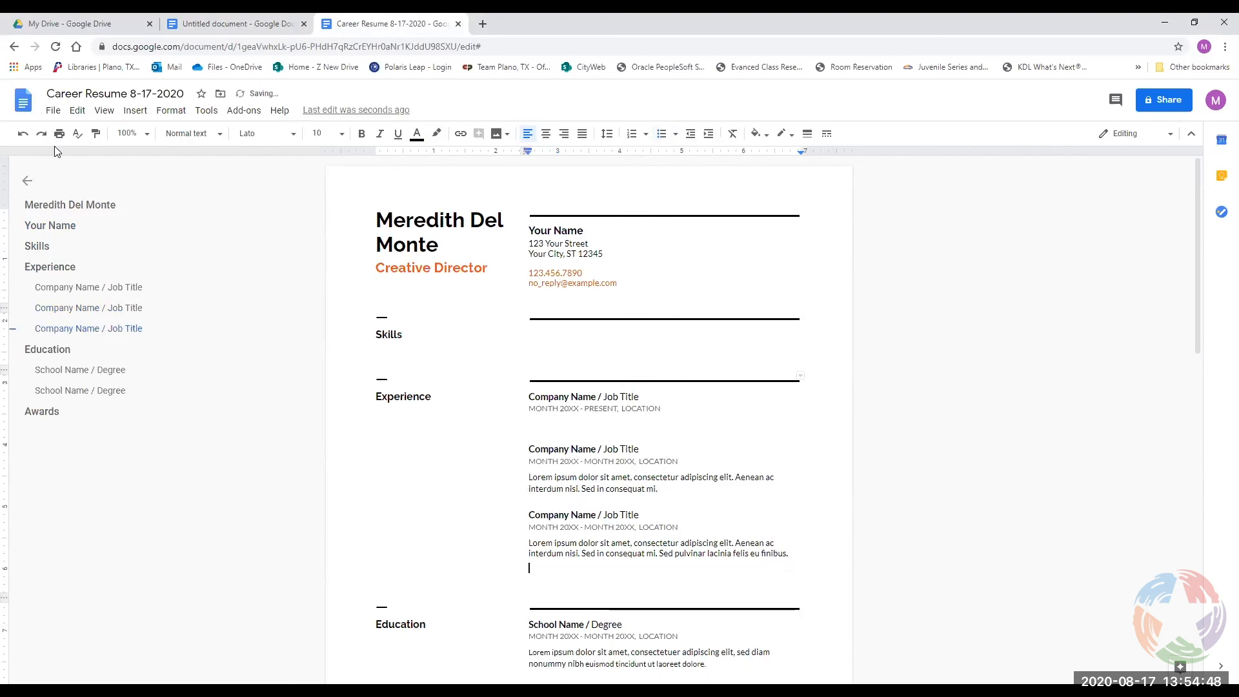
left_click(521, 475)
left_click(539, 475)
left_click(708, 136)
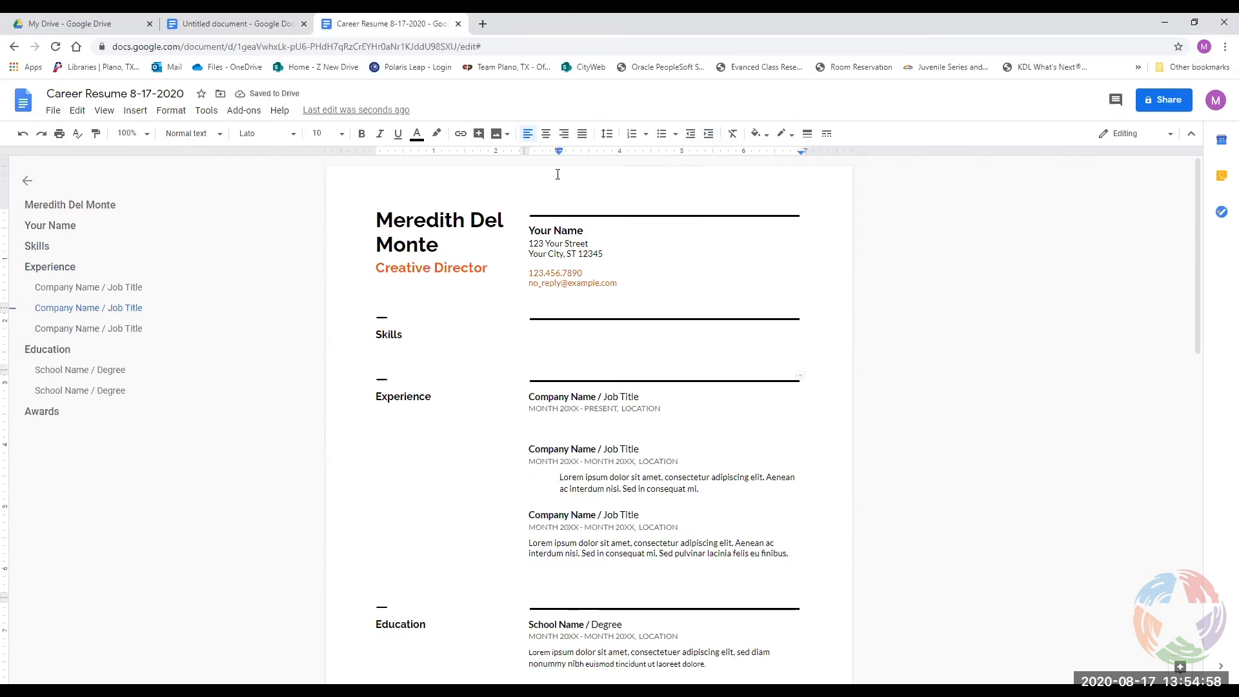
Remove the paragraph's indent, give it a 0.38 inch first-line indent, and open Format > Align & indent.
left_click(695, 137)
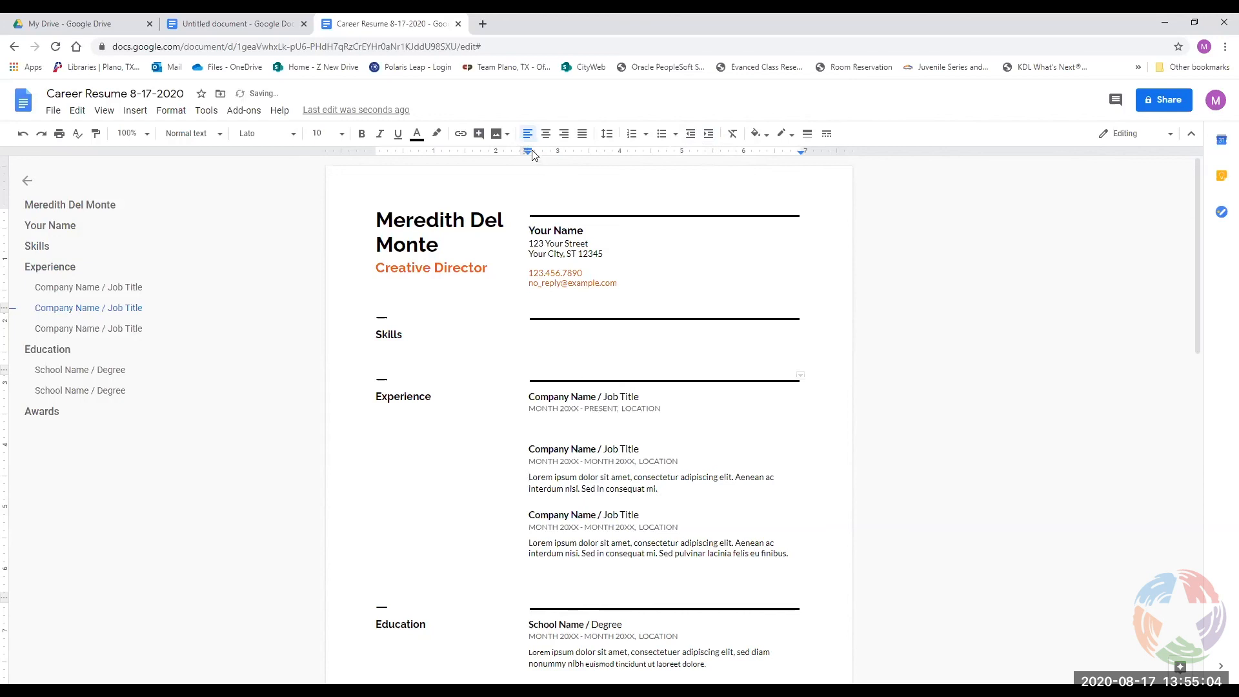
left_click_drag(530, 152, 559, 153)
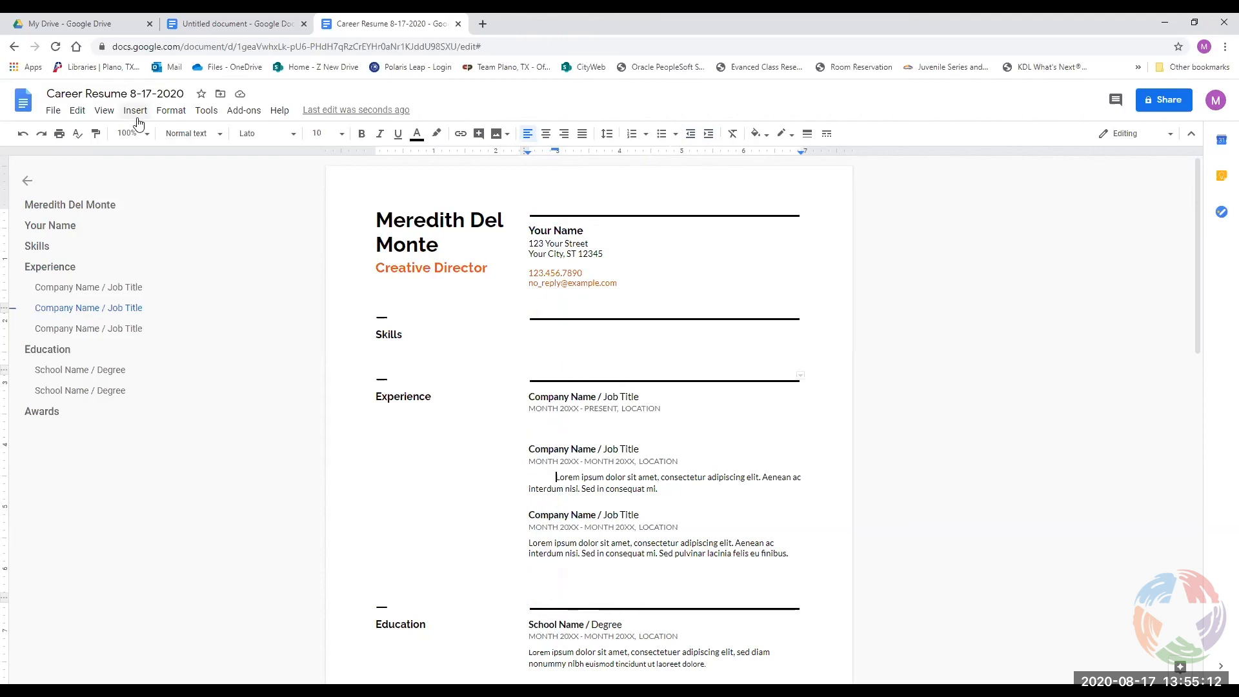
left_click(171, 111)
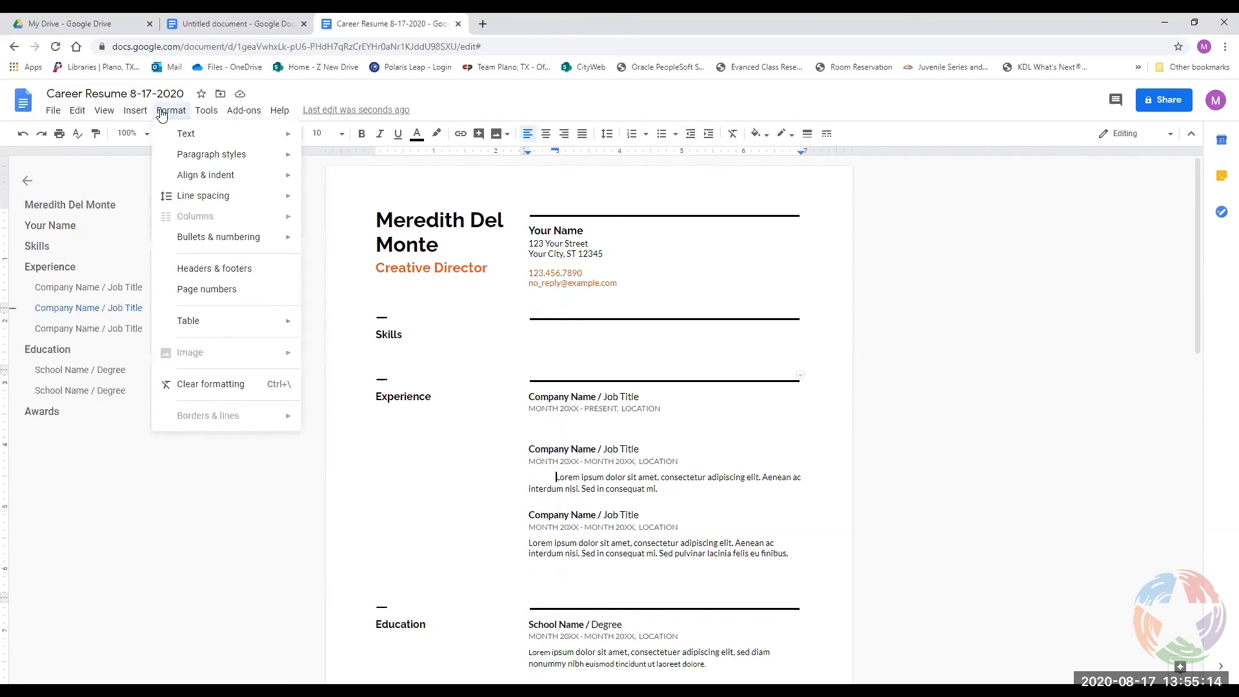
mouse_move(190, 176)
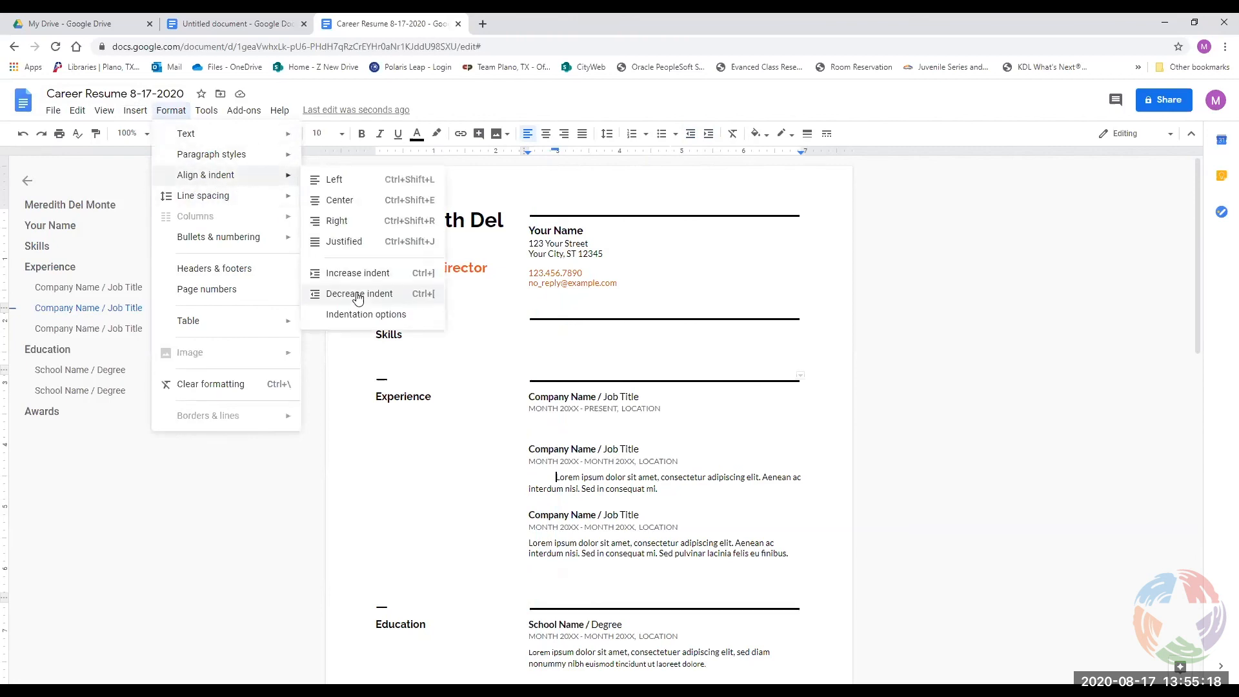
left_click(361, 315)
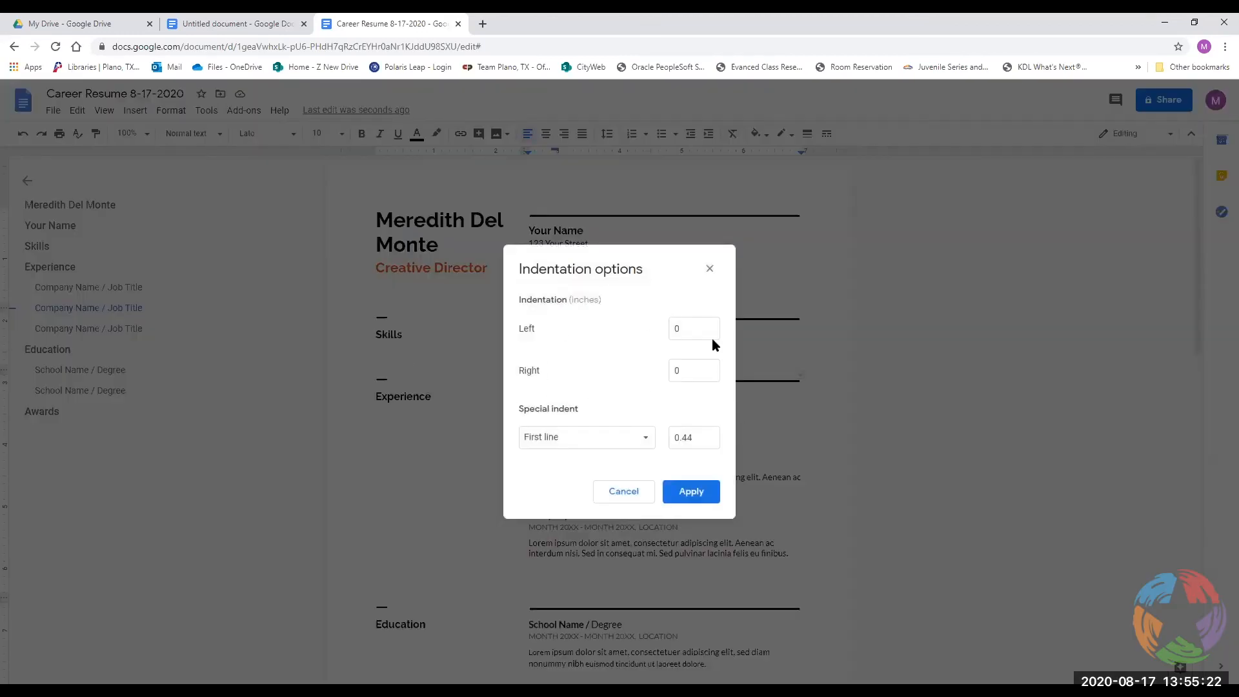
left_click(568, 443)
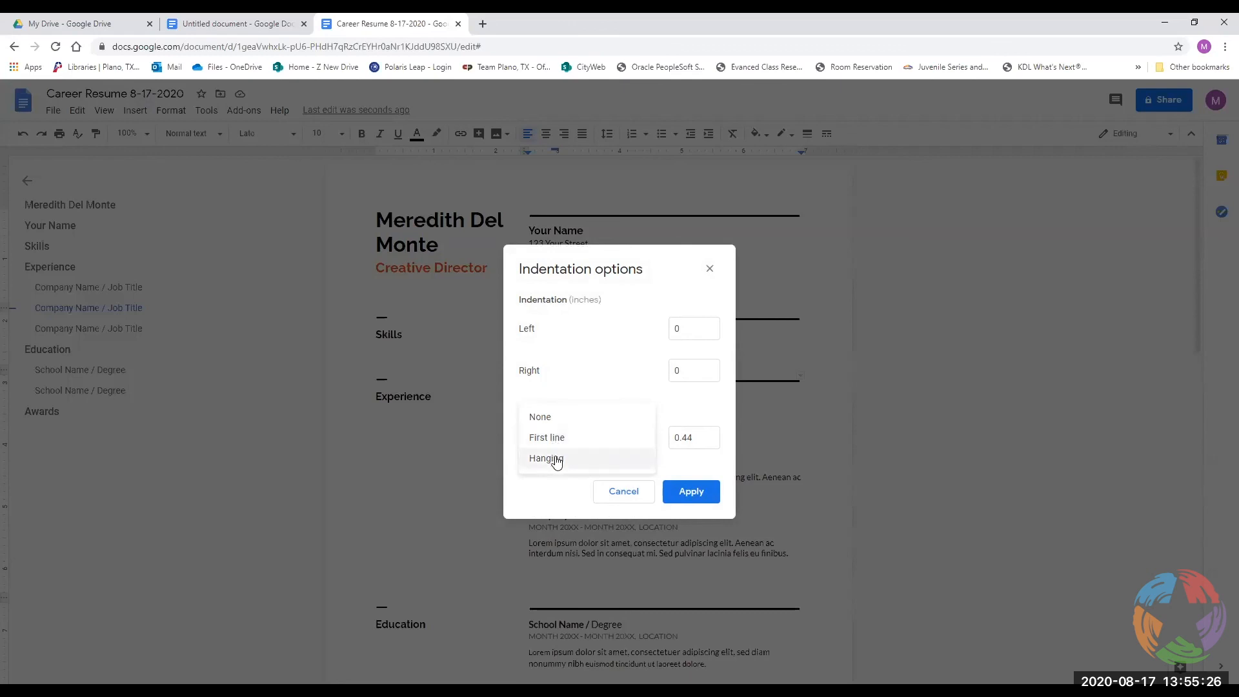
left_click(538, 419)
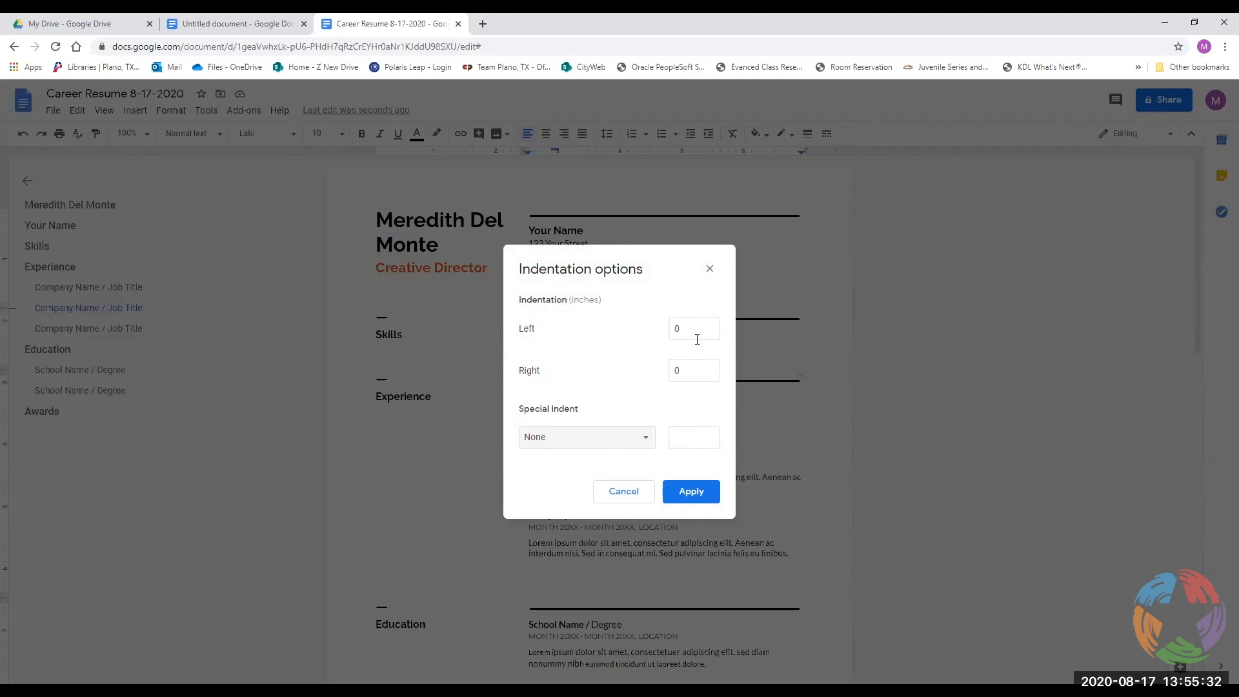
left_click(626, 492)
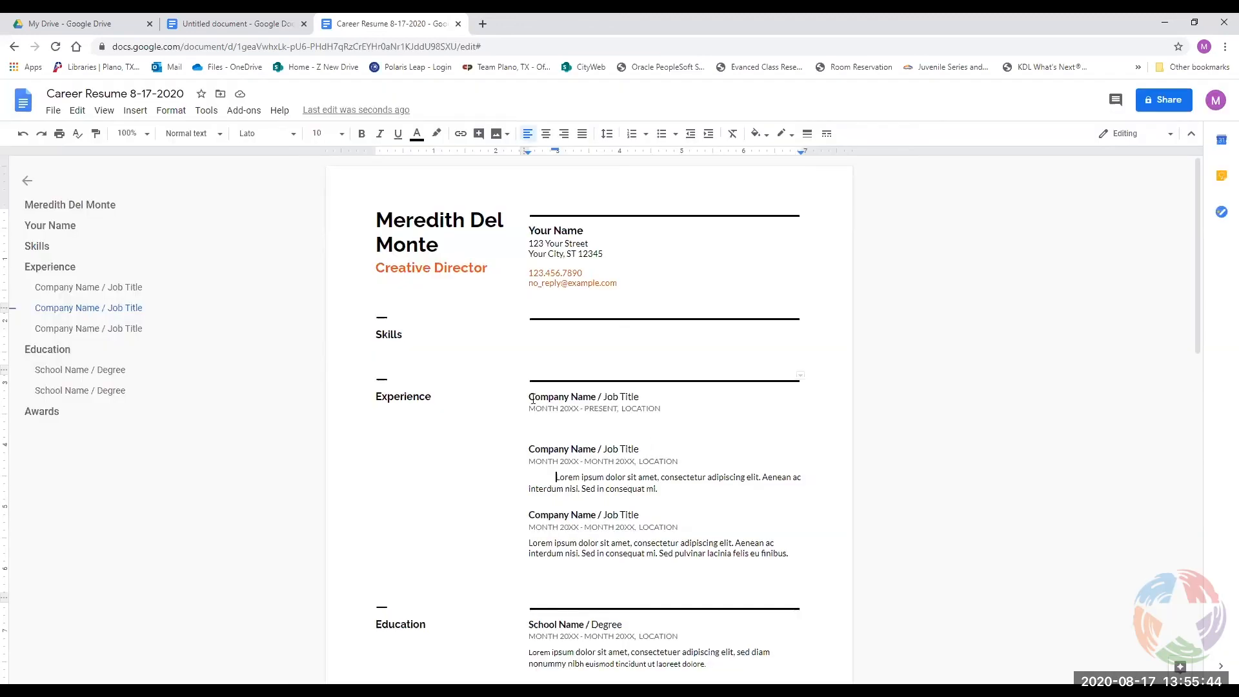
Add a 4-inch left tab stop to the first job heading and tab Job Title over to it.
left_click(604, 394)
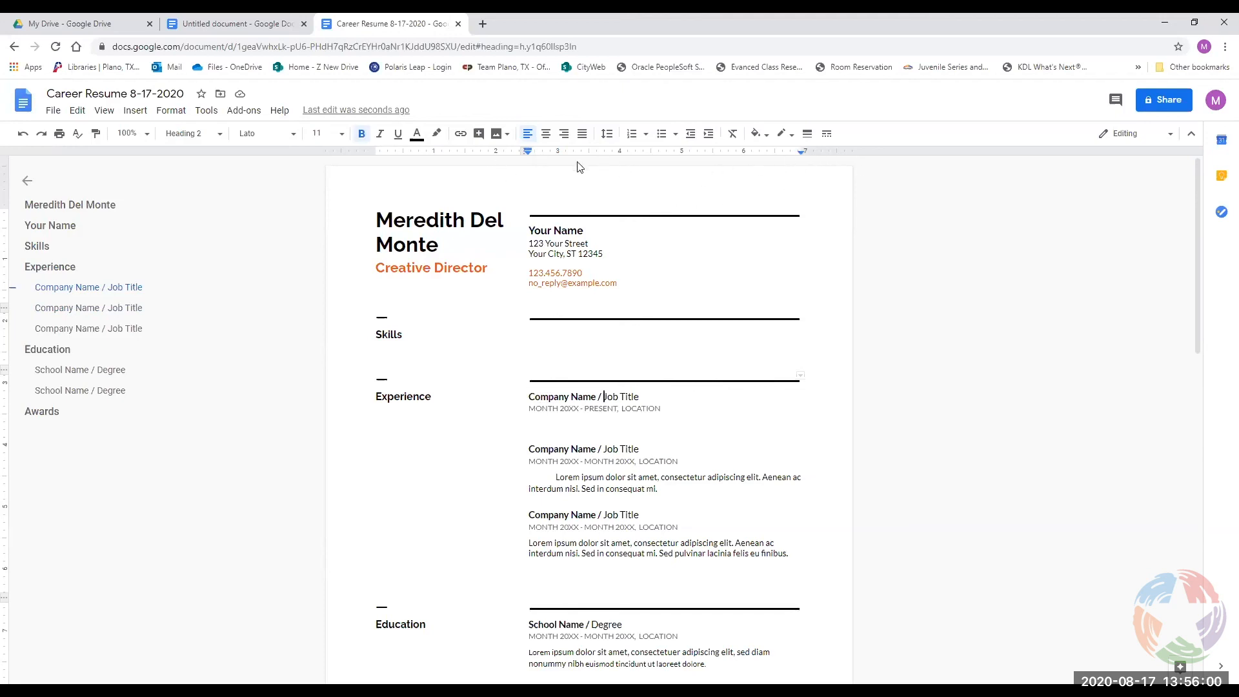
left_click(183, 113)
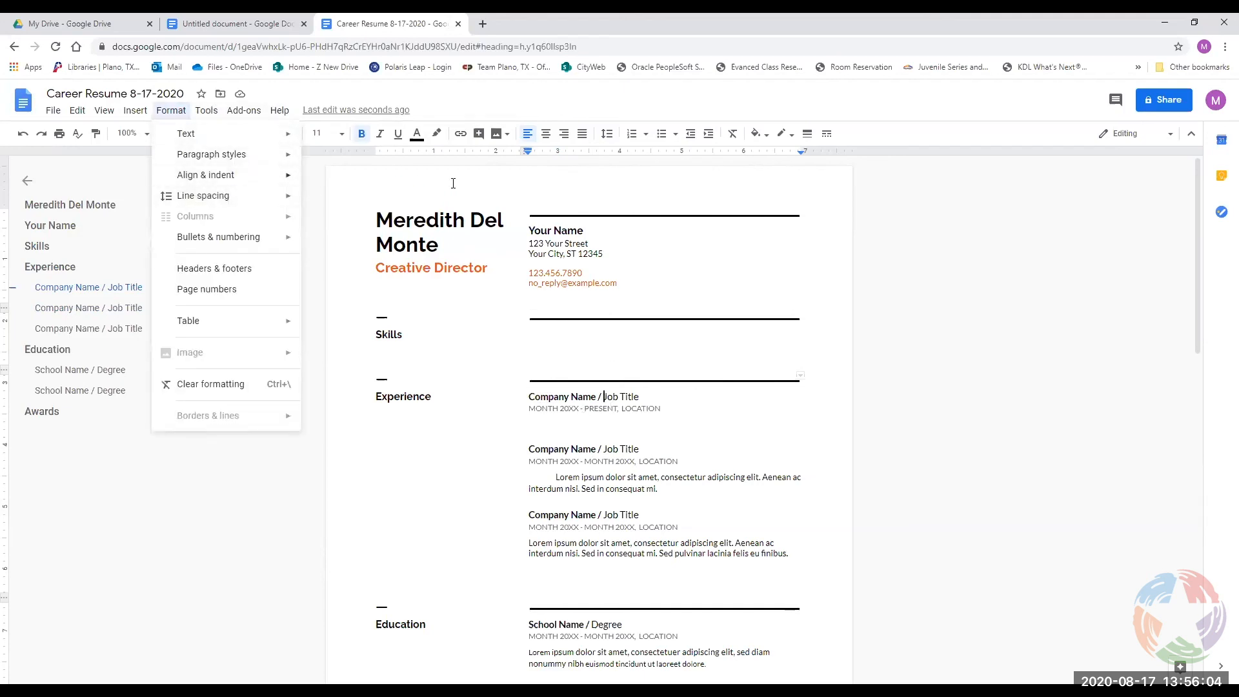
left_click(609, 427)
left_click(639, 396)
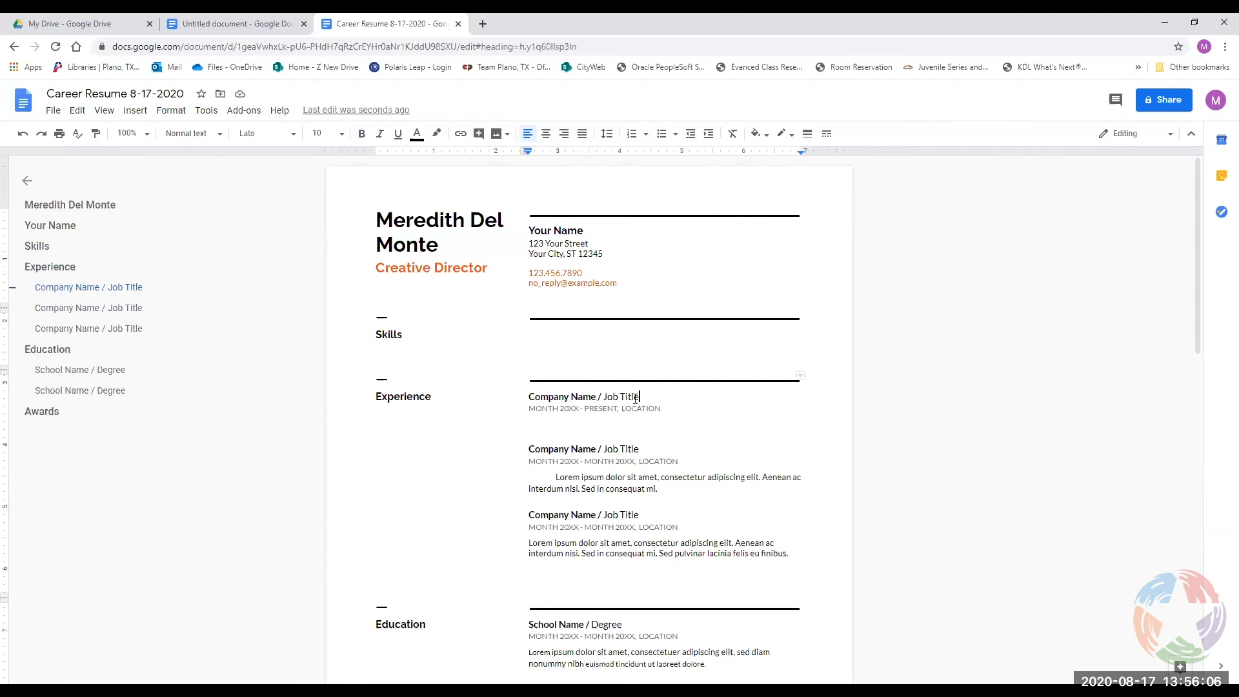
left_click(604, 395)
right_click(788, 151)
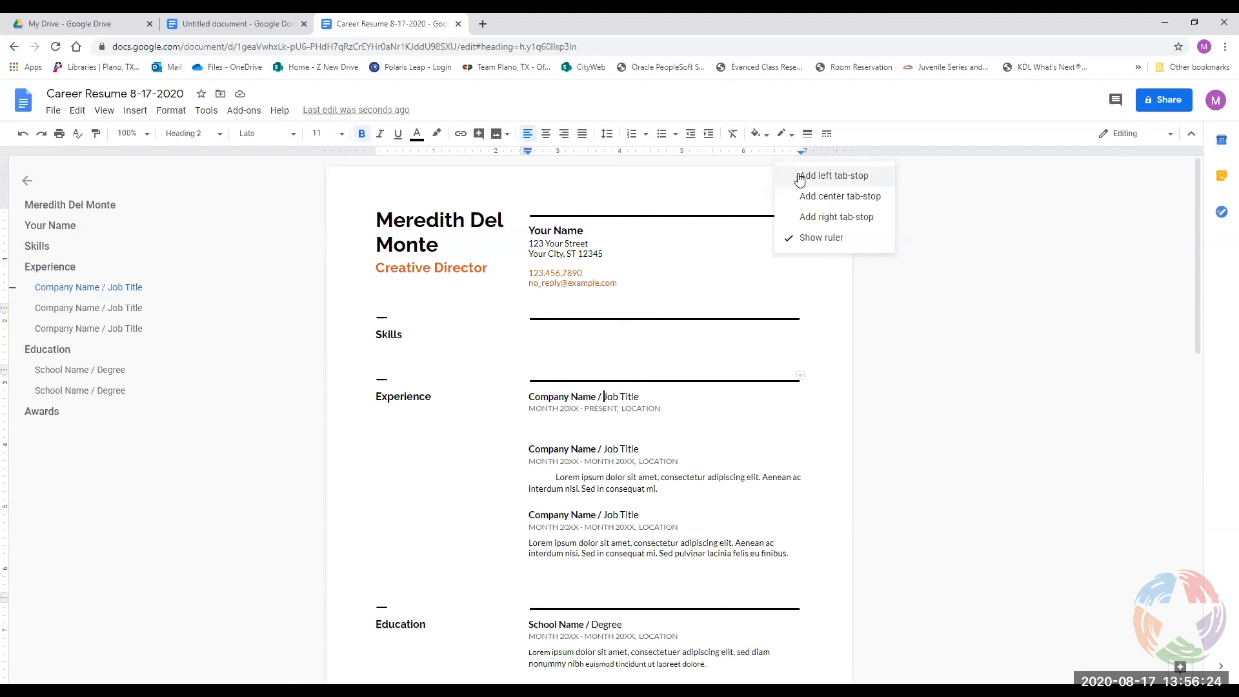
left_click(800, 178)
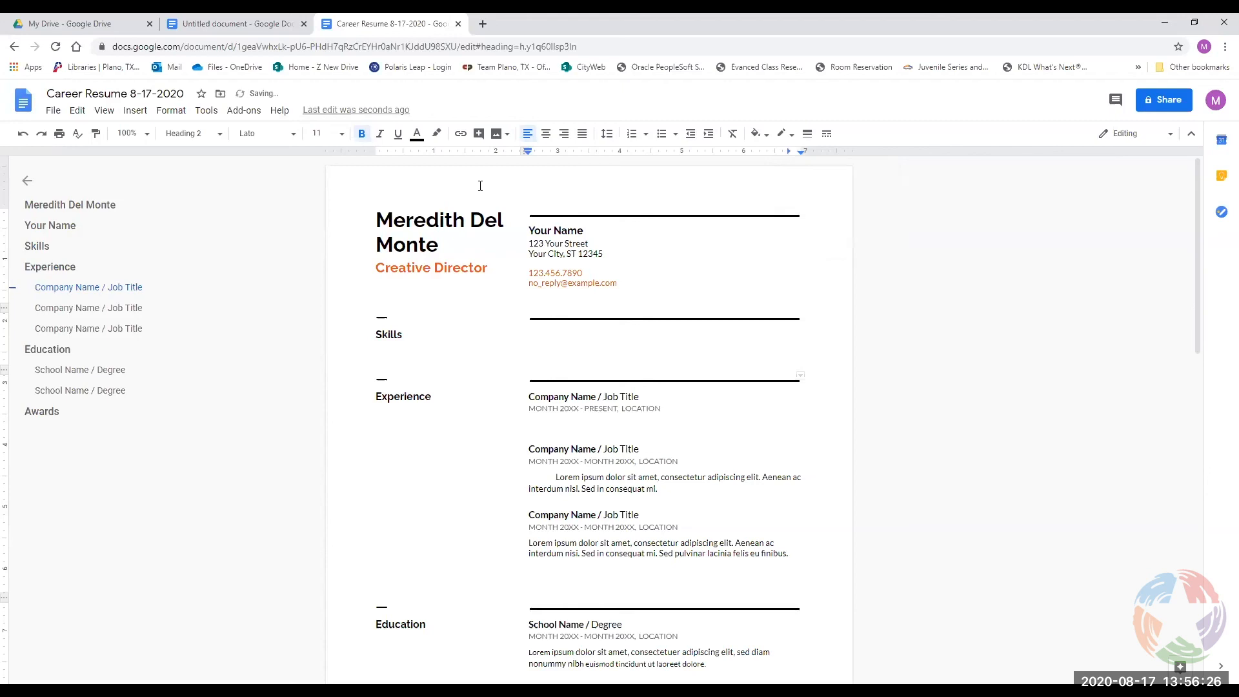
left_click_drag(787, 150, 745, 155)
key("Tab")
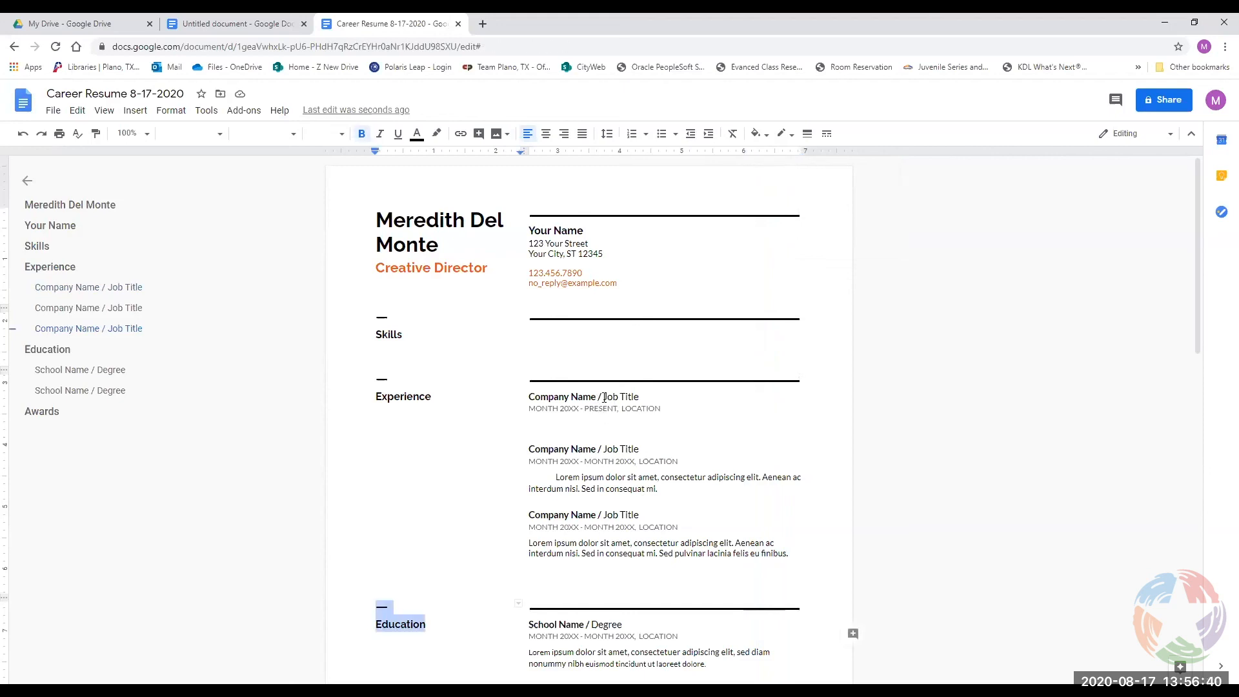
left_click(602, 398)
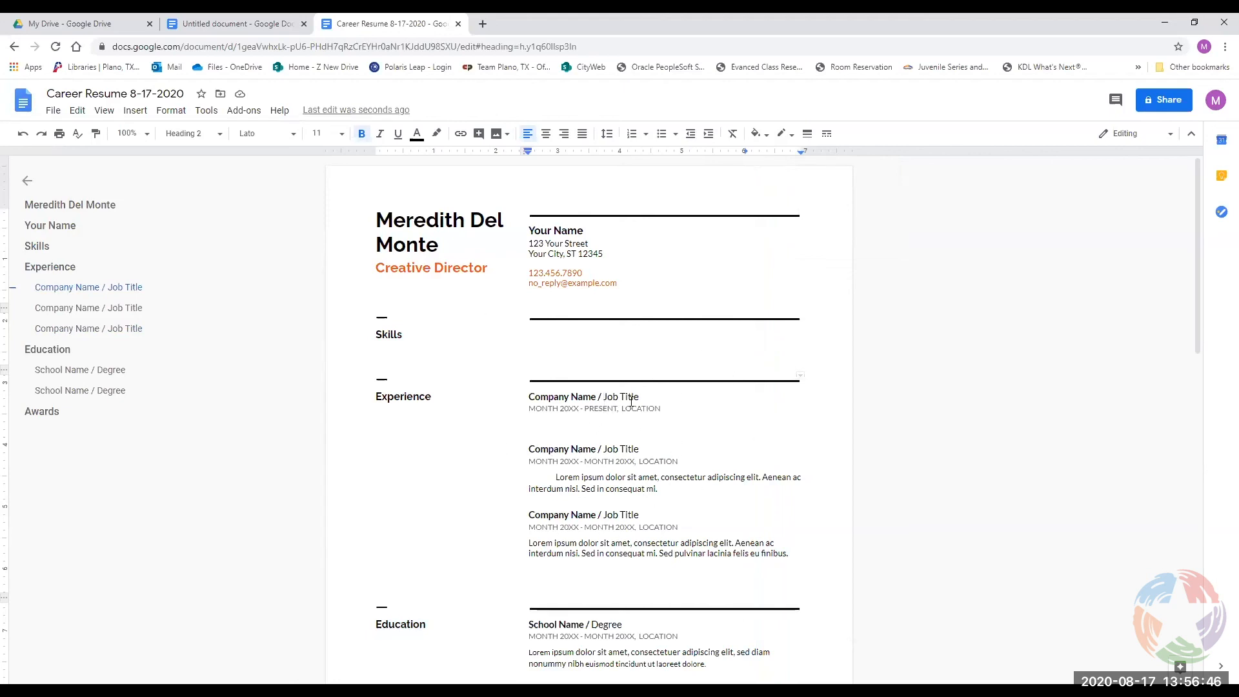
key("Tab")
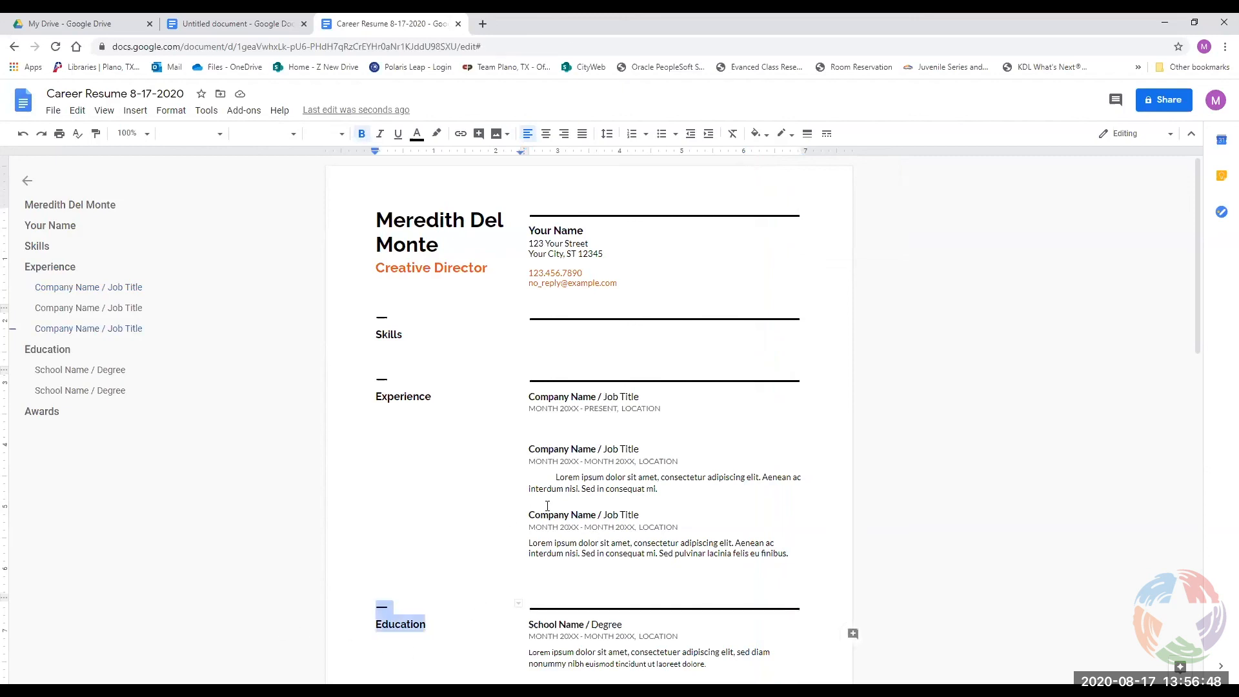
left_click(547, 513)
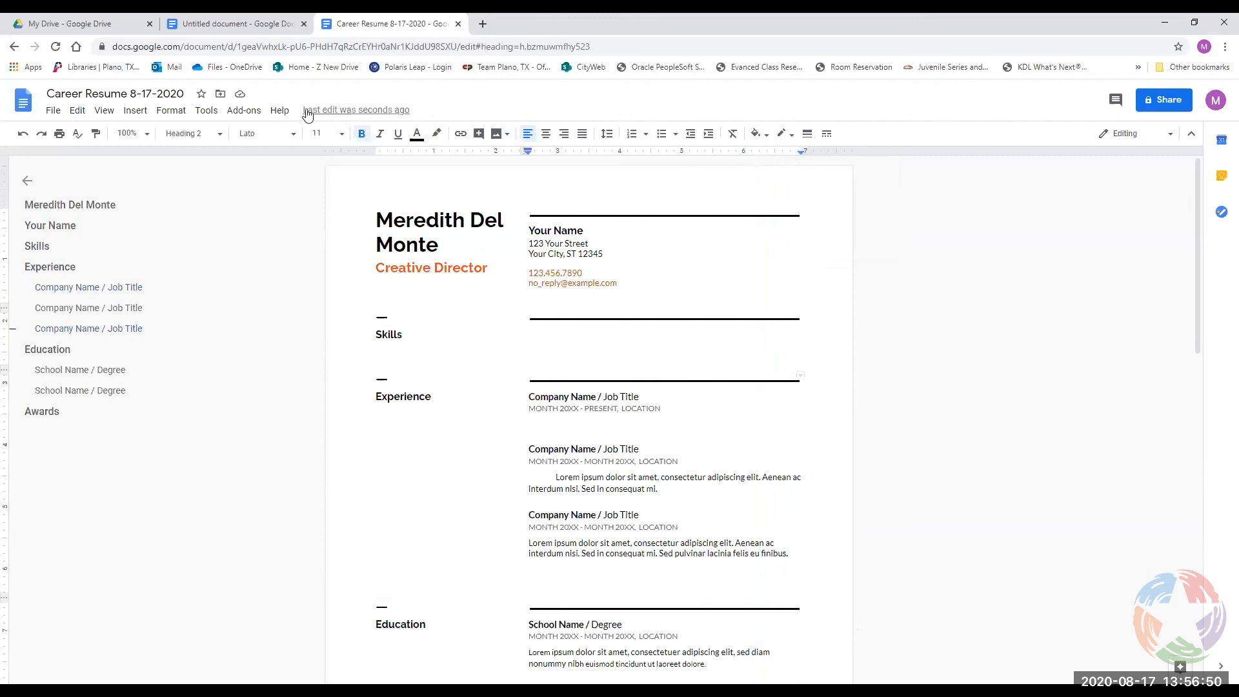
In the Untitled document, delete the blank lines spanning both pages.
left_click(238, 26)
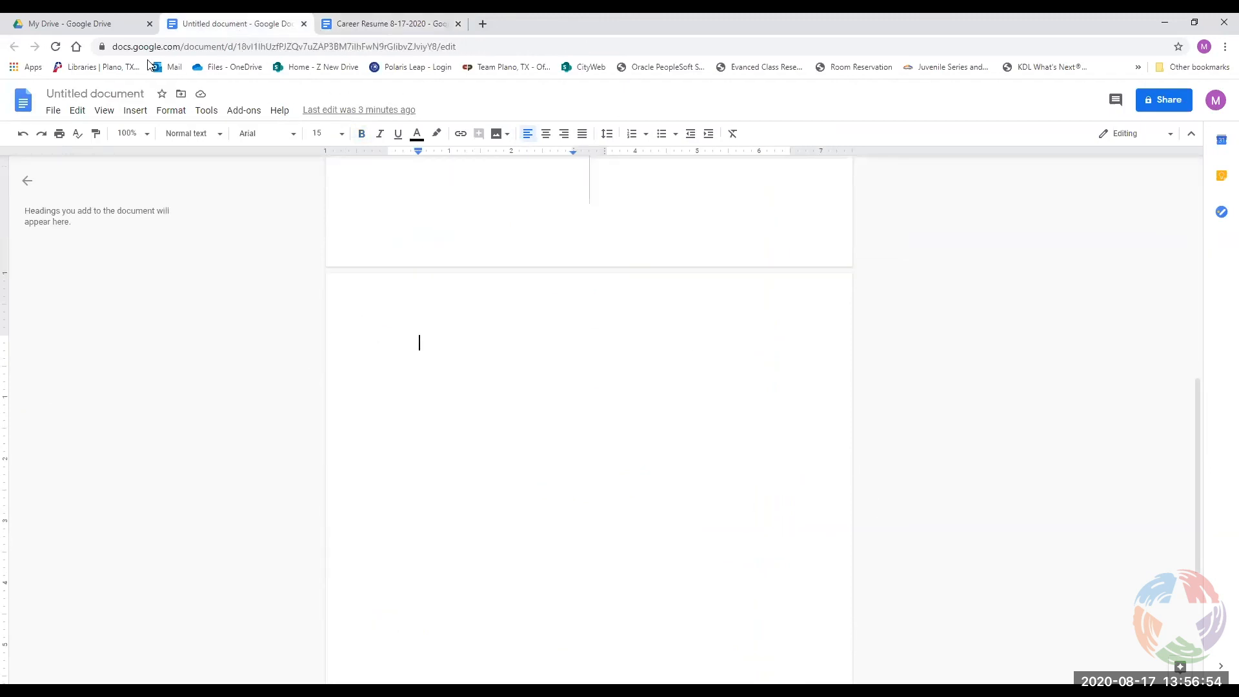
left_click_drag(431, 342, 338, 152)
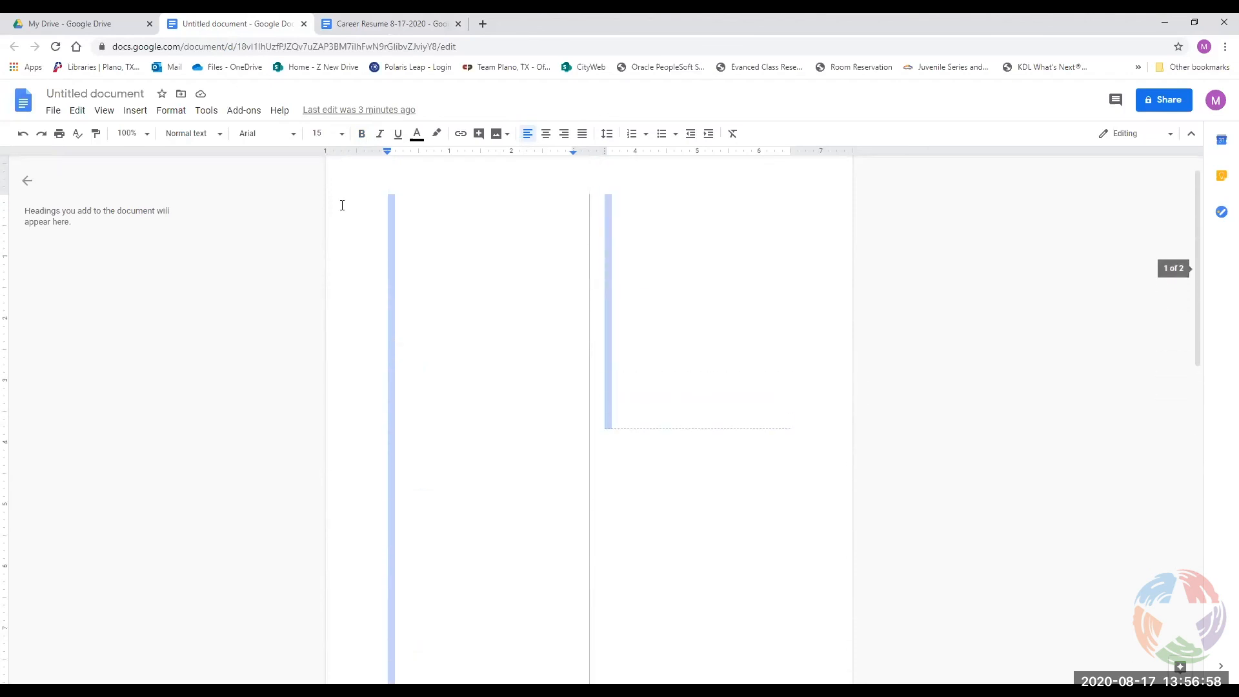
key("BackSpace")
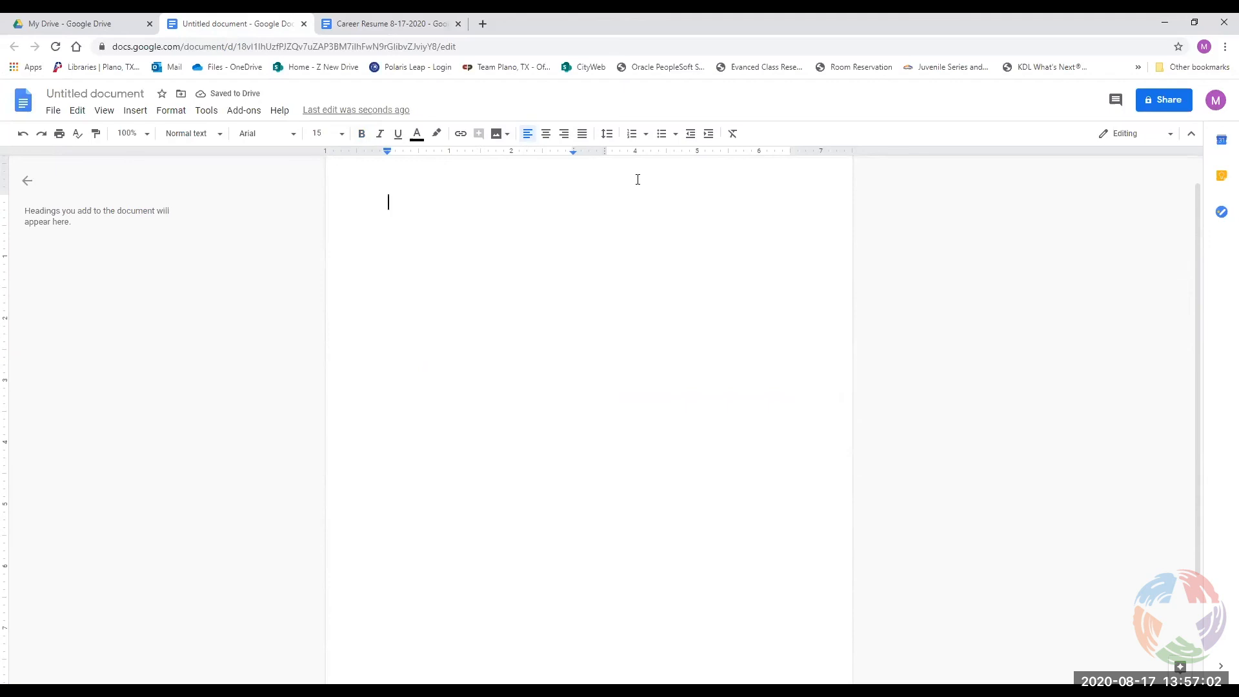
Set the document to one column and add a left tab stop near 5.7 inches.
left_click(170, 111)
mouse_move(212, 229)
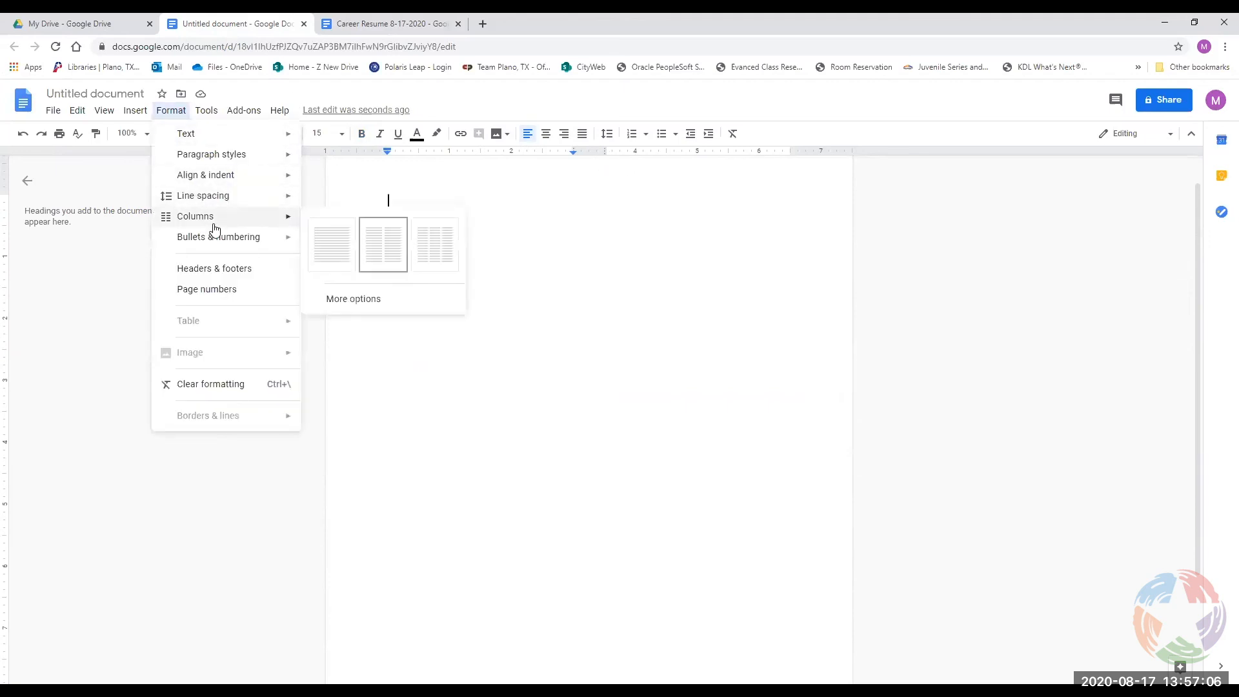
left_click(341, 245)
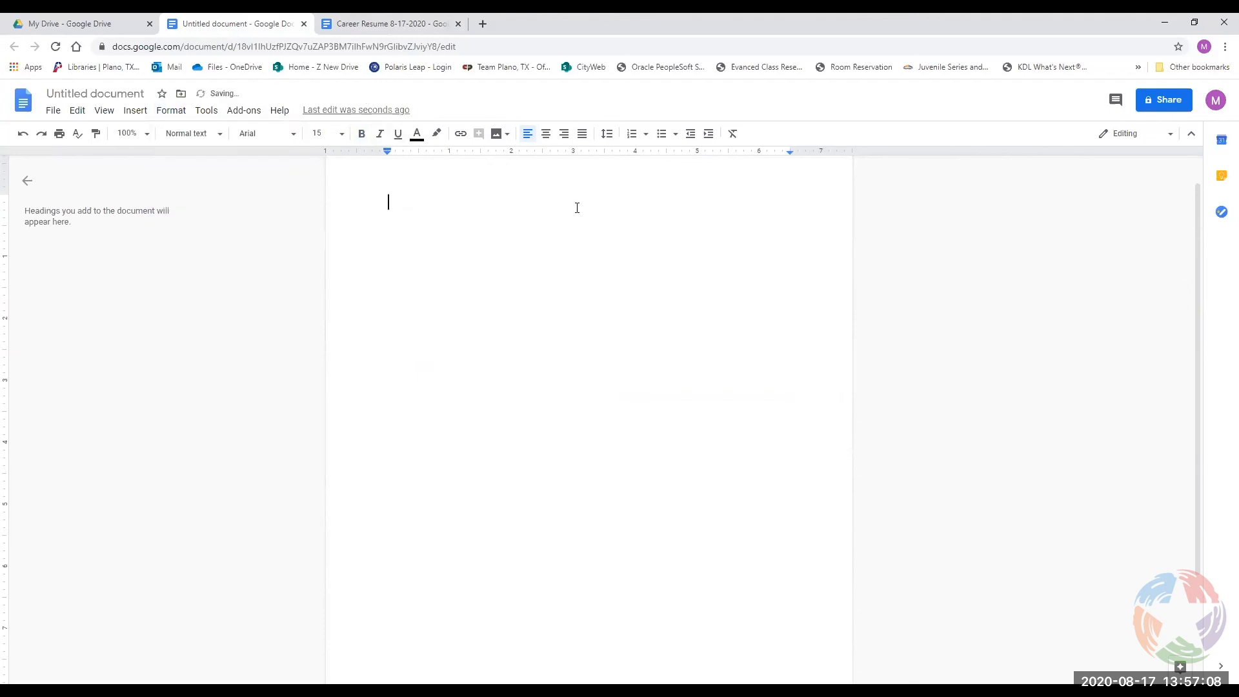
left_click(740, 154)
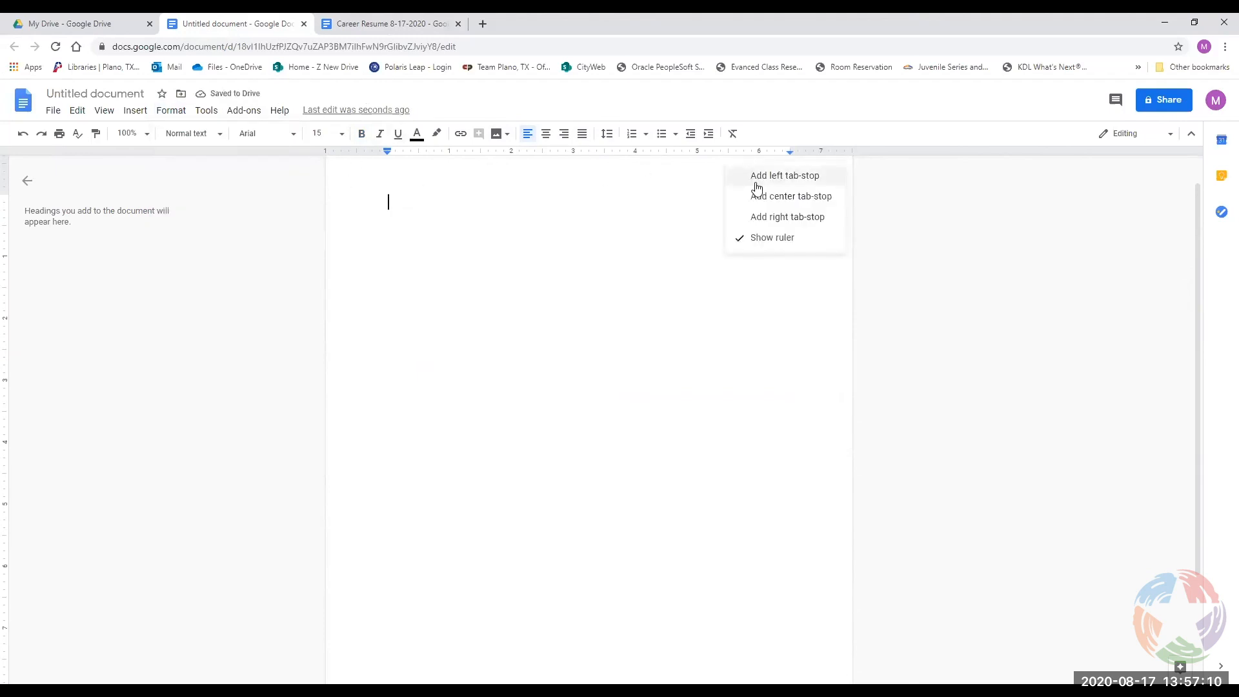
left_click(752, 178)
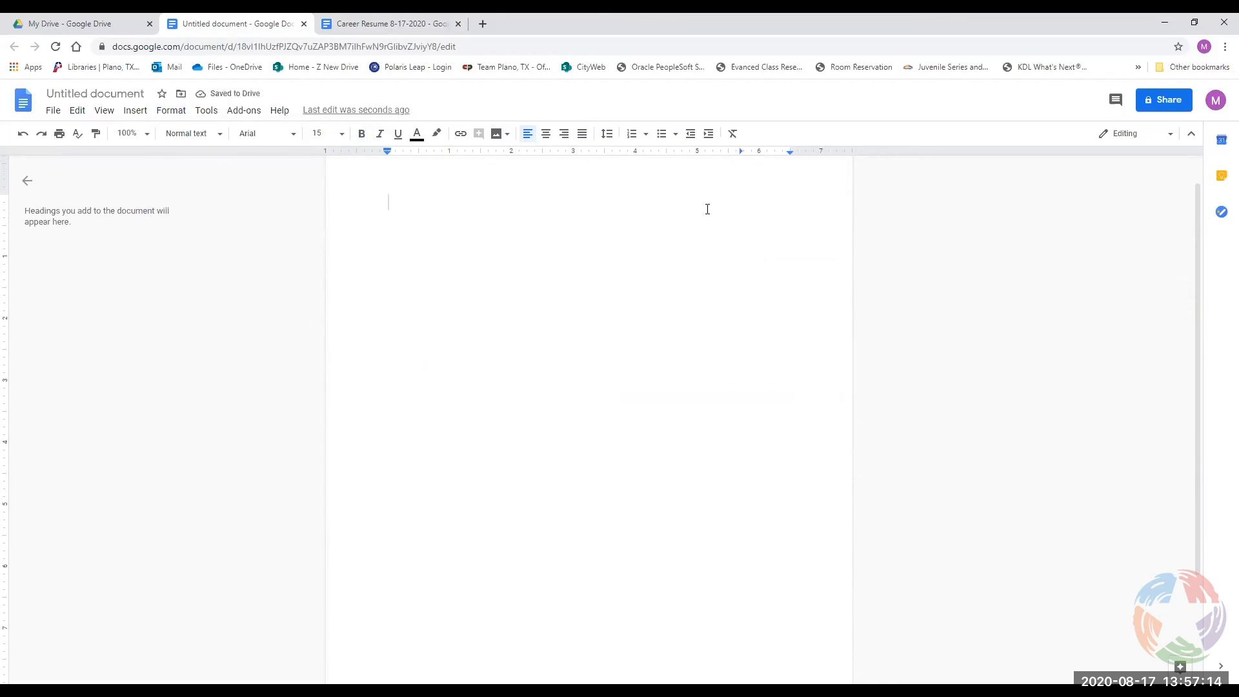
Type 'Best Company Super employee' and tab Super employee to a right tab stop near 5.69 inches.
type("Best Company")
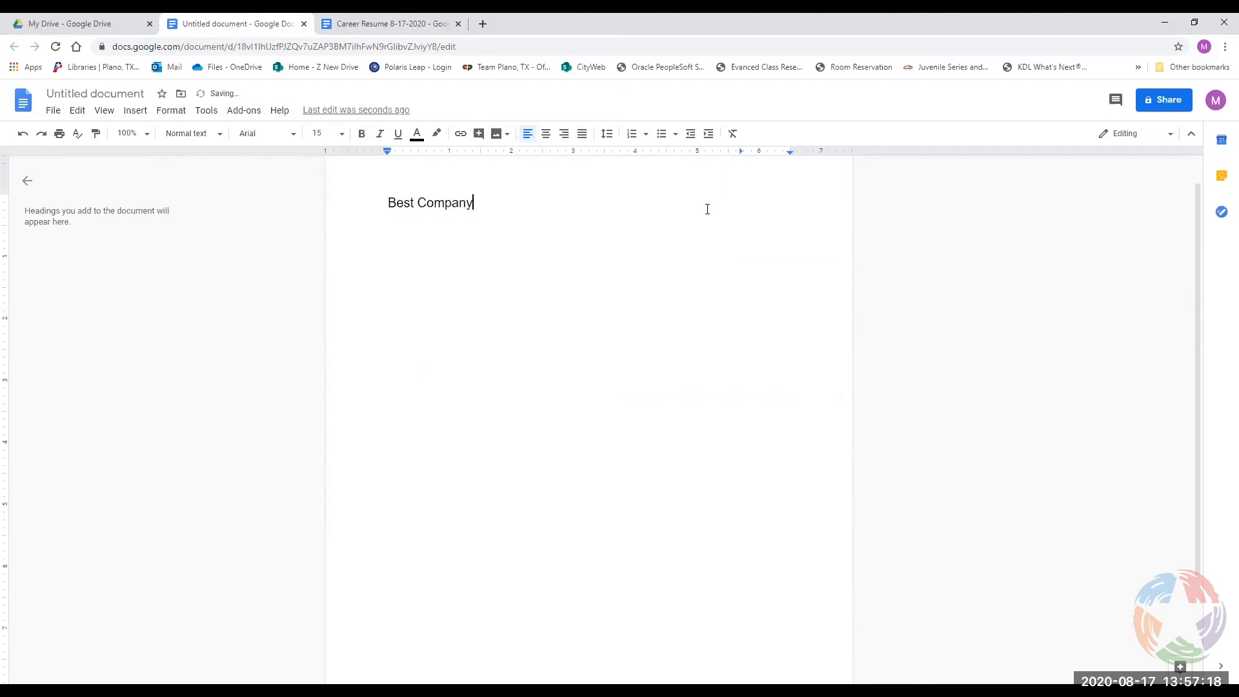
type(" Super employee")
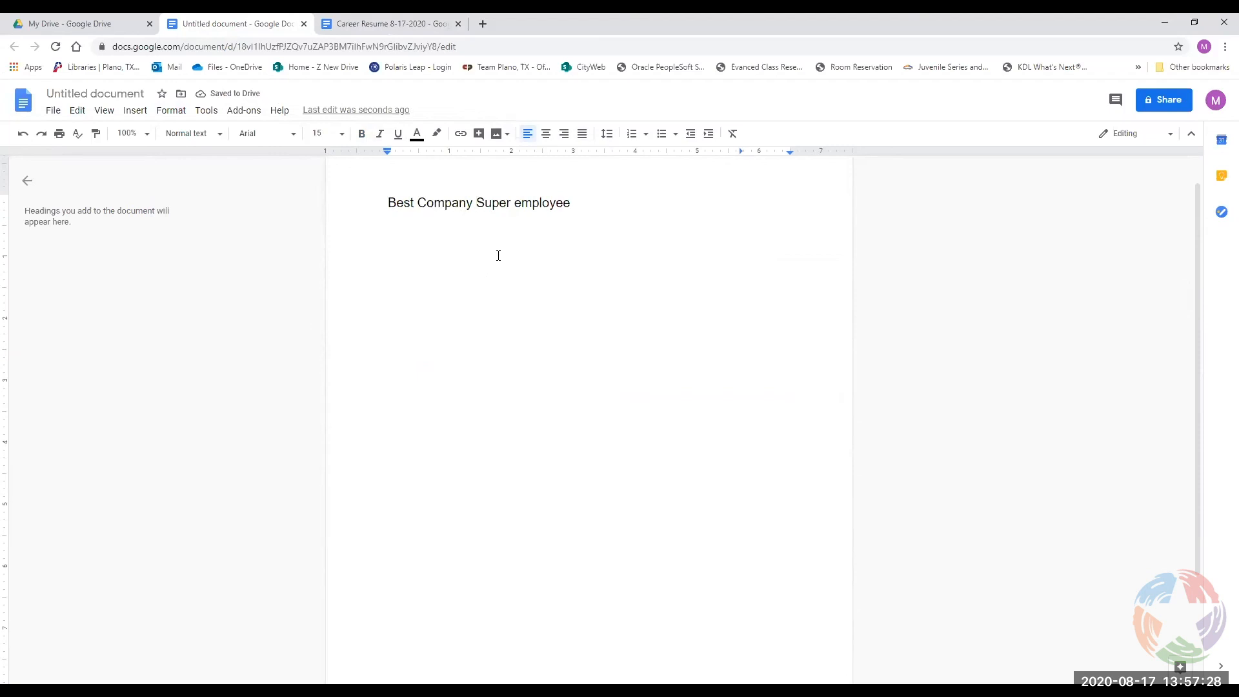
key("Tab")
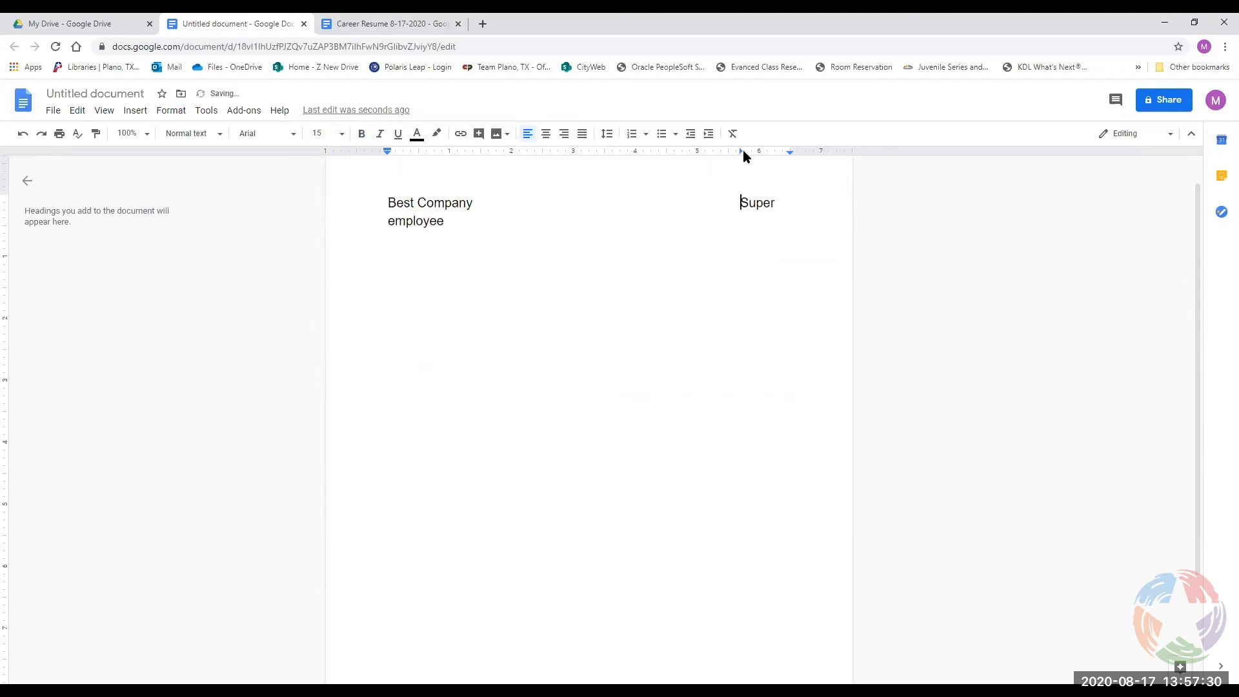
left_click_drag(742, 151, 733, 155)
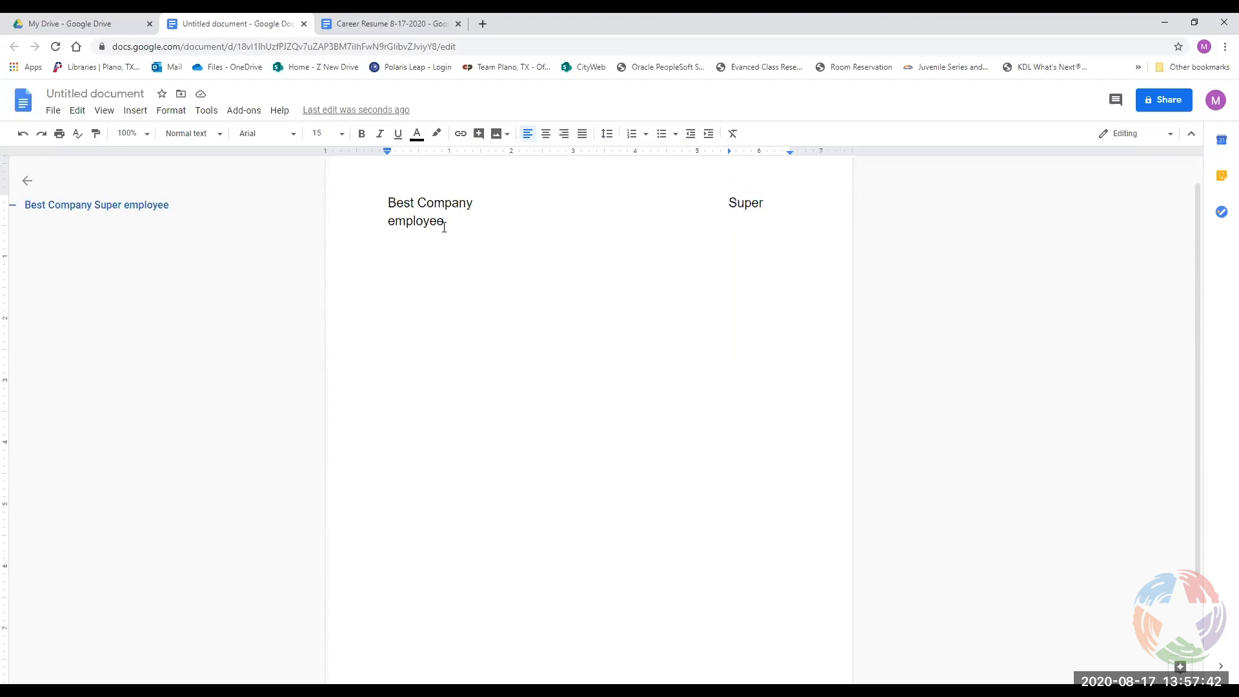
Drag the right tab stop off the ruler to delete it.
left_click(730, 153)
right_click(728, 152)
left_click(726, 153)
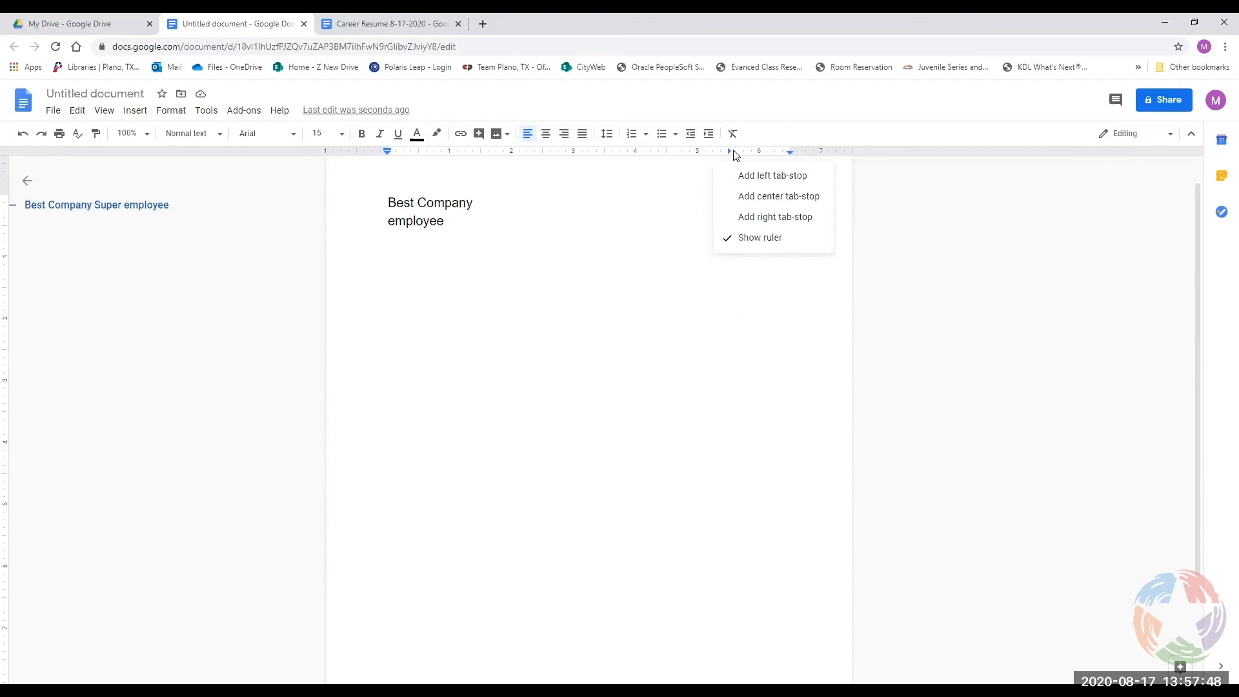
left_click(744, 154)
left_click(744, 154)
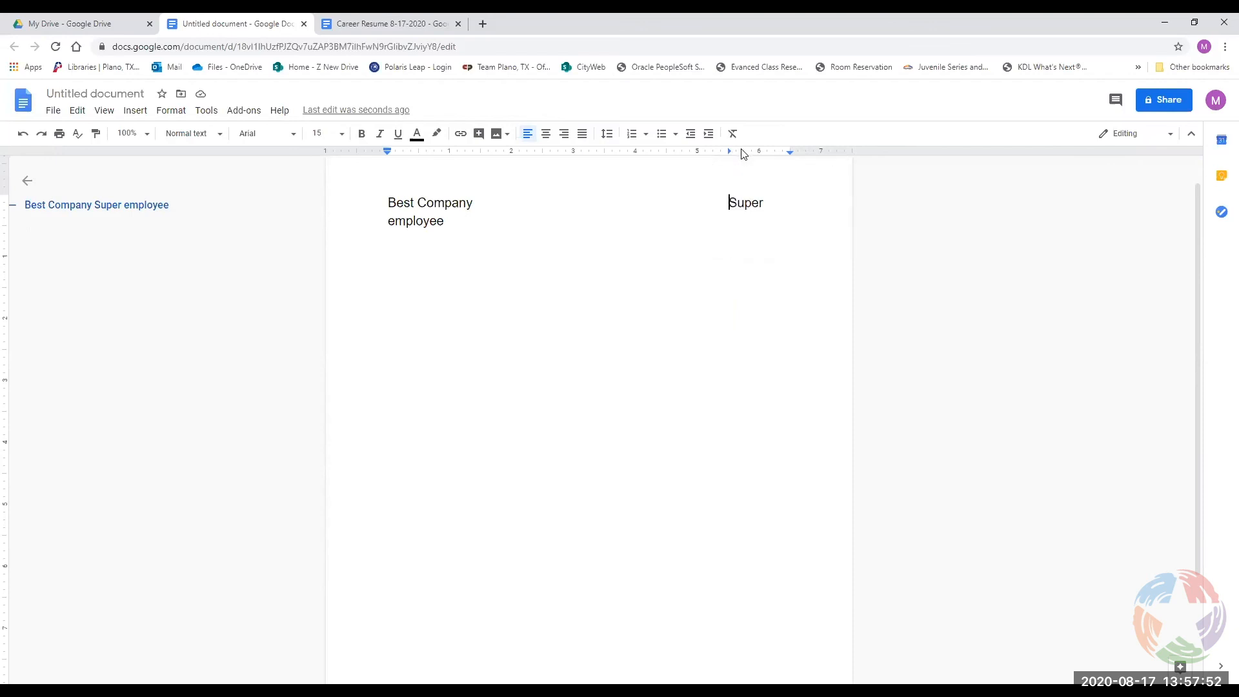
left_click(731, 154)
left_click_drag(731, 154, 729, 172)
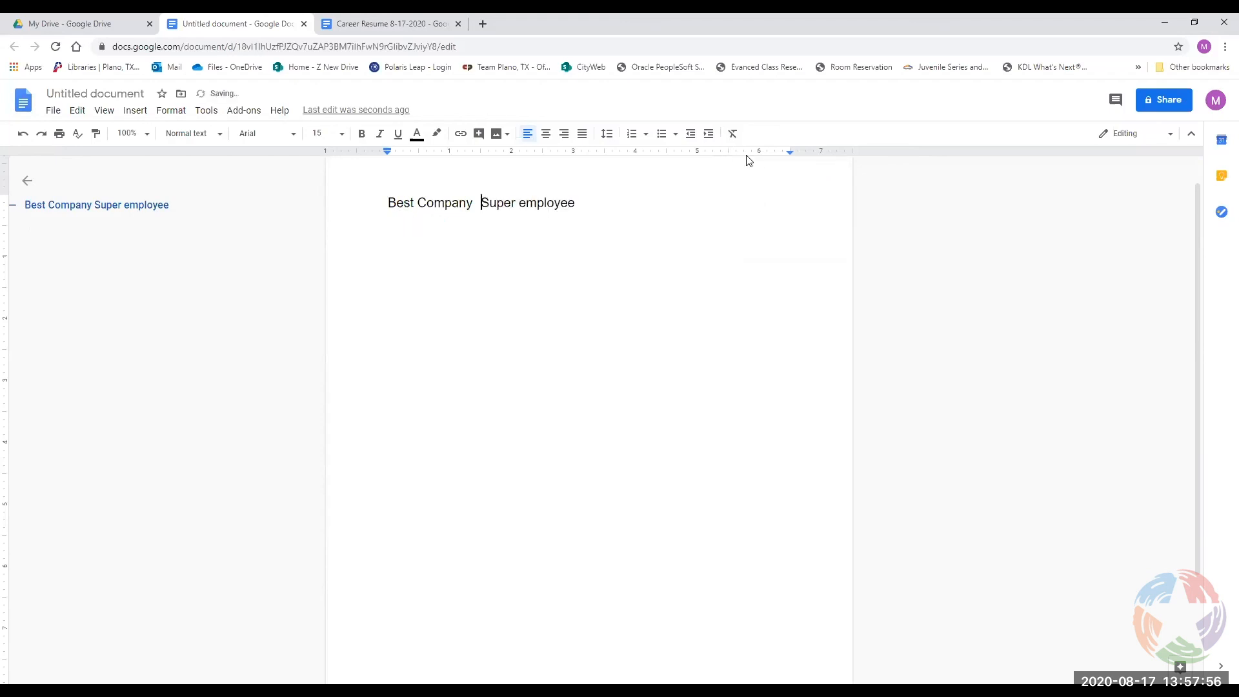
Add a right tab stop at 6.38 inches, then type and erase stray characters before Super.
left_click(767, 153)
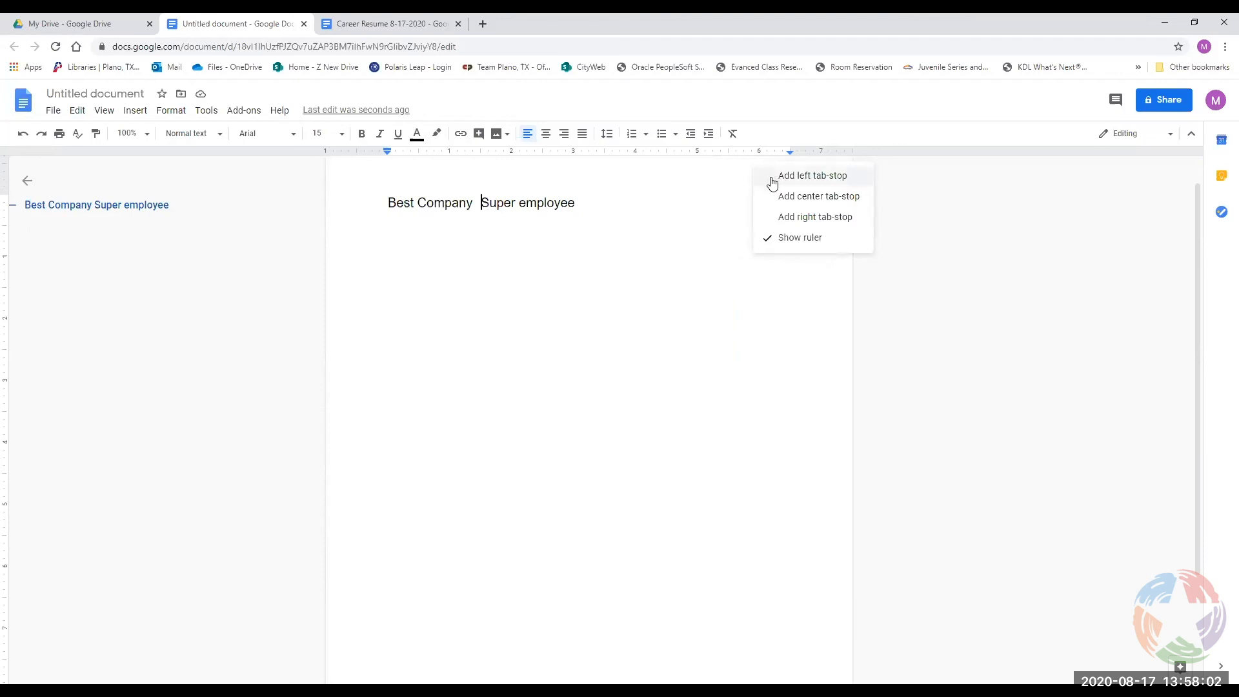
left_click(787, 218)
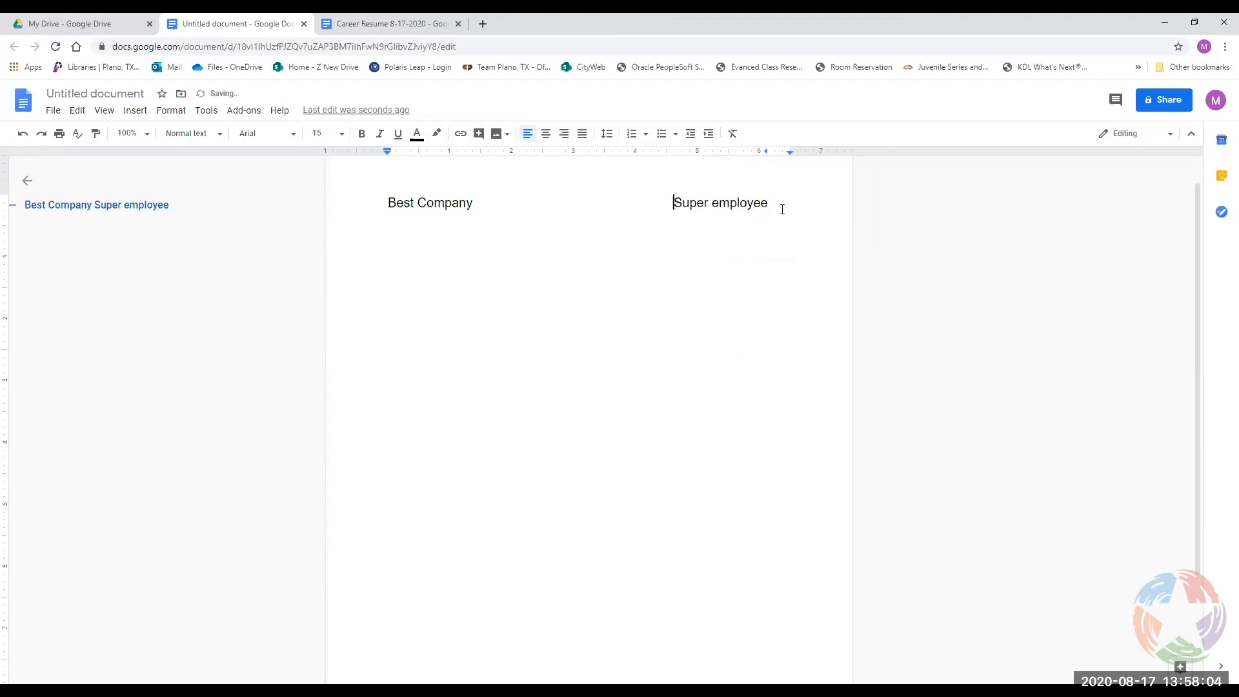
left_click_drag(767, 154, 790, 158)
left_click(702, 204)
type("rtrtrtretre")
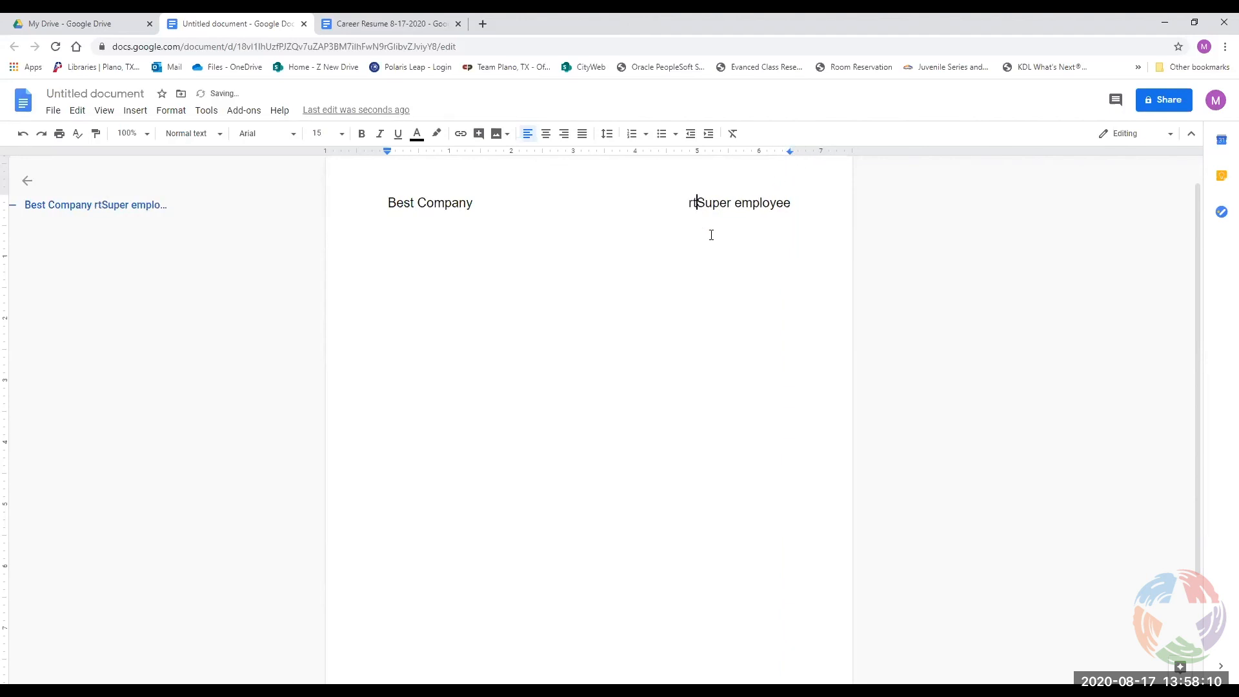
type("ret")
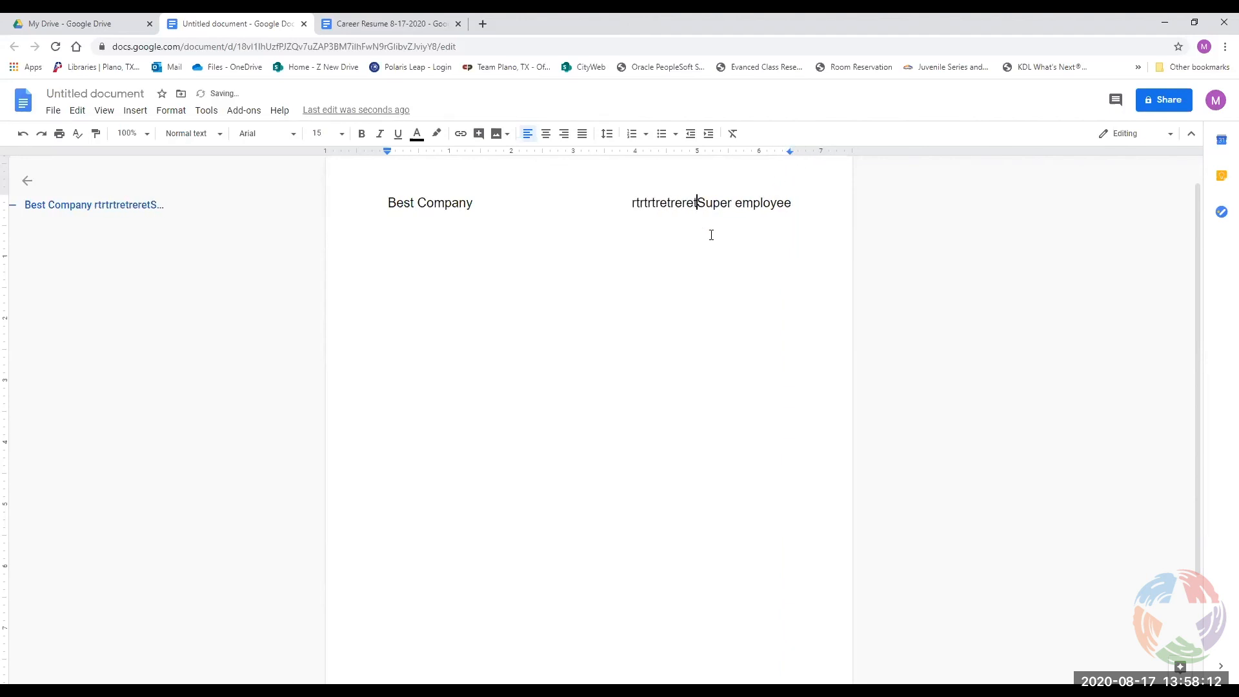
key("BackSpace")
key("BackSpace")
key("BackSpace")
key("BackSpace")
key("BackSpace")
key("BackSpace")
key("BackSpace")
key("BackSpace")
key("BackSpace")
key("BackSpace")
key("BackSpace")
key("BackSpace")
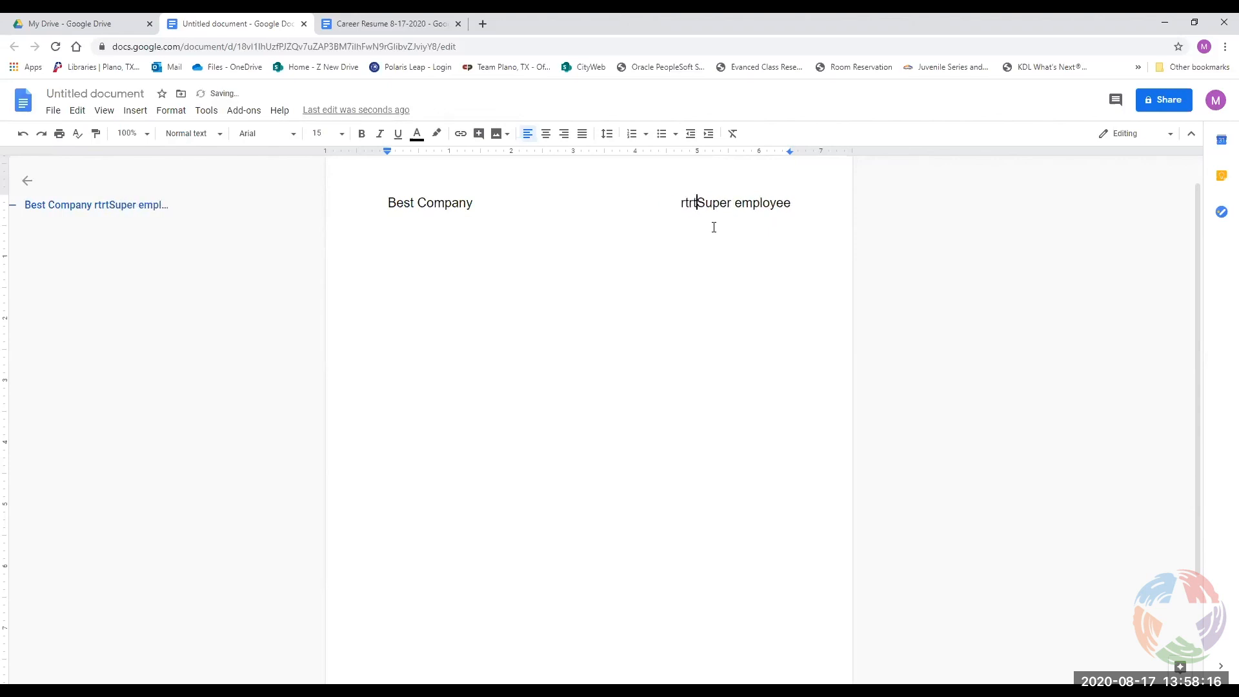
key("BackSpace")
key("BackSpace")
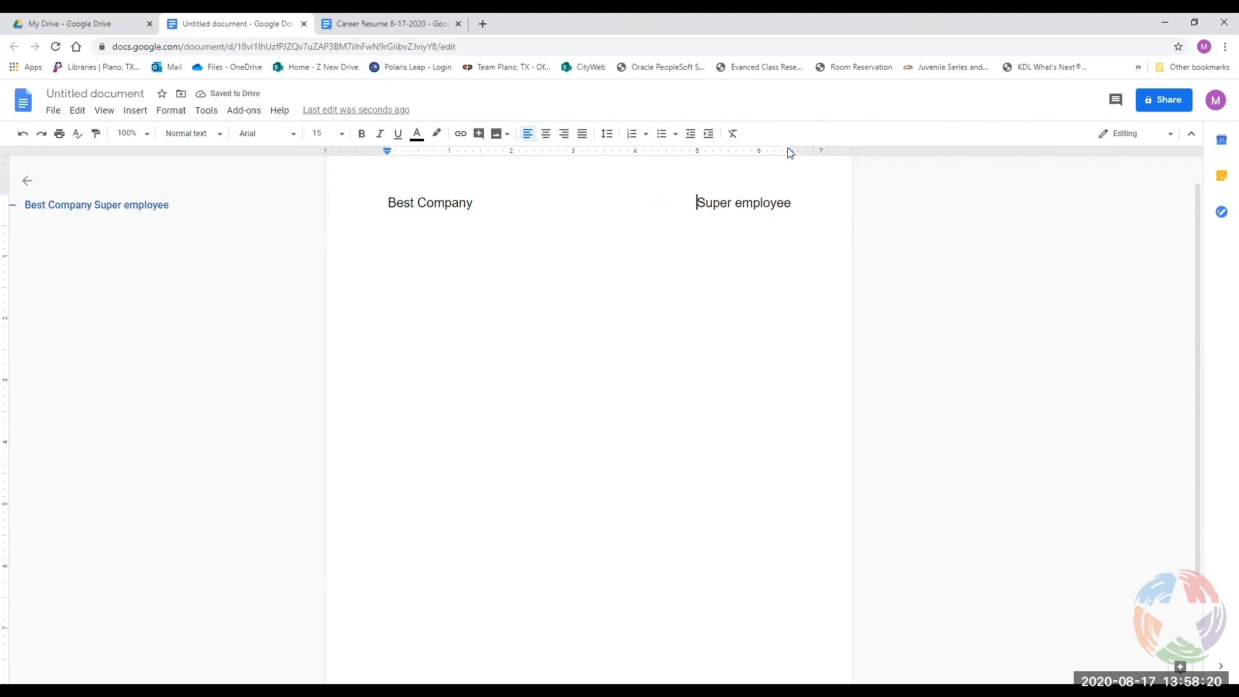
Replace it with a center tab stop at 5 inches and type 'dfdsfdfsfdf' before Super employee.
left_click_drag(789, 153, 849, 207)
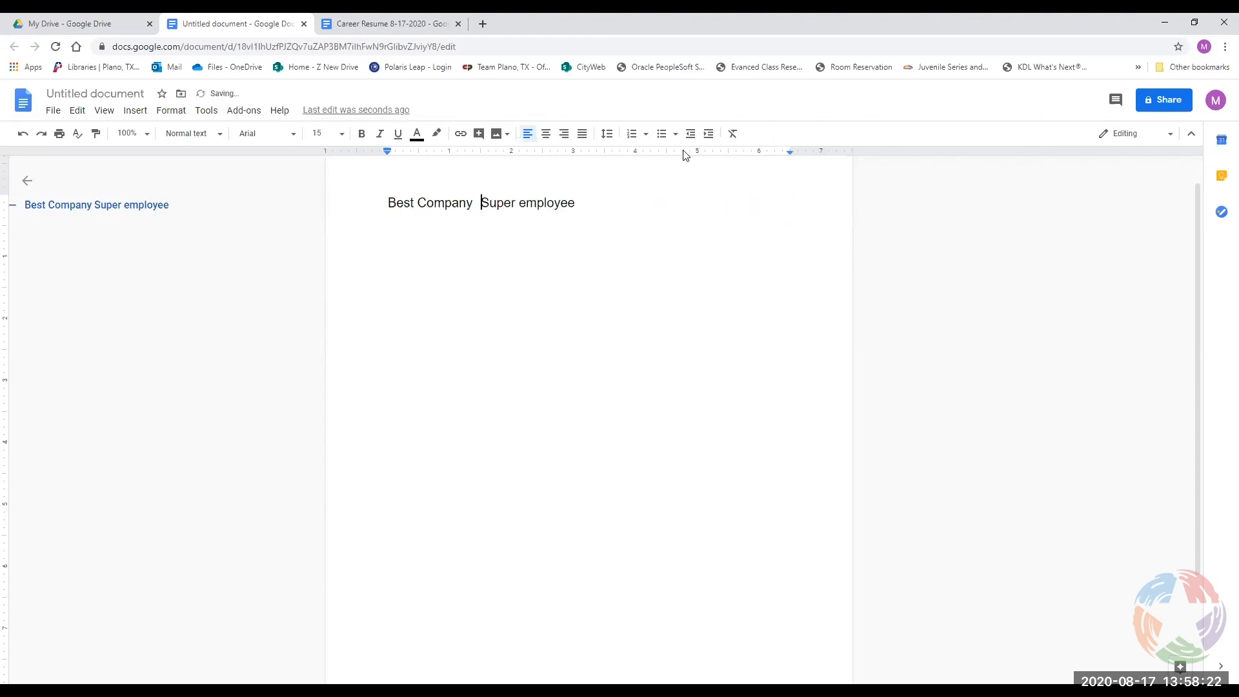
right_click(682, 153)
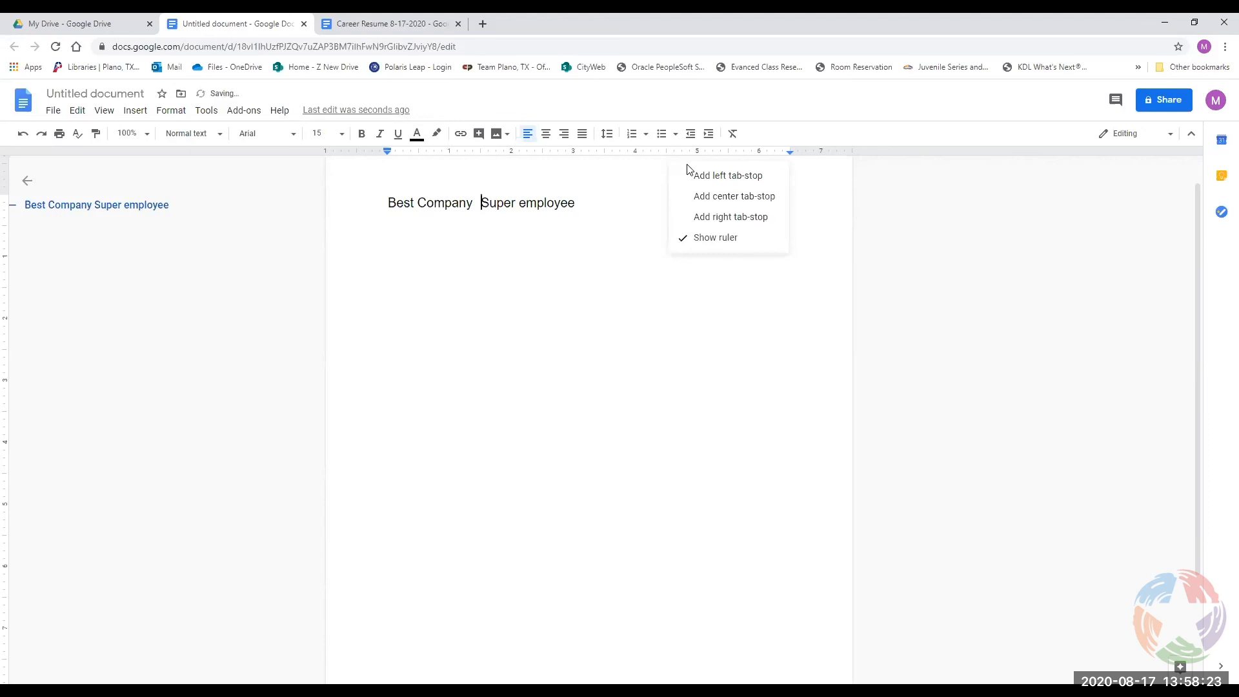
left_click(704, 199)
type("dfdsfdf")
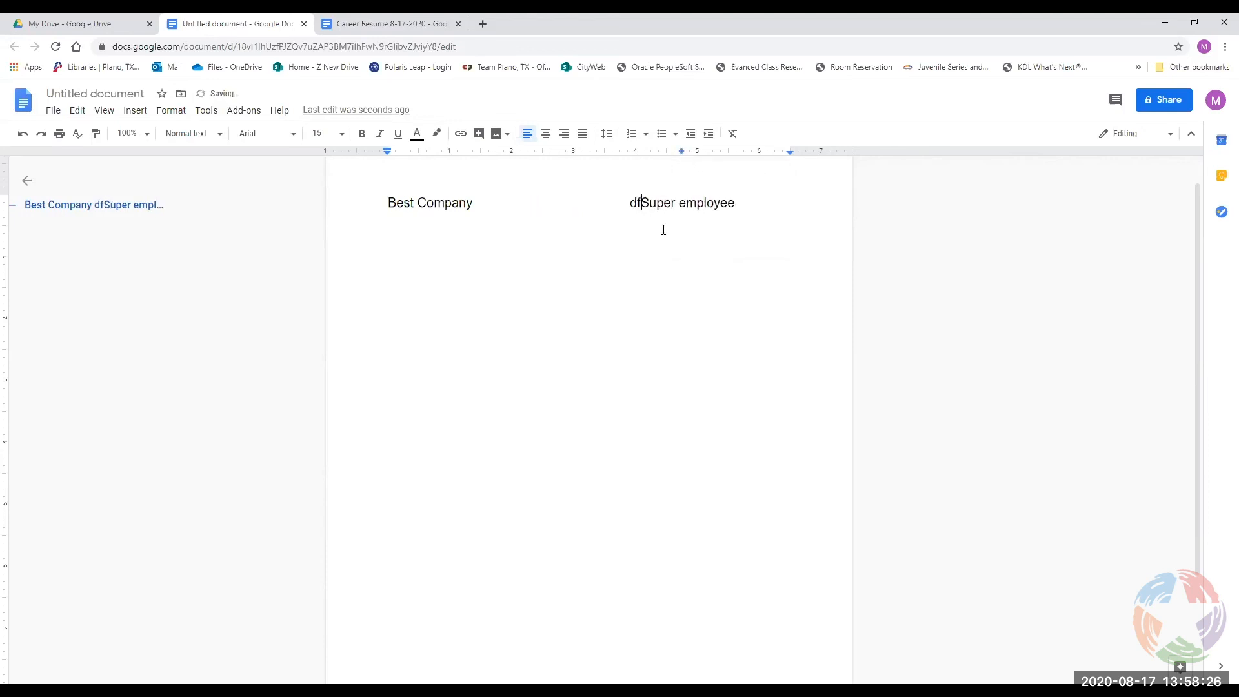
type("sfdf")
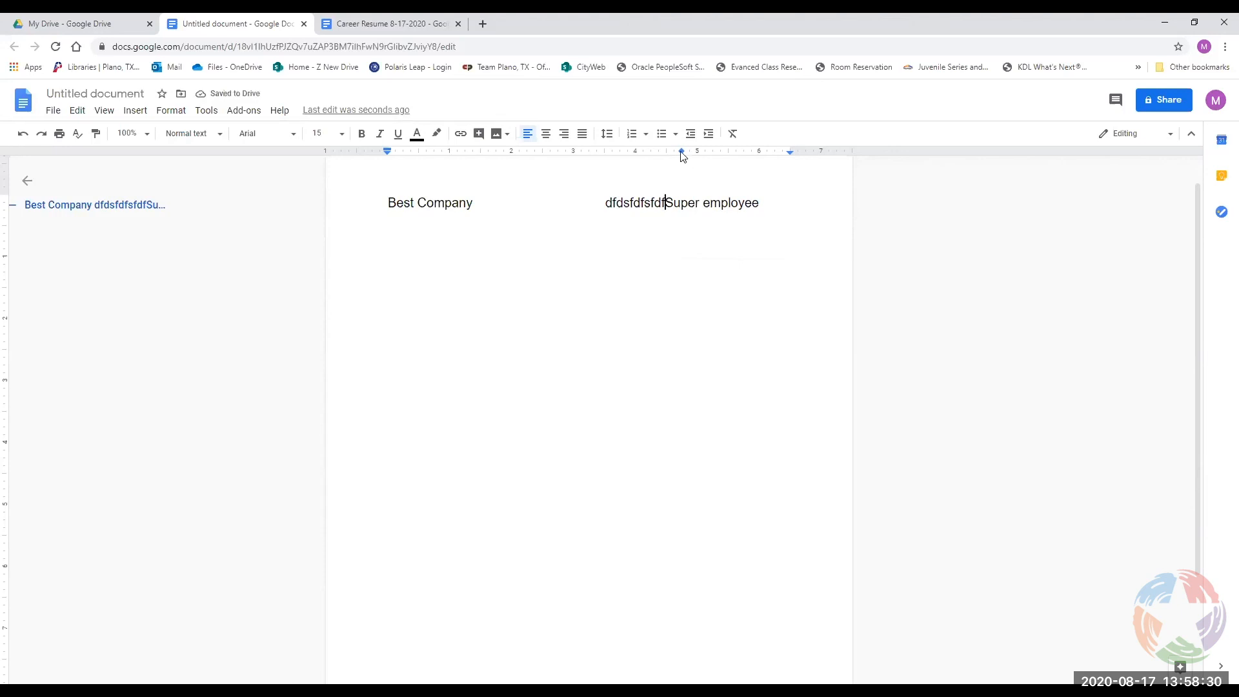
left_click(268, 336)
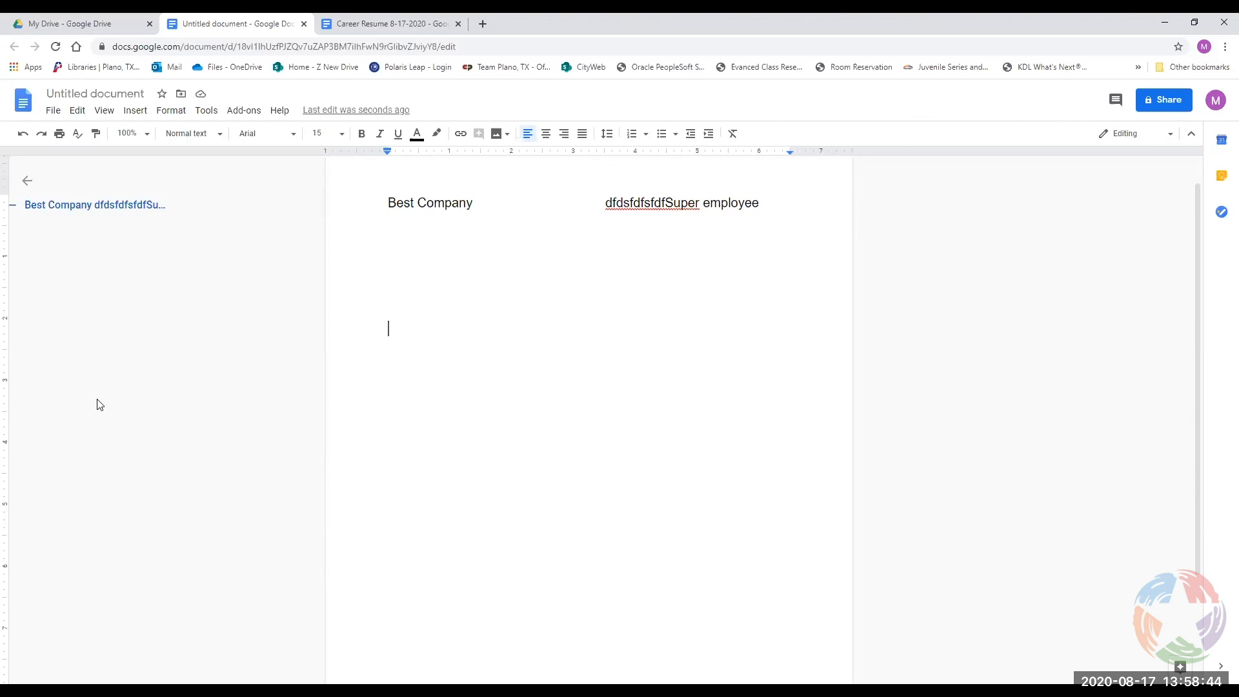
left_click(207, 111)
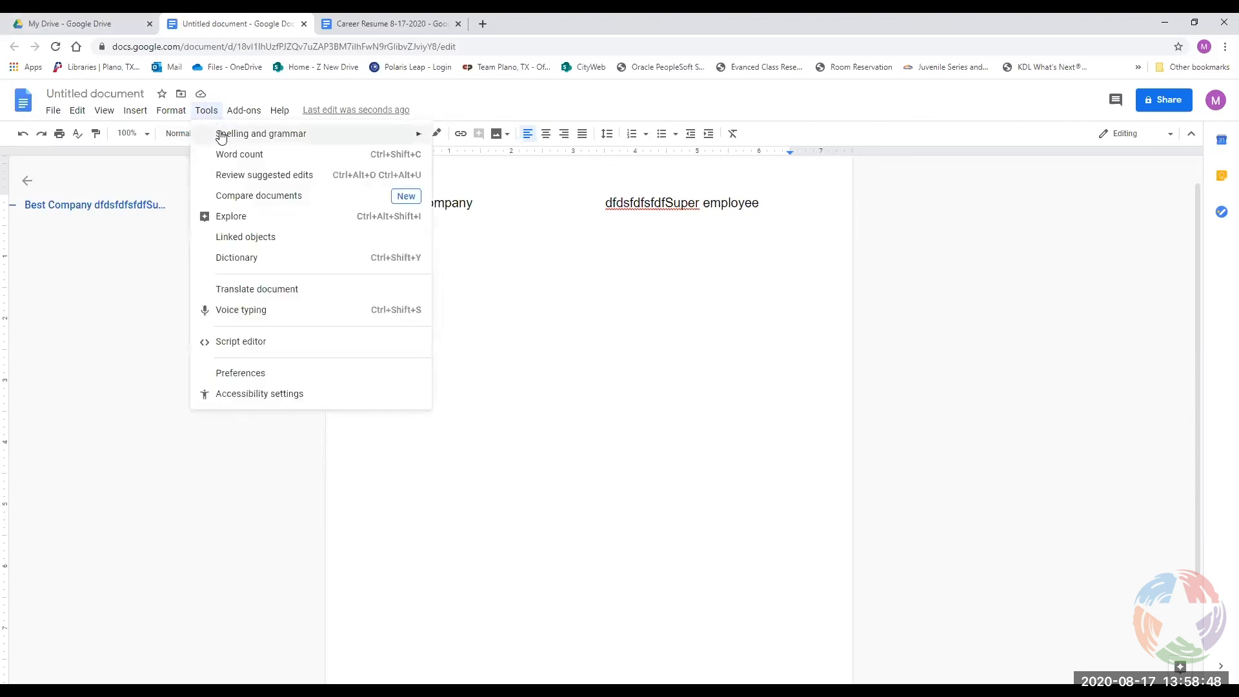
mouse_move(221, 136)
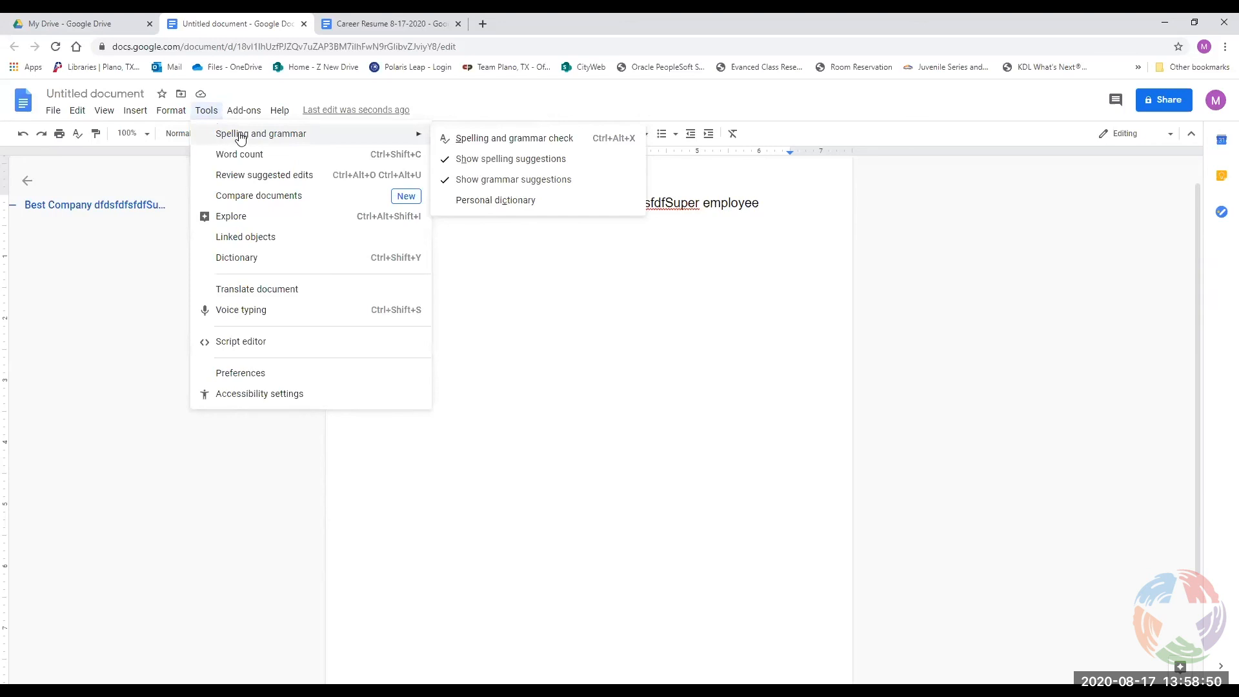
left_click(442, 139)
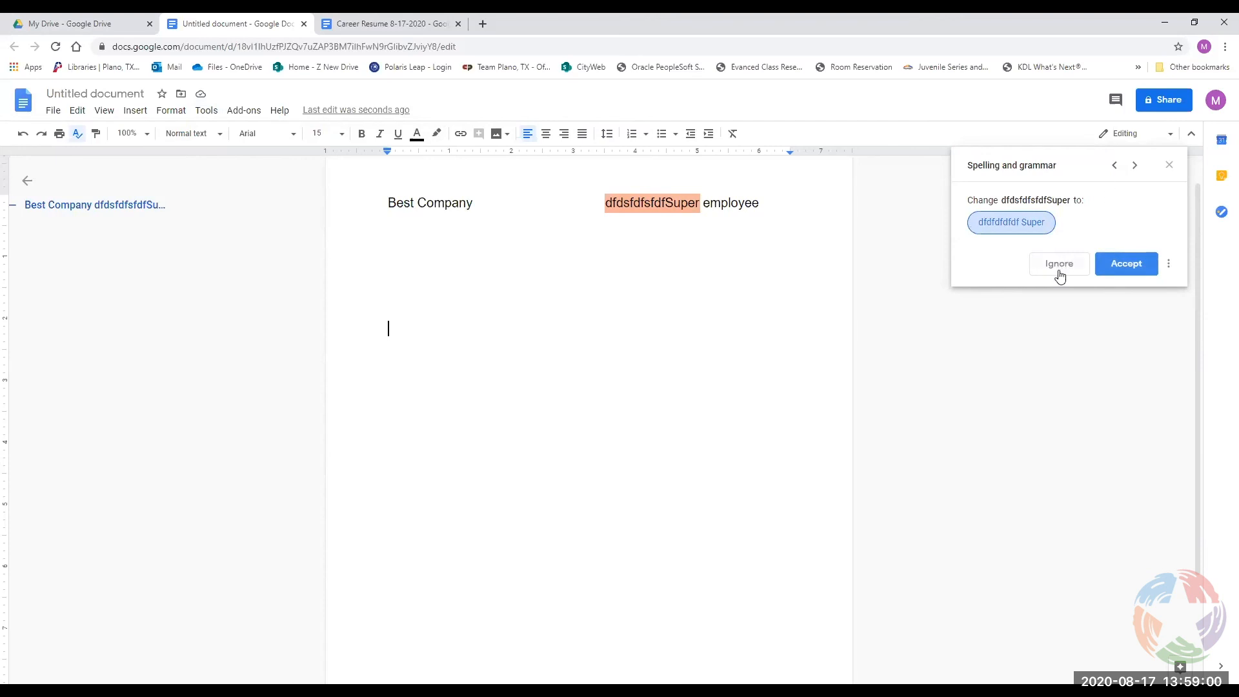
left_click(1168, 264)
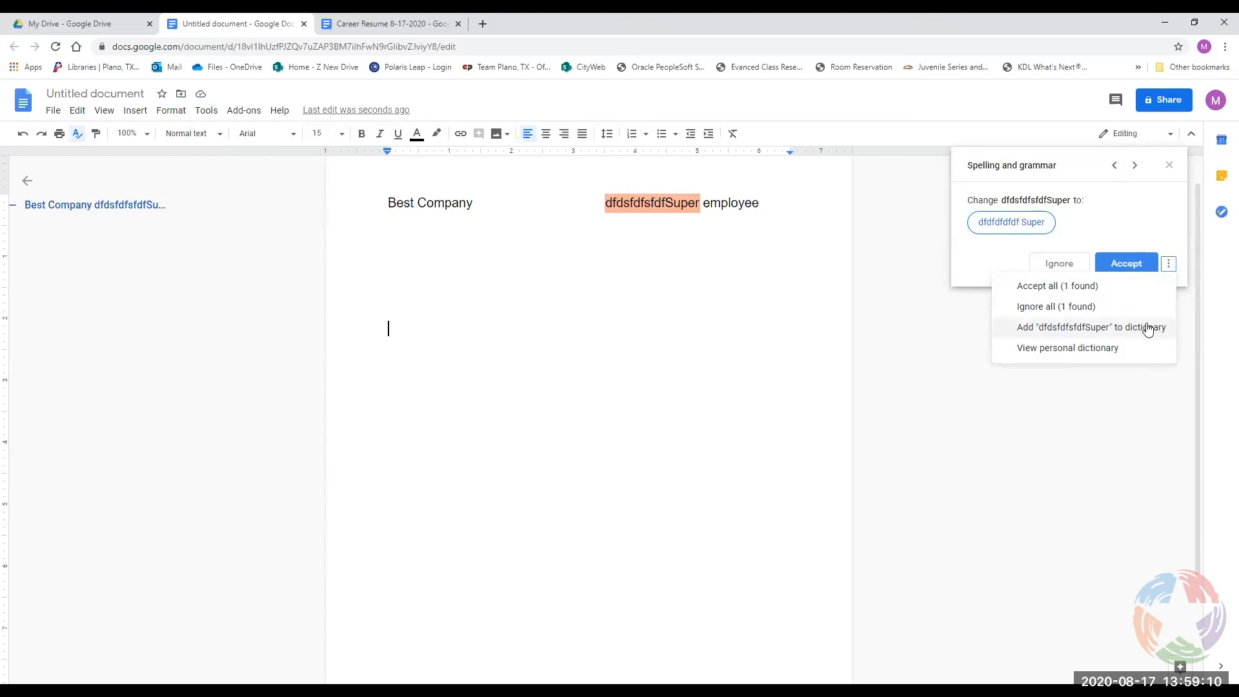
left_click(1168, 165)
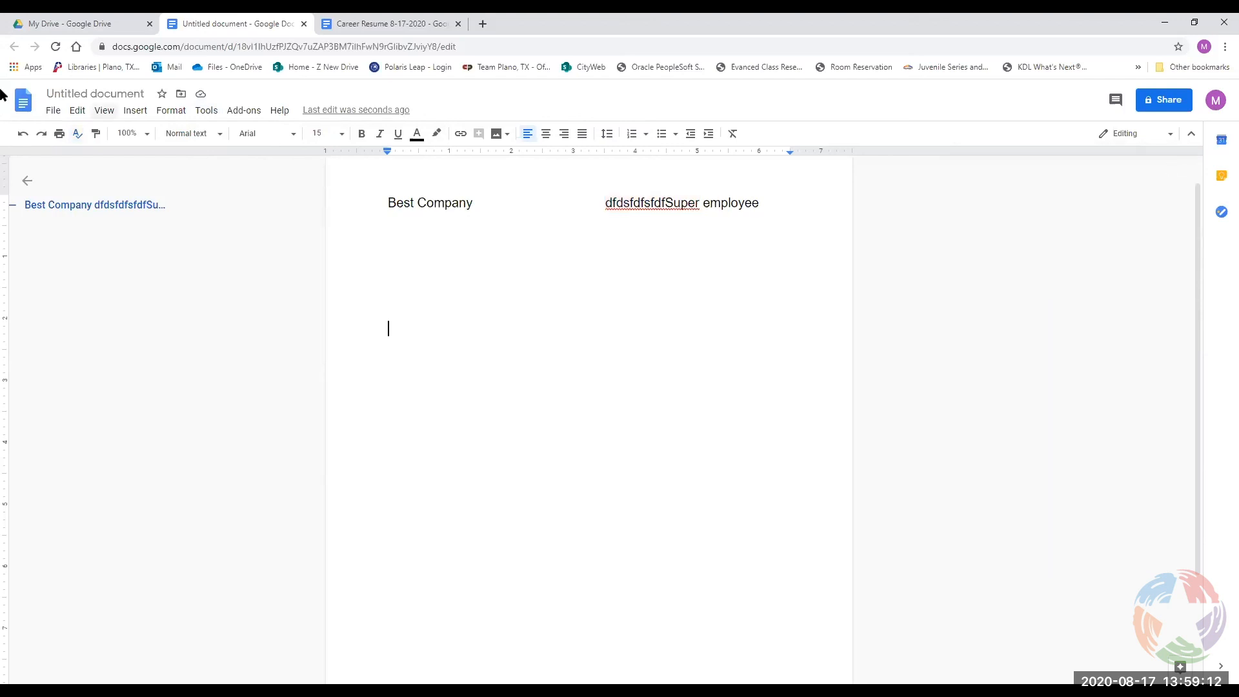
left_click(210, 112)
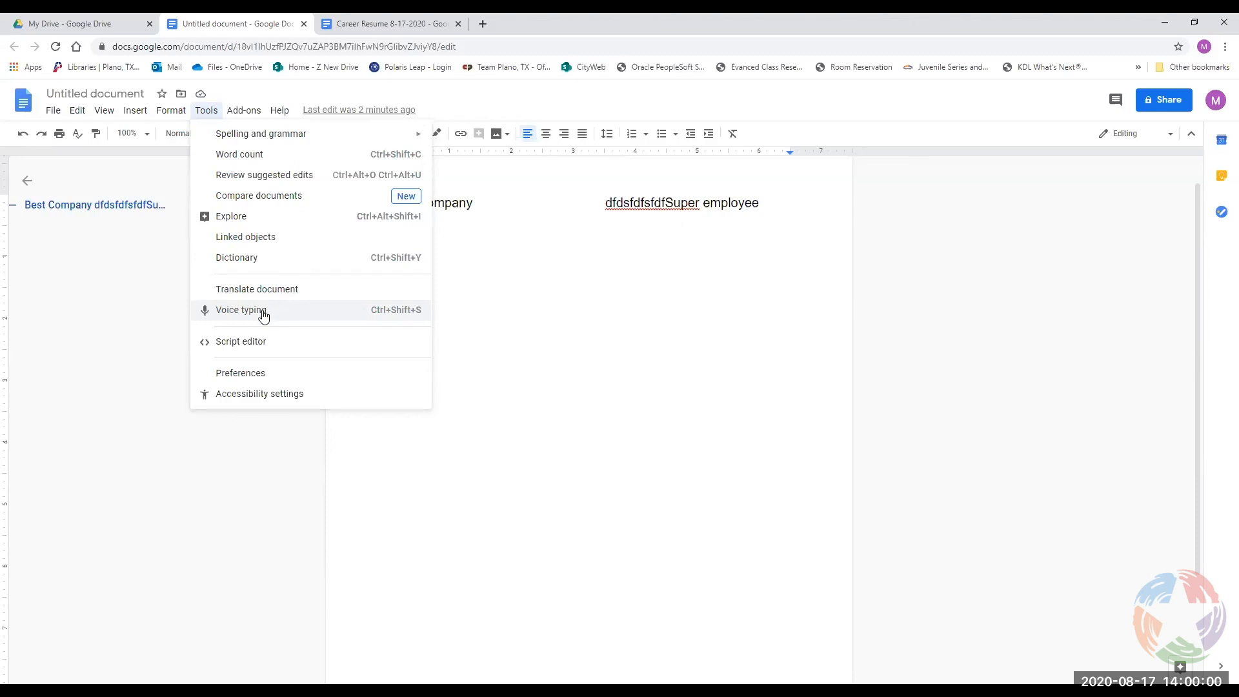
Close the Tools menu and return to the Career Resume 8-17-2020 browser tab.
left_click(206, 111)
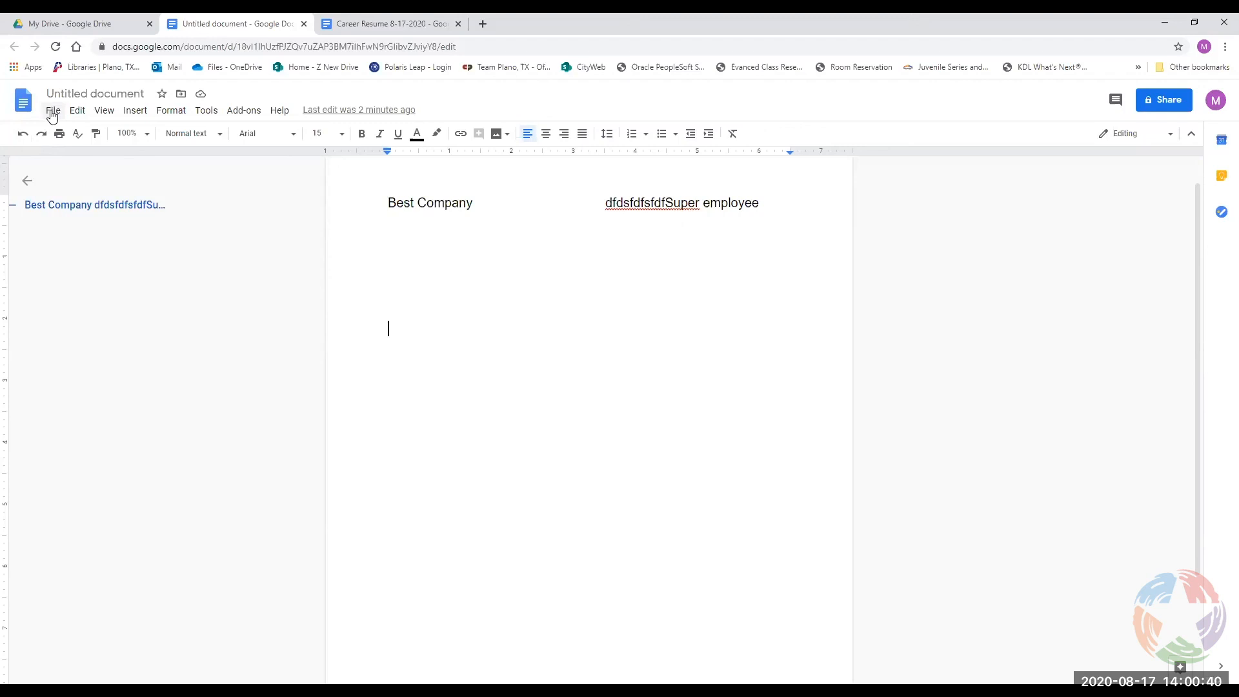
left_click(224, 15)
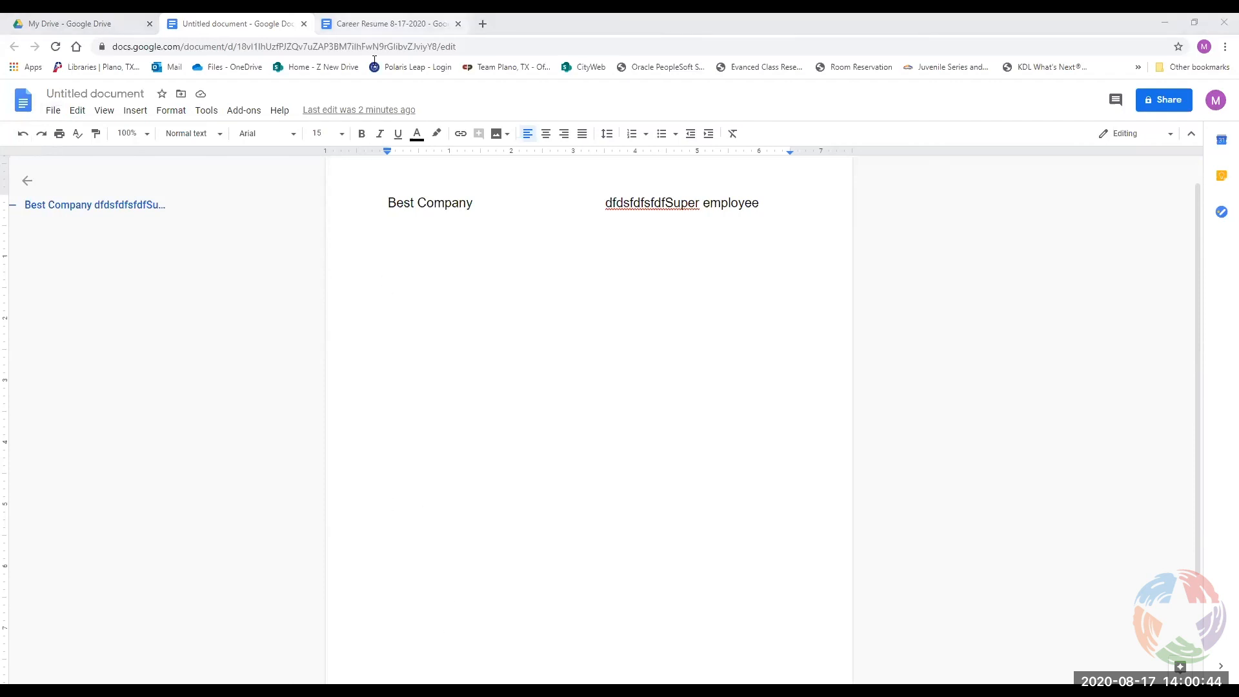
left_click(383, 23)
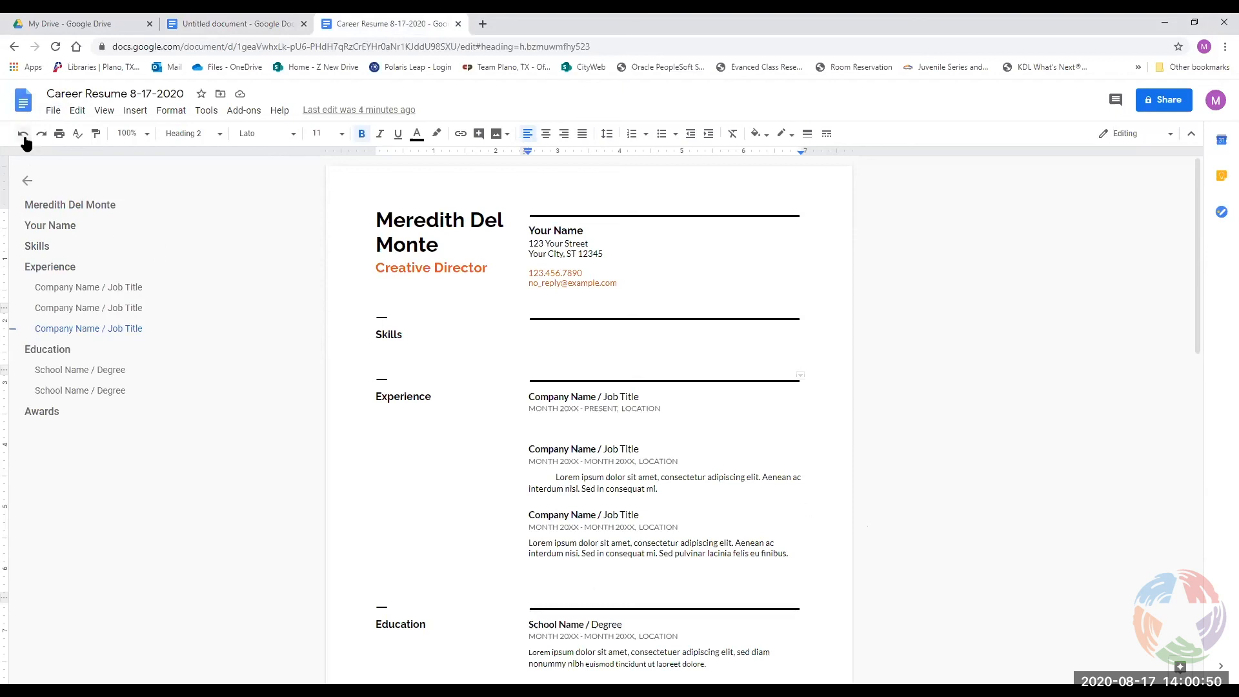
Open the Career Resume's print preview from the File menu.
left_click(53, 111)
left_click(53, 111)
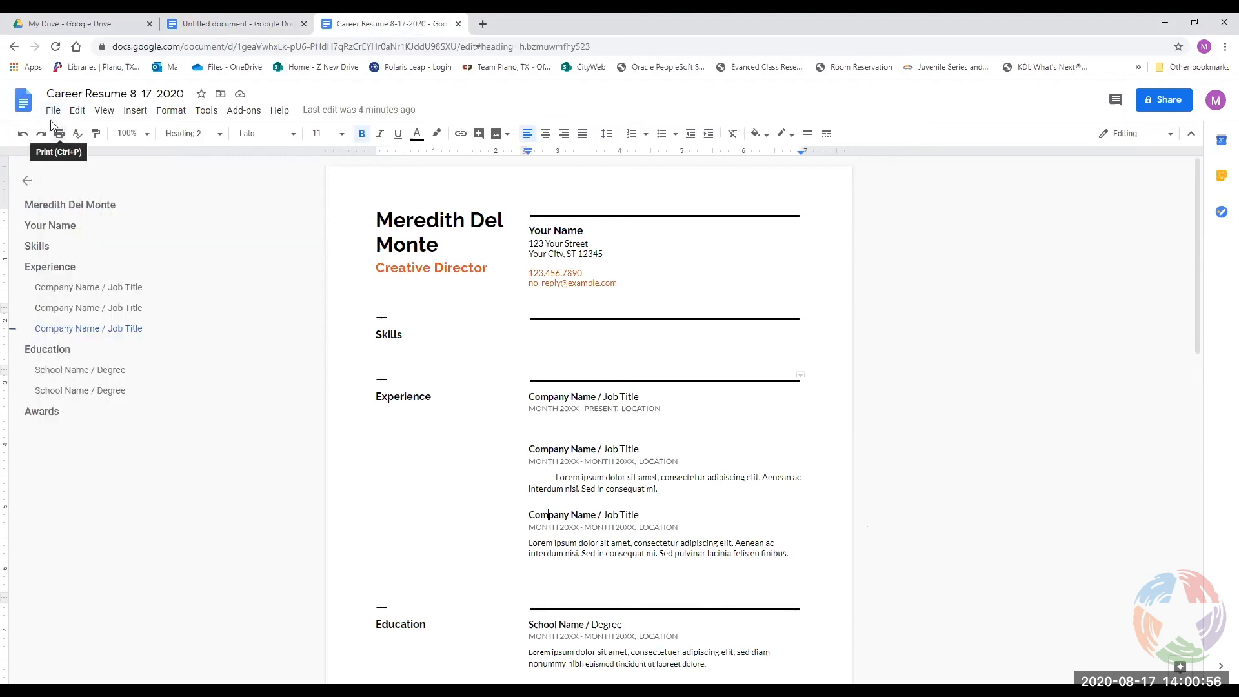
left_click(56, 112)
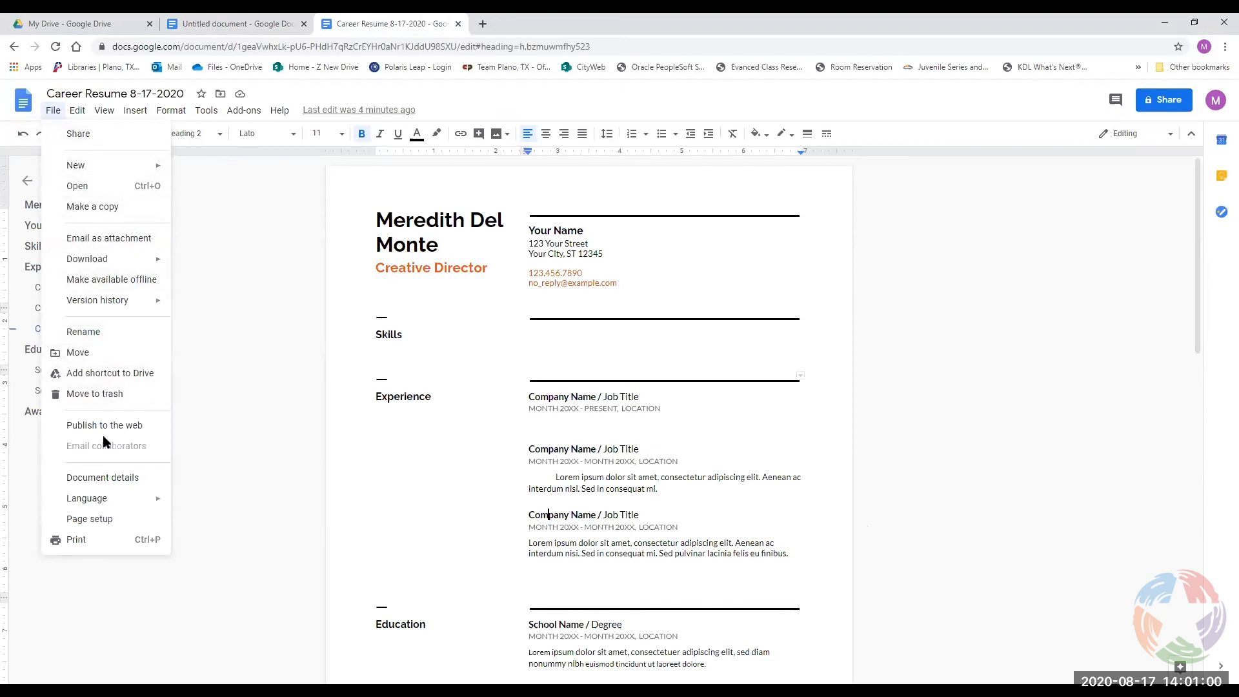
left_click(112, 546)
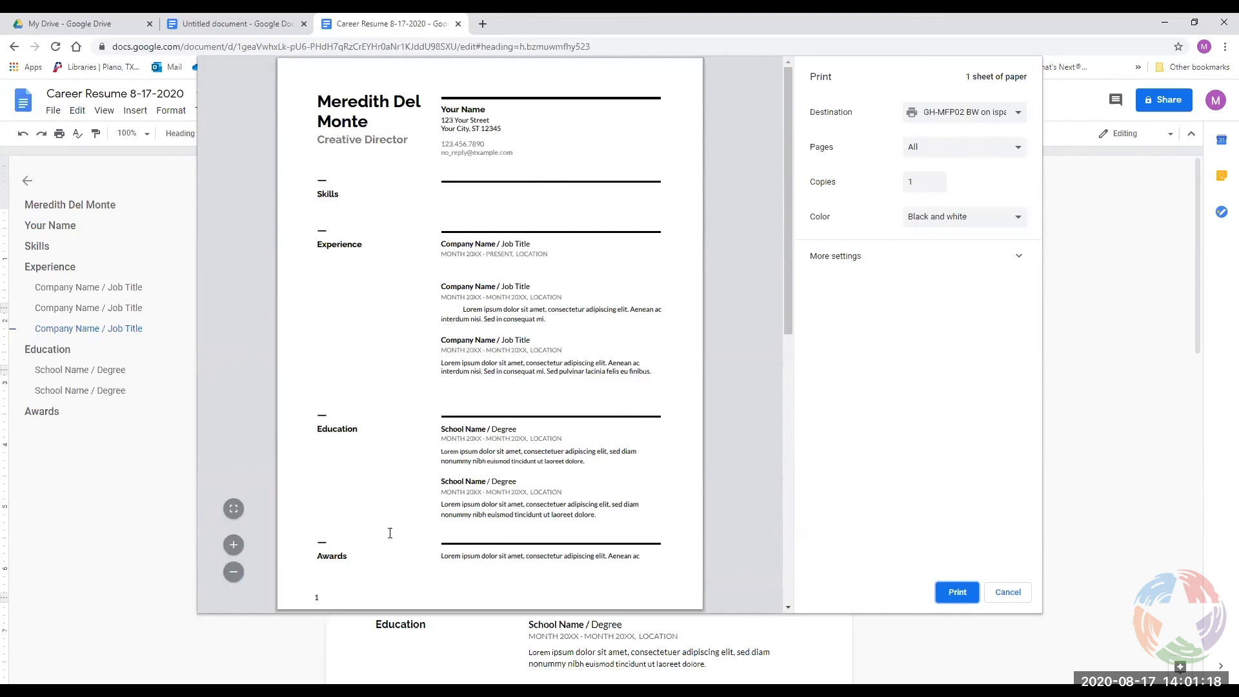
Show the whole resume page in the print preview and expand More settings.
left_click(233, 572)
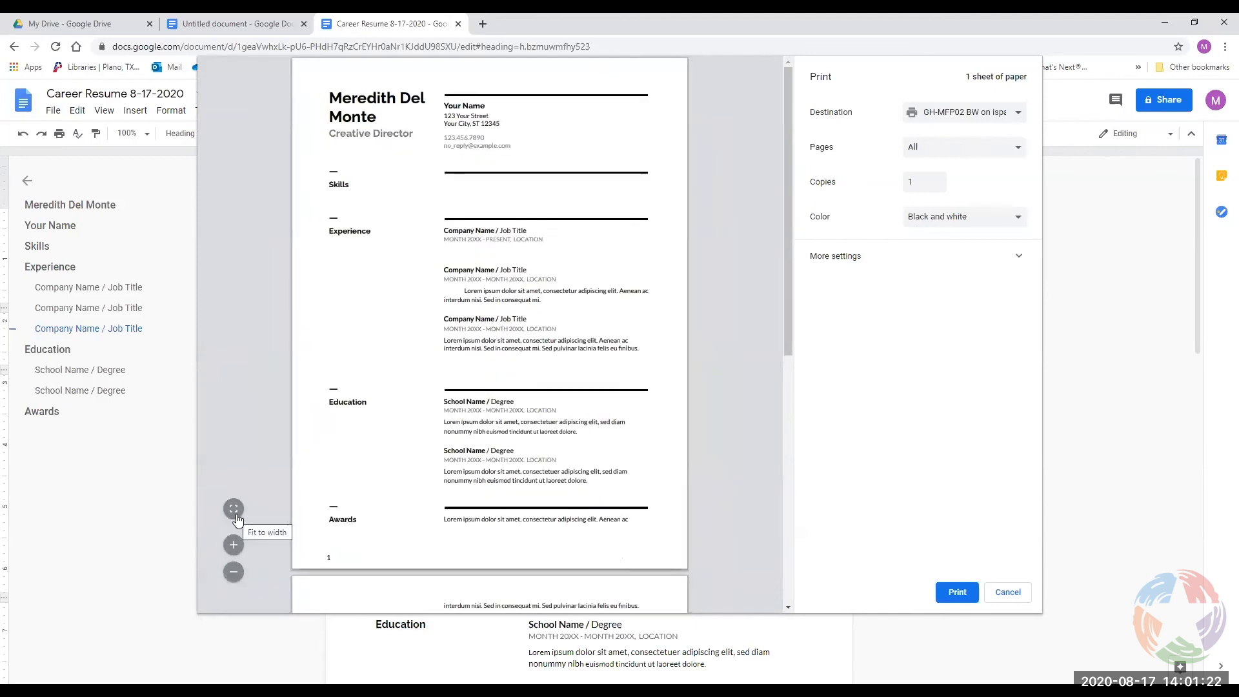
left_click(234, 510)
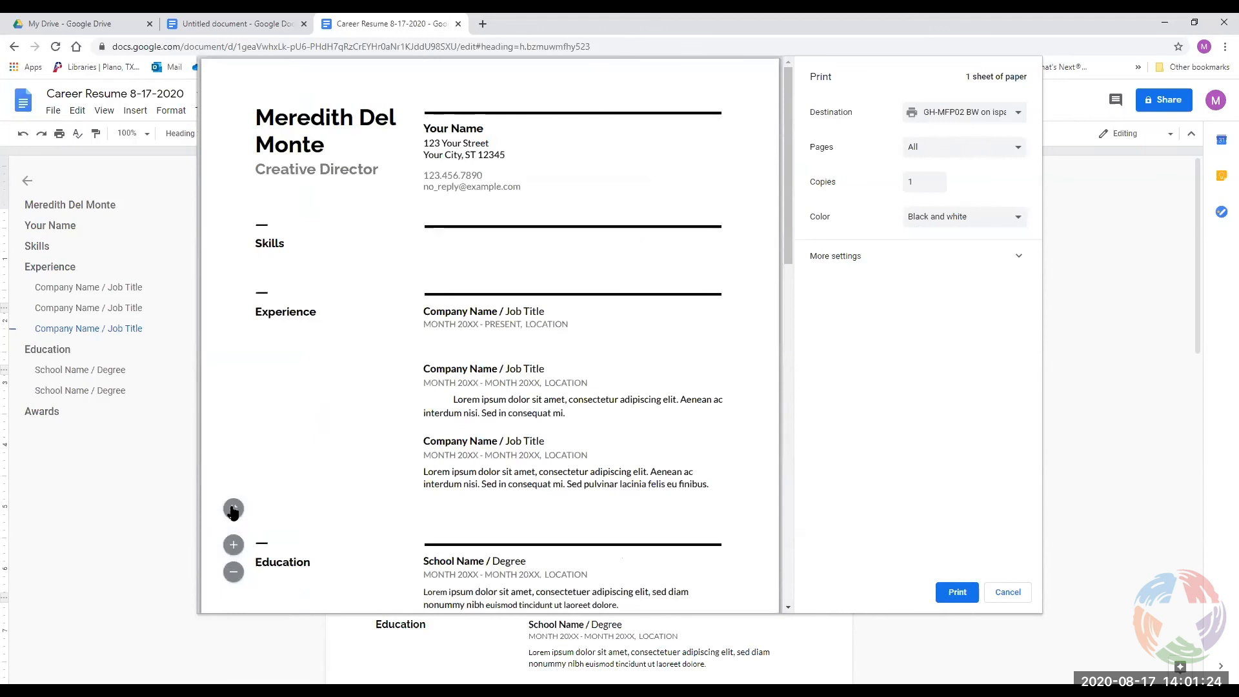
left_click(234, 510)
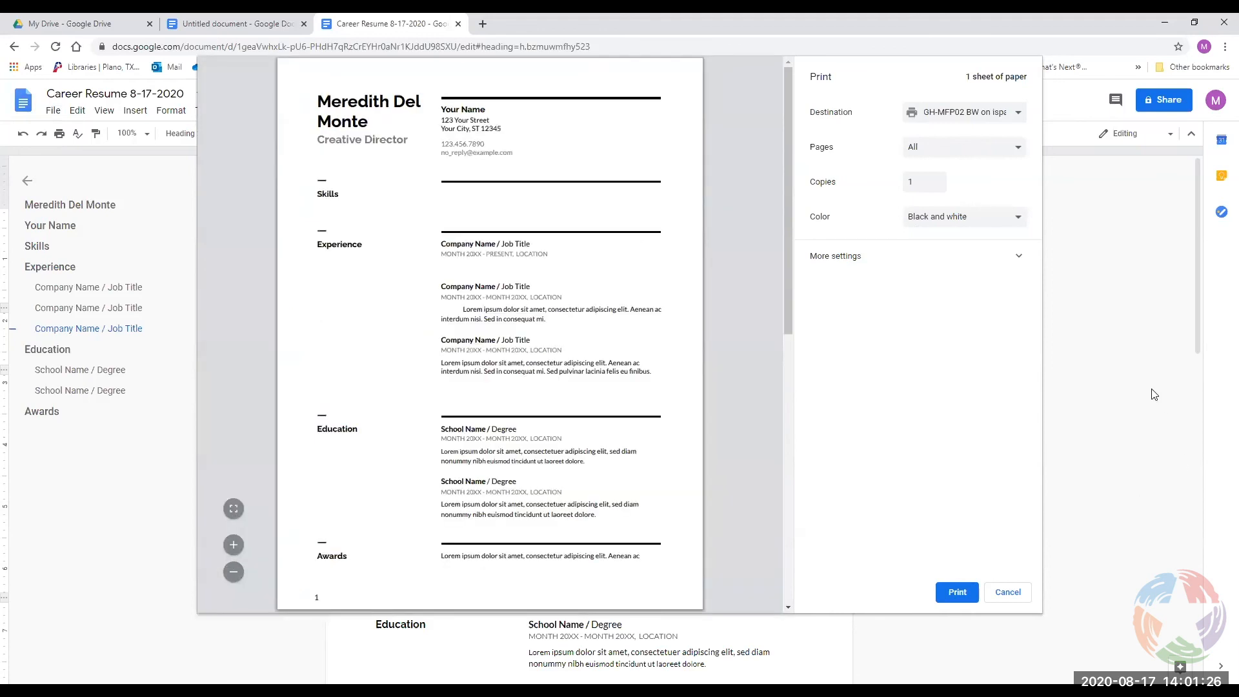
left_click(923, 258)
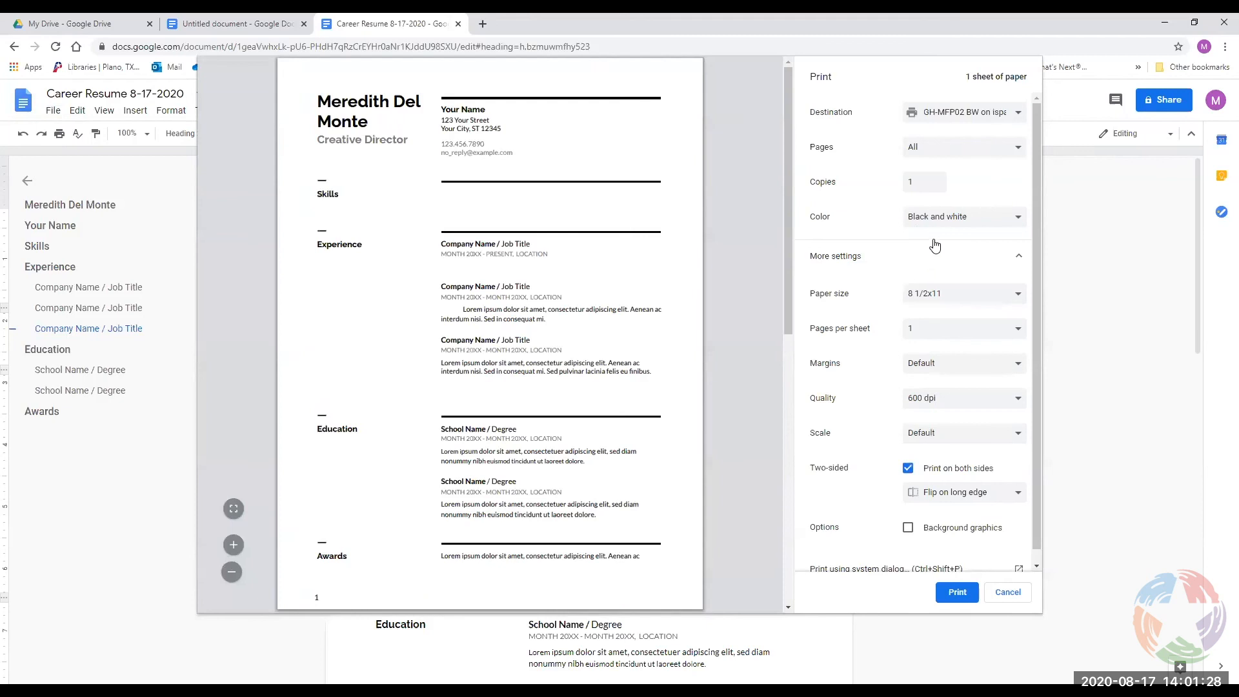
Keep the black-and-white printer destination, all pages, 1 copy and black-and-white colour.
left_click(984, 116)
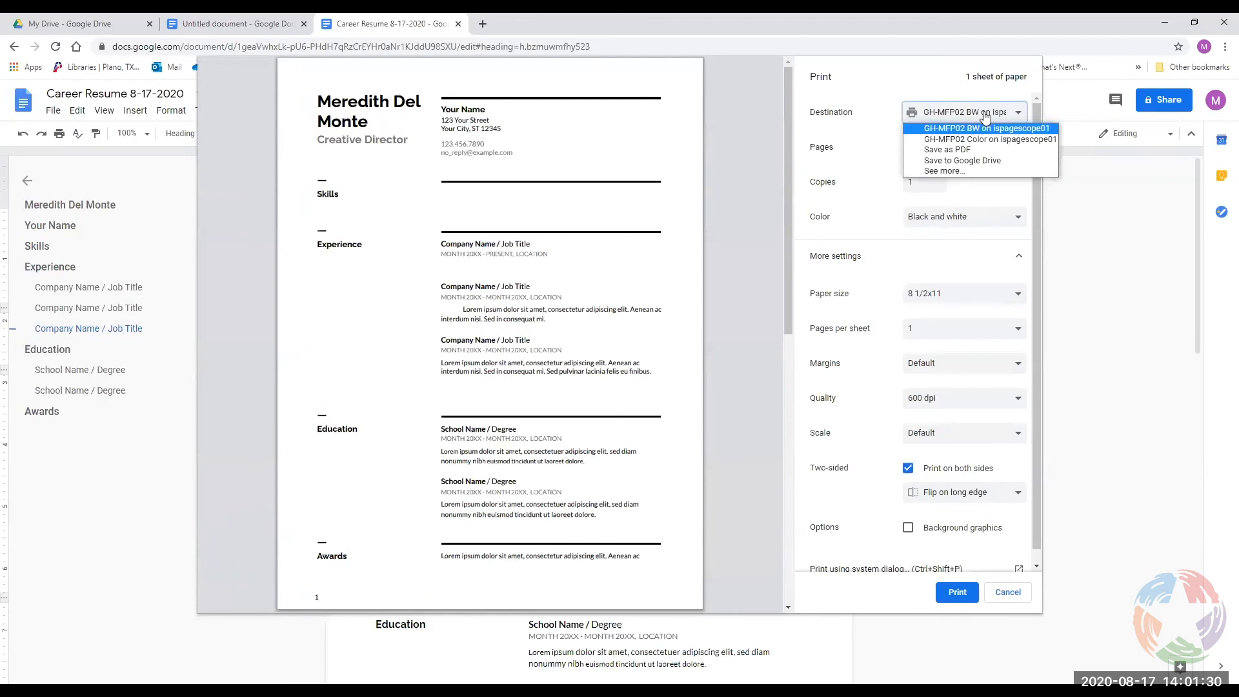
left_click(984, 116)
left_click(926, 149)
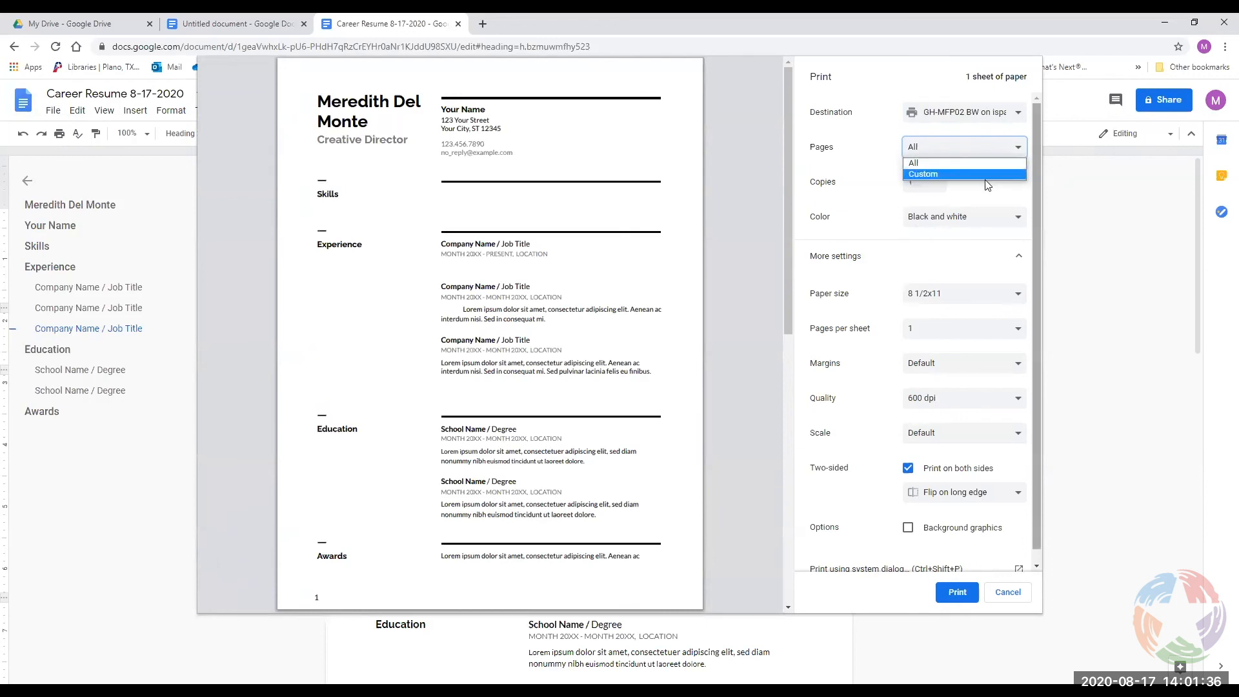
left_click(986, 145)
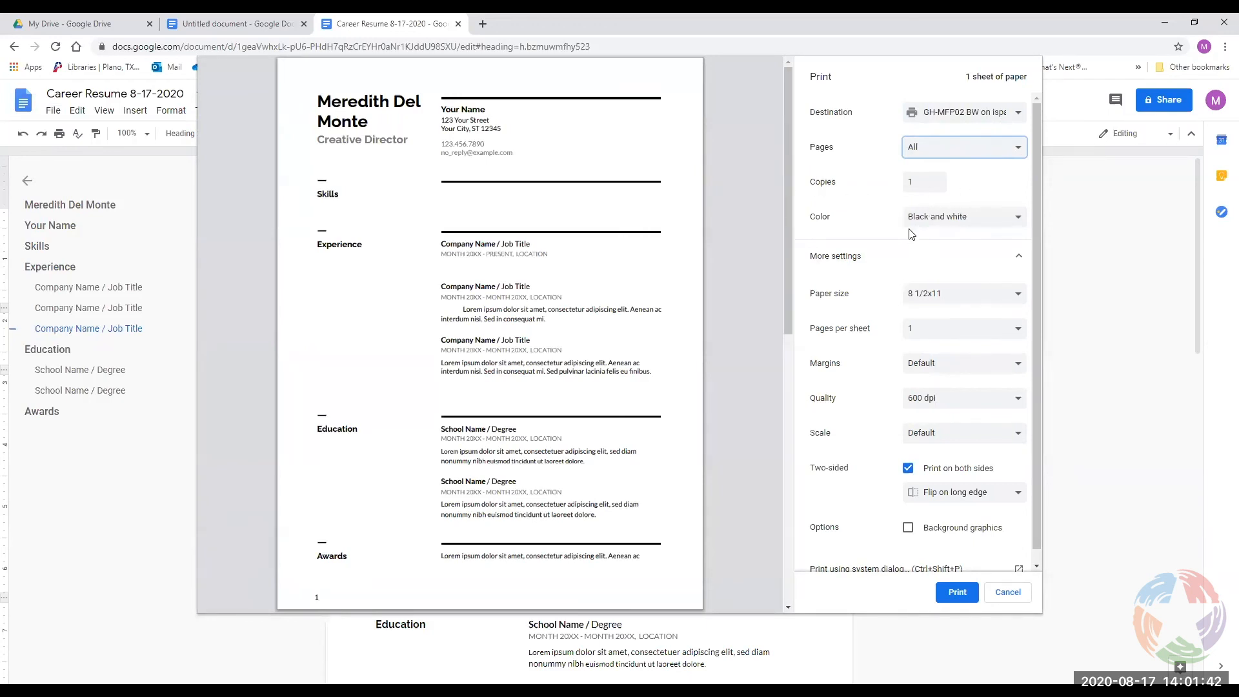
left_click(915, 182)
left_click(936, 219)
left_click(937, 223)
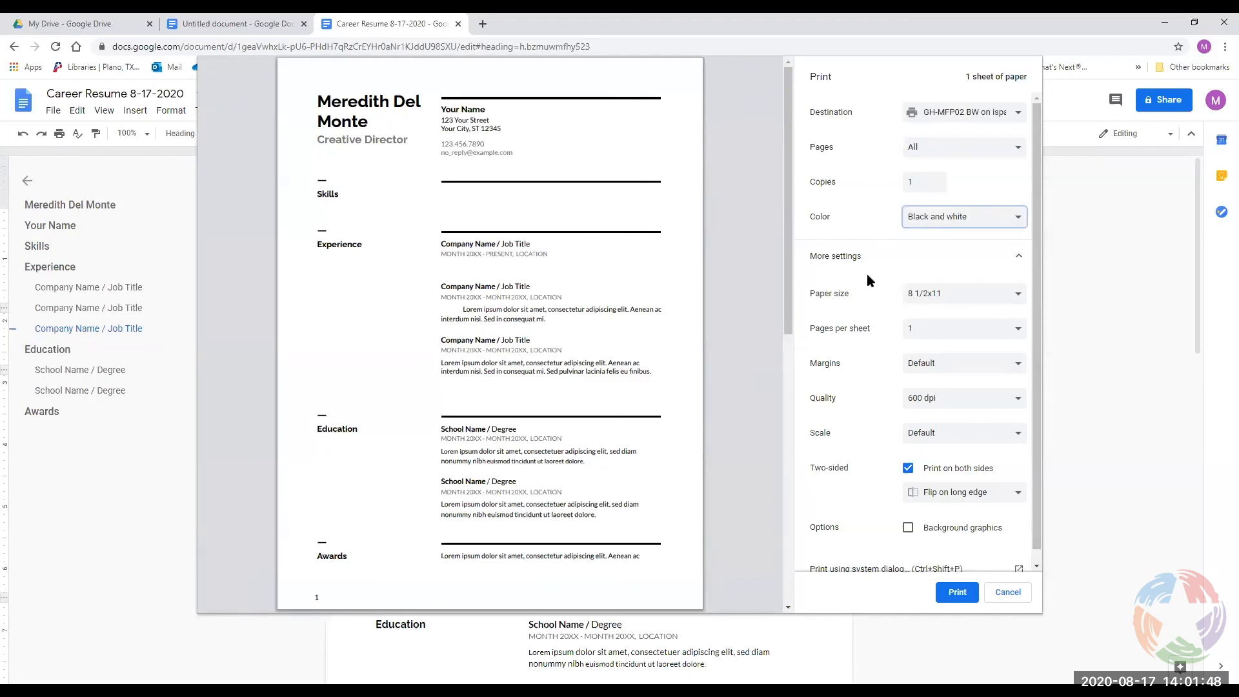
Keep 8 1/2x11 paper size and one page per sheet.
left_click(947, 297)
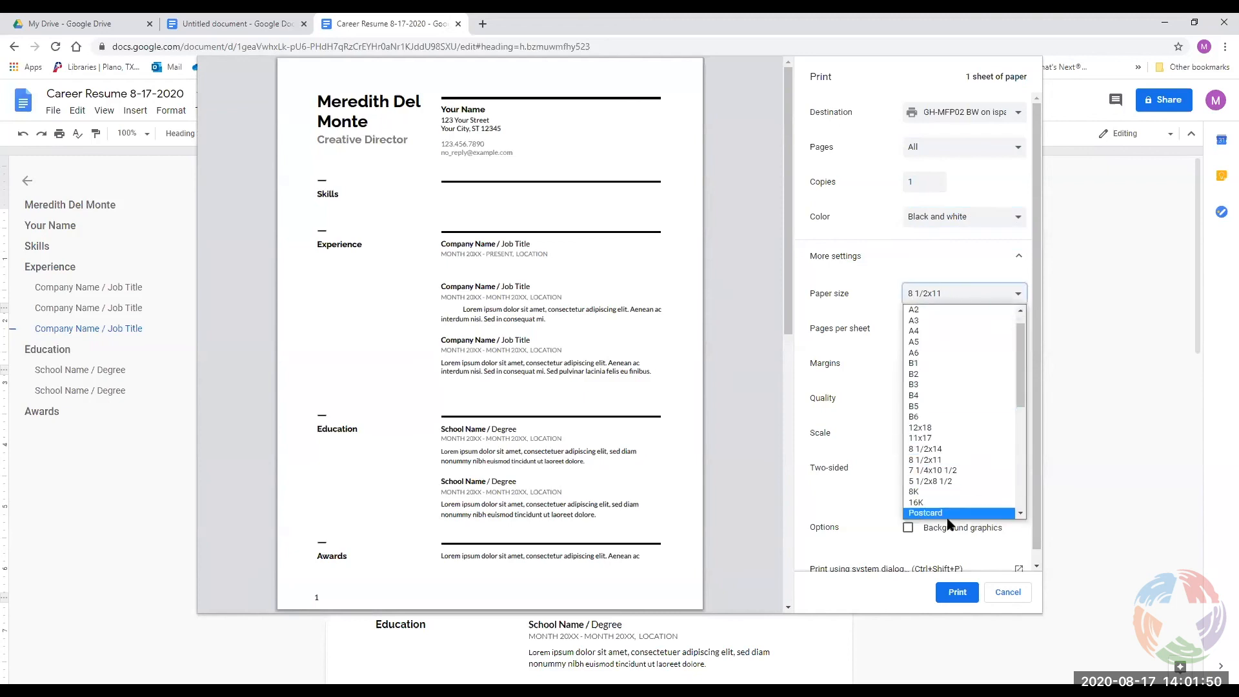
scroll(957, 438, "down", 1)
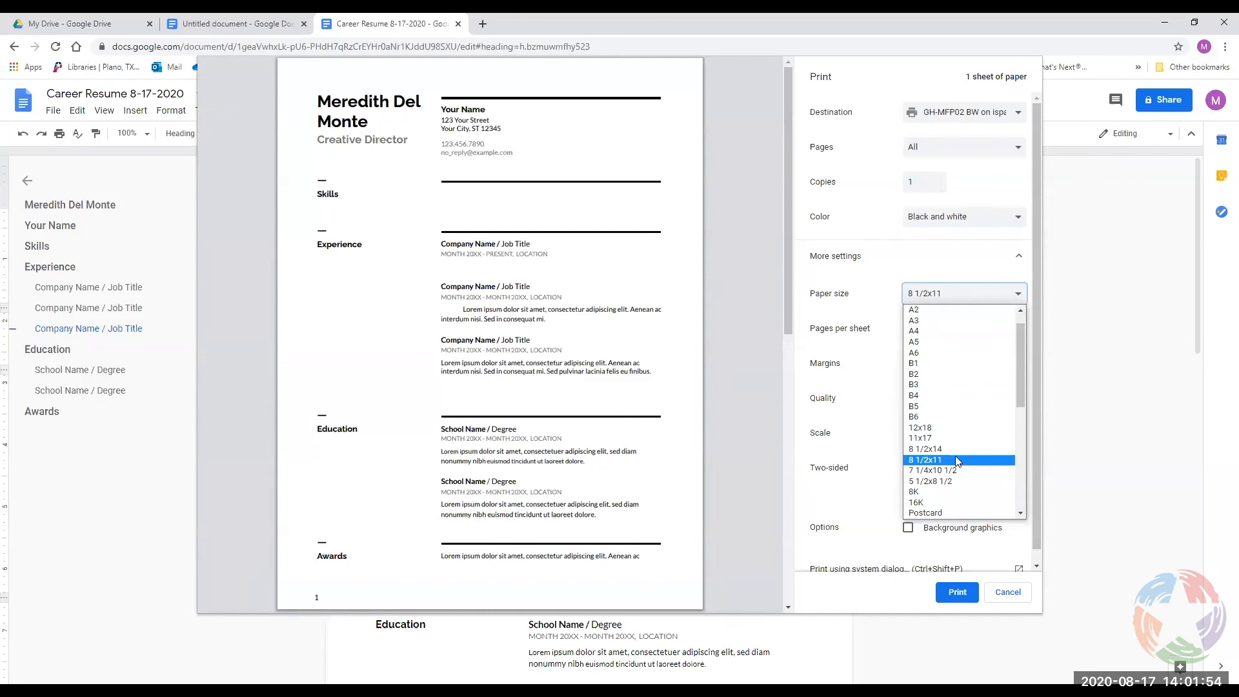
left_click(974, 292)
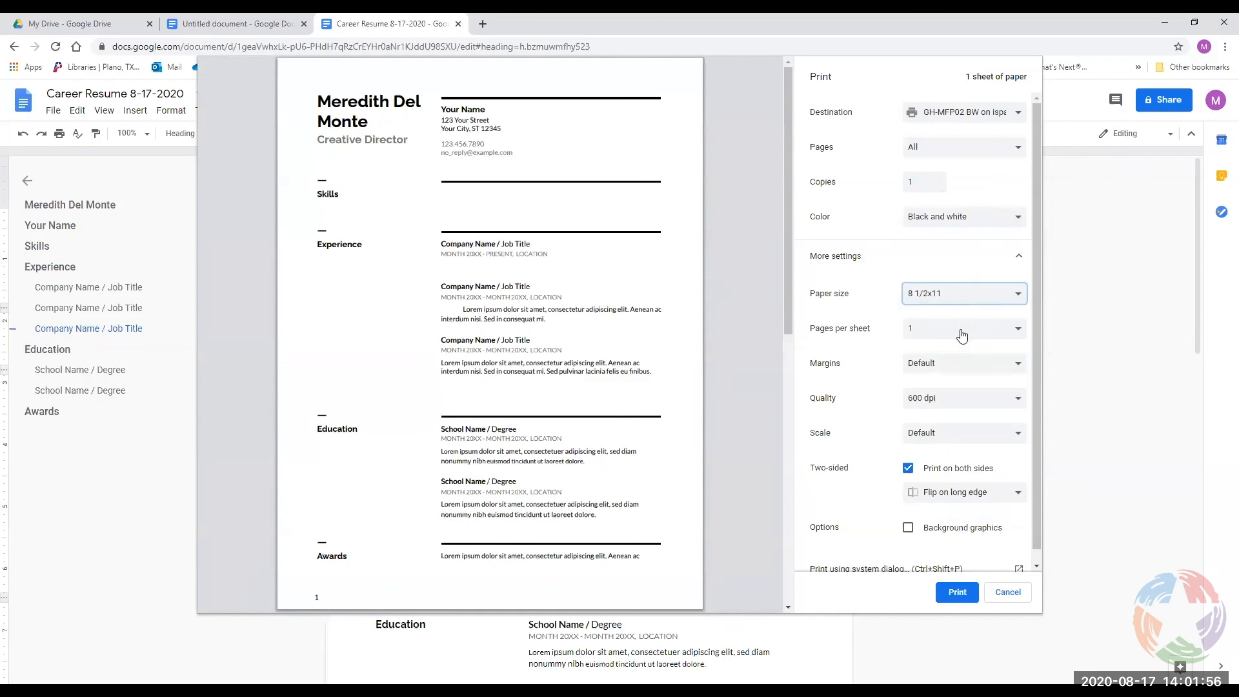
left_click(961, 332)
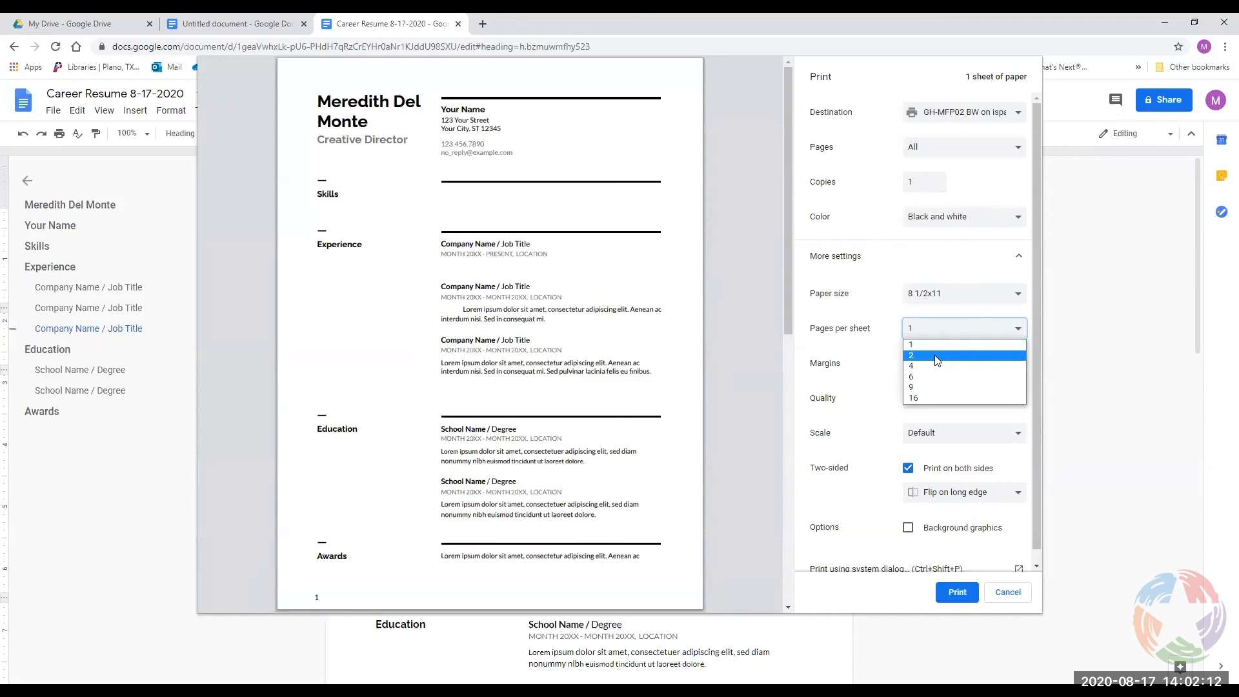
left_click(965, 338)
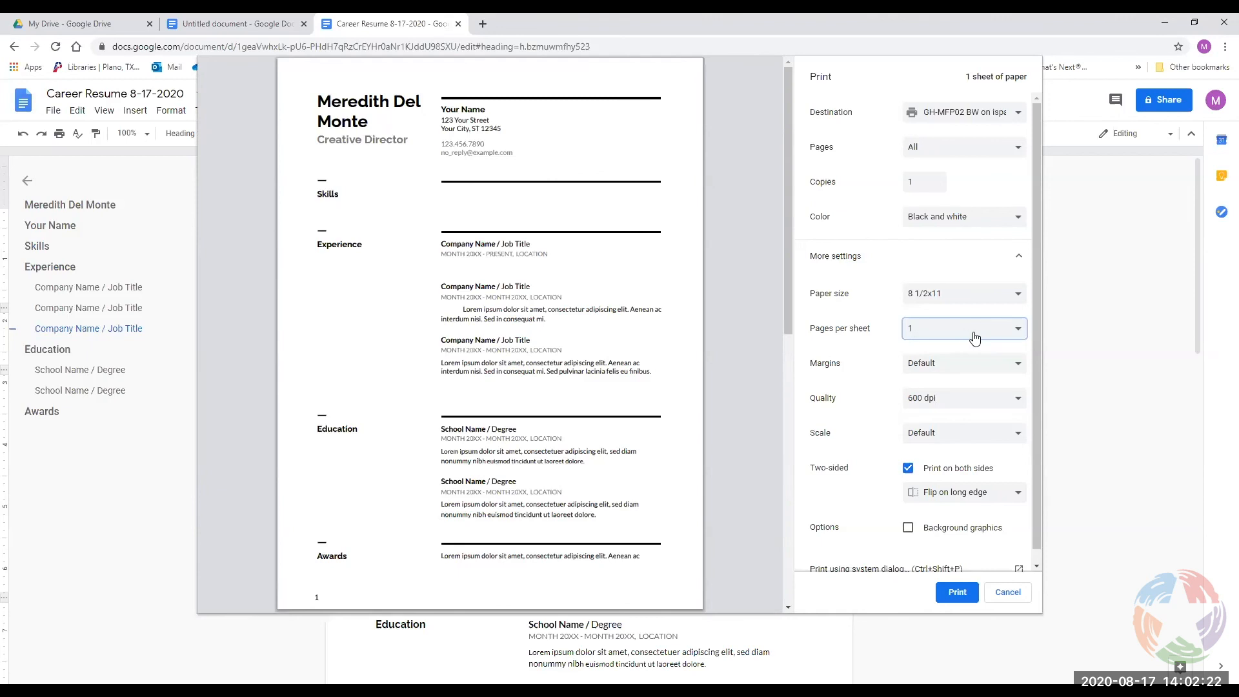
Print two-sided, flipping pages on the short edge.
left_click(910, 470)
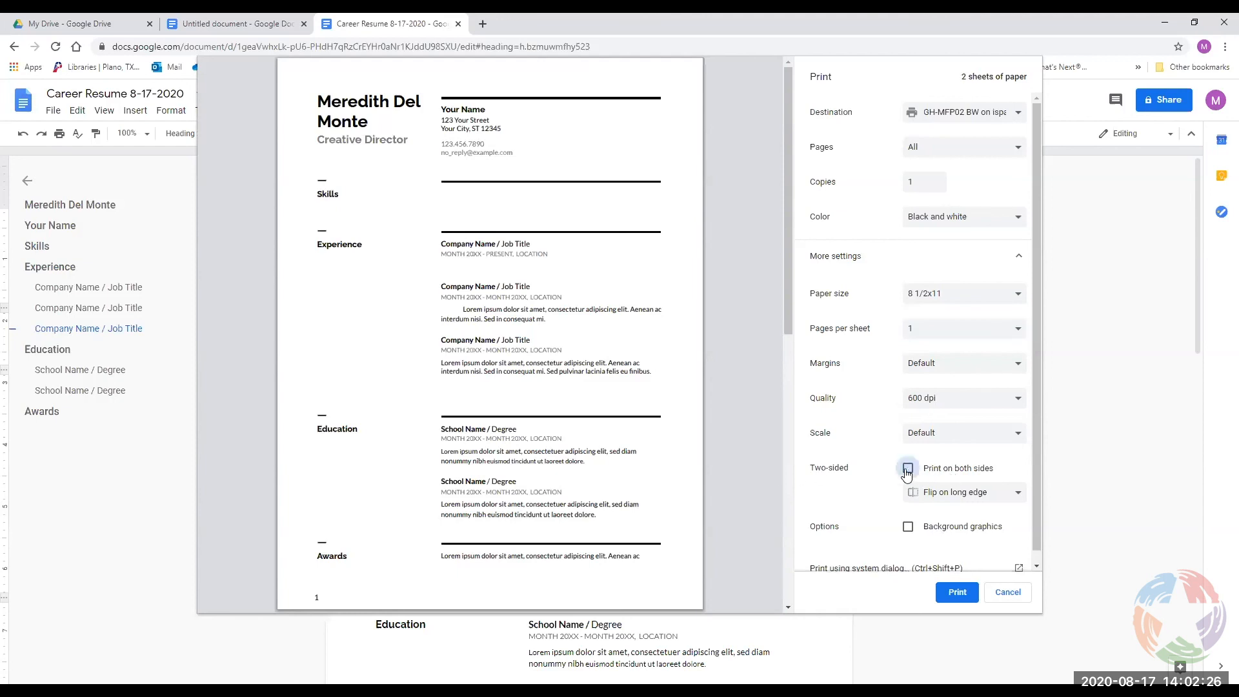
left_click(909, 469)
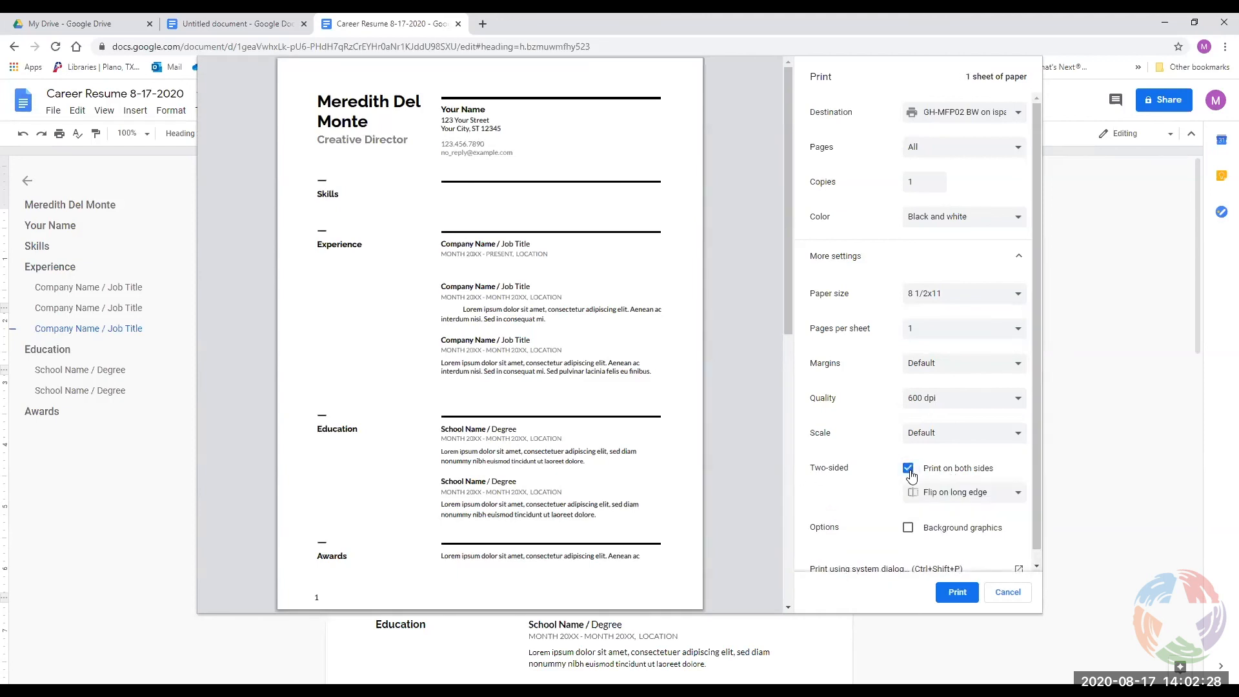
left_click(953, 495)
left_click(950, 516)
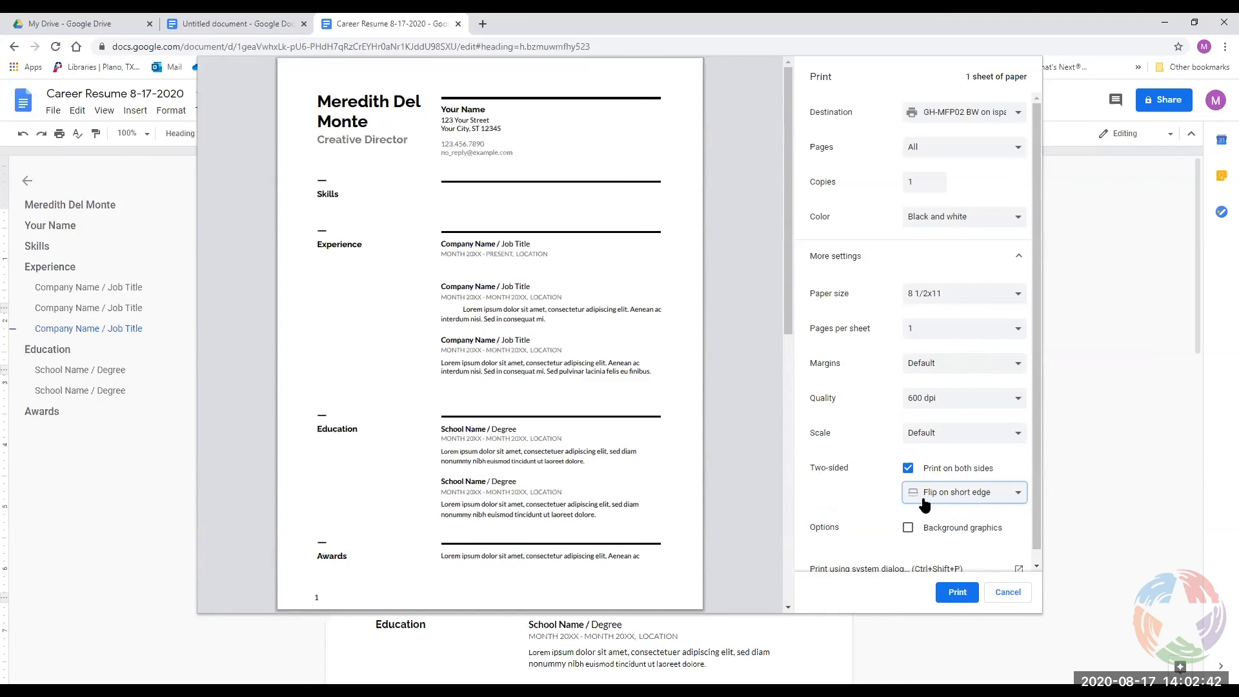
left_click(947, 500)
left_click(894, 496)
Raise print quality to 1,200 dpi and keep the default margins.
scroll(904, 534, "down", 1)
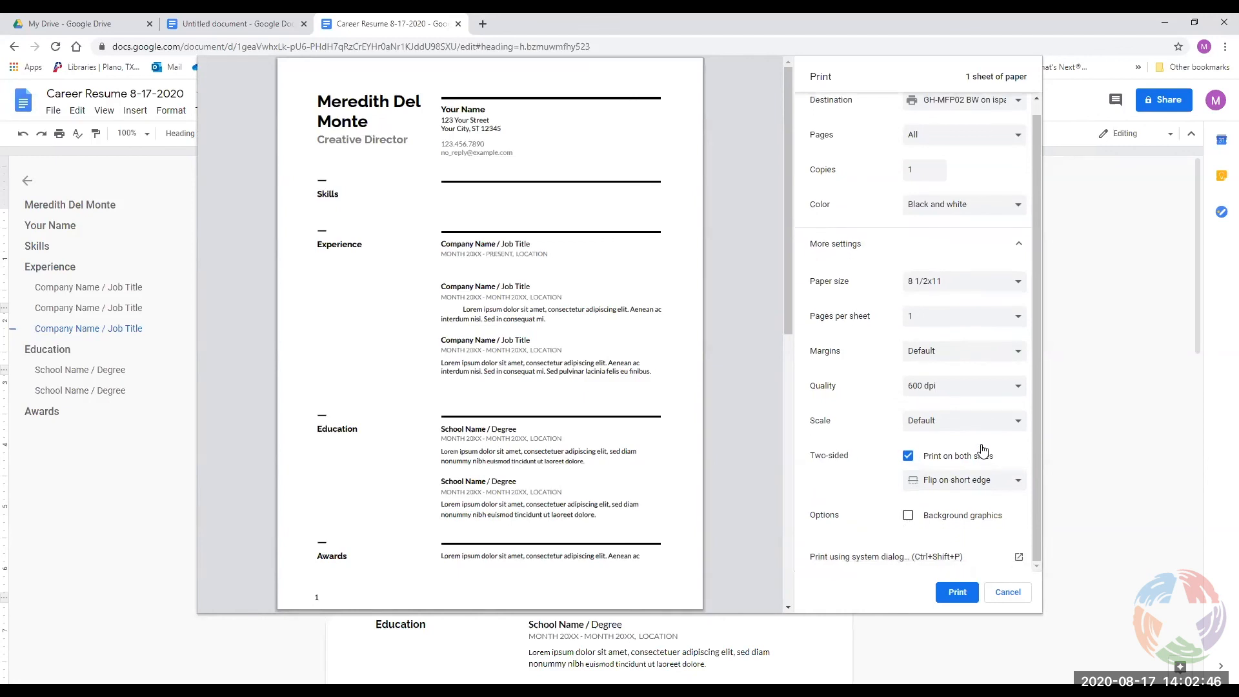
left_click(927, 394)
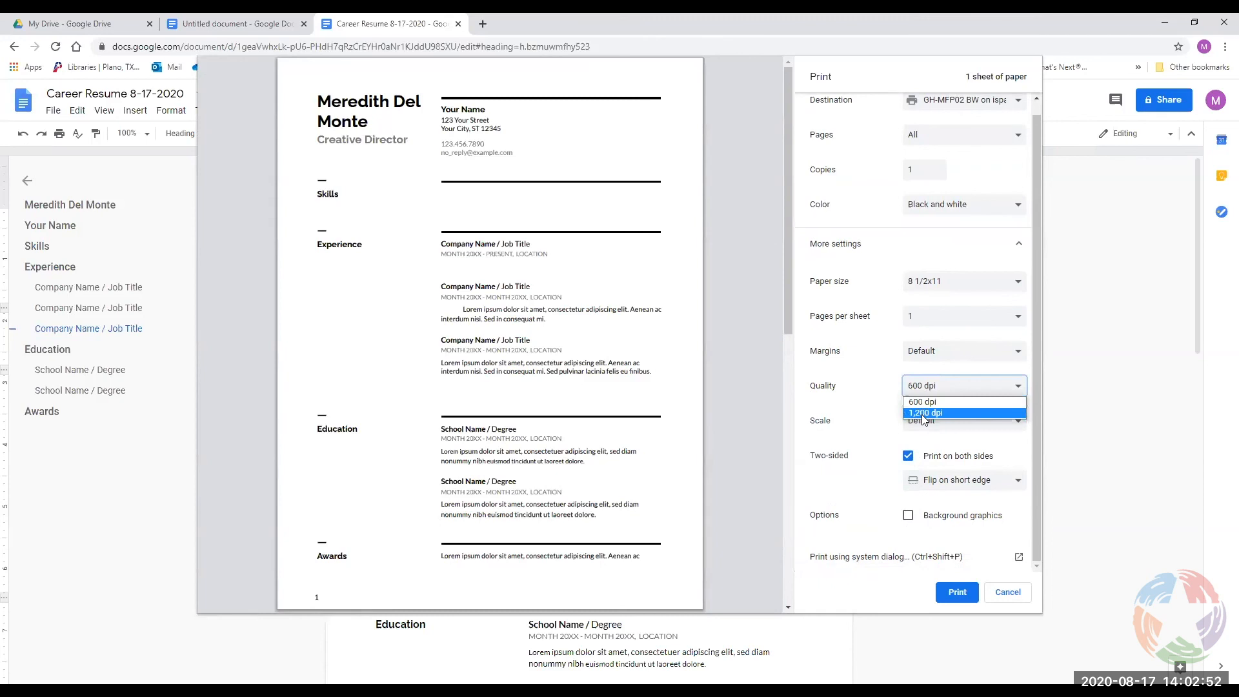
left_click(924, 416)
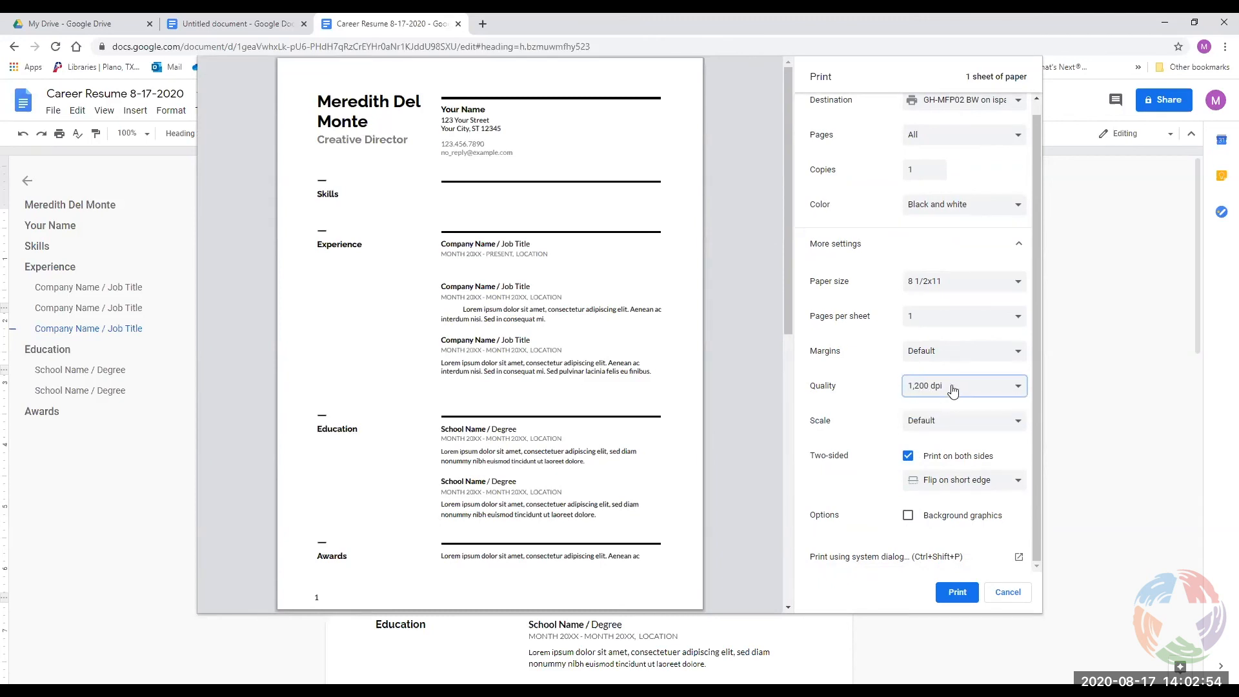
left_click(955, 353)
left_click(955, 353)
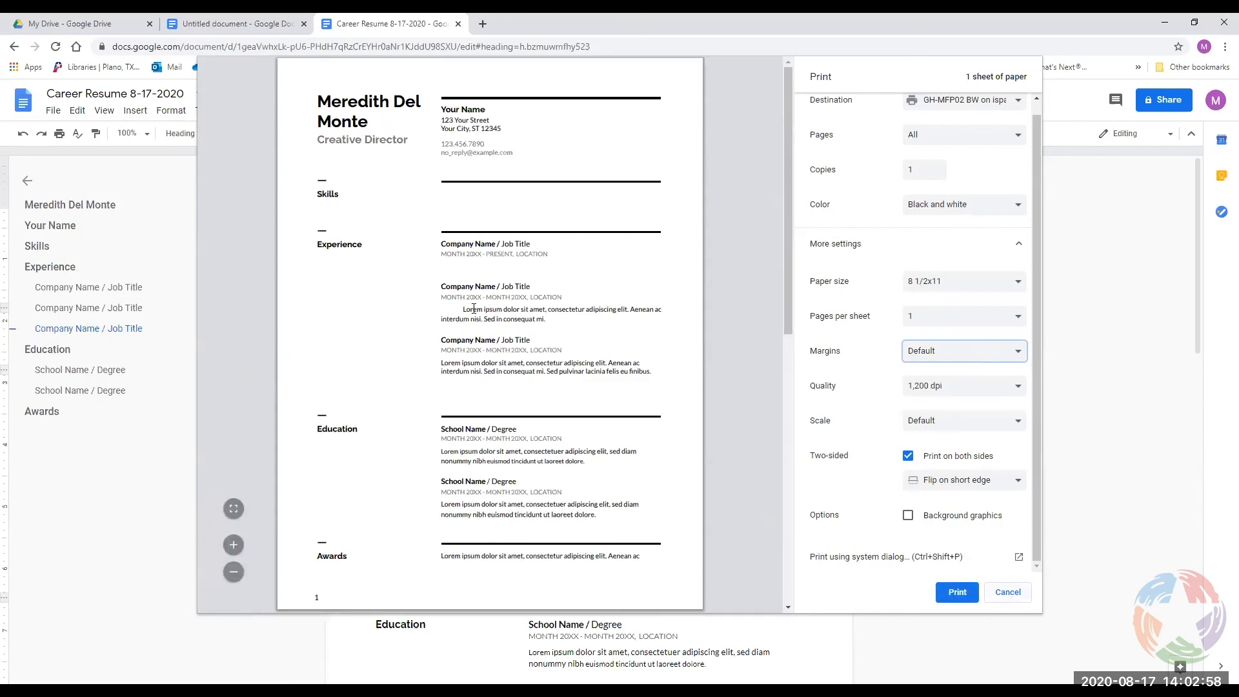
Cancel printing, reopen the print settings and review the Destination choices.
left_click(1004, 592)
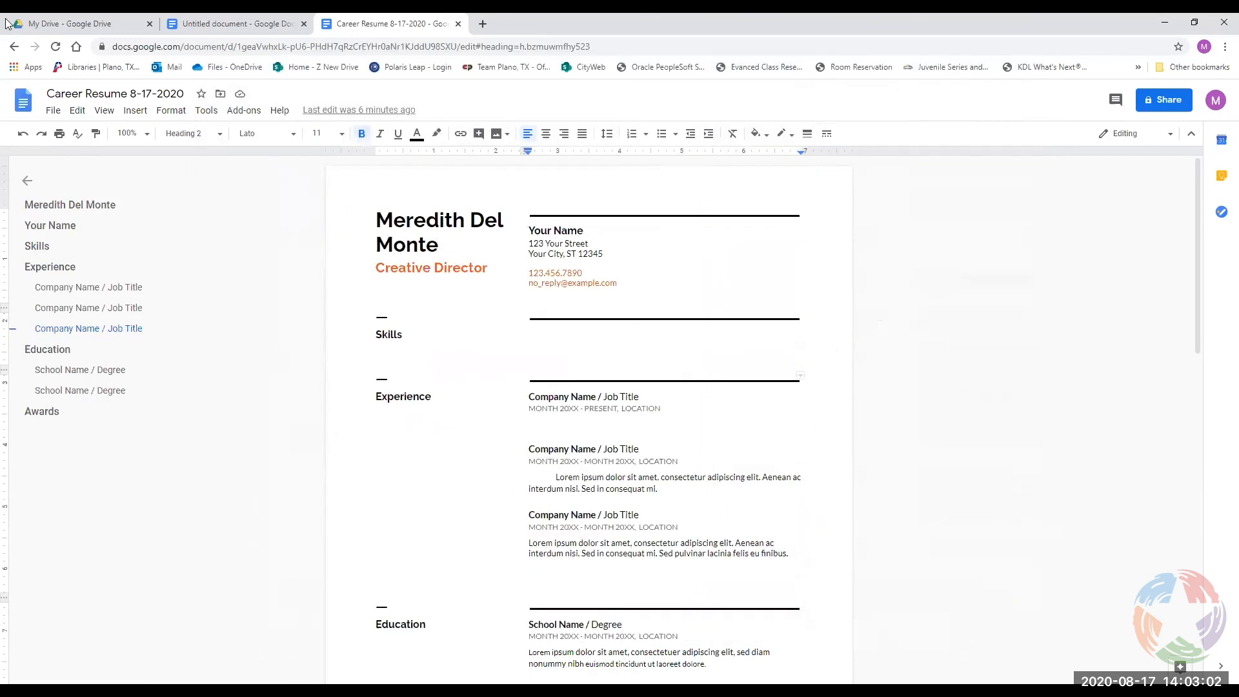
left_click(52, 110)
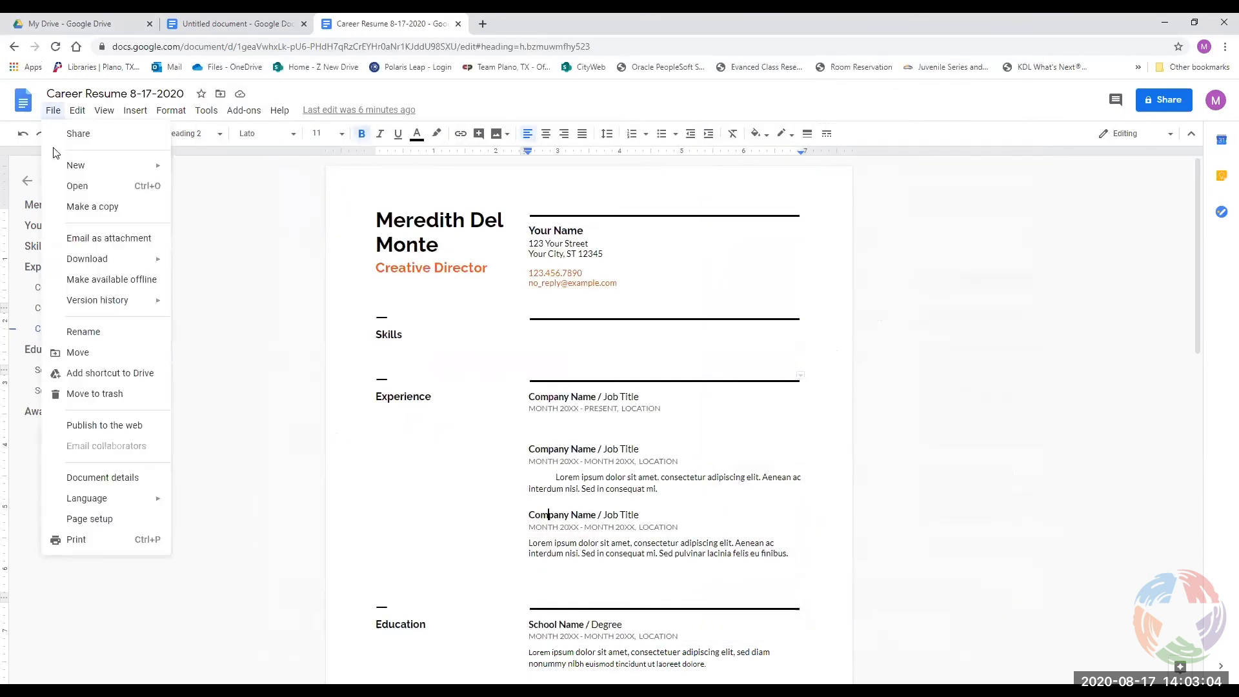
left_click(85, 540)
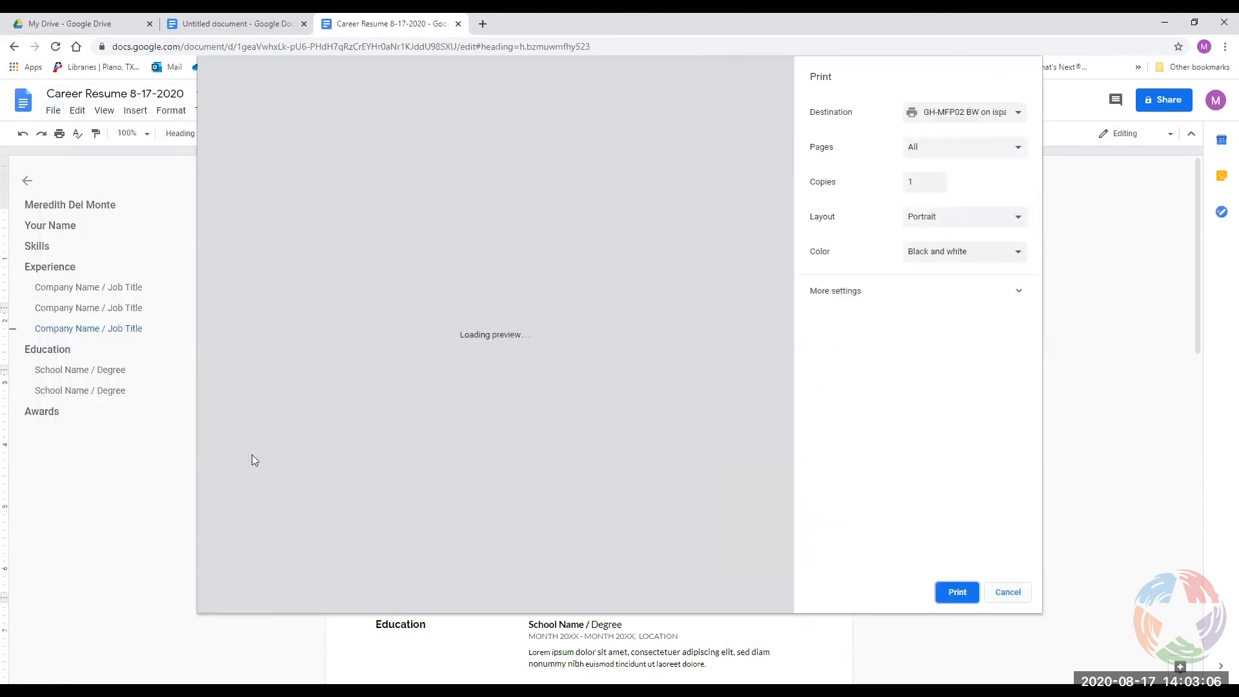
left_click(978, 116)
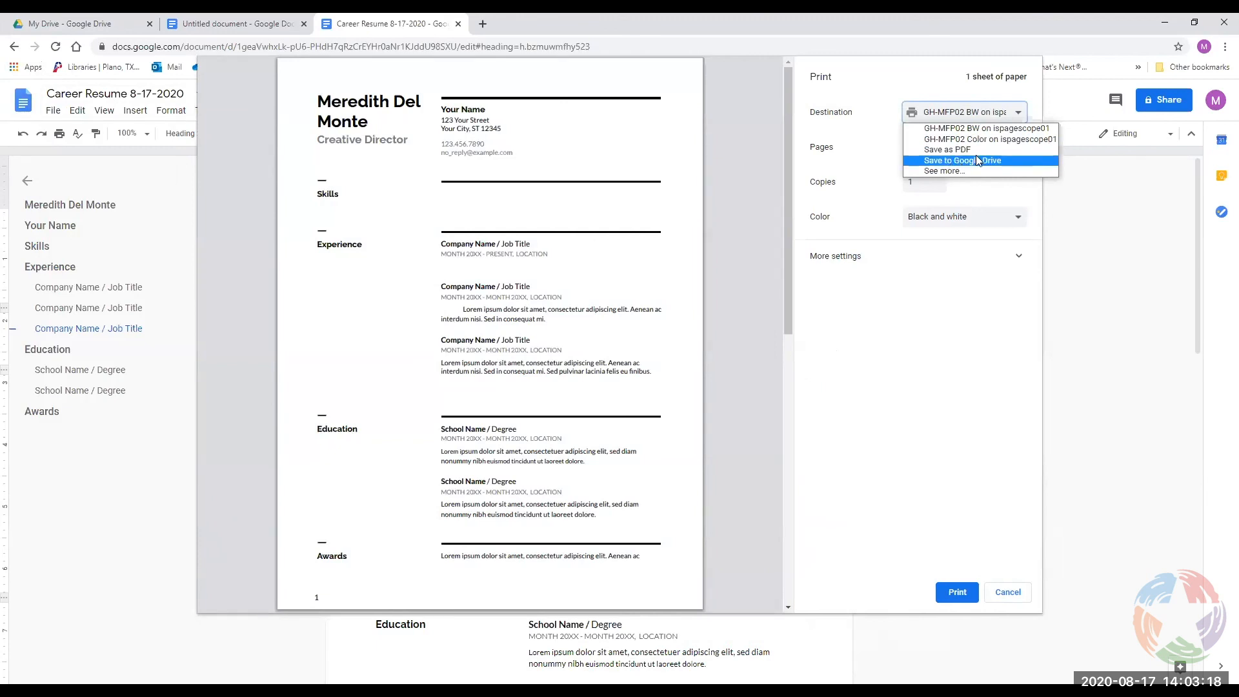
left_click(1008, 592)
Cancel printing again and show the File > Download format list.
left_click(1008, 591)
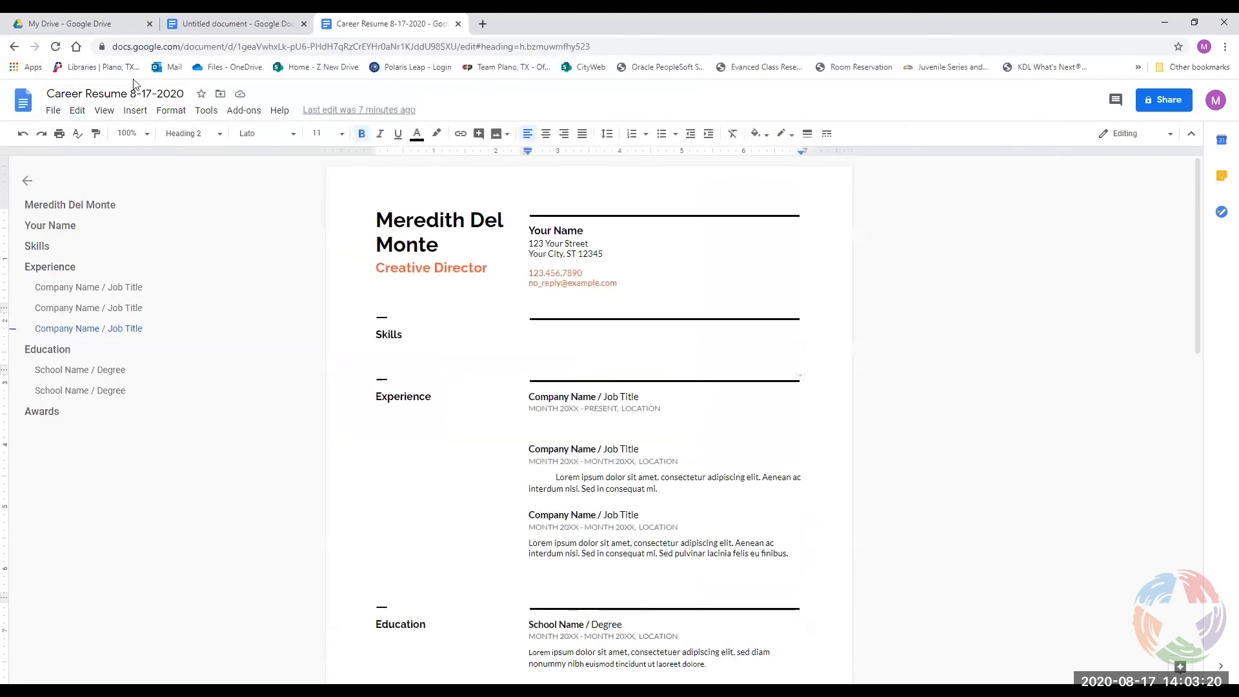
left_click(54, 113)
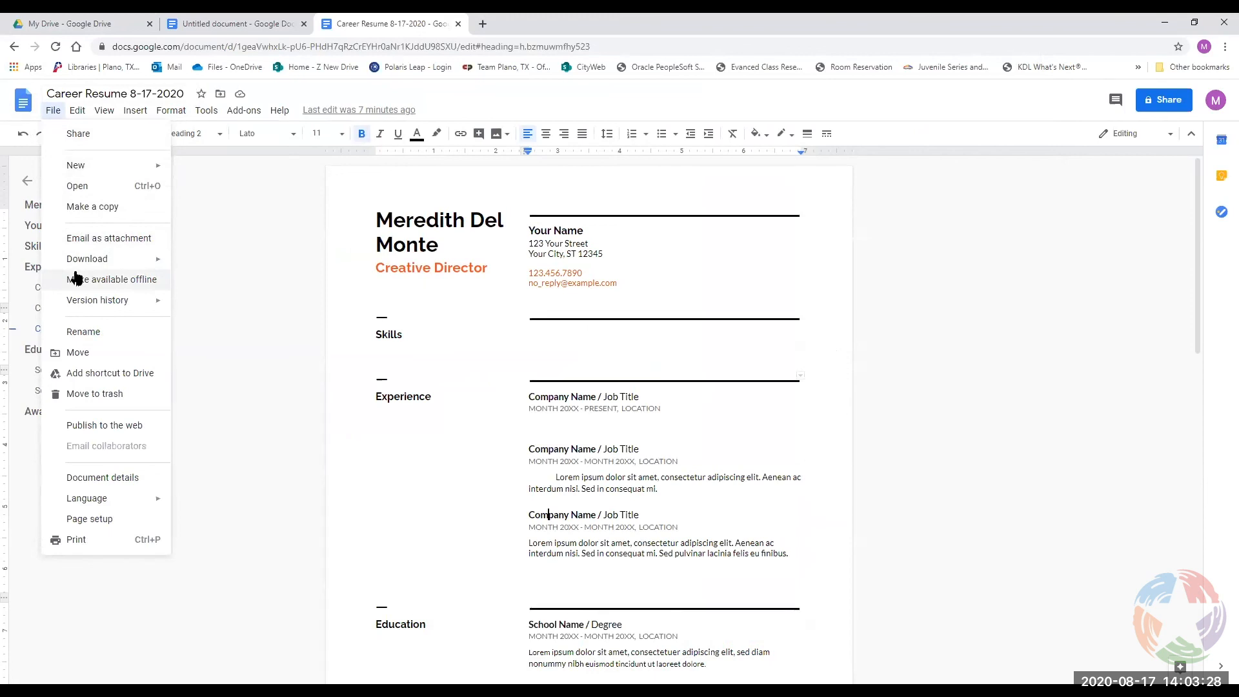
mouse_move(78, 269)
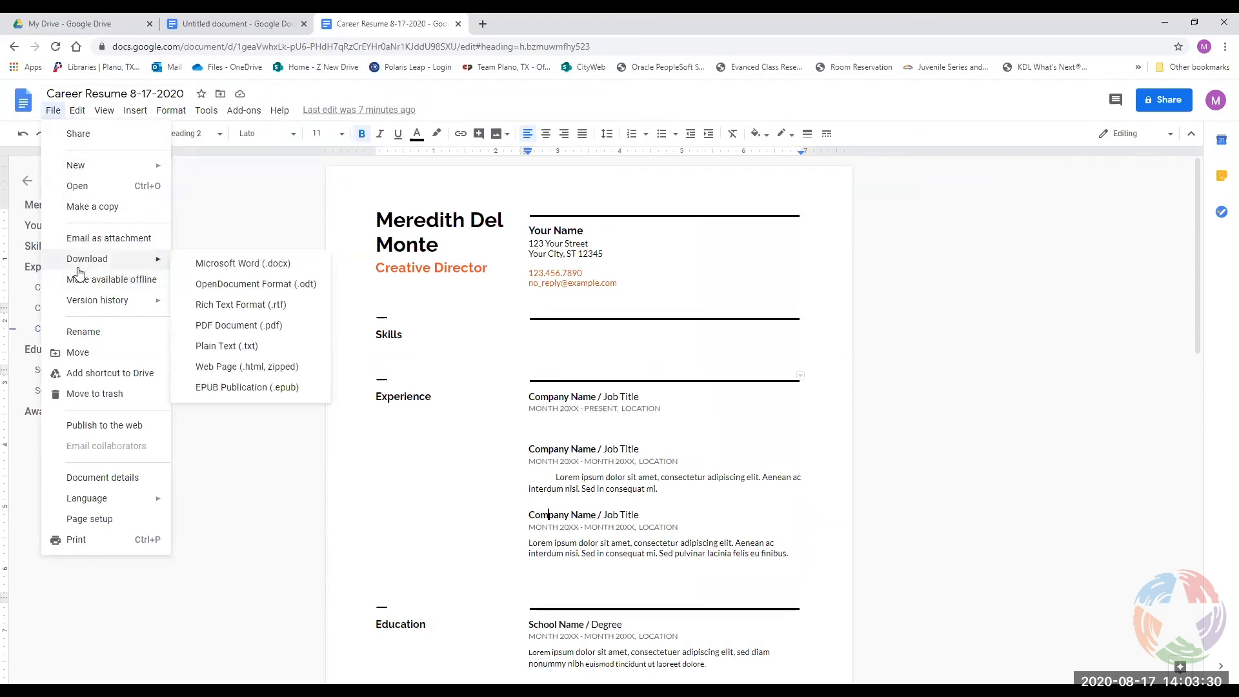
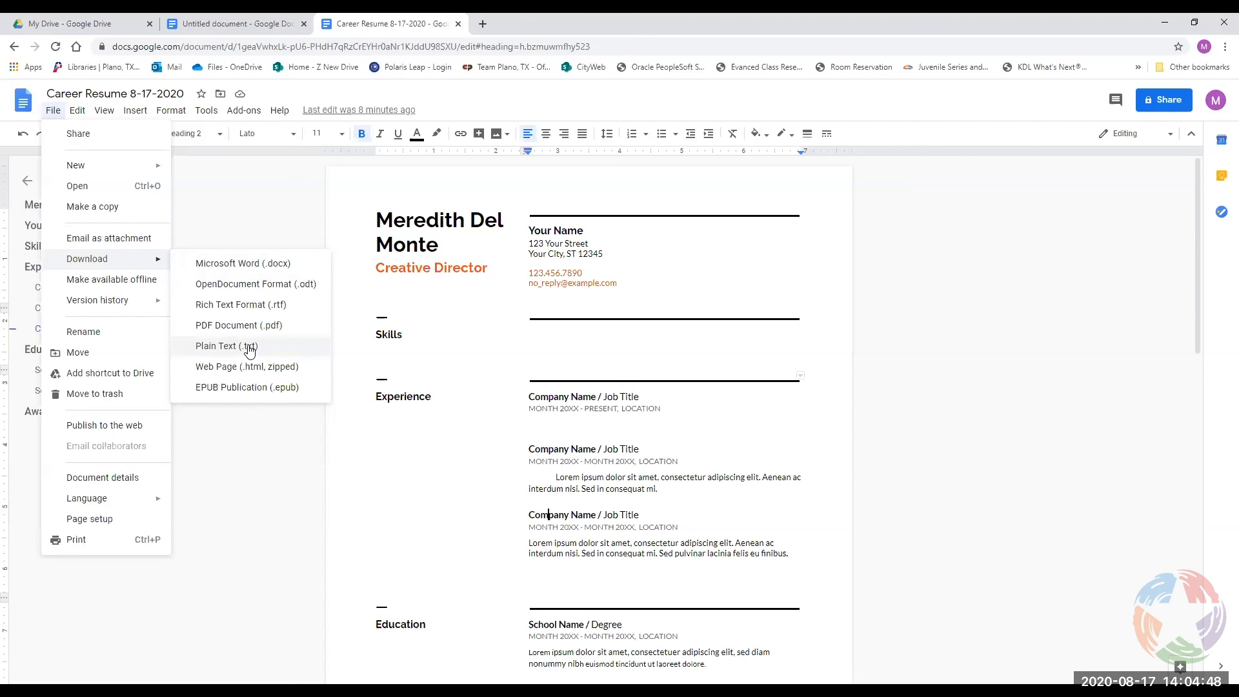
Open the Email as attachment form for the Career Resume 8-17-2020 document.
left_click(116, 240)
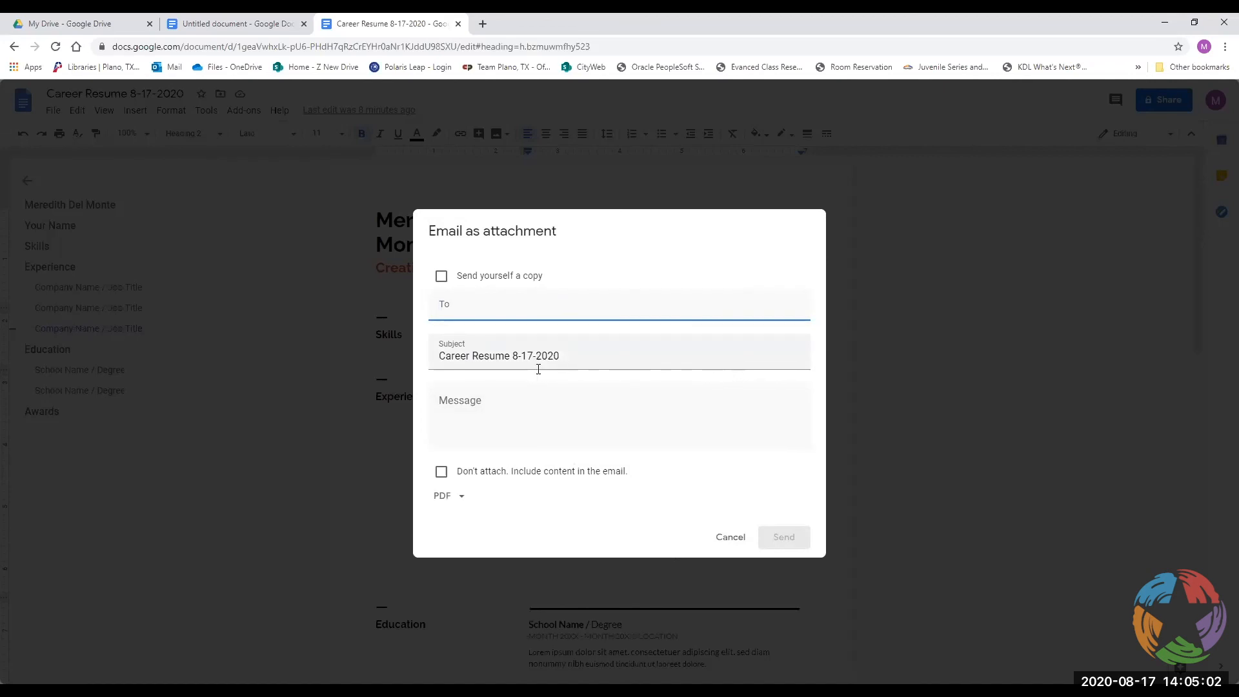
Try the To suggestions, Message box, PDF format list and Don't attach option, then cancel without sending.
left_click(448, 309)
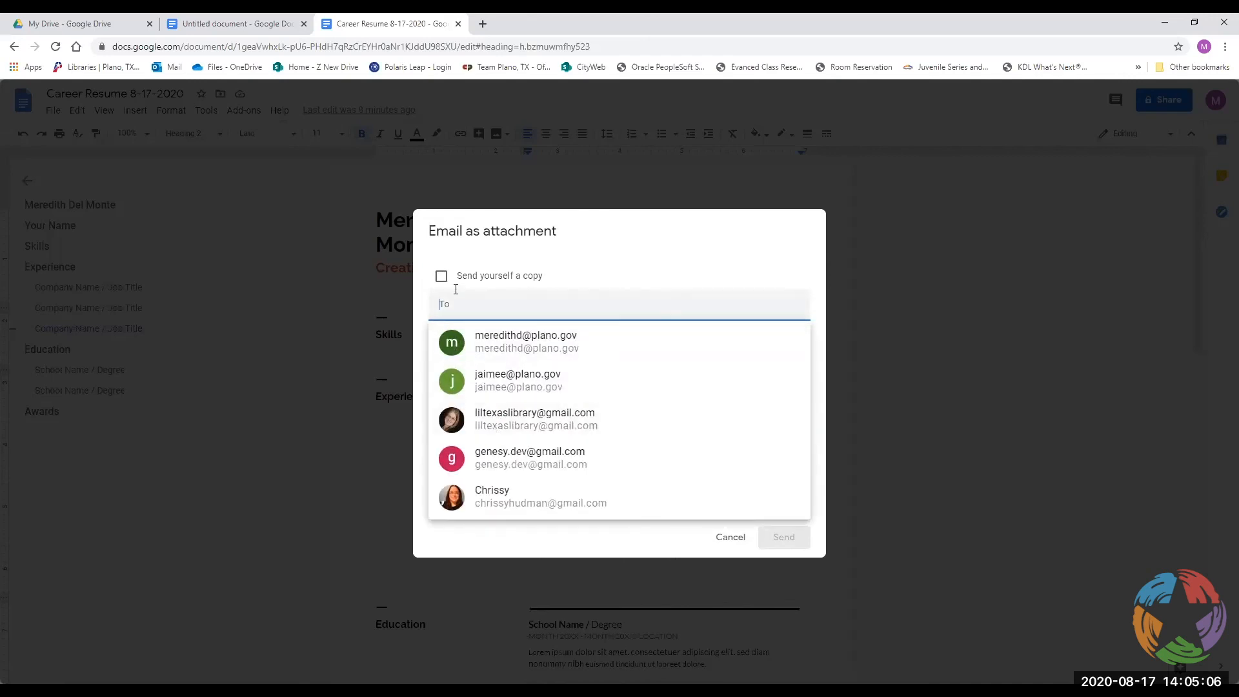
left_click(508, 298)
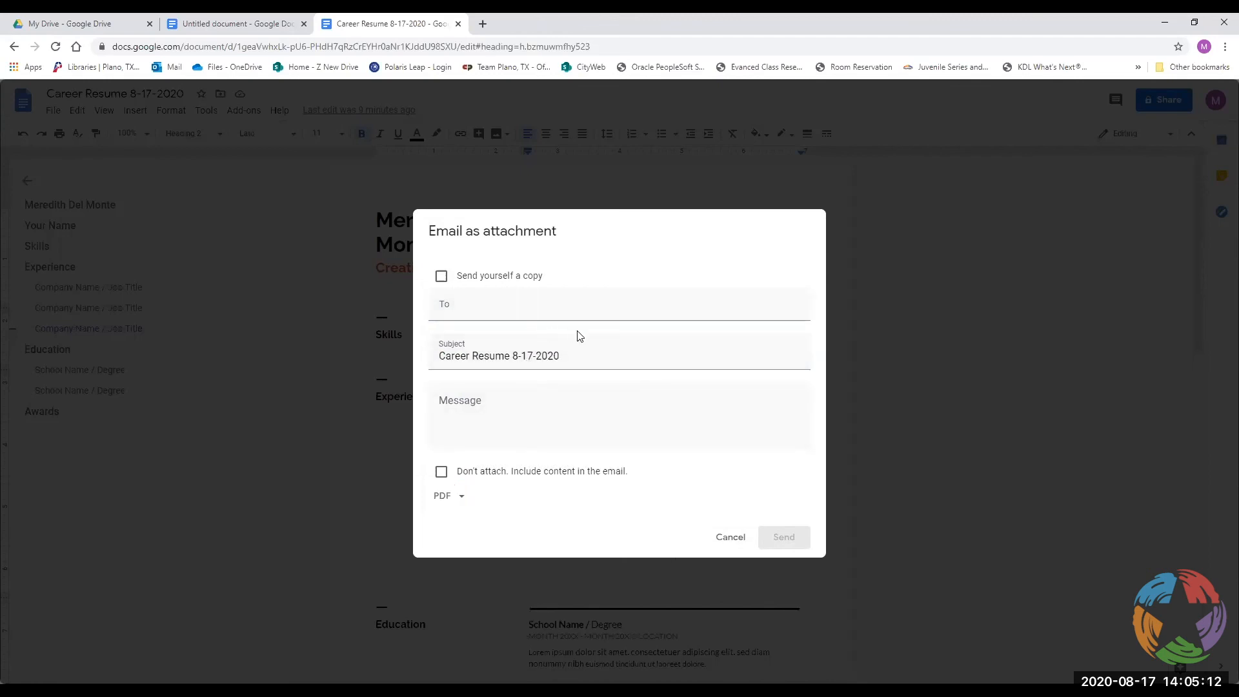
left_click(495, 406)
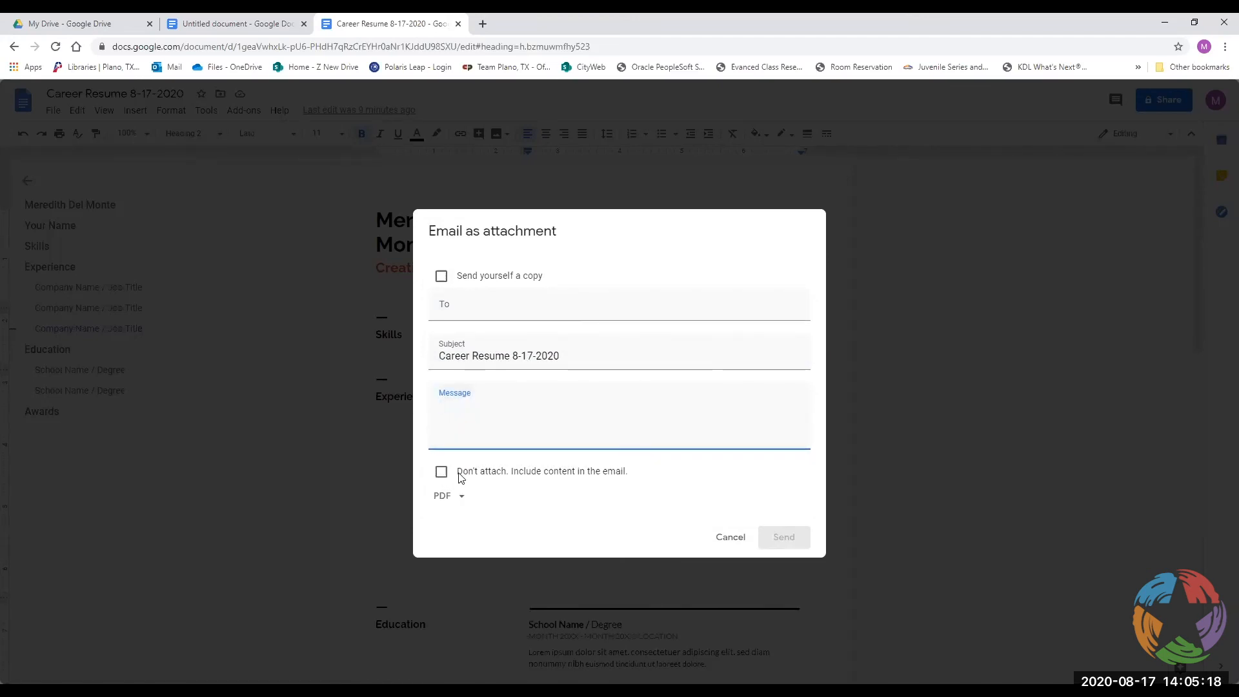
left_click(456, 498)
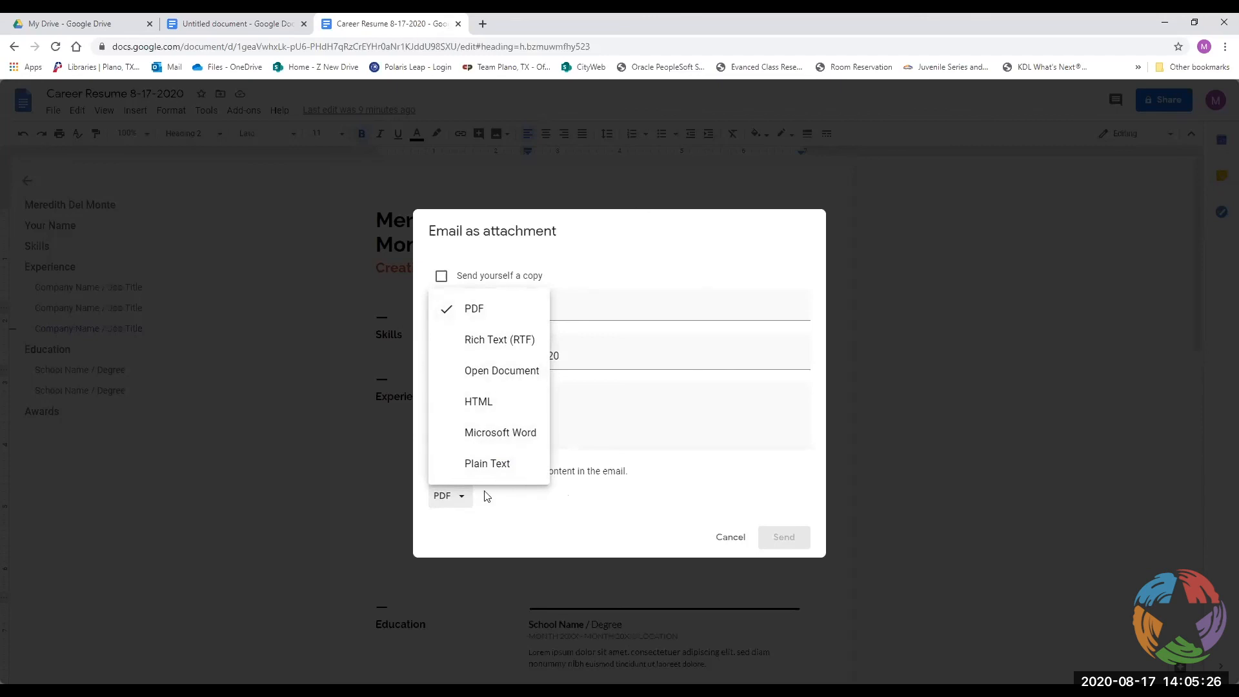
left_click(460, 504)
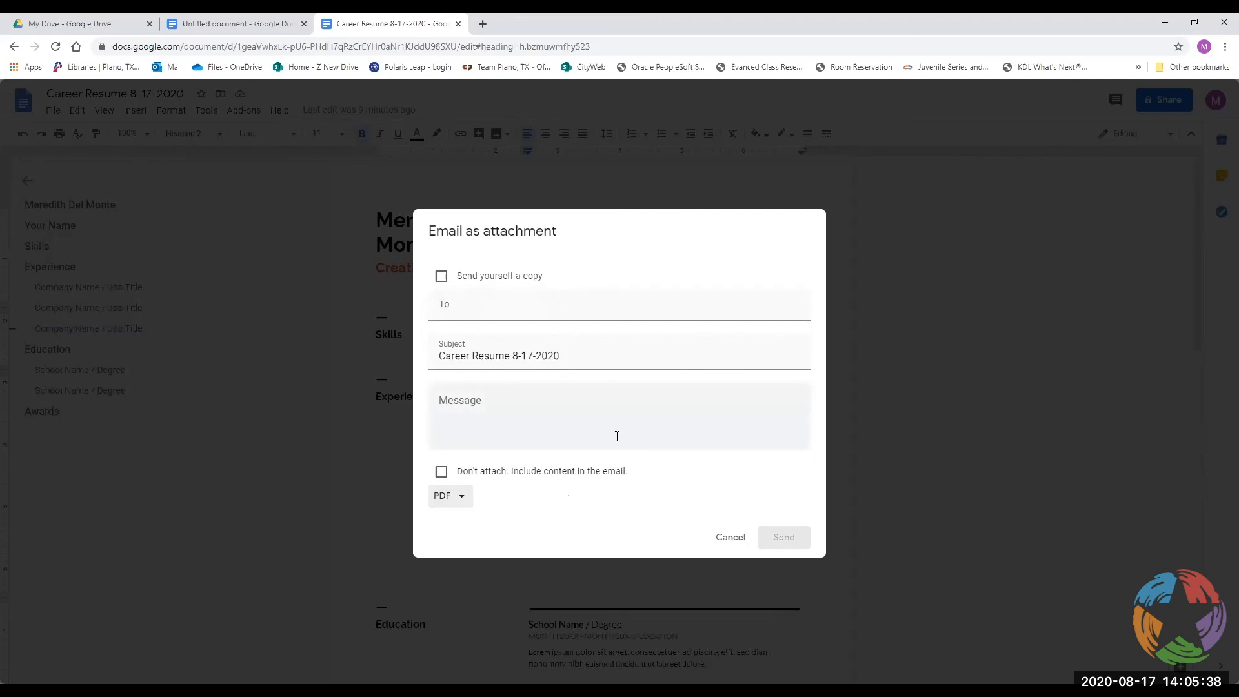
left_click(443, 472)
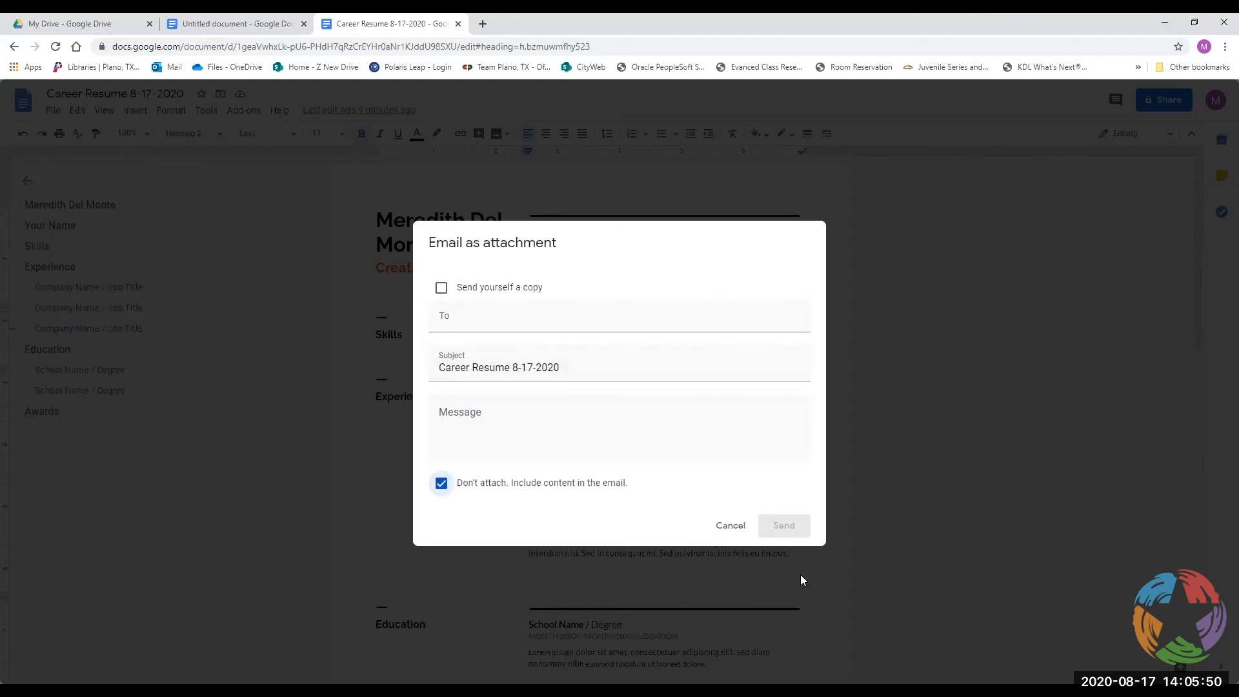
left_click(729, 528)
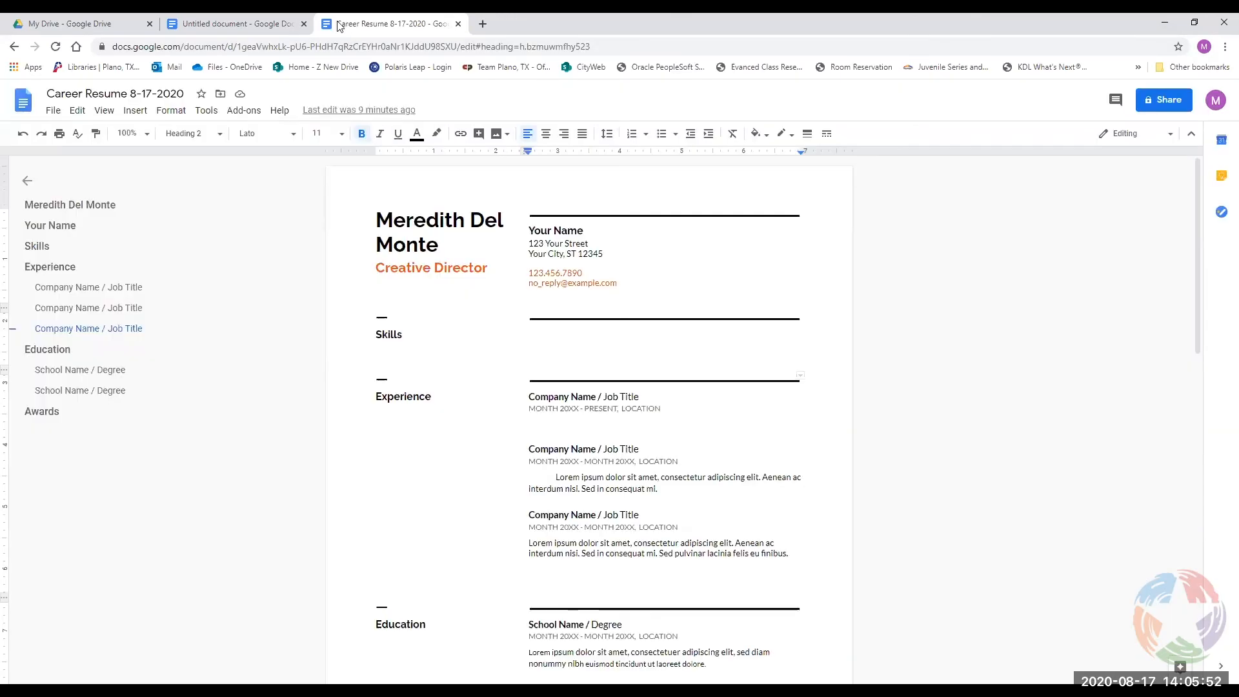
Open Gmail in a new tab and open the earlier Resume email.
left_click(483, 24)
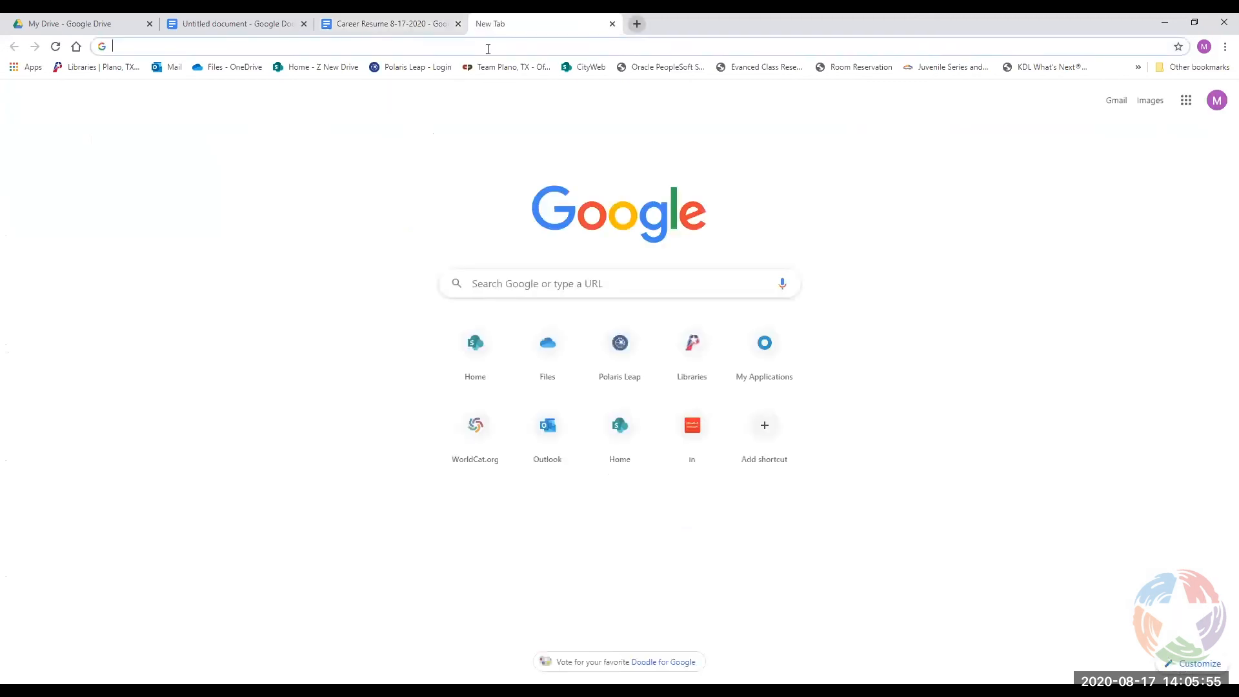
left_click(1109, 105)
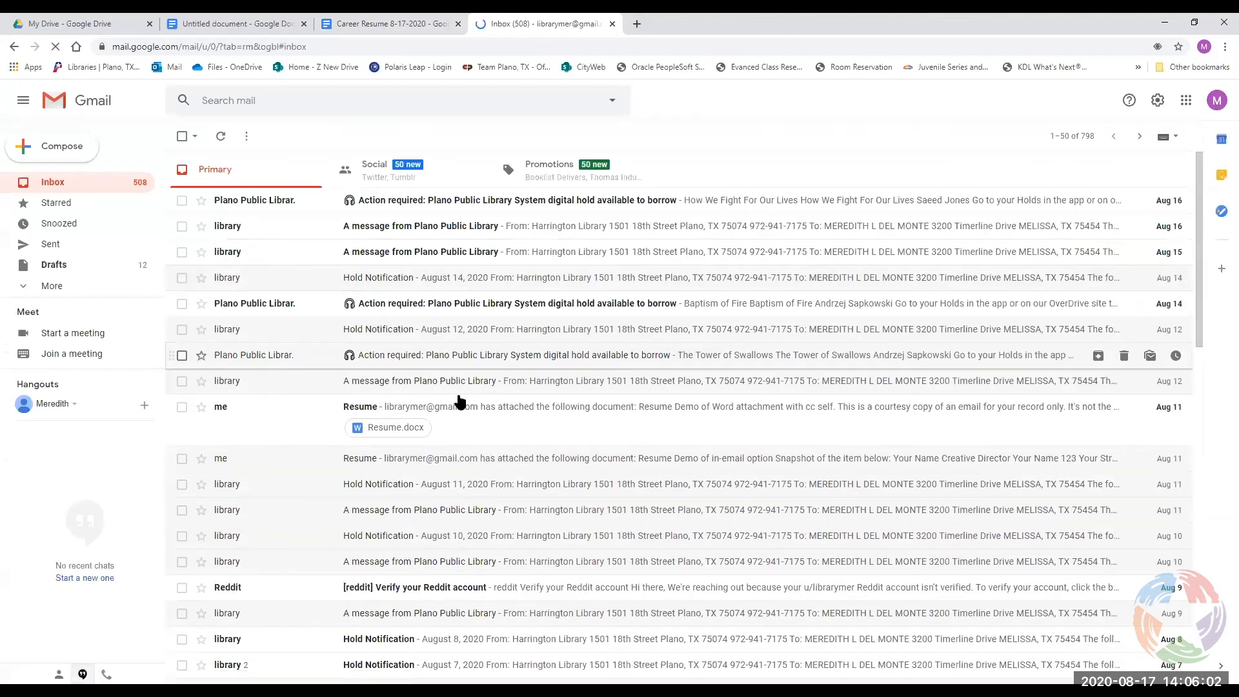
left_click(453, 460)
Scroll through the inline resume snapshot, then return to the Career Resume document tab.
scroll(661, 428, "down", 3)
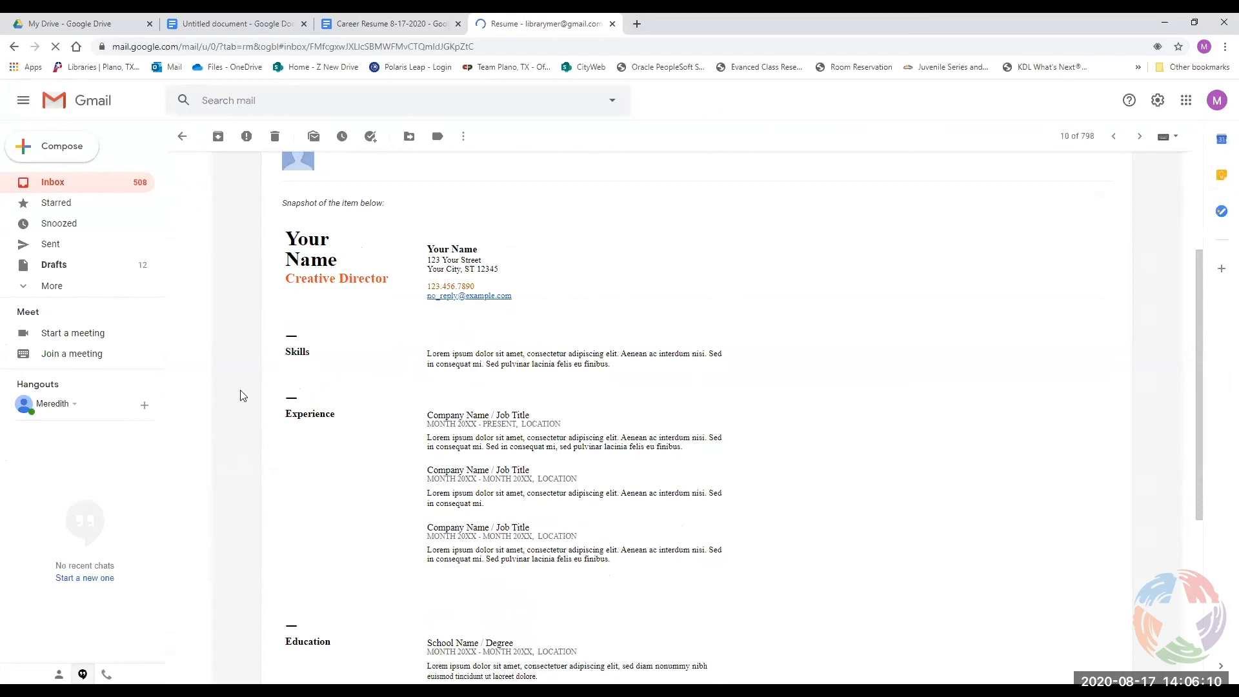
scroll(816, 337, "down", 4)
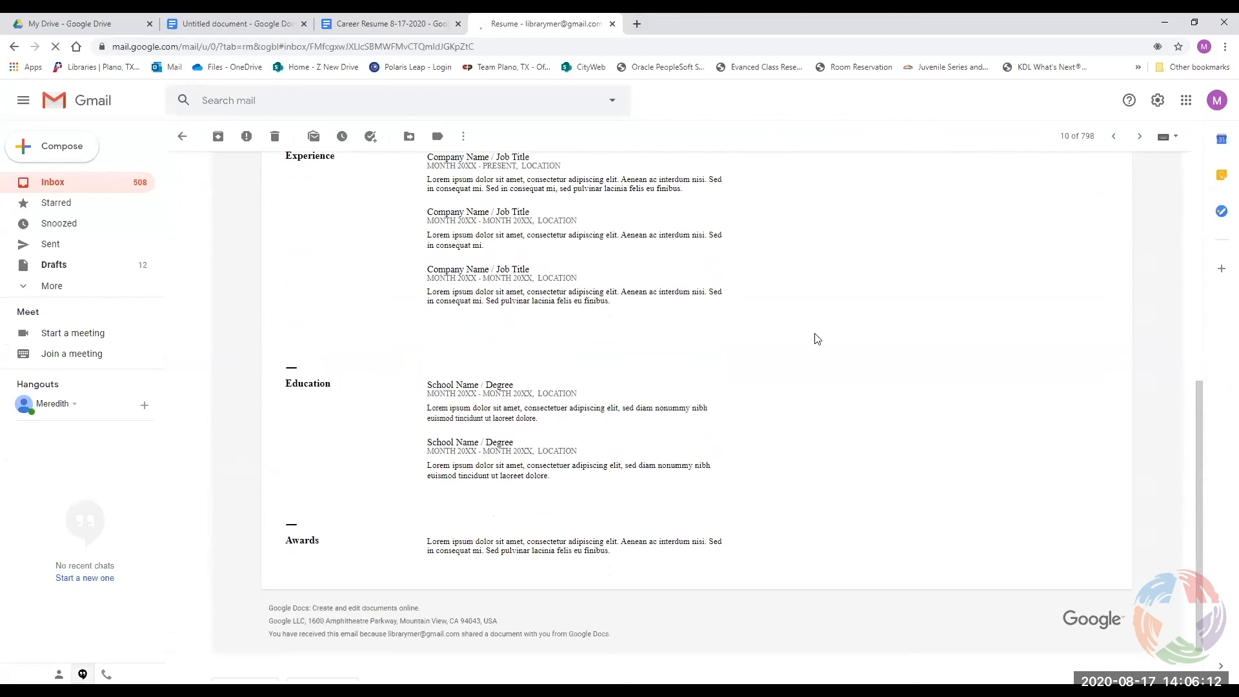
scroll(419, 271, "up", 4)
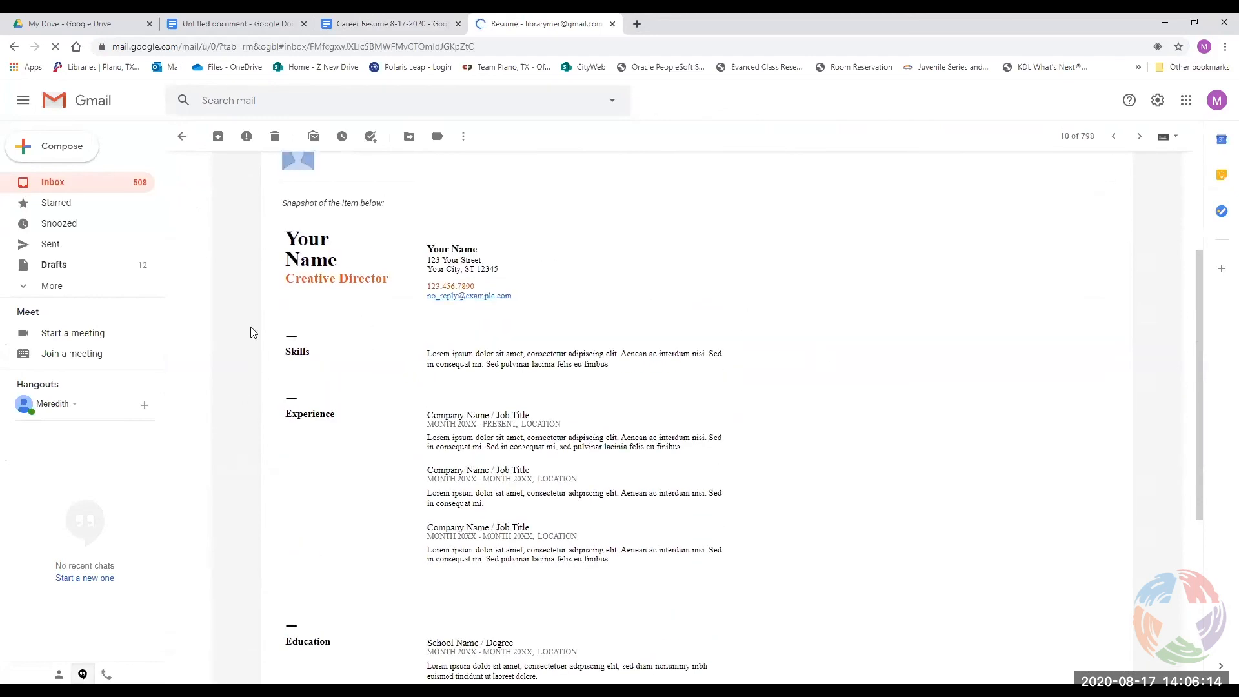
scroll(413, 529, "down", 1)
scroll(480, 493, "down", 3)
scroll(587, 238, "up", 5)
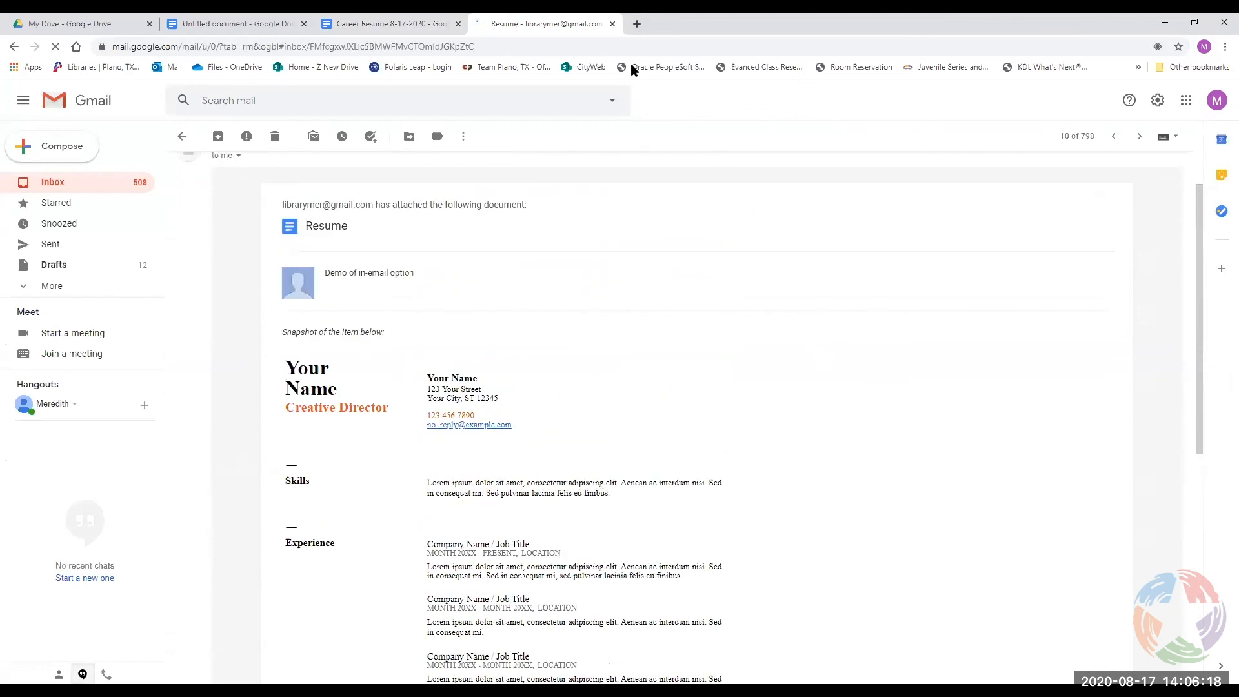
left_click(346, 23)
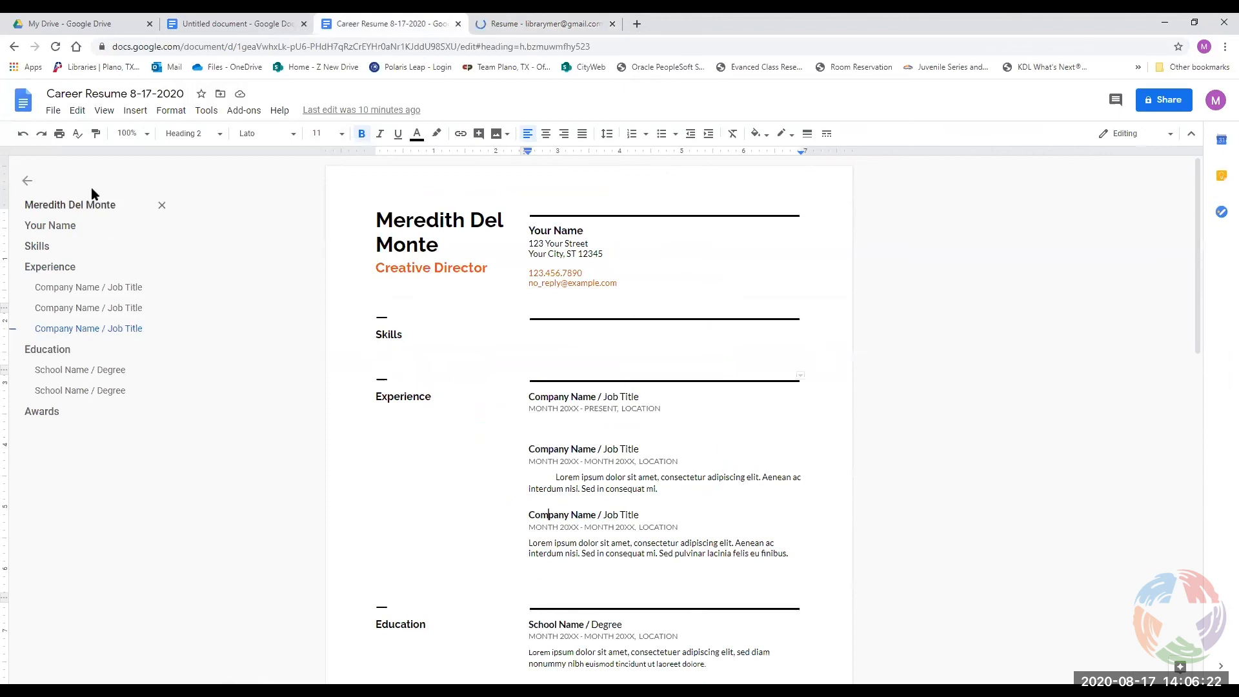
Glance at the File menu without choosing anything, then open the resume's Share dialog.
left_click(57, 112)
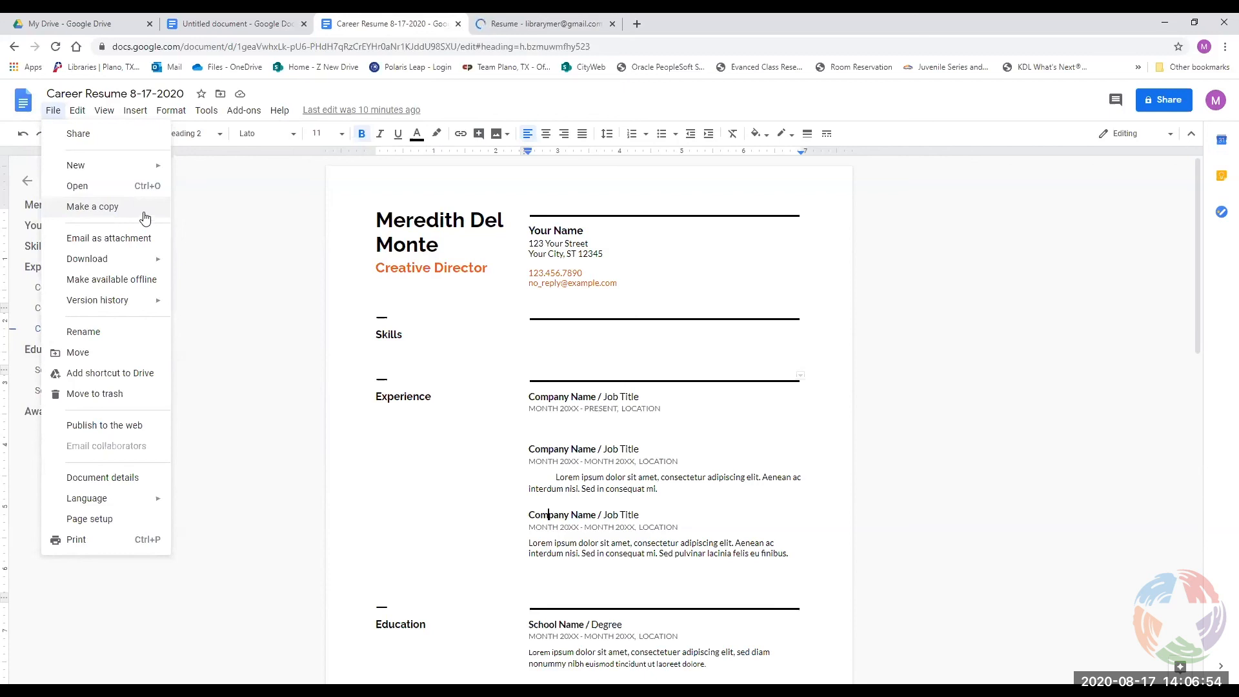
left_click(1169, 104)
left_click(1168, 103)
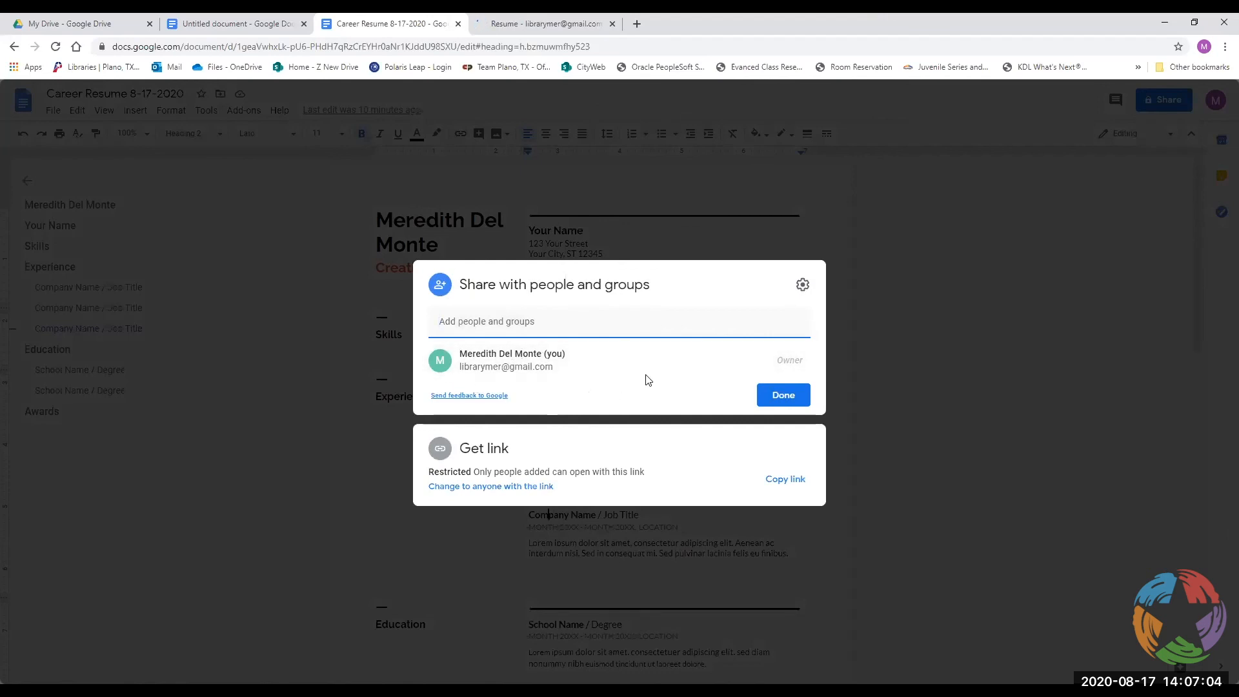
left_click(531, 354)
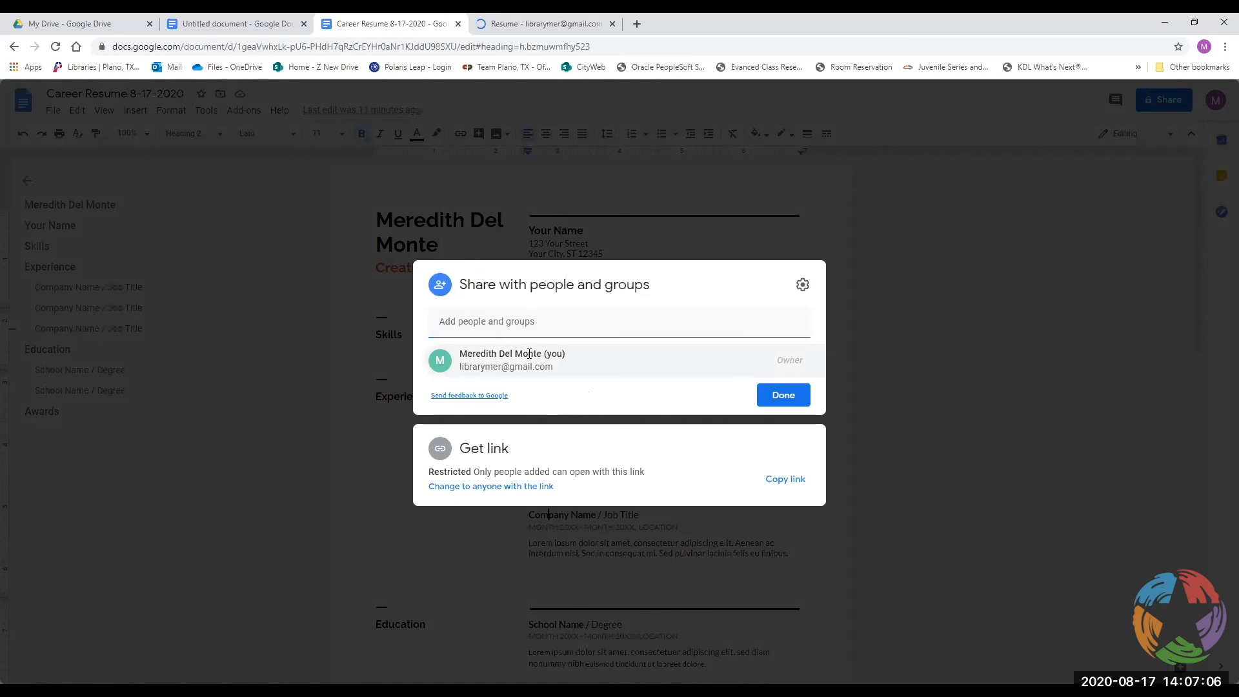
left_click(802, 285)
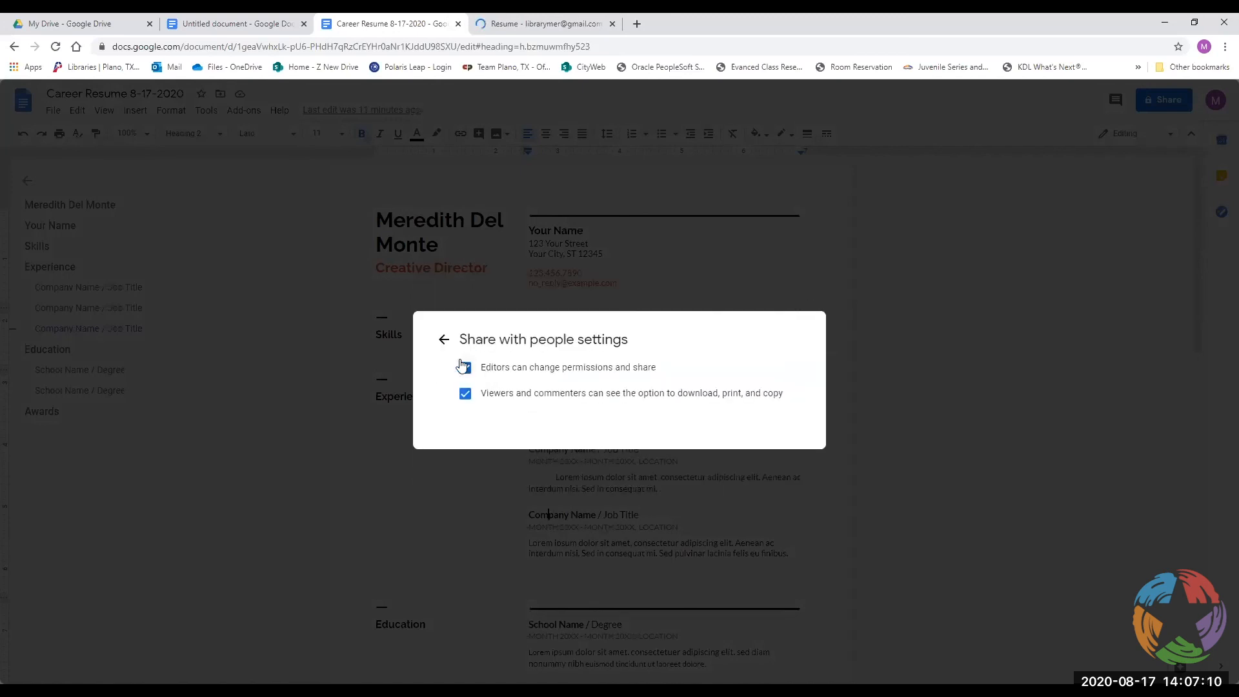
left_click(445, 340)
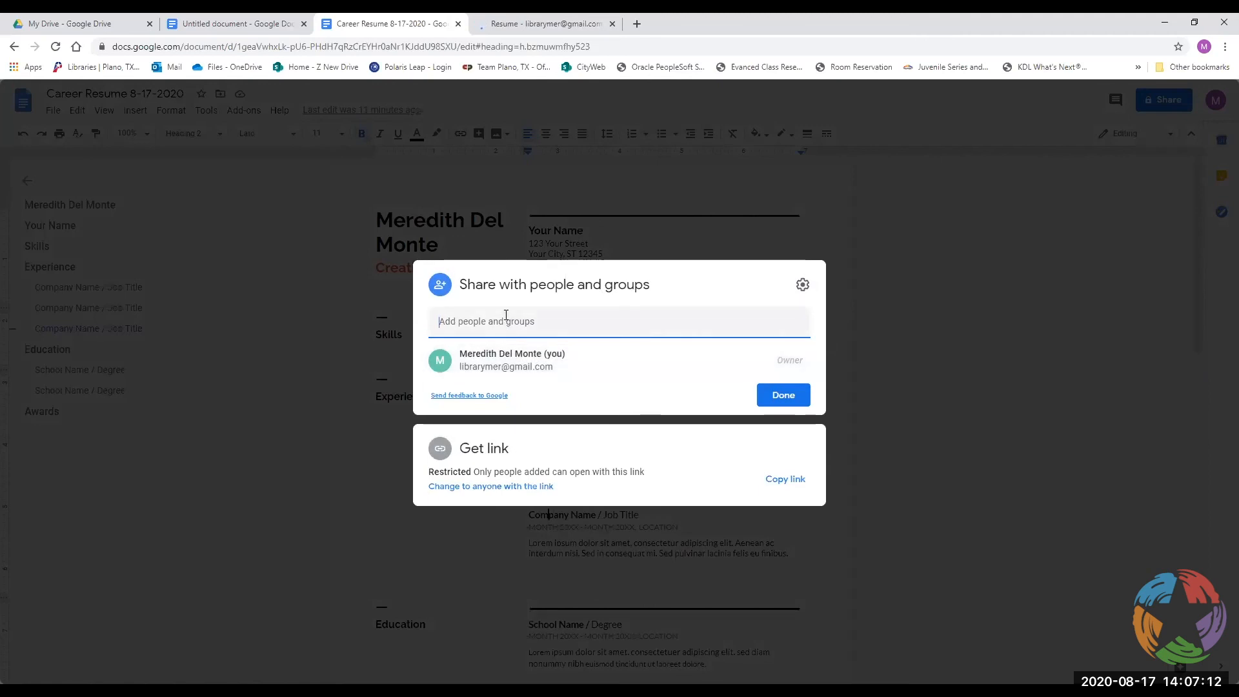
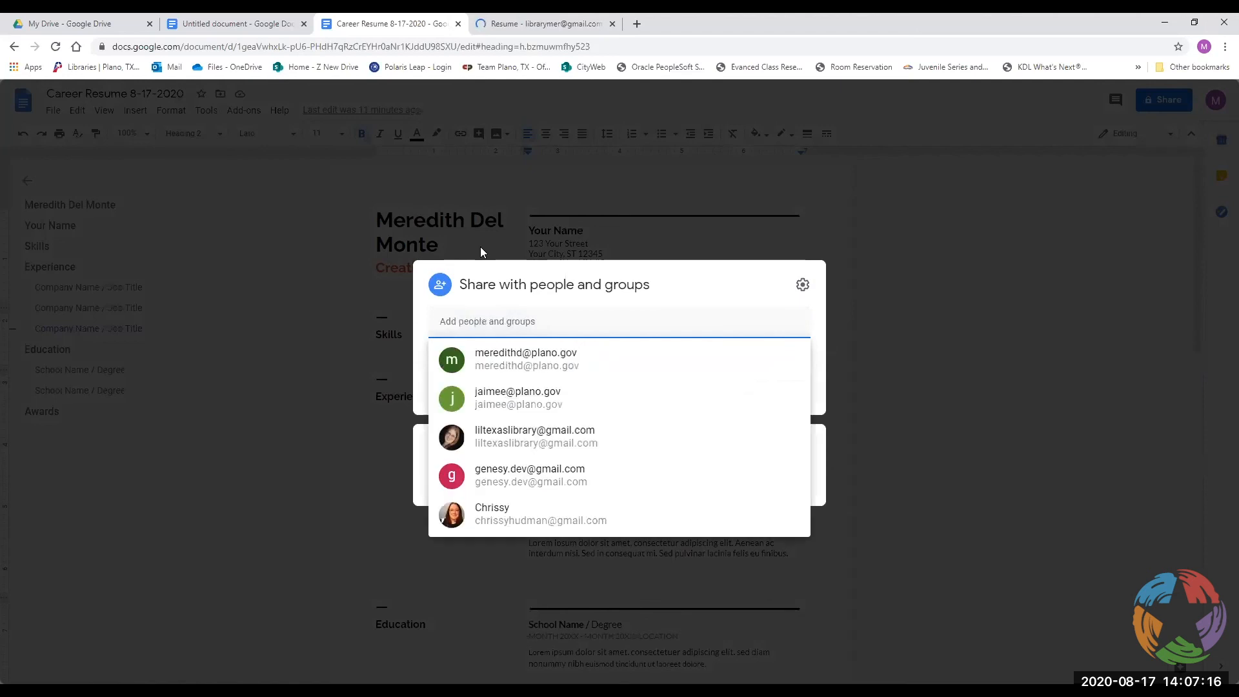
left_click(504, 408)
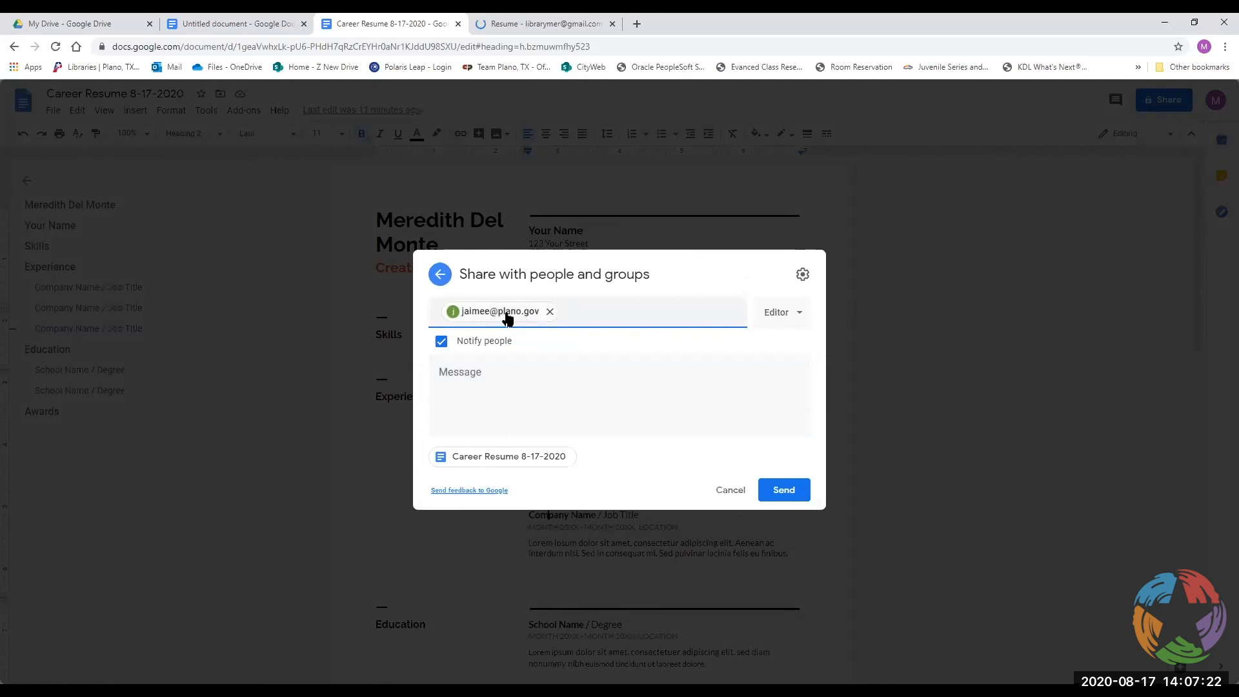
mouse_move(526, 319)
left_click(797, 327)
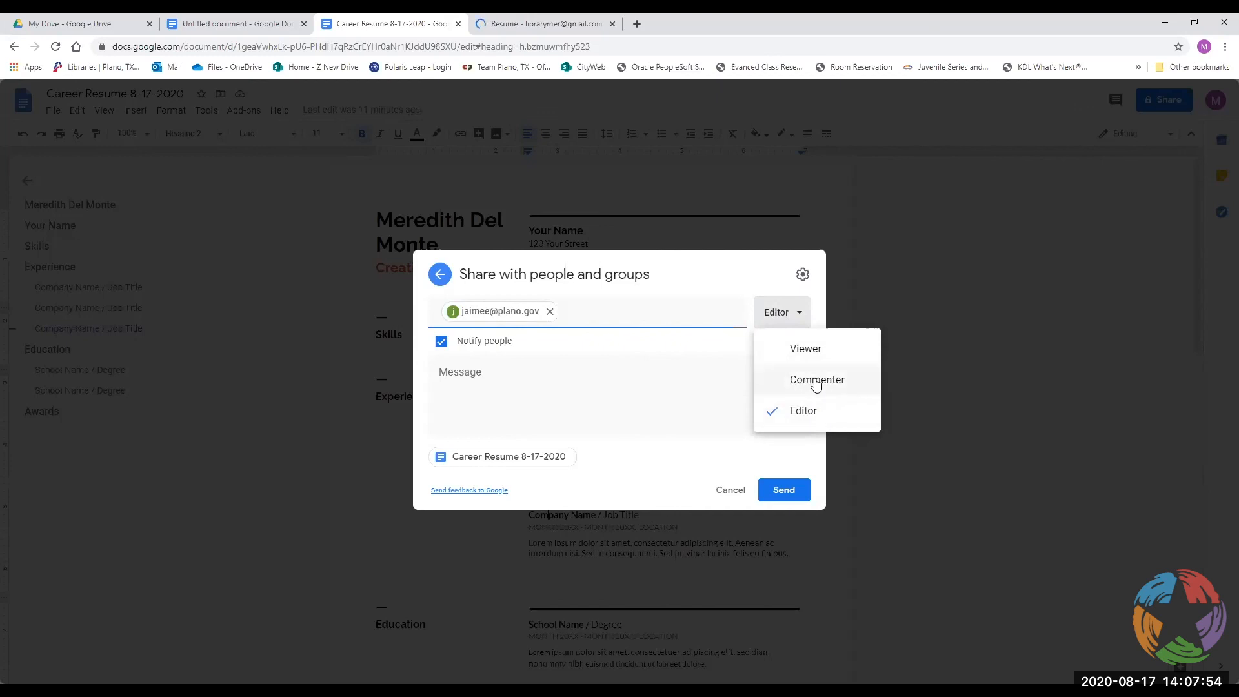
left_click(801, 349)
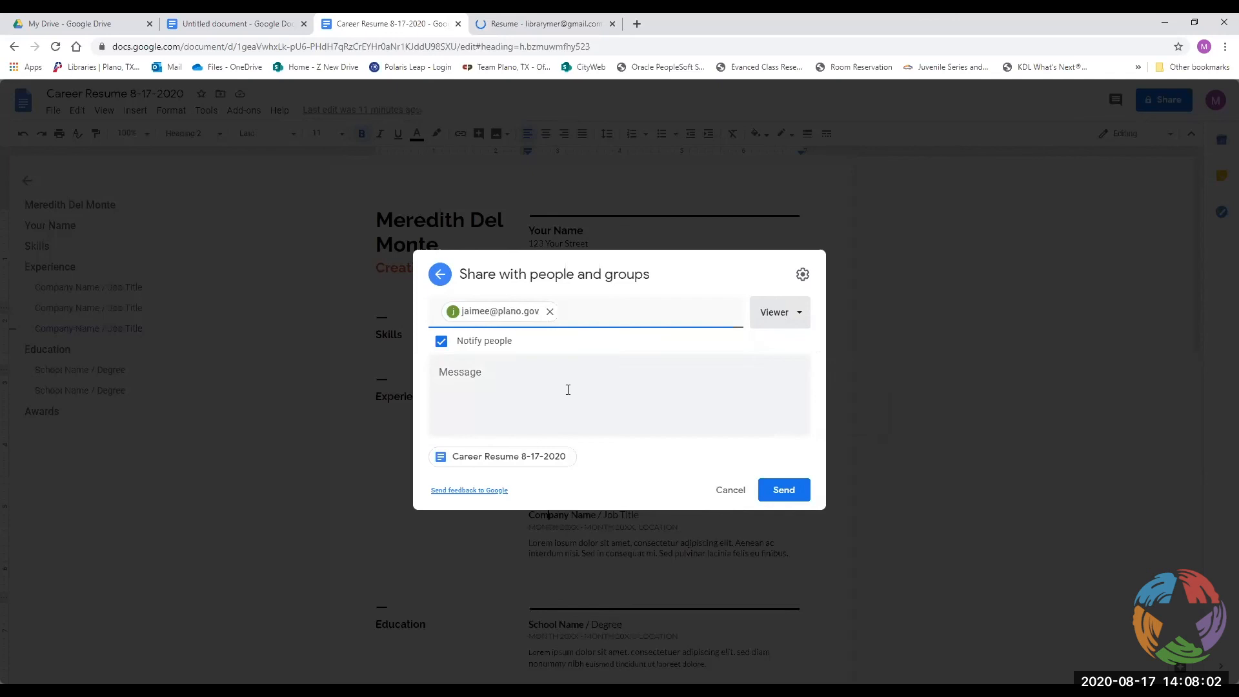
left_click(727, 491)
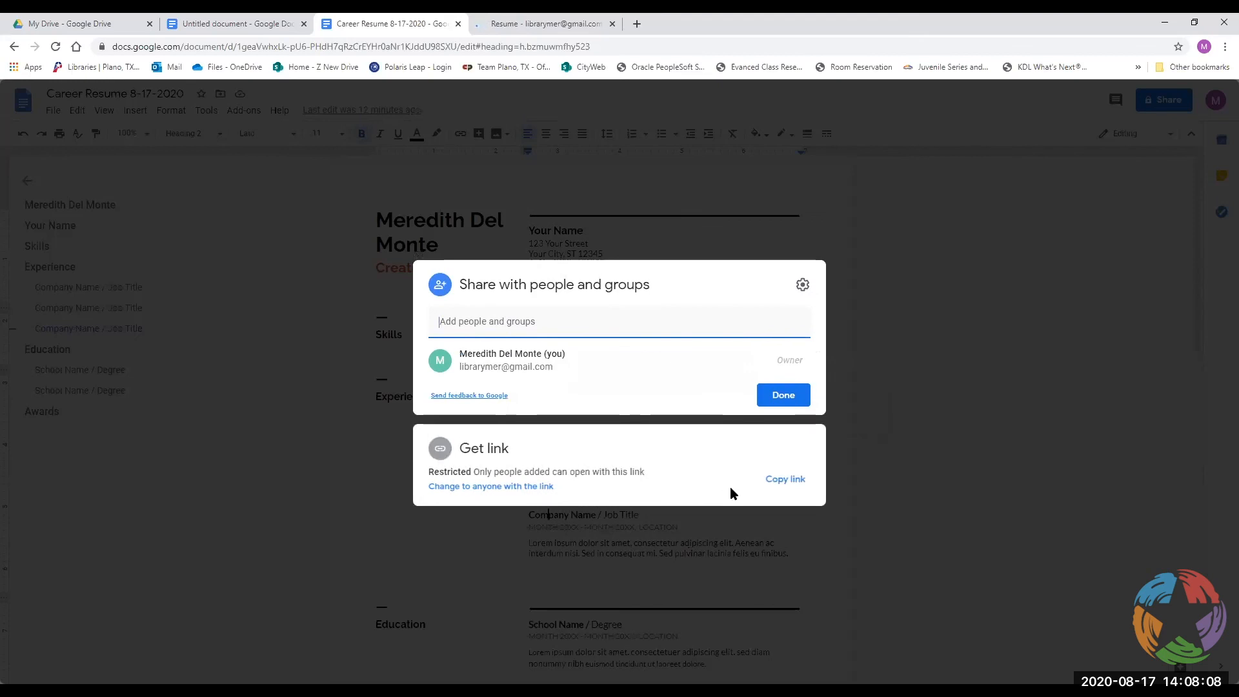
Close the Share dialog and place the cursor in the empty cell beside Skills.
left_click(1064, 335)
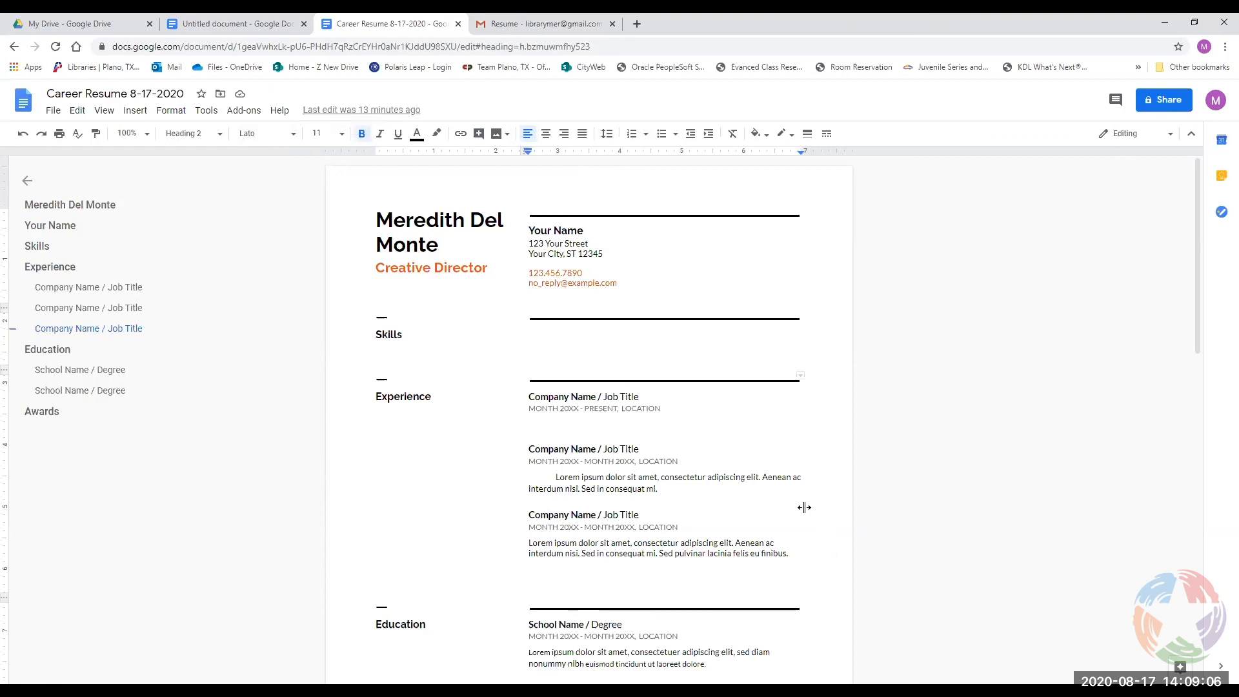
left_click(664, 351)
Type the practice text 'Hello How are you' into the Skills section, fixing typos.
type("Hell")
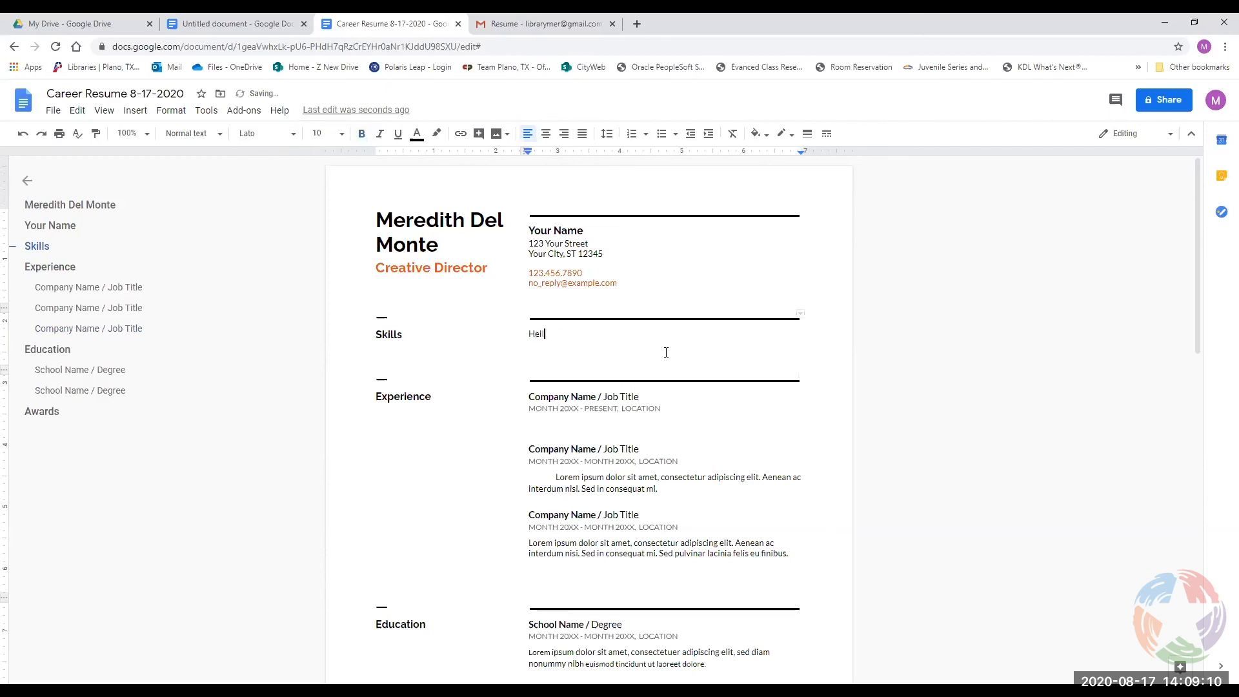
type("o How are you")
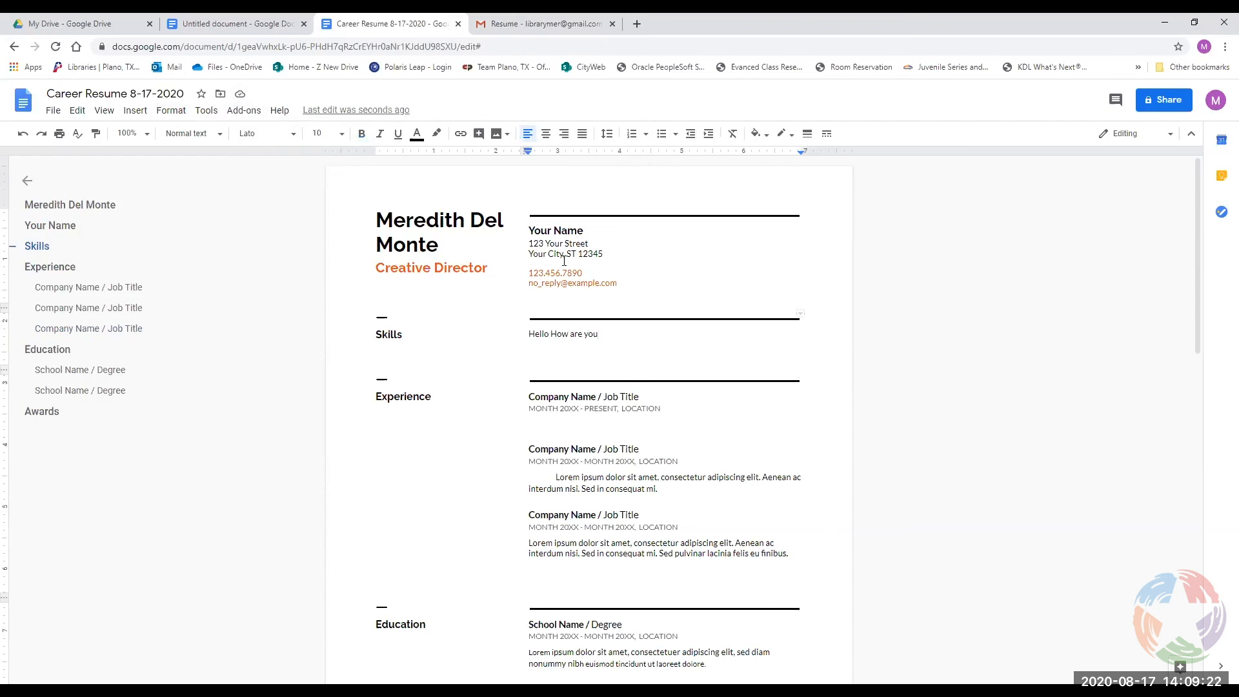
type("jo")
type("f")
key("BackSpace")
key("BackSpace")
type("gfo")
key("BackSpace")
key("BackSpace")
type("osd")
Erase the practice text and undo edits until the template placeholder and 'Your Name' return.
key("BackSpace")
key("BackSpace")
key("BackSpace")
key("BackSpace")
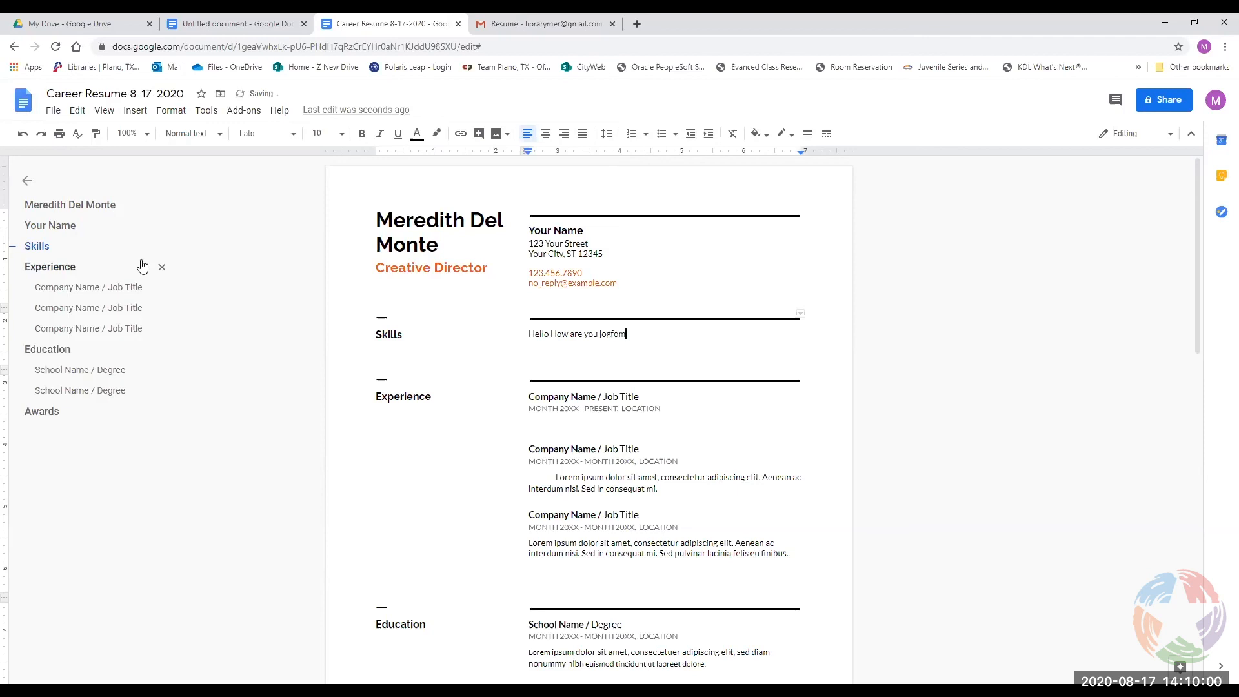
key("BackSpace")
key("BackSpace")
key("BackSpace")
key("BackSpace")
key("BackSpace")
key("BackSpace")
key("BackSpace")
key("BackSpace")
key("BackSpace")
key("BackSpace")
key("BackSpace")
key("BackSpace")
key("BackSpace")
key("BackSpace")
key("BackSpace")
key("BackSpace")
key("BackSpace")
key("BackSpace")
key("BackSpace")
key("BackSpace")
left_click(142, 267)
key("ctrl+z")
key("ctrl+z")
key("ctrl+z")
key("ctrl+z")
key("ctrl+z")
key("ctrl+z")
key("ctrl+z")
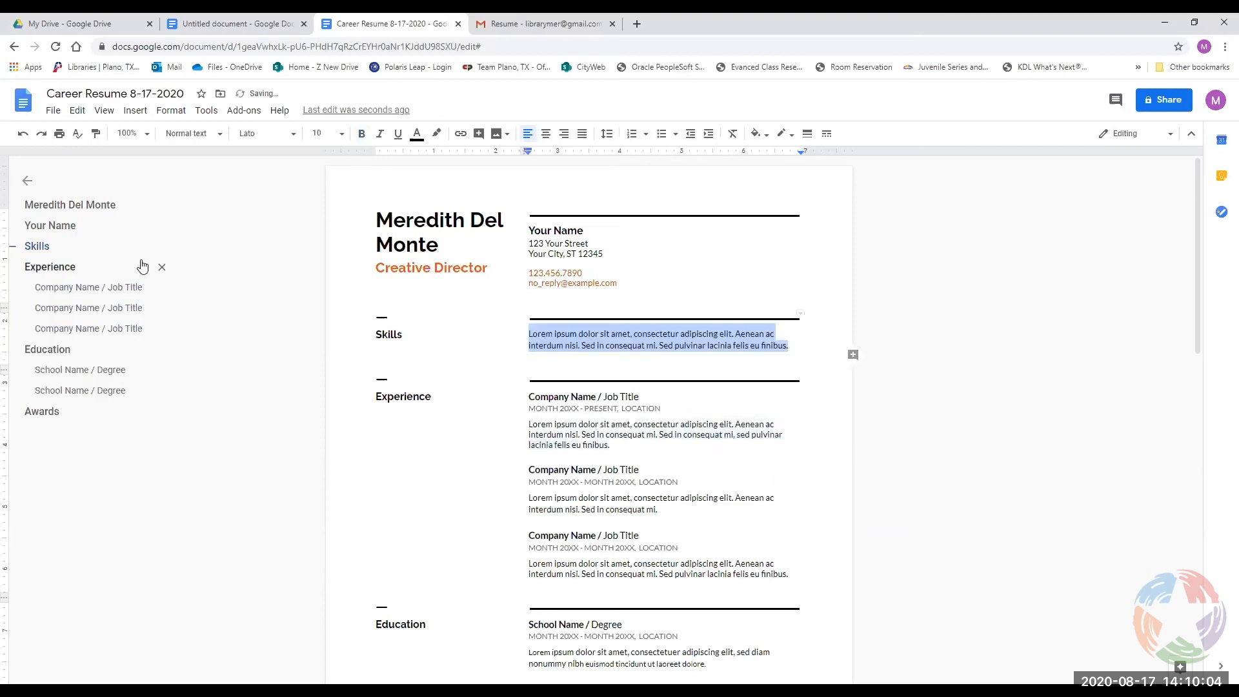
key("ctrl+z")
key("ctrl+z")
key("ctrl+z")
key("ctrl+z")
key("ctrl+z")
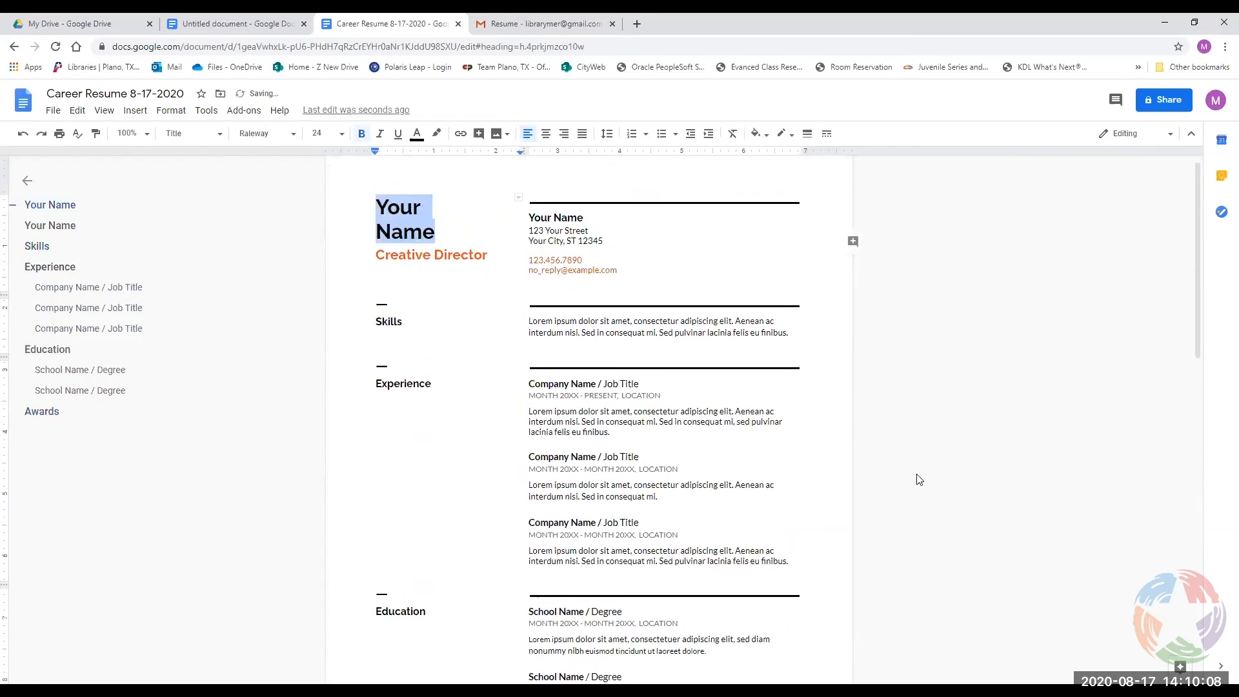
Open the Add-ons menu showing the Get add-ons and Manage add-ons options.
scroll(912, 478, "down", 1)
scroll(913, 478, "up", 1)
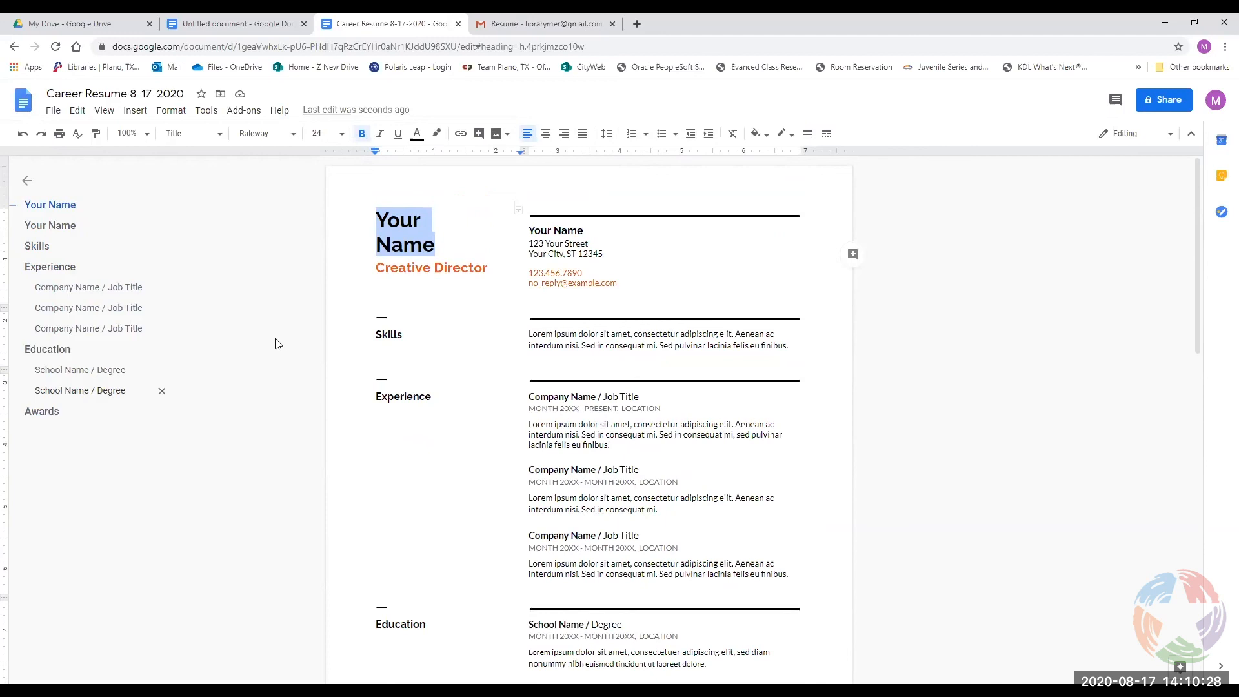
left_click(240, 122)
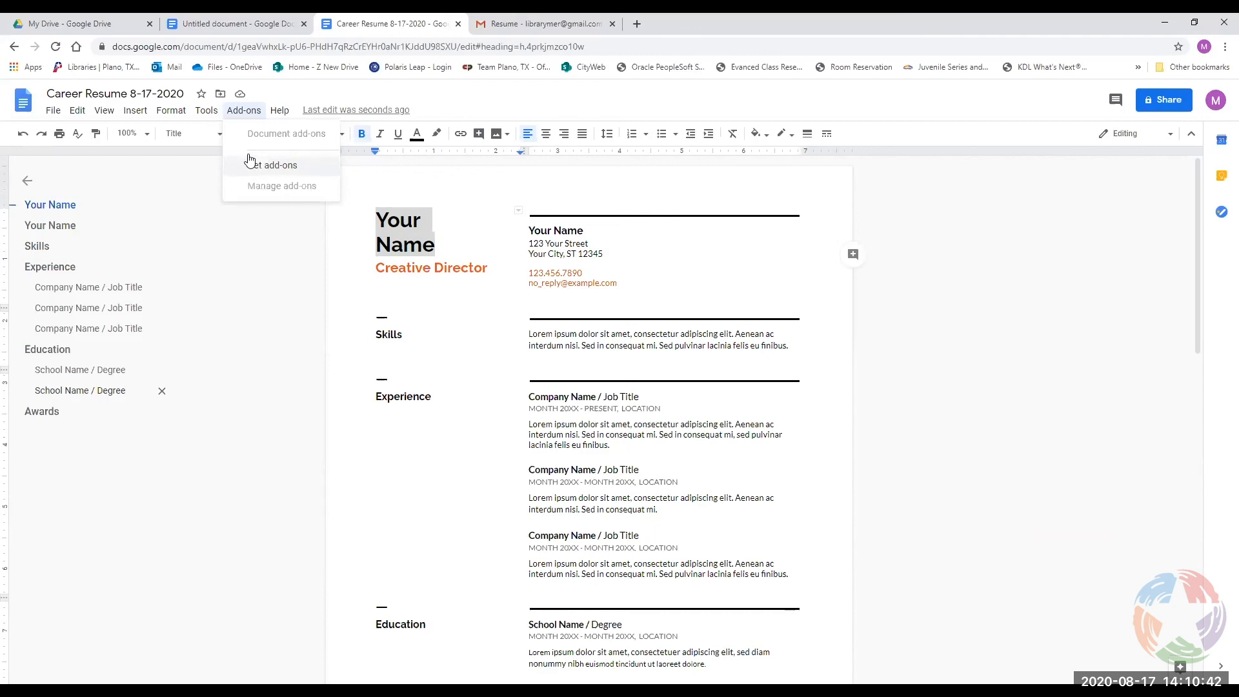
Browse the G Suite Marketplace of Docs add-ons, then close it to return to the résumé.
left_click(252, 164)
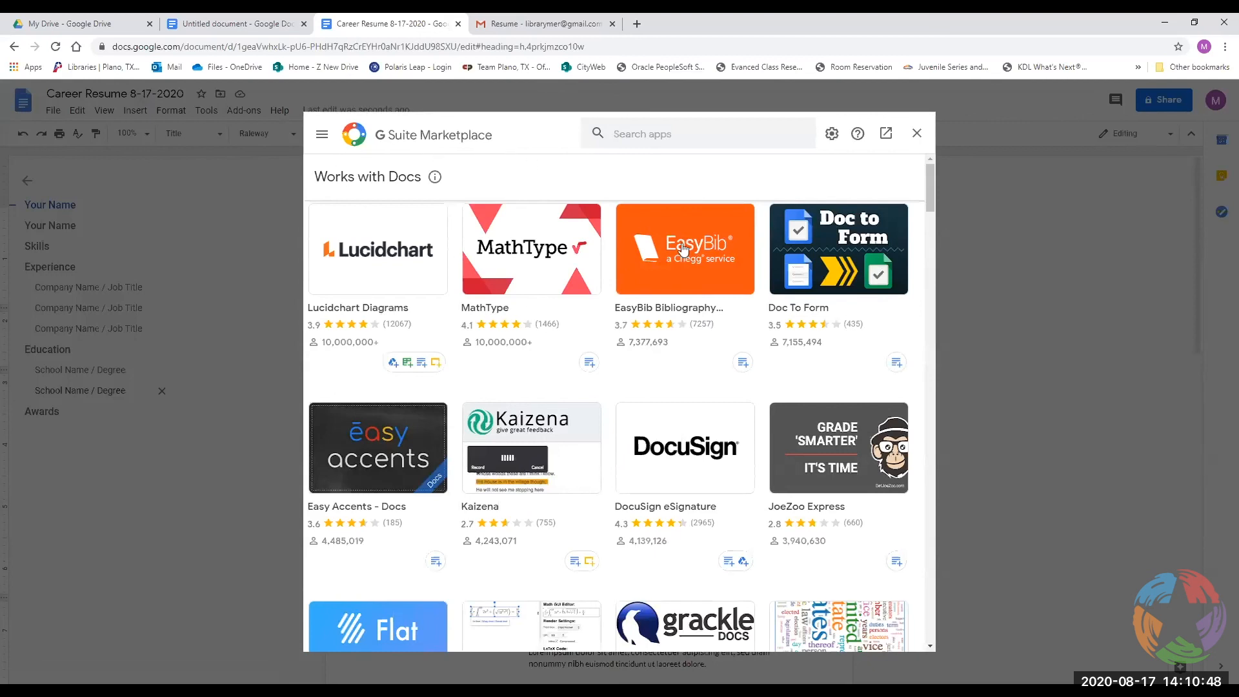
scroll(573, 442, "down", 2)
scroll(573, 442, "down", 1)
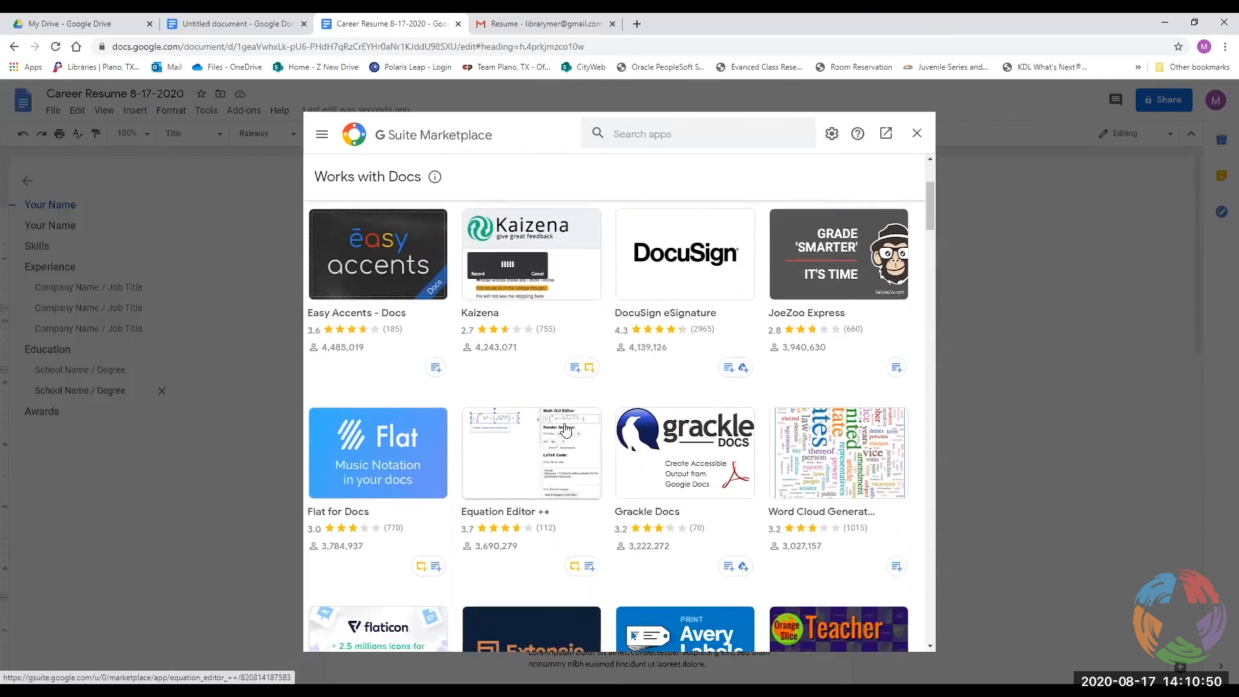
scroll(505, 397, "down", 4)
scroll(504, 400, "down", 6)
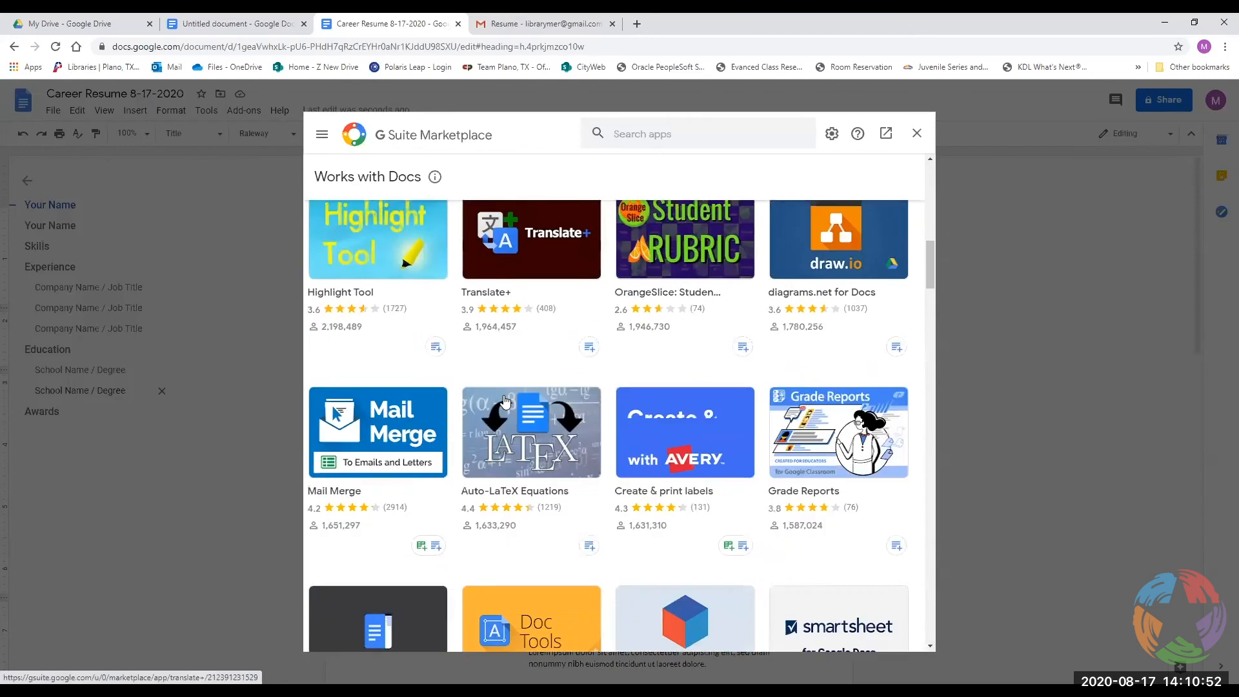
scroll(507, 395, "up", 5)
scroll(505, 395, "up", 8)
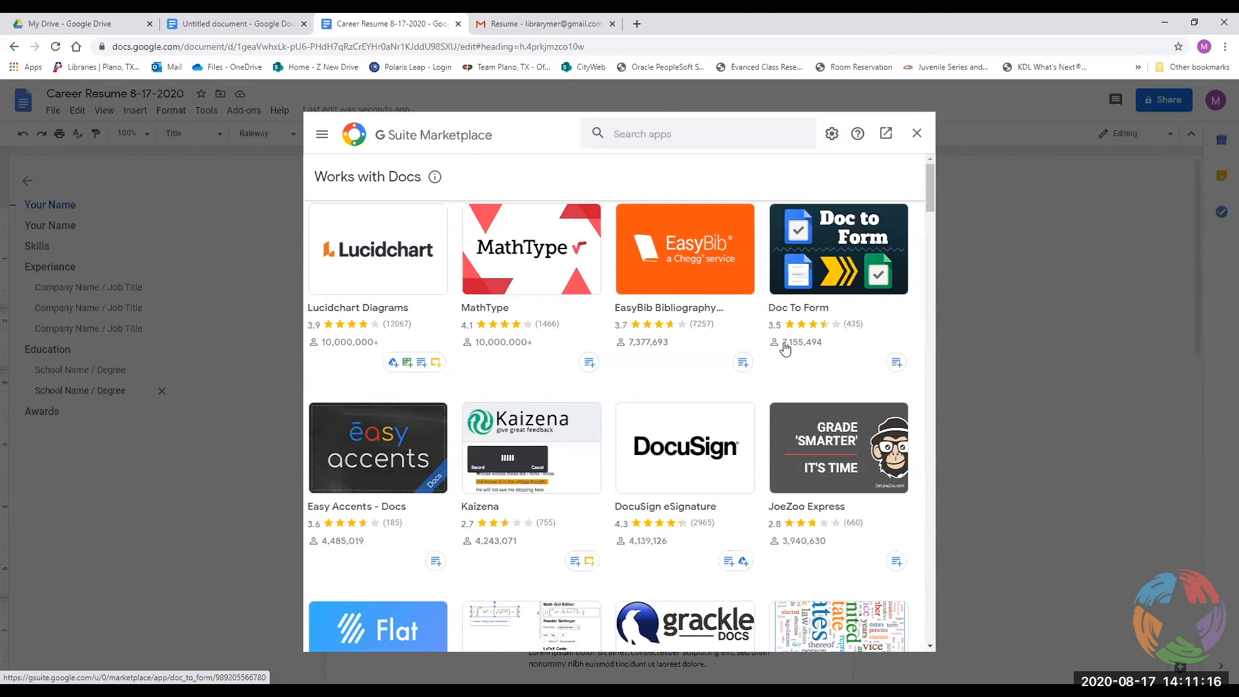
left_click(915, 136)
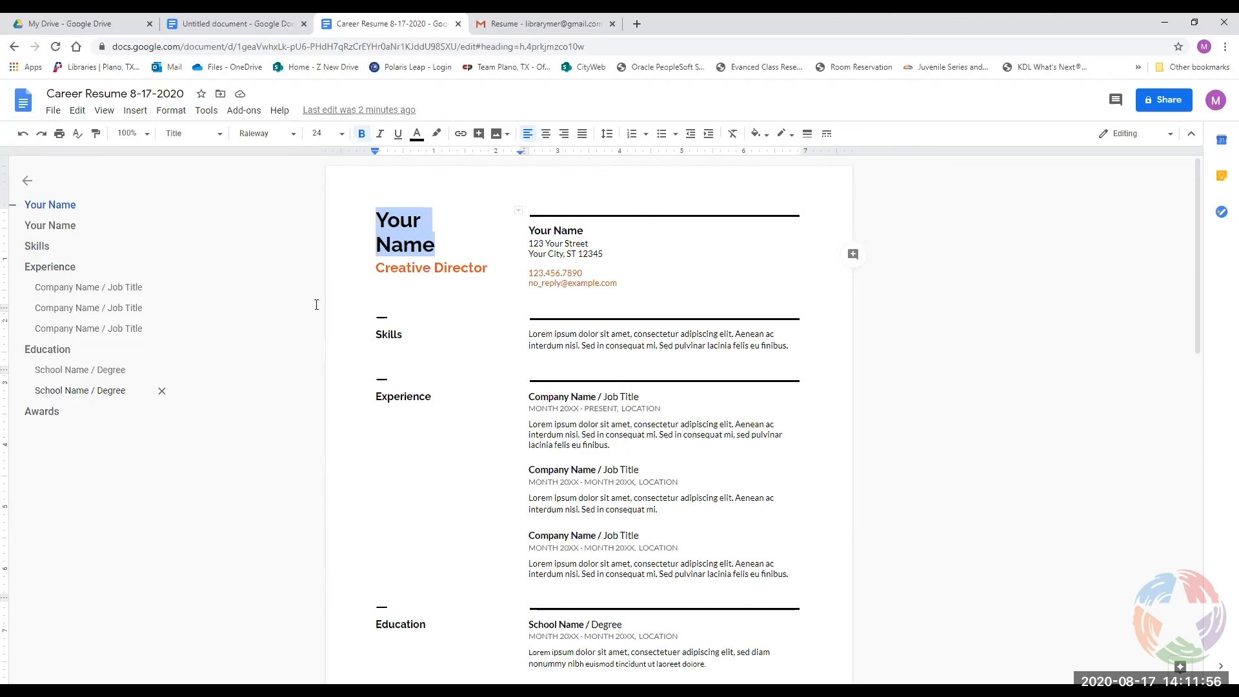
In the Untitled document, insert a 3 by 2 table below the Best Company line.
left_click(250, 26)
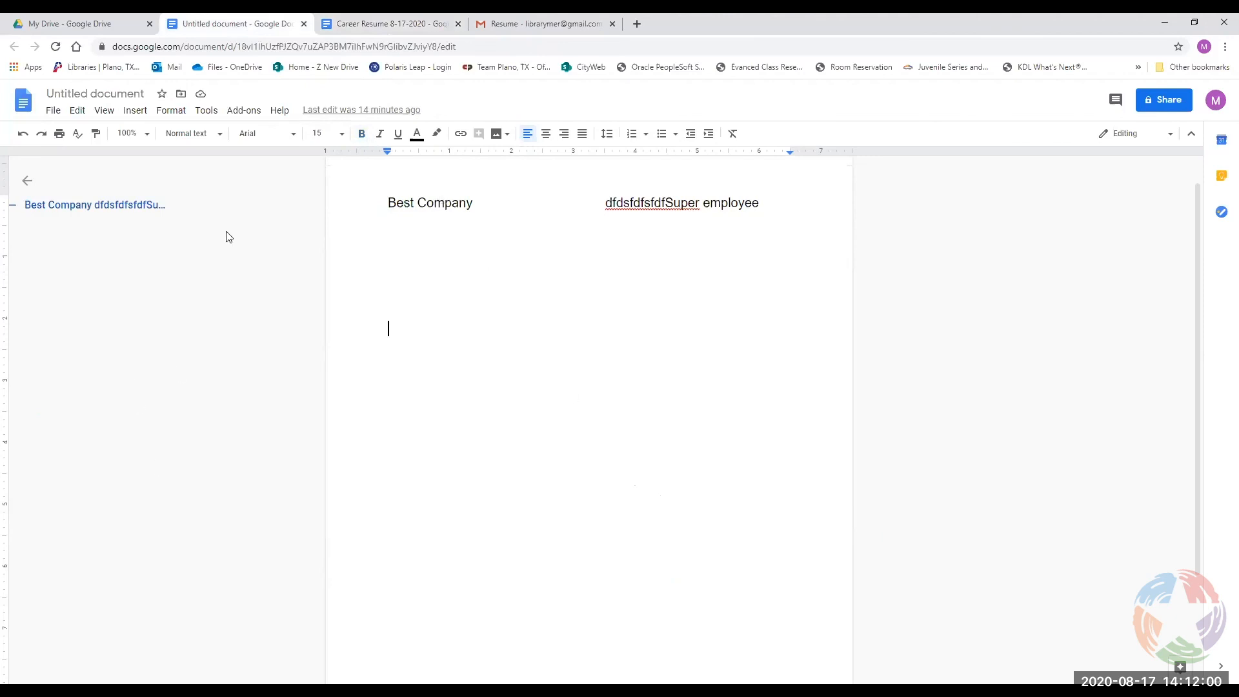
left_click(141, 115)
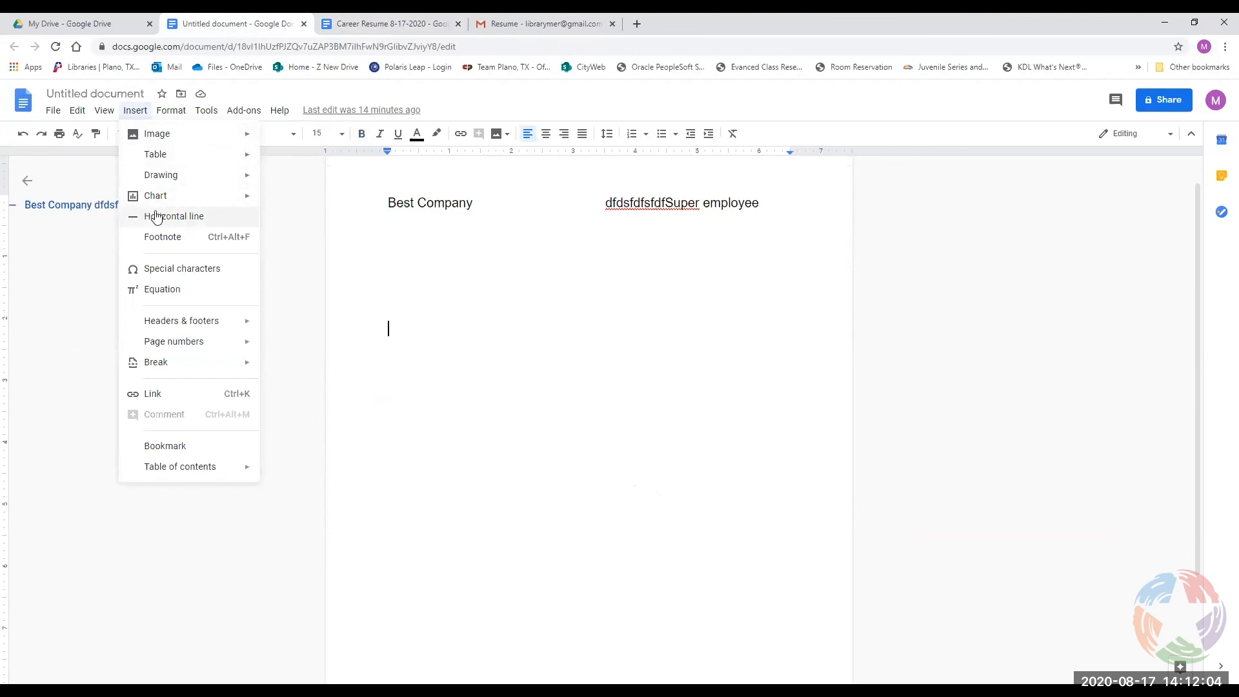
mouse_move(163, 203)
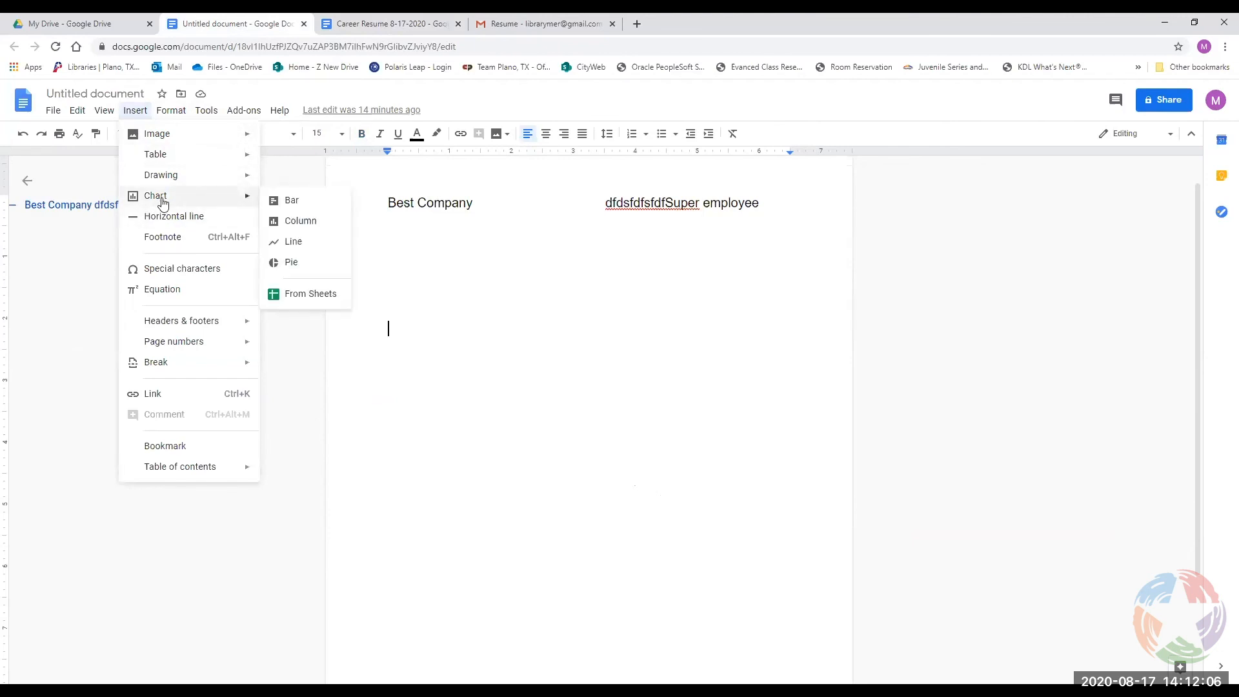
mouse_move(254, 154)
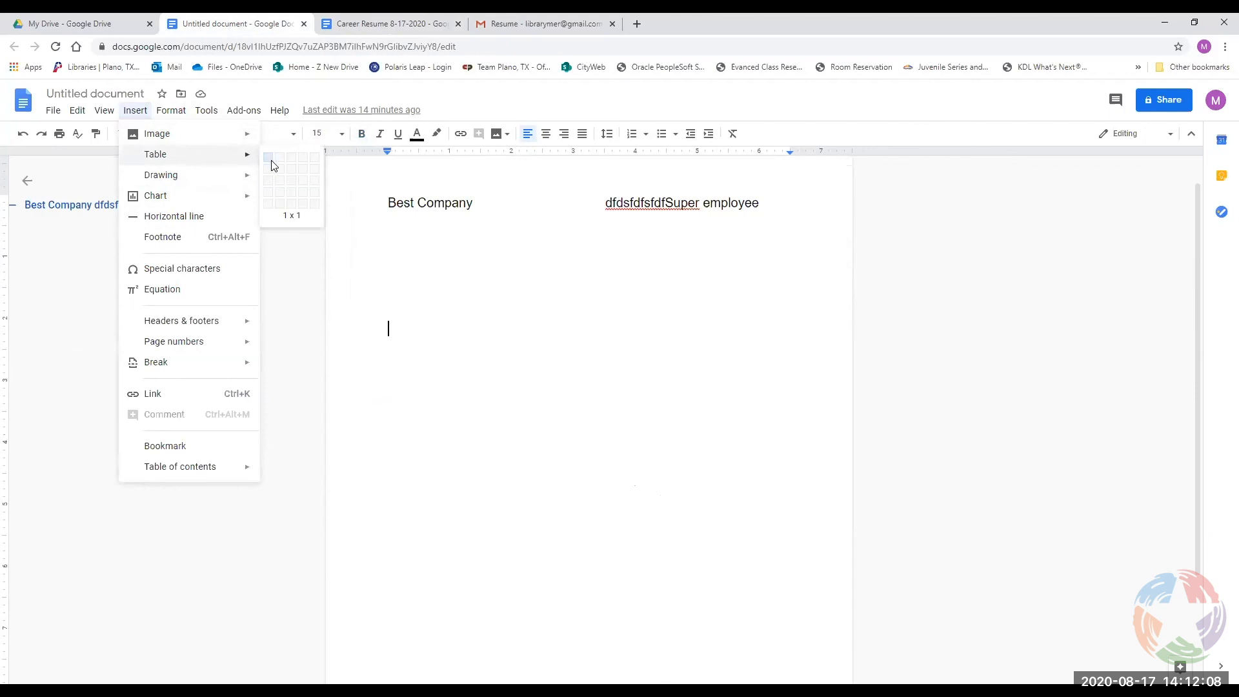
left_click(291, 174)
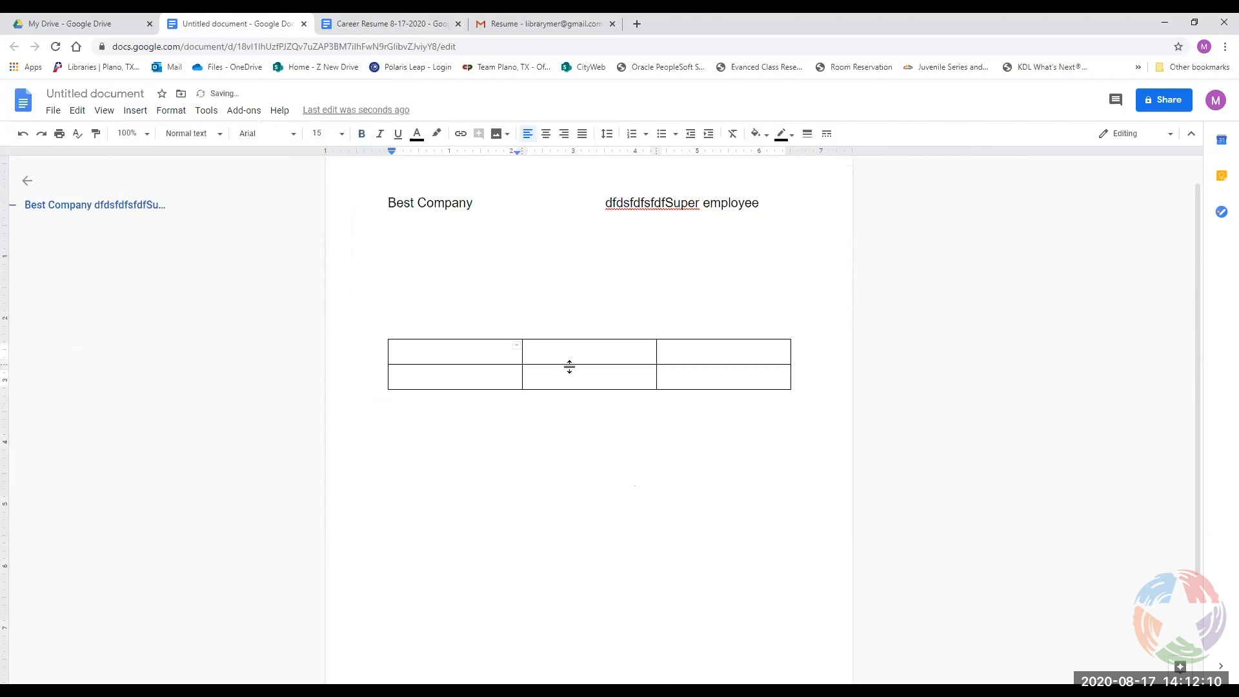
Distribute the table rows, then narrow the first column and widen the third.
right_click(492, 358)
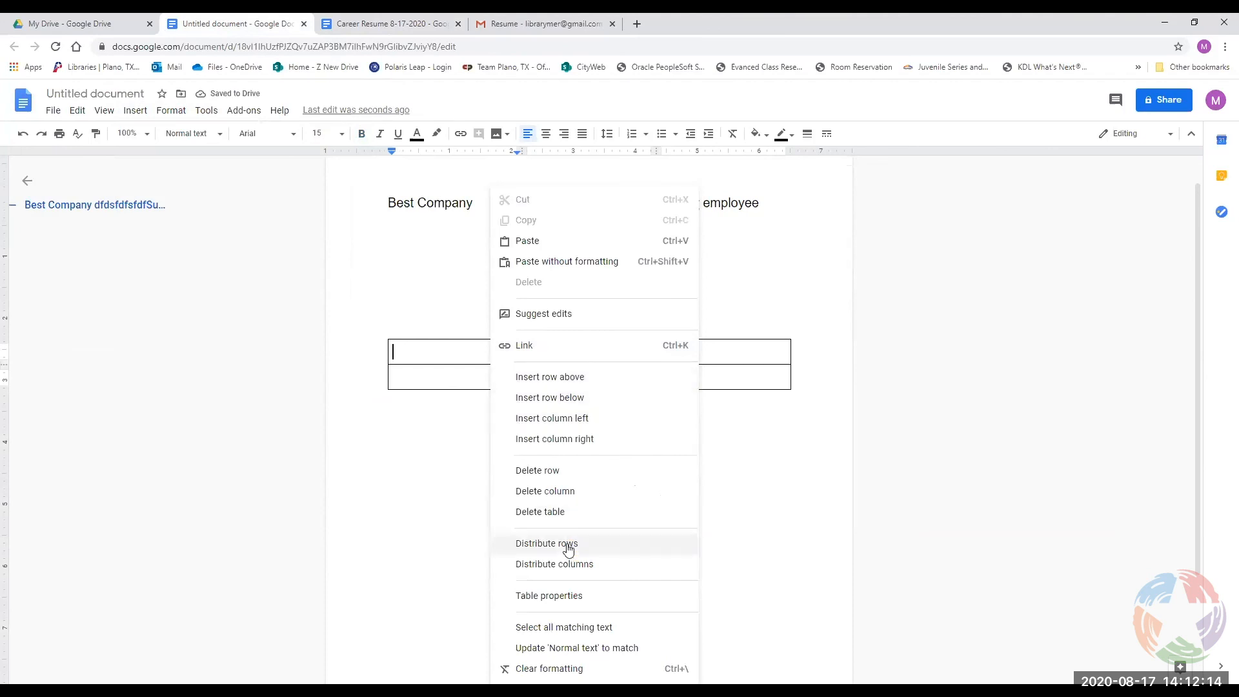
left_click(538, 544)
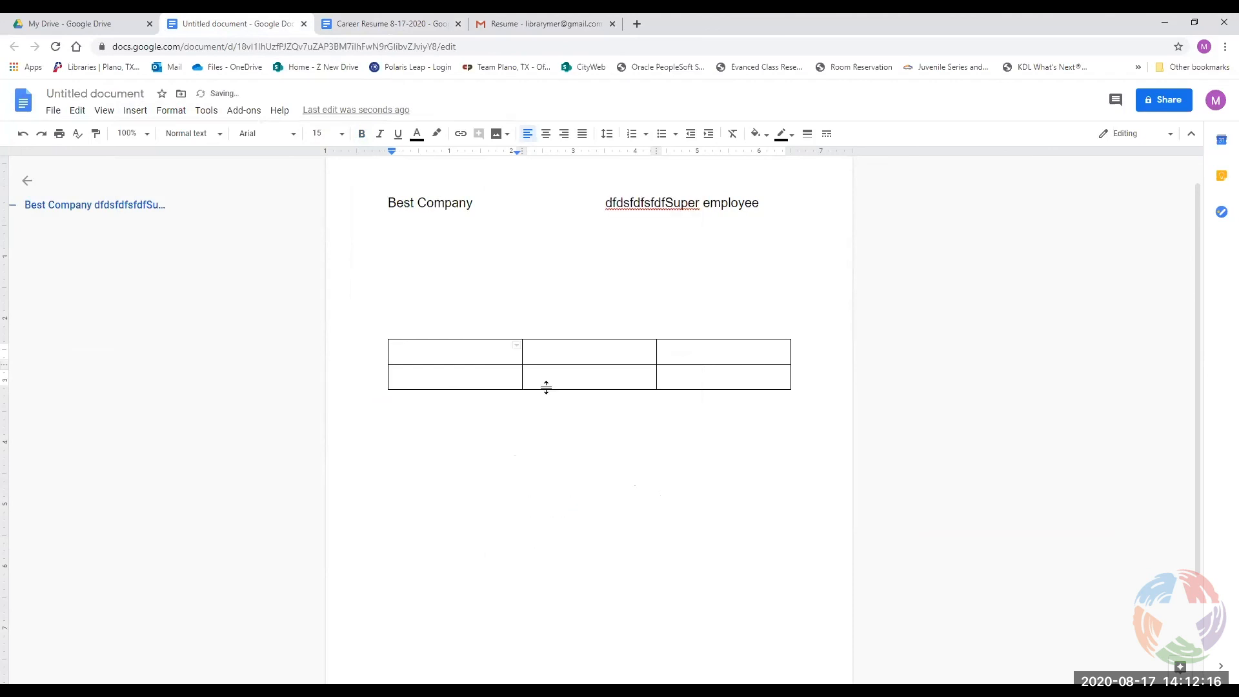
left_click_drag(524, 356, 451, 351)
left_click_drag(658, 353, 555, 354)
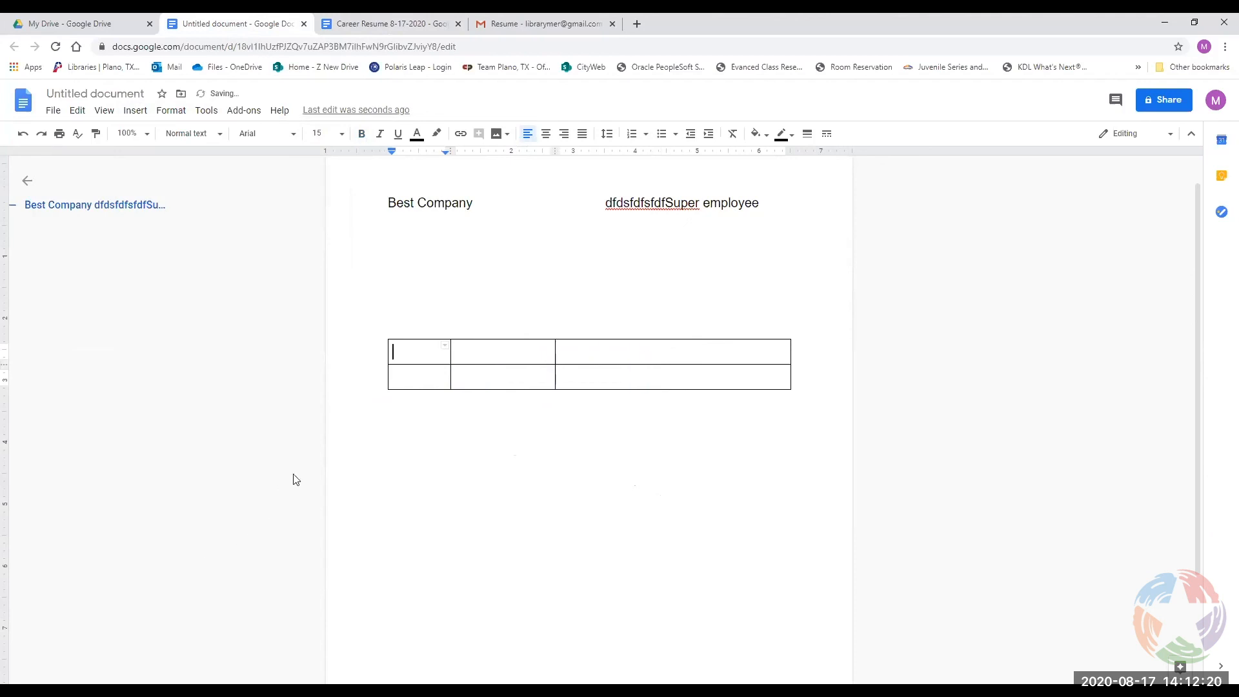
left_click(403, 355)
Select all table cells and distribute the rows evenly again.
right_click(405, 357)
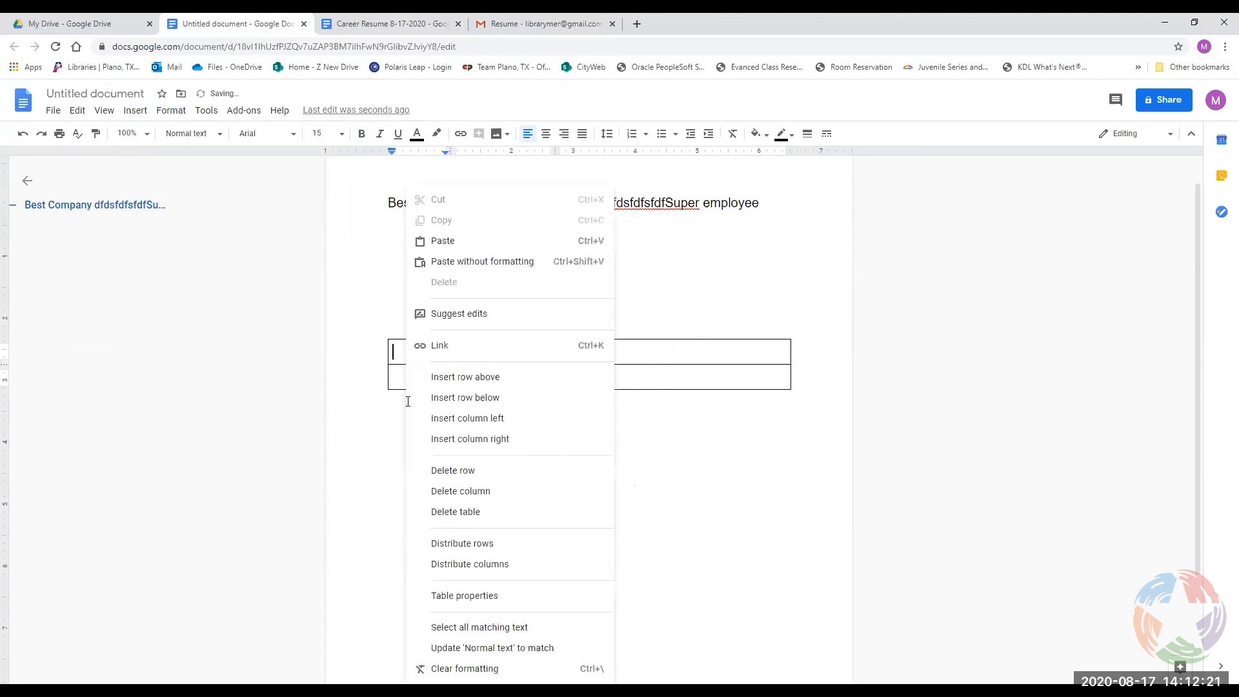
left_click(477, 543)
left_click_drag(536, 439, 409, 354)
right_click(415, 351)
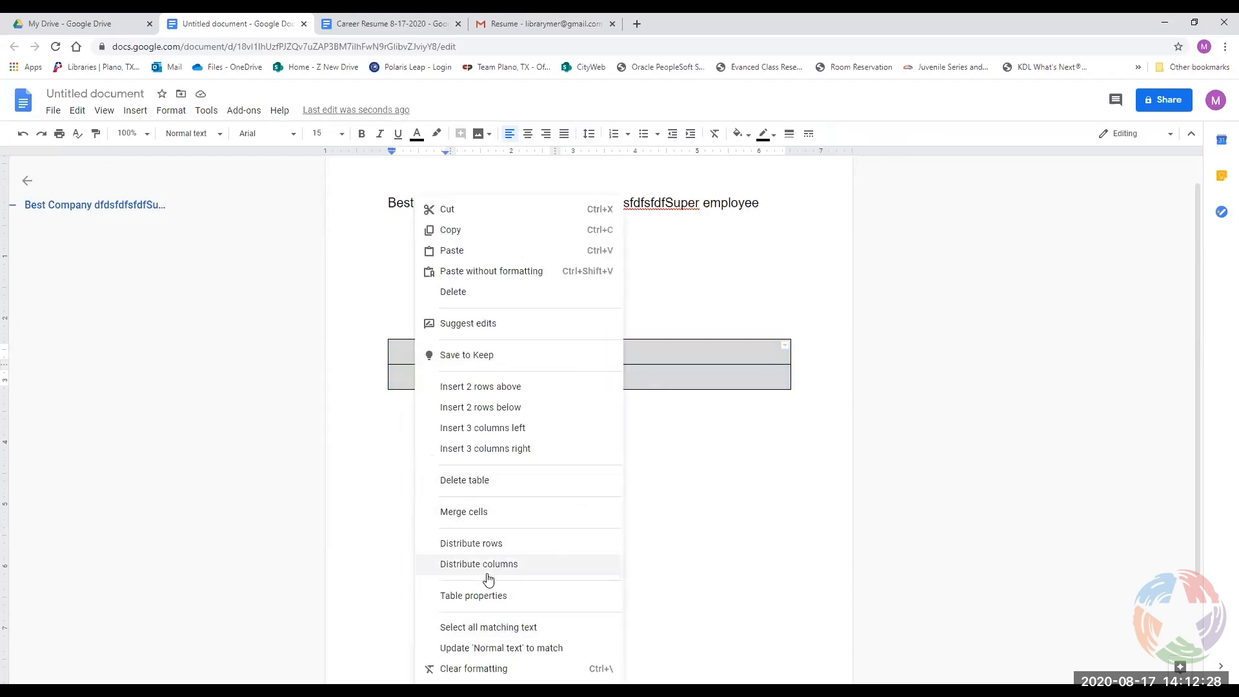
left_click(488, 544)
left_click(591, 424)
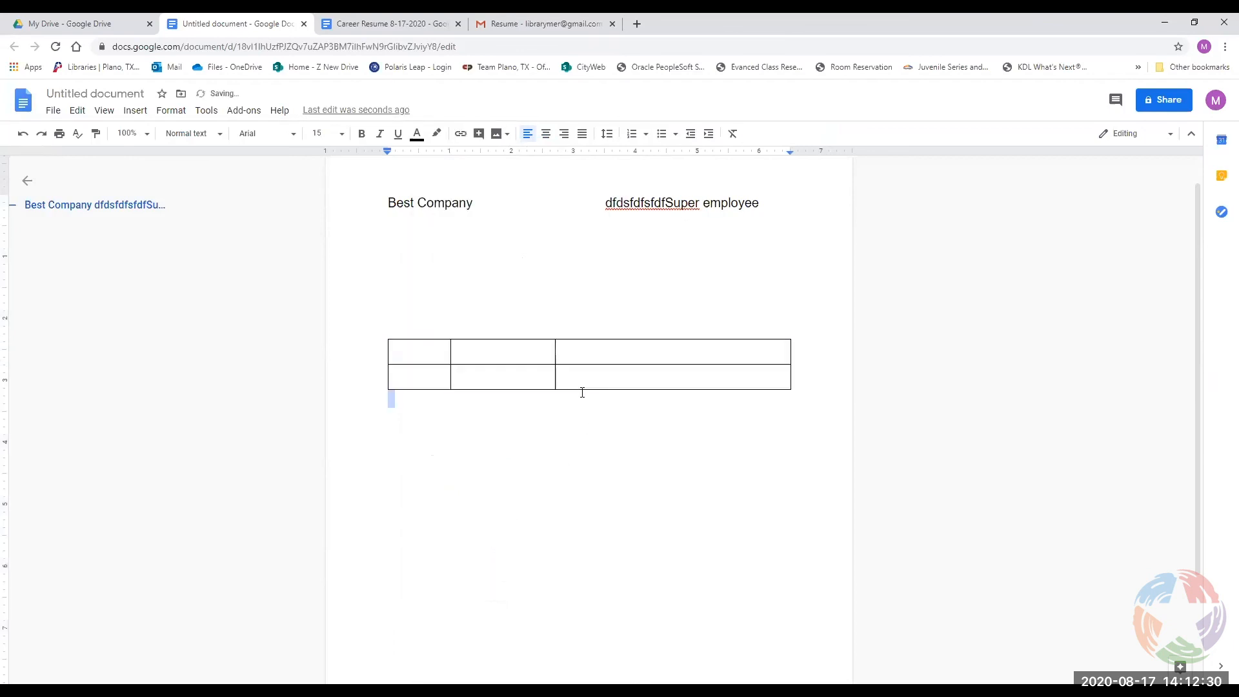
left_click(470, 359)
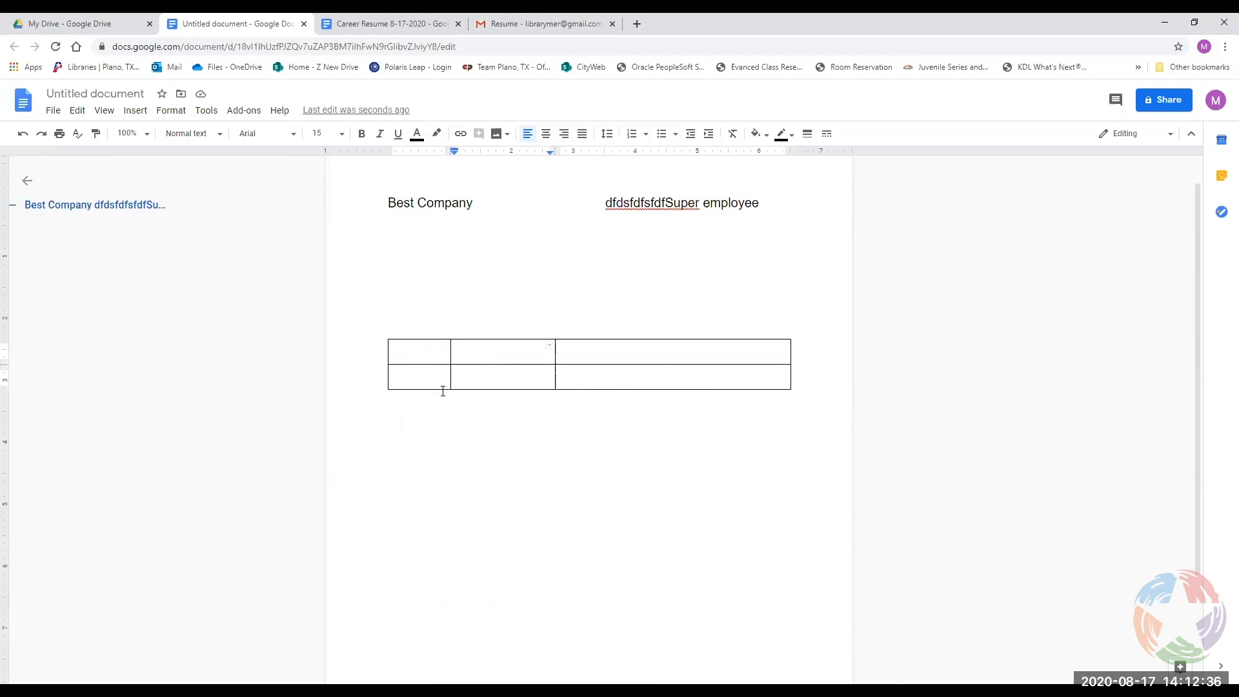
Fill the first row's three cells with 'time', 'To' and 'see', correcting typos.
right_click(450, 352)
left_click(442, 352)
type("time")
key("Tab")
type("to")
key("BackSpace")
key("BackSpace")
type("To a")
key("BackSpace")
key("Tab")
type("e")
key("BackSpace")
type("See")
key("Return")
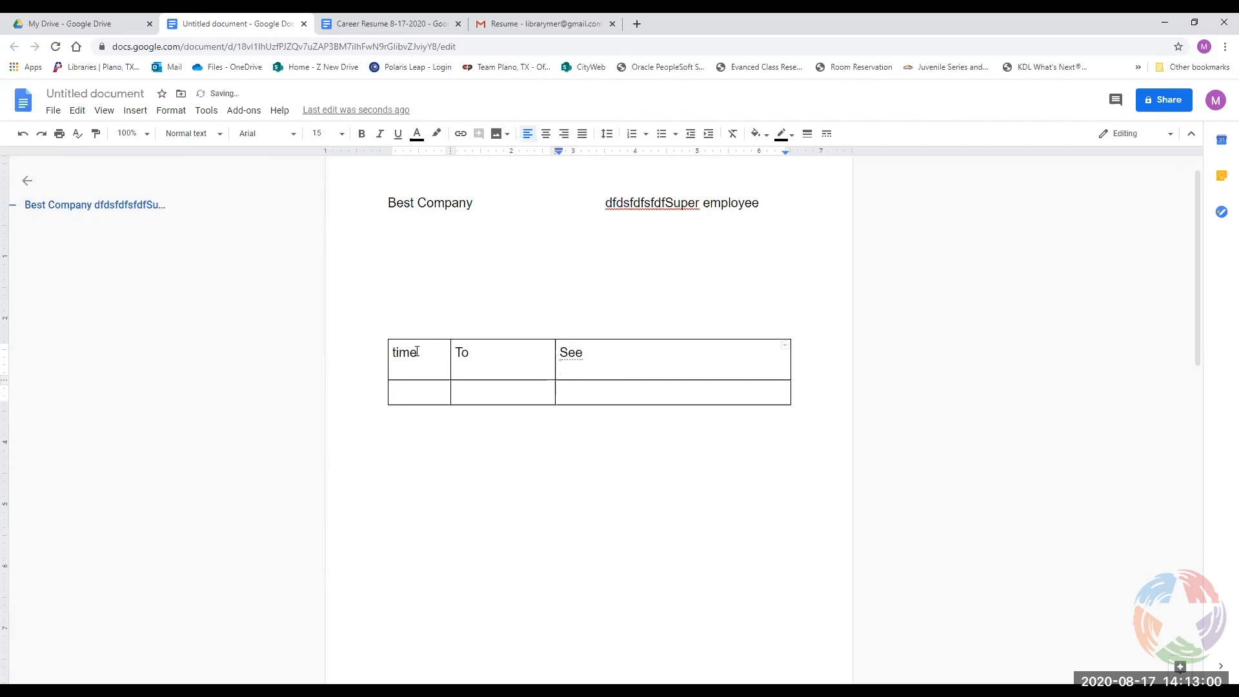
key("ctrl+z")
key("BackSpace")
Distribute the table columns to equal widths and select the whole table.
right_click(490, 362)
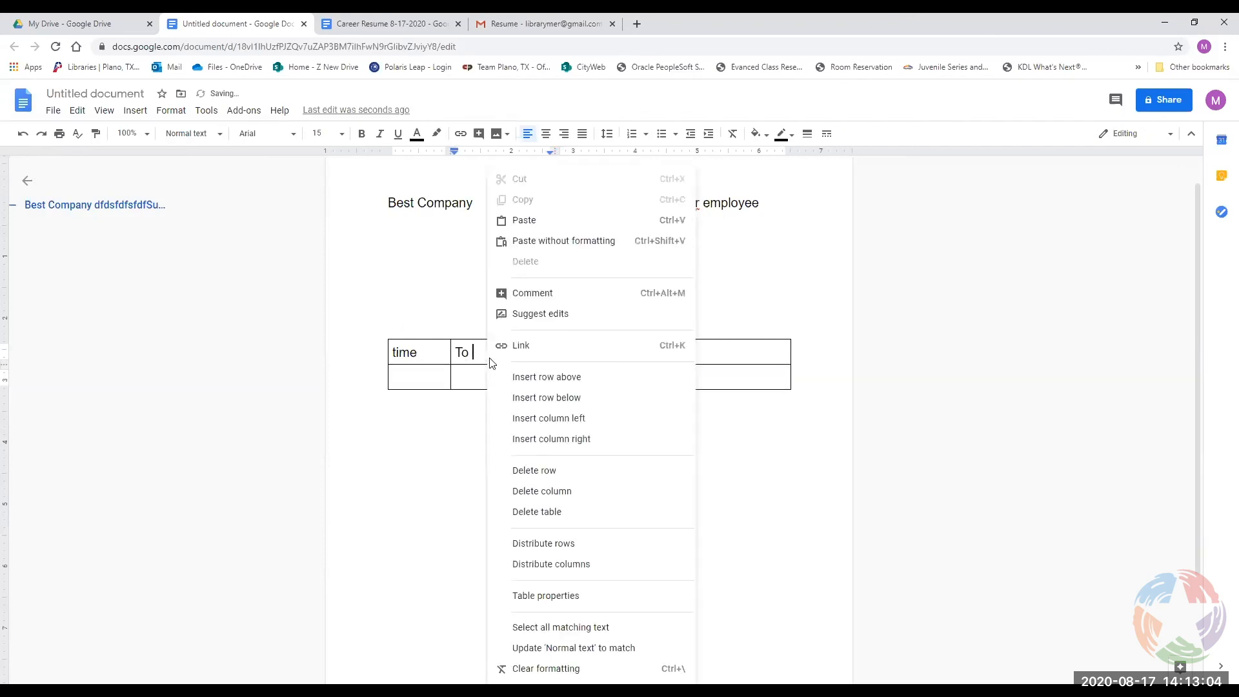
left_click(476, 356)
right_click(495, 359)
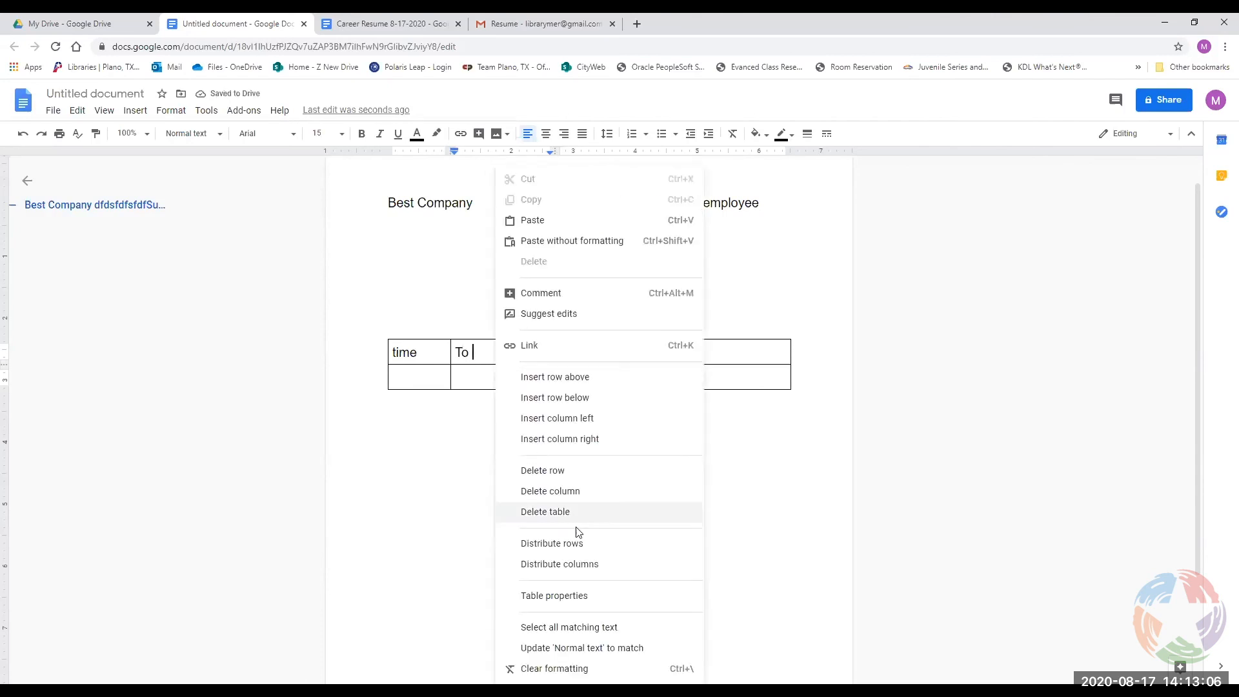
left_click(584, 564)
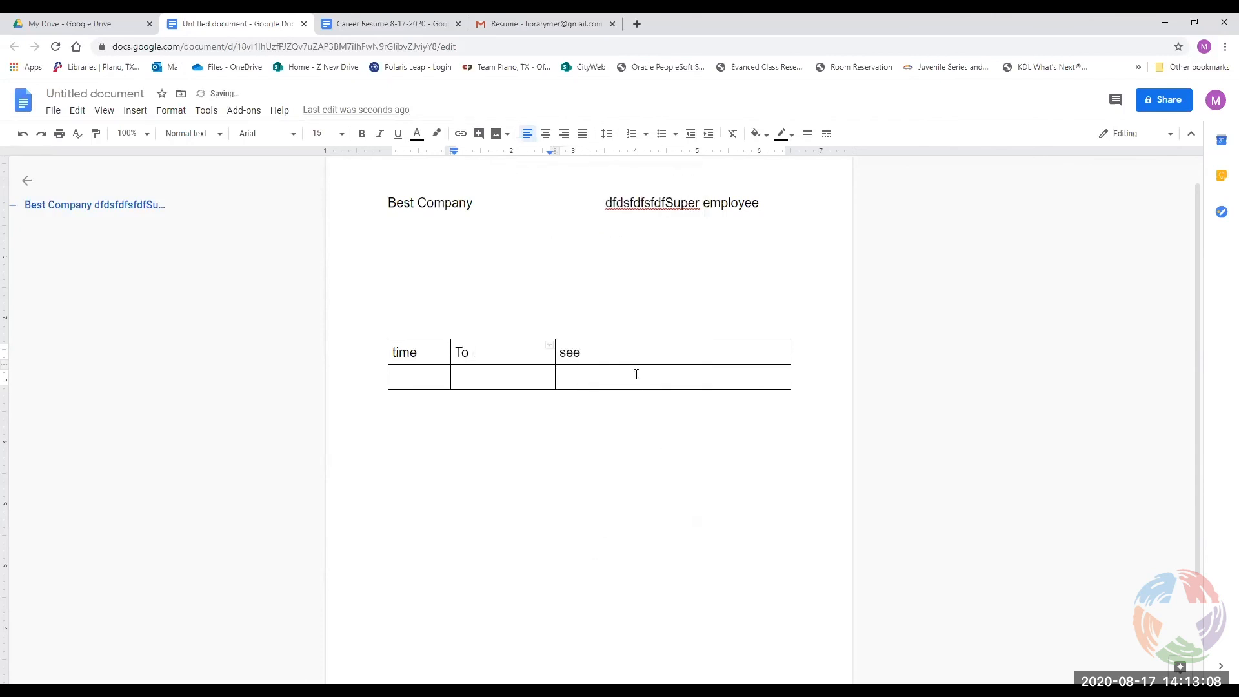
left_click_drag(636, 374, 385, 342)
right_click(677, 372)
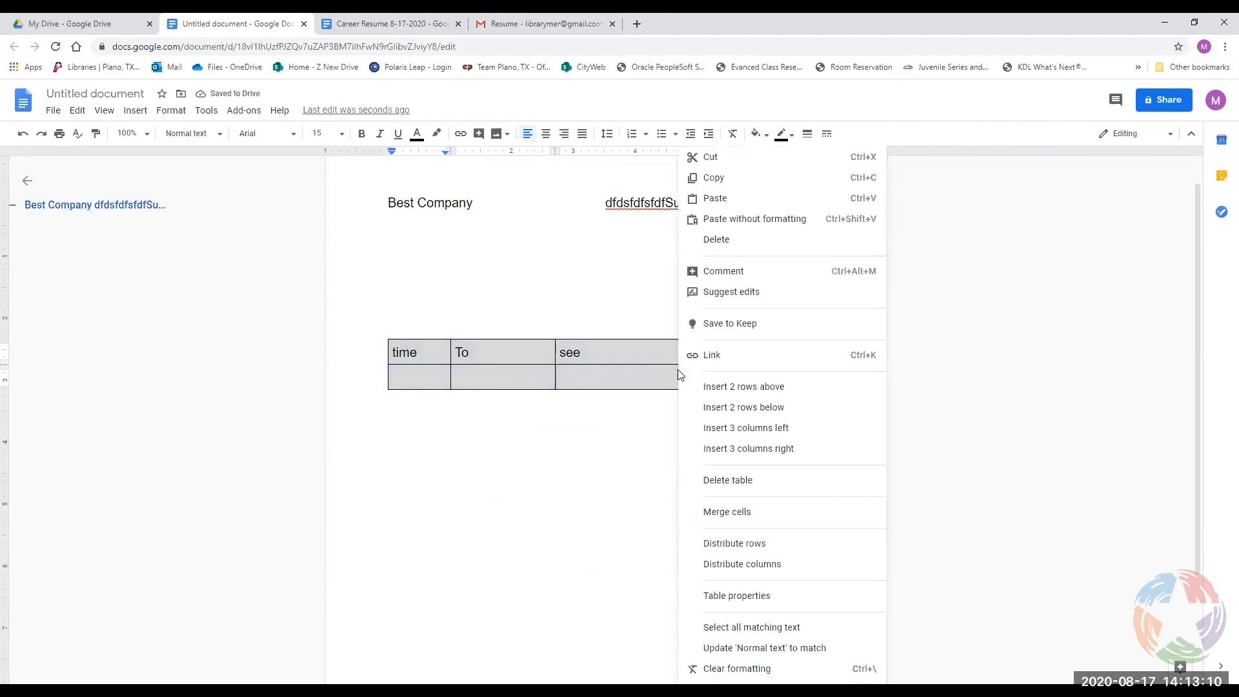
Distribute the table's three columns to equal width.
left_click(740, 537)
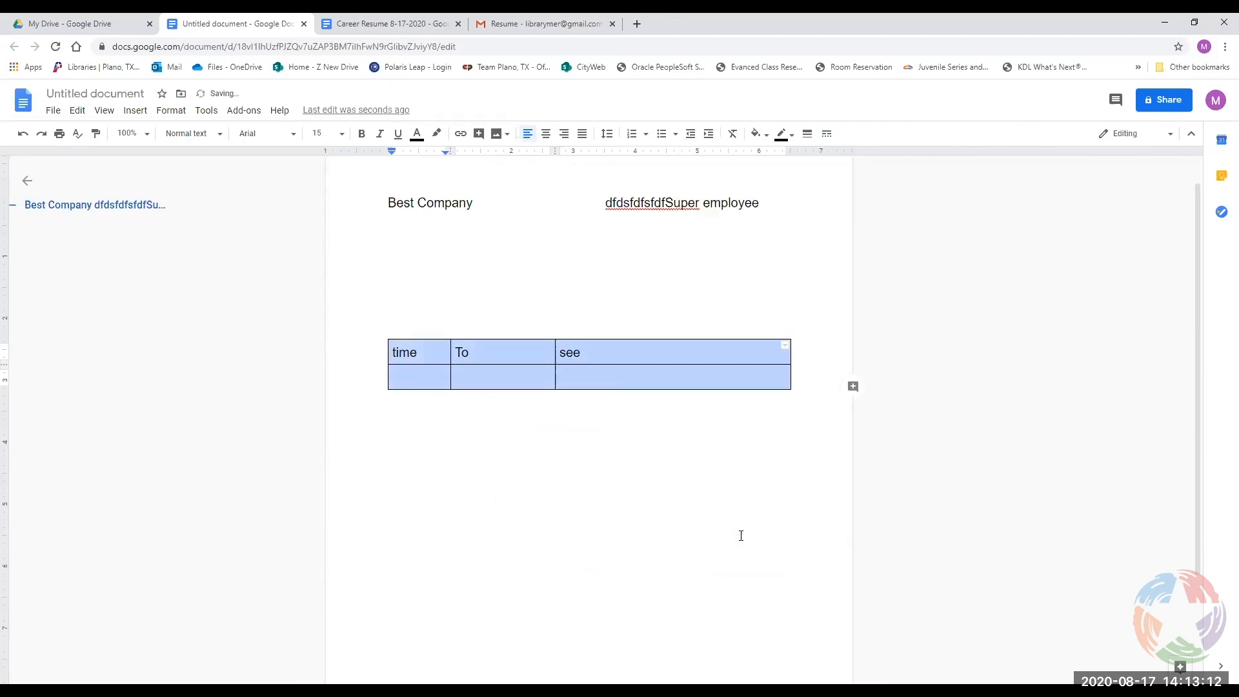
right_click(652, 354)
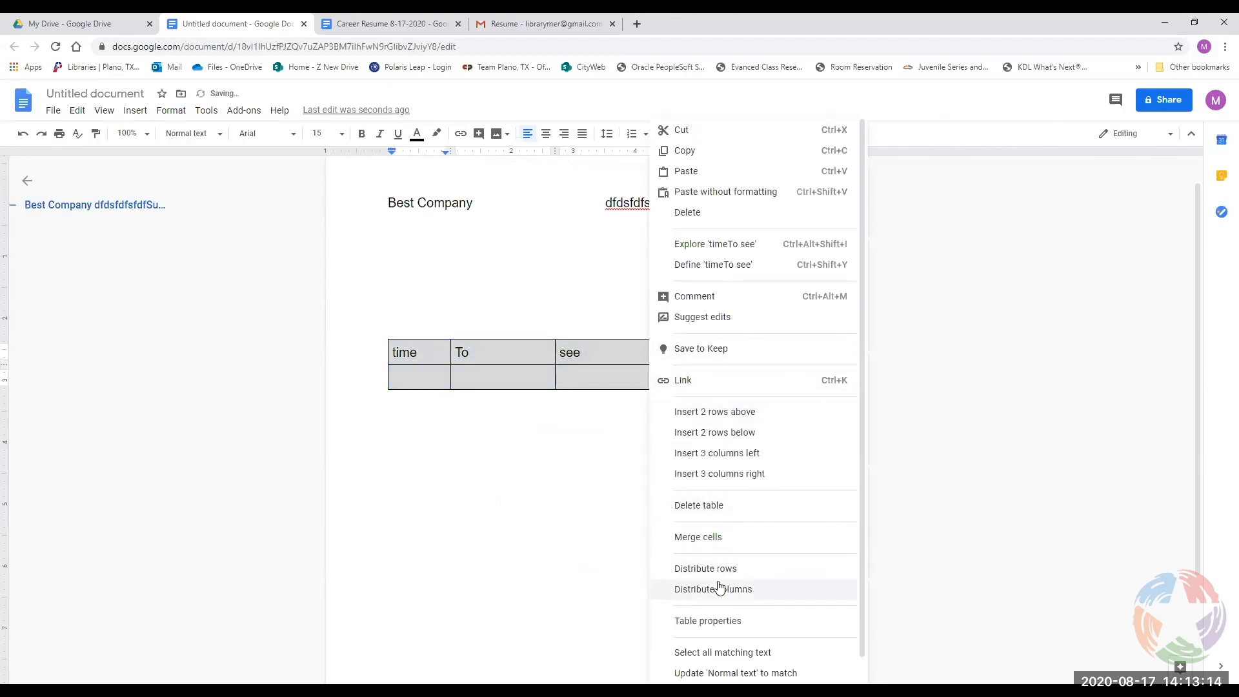
left_click(718, 582)
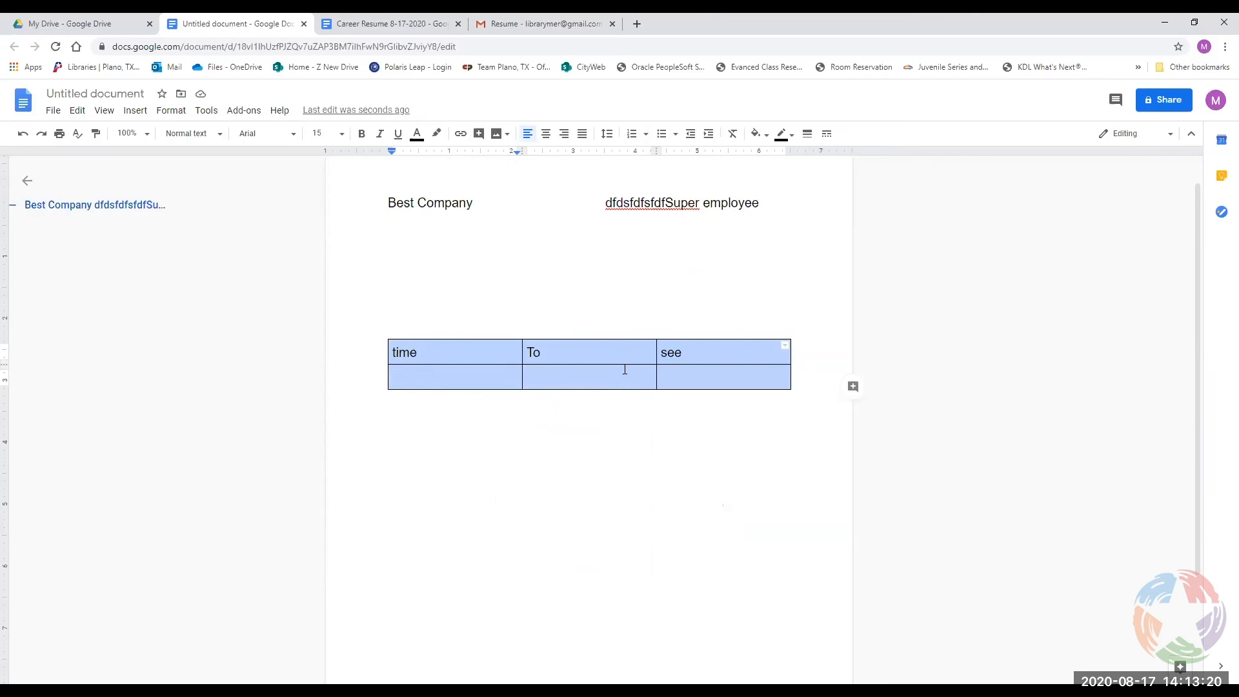
Drag the first row taller, distribute both rows evenly, then shorten the second row slightly.
right_click(558, 360)
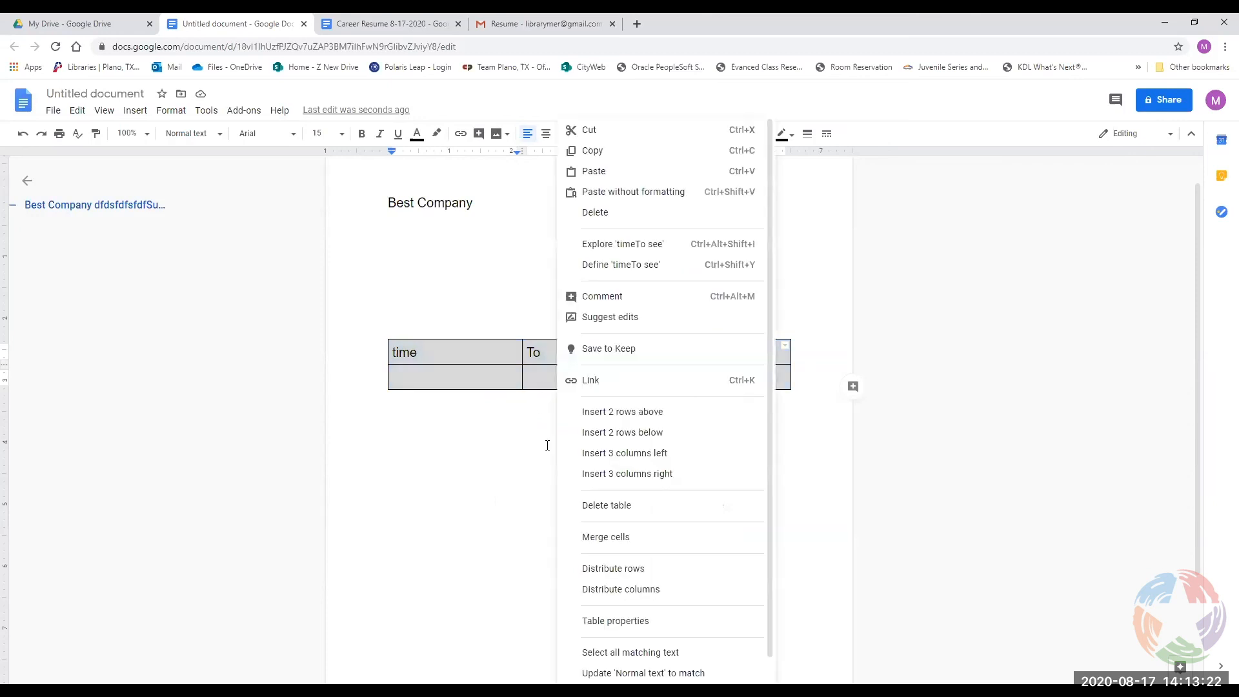
key("Escape")
left_click(495, 360)
left_click_drag(480, 364, 478, 407)
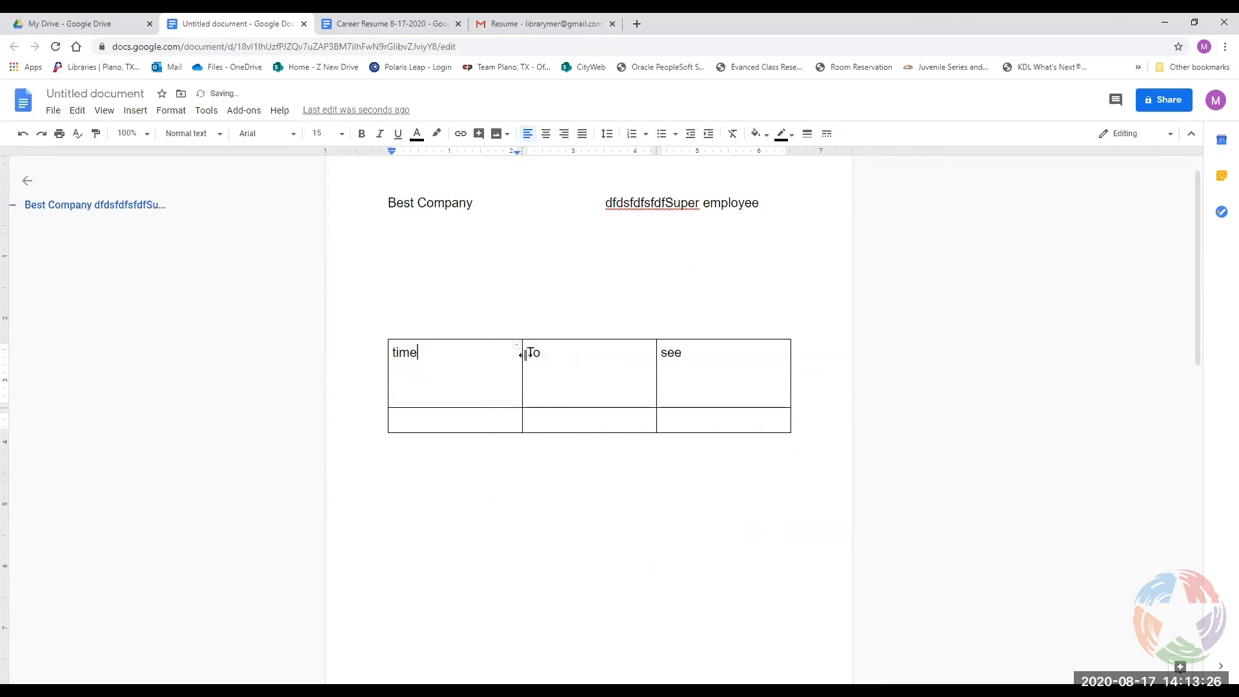
right_click(639, 371)
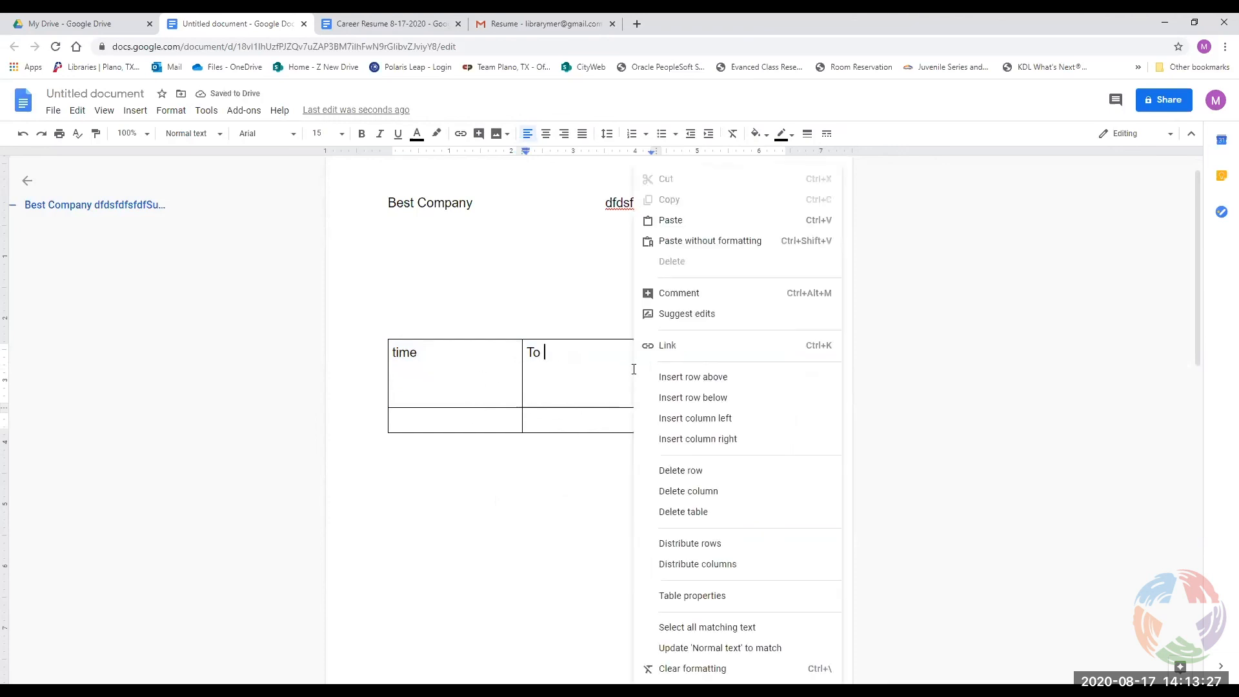
left_click(700, 551)
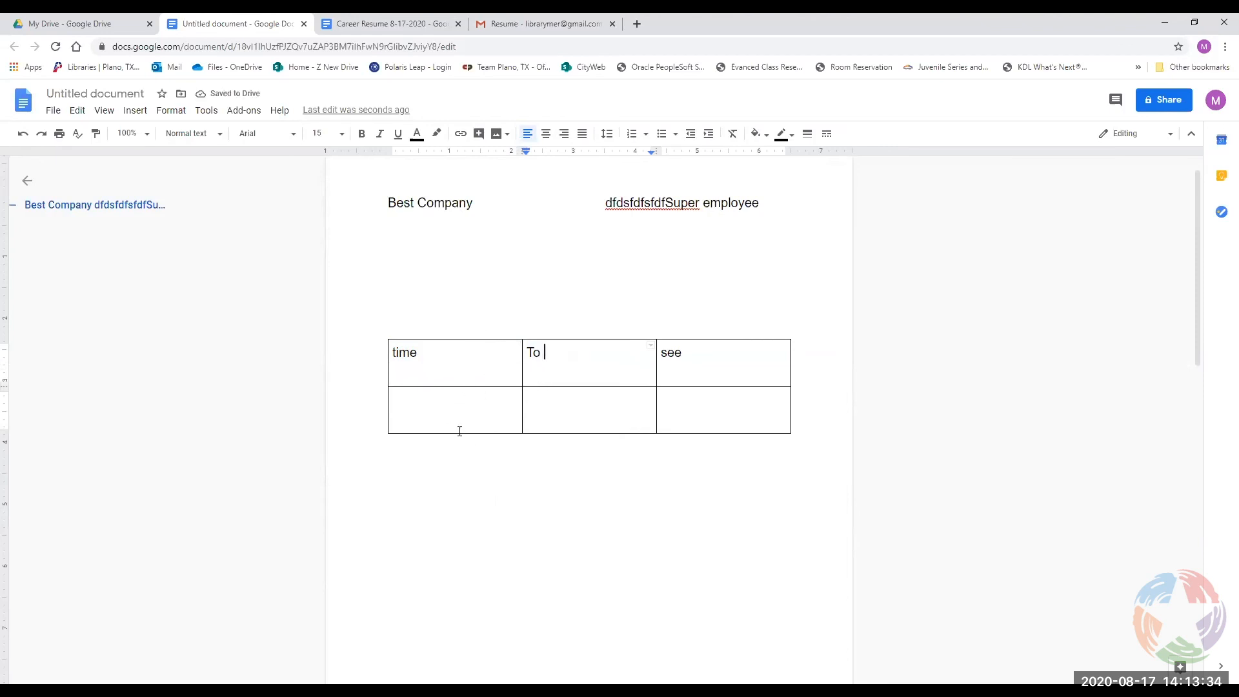
left_click_drag(457, 433, 458, 459)
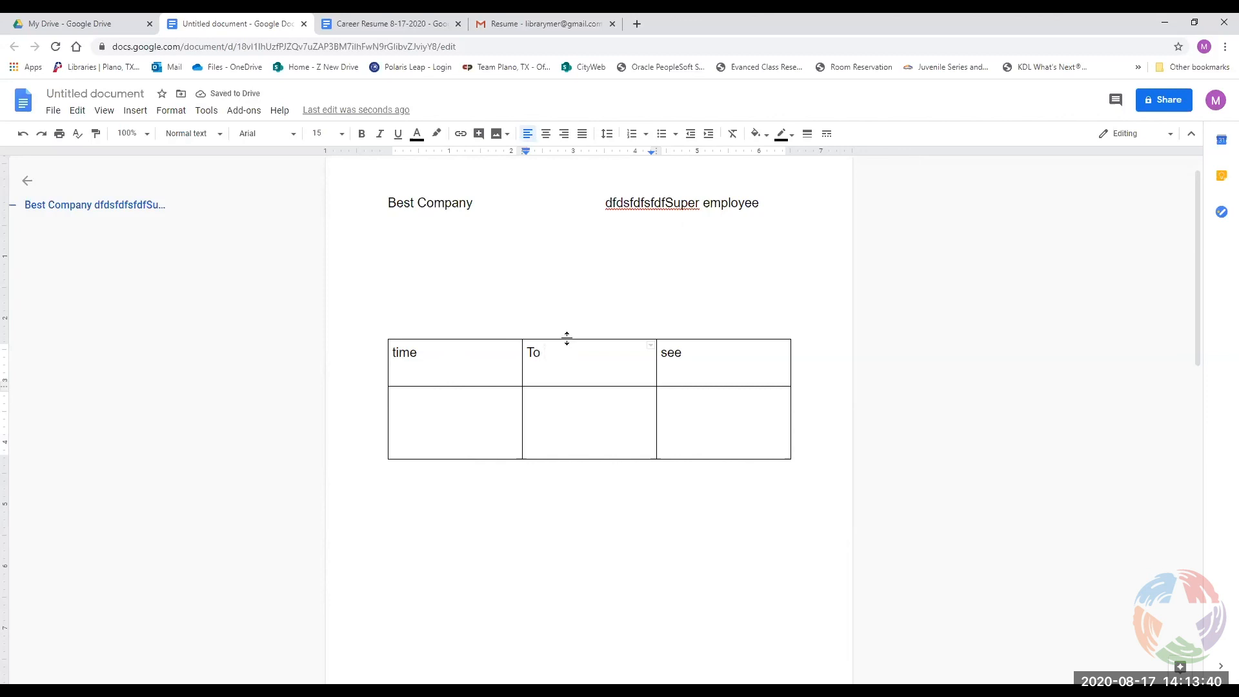
left_click(523, 570)
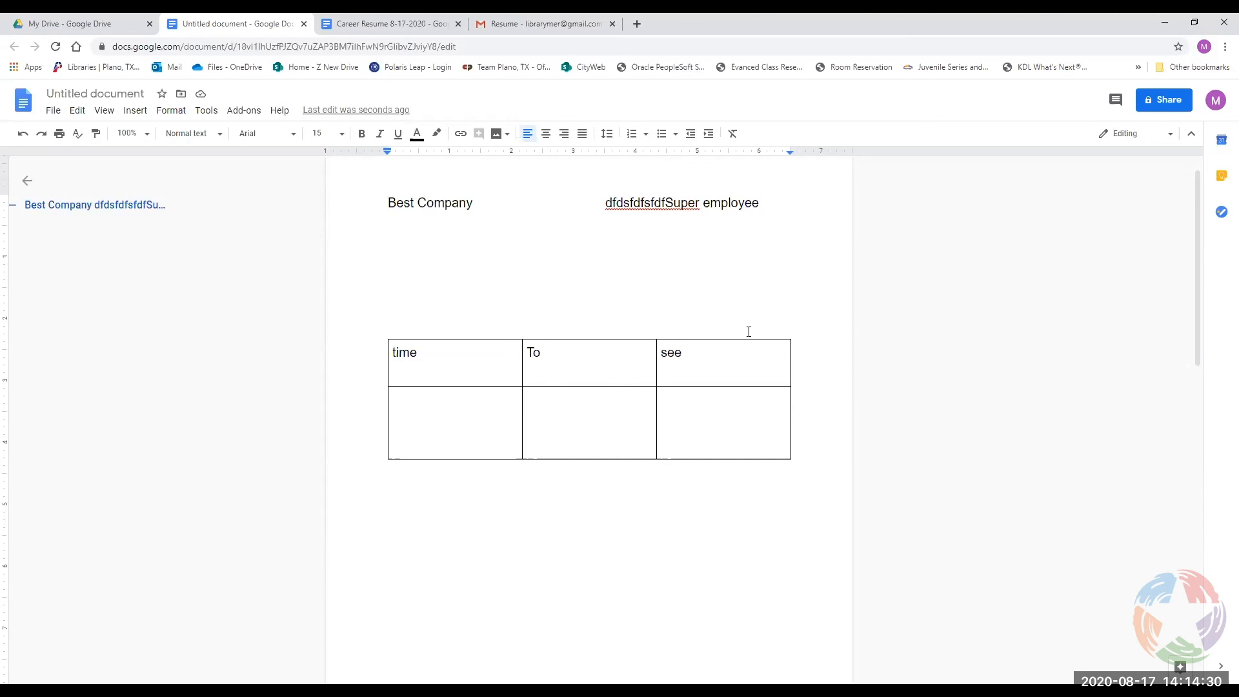
left_click(511, 353)
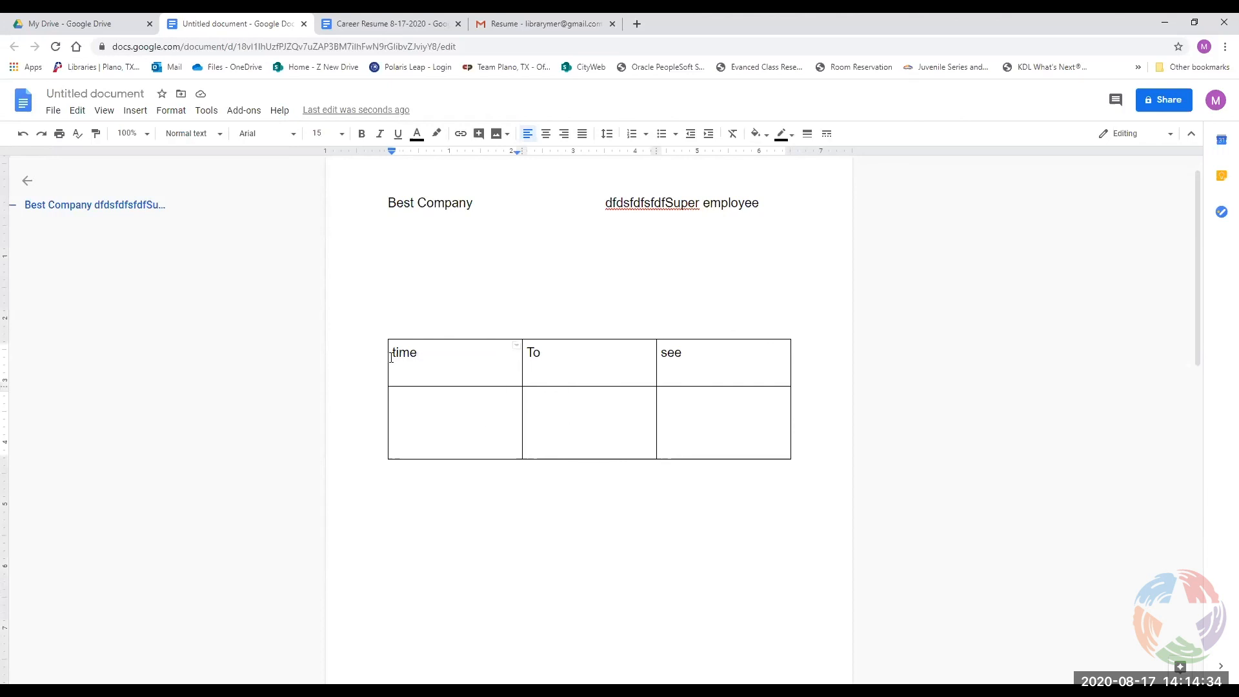
left_click_drag(499, 436, 459, 375)
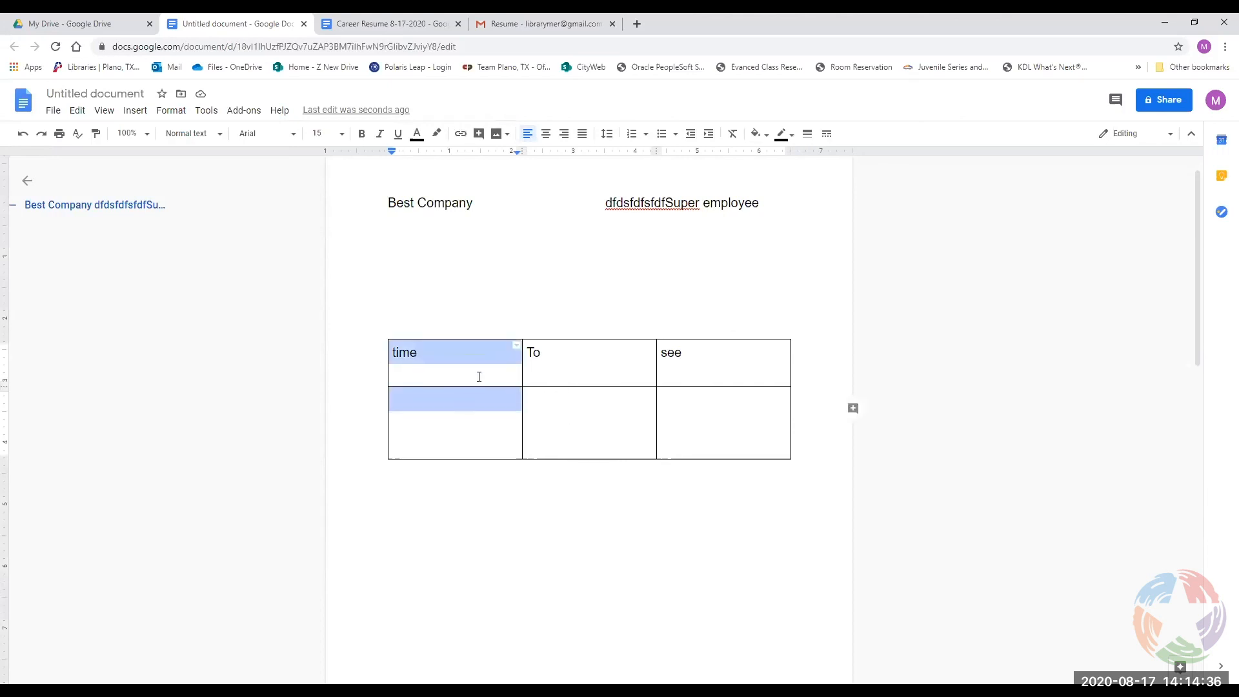
left_click(516, 346)
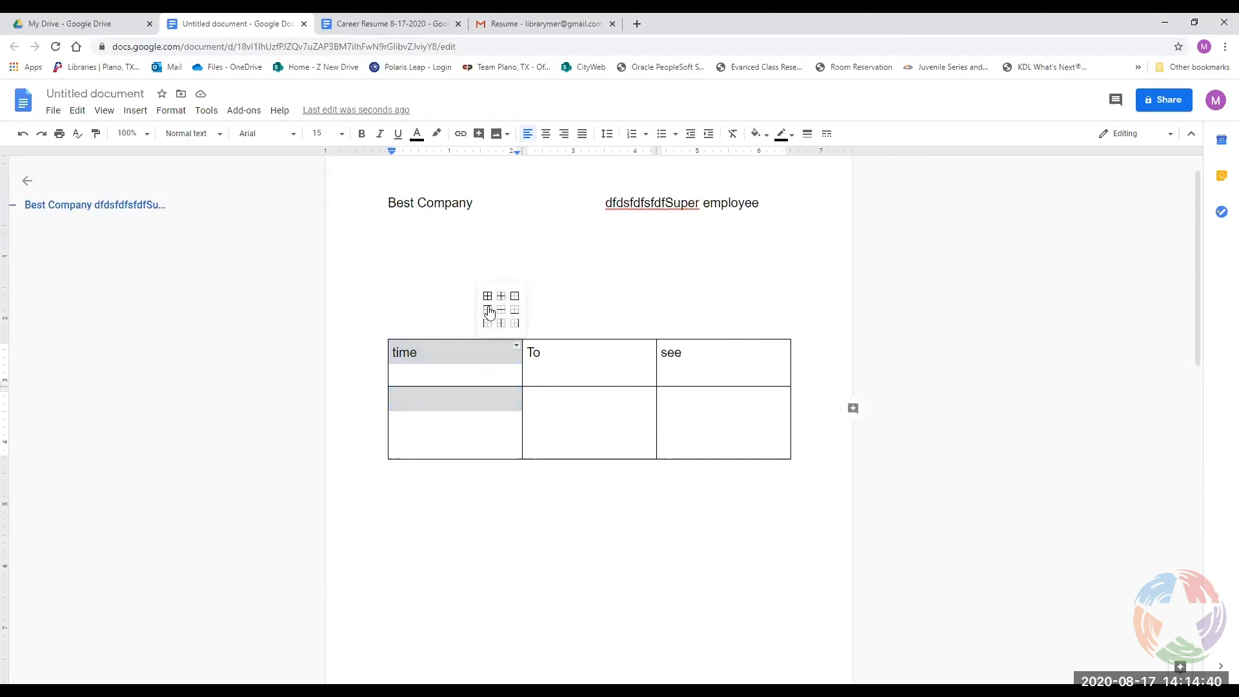
left_click(500, 309)
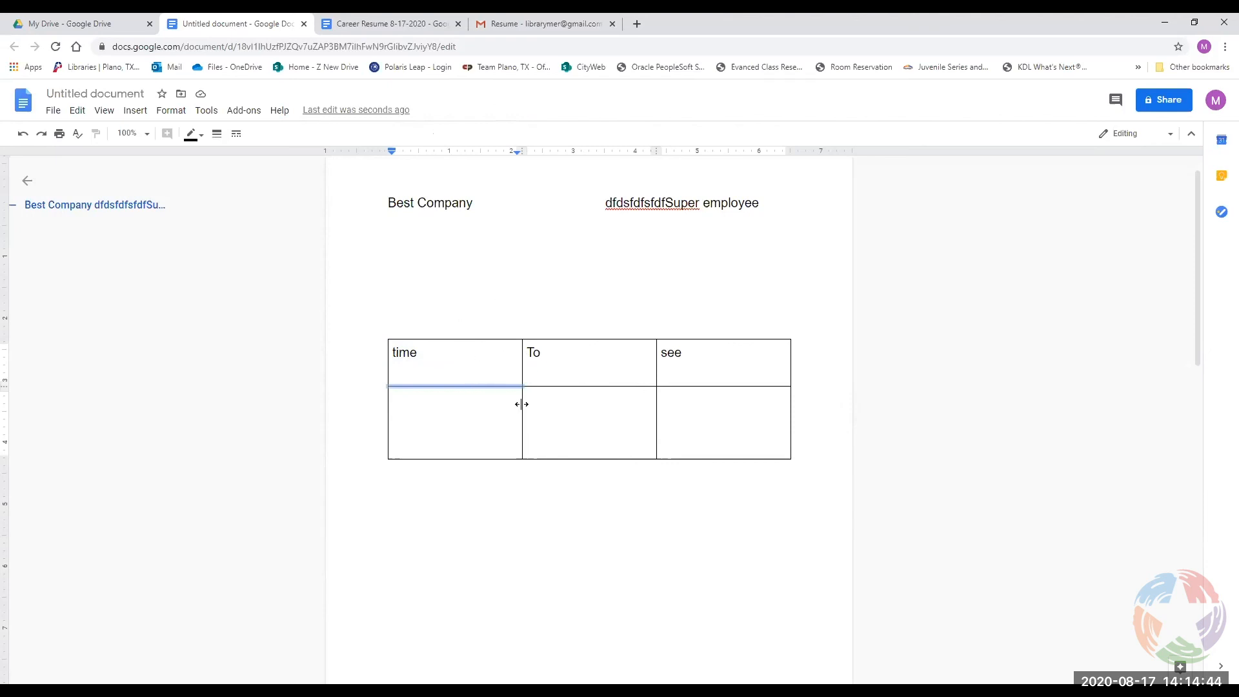
left_click(502, 354)
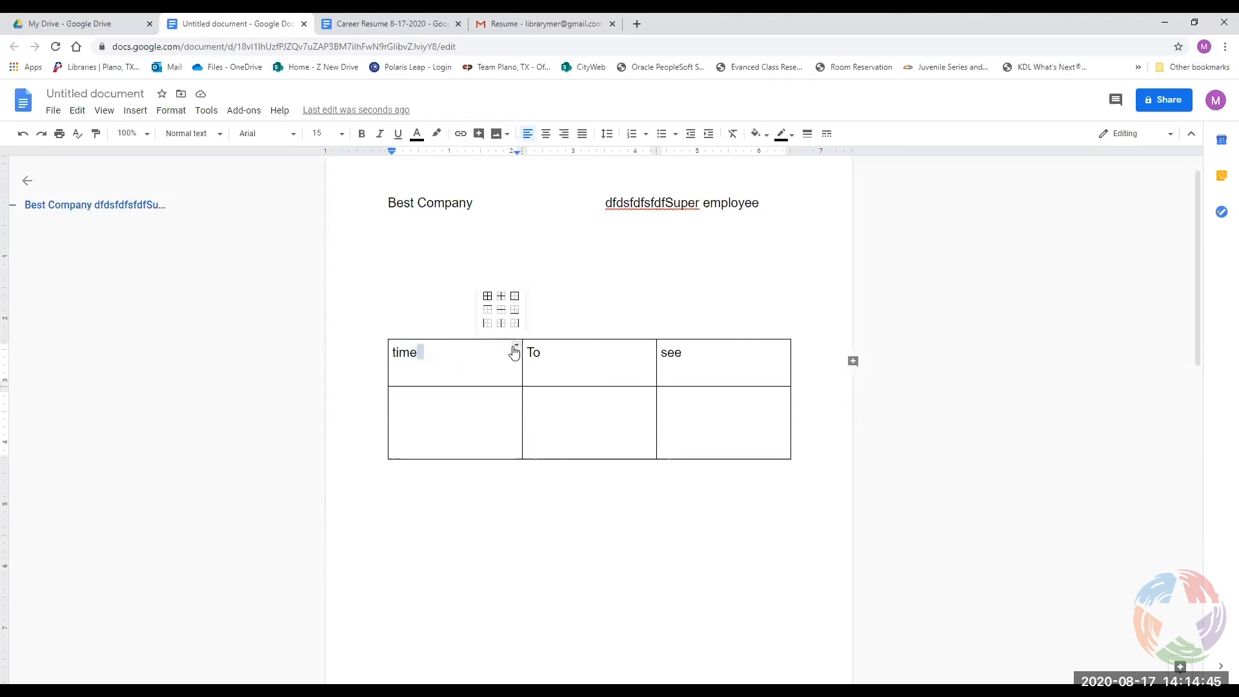
left_click(514, 309)
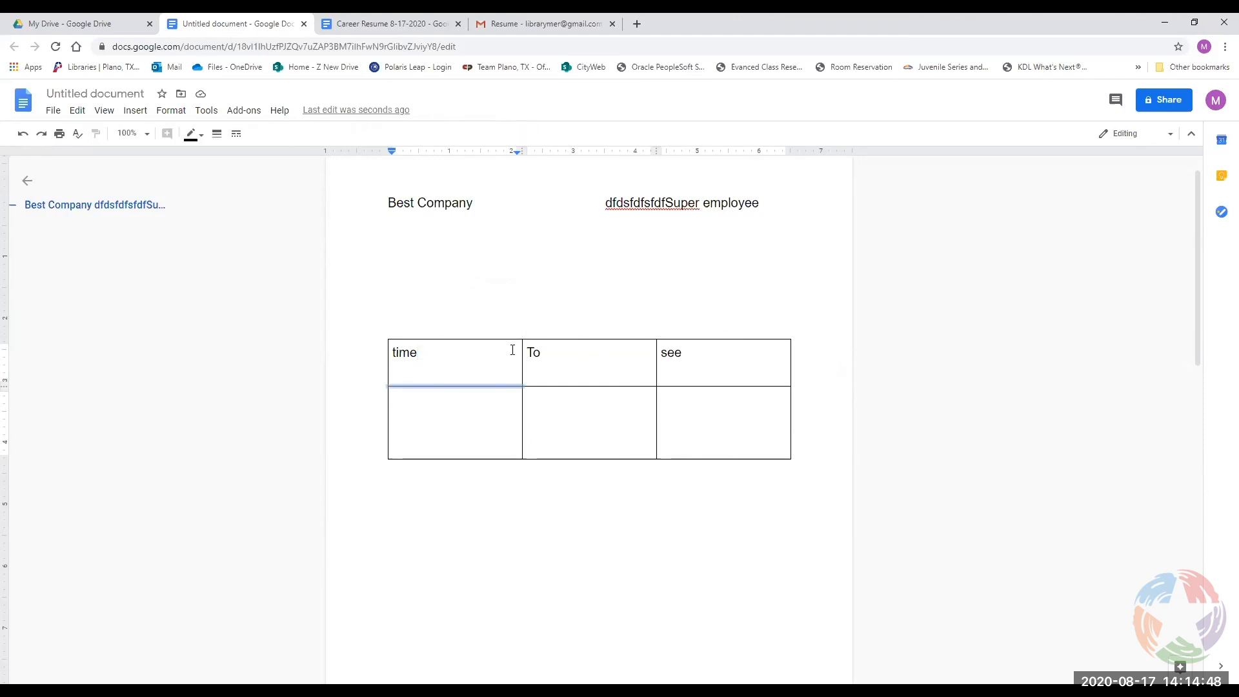
left_click(513, 352)
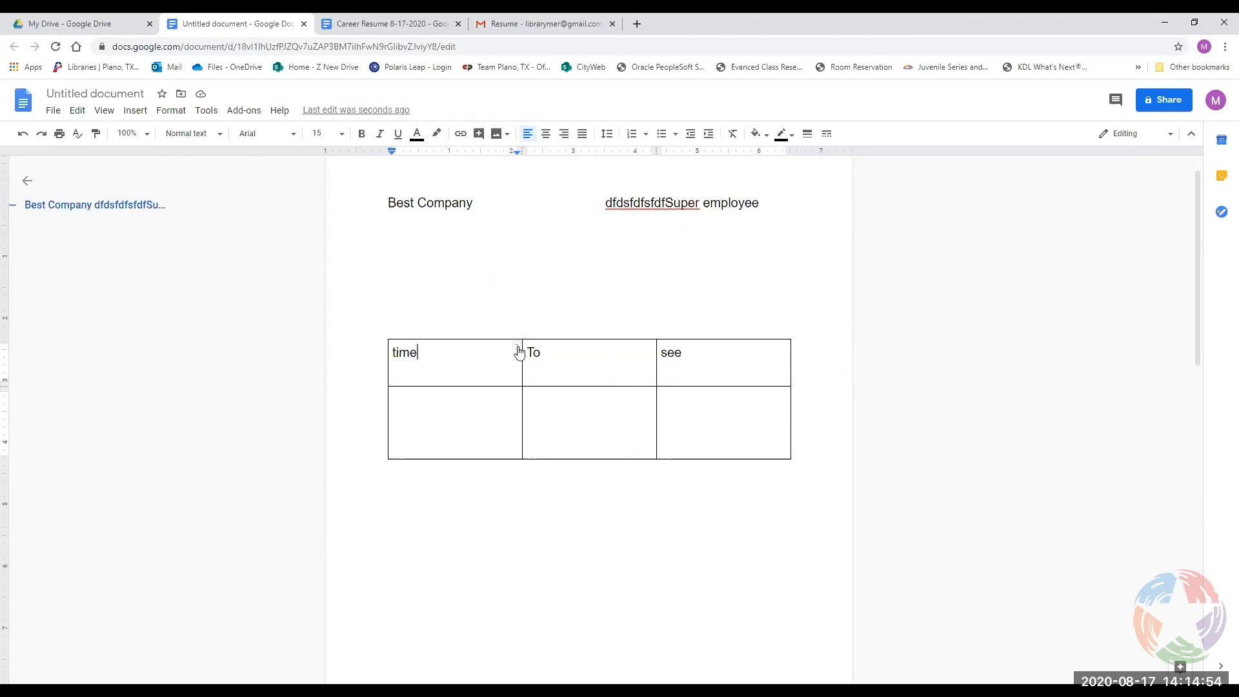
left_click_drag(752, 433, 439, 351)
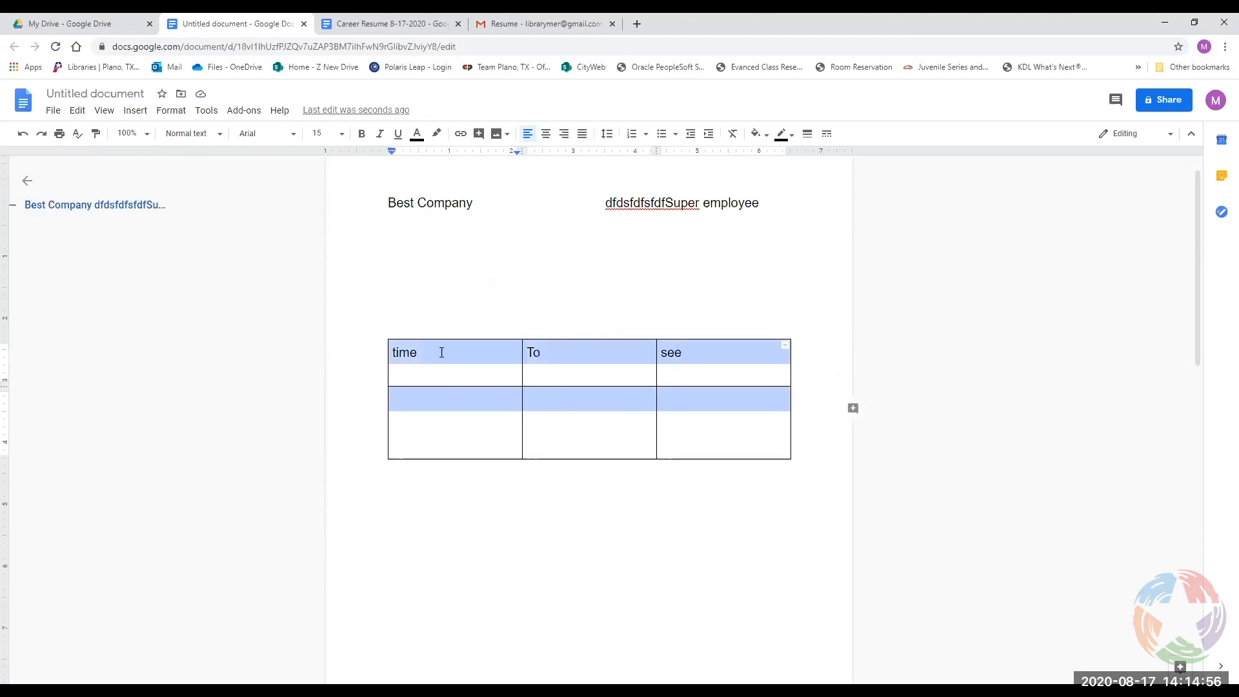
left_click(783, 350)
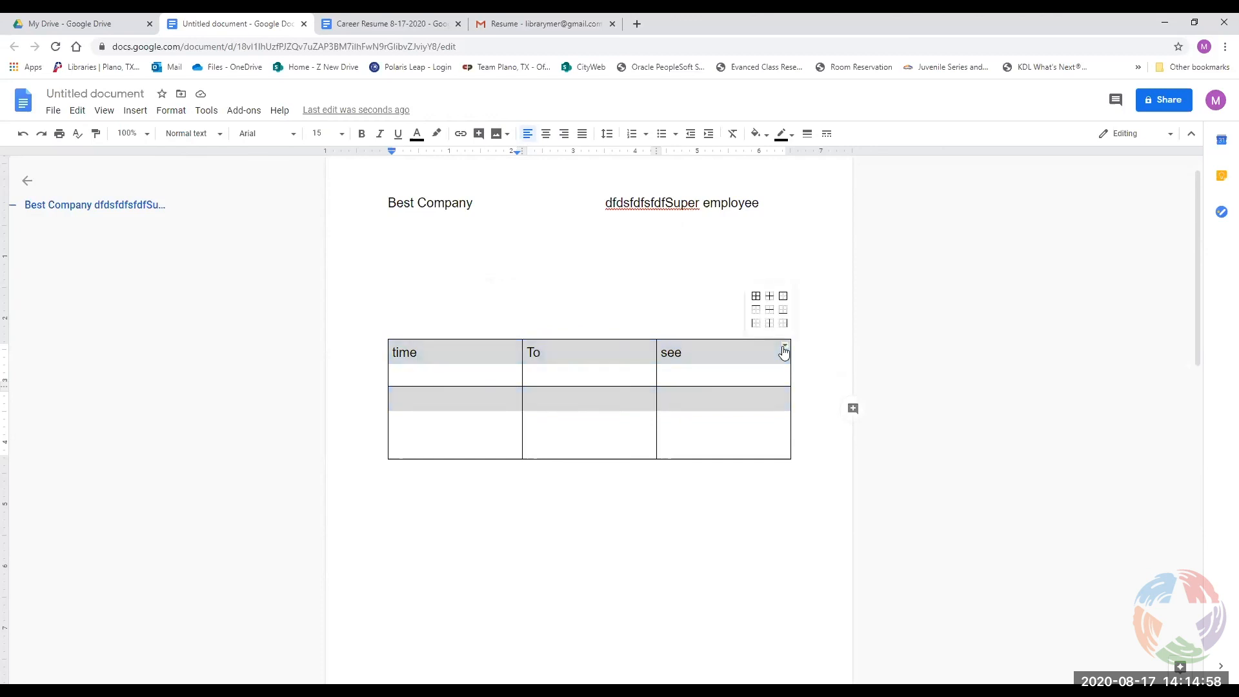
left_click(783, 312)
left_click(657, 440)
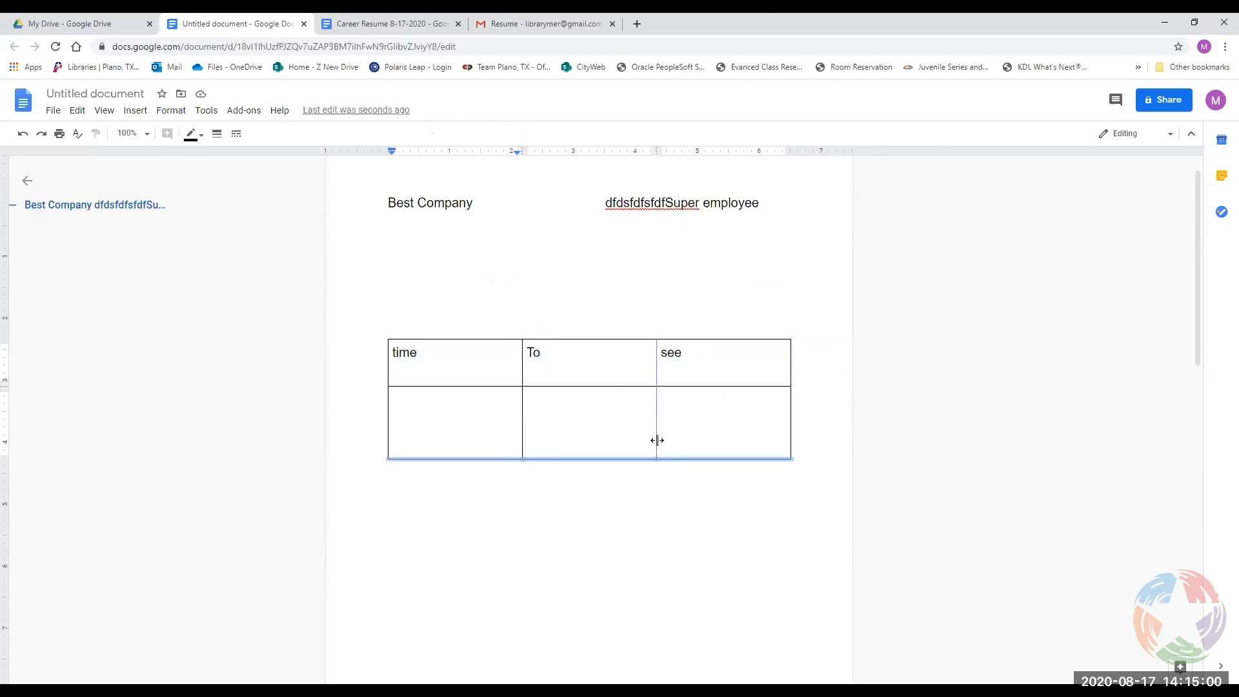
left_click_drag(776, 454, 439, 368)
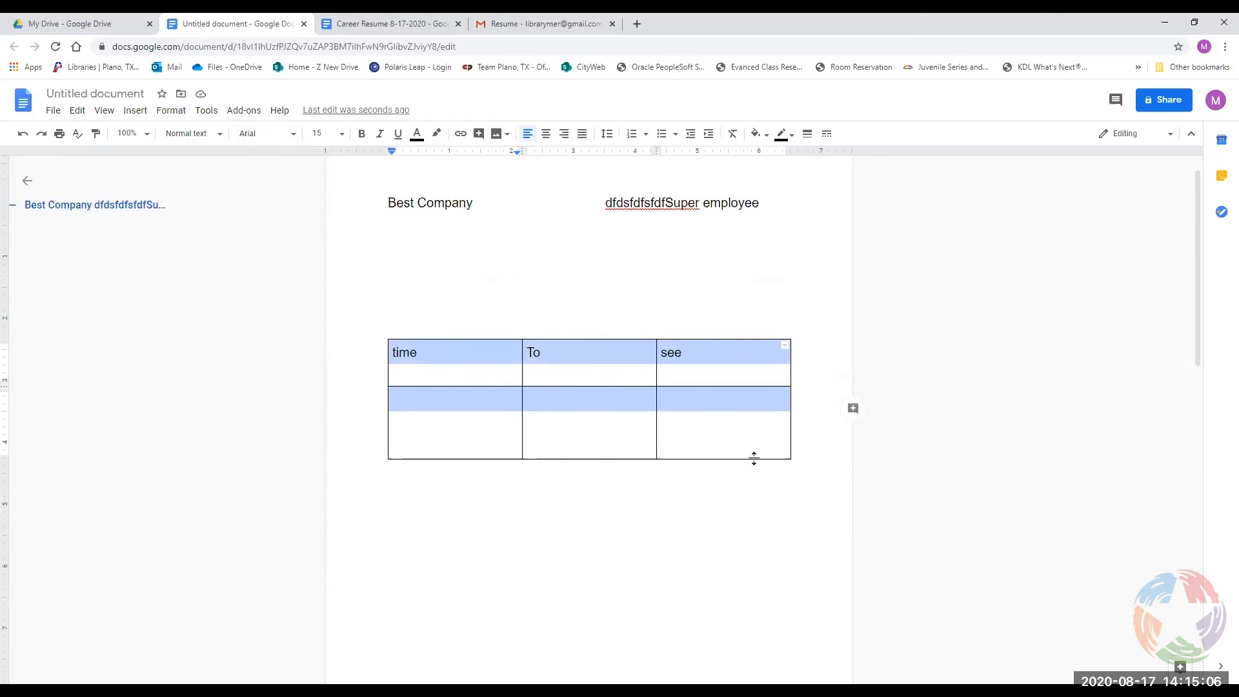
Insert a horizontal line on the empty line under the header text.
left_click(135, 113)
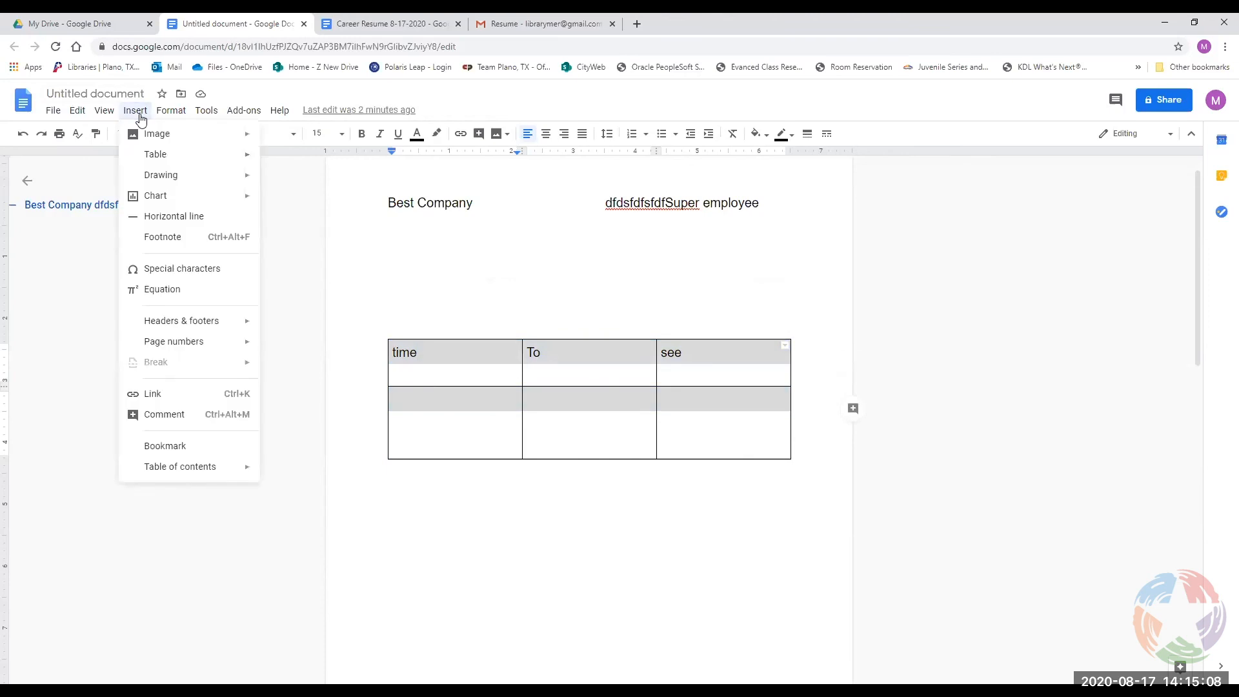
mouse_move(155, 157)
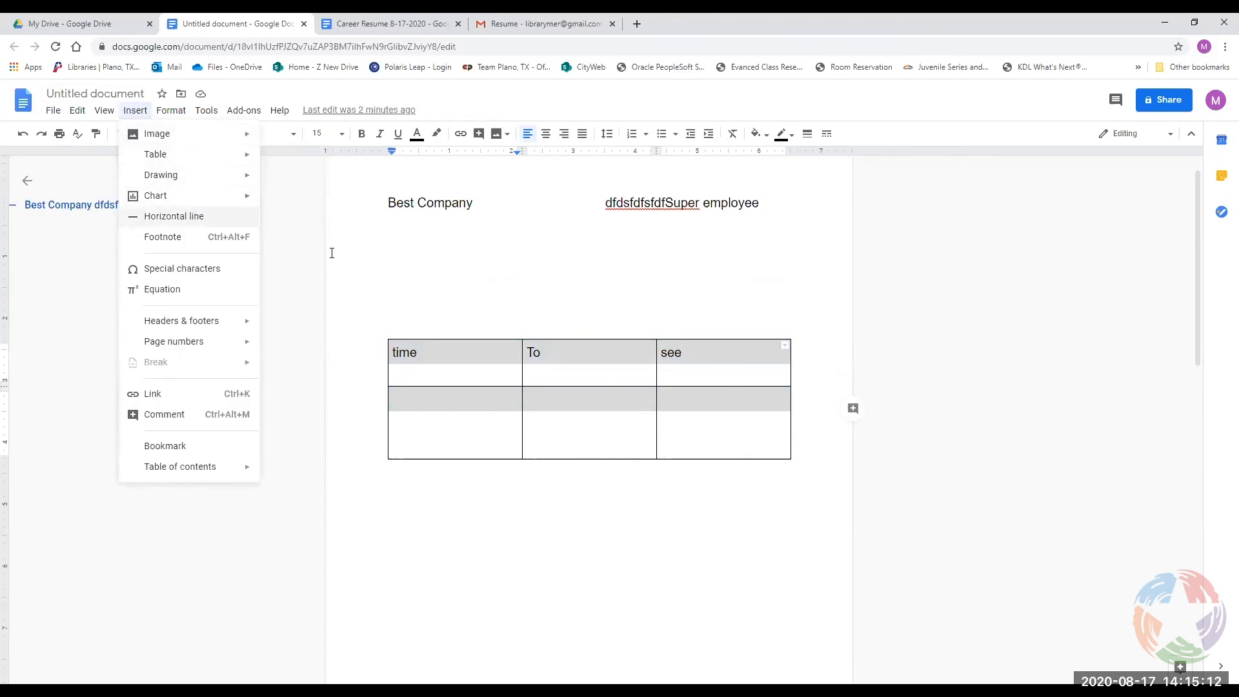
left_click(454, 253)
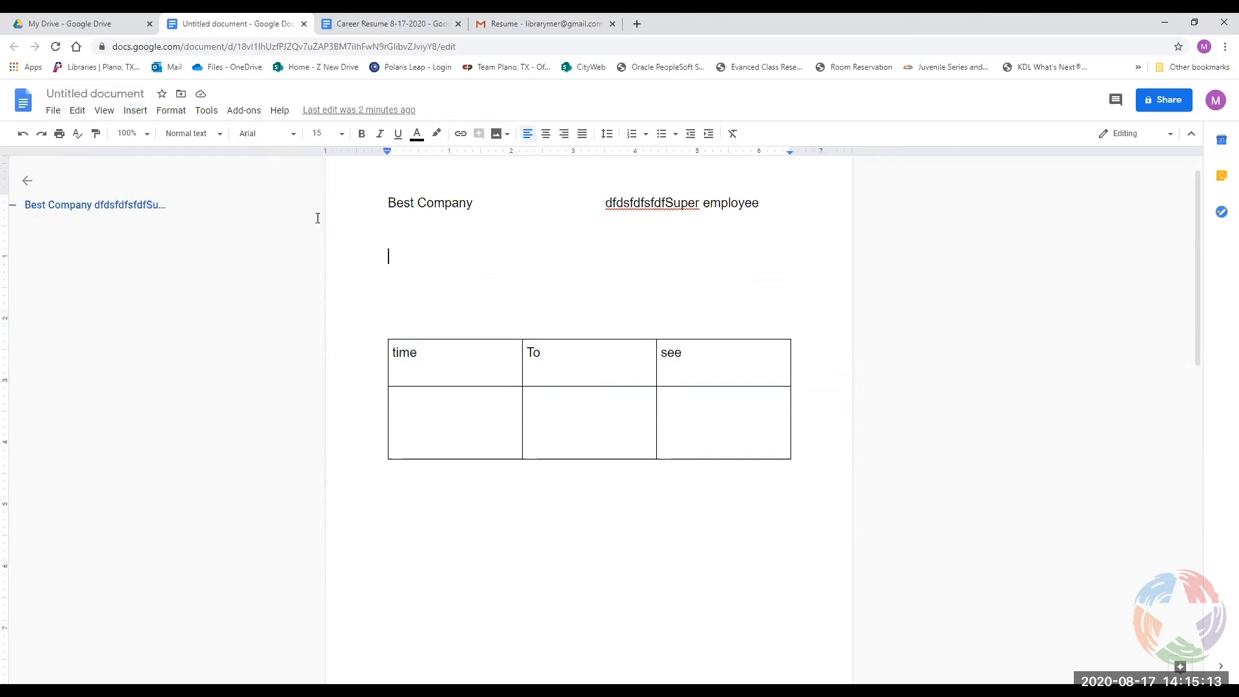
left_click(127, 114)
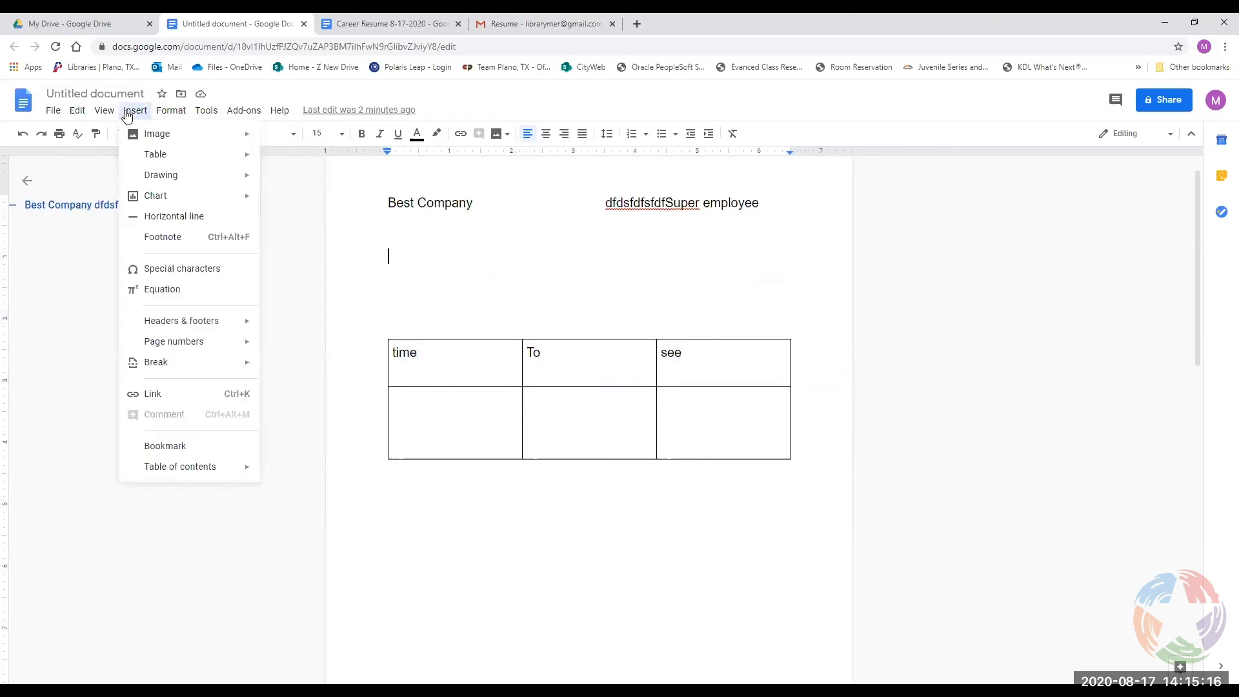
left_click(152, 217)
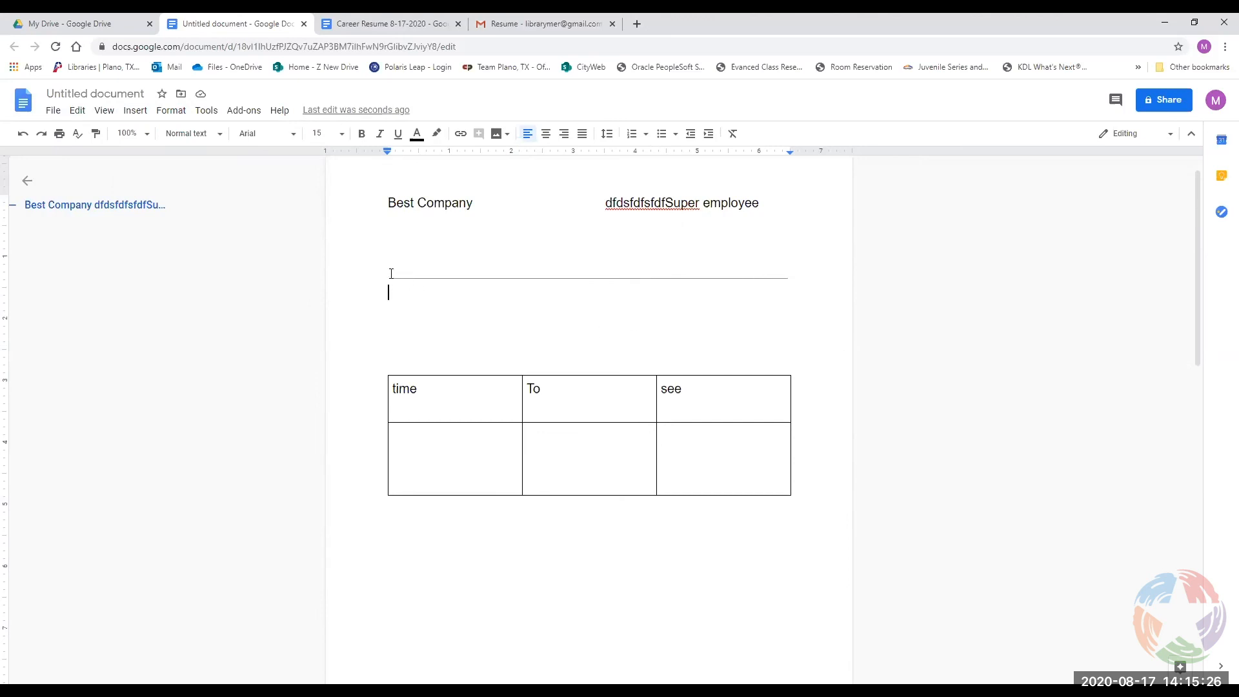
Move to the empty line below the rule and browse the Insert menu without adding anything.
left_click(411, 270)
left_click(483, 304)
left_click(132, 112)
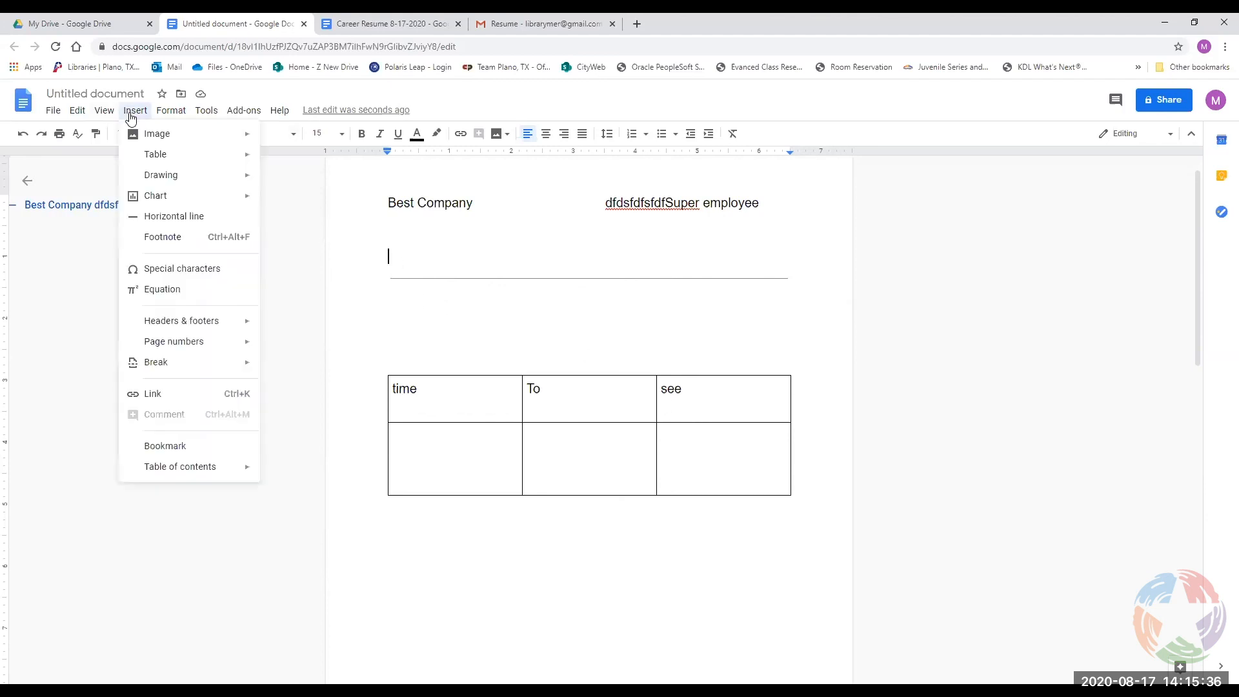
mouse_move(159, 204)
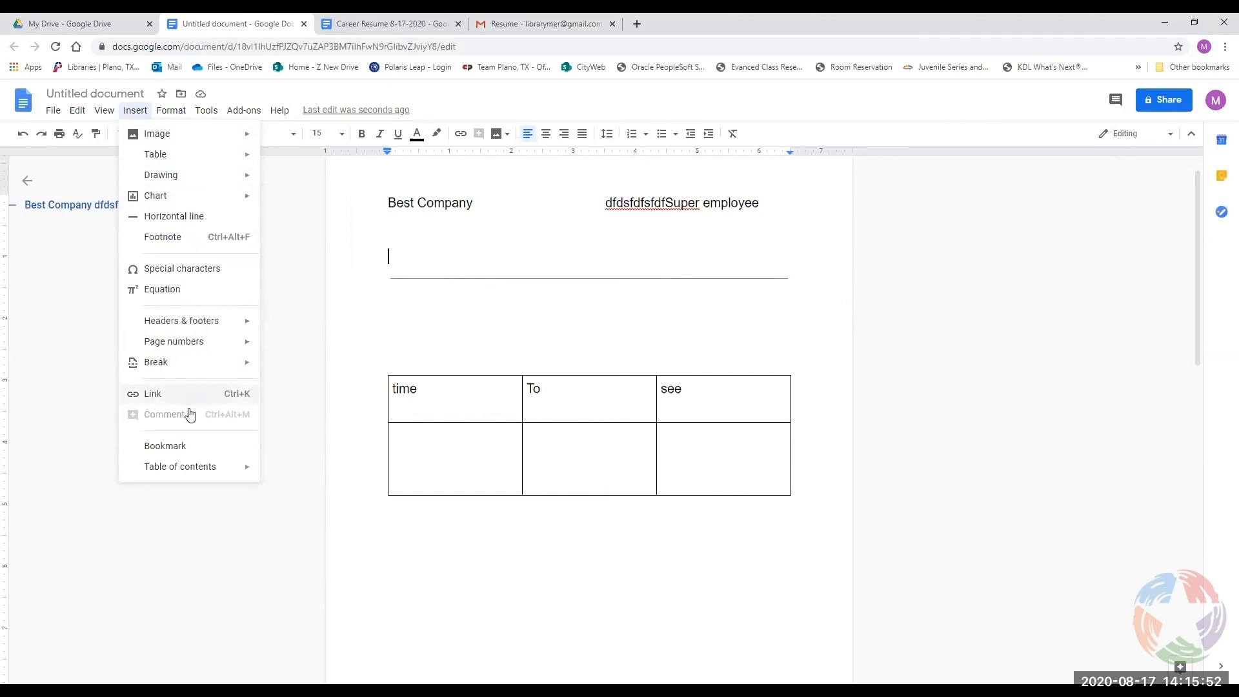
mouse_move(187, 476)
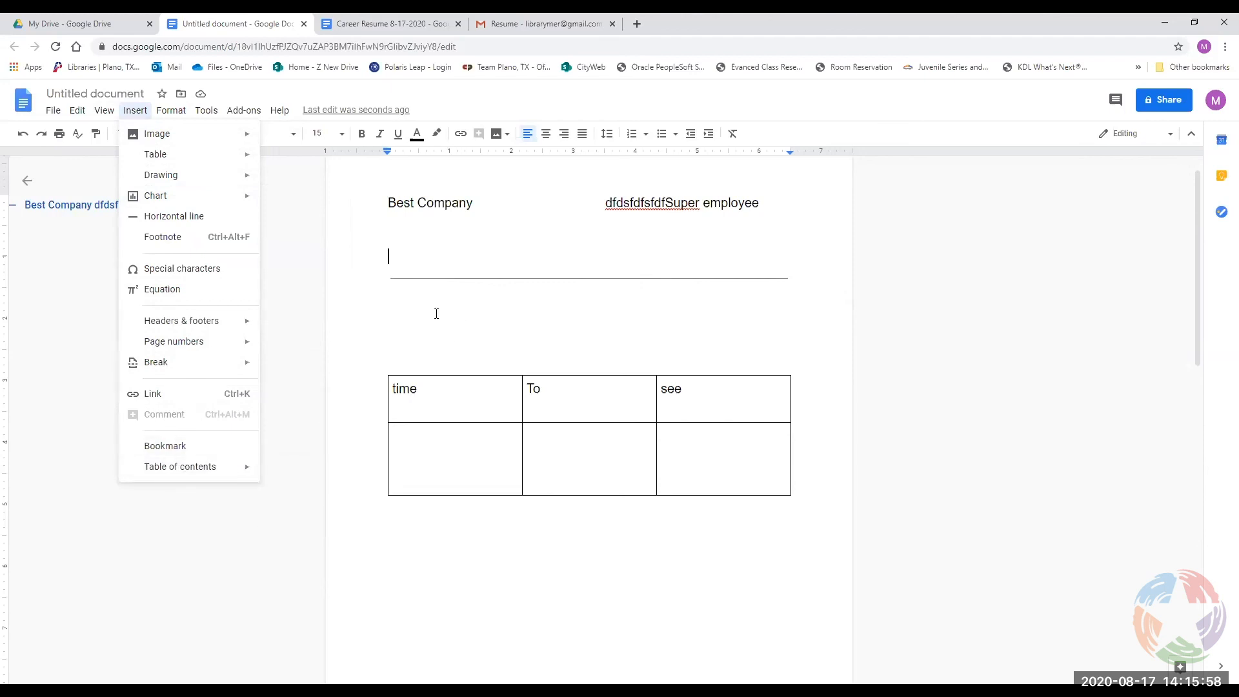
left_click(420, 304)
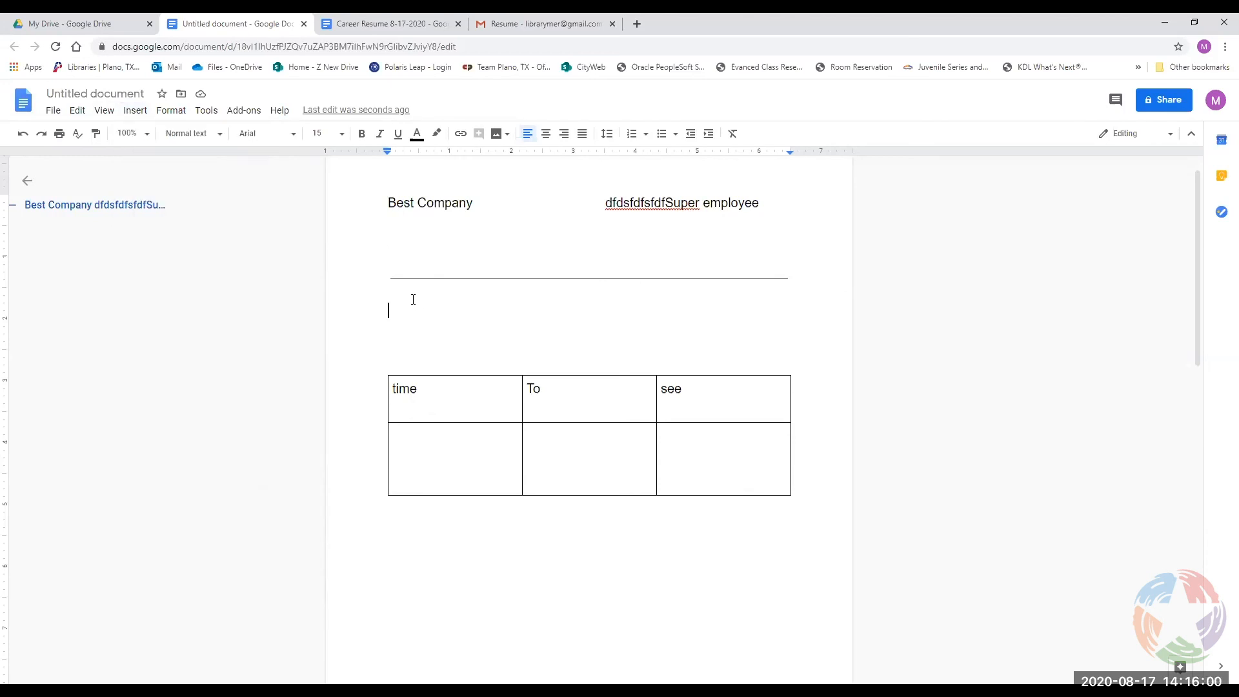